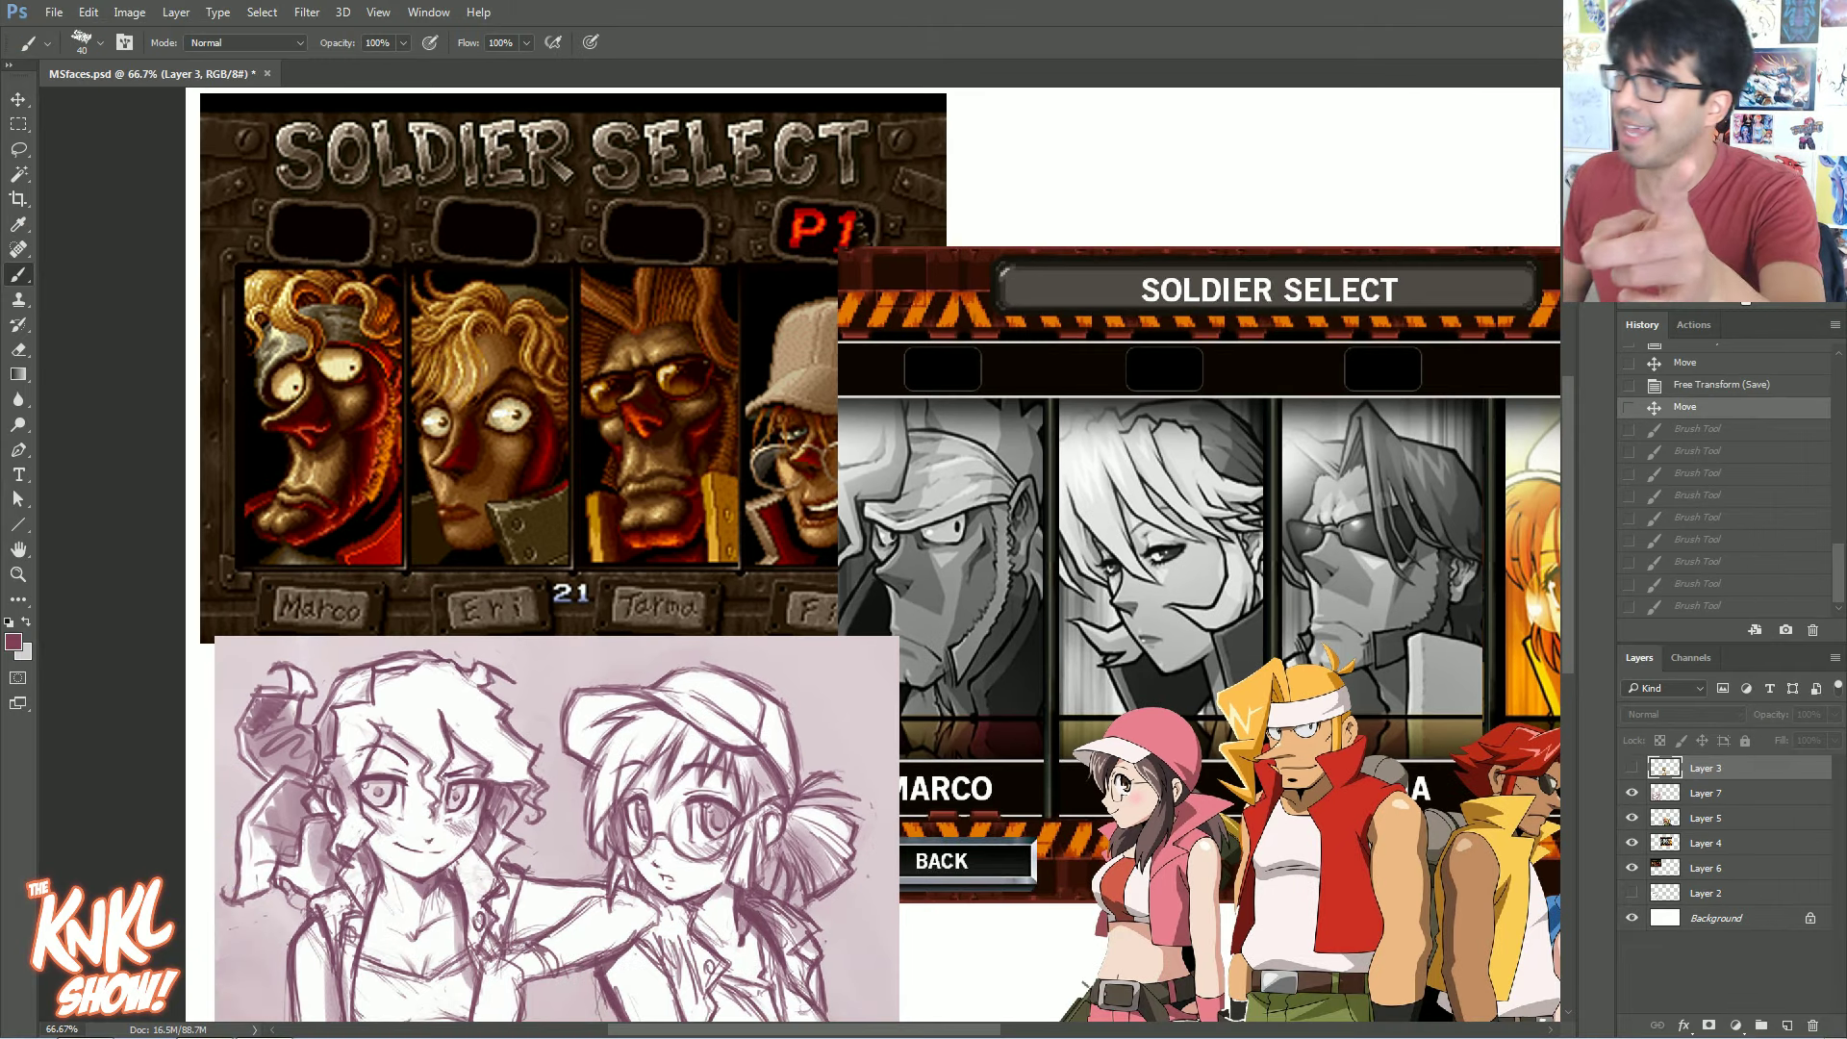
# Hide Layer 5 and Layer 4 so that only the pixel-art portraits and the purple sketch remain as references
pyautogui.moveTo(1011, 578); pyautogui.dragTo(794, 541)
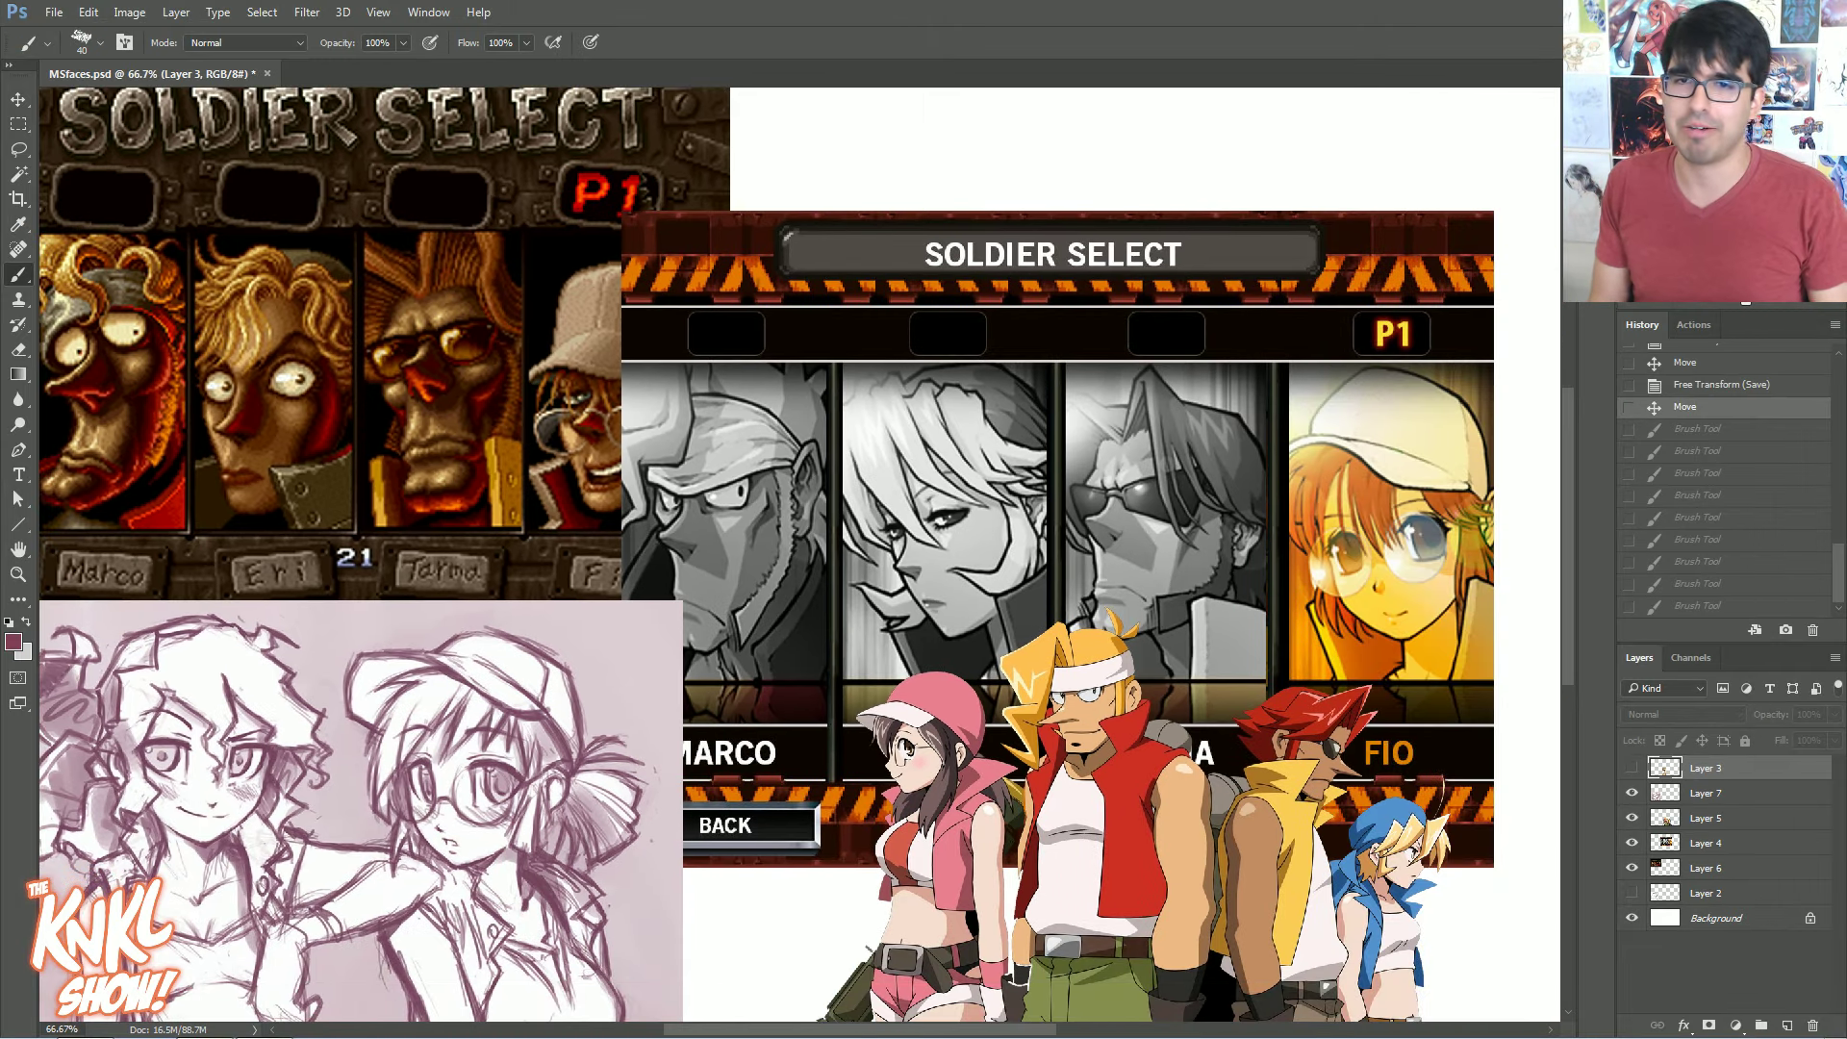
pyautogui.click(1633, 792)
pyautogui.click(1633, 793)
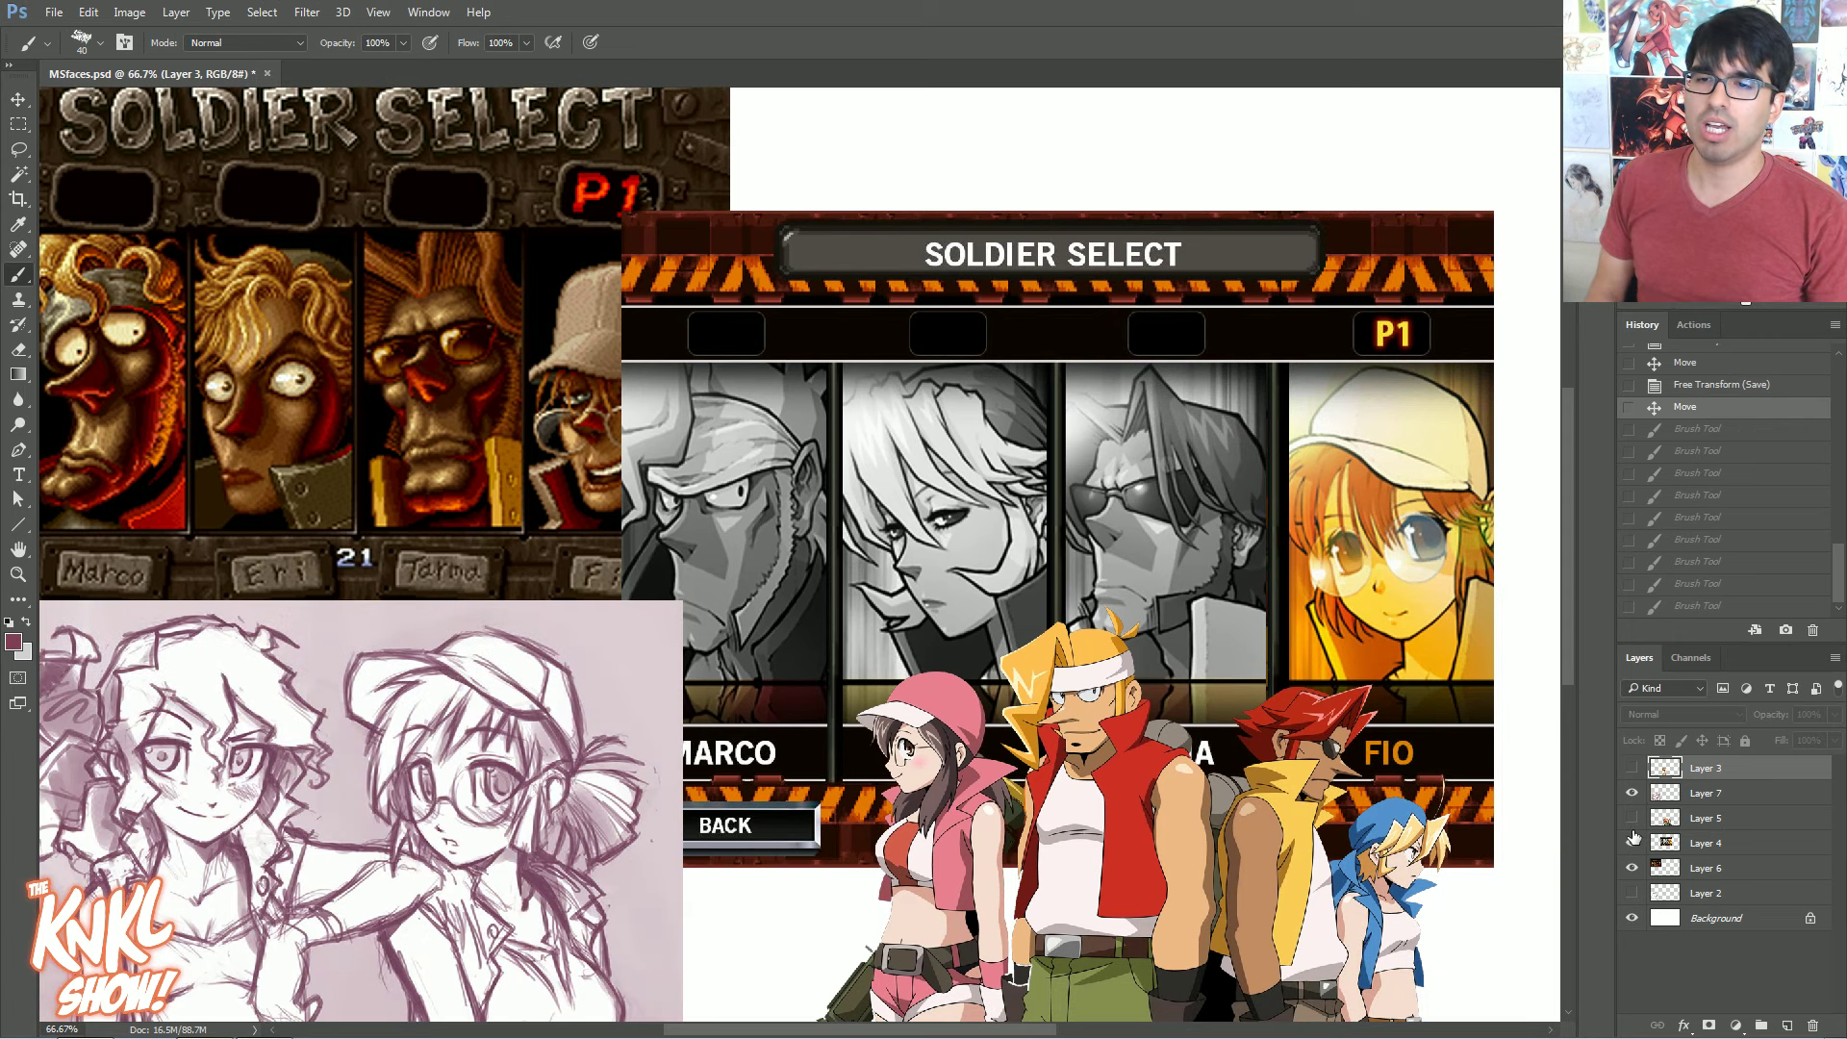
pyautogui.click(1632, 818)
pyautogui.click(1632, 843)
# Create a new layer directly above Layer 7 and set the foreground colour to the muted purple #755c6d
pyautogui.click(1703, 799)
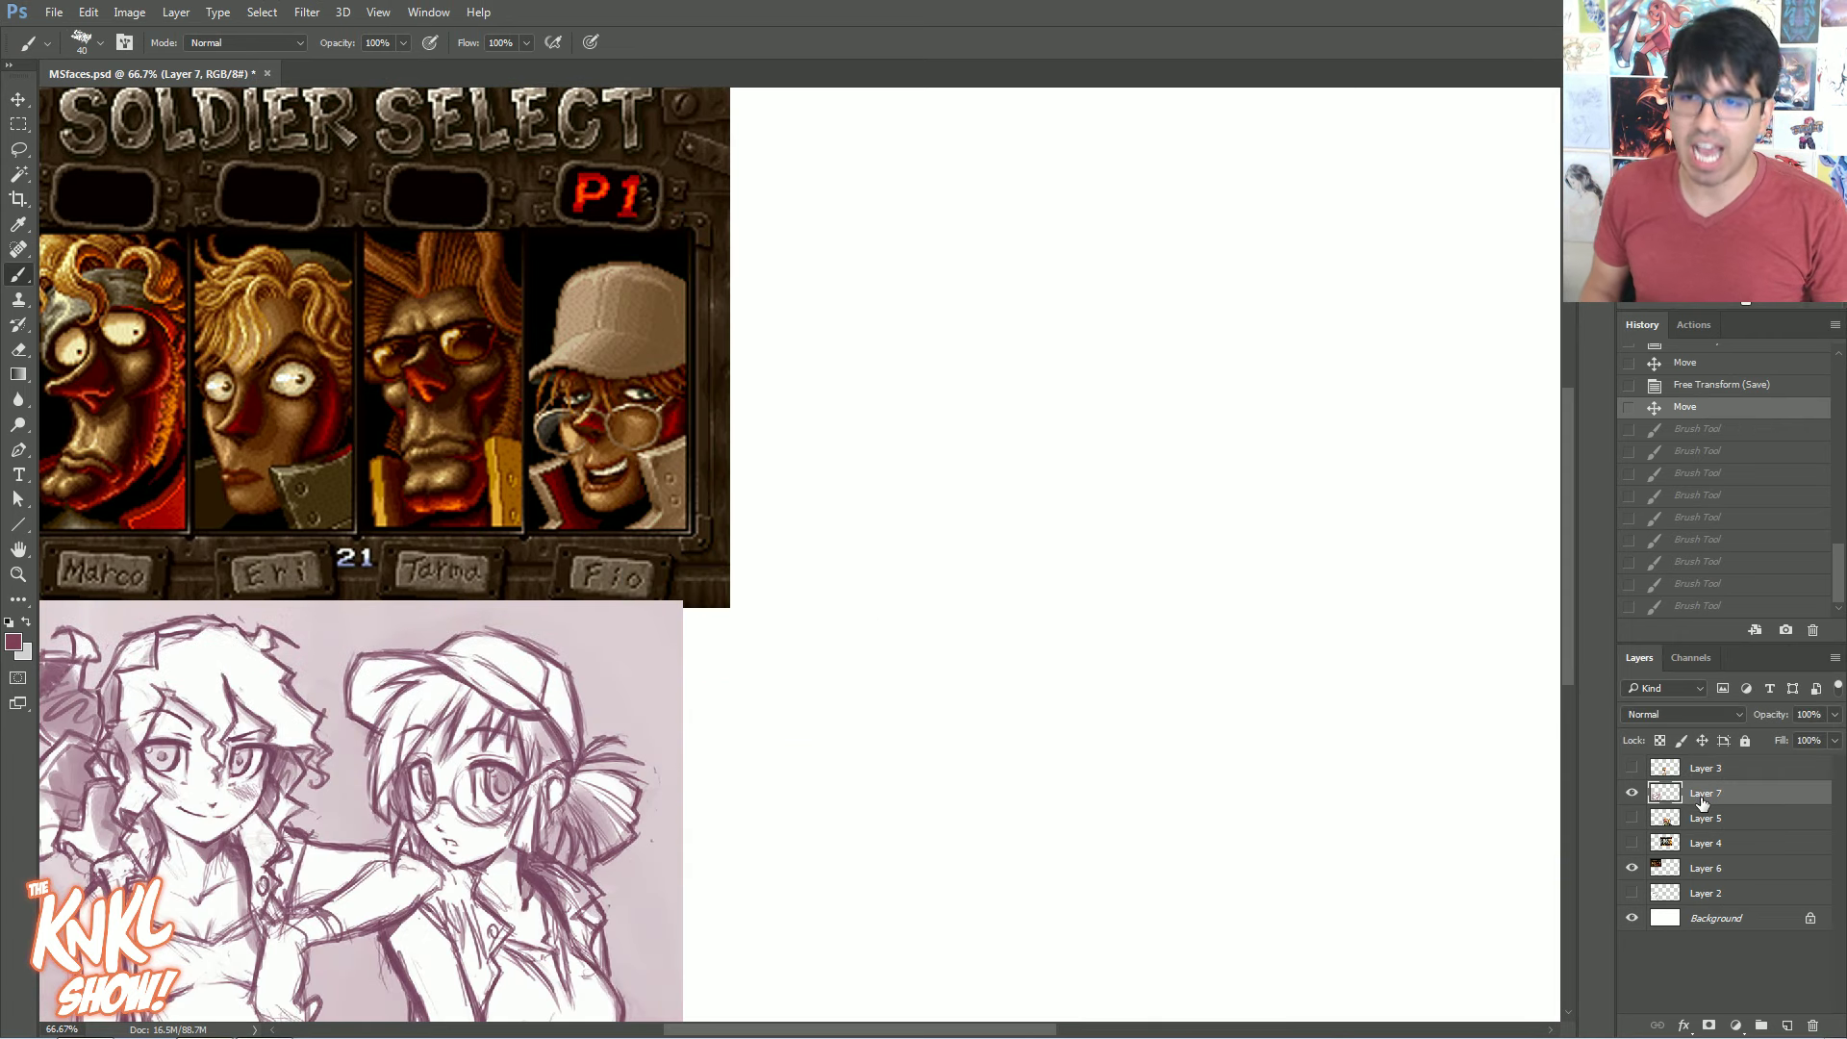
pyautogui.hotkey('ctrl', 'shift', 'n')
pyautogui.press('Return')
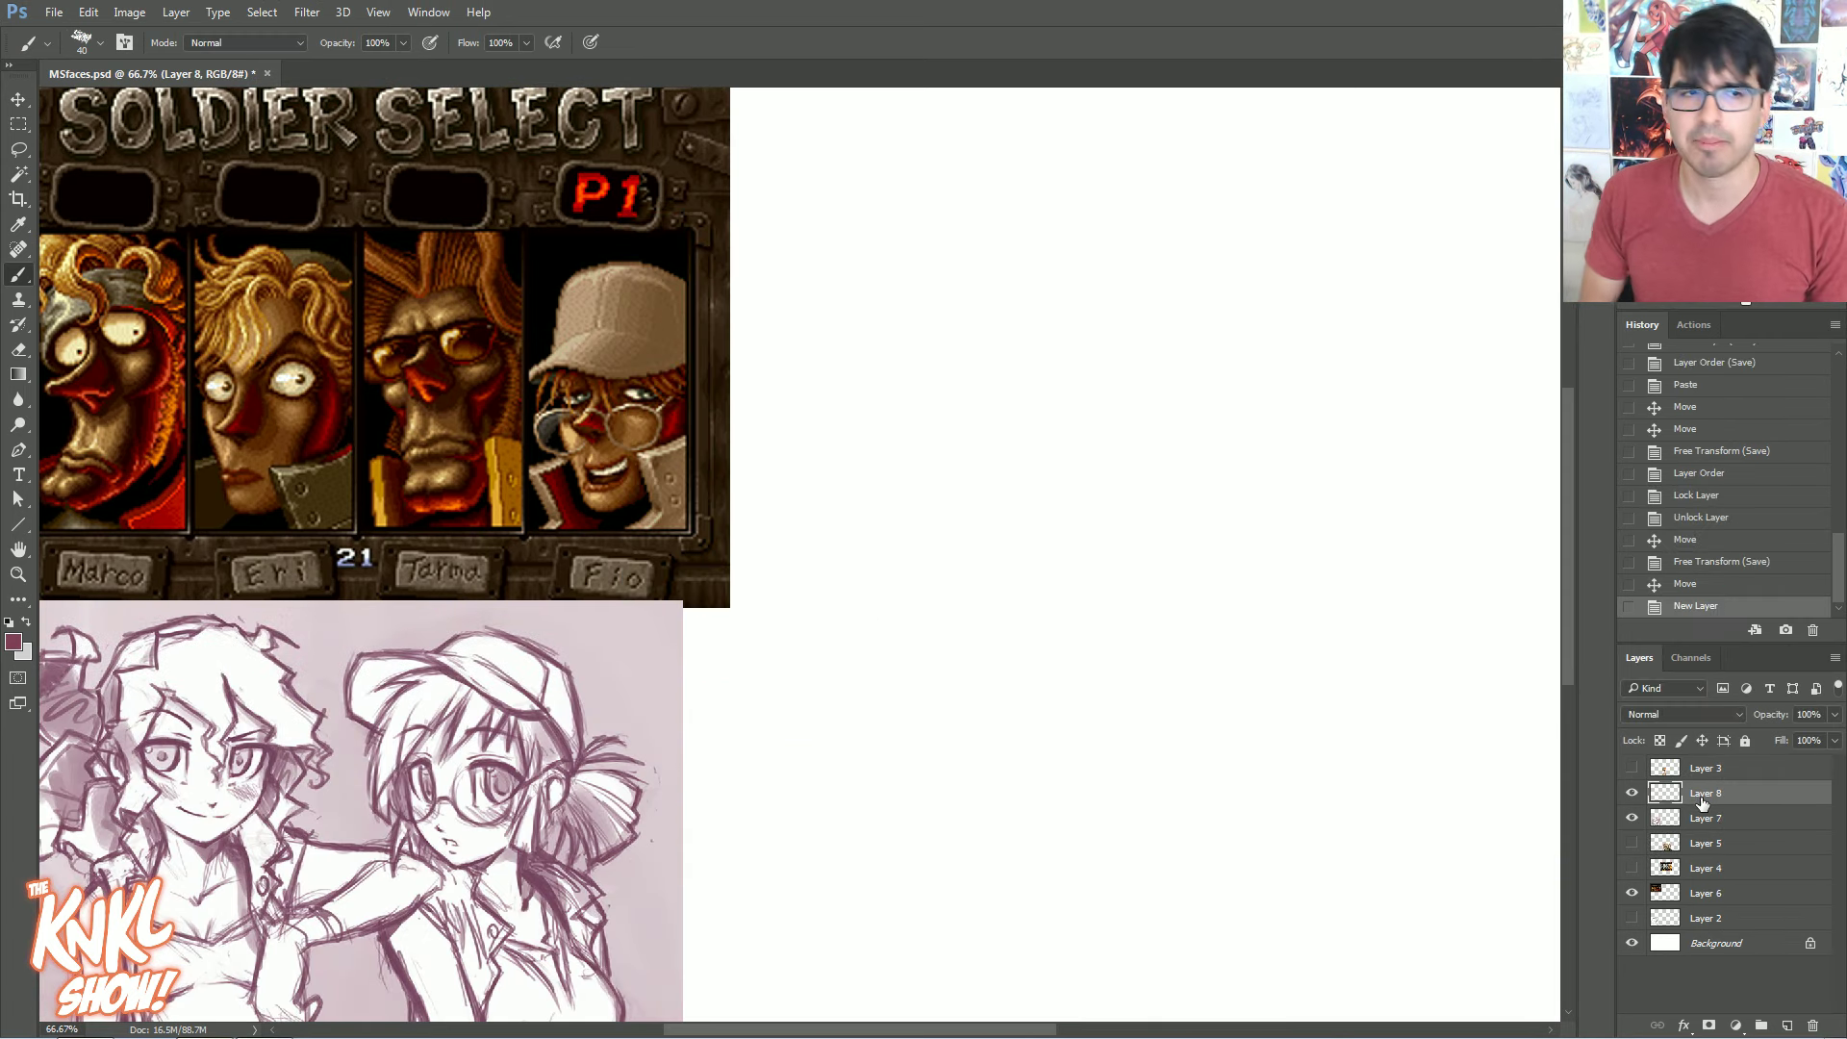
pyautogui.click(21, 645)
pyautogui.click(1316, 644)
pyautogui.moveTo(1112, 748); pyautogui.dragTo(1102, 750)
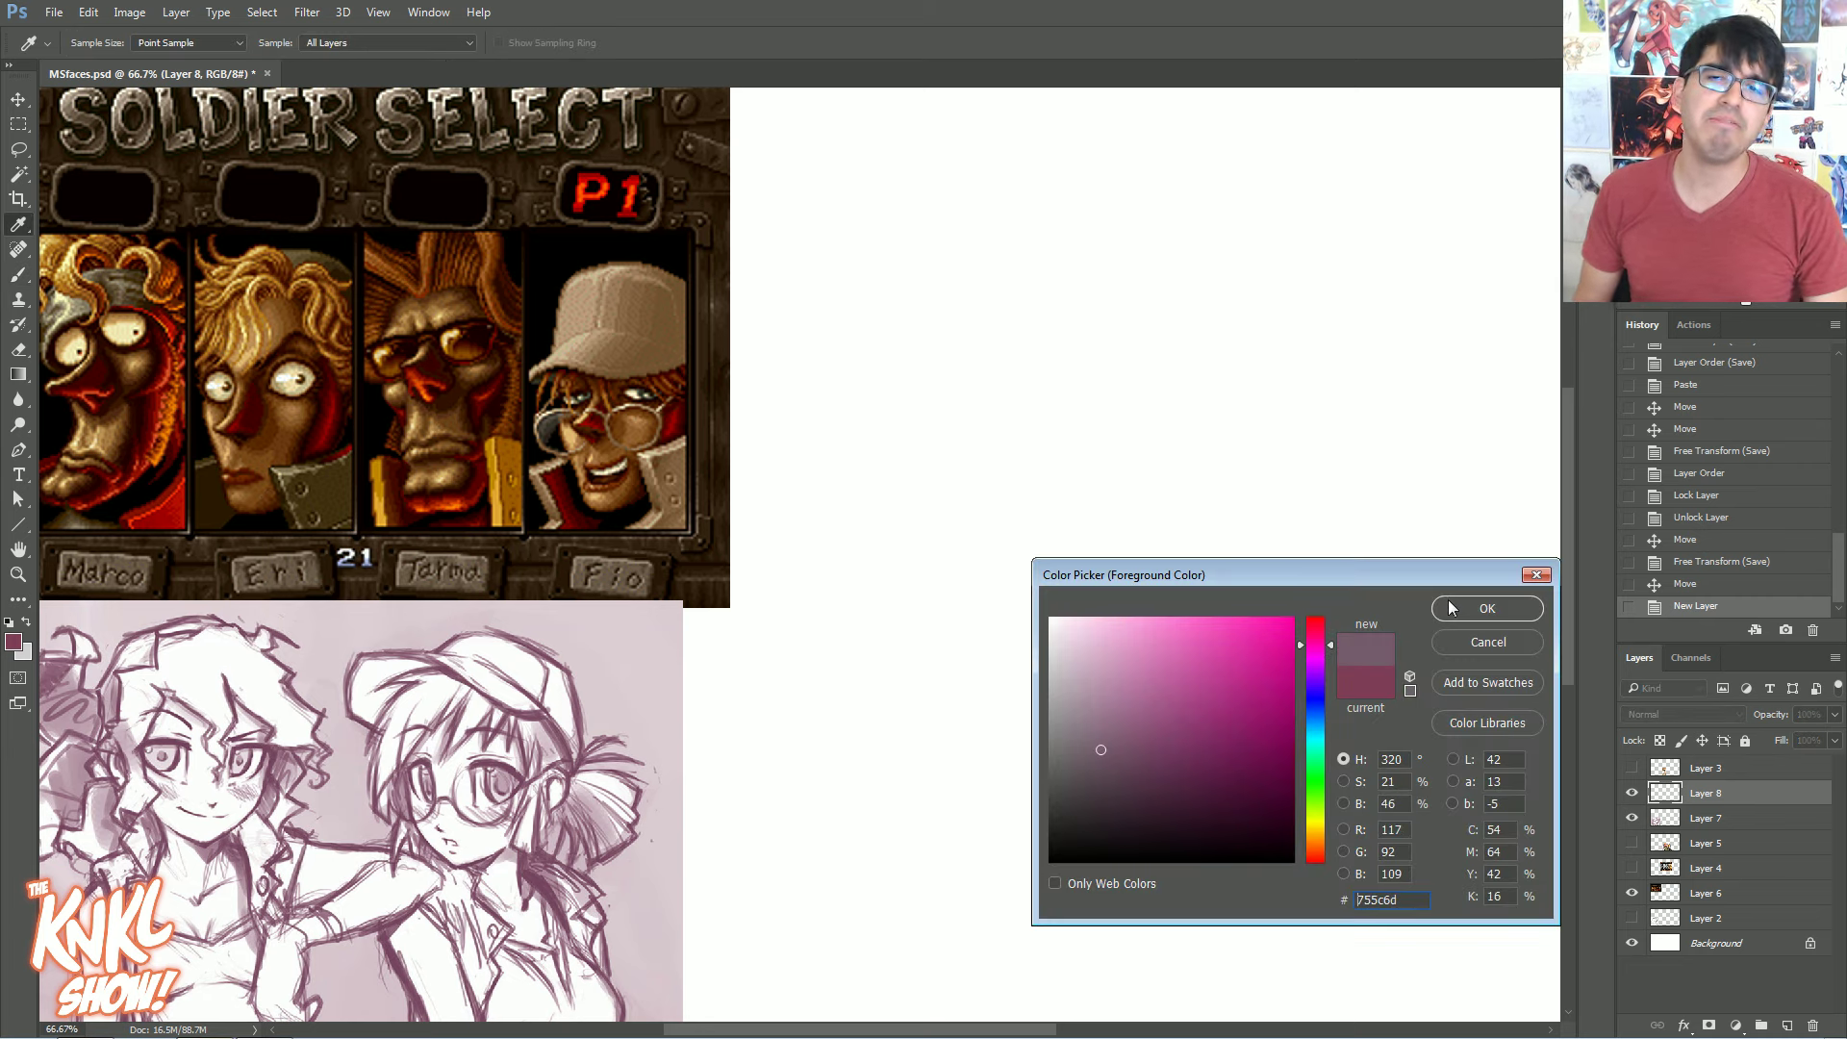
pyautogui.click(1452, 609)
# Sketch the curved left side of a large head circle on the blank canvas beside the references
pyautogui.moveTo(866, 549); pyautogui.dragTo(759, 532)
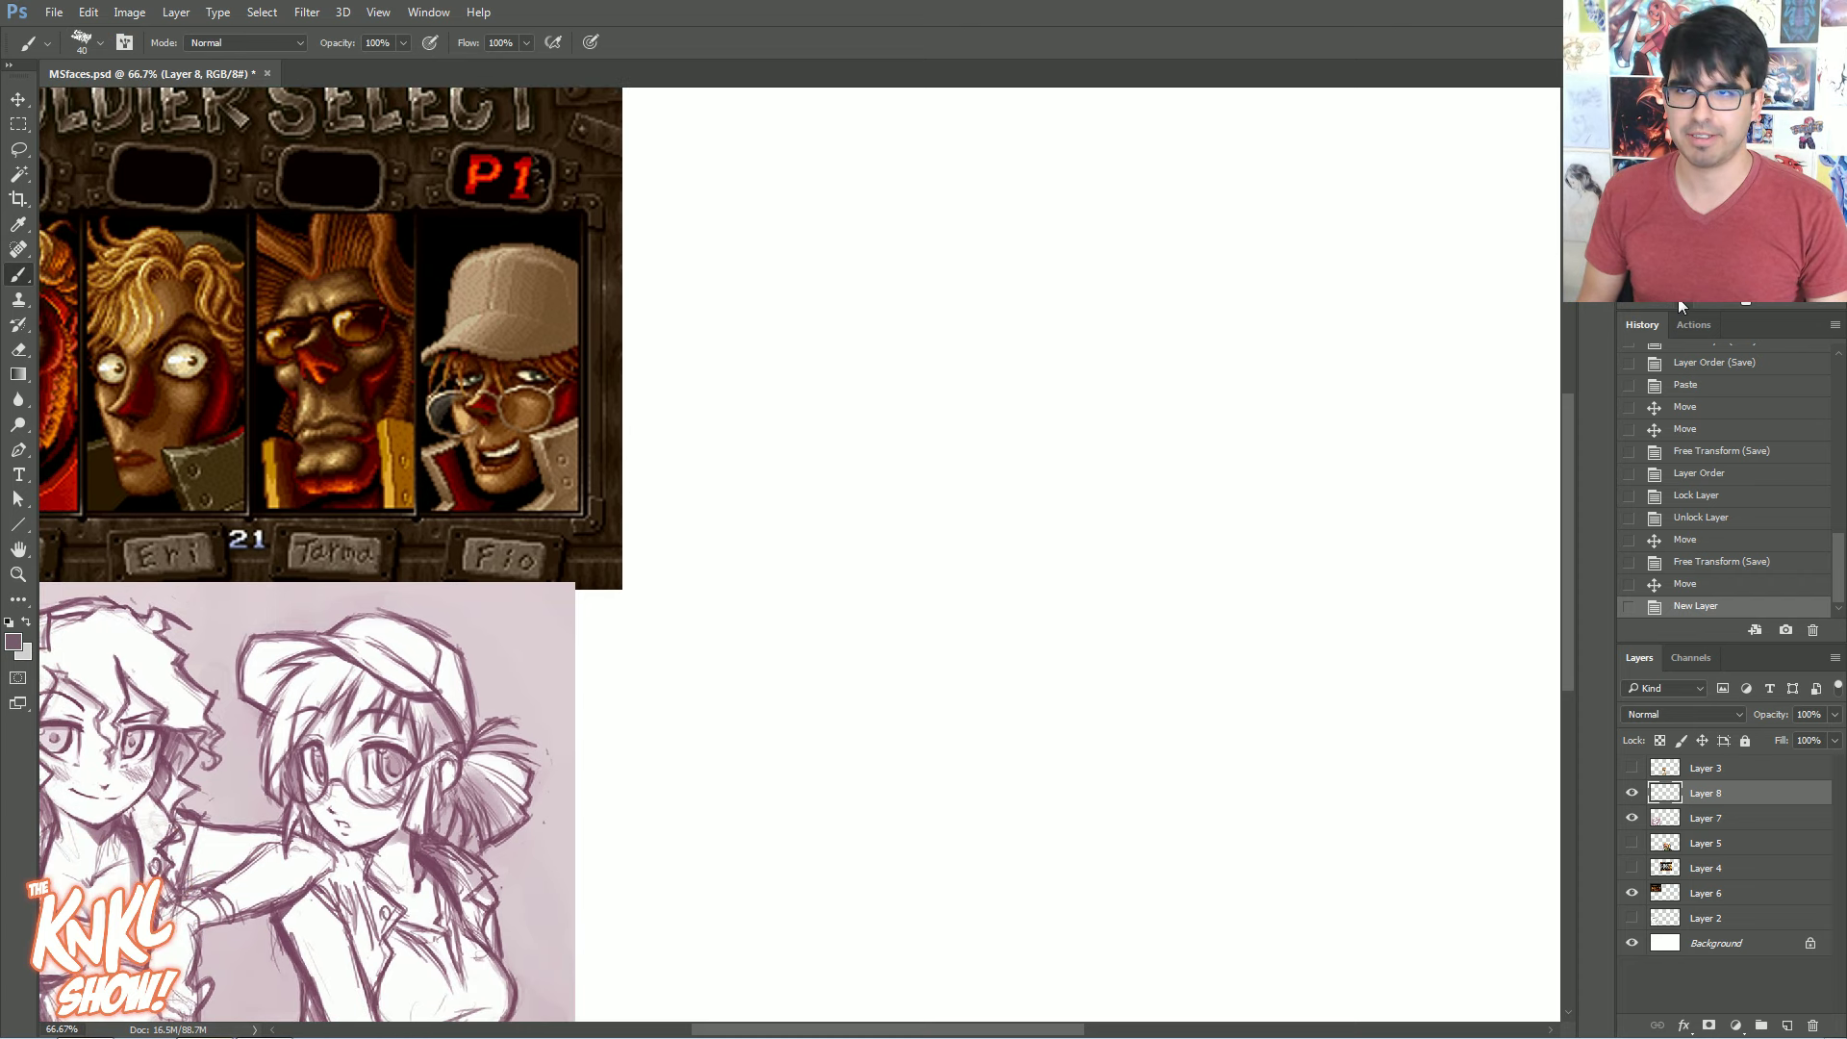
pyautogui.hotkey('ctrl', '-')
pyautogui.moveTo(1340, 456); pyautogui.dragTo(1283, 393)
pyautogui.moveTo(1108, 474); pyautogui.dragTo(1139, 467)
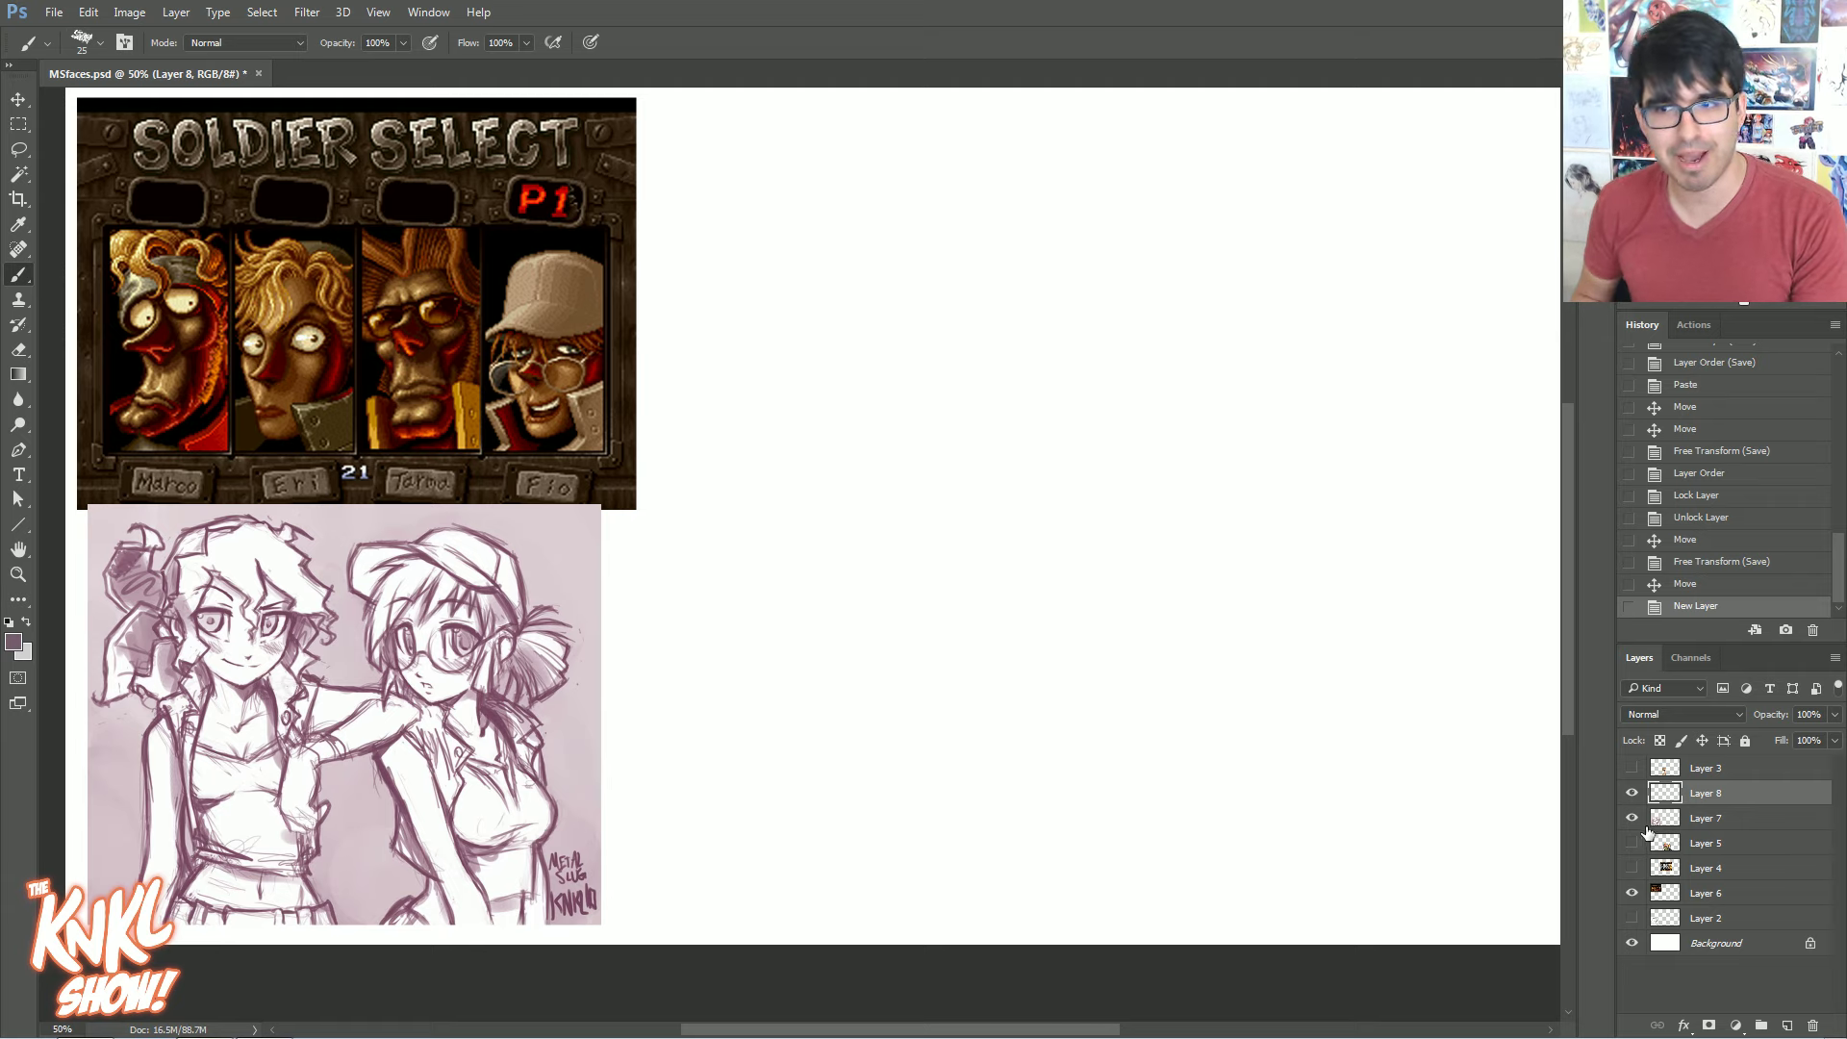
pyautogui.moveTo(904, 388)
pyautogui.mouseDown()
pyautogui.moveTo(878, 429)
pyautogui.moveTo(877, 398)
pyautogui.mouseUp()
pyautogui.click(952, 441)
pyautogui.moveTo(991, 484)
pyautogui.mouseDown()
pyautogui.moveTo(1016, 447)
pyautogui.moveTo(954, 400)
pyautogui.moveTo(950, 311)
pyautogui.mouseUp()
pyautogui.moveTo(934, 384)
pyautogui.mouseDown()
pyautogui.moveTo(980, 261)
pyautogui.moveTo(1059, 224)
pyautogui.mouseUp()
pyautogui.moveTo(935, 370); pyautogui.dragTo(999, 248)
# Darken the Background layer to a light grey using Hue/Saturation with Lightness -6
pyautogui.click(1708, 945)
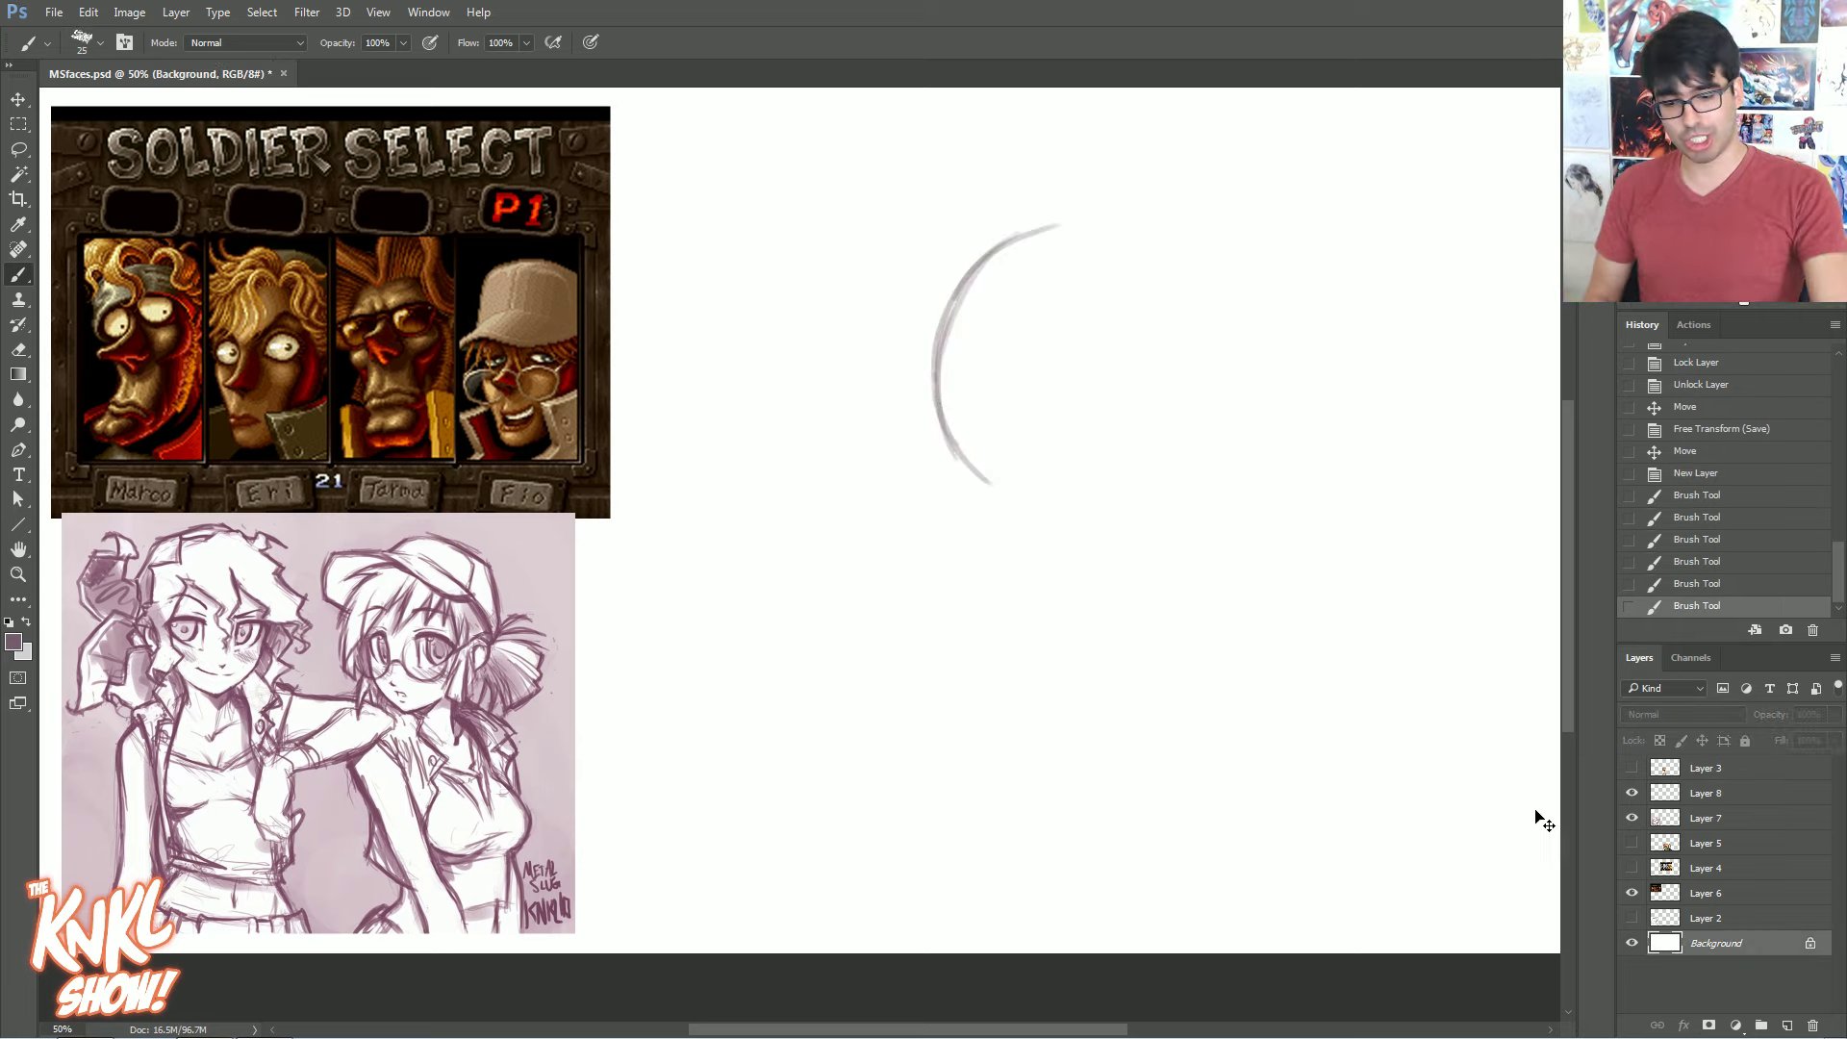
pyautogui.hotkey('ctrl', 'u')
pyautogui.moveTo(1553, 632); pyautogui.dragTo(1546, 636)
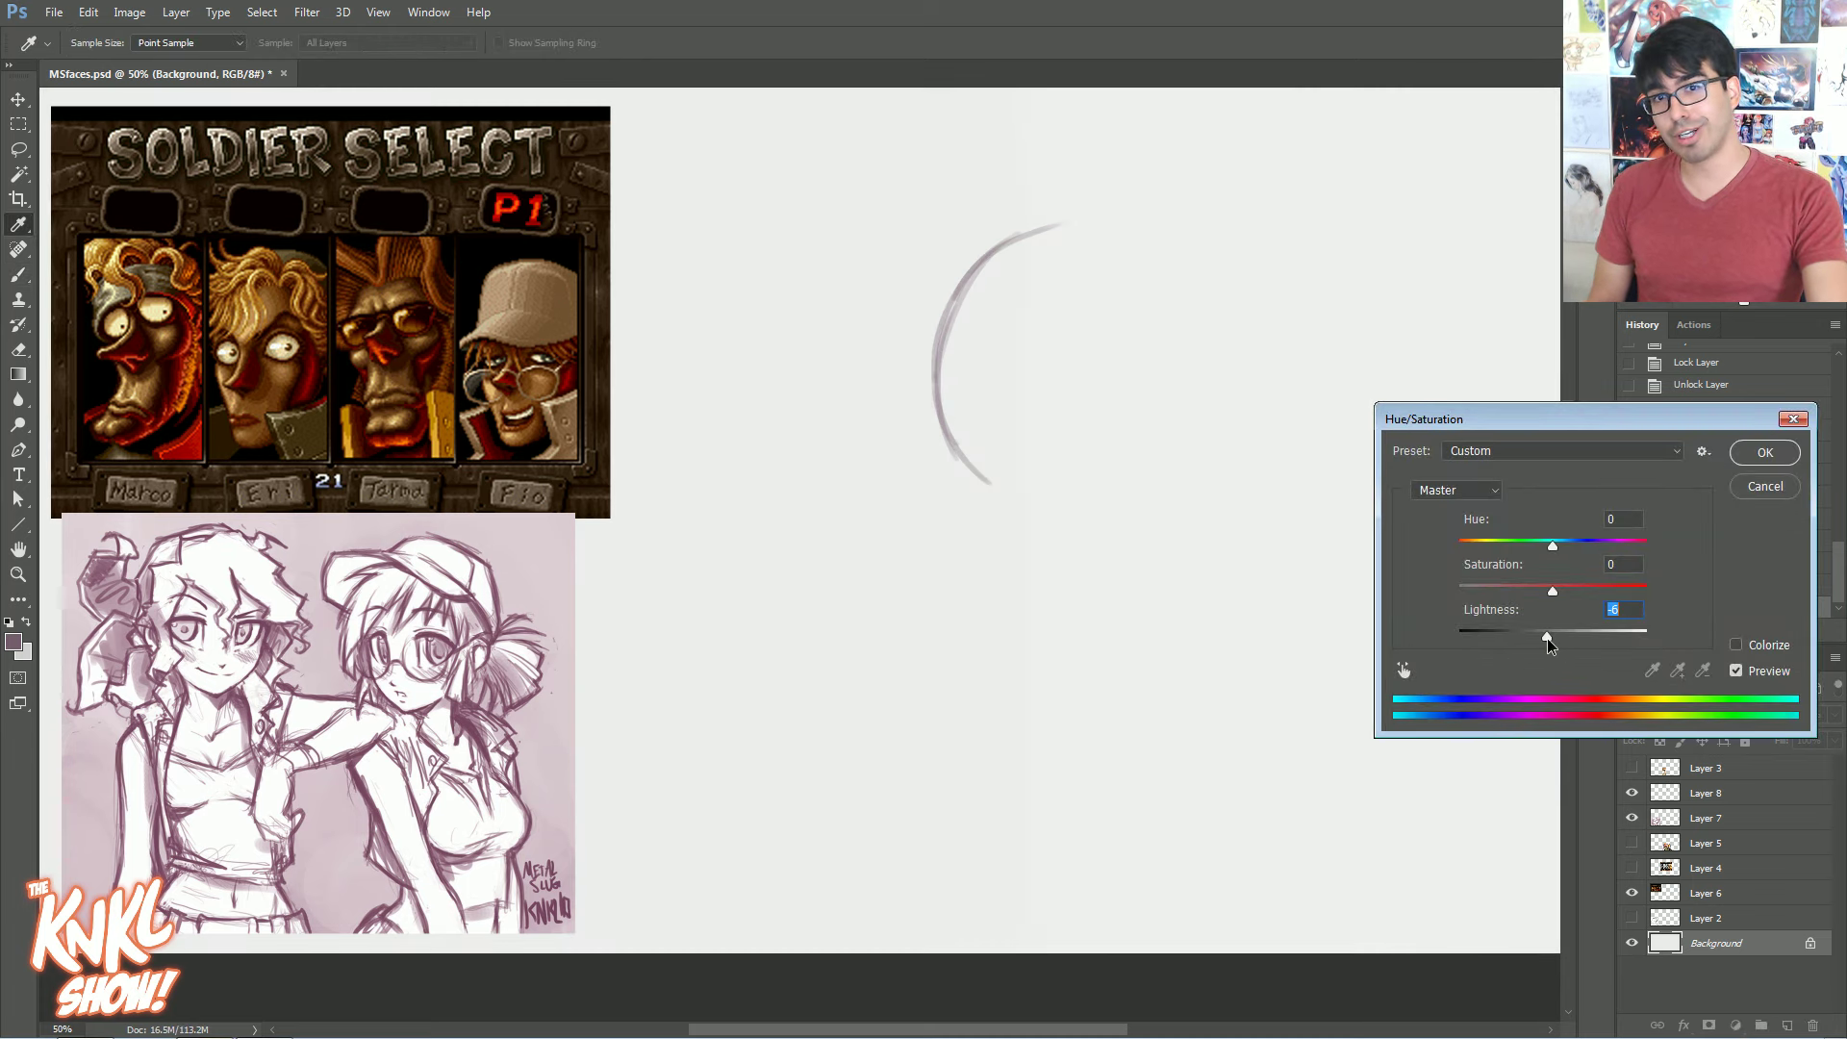
pyautogui.click(1764, 452)
# Complete the large head circle on Layer 8 with overlapping strokes around its top, right side and bottom
pyautogui.click(1701, 797)
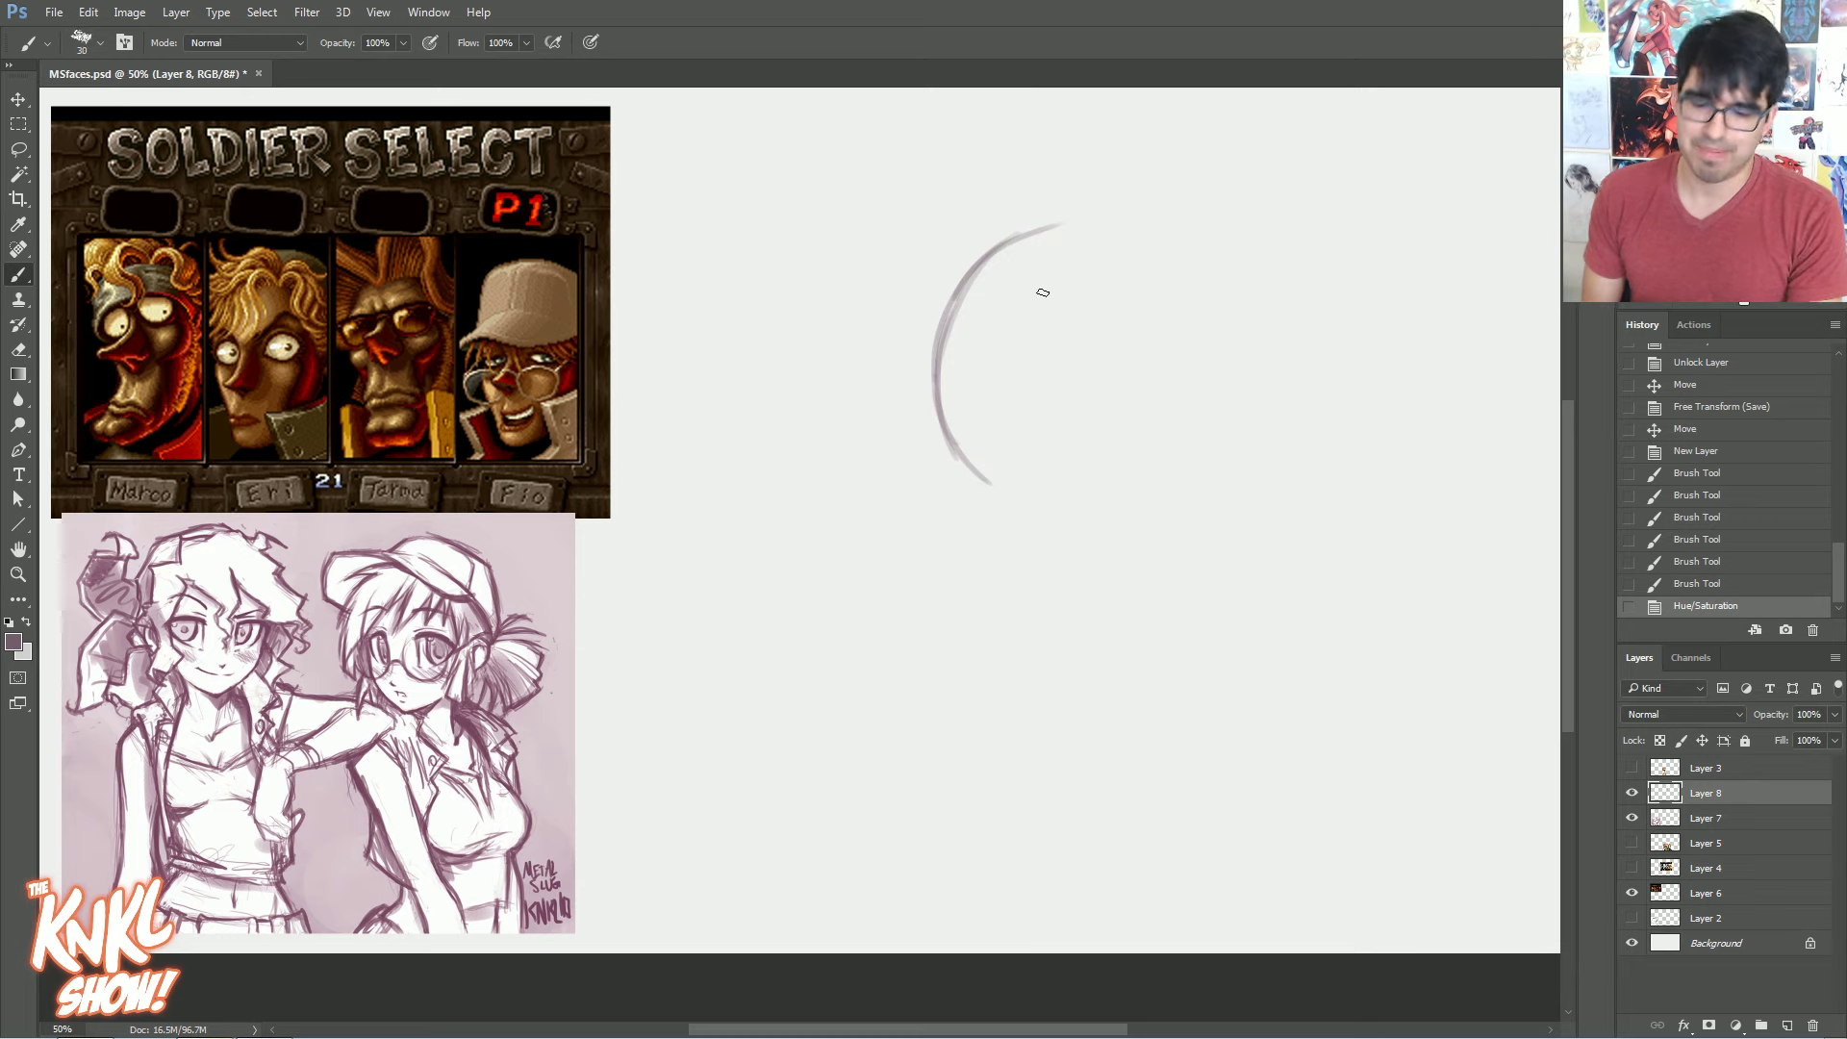
pyautogui.moveTo(977, 264); pyautogui.dragTo(950, 313)
pyautogui.moveTo(978, 258); pyautogui.dragTo(1094, 205)
pyautogui.moveTo(1048, 227); pyautogui.dragTo(958, 390)
pyautogui.press(']')
pyautogui.moveTo(976, 463)
pyautogui.mouseDown()
pyautogui.moveTo(1097, 514)
pyautogui.moveTo(1027, 501)
pyautogui.moveTo(1190, 506)
pyautogui.mouseUp()
pyautogui.moveTo(1166, 502); pyautogui.dragTo(1282, 396)
pyautogui.moveTo(1211, 473)
pyautogui.mouseDown()
pyautogui.moveTo(1237, 293)
pyautogui.moveTo(1218, 264)
pyautogui.mouseUp()
pyautogui.moveTo(1278, 391); pyautogui.dragTo(1165, 219)
pyautogui.moveTo(1252, 313); pyautogui.dragTo(1084, 215)
pyautogui.moveTo(1214, 252); pyautogui.dragTo(993, 265)
pyautogui.moveTo(1107, 515)
pyautogui.mouseDown()
pyautogui.moveTo(1235, 467)
pyautogui.moveTo(1276, 412)
pyautogui.mouseUp()
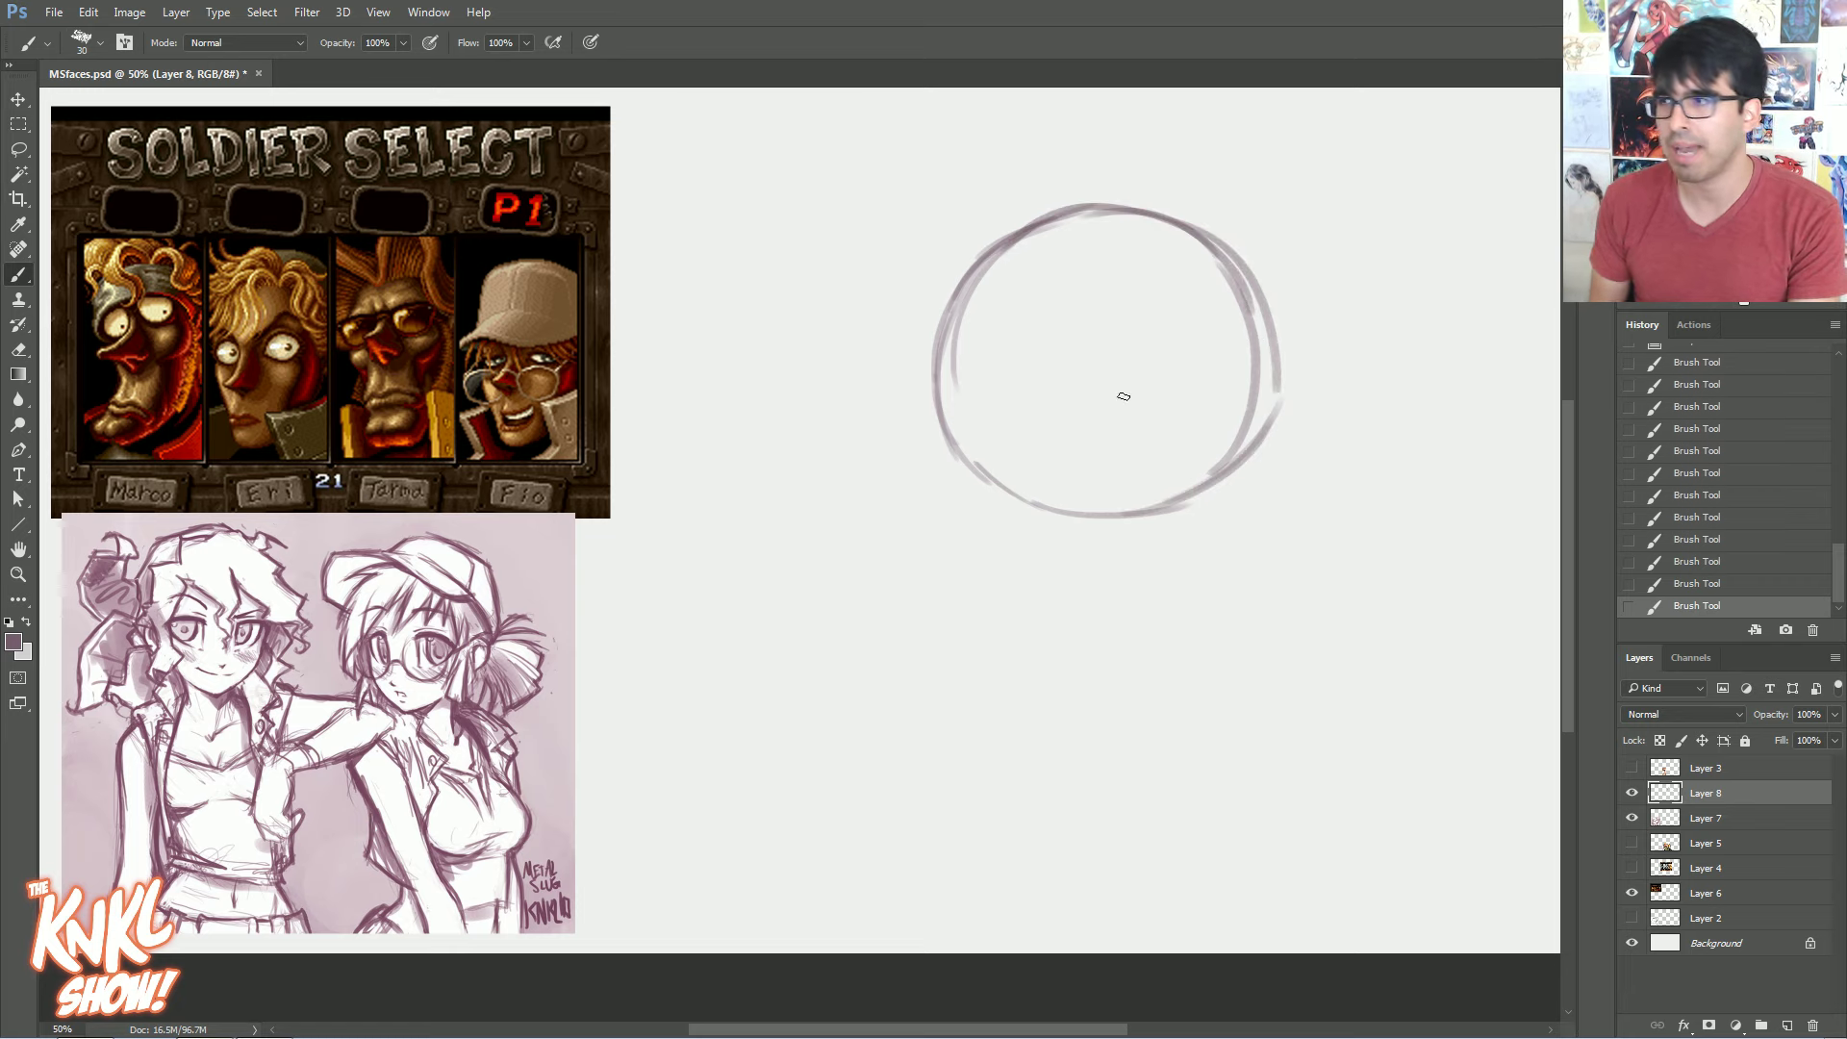
# Choose a vivid pinkish-red foreground colour and circle the Fio portrait in the pixel-art reference
pyautogui.click(13, 642)
pyautogui.click(1311, 629)
pyautogui.click(1288, 633)
pyautogui.click(1462, 610)
pyautogui.moveTo(624, 410)
pyautogui.mouseDown()
pyautogui.moveTo(450, 274)
pyautogui.moveTo(532, 473)
pyautogui.mouseUp()
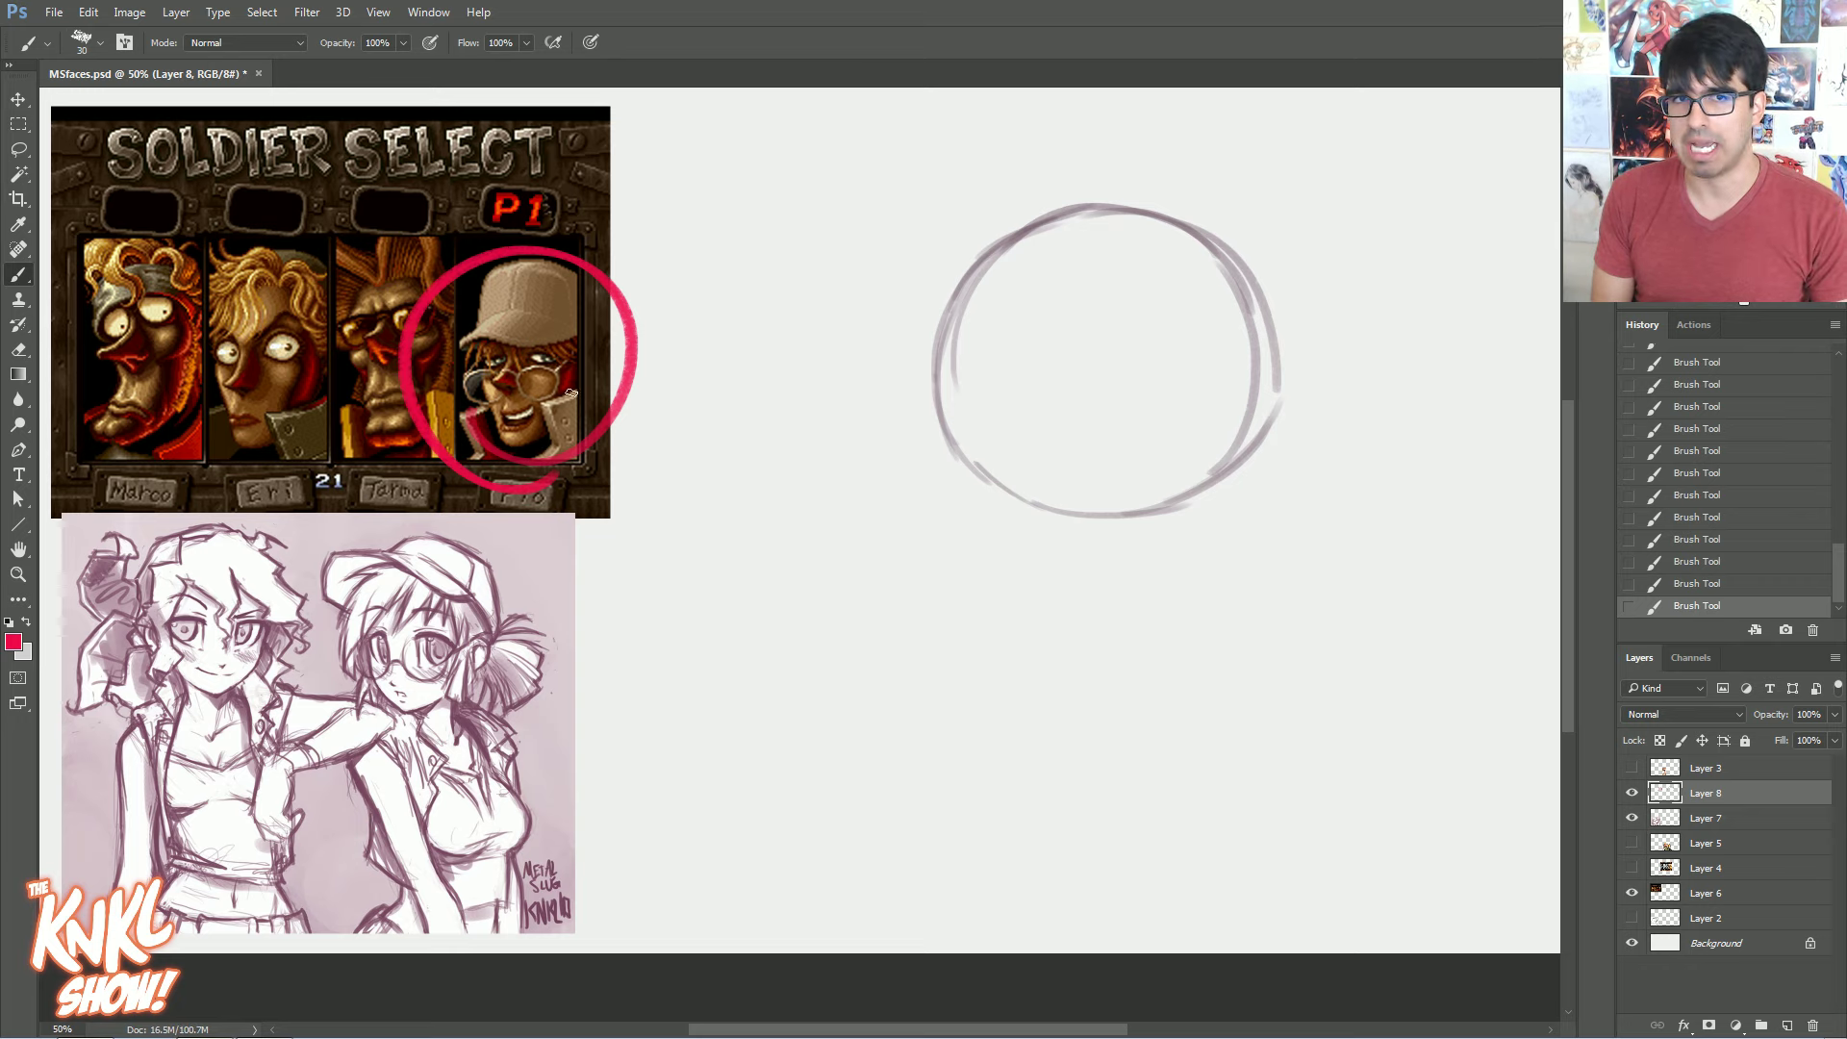
# Draw a red arrow from the Fio portrait down to the sketched capped girl and circle her head
pyautogui.moveTo(527, 449); pyautogui.dragTo(478, 583)
pyautogui.moveTo(515, 545); pyautogui.dragTo(462, 554)
pyautogui.moveTo(340, 695)
pyautogui.mouseDown()
pyautogui.moveTo(579, 615)
pyautogui.moveTo(493, 721)
pyautogui.moveTo(420, 723)
pyautogui.moveTo(552, 617)
pyautogui.mouseUp()
pyautogui.hotkey('ctrl', 'z')
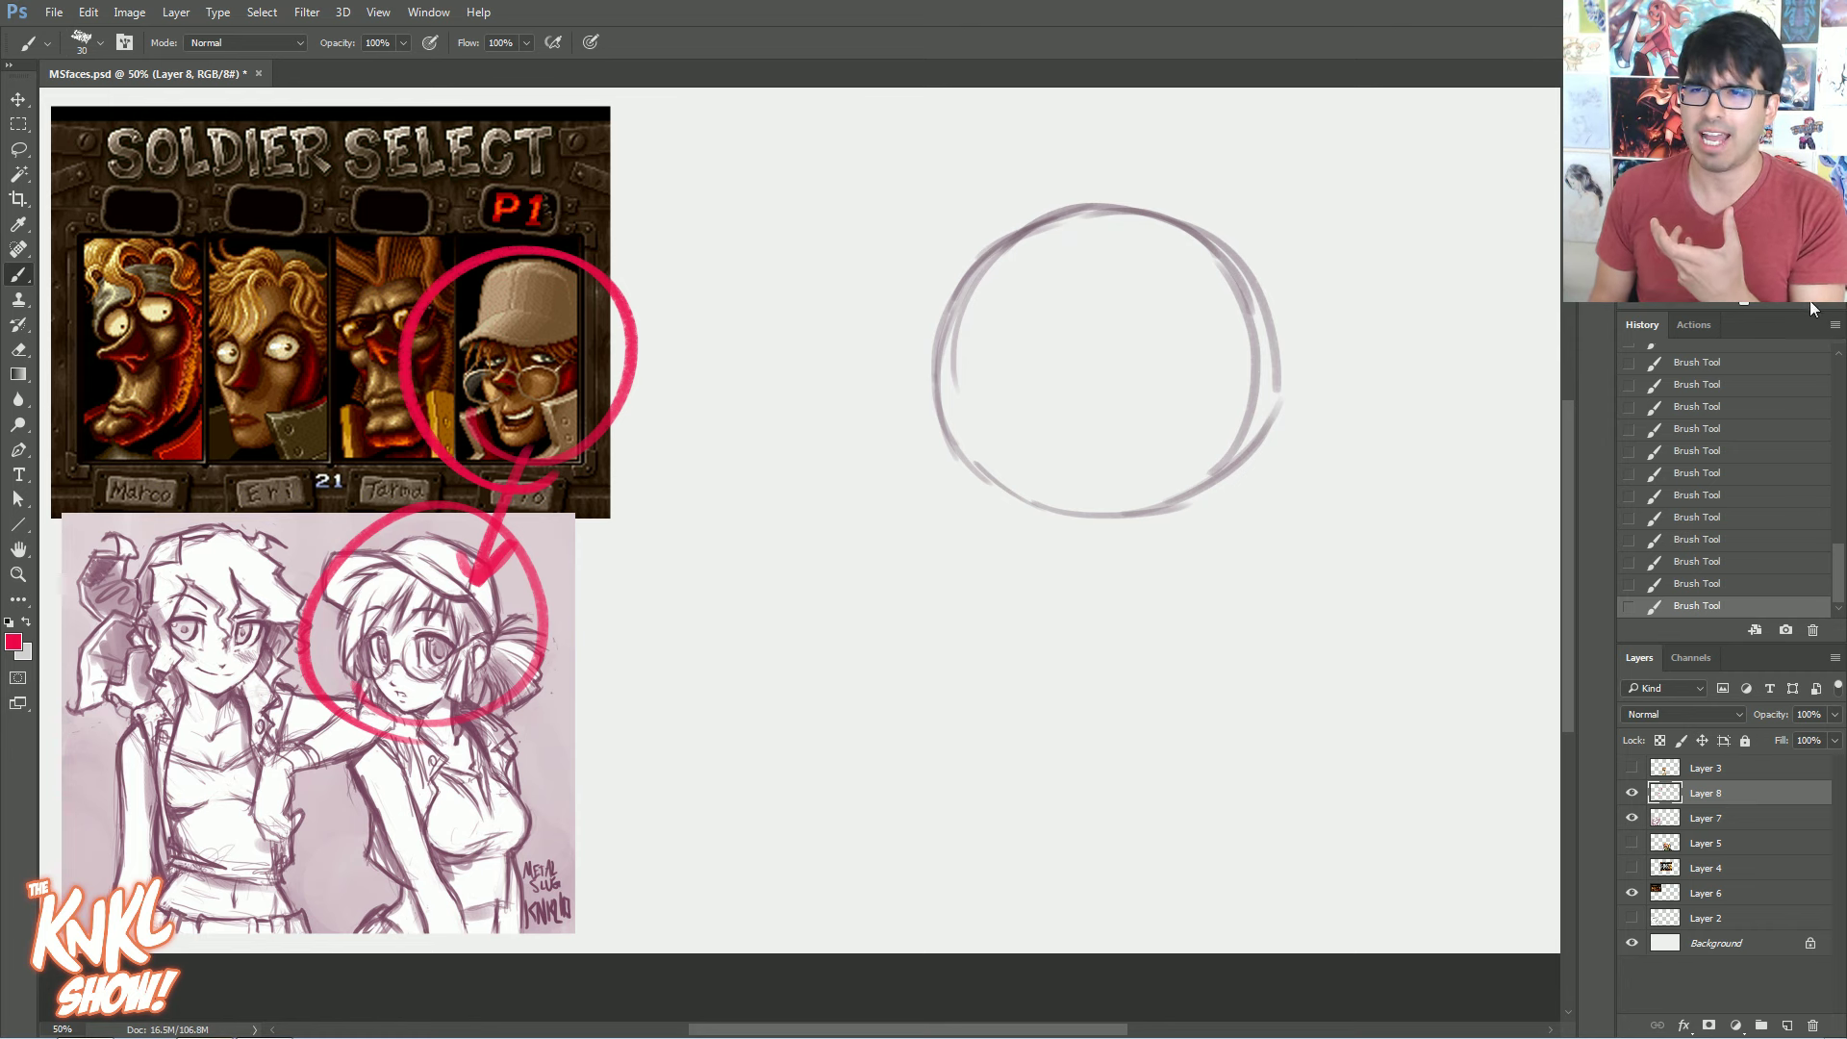
# Cross out the sketched capped girl's head with a large red X
pyautogui.hotkey('ctrl', '+')
pyautogui.hotkey('ctrl', '+')
pyautogui.moveTo(54, 851); pyautogui.dragTo(729, 622)
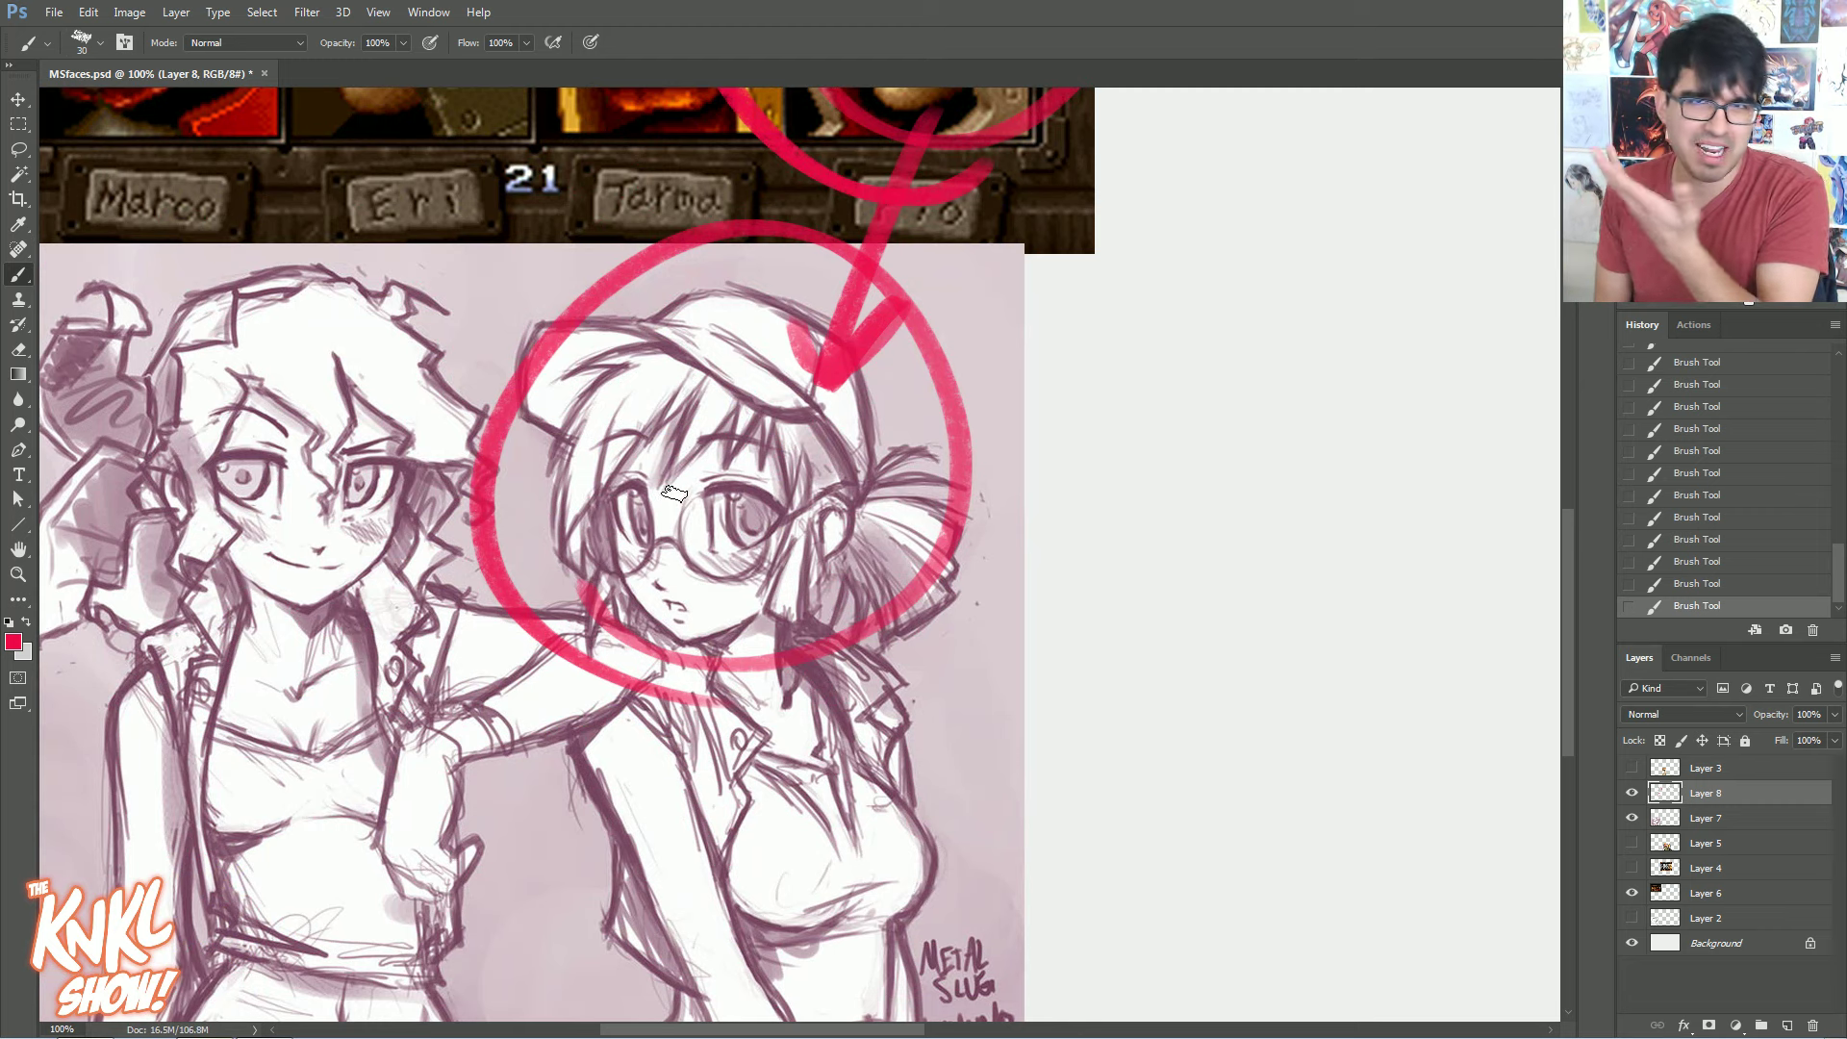
pyautogui.moveTo(589, 630); pyautogui.dragTo(928, 322)
pyautogui.moveTo(491, 318); pyautogui.dragTo(986, 756)
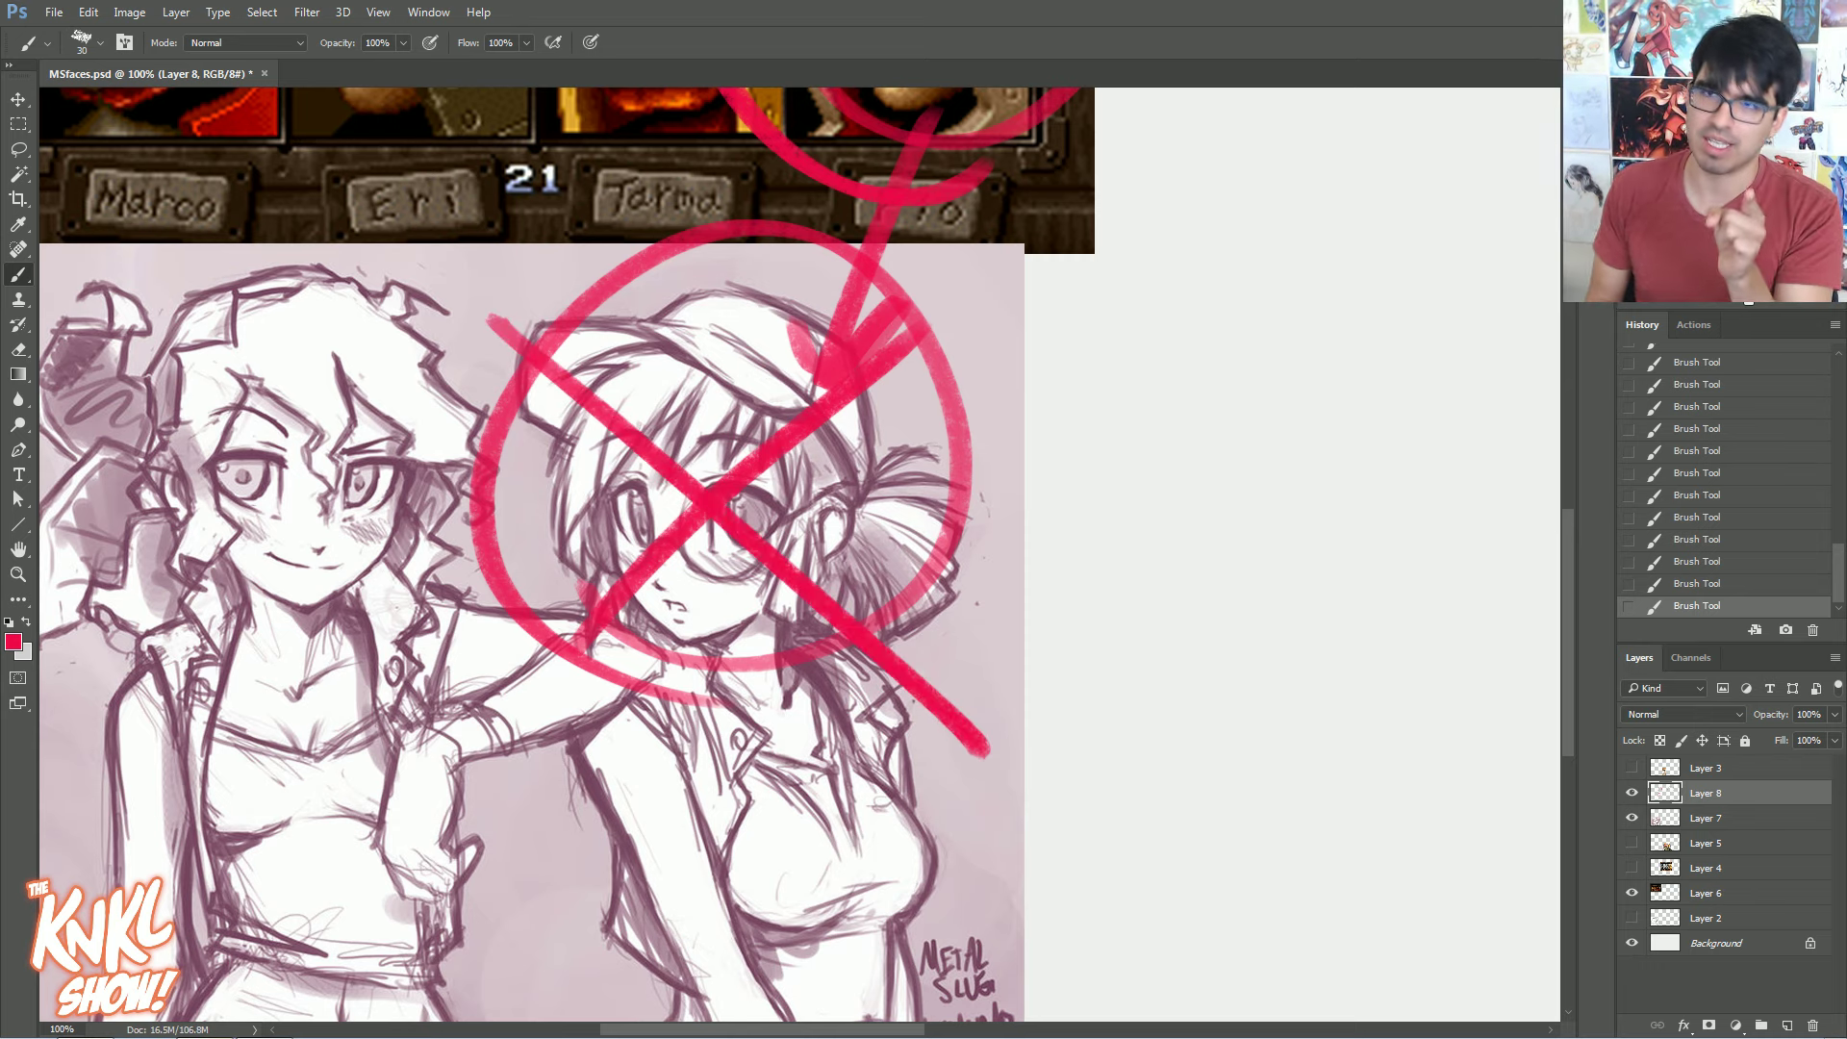
# Compare the Fio portrait with the sketched head, briefly hiding and reshowing the red markings on Layer 8
pyautogui.moveTo(1027, 193); pyautogui.dragTo(1082, 651)
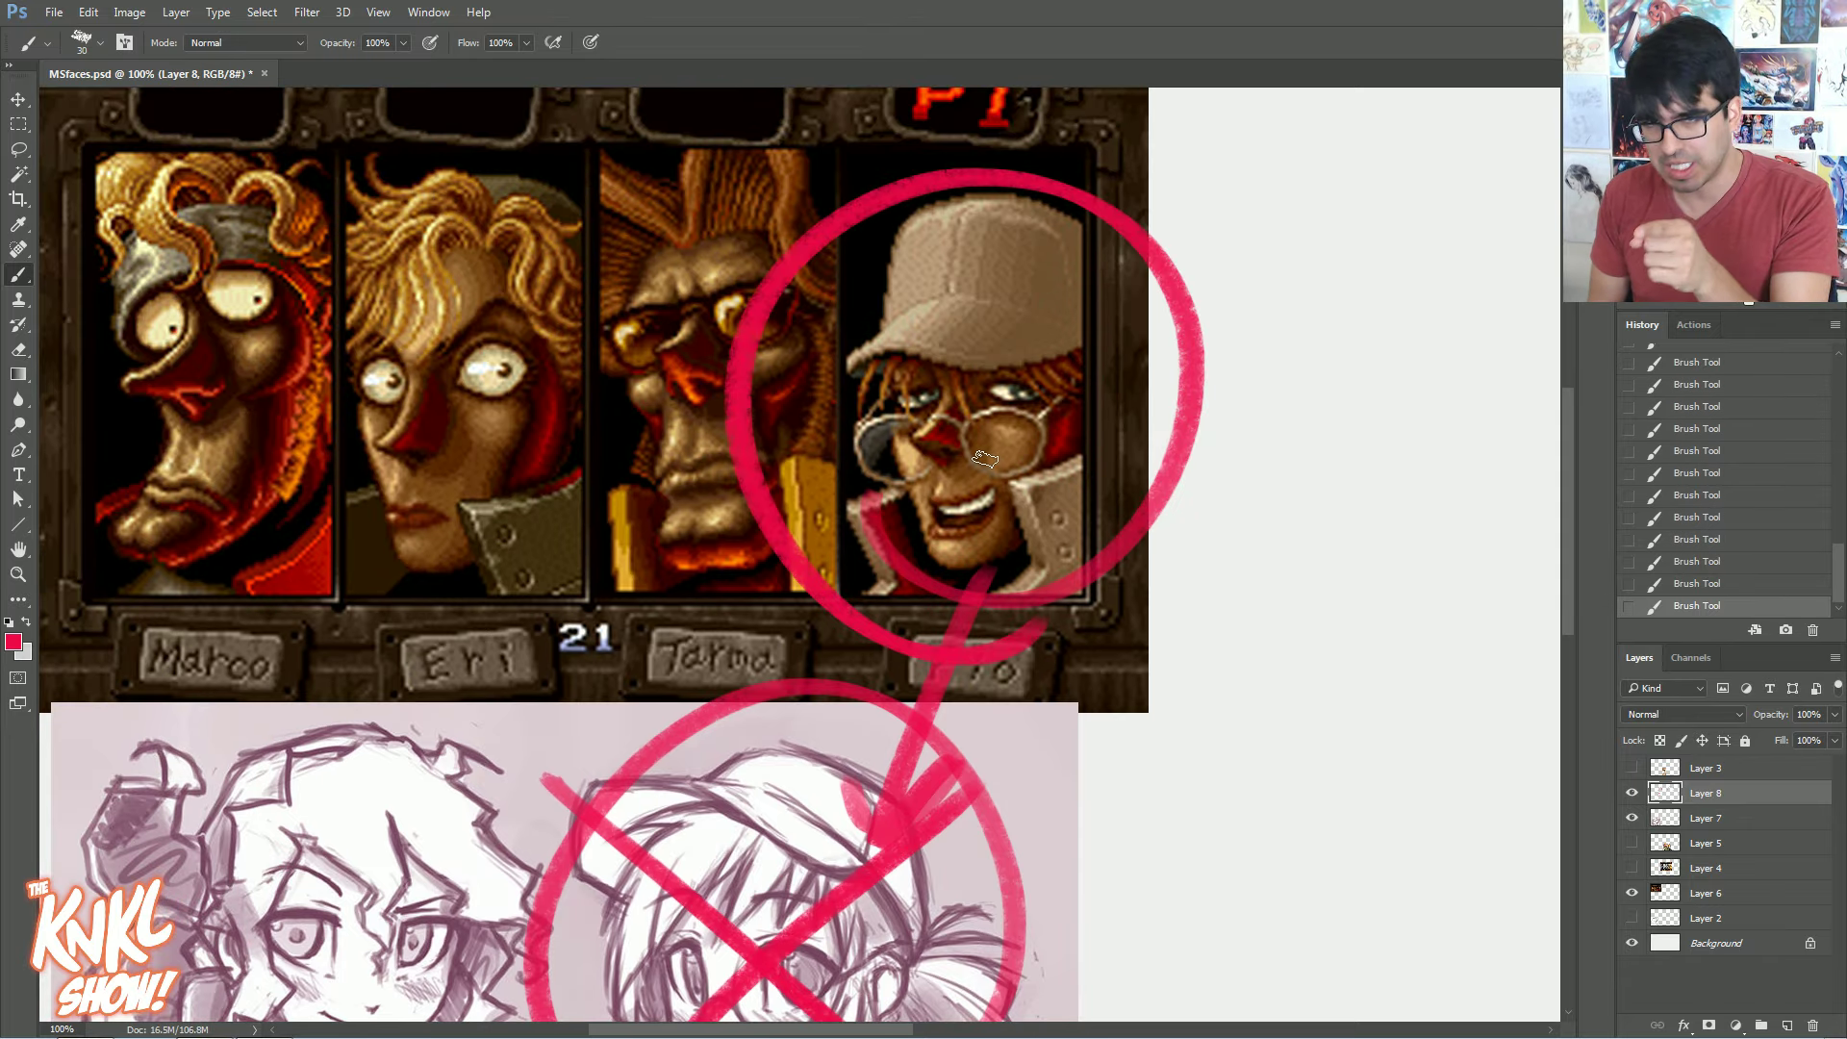
pyautogui.moveTo(1078, 889); pyautogui.dragTo(1109, 714)
pyautogui.click(1633, 793)
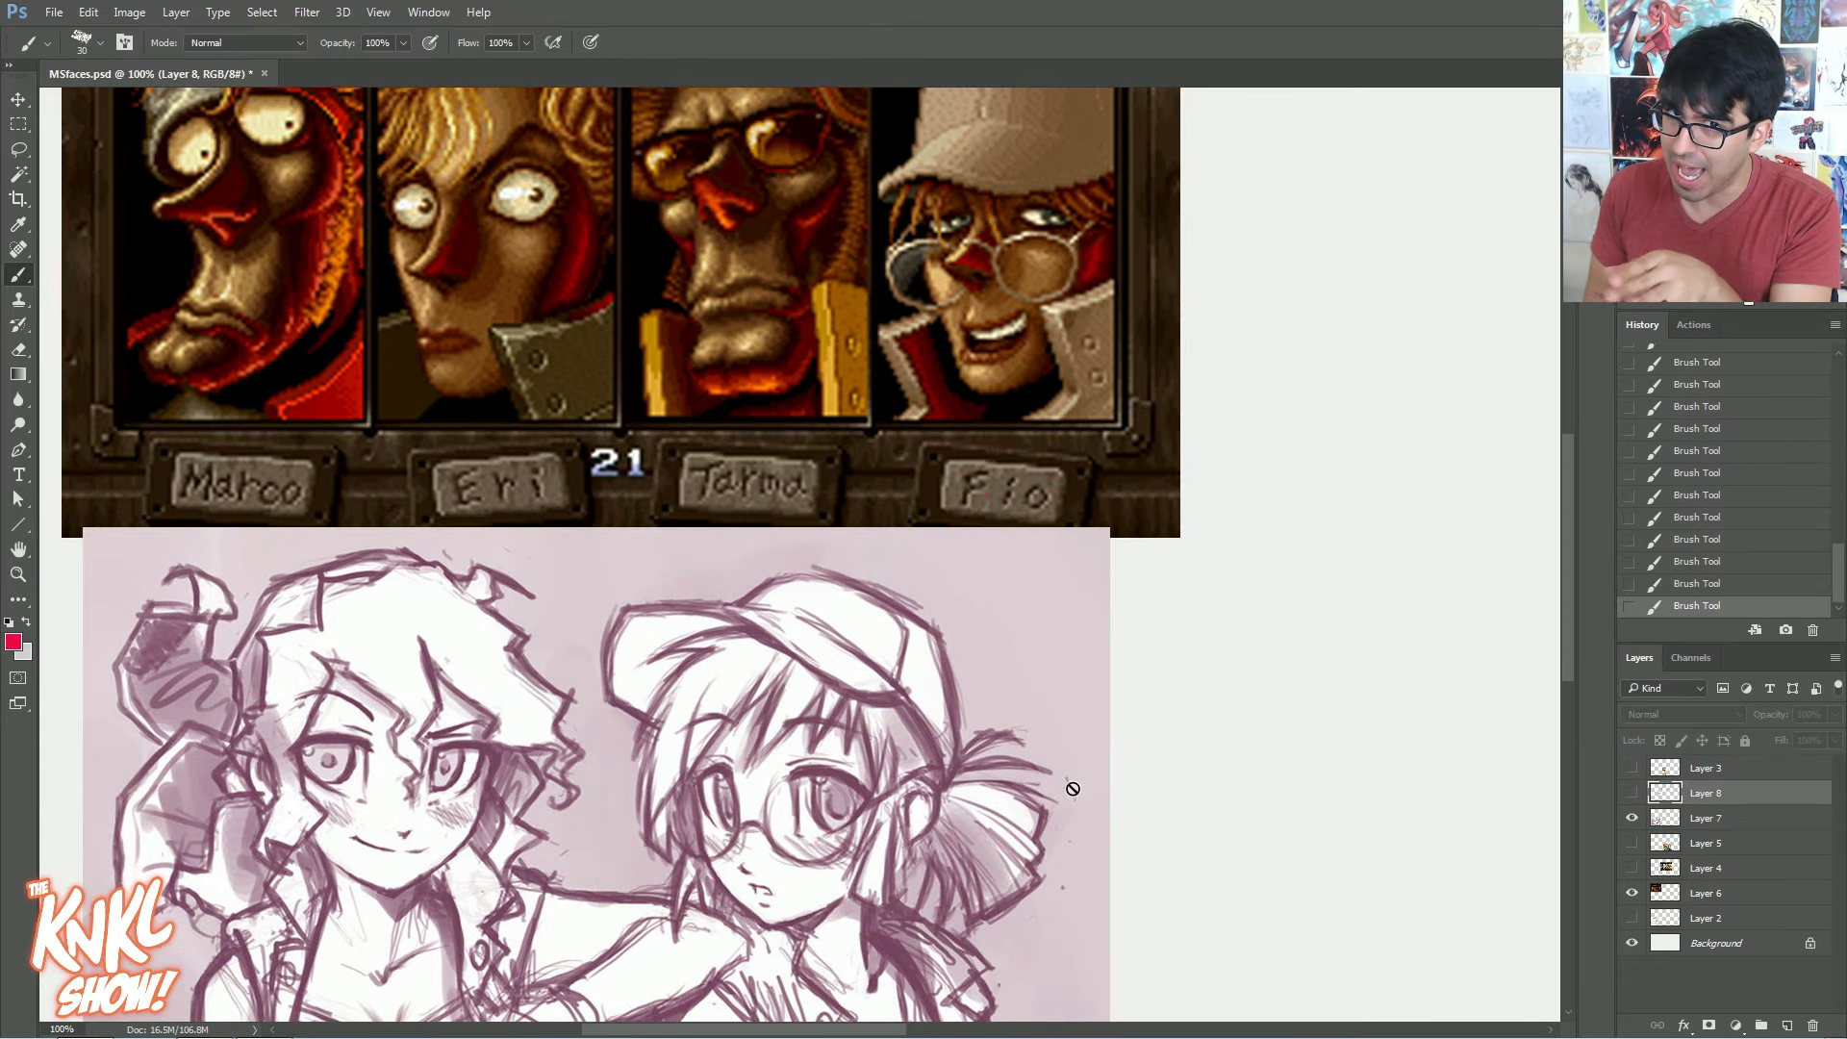
pyautogui.click(1630, 793)
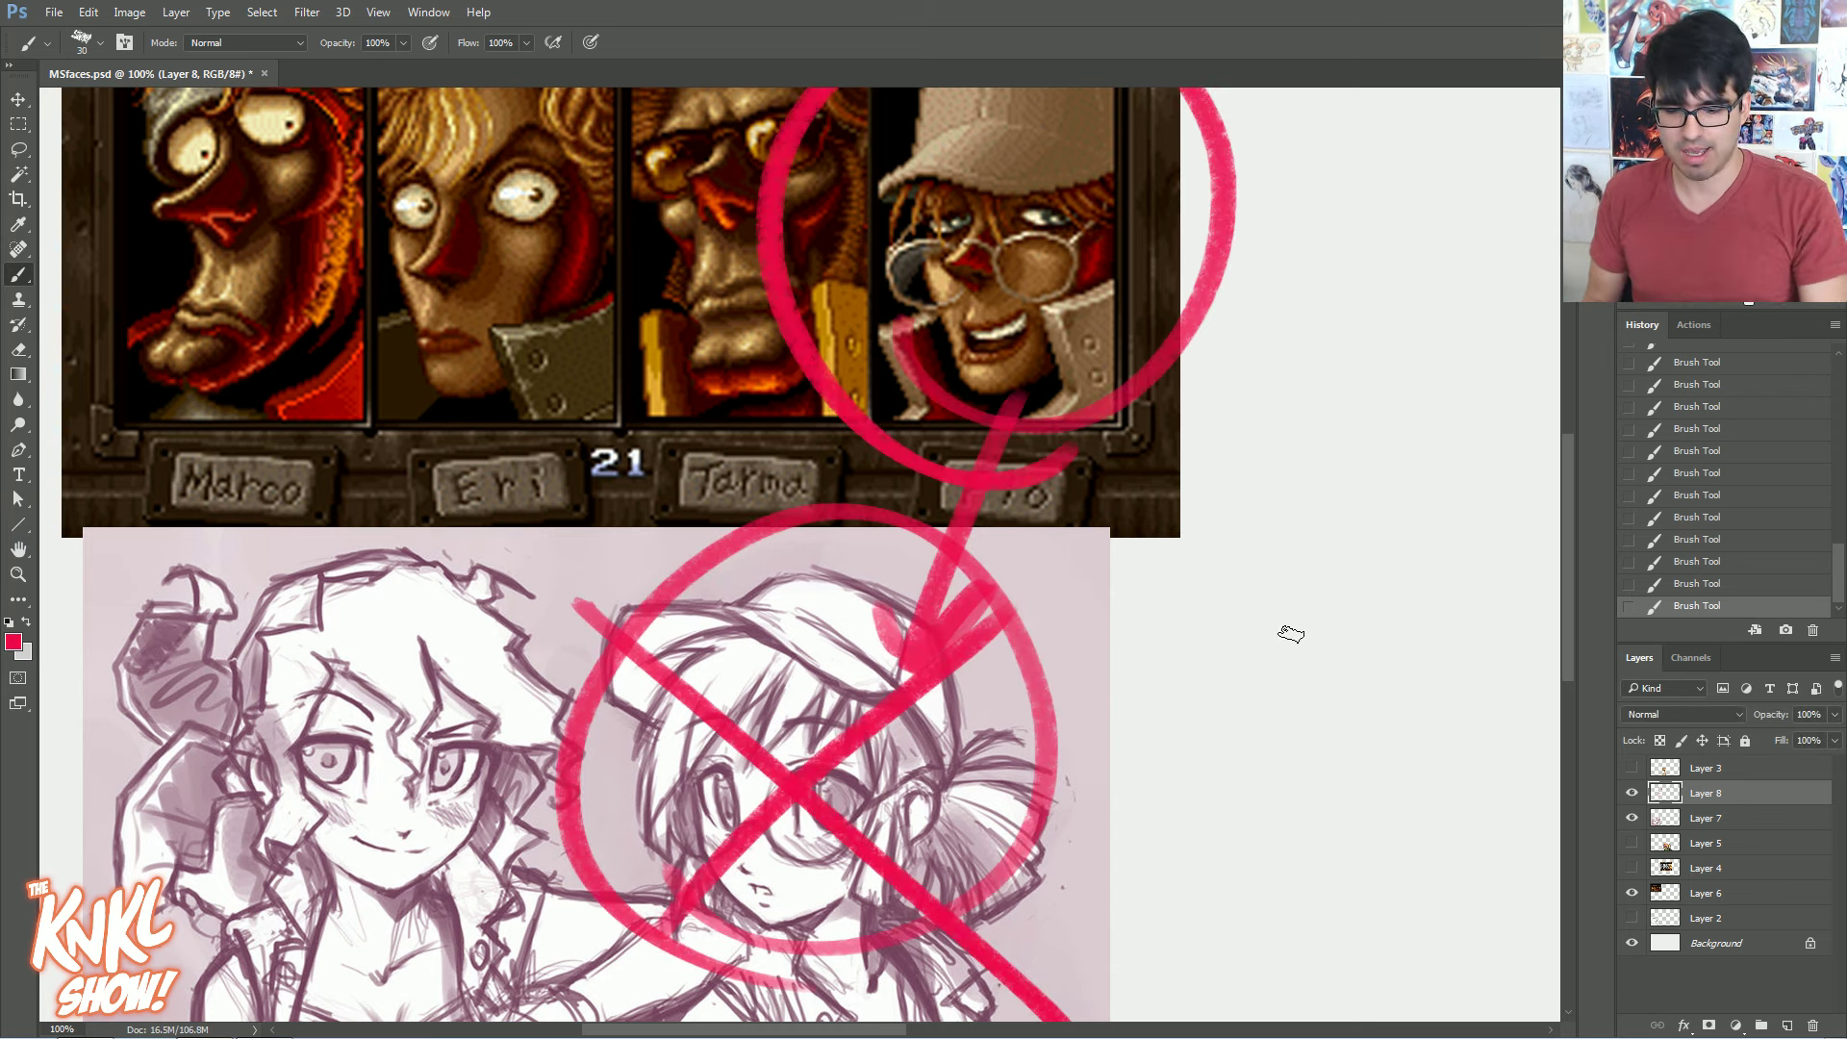
# Lasso all the red markings over the references, delete them from Layer 8 and deselect
pyautogui.press('l')
pyautogui.hotkey('ctrl', '-')
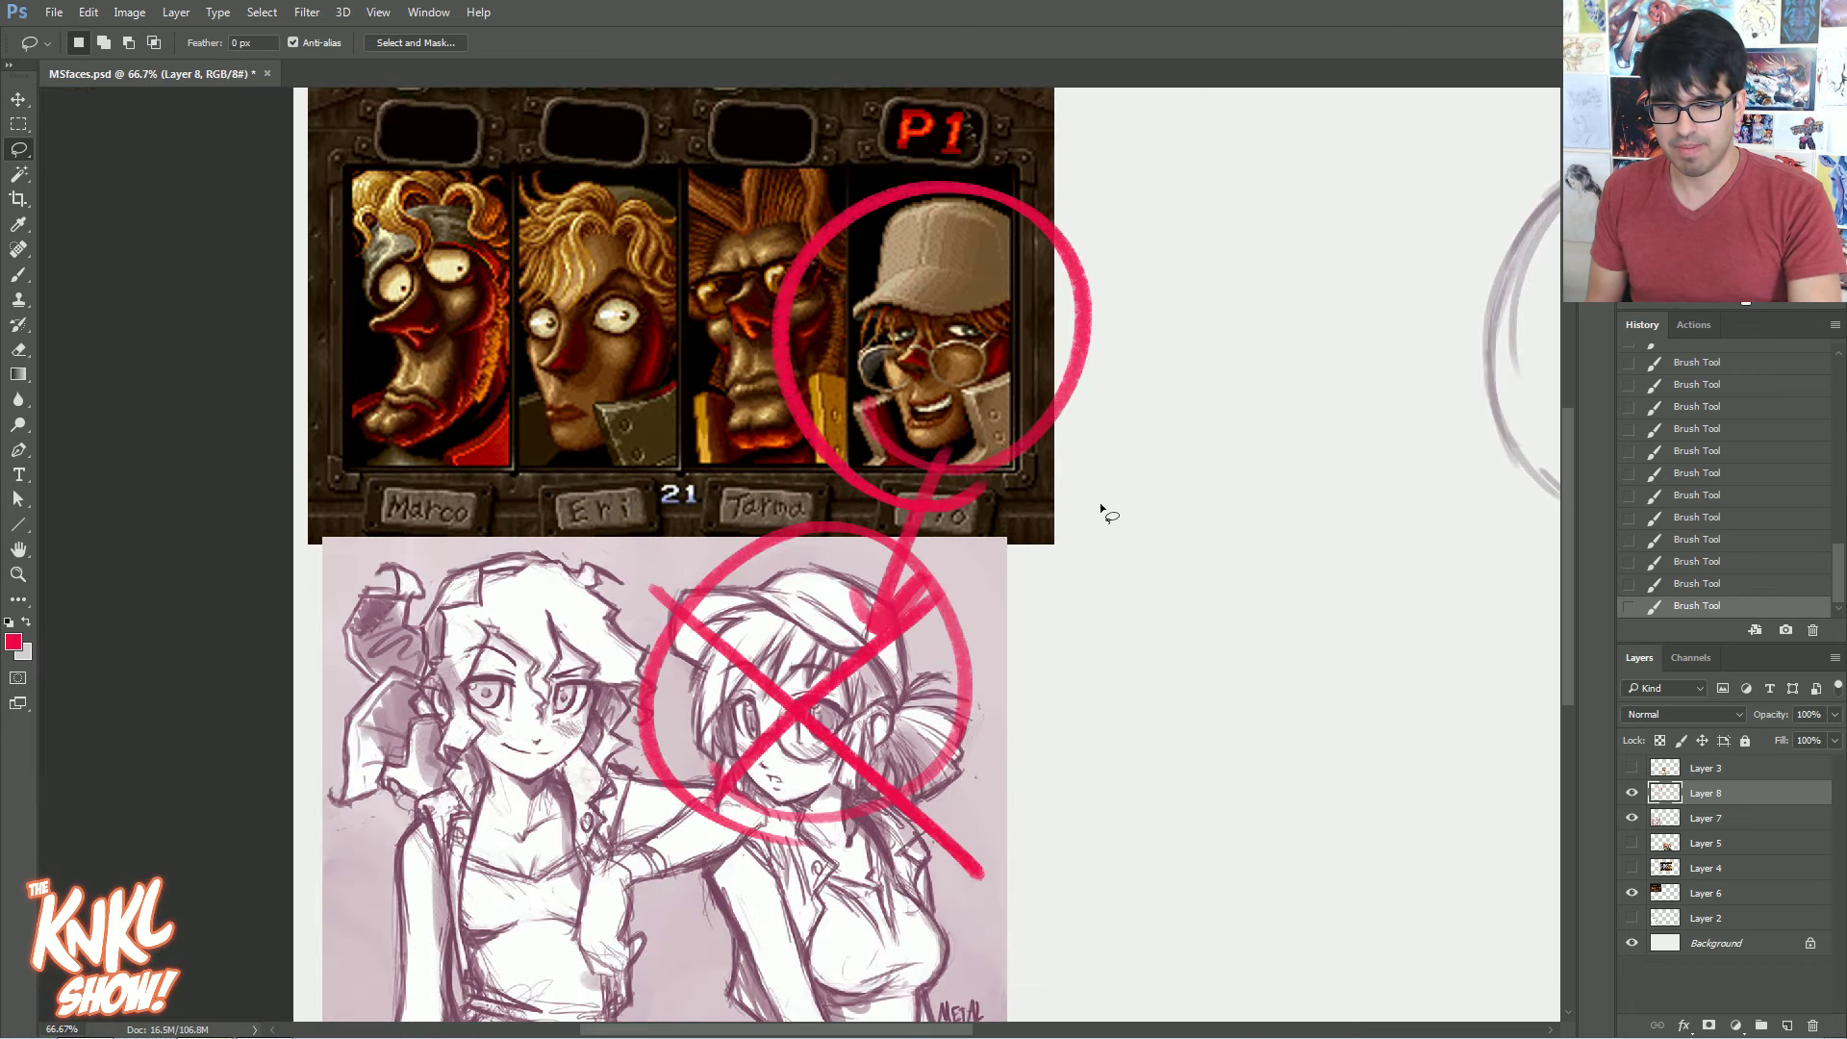
pyautogui.moveTo(1178, 528)
pyautogui.mouseDown()
pyautogui.moveTo(616, 289)
pyautogui.moveTo(1191, 730)
pyautogui.mouseUp()
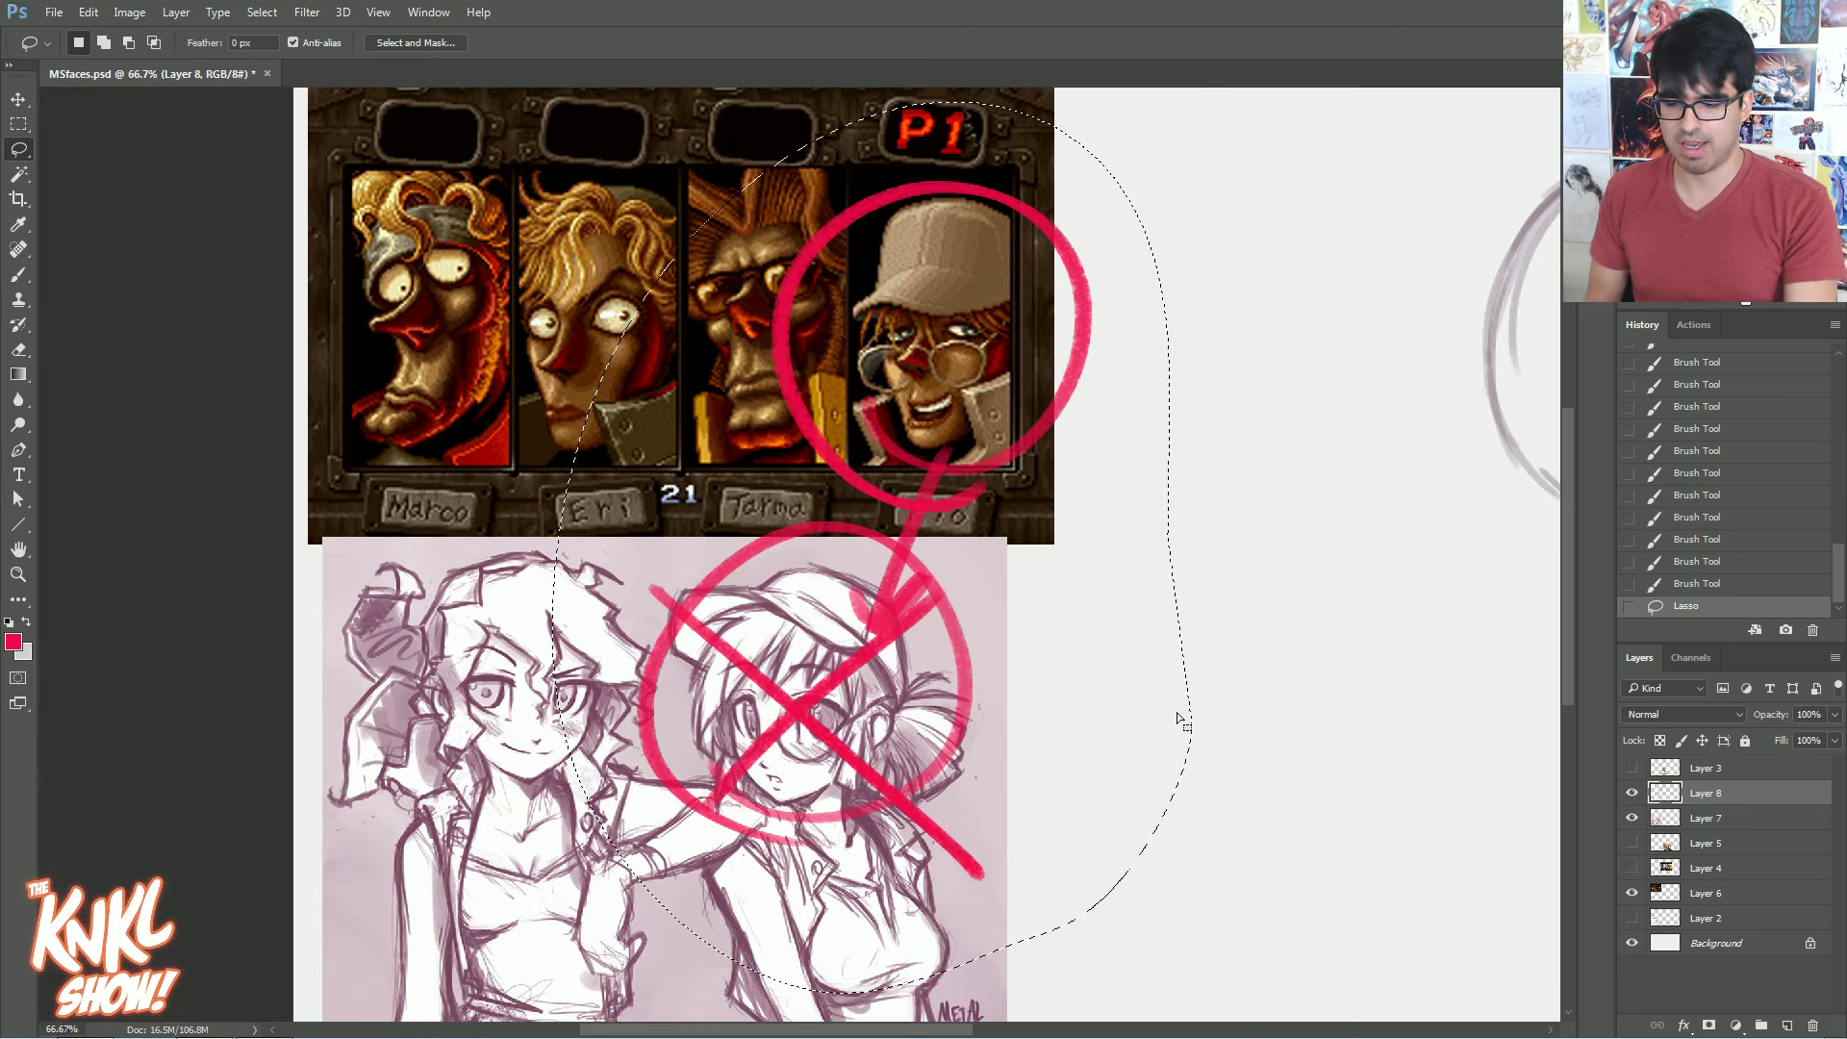
pyautogui.press('Delete')
pyautogui.hotkey('ctrl', 'd')
# Set the Brush's foreground colour to the greyish purple #8f7b88 by sampling the head circle's strokes
pyautogui.moveTo(1347, 380); pyautogui.dragTo(885, 472)
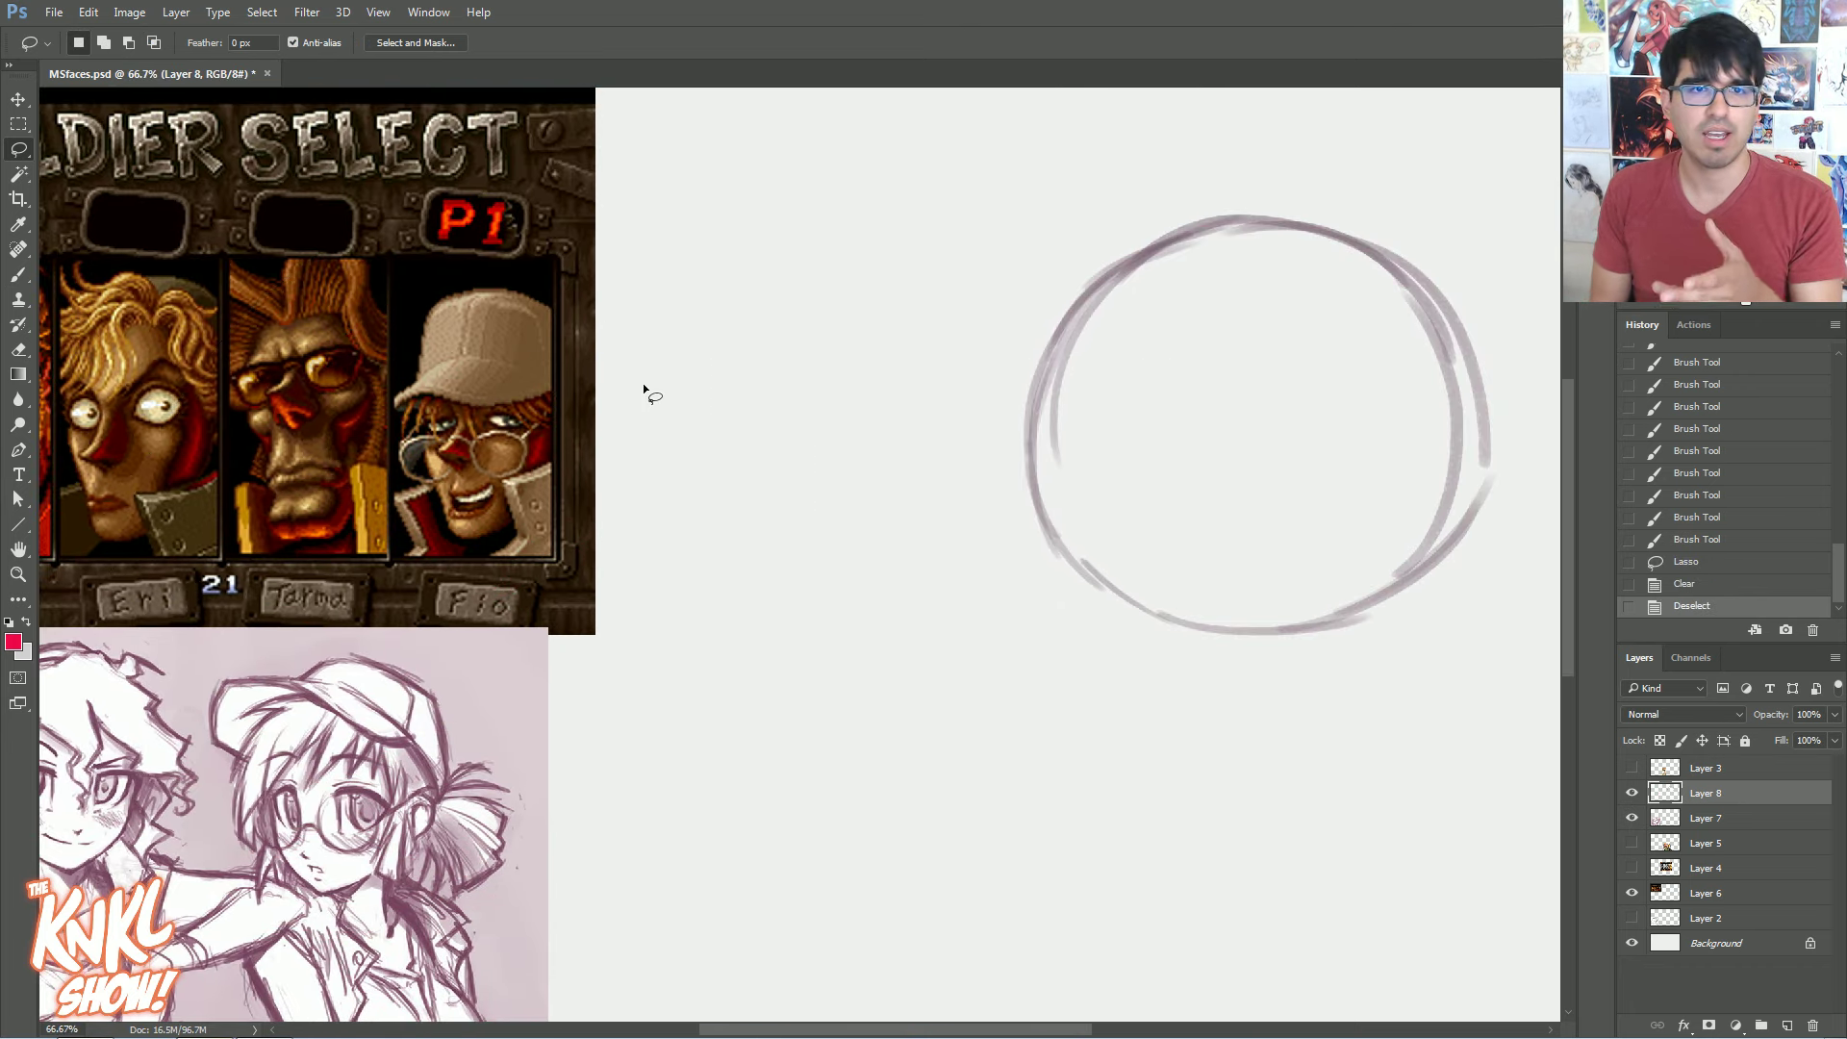
pyautogui.moveTo(664, 583); pyautogui.dragTo(739, 560)
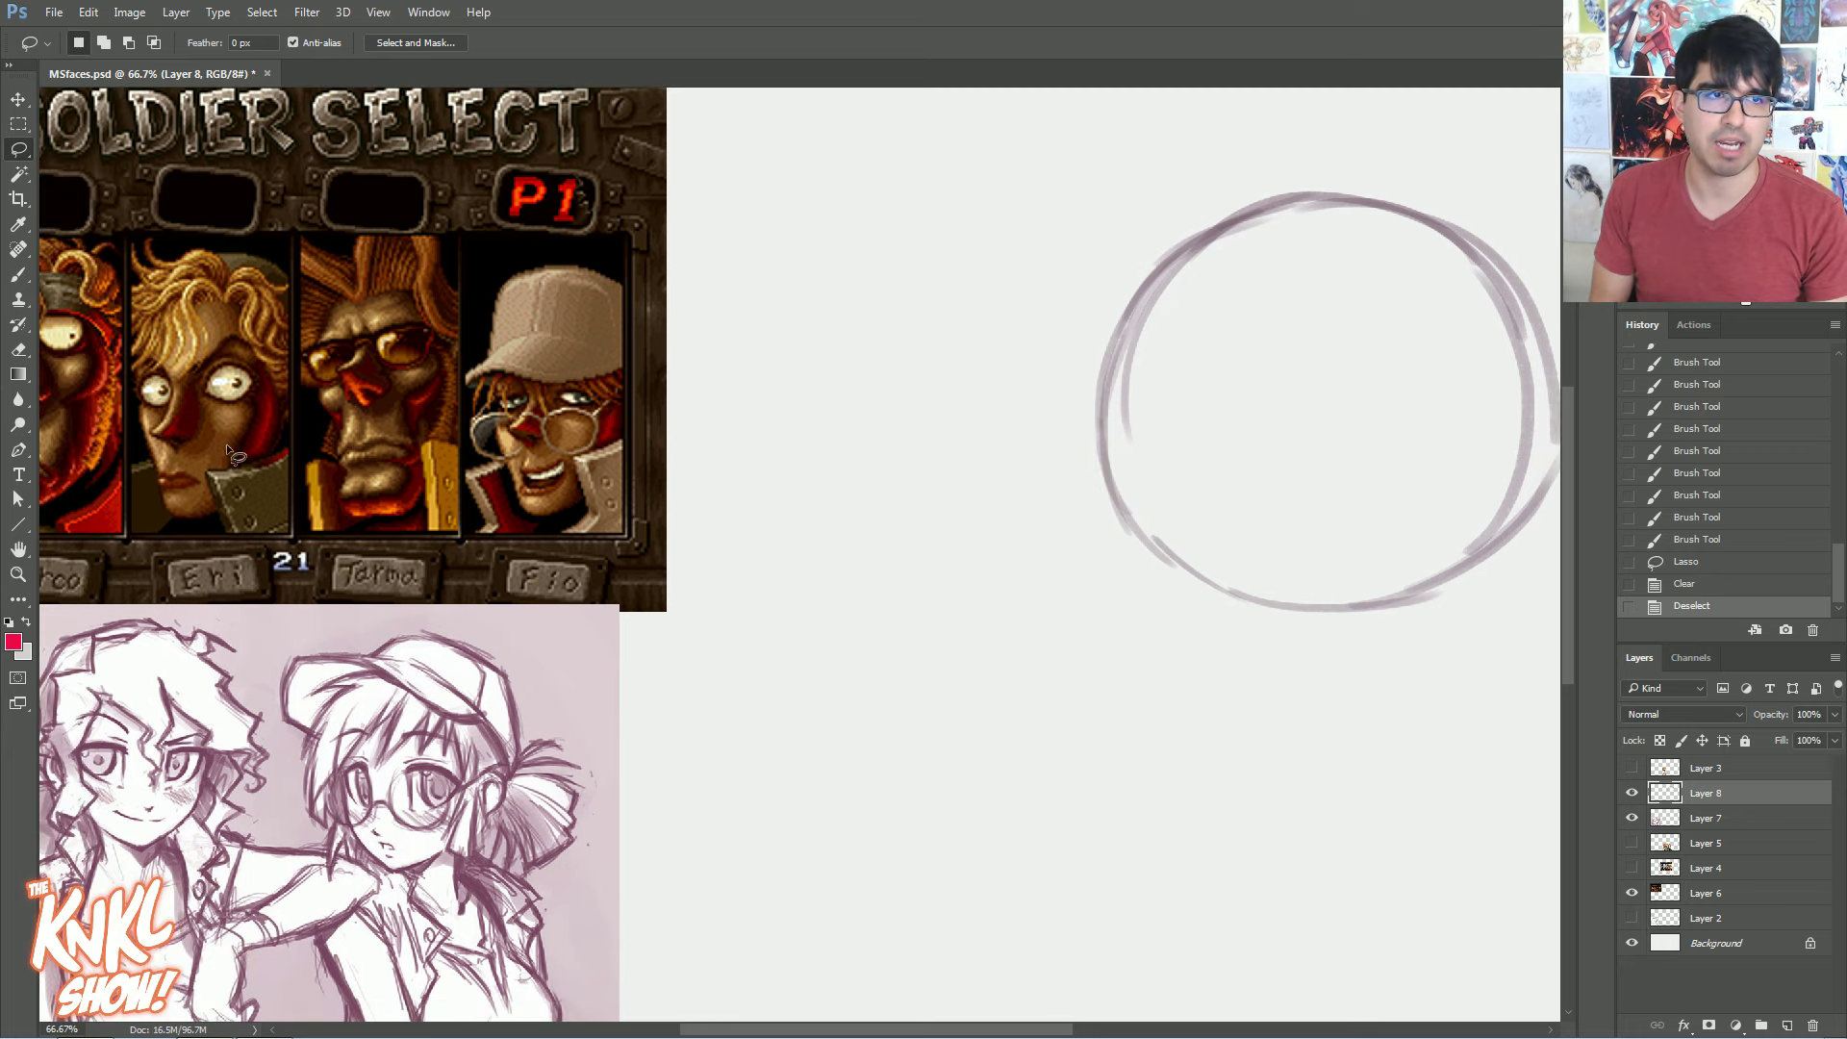
pyautogui.click(18, 274)
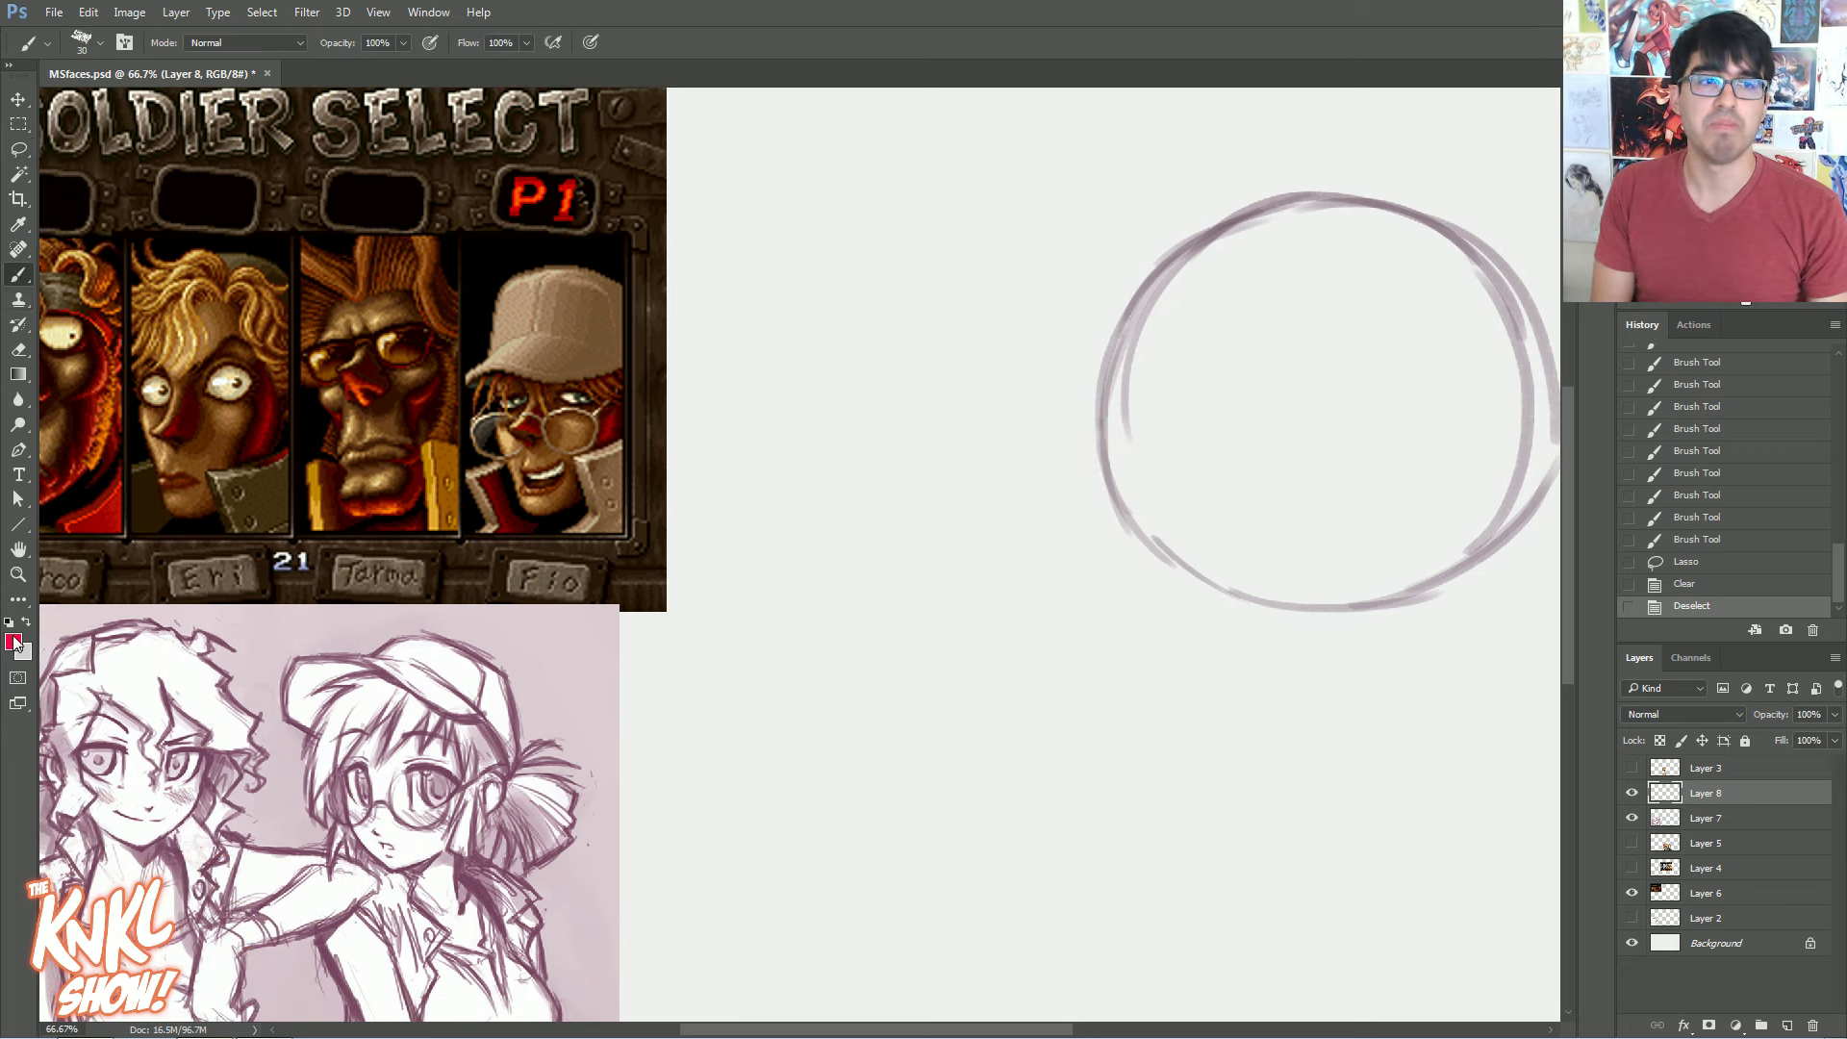
pyautogui.click(15, 643)
pyautogui.click(1251, 212)
pyautogui.click(1230, 216)
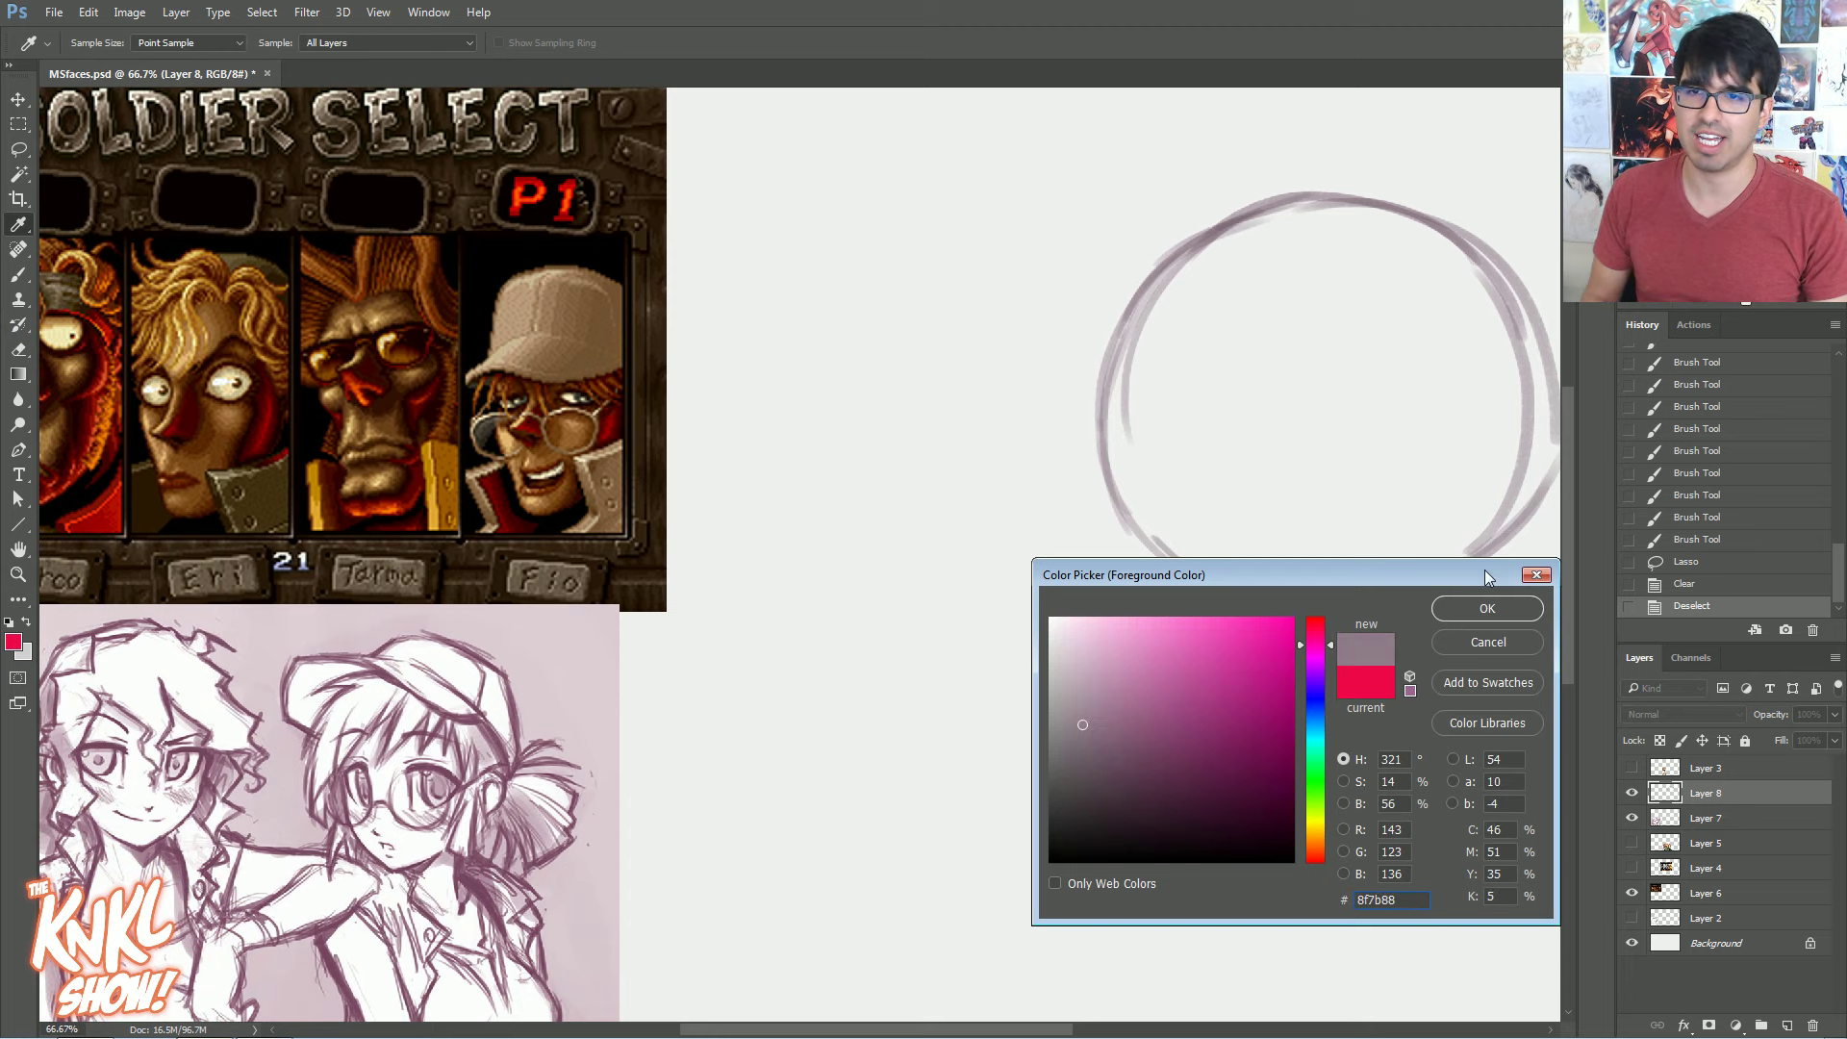
pyautogui.click(1487, 608)
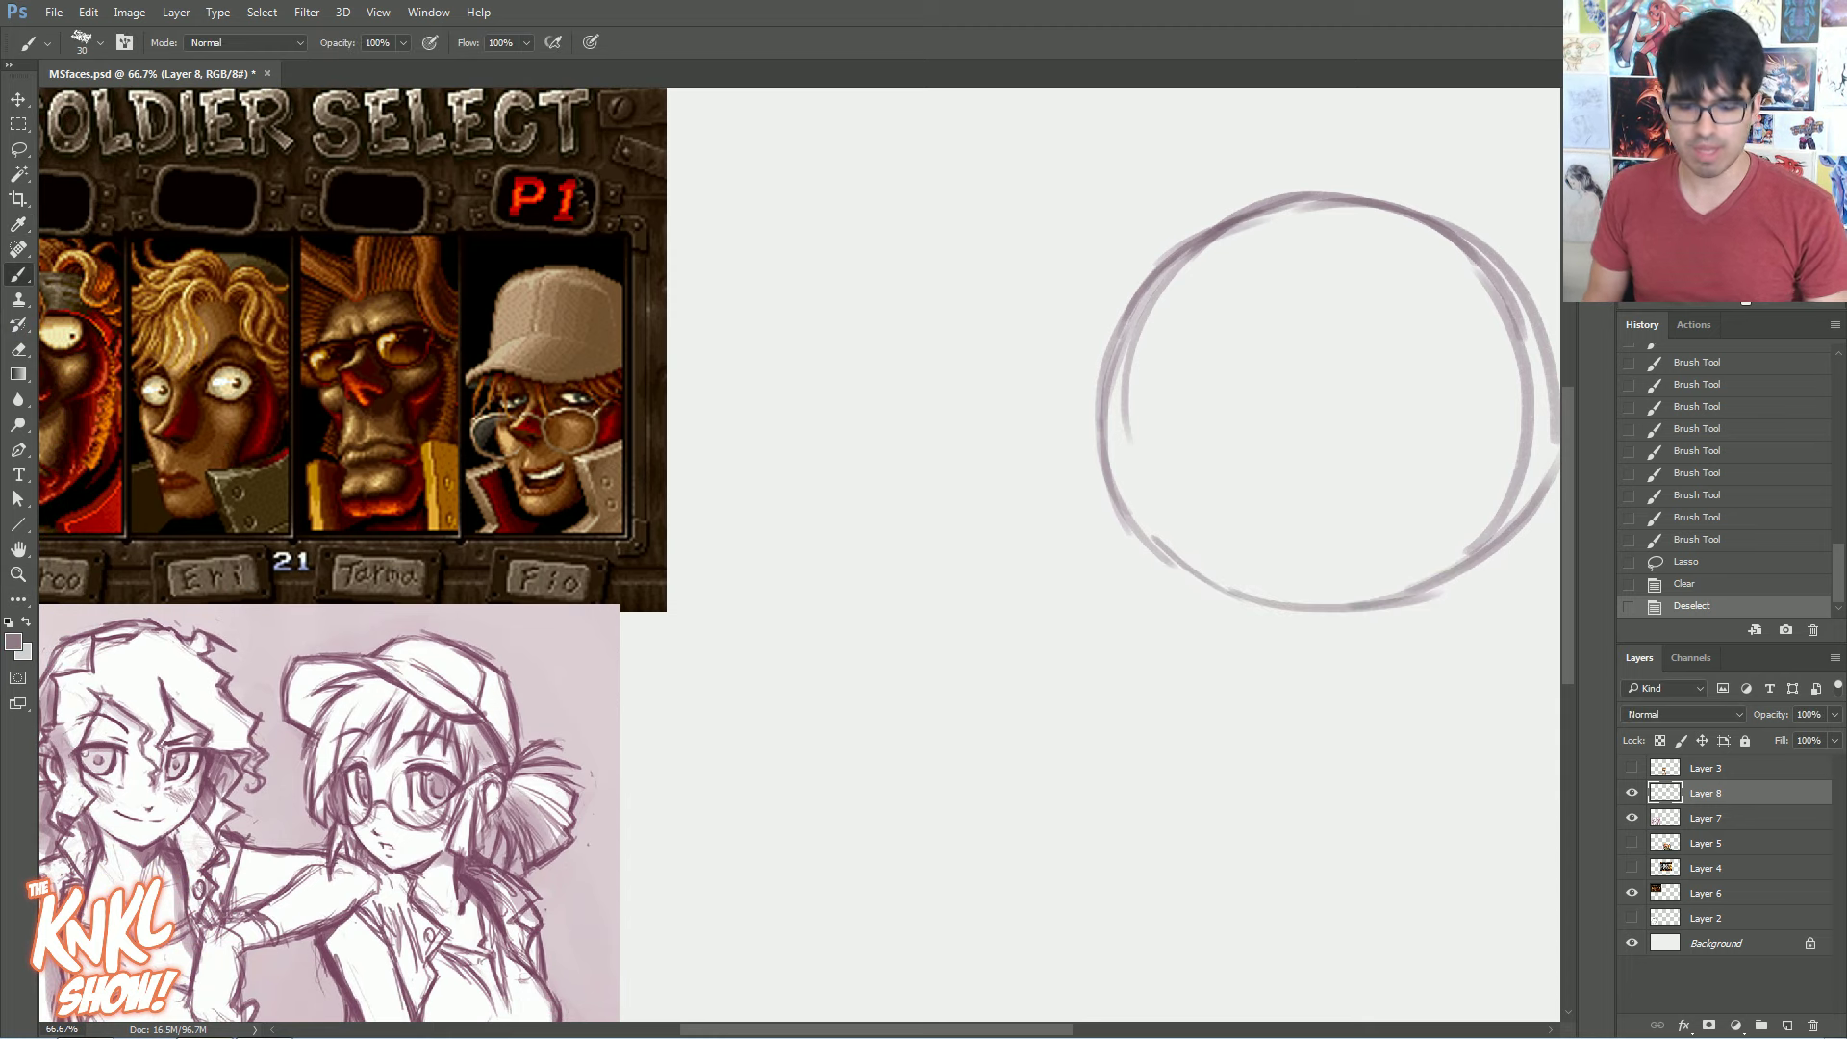
# Swap the foreground and background colours, set the new foreground to pink #f50f66, and add a layer above Layer 8
pyautogui.click(25, 623)
pyautogui.click(13, 641)
pyautogui.moveTo(1298, 662); pyautogui.dragTo(1298, 637)
pyautogui.click(1286, 627)
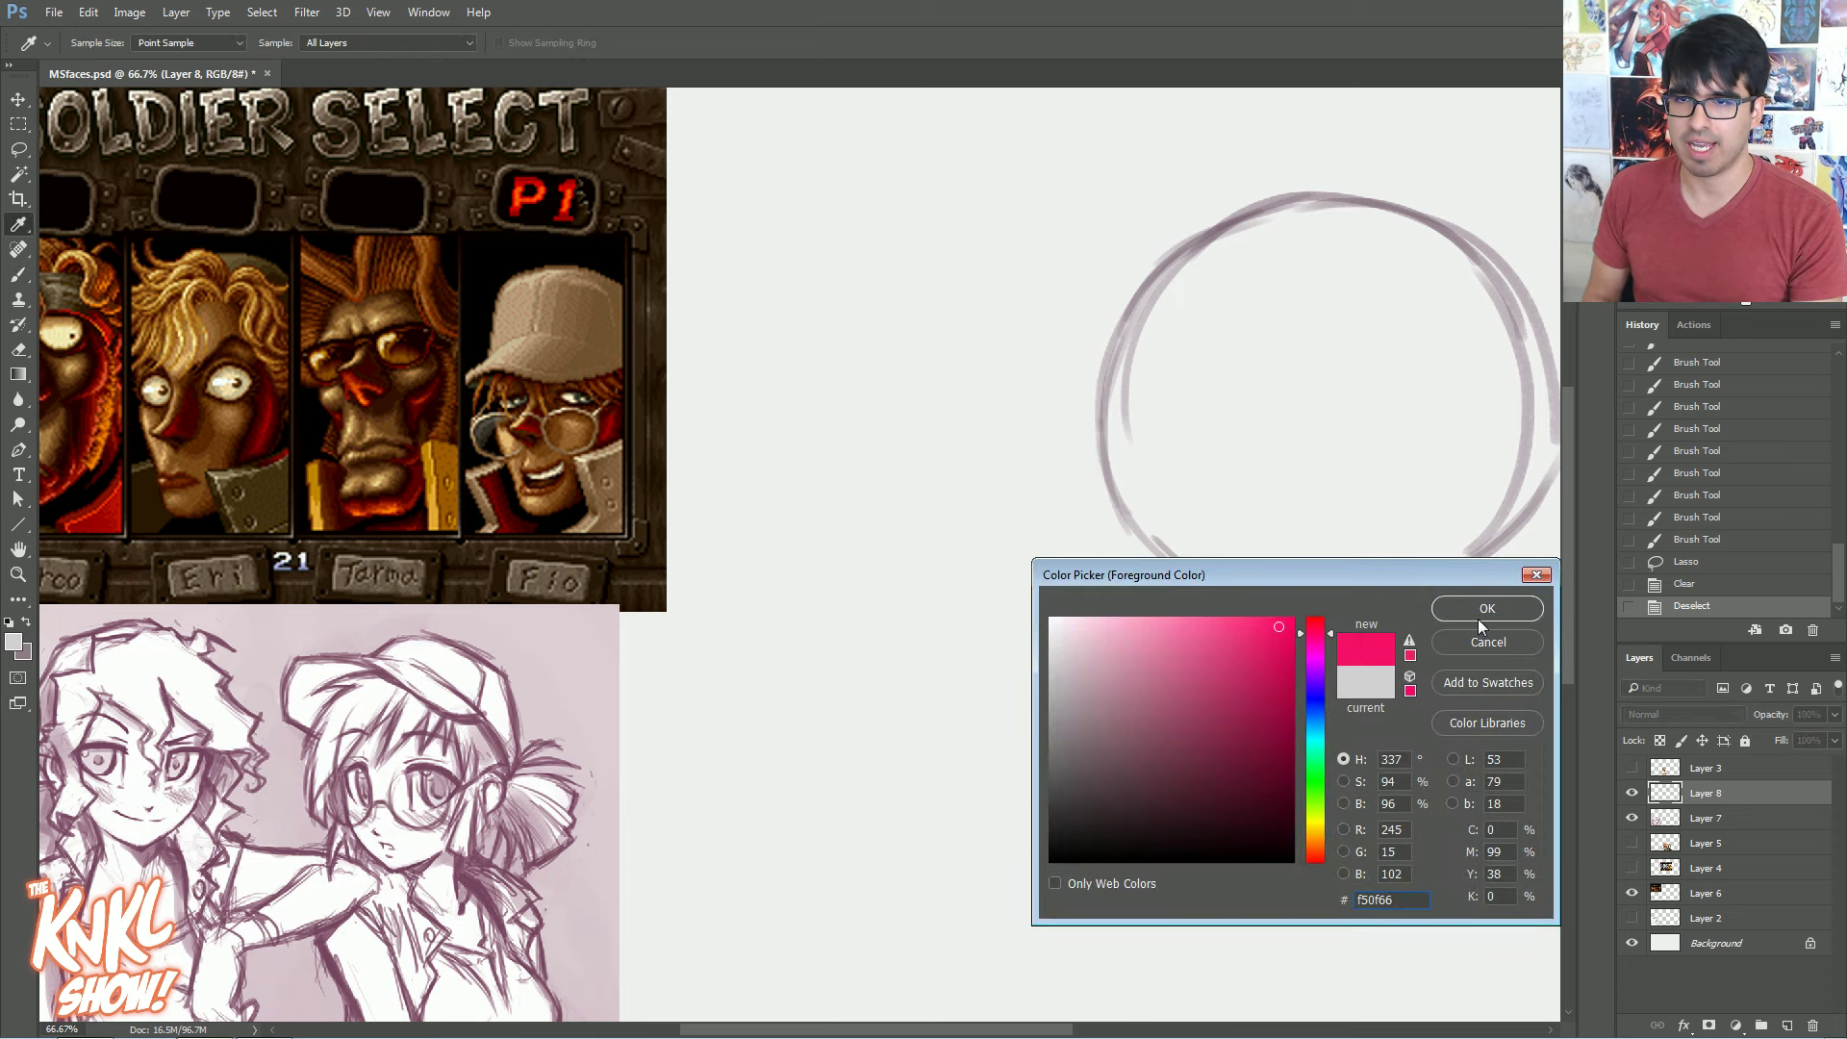
pyautogui.click(1487, 608)
pyautogui.hotkey('ctrl', 'shift', 'n')
pyautogui.press('Return')
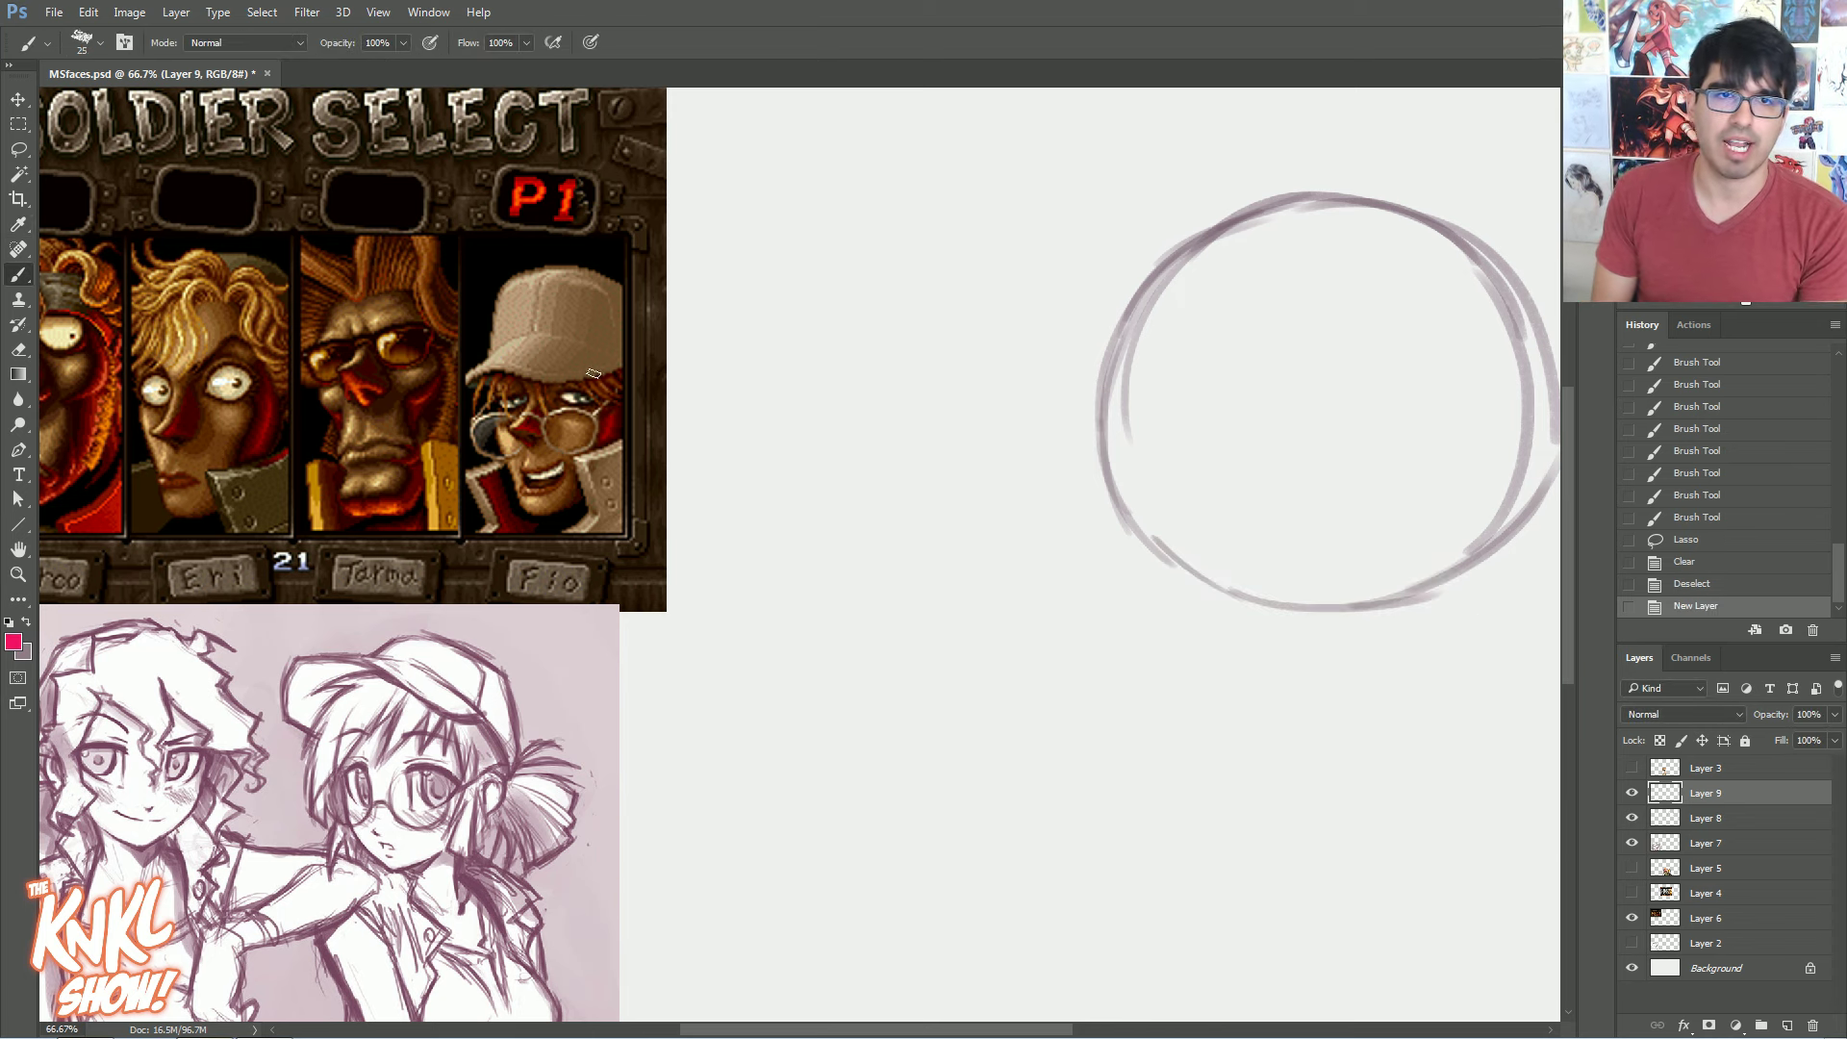
# Draw a pink construction circle over Fio's cap and upper face in the pixel-art portrait
pyautogui.moveTo(585, 429); pyautogui.dragTo(615, 423)
pyautogui.moveTo(497, 337)
pyautogui.mouseDown()
pyautogui.moveTo(510, 389)
pyautogui.moveTo(504, 306)
pyautogui.moveTo(504, 402)
pyautogui.mouseUp()
pyautogui.moveTo(541, 276)
pyautogui.mouseDown()
pyautogui.moveTo(637, 427)
pyautogui.moveTo(650, 412)
pyautogui.mouseUp()
pyautogui.hotkey('ctrl', '+')
pyautogui.moveTo(775, 454); pyautogui.dragTo(1135, 530)
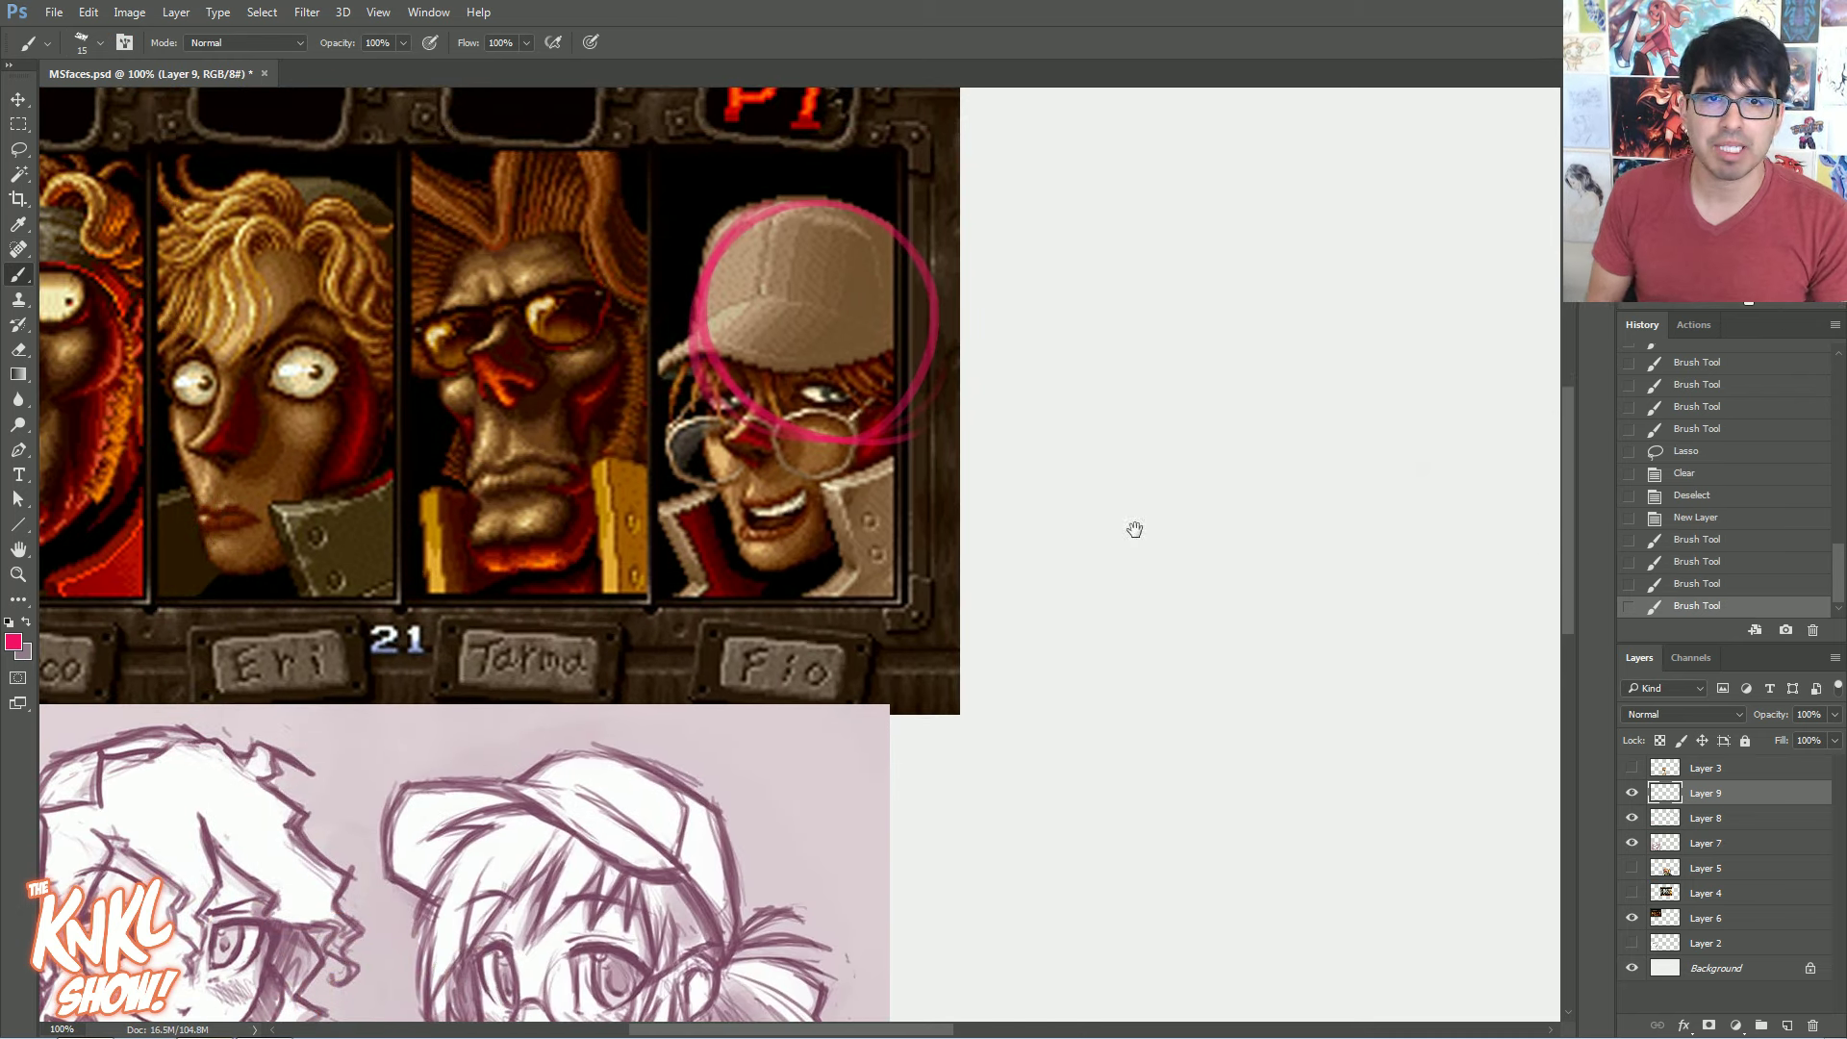
pyautogui.moveTo(910, 395)
pyautogui.mouseDown()
pyautogui.moveTo(848, 439)
pyautogui.moveTo(925, 346)
pyautogui.moveTo(889, 427)
pyautogui.moveTo(926, 304)
pyautogui.moveTo(896, 230)
pyautogui.moveTo(930, 298)
pyautogui.moveTo(798, 248)
pyautogui.moveTo(687, 331)
pyautogui.moveTo(751, 412)
pyautogui.mouseUp()
pyautogui.moveTo(704, 322)
pyautogui.mouseDown()
pyautogui.moveTo(770, 452)
pyautogui.moveTo(870, 424)
pyautogui.mouseUp()
# Draw pink jaw guides from the circle down to Fio's chin and thicken the circle's right edge
pyautogui.moveTo(705, 427); pyautogui.dragTo(760, 584)
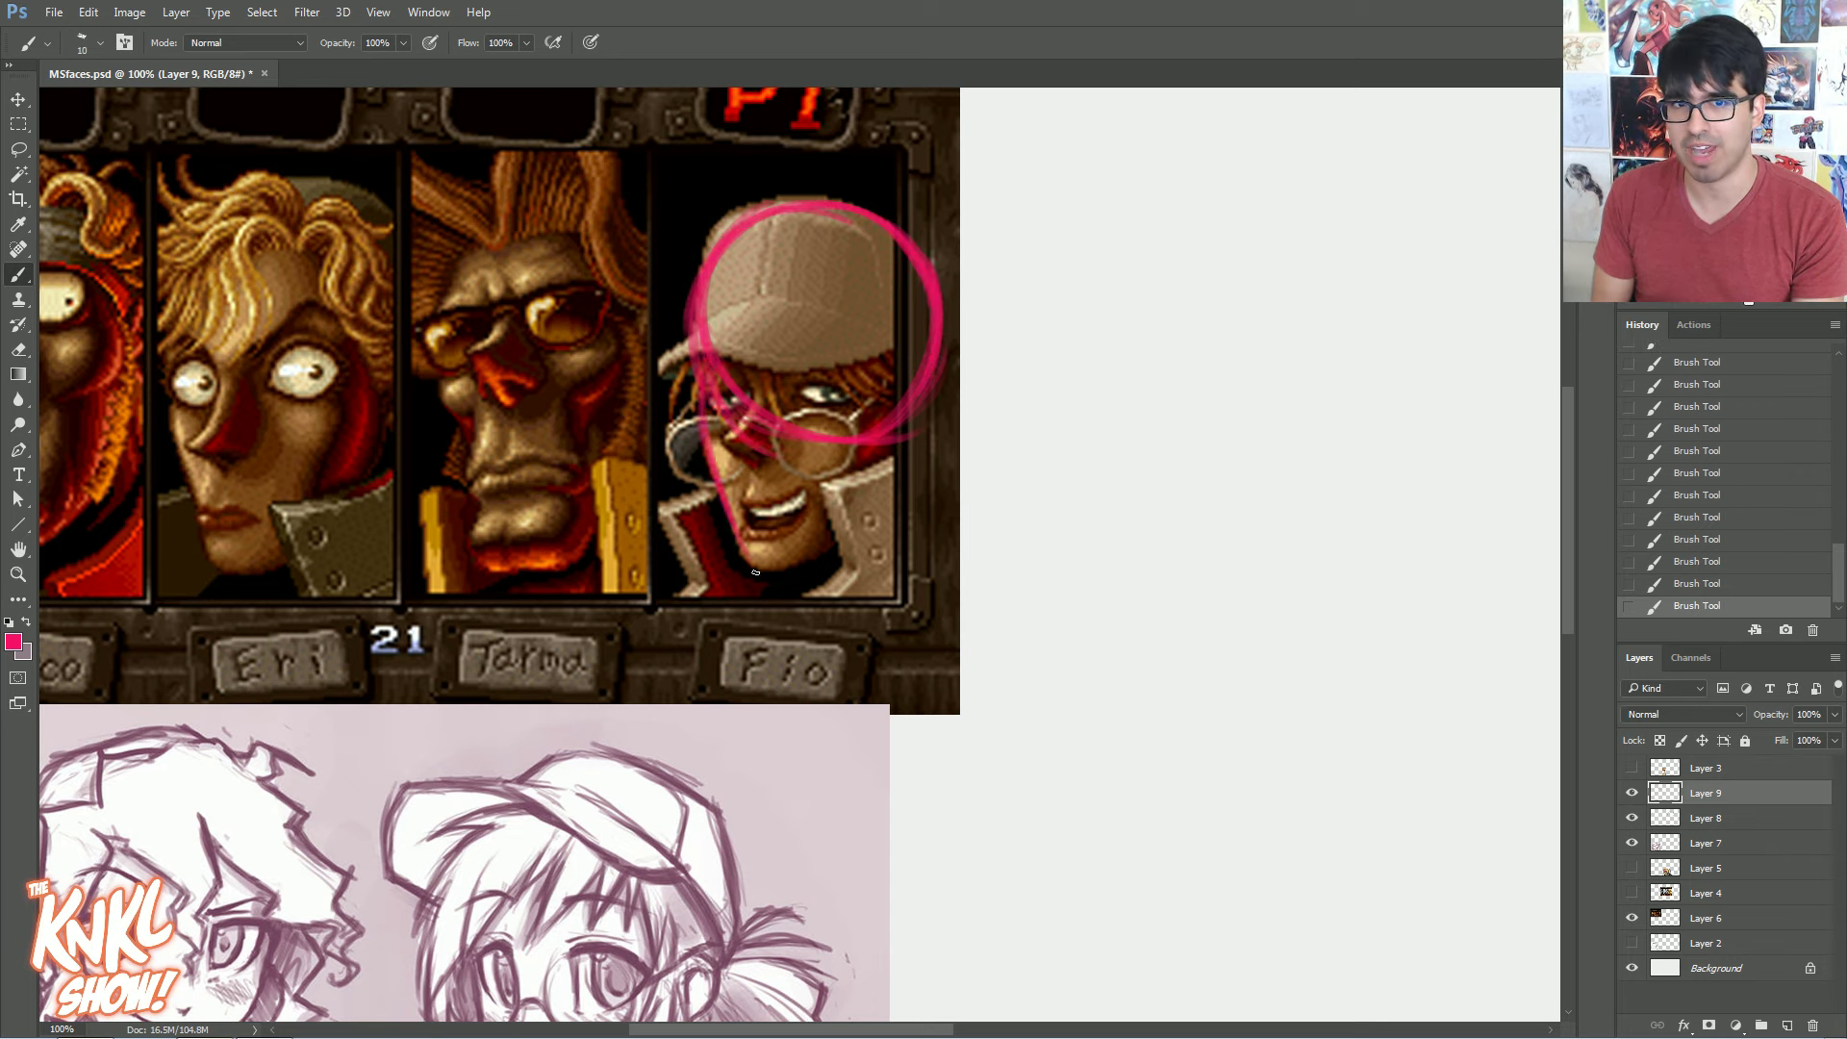
pyautogui.moveTo(912, 409)
pyautogui.mouseDown()
pyautogui.moveTo(859, 542)
pyautogui.moveTo(898, 492)
pyautogui.moveTo(840, 547)
pyautogui.moveTo(759, 572)
pyautogui.mouseUp()
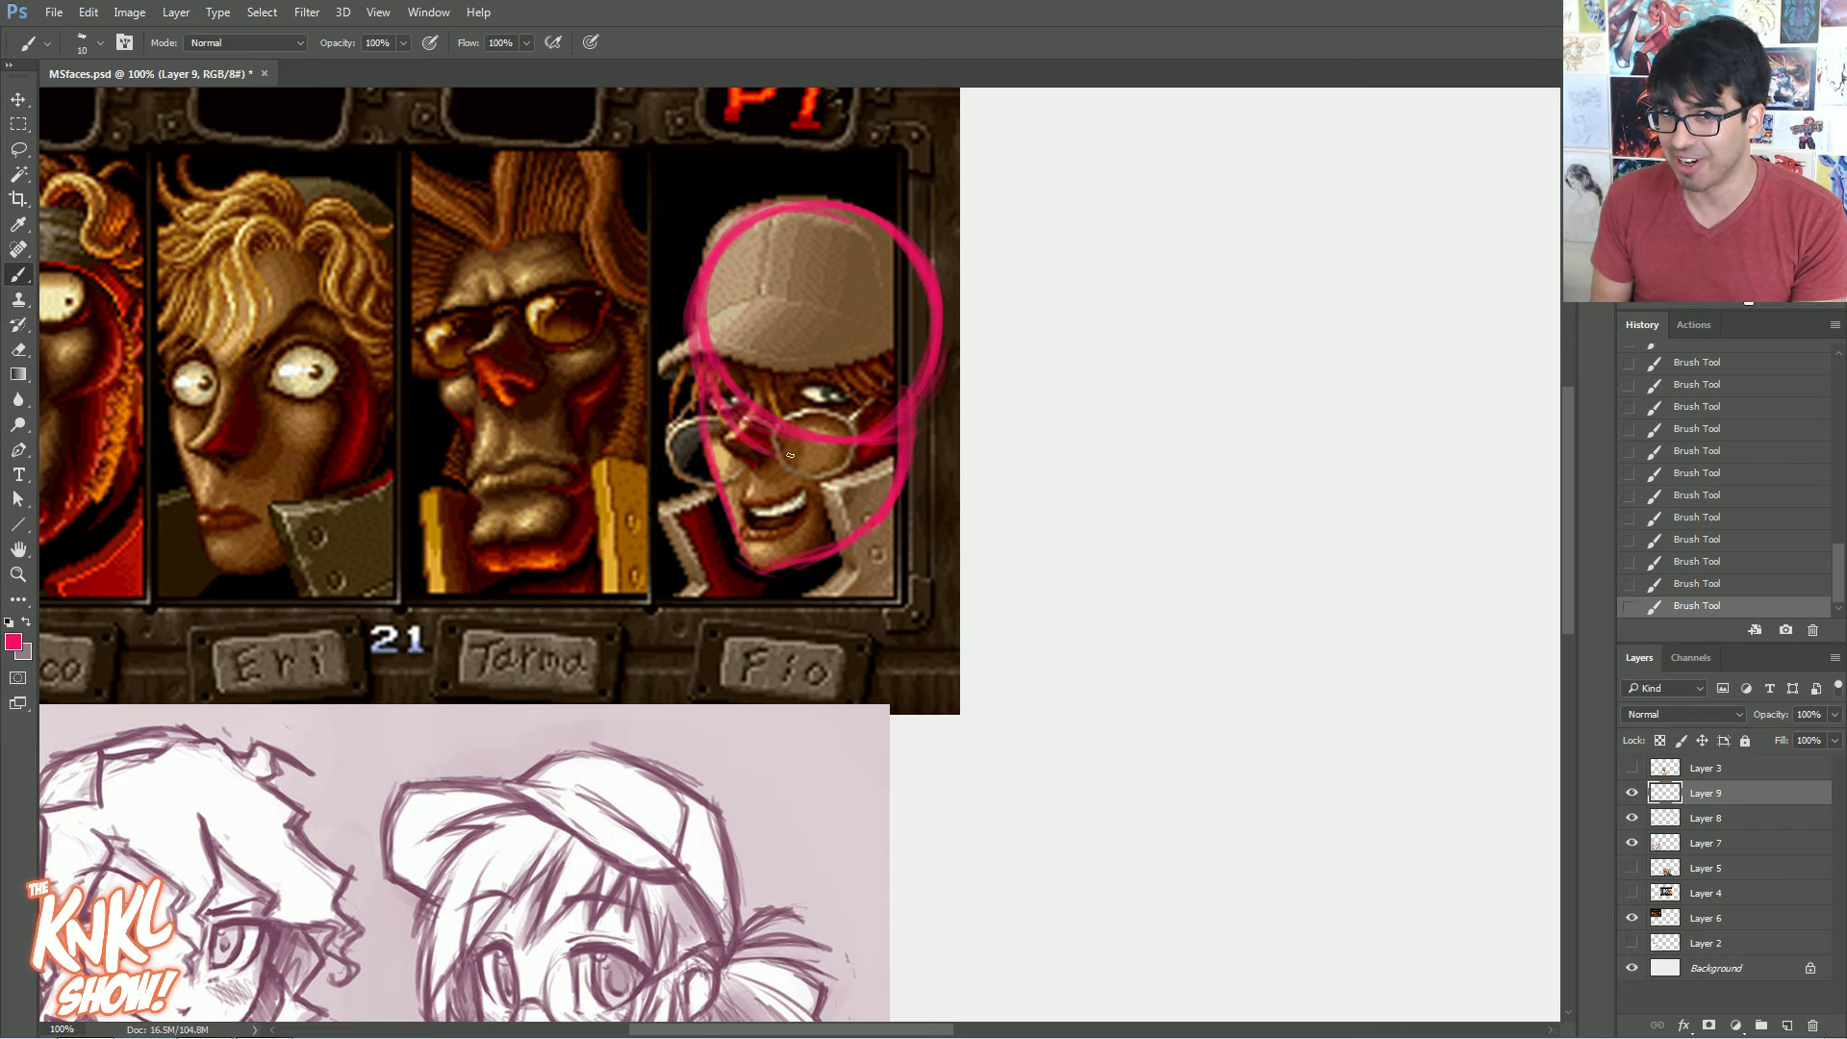
pyautogui.press('[')
pyautogui.moveTo(901, 430)
pyautogui.mouseDown()
pyautogui.moveTo(928, 271)
pyautogui.moveTo(924, 382)
pyautogui.moveTo(907, 274)
pyautogui.moveTo(793, 203)
pyautogui.mouseUp()
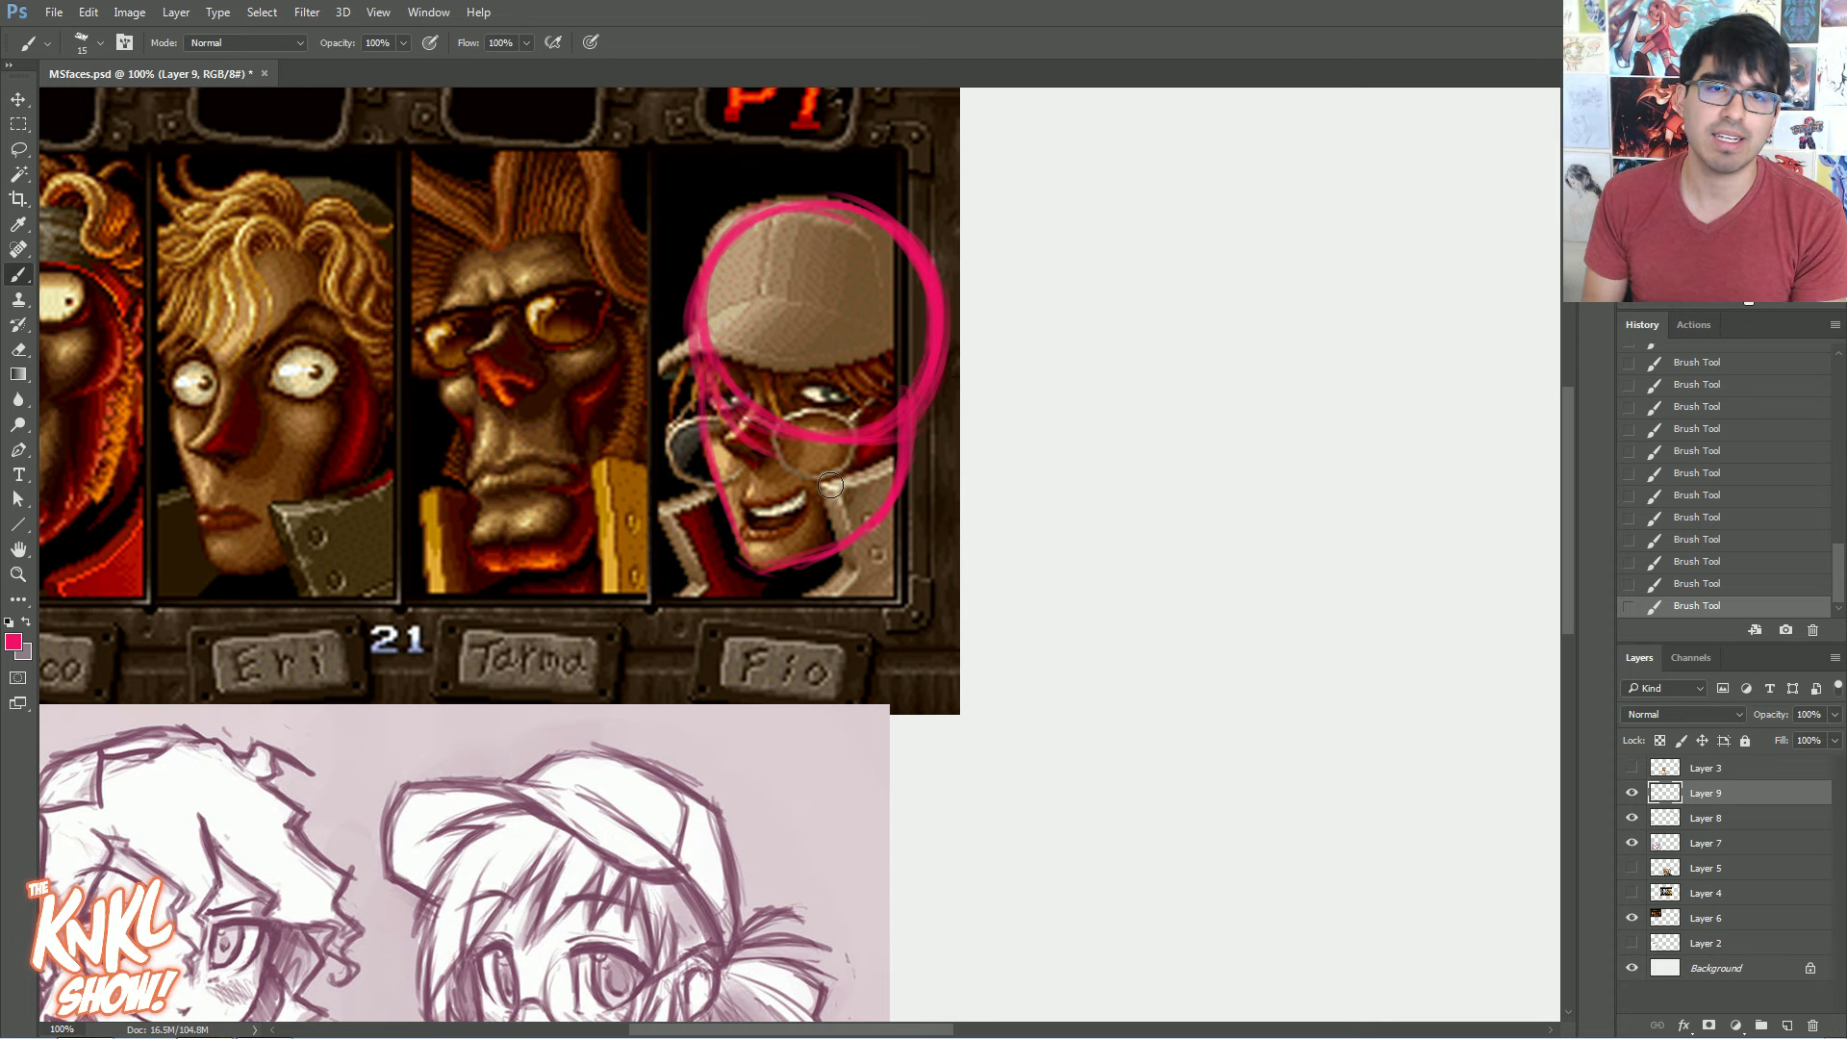
# Switch to the Eraser and give it the CHALK NEW brush preset
pyautogui.press('e')
pyautogui.rightClick(886, 534)
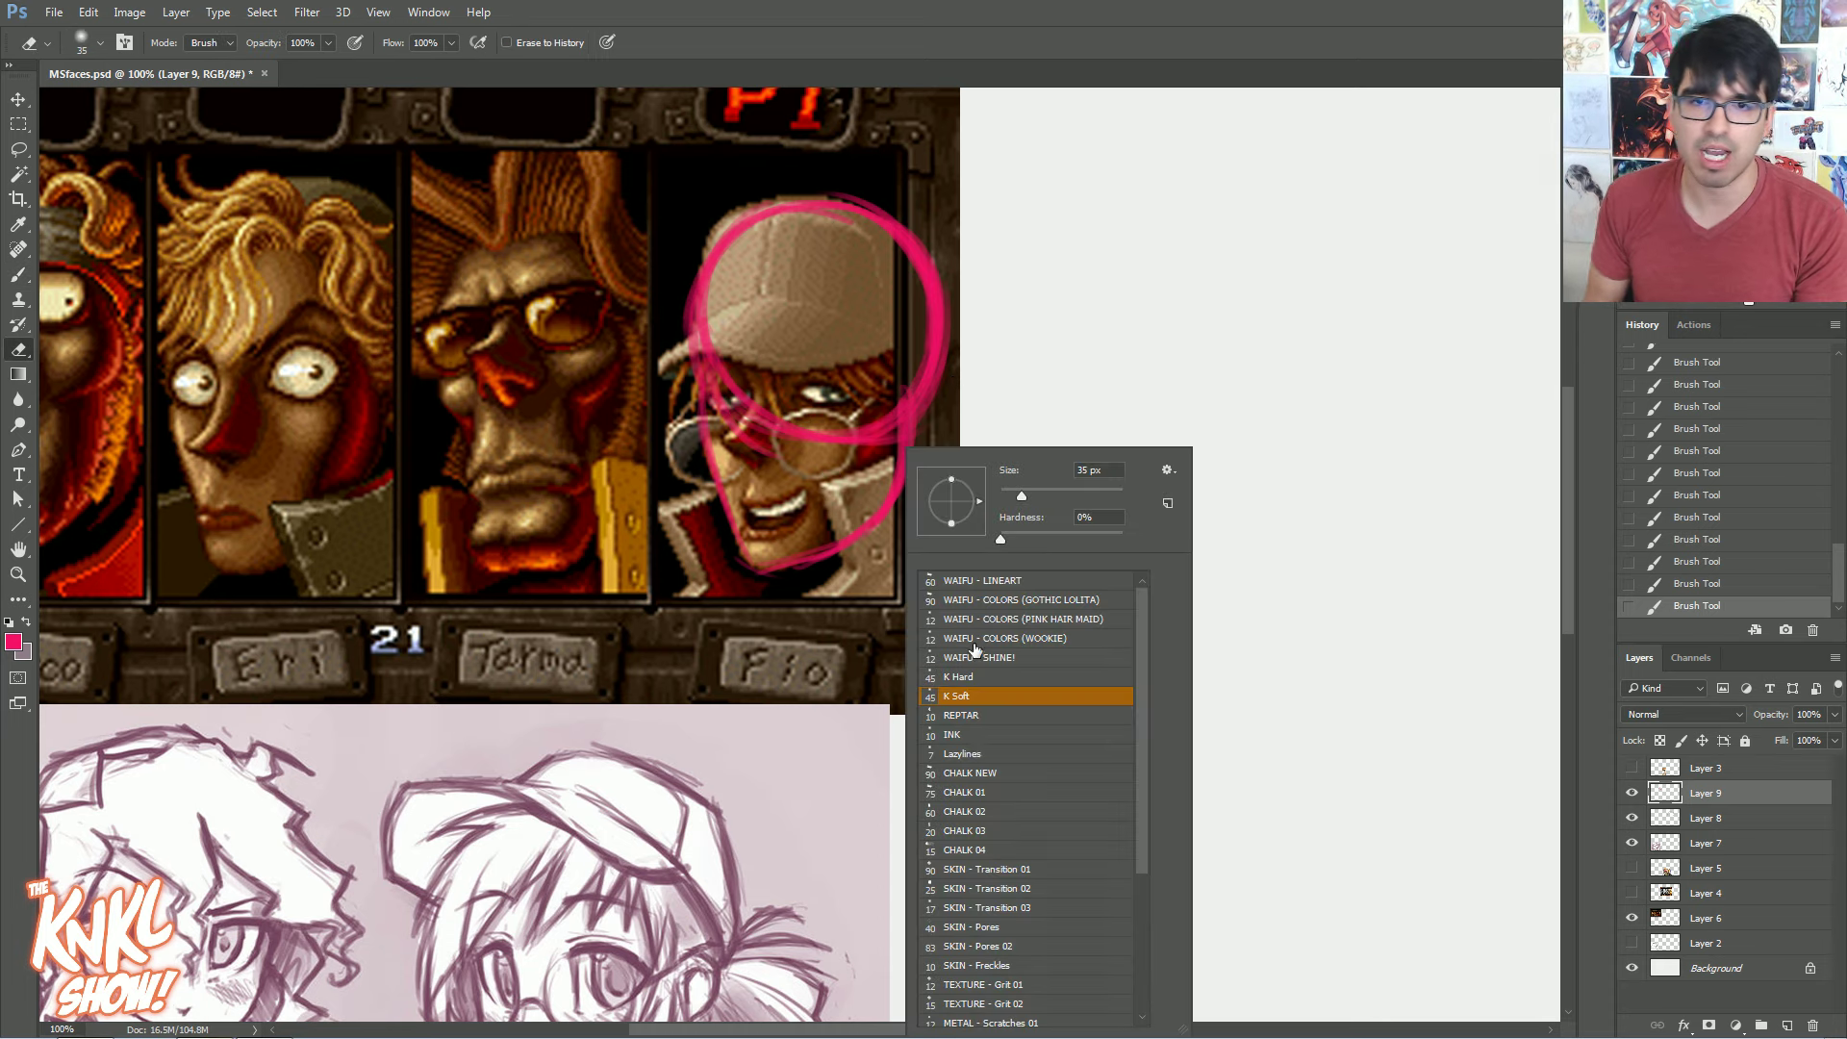
pyautogui.click(963, 751)
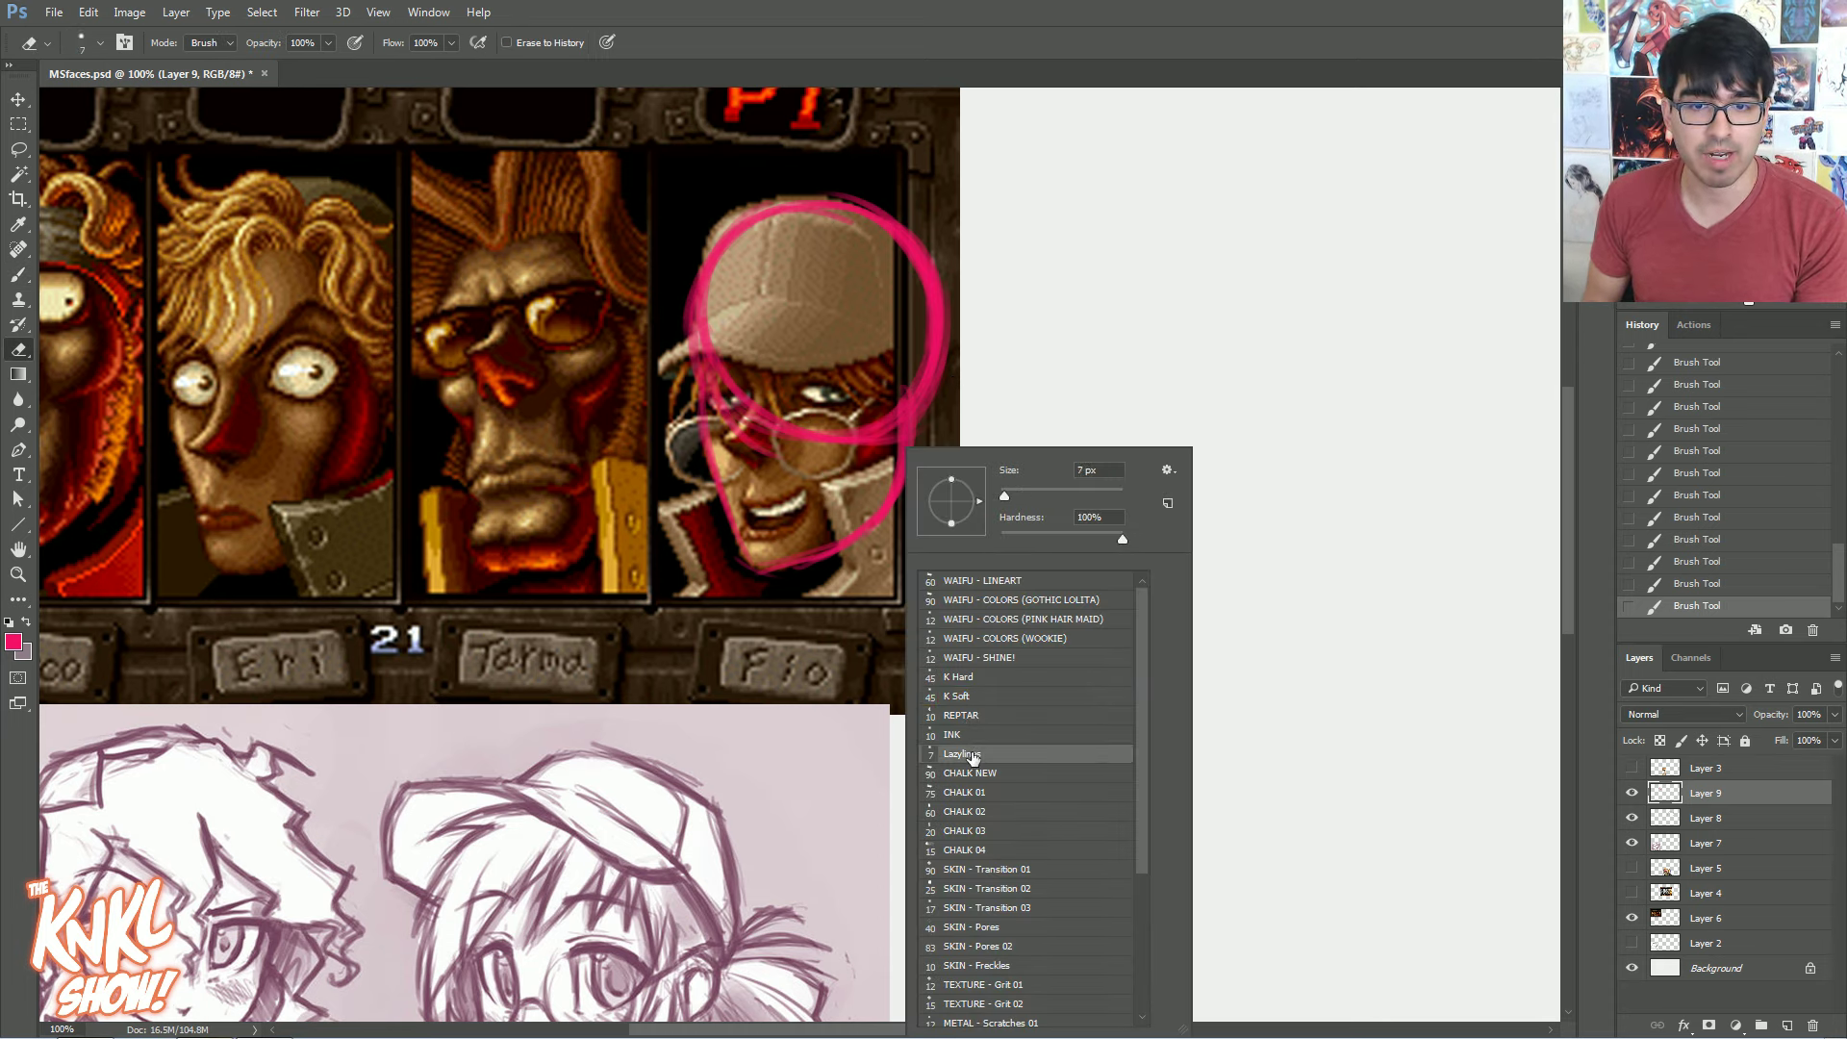
pyautogui.click(970, 700)
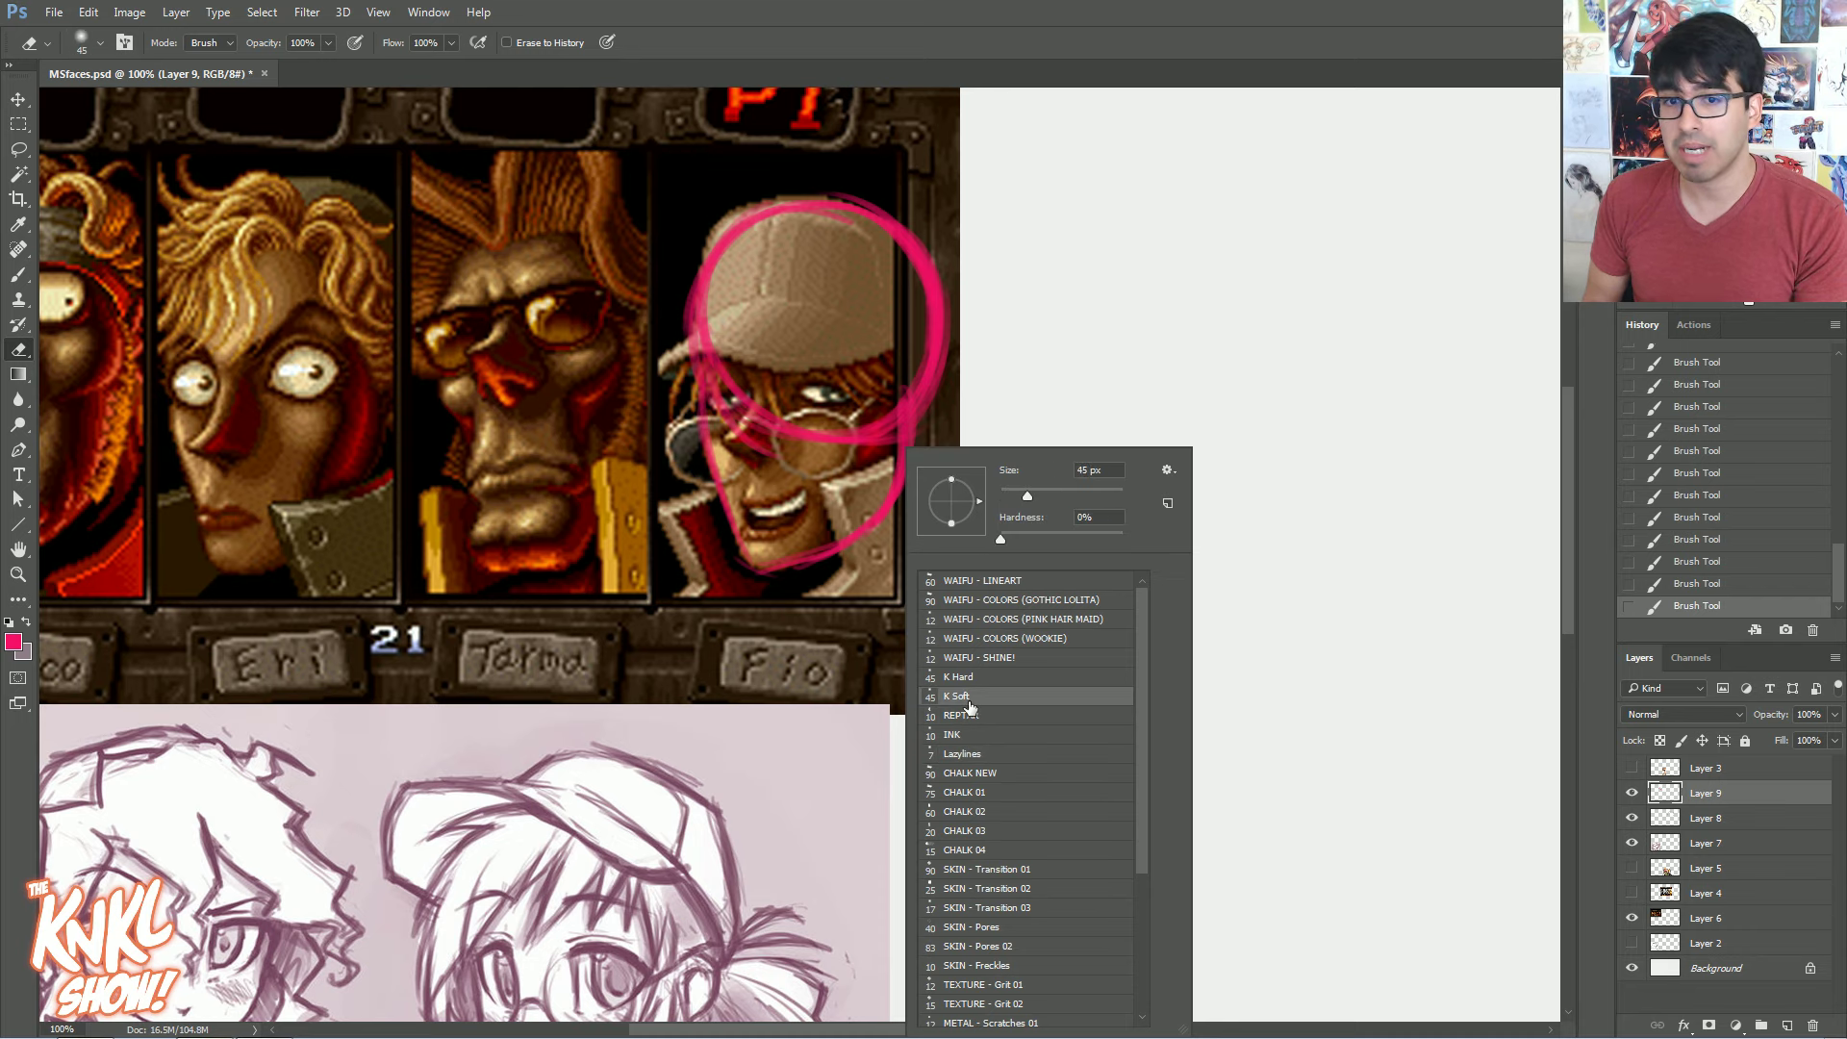
pyautogui.doubleClick(969, 773)
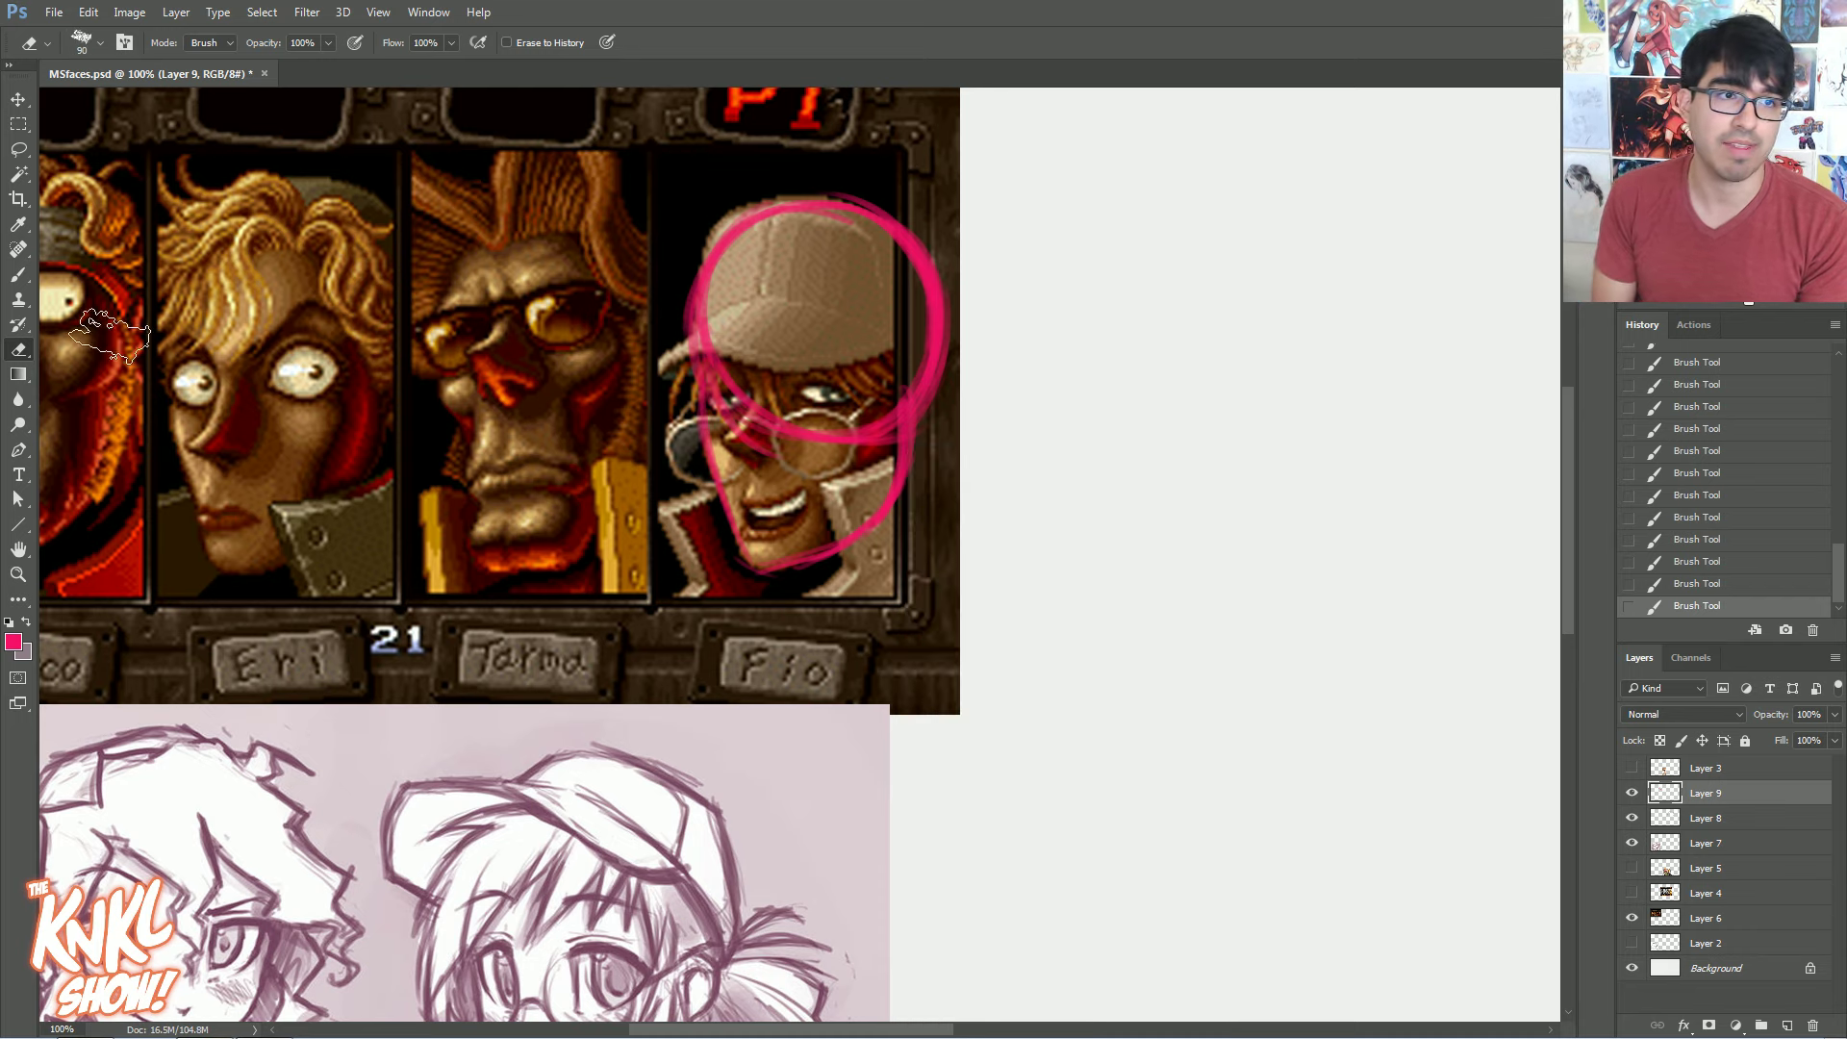
# Shrink the eraser and clean up the rough pink strokes along the lower arc and inner edges of Fio's construction circle
pyautogui.press('[')
pyautogui.press('[')
pyautogui.press('[')
pyautogui.press('[')
pyautogui.press('[')
pyautogui.press('[')
pyautogui.press('[')
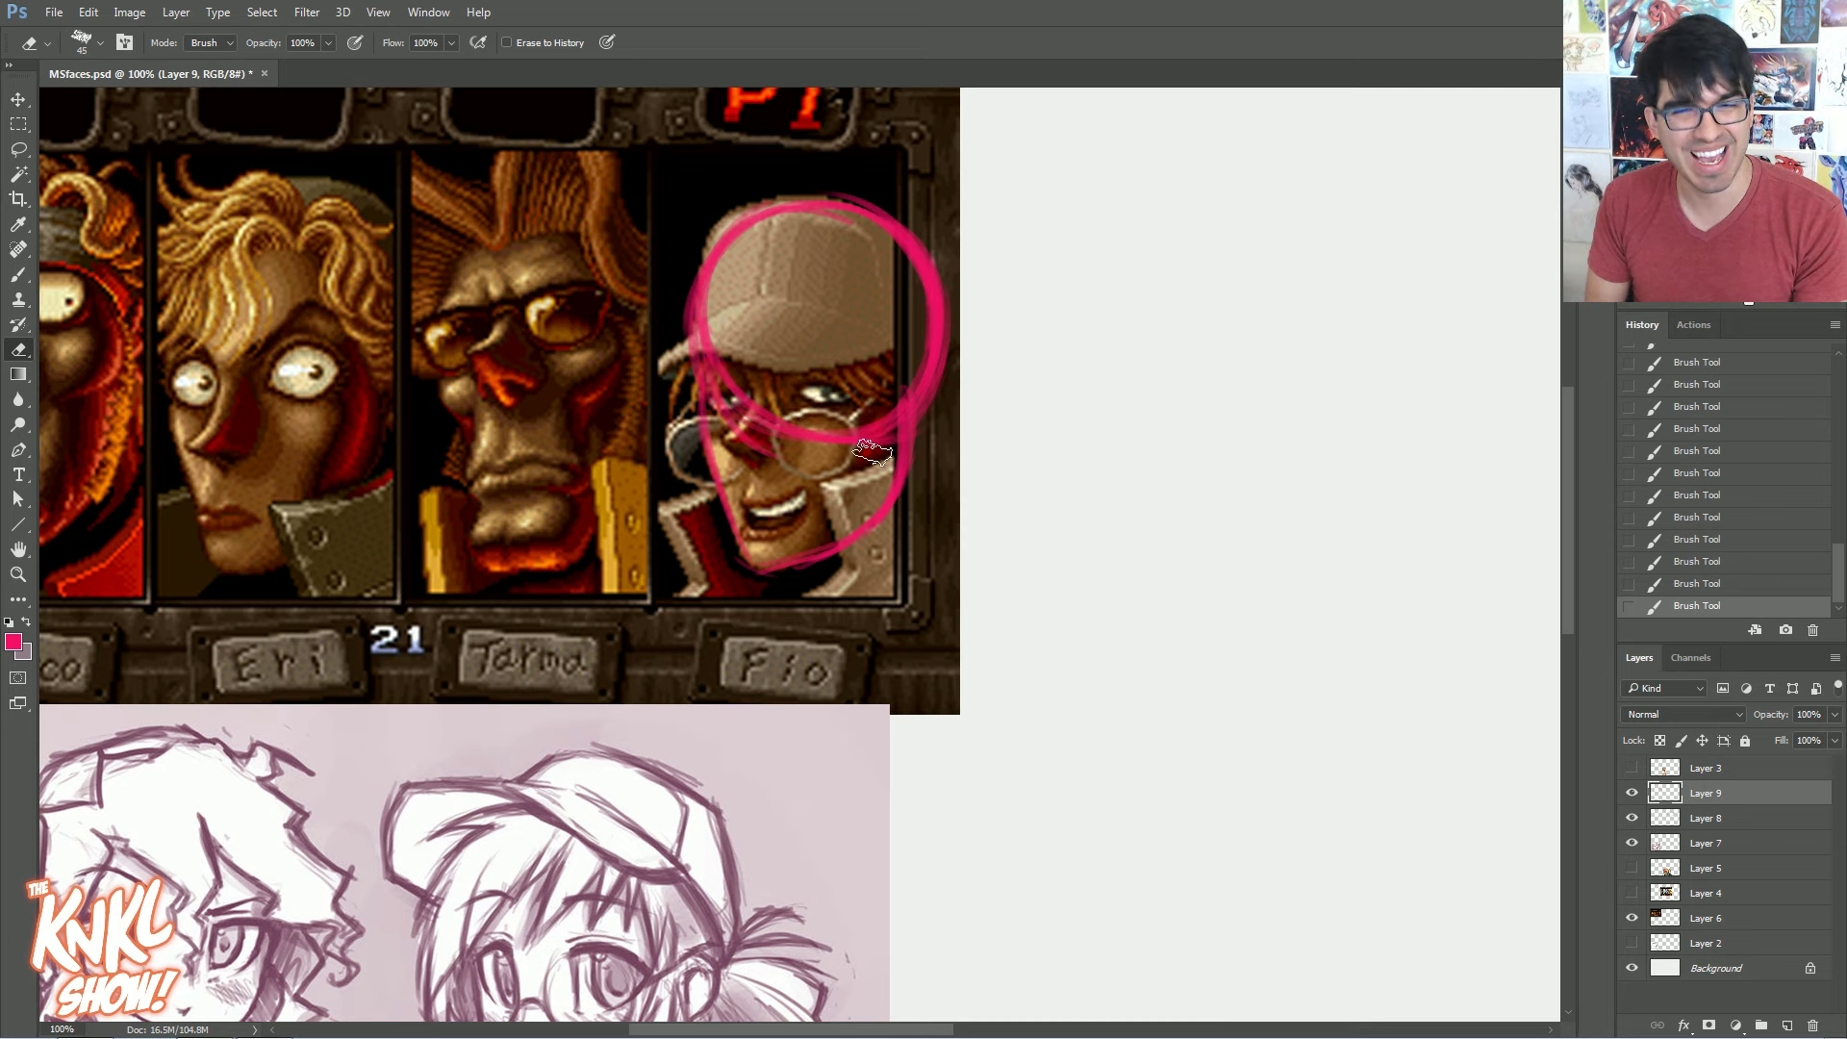
pyautogui.moveTo(878, 446); pyautogui.dragTo(751, 438)
pyautogui.moveTo(760, 445); pyautogui.dragTo(724, 373)
pyautogui.press('[')
pyautogui.press('[')
pyautogui.moveTo(884, 387)
pyautogui.mouseDown()
pyautogui.moveTo(949, 396)
pyautogui.moveTo(897, 233)
pyautogui.mouseUp()
pyautogui.moveTo(886, 298); pyautogui.dragTo(883, 289)
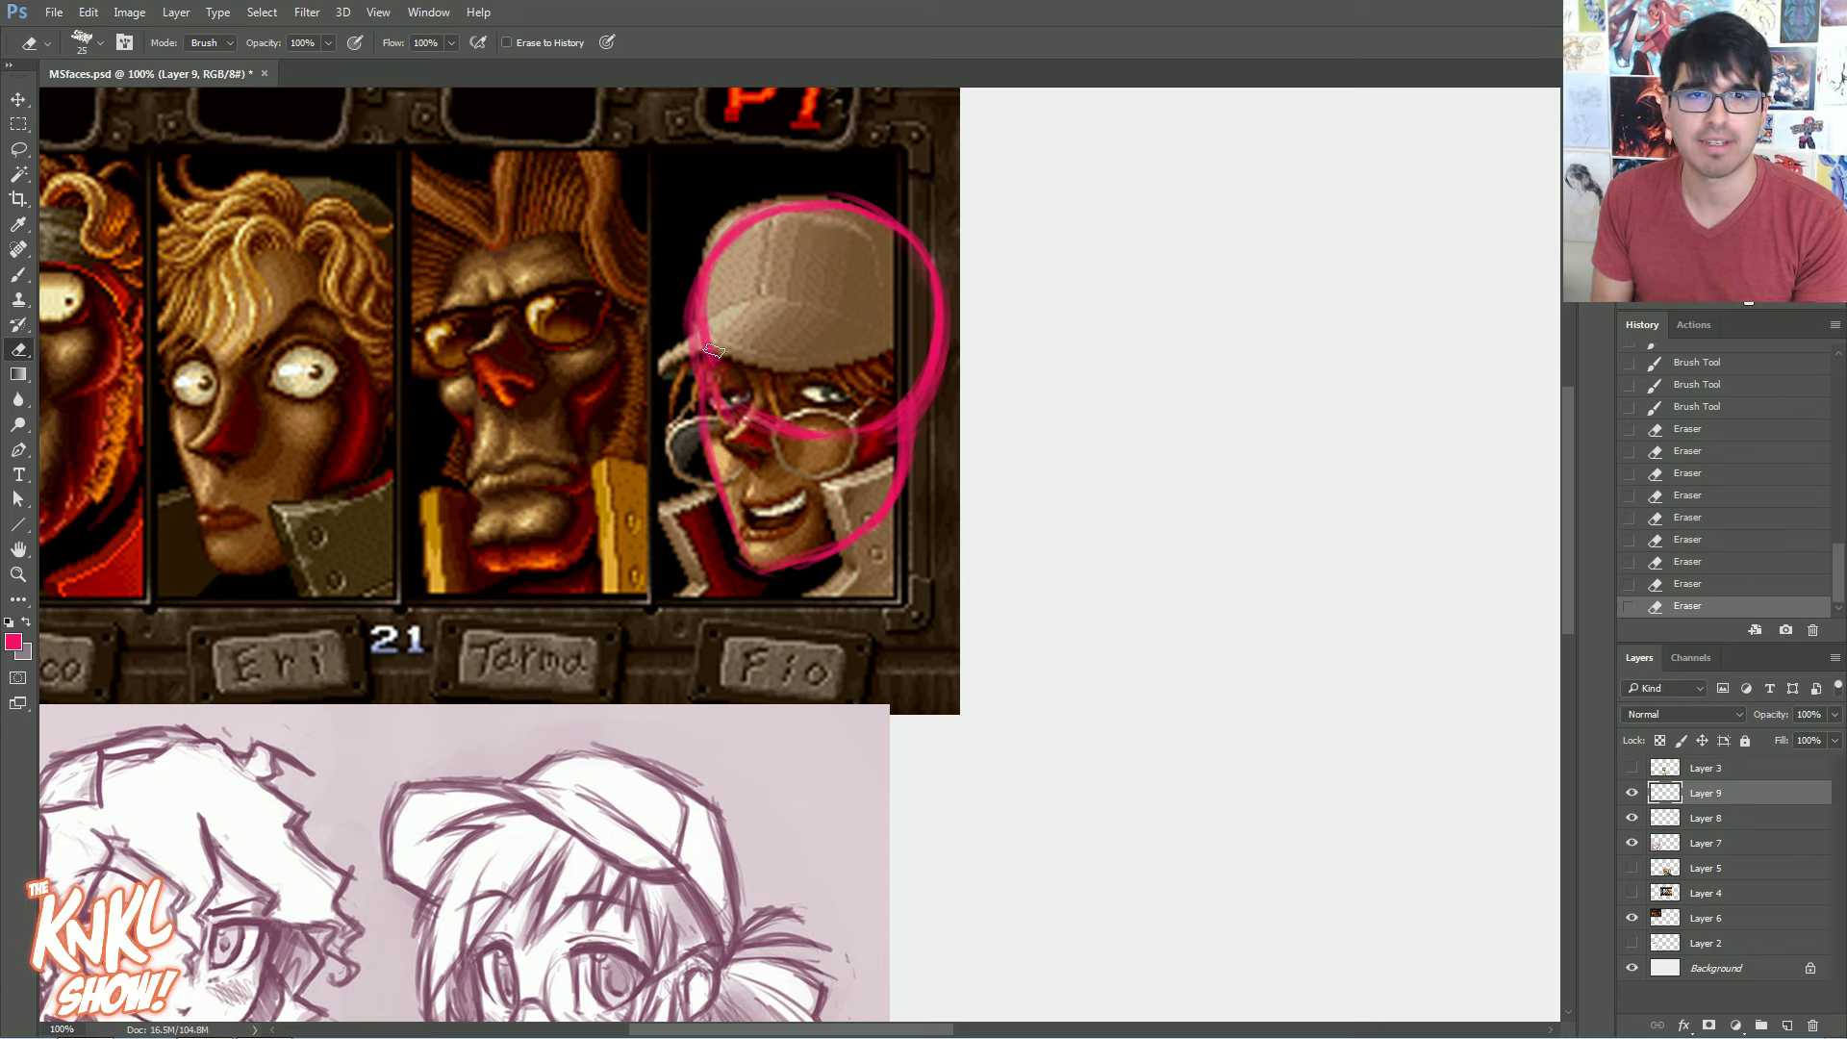
# Switch to the Brush and redraw the circle's lower right arc in pink across Fio's glasses
pyautogui.click(21, 277)
pyautogui.moveTo(885, 435); pyautogui.dragTo(835, 438)
pyautogui.moveTo(890, 427)
pyautogui.mouseDown()
pyautogui.moveTo(839, 437)
pyautogui.moveTo(871, 432)
pyautogui.mouseUp()
pyautogui.moveTo(847, 436); pyautogui.dragTo(895, 424)
pyautogui.moveTo(895, 425); pyautogui.dragTo(857, 433)
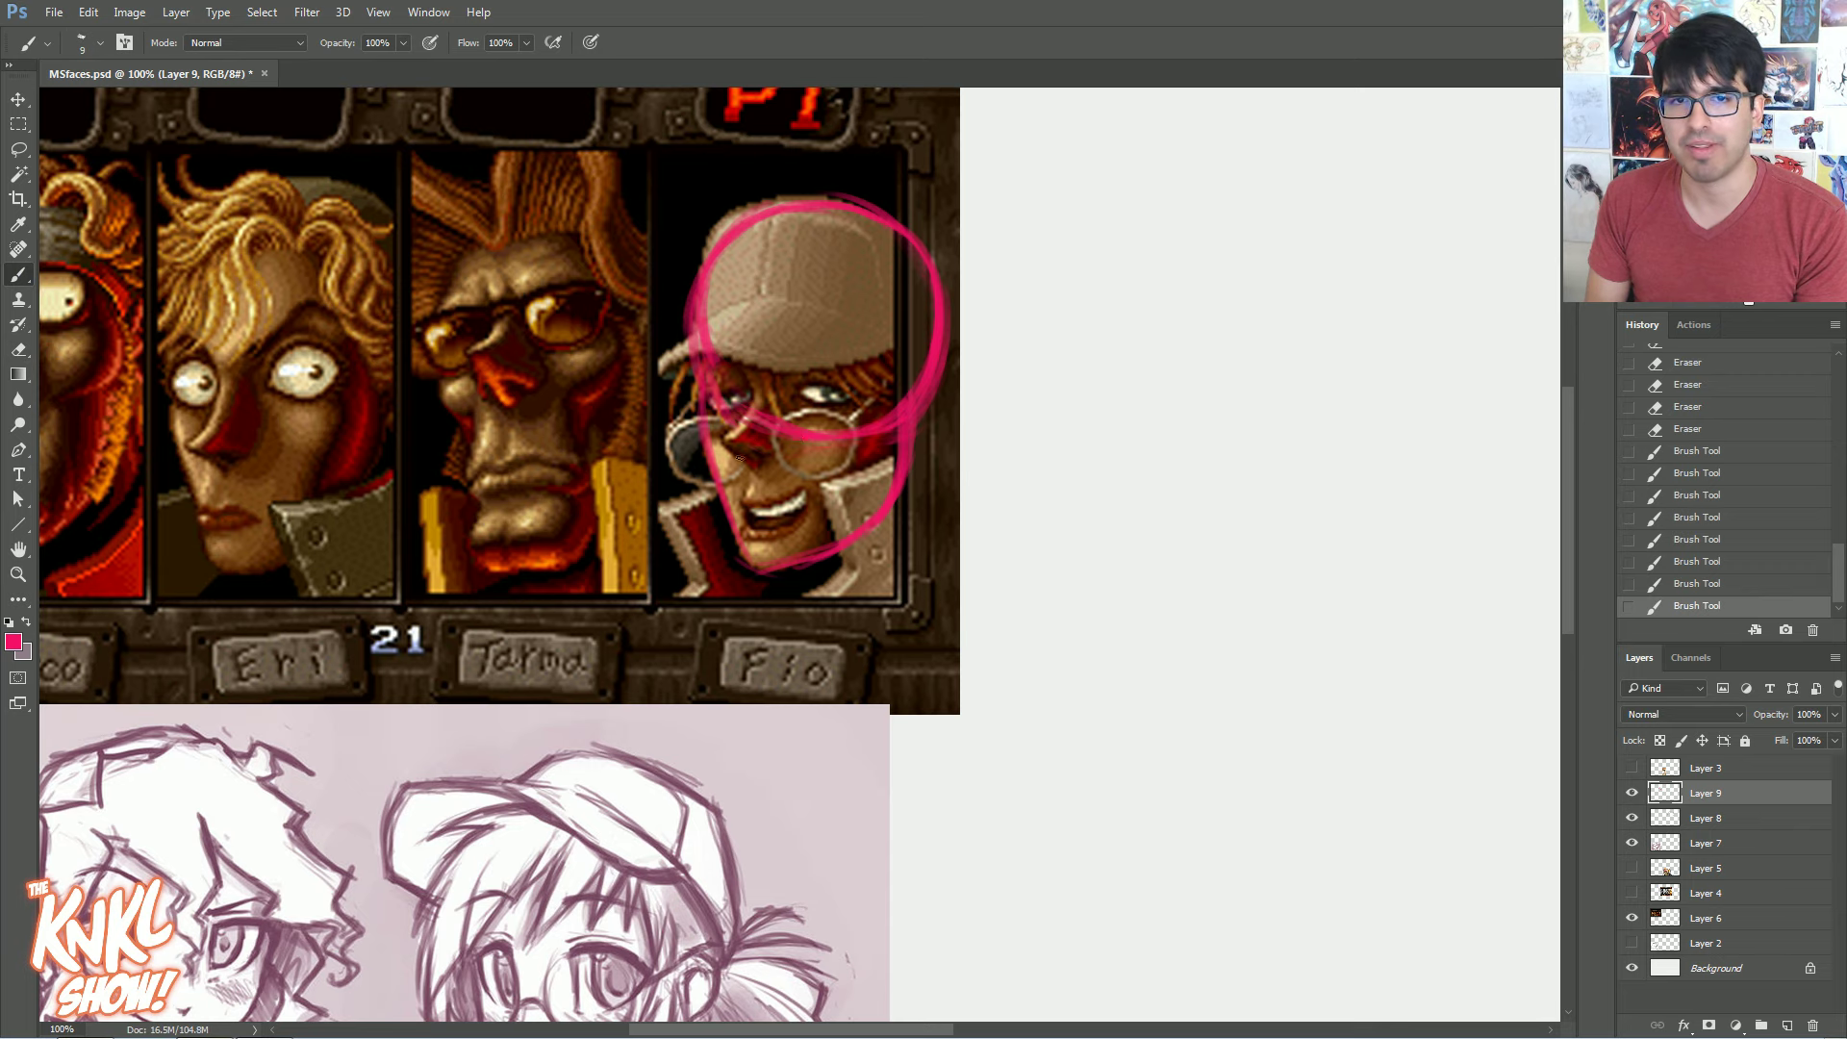
# Draw a pink guide under Fio's nose and a horizontal eye line extending past the circle's right edge
pyautogui.moveTo(741, 424); pyautogui.dragTo(775, 445)
pyautogui.moveTo(777, 445); pyautogui.dragTo(814, 454)
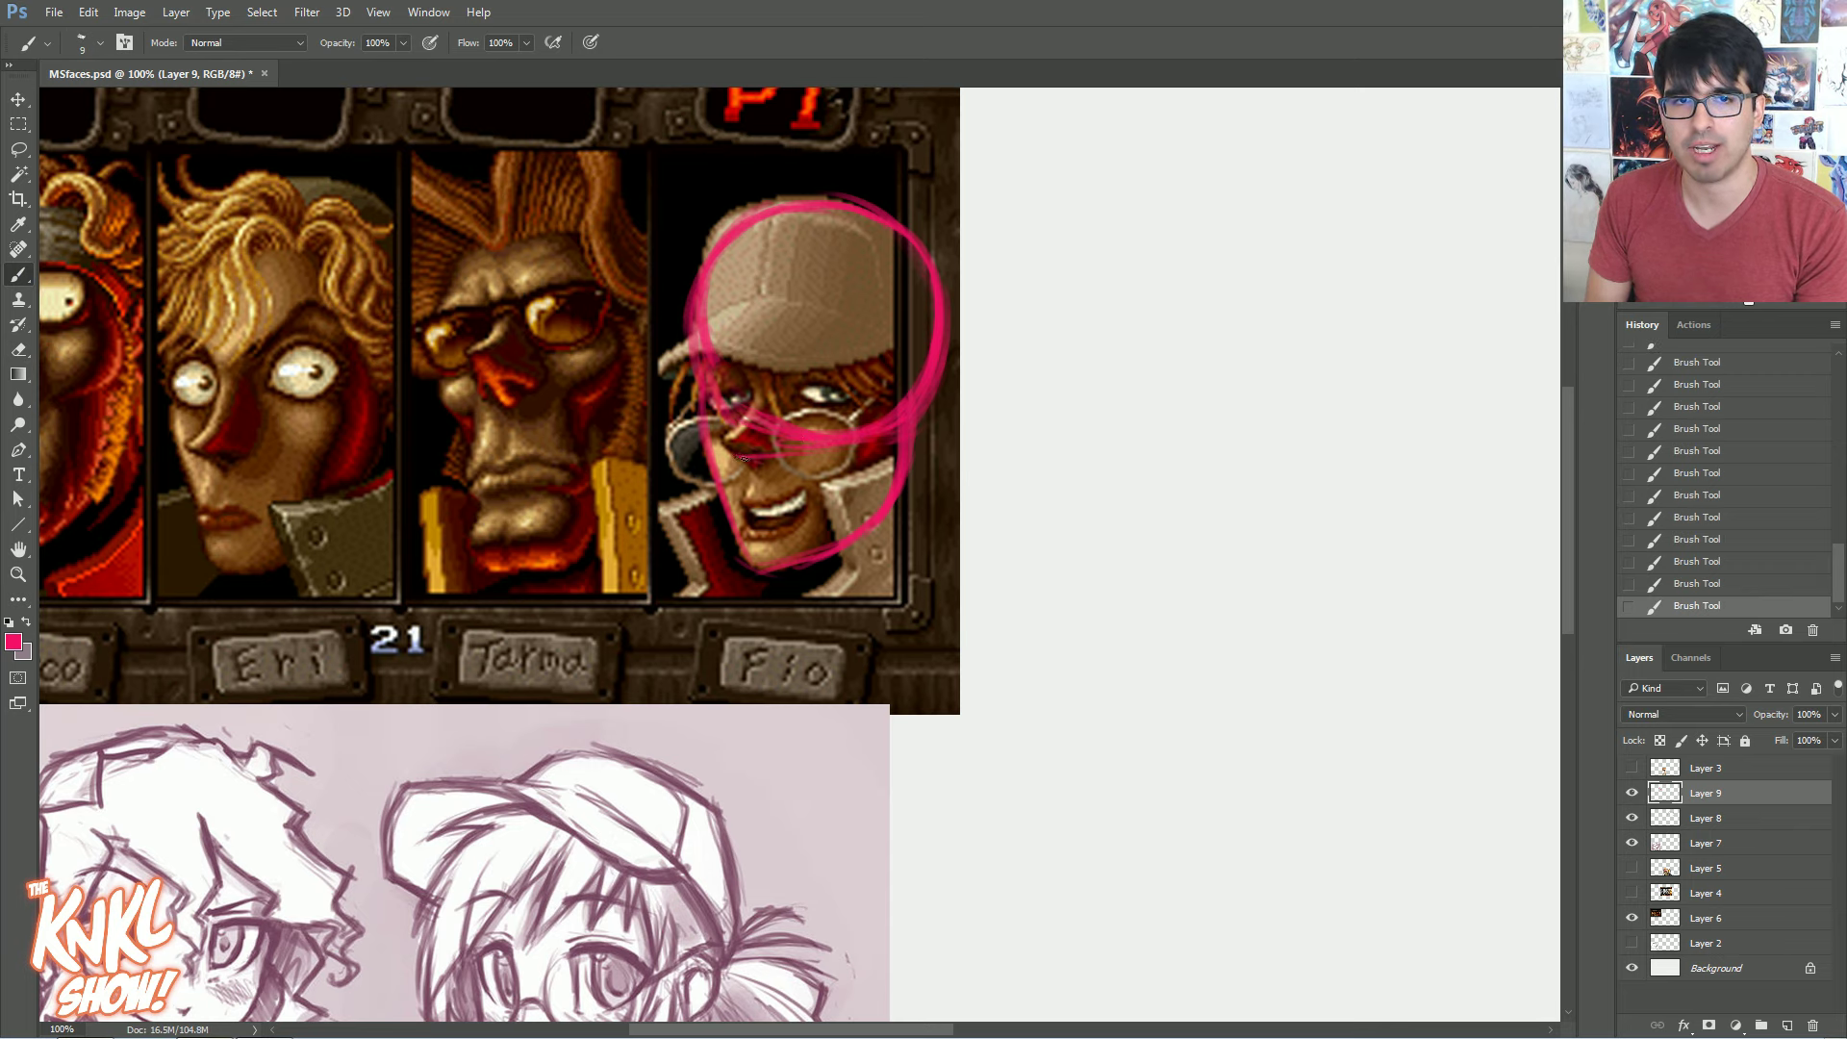
pyautogui.moveTo(777, 394)
pyautogui.mouseDown()
pyautogui.moveTo(989, 401)
pyautogui.moveTo(678, 414)
pyautogui.moveTo(972, 403)
pyautogui.moveTo(700, 391)
pyautogui.moveTo(994, 390)
pyautogui.mouseUp()
pyautogui.click(1664, 566)
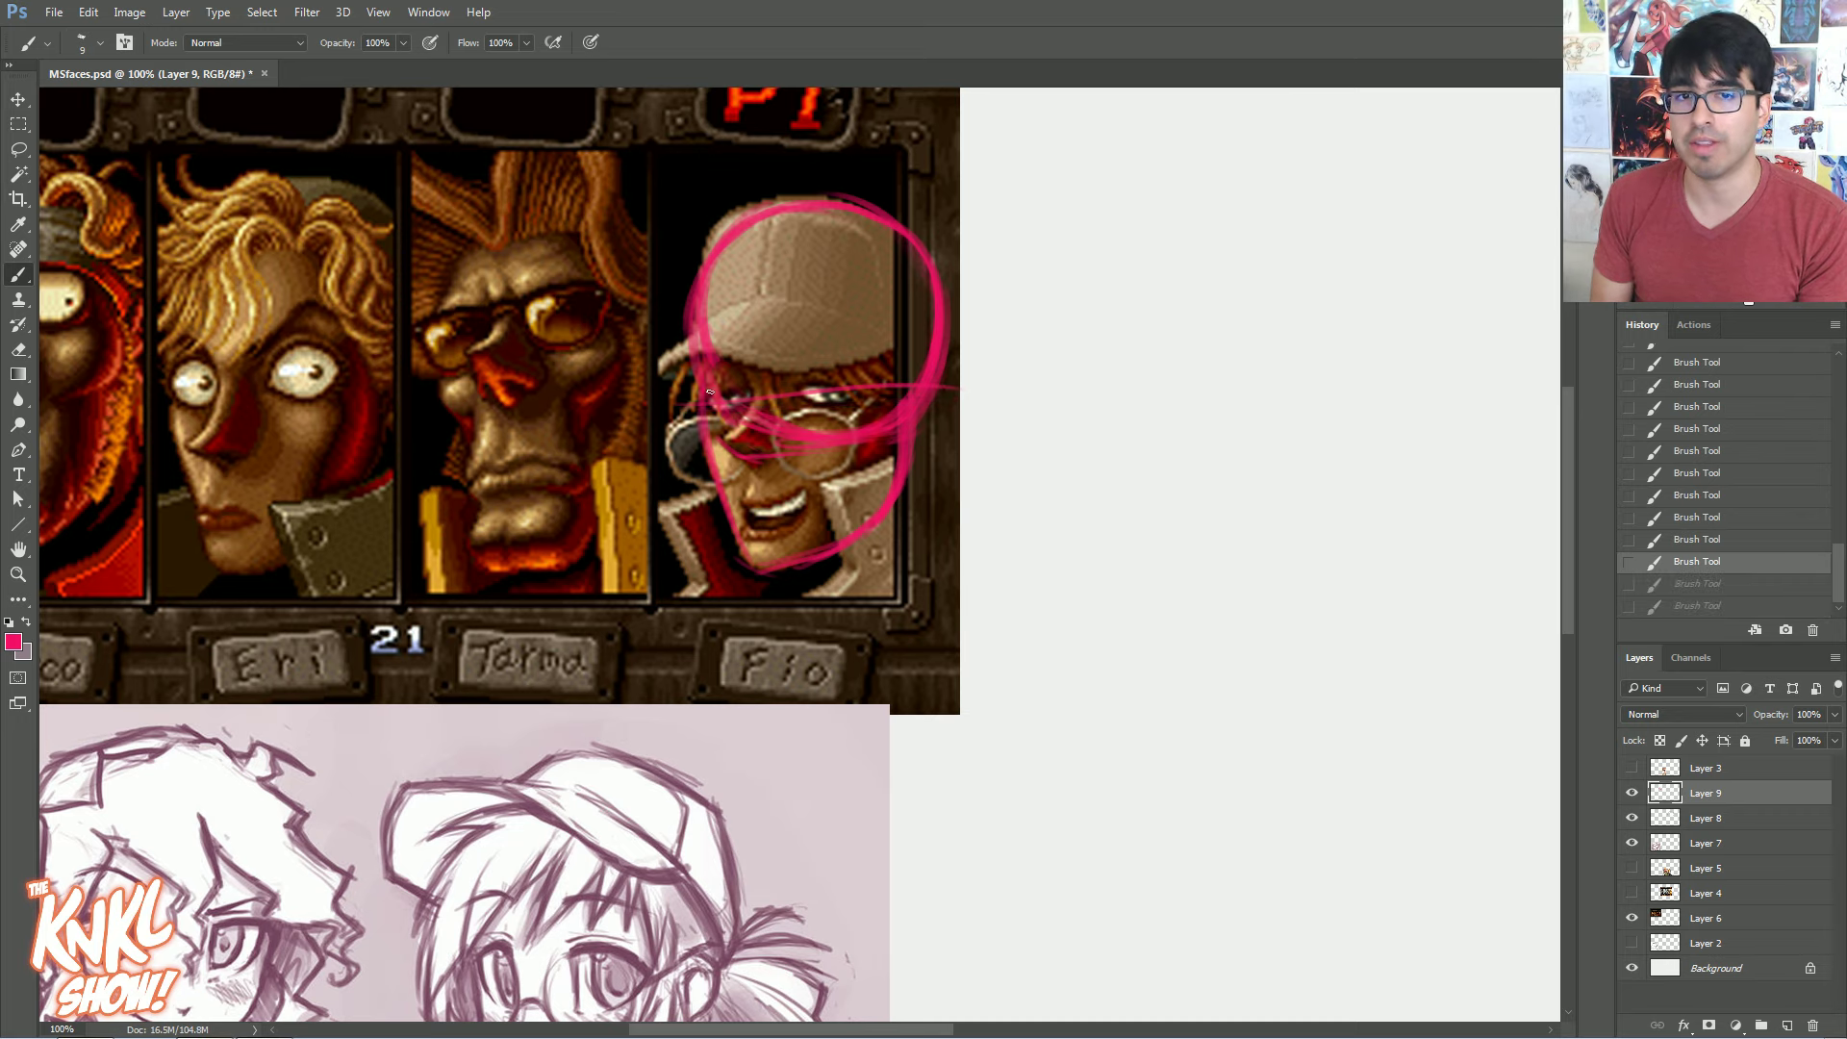
pyautogui.hotkey('ctrl', 'shift', 'z')
pyautogui.hotkey('ctrl', 'shift', 'z')
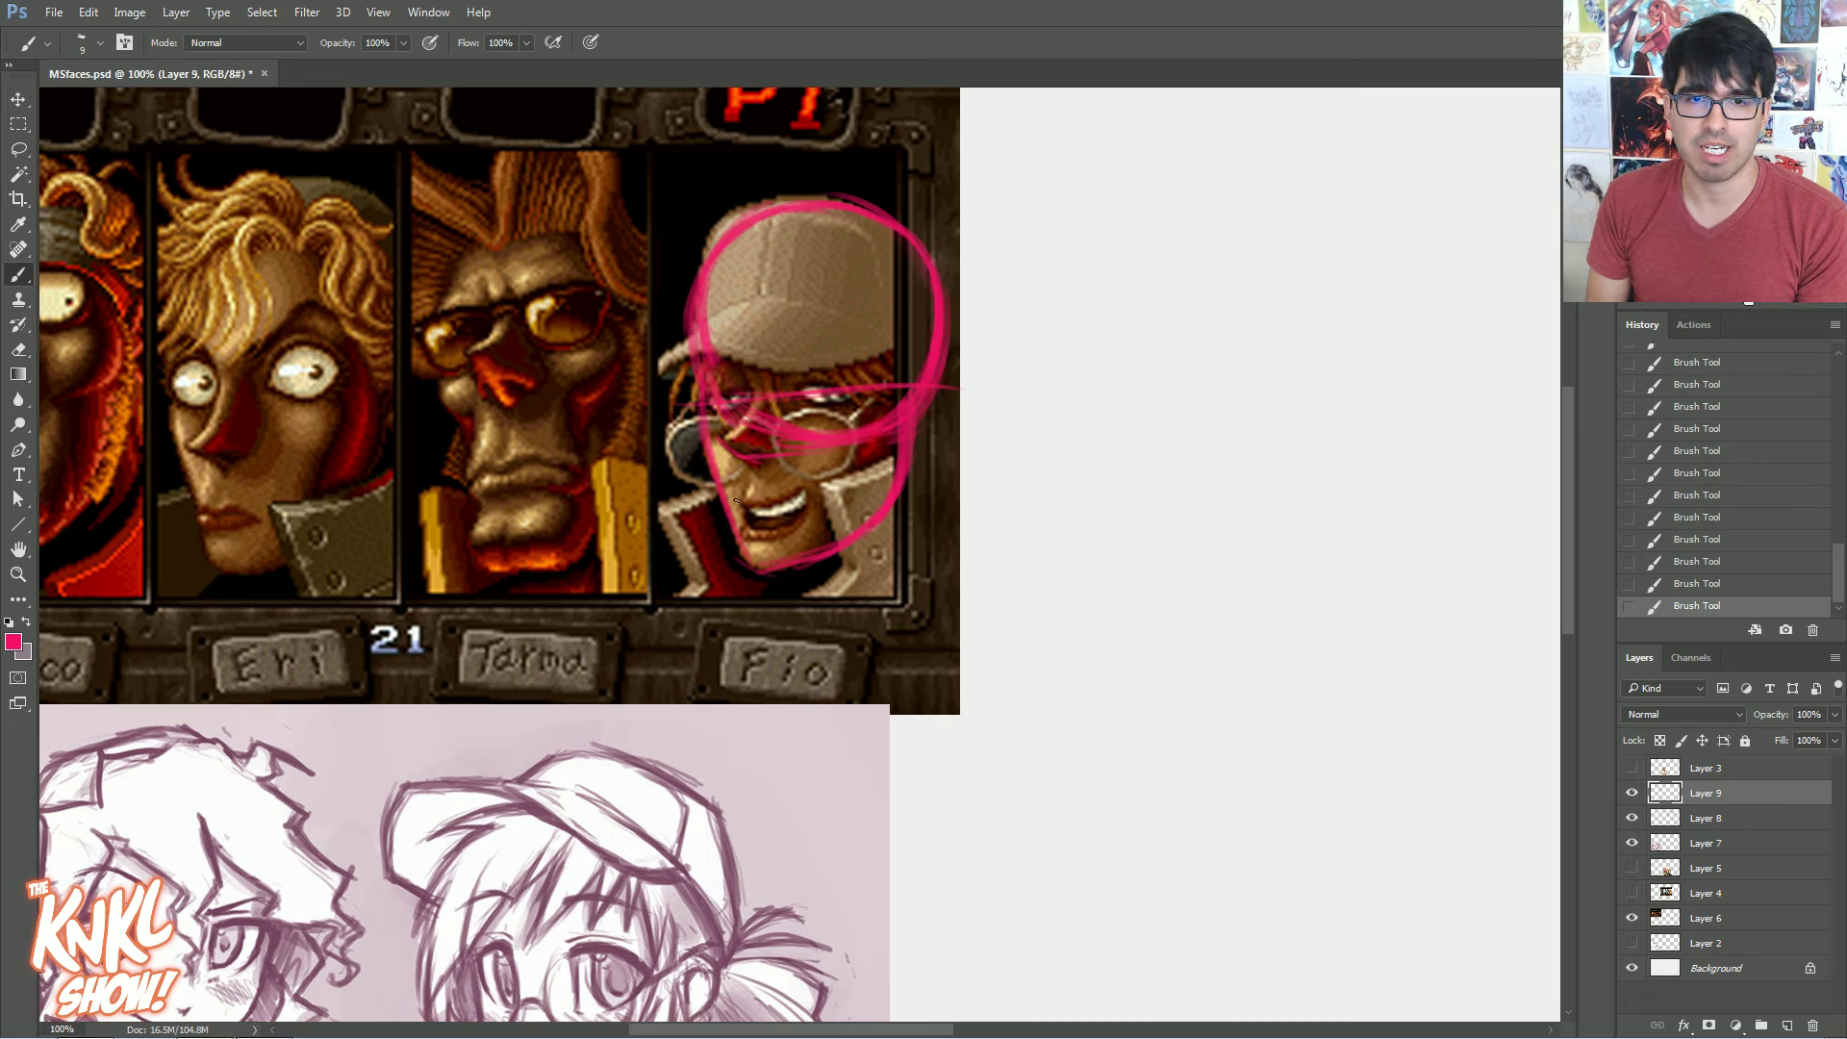
# Replace the trial horizontal guide above Fio's mouth with a pink outline of the mouth
pyautogui.moveTo(818, 479); pyautogui.dragTo(981, 475)
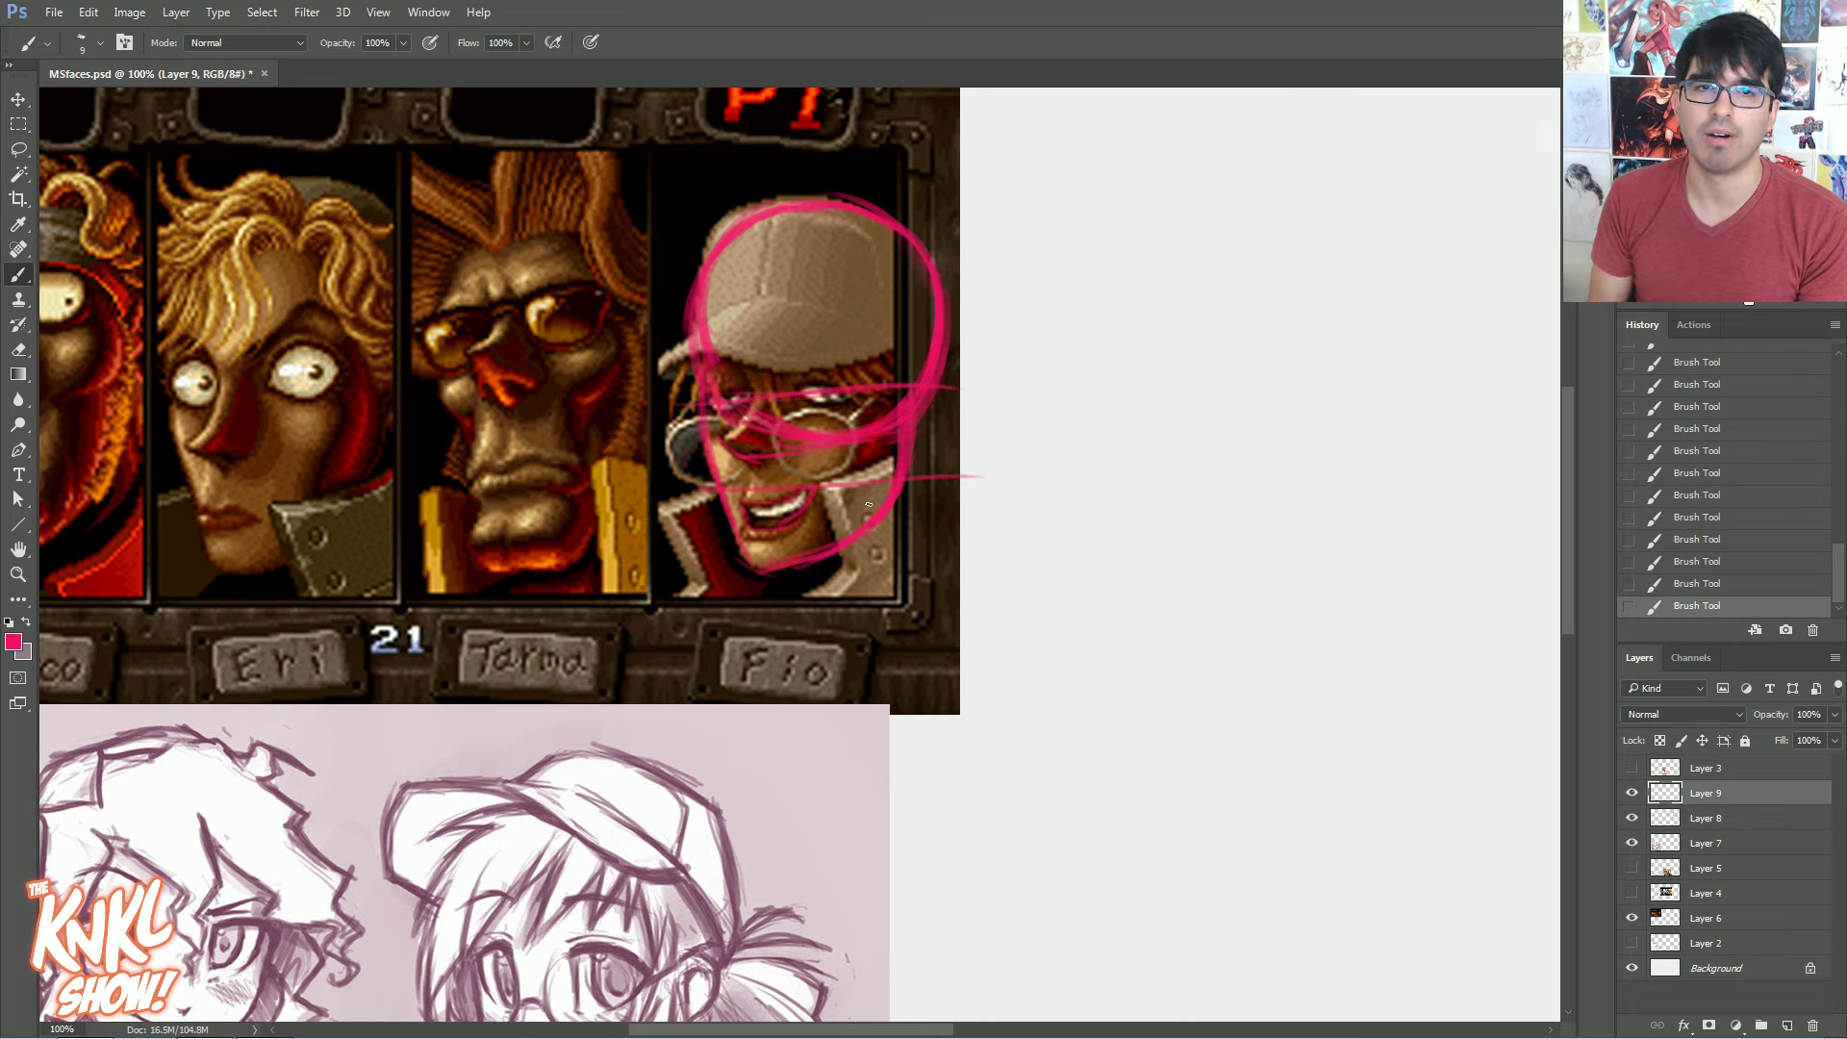
pyautogui.click(1690, 564)
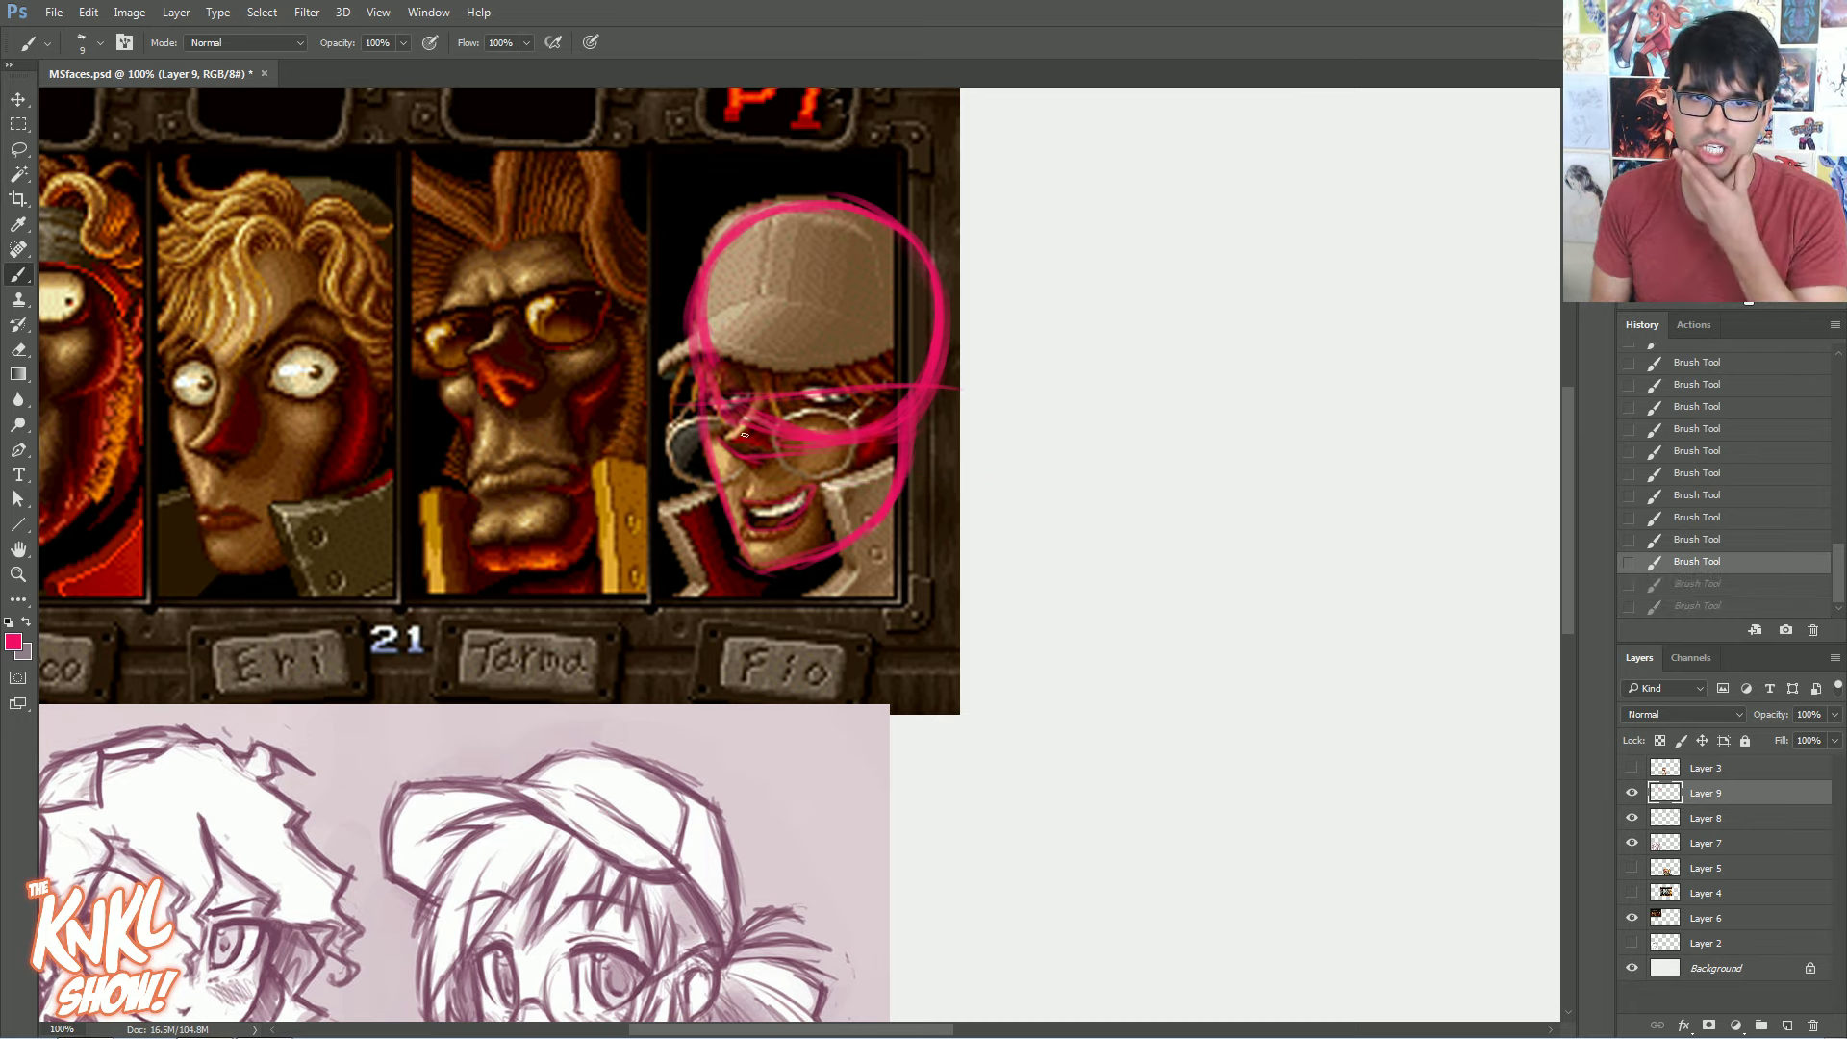
pyautogui.hotkey('ctrl', 'shift', 'z')
pyautogui.hotkey('ctrl', 'shift', 'z')
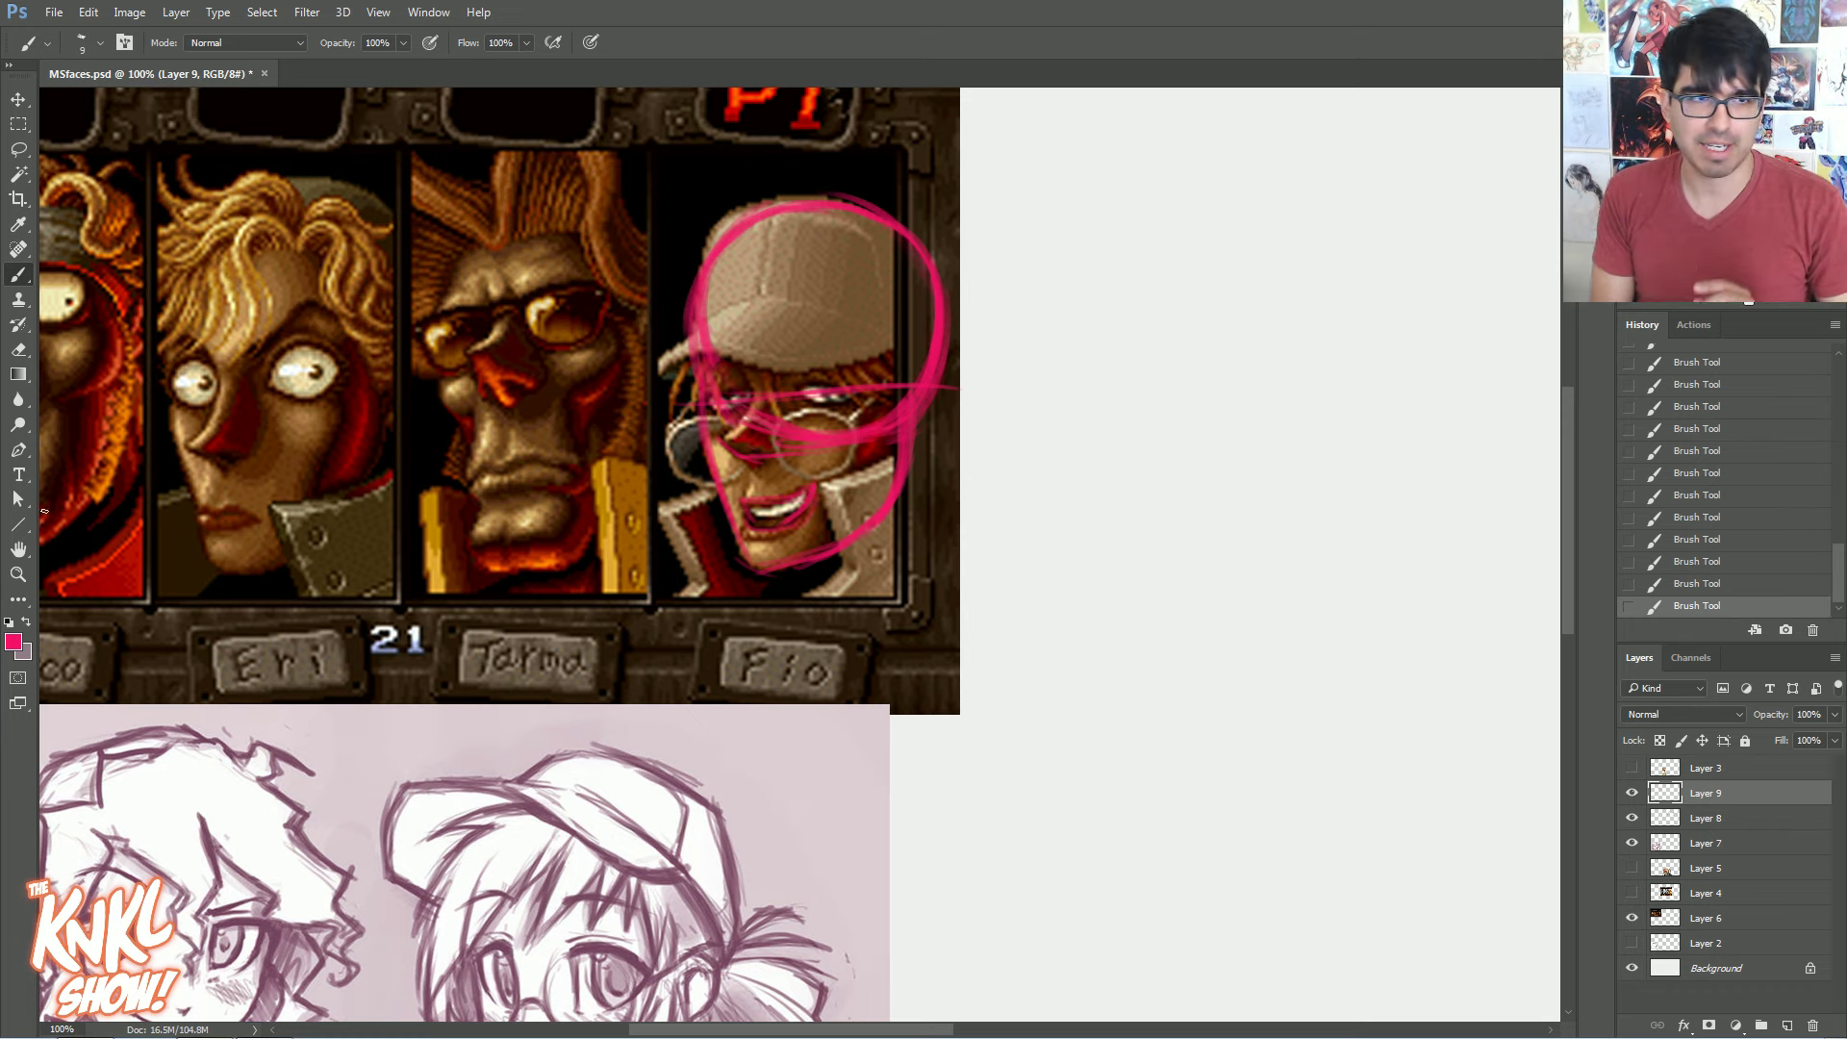
# Set the foreground colour to bright green #20f50f and lock the transparent pixels of Layer 9
pyautogui.click(13, 643)
pyautogui.click(1314, 783)
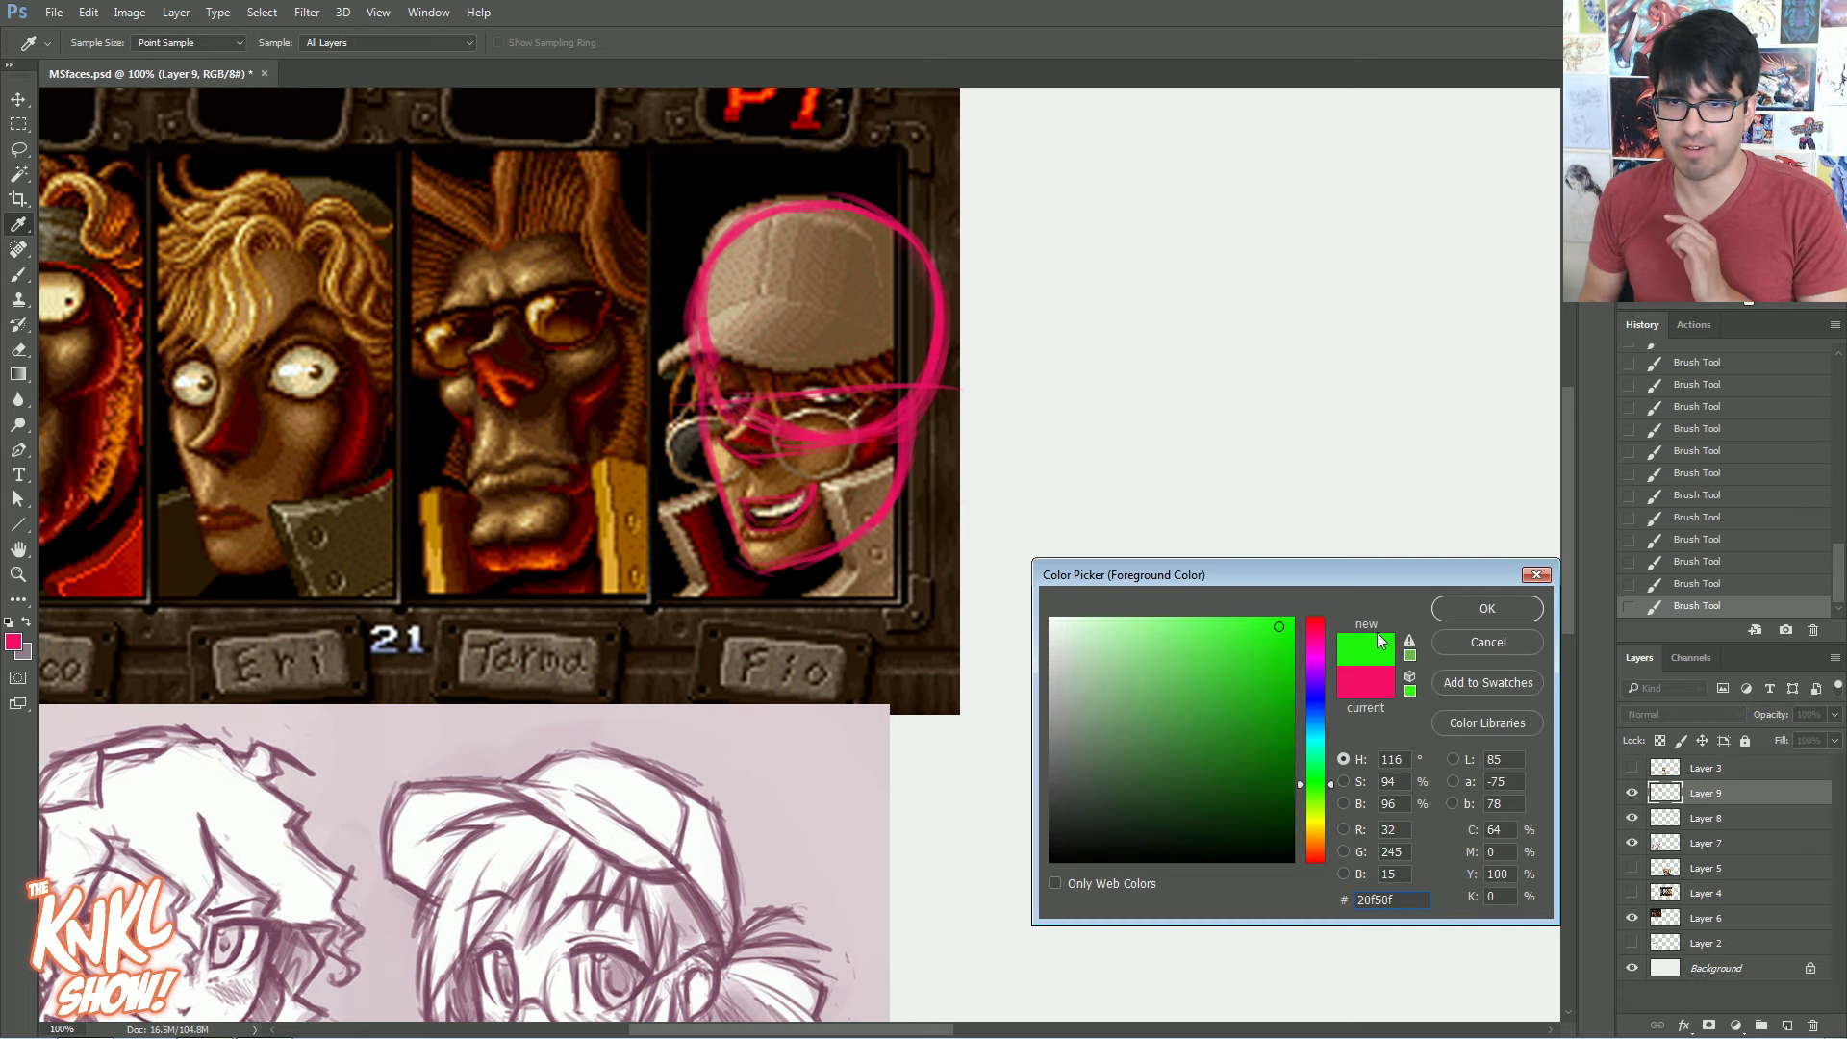
pyautogui.click(1452, 612)
pyautogui.click(1659, 742)
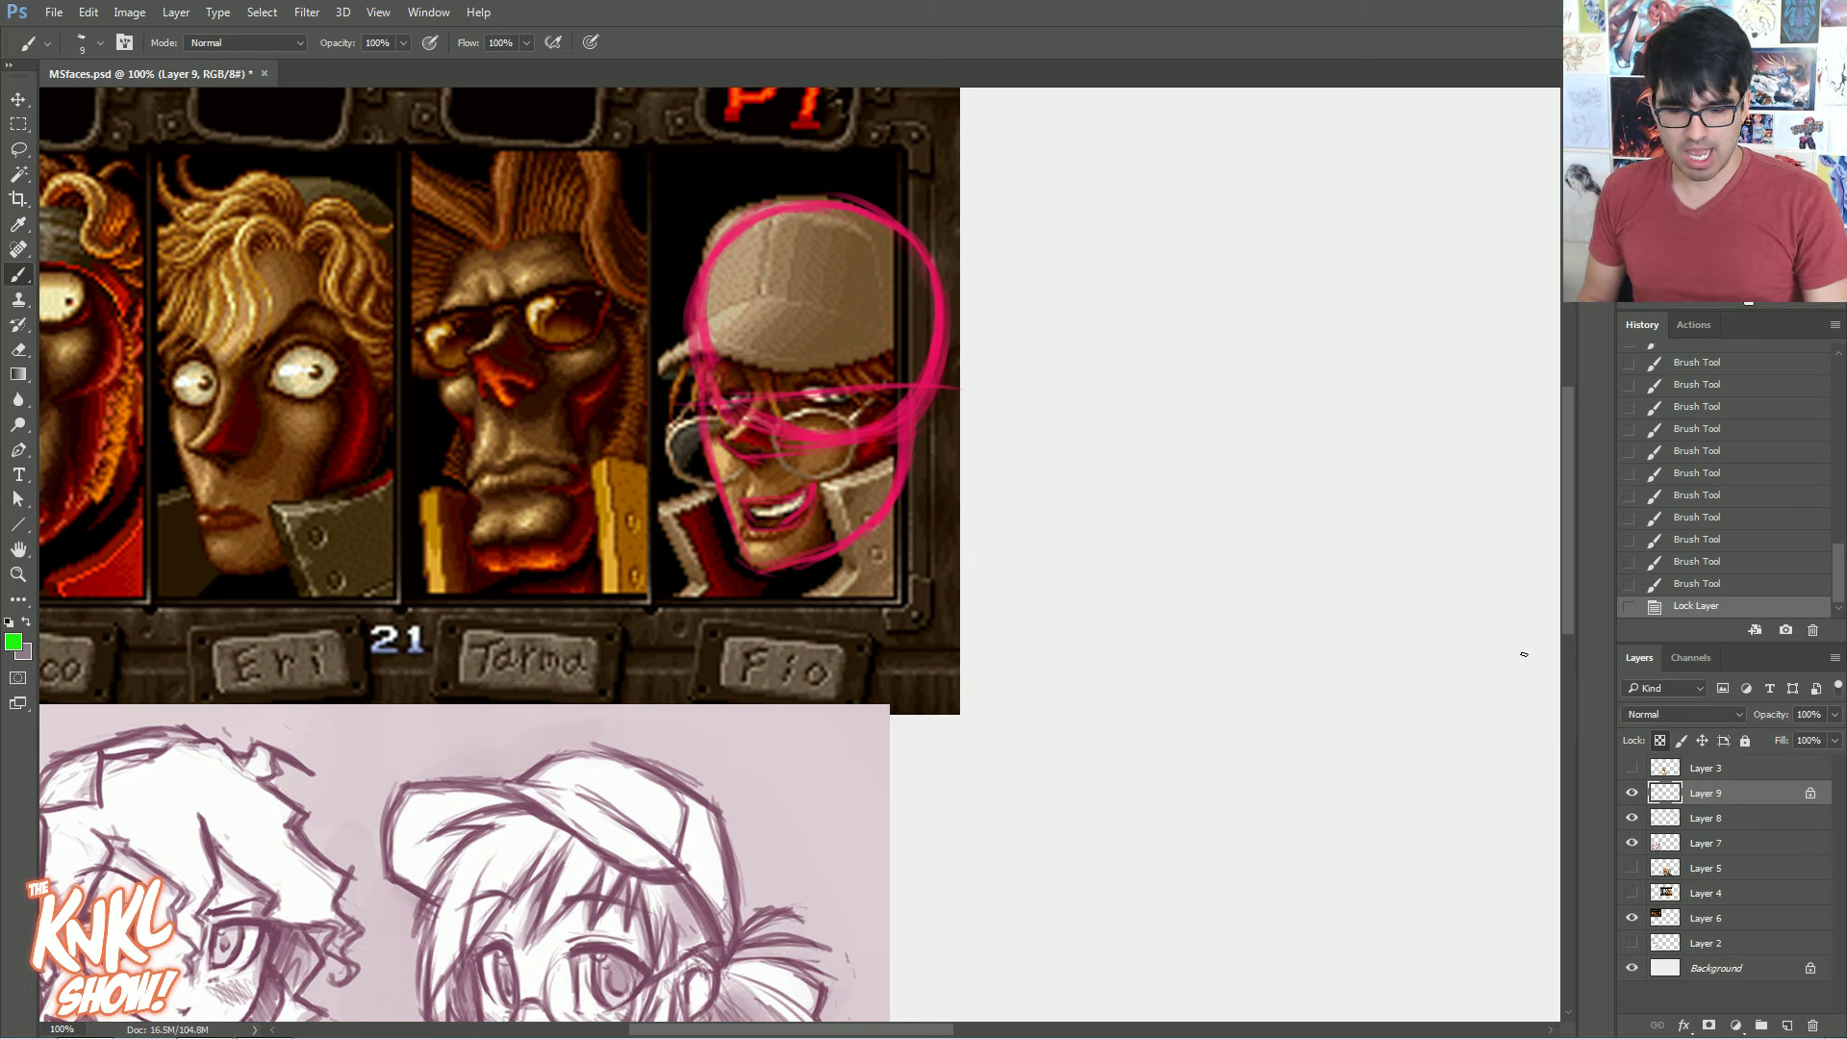
# Recolour all of Fio's construction lines green with an enlarged brush, and unlock Layer 9's transparency
pyautogui.press(']')
pyautogui.press(']')
pyautogui.press(']')
pyautogui.press(']')
pyautogui.press(']')
pyautogui.press(']')
pyautogui.press(']')
pyautogui.moveTo(712, 252)
pyautogui.mouseDown()
pyautogui.moveTo(726, 520)
pyautogui.moveTo(818, 563)
pyautogui.moveTo(919, 374)
pyautogui.moveTo(842, 202)
pyautogui.moveTo(760, 216)
pyautogui.mouseUp()
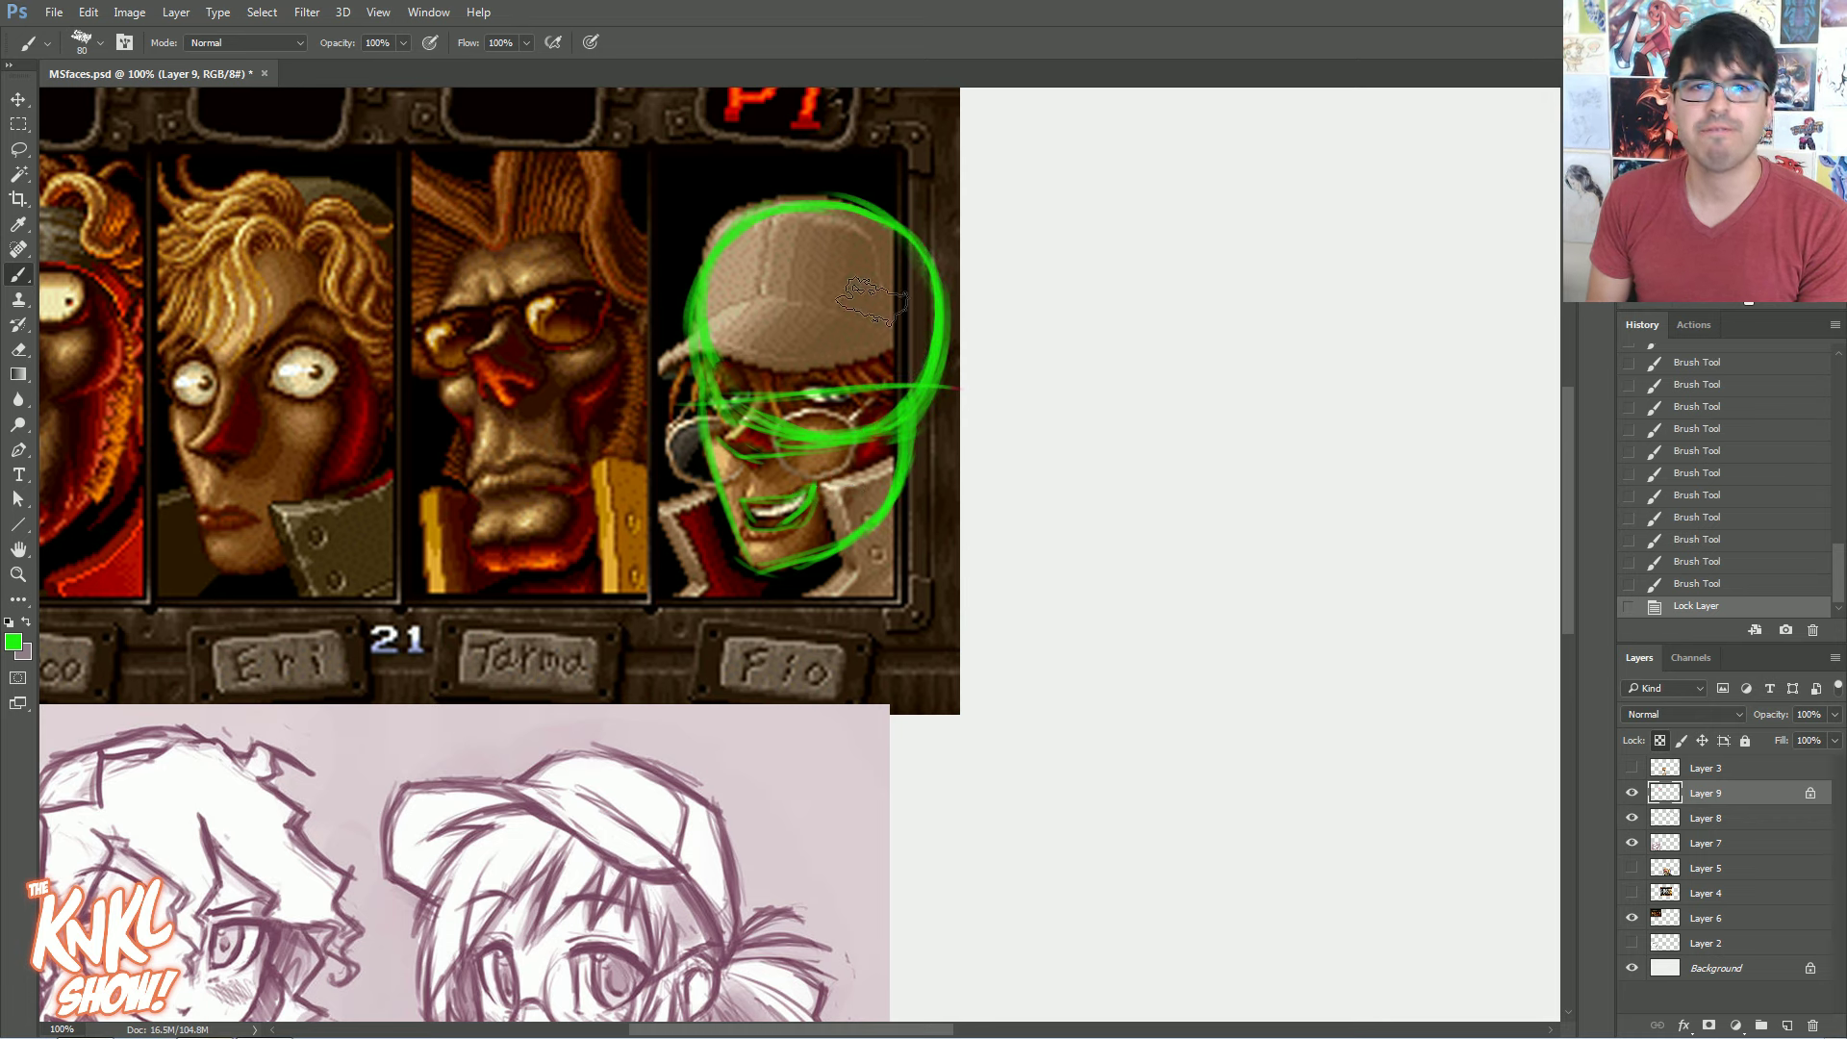
pyautogui.click(1659, 743)
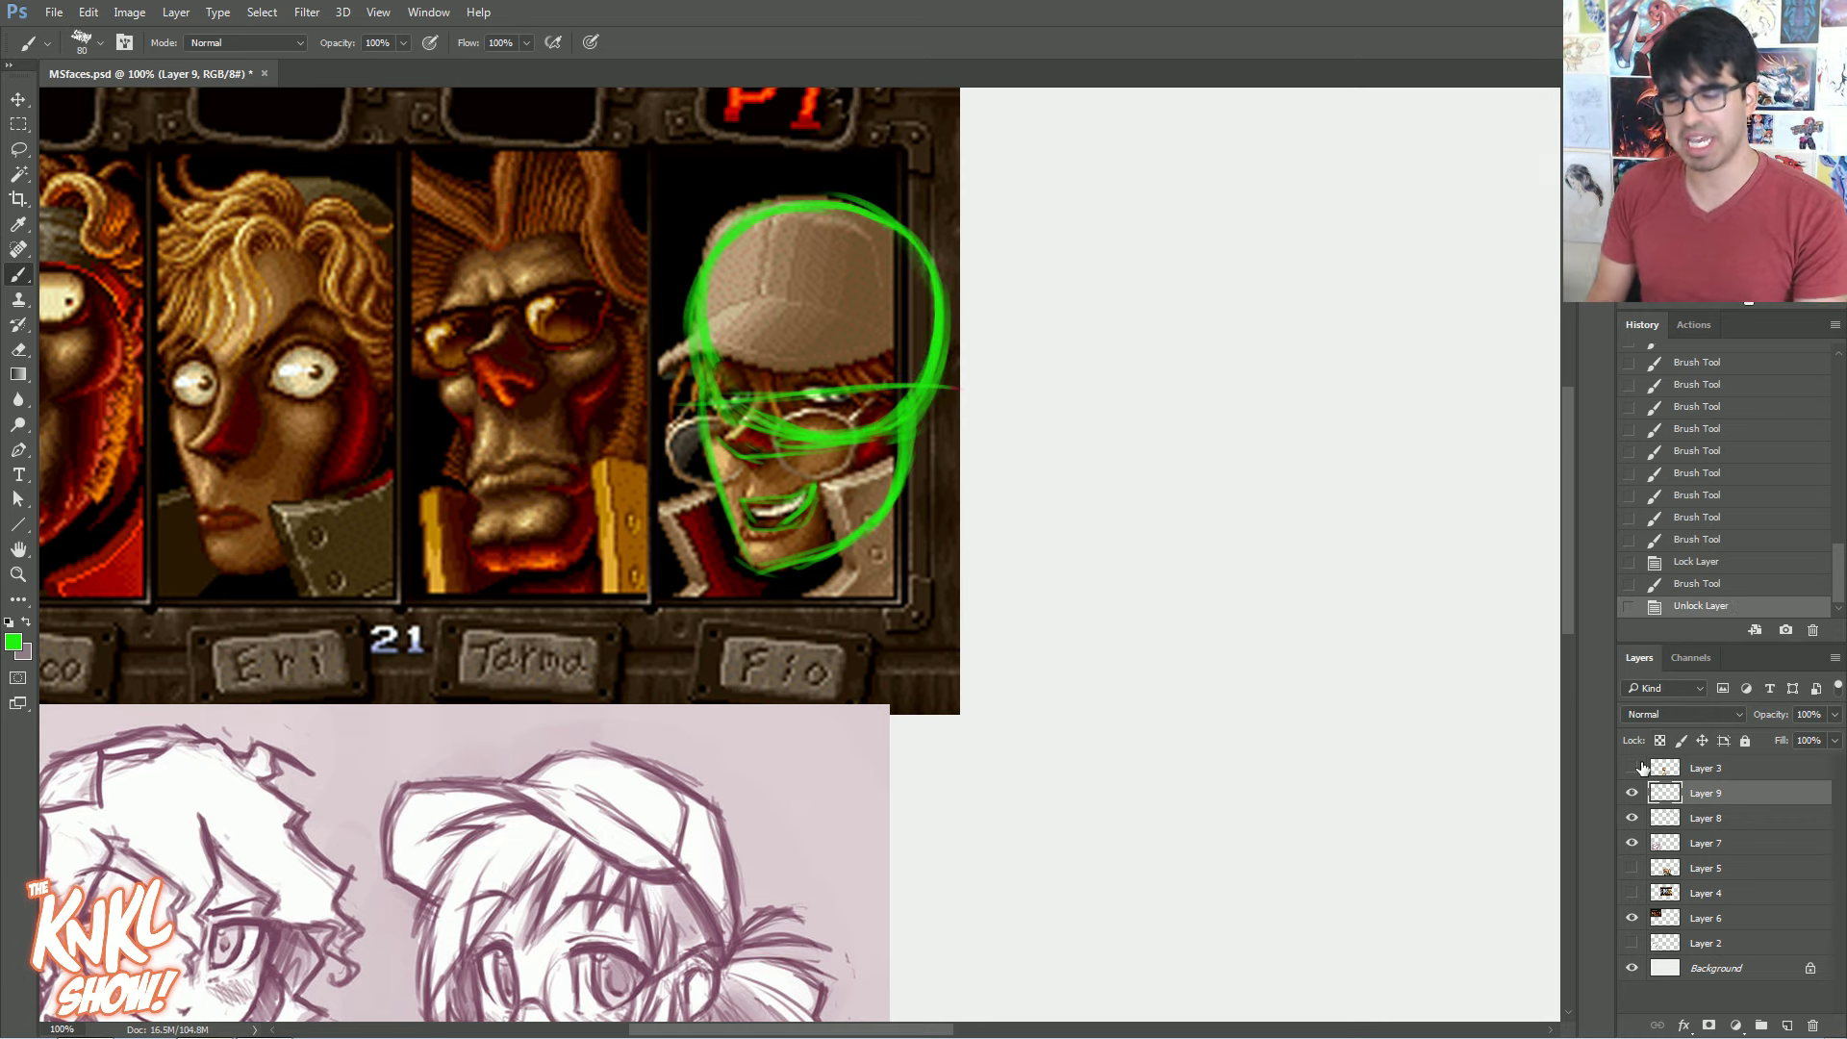
# Erase the excess green strokes around Fio's eyes and glasses and inside the circle's left edge
pyautogui.moveTo(738, 425); pyautogui.dragTo(716, 402)
pyautogui.moveTo(720, 404)
pyautogui.mouseDown()
pyautogui.moveTo(743, 430)
pyautogui.moveTo(835, 432)
pyautogui.moveTo(795, 429)
pyautogui.mouseUp()
pyautogui.moveTo(751, 412)
pyautogui.mouseDown()
pyautogui.moveTo(798, 429)
pyautogui.moveTo(901, 389)
pyautogui.mouseUp()
pyautogui.moveTo(711, 312)
pyautogui.mouseDown()
pyautogui.moveTo(727, 383)
pyautogui.moveTo(720, 361)
pyautogui.mouseUp()
pyautogui.moveTo(878, 419)
pyautogui.mouseDown()
pyautogui.moveTo(809, 422)
pyautogui.moveTo(896, 403)
pyautogui.moveTo(866, 428)
pyautogui.mouseUp()
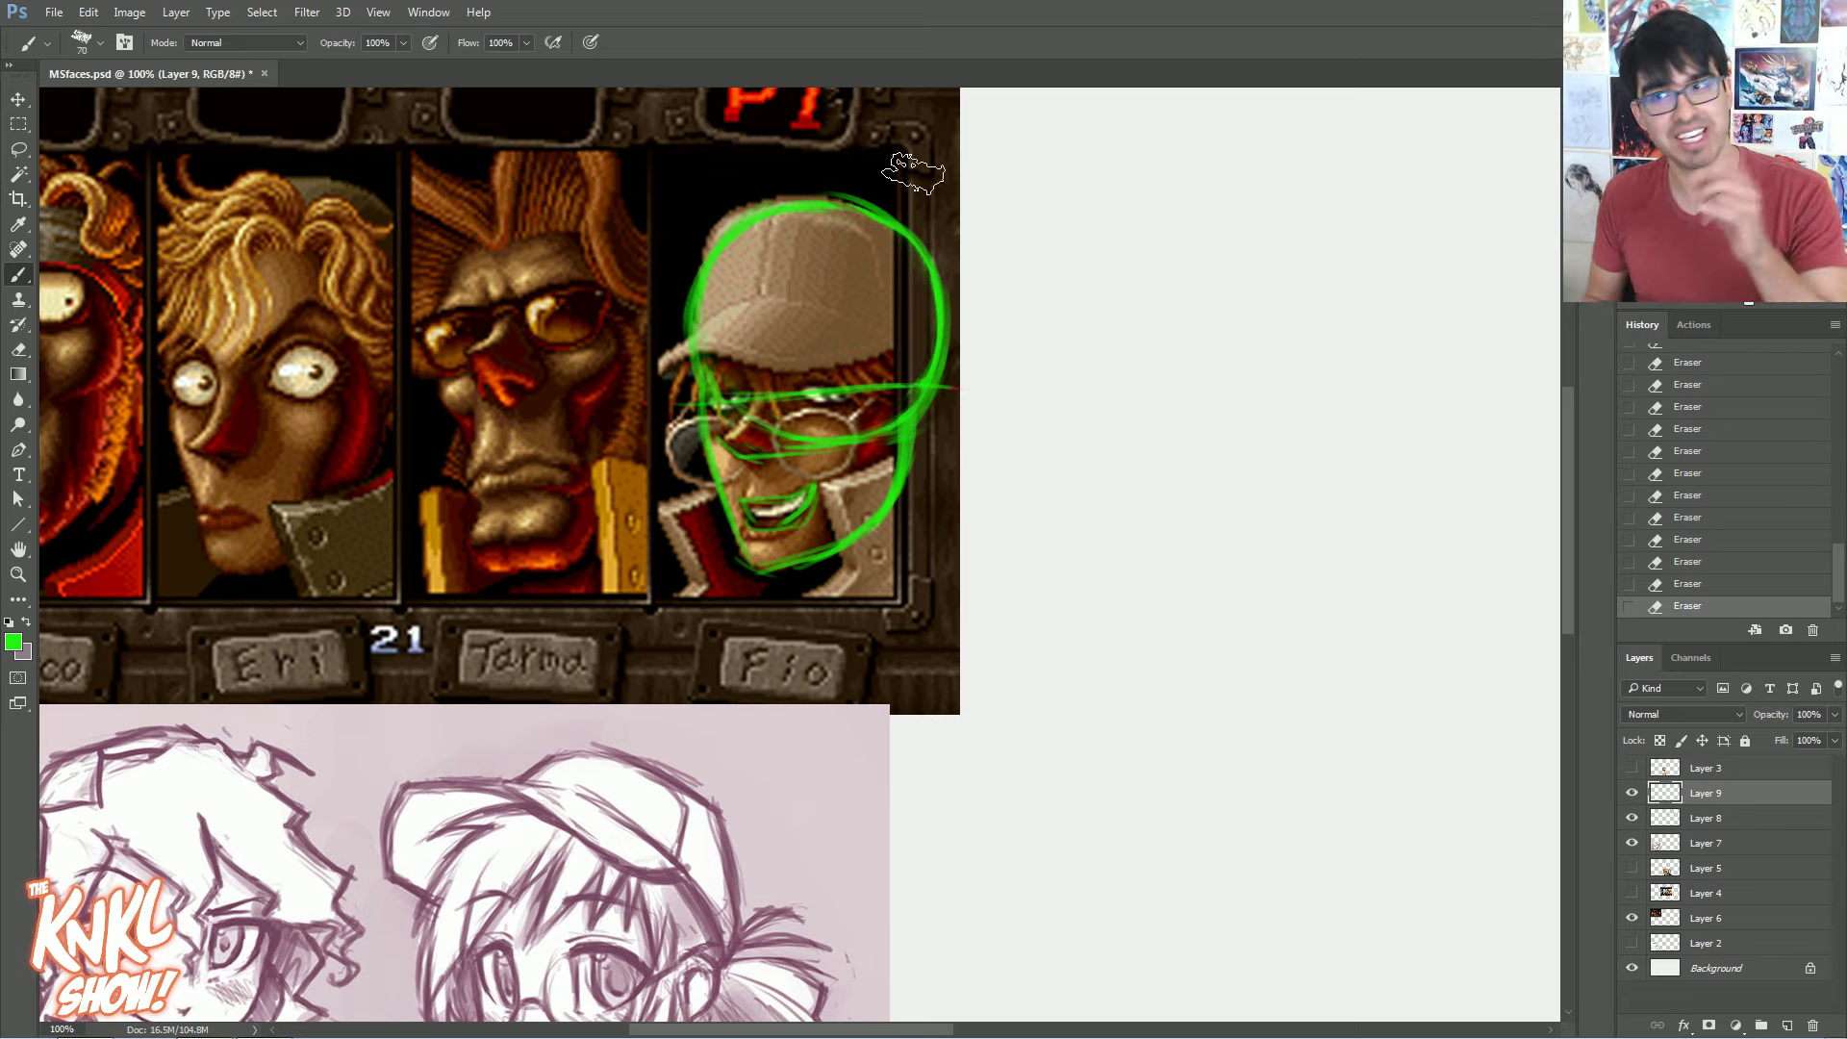
# On Layer 8, reinforce the left and bottom edges of the large circle with muted purple brush strokes
pyautogui.click(1682, 303)
pyautogui.moveTo(1690, 245); pyautogui.dragTo(1738, 238)
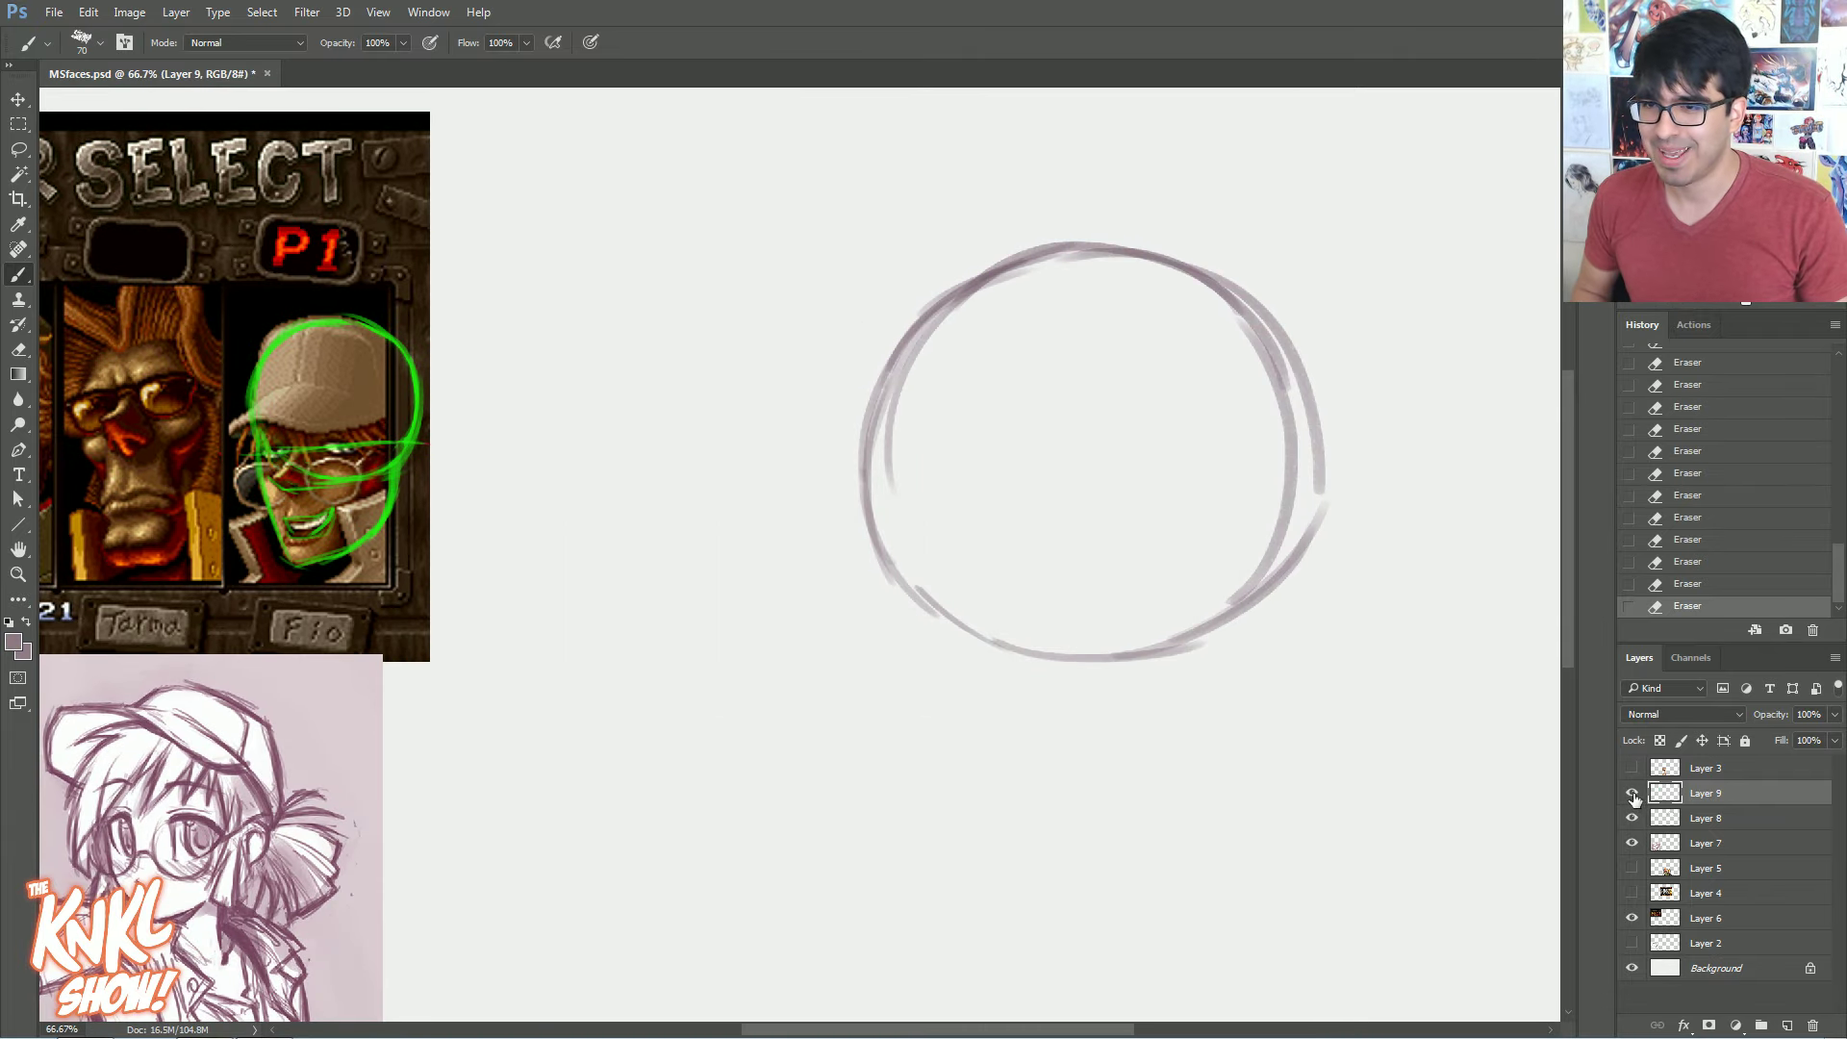
pyautogui.click(1704, 816)
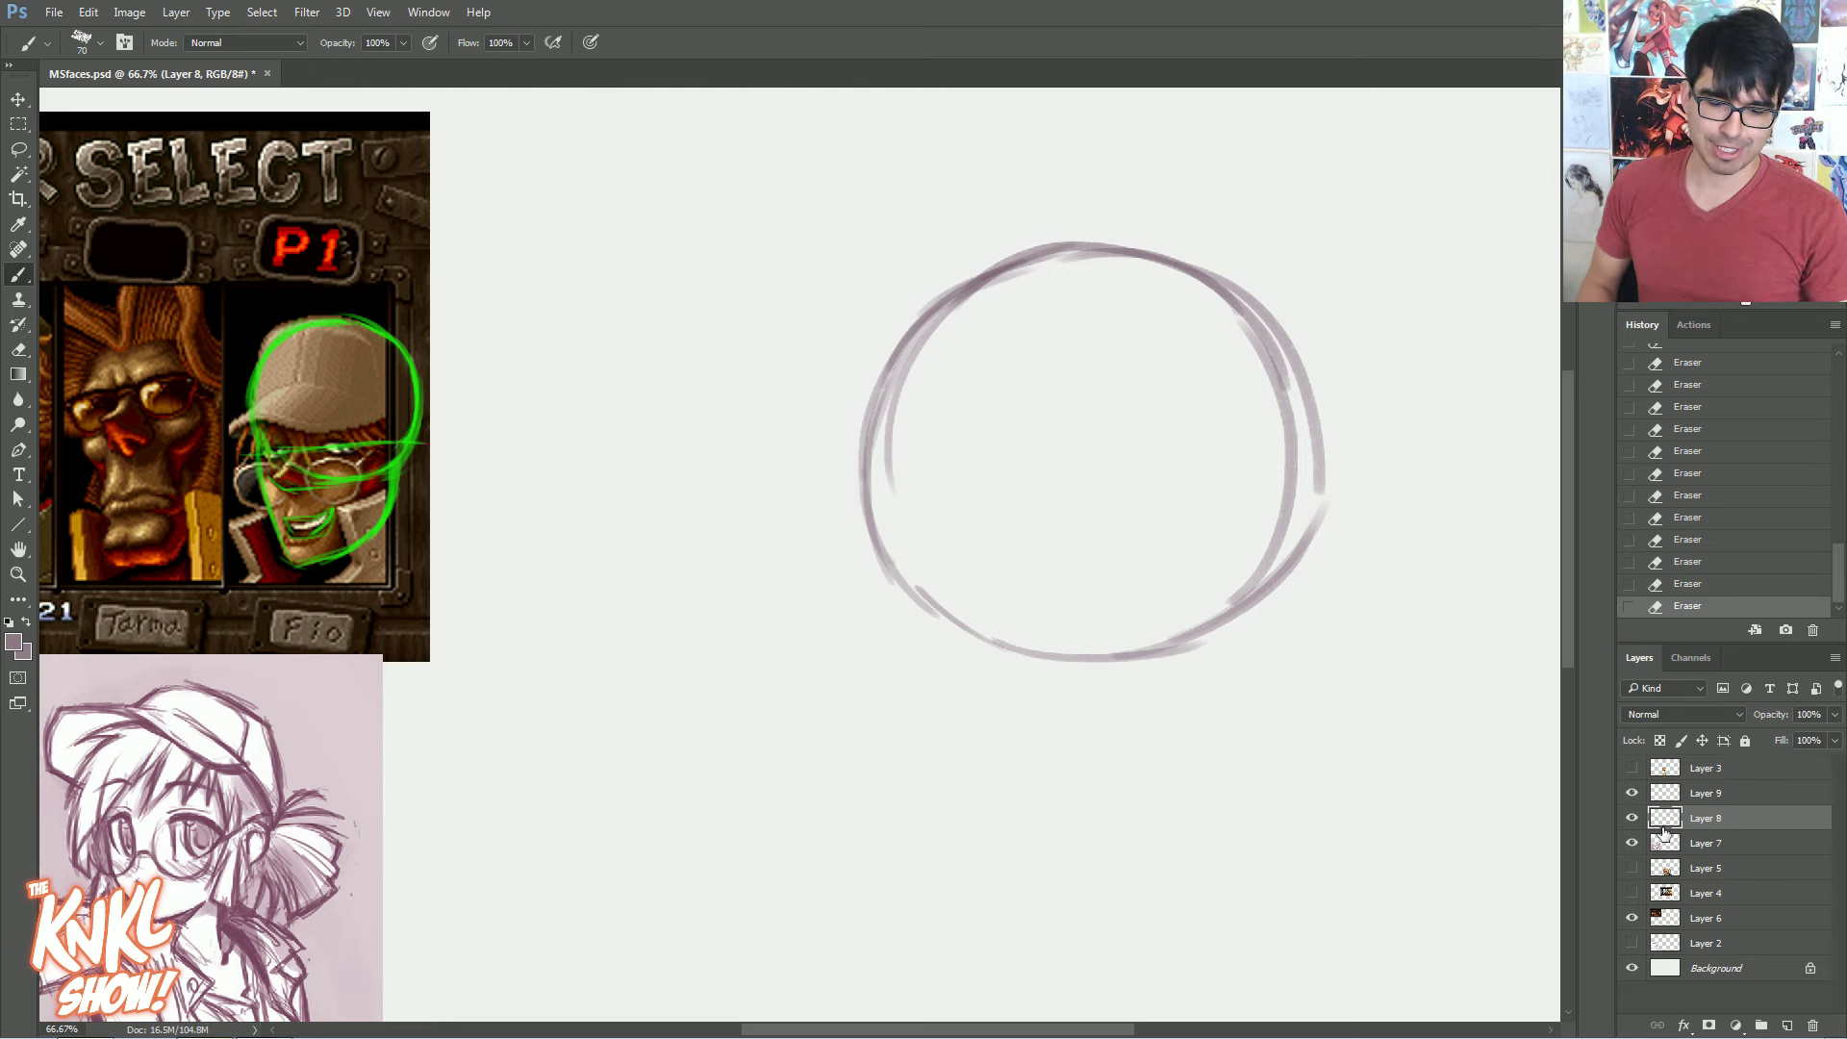
pyautogui.moveTo(964, 486); pyautogui.dragTo(945, 386)
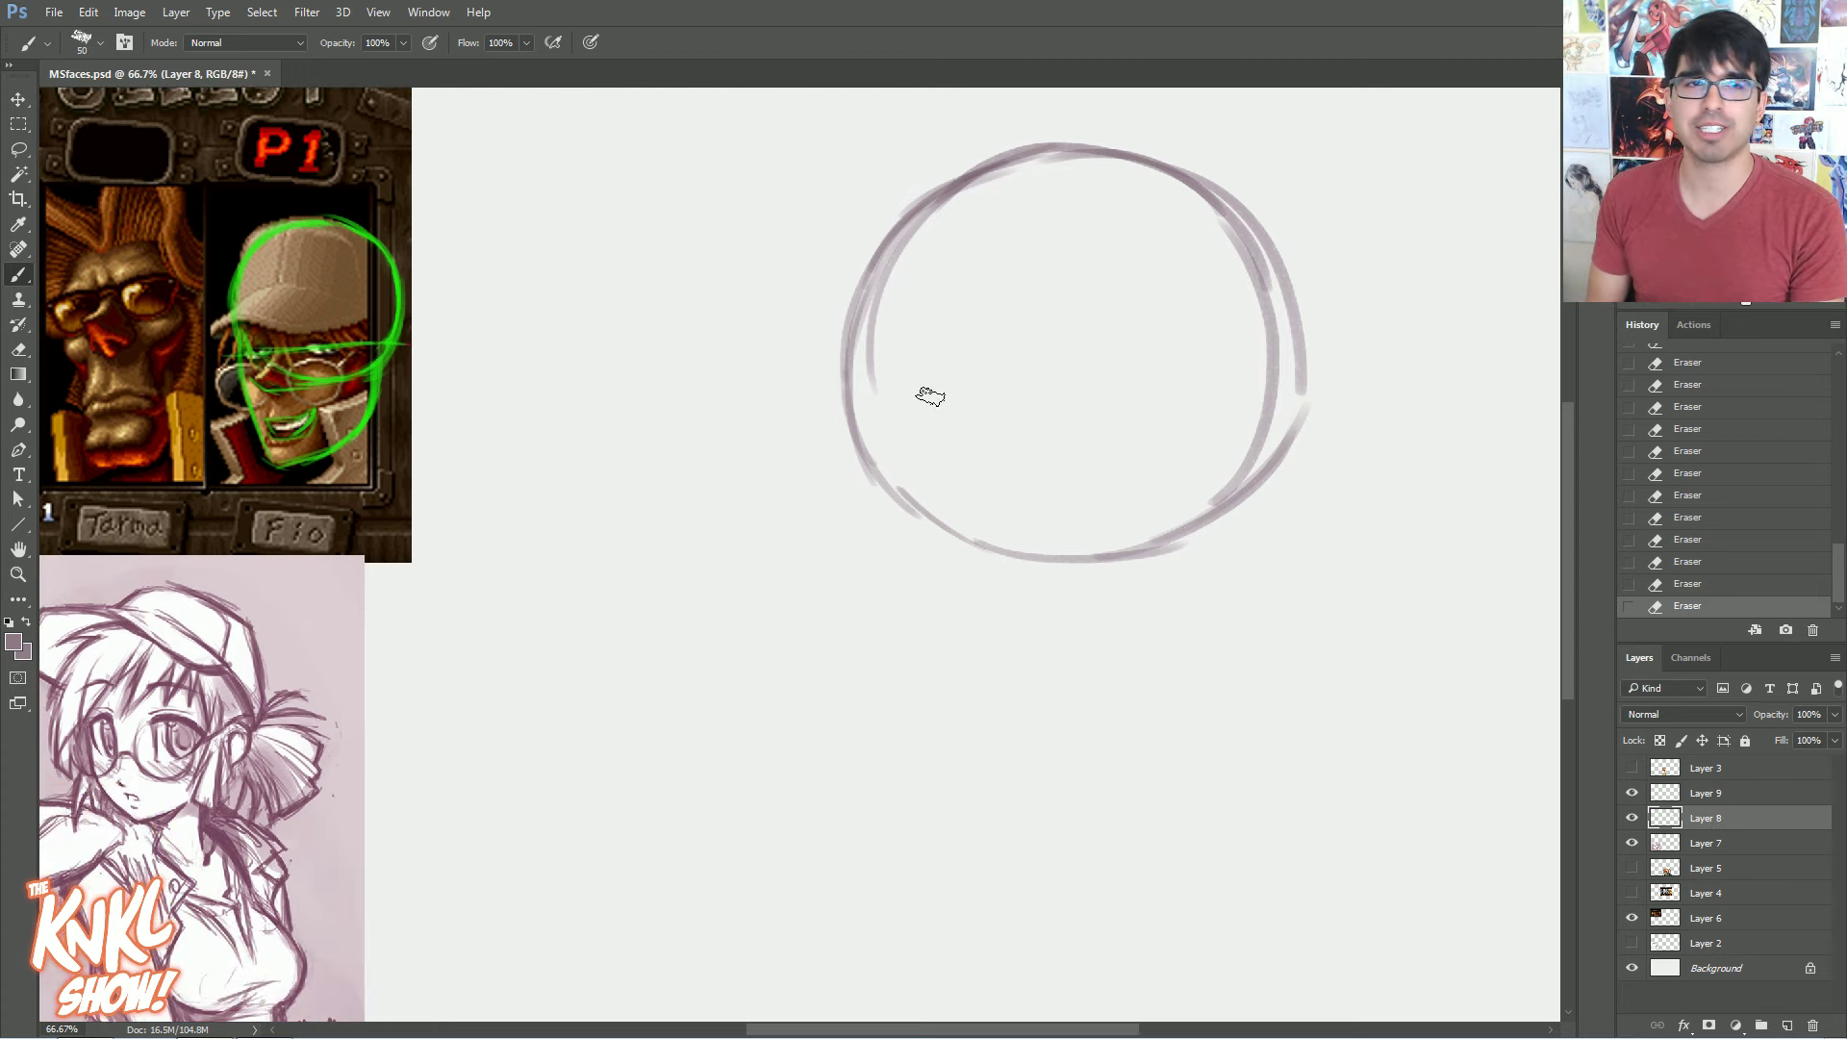
pyautogui.press('[')
pyautogui.moveTo(873, 463); pyautogui.dragTo(943, 534)
pyautogui.moveTo(856, 385); pyautogui.dragTo(941, 531)
pyautogui.moveTo(858, 348); pyautogui.dragTo(916, 496)
pyautogui.moveTo(852, 308); pyautogui.dragTo(945, 537)
pyautogui.moveTo(887, 479)
pyautogui.mouseDown()
pyautogui.moveTo(1003, 562)
pyautogui.moveTo(1116, 575)
pyautogui.mouseUp()
pyautogui.moveTo(1000, 570); pyautogui.dragTo(1210, 524)
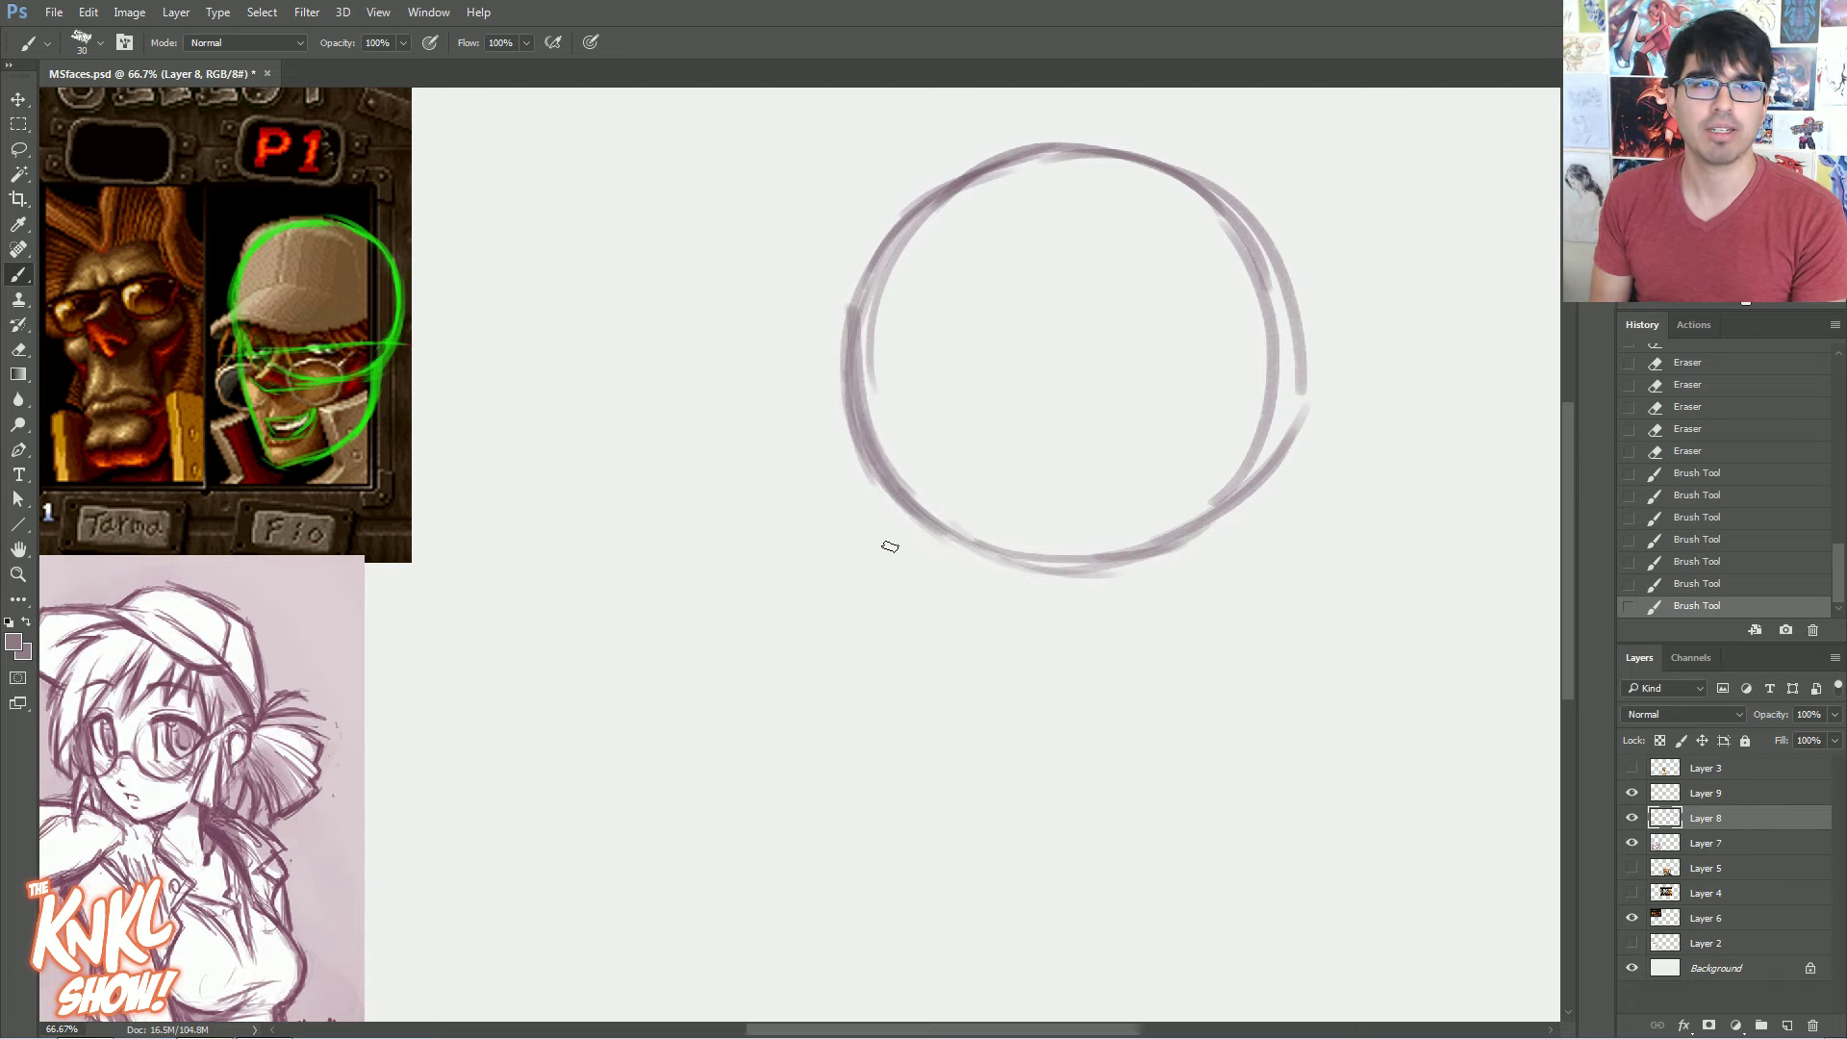
# Draw the jaw below the large circle down to a pointed chin, and erase the doubled stroke along the jawline
pyautogui.moveTo(851, 399); pyautogui.dragTo(883, 500)
pyautogui.moveTo(850, 447); pyautogui.dragTo(919, 669)
pyautogui.moveTo(874, 527)
pyautogui.mouseDown()
pyautogui.moveTo(962, 770)
pyautogui.moveTo(1106, 747)
pyautogui.moveTo(1201, 700)
pyautogui.mouseUp()
pyautogui.moveTo(974, 772)
pyautogui.mouseDown()
pyautogui.moveTo(1140, 717)
pyautogui.moveTo(1043, 744)
pyautogui.moveTo(1203, 656)
pyautogui.mouseUp()
pyautogui.moveTo(1077, 749)
pyautogui.mouseDown()
pyautogui.moveTo(1222, 673)
pyautogui.moveTo(1174, 709)
pyautogui.moveTo(1226, 657)
pyautogui.moveTo(1248, 614)
pyautogui.moveTo(1187, 678)
pyautogui.moveTo(1241, 580)
pyautogui.mouseUp()
pyautogui.moveTo(1202, 678)
pyautogui.mouseDown()
pyautogui.moveTo(1244, 491)
pyautogui.moveTo(1239, 576)
pyautogui.moveTo(1222, 508)
pyautogui.mouseUp()
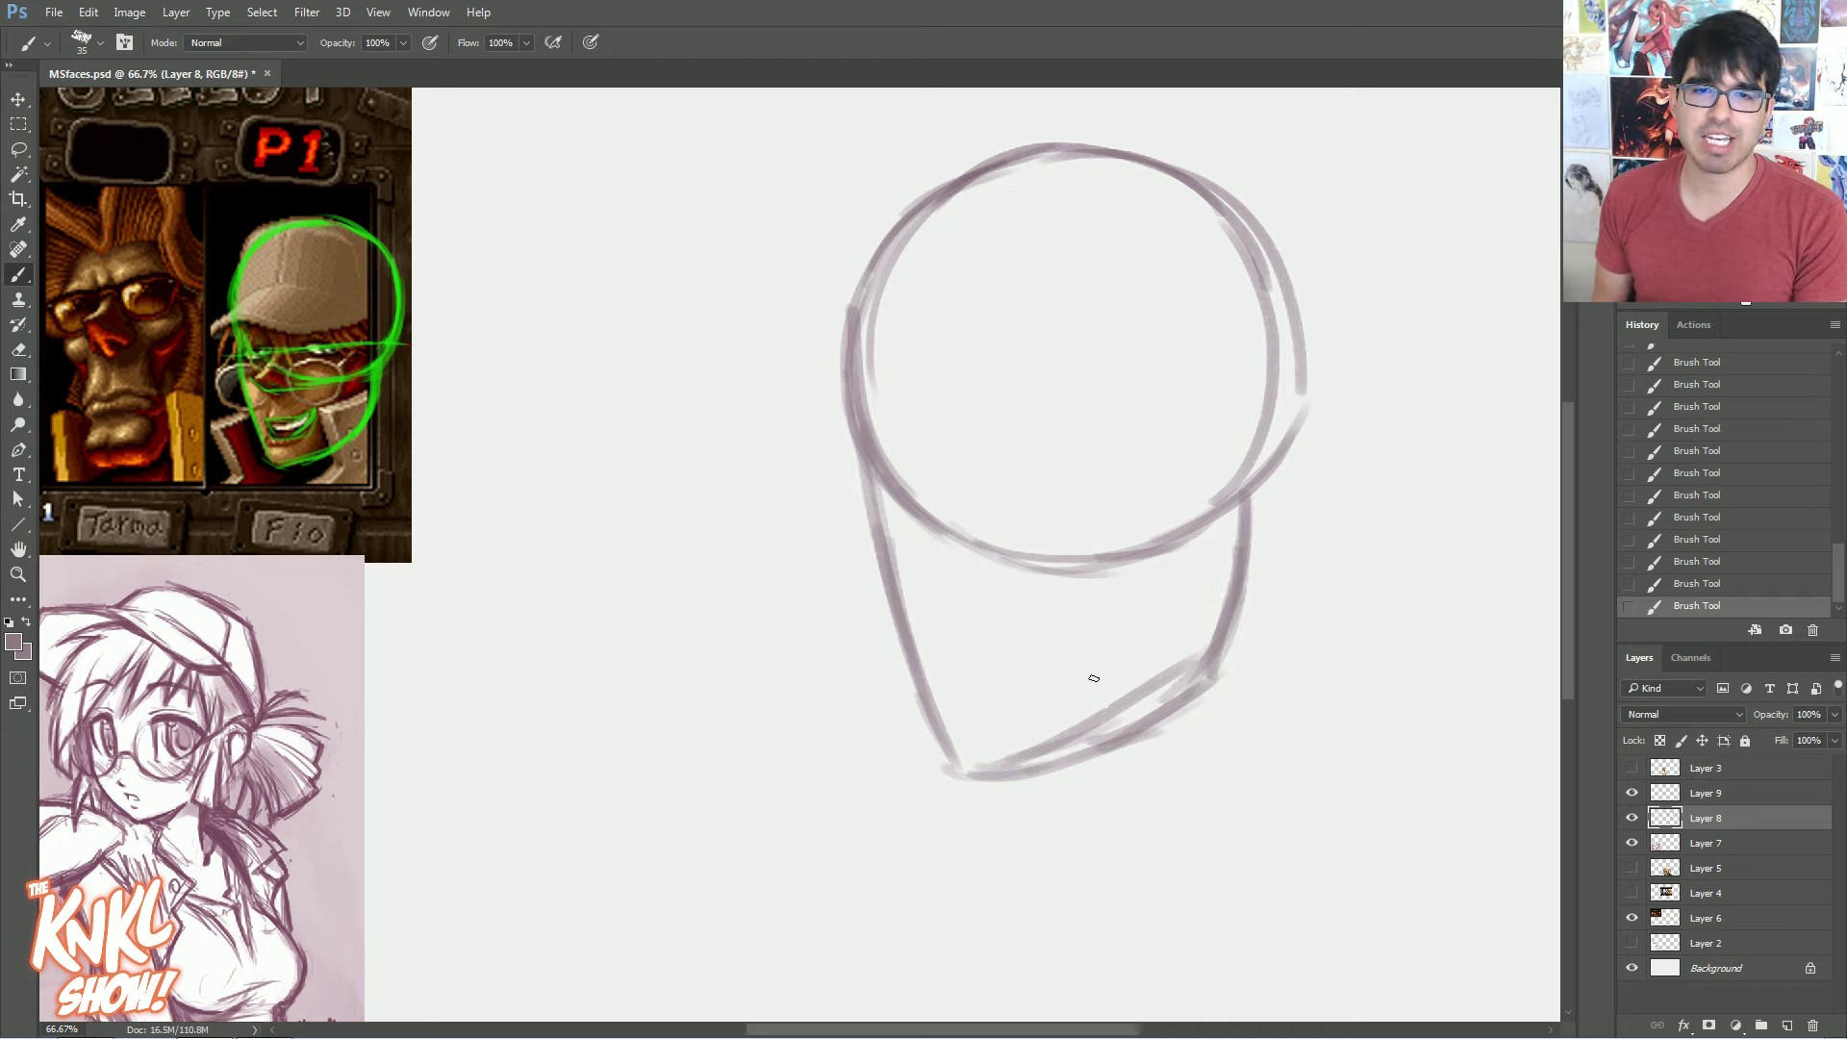
pyautogui.moveTo(1000, 743); pyautogui.dragTo(1158, 681)
pyautogui.moveTo(1028, 751)
pyautogui.mouseDown()
pyautogui.moveTo(1124, 688)
pyautogui.moveTo(1128, 703)
pyautogui.moveTo(1100, 712)
pyautogui.moveTo(1142, 662)
pyautogui.mouseUp()
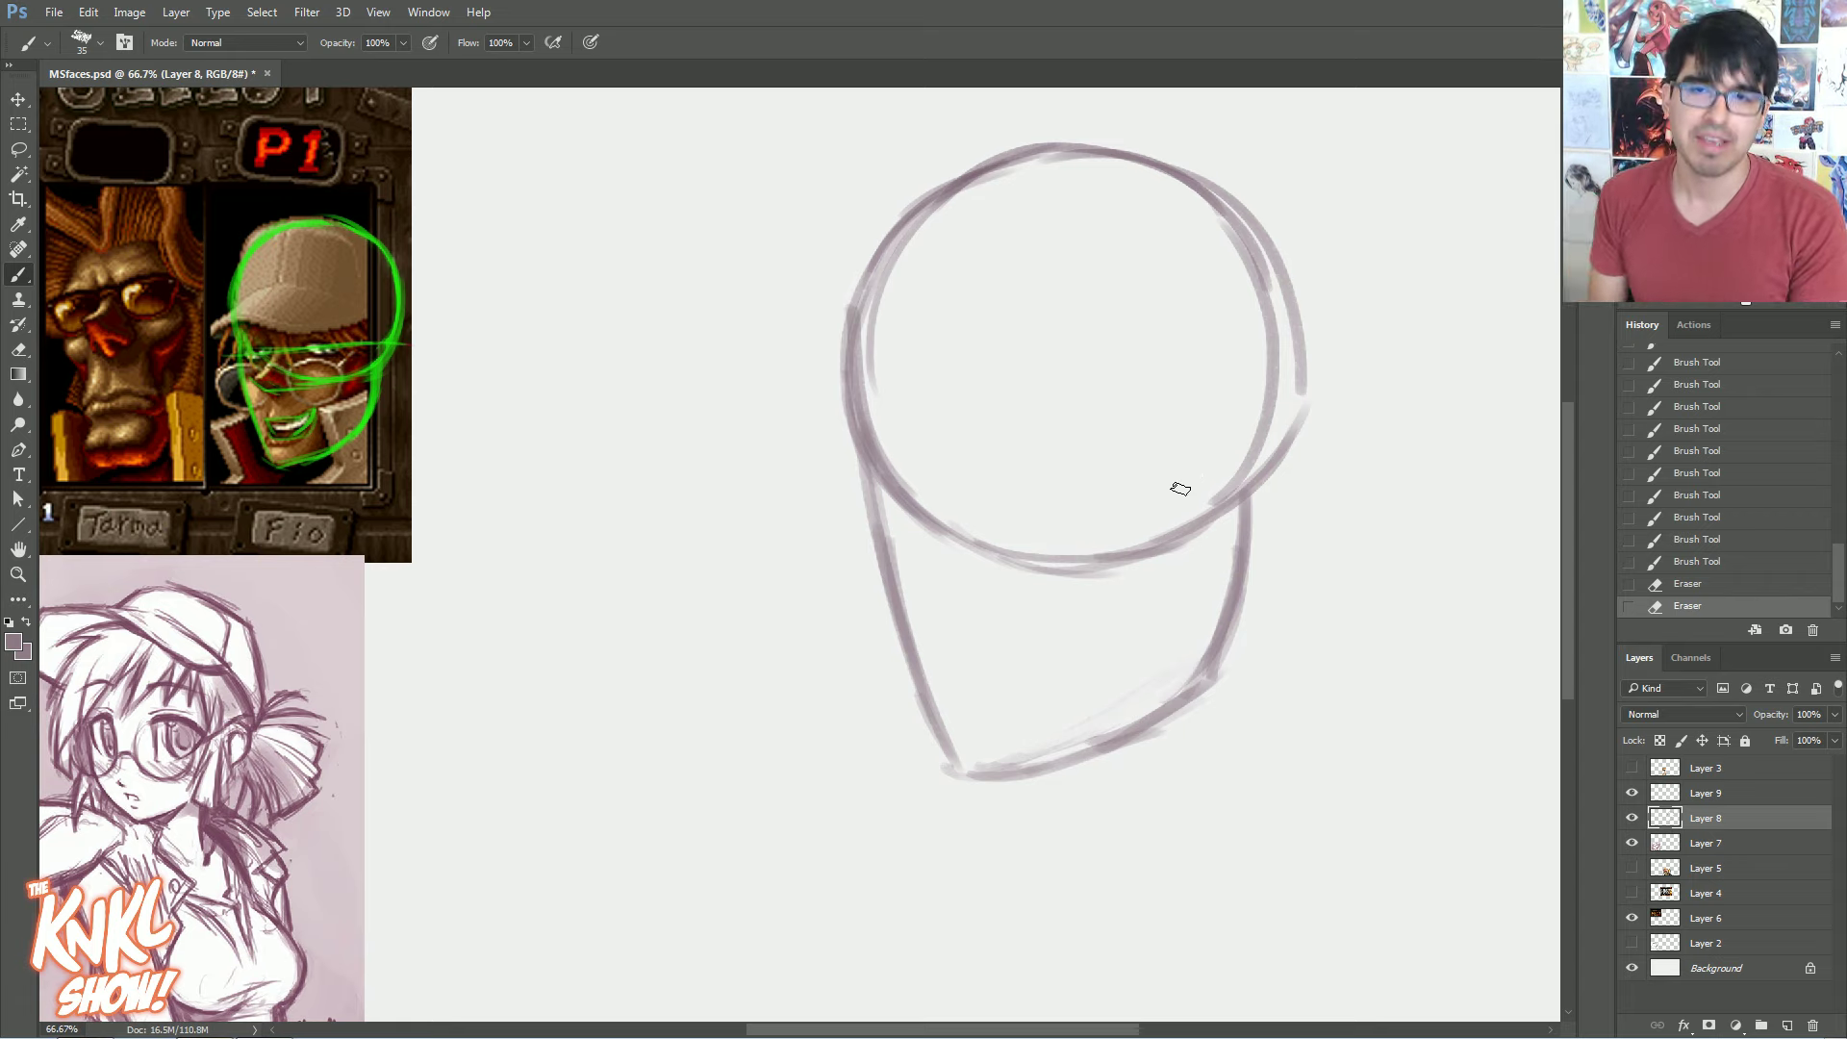
# Soften the large circle's lower right arc and draw a wider outer curve around the back and top of the head
pyautogui.press(']')
pyautogui.moveTo(1167, 546); pyautogui.dragTo(1239, 501)
pyautogui.moveTo(1161, 554); pyautogui.dragTo(1289, 462)
pyautogui.moveTo(1222, 523); pyautogui.dragTo(1314, 340)
pyautogui.moveTo(1310, 440); pyautogui.dragTo(1290, 257)
pyautogui.moveTo(1258, 475); pyautogui.dragTo(1305, 306)
pyautogui.moveTo(1314, 425); pyautogui.dragTo(1239, 188)
pyautogui.moveTo(1310, 315)
pyautogui.mouseDown()
pyautogui.moveTo(1253, 222)
pyautogui.moveTo(1157, 162)
pyautogui.mouseUp()
pyautogui.moveTo(1299, 264); pyautogui.dragTo(1076, 130)
# Lighten the inner duplicate strokes along the right side of the large head circle with the Eraser
pyautogui.moveTo(1220, 195); pyautogui.dragTo(962, 174)
pyautogui.moveTo(1247, 423); pyautogui.dragTo(1257, 379)
pyautogui.moveTo(1272, 460)
pyautogui.mouseDown()
pyautogui.moveTo(1289, 365)
pyautogui.moveTo(1268, 257)
pyautogui.mouseUp()
pyautogui.moveTo(1291, 341); pyautogui.dragTo(1214, 200)
pyautogui.moveTo(1276, 462); pyautogui.dragTo(1216, 491)
pyautogui.moveTo(1276, 430); pyautogui.dragTo(1205, 479)
# Sketch the nose on the large head, from its underside up the bridge and into the brow curve
pyautogui.press('[')
pyautogui.moveTo(1000, 587); pyautogui.dragTo(931, 570)
pyautogui.moveTo(962, 589); pyautogui.dragTo(920, 558)
pyautogui.moveTo(920, 556); pyautogui.dragTo(972, 595)
pyautogui.moveTo(920, 556)
pyautogui.mouseDown()
pyautogui.moveTo(964, 591)
pyautogui.moveTo(938, 577)
pyautogui.mouseUp()
pyautogui.press('[')
pyautogui.moveTo(916, 551)
pyautogui.mouseDown()
pyautogui.moveTo(962, 591)
pyautogui.moveTo(989, 434)
pyautogui.mouseUp()
pyautogui.moveTo(948, 520); pyautogui.dragTo(986, 428)
pyautogui.moveTo(972, 496); pyautogui.dragTo(977, 410)
pyautogui.moveTo(989, 454); pyautogui.dragTo(932, 384)
# Erase the leftover circle arc beside the nose and add a short dark nostril stroke
pyautogui.moveTo(981, 467); pyautogui.dragTo(962, 532)
pyautogui.moveTo(1008, 472)
pyautogui.mouseDown()
pyautogui.moveTo(953, 546)
pyautogui.moveTo(990, 501)
pyautogui.moveTo(971, 528)
pyautogui.mouseUp()
pyautogui.moveTo(1003, 445); pyautogui.dragTo(997, 395)
pyautogui.moveTo(985, 548)
pyautogui.mouseDown()
pyautogui.moveTo(1087, 557)
pyautogui.moveTo(1171, 503)
pyautogui.moveTo(1185, 529)
pyautogui.moveTo(1199, 503)
pyautogui.moveTo(1151, 519)
pyautogui.mouseUp()
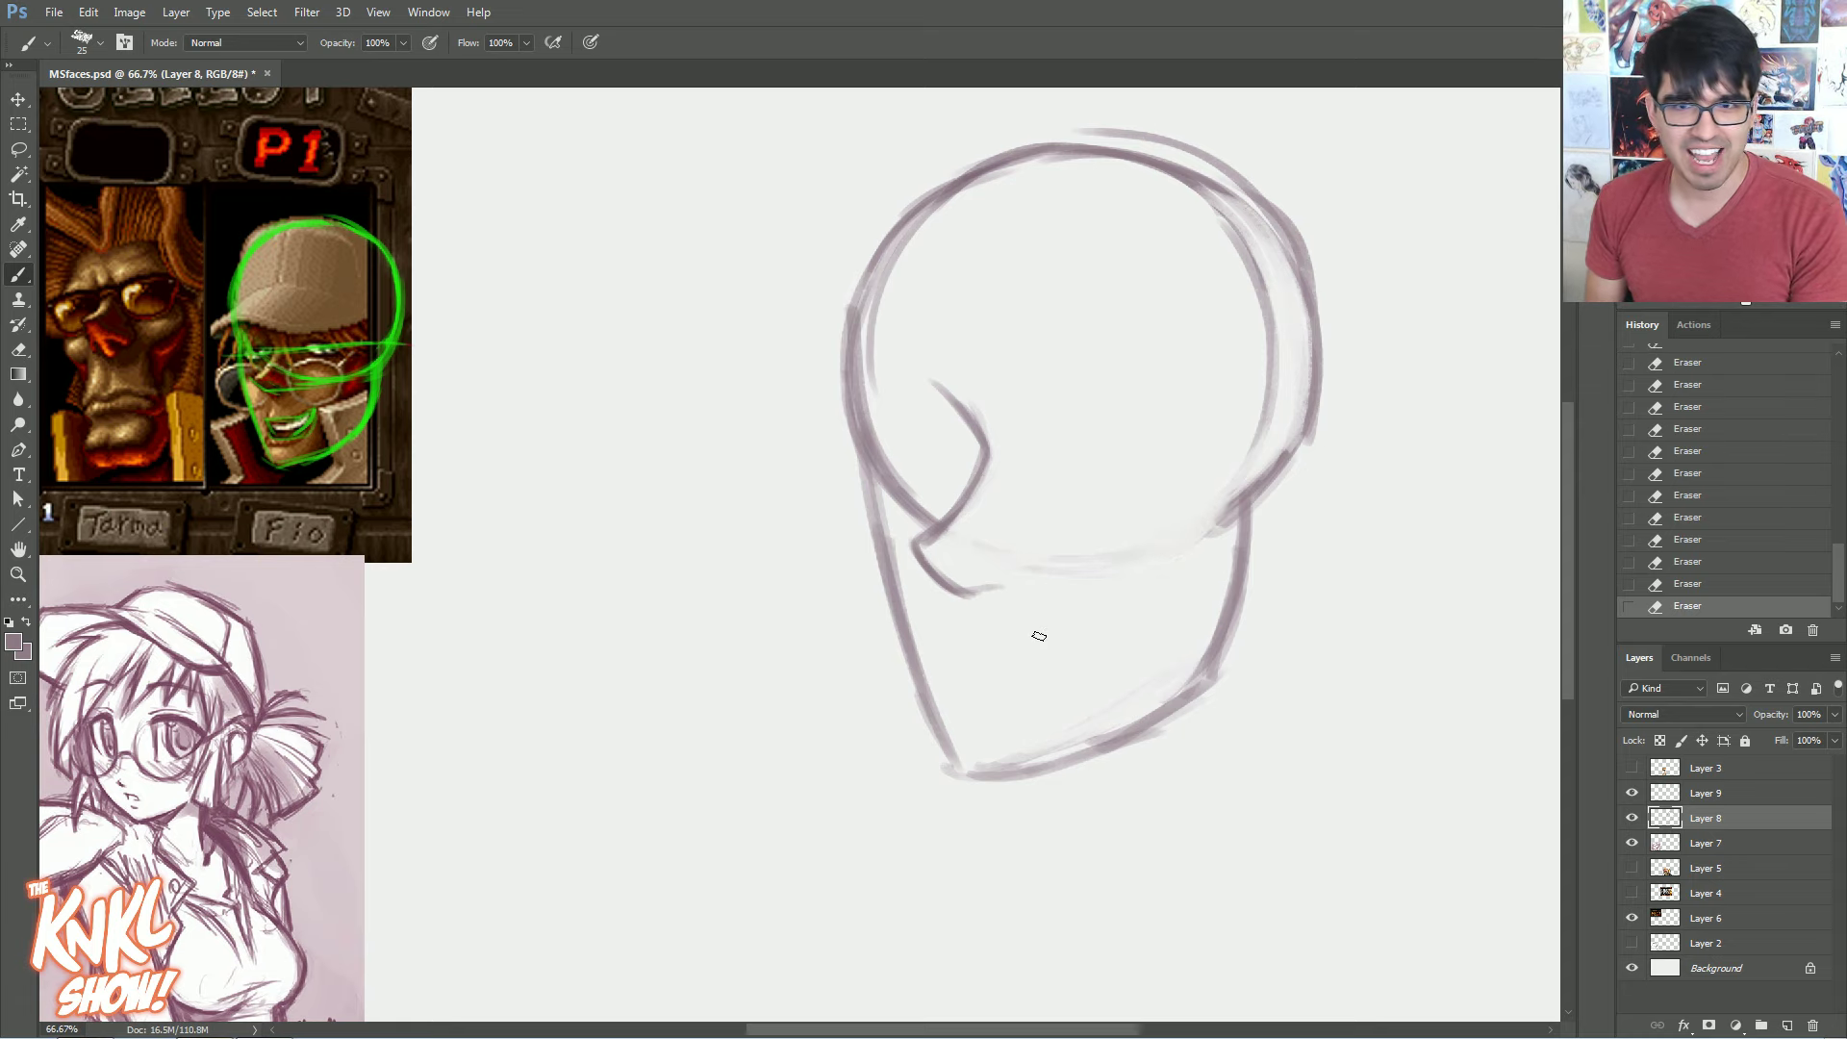
pyautogui.moveTo(981, 584); pyautogui.dragTo(1023, 575)
pyautogui.moveTo(974, 582); pyautogui.dragTo(1027, 576)
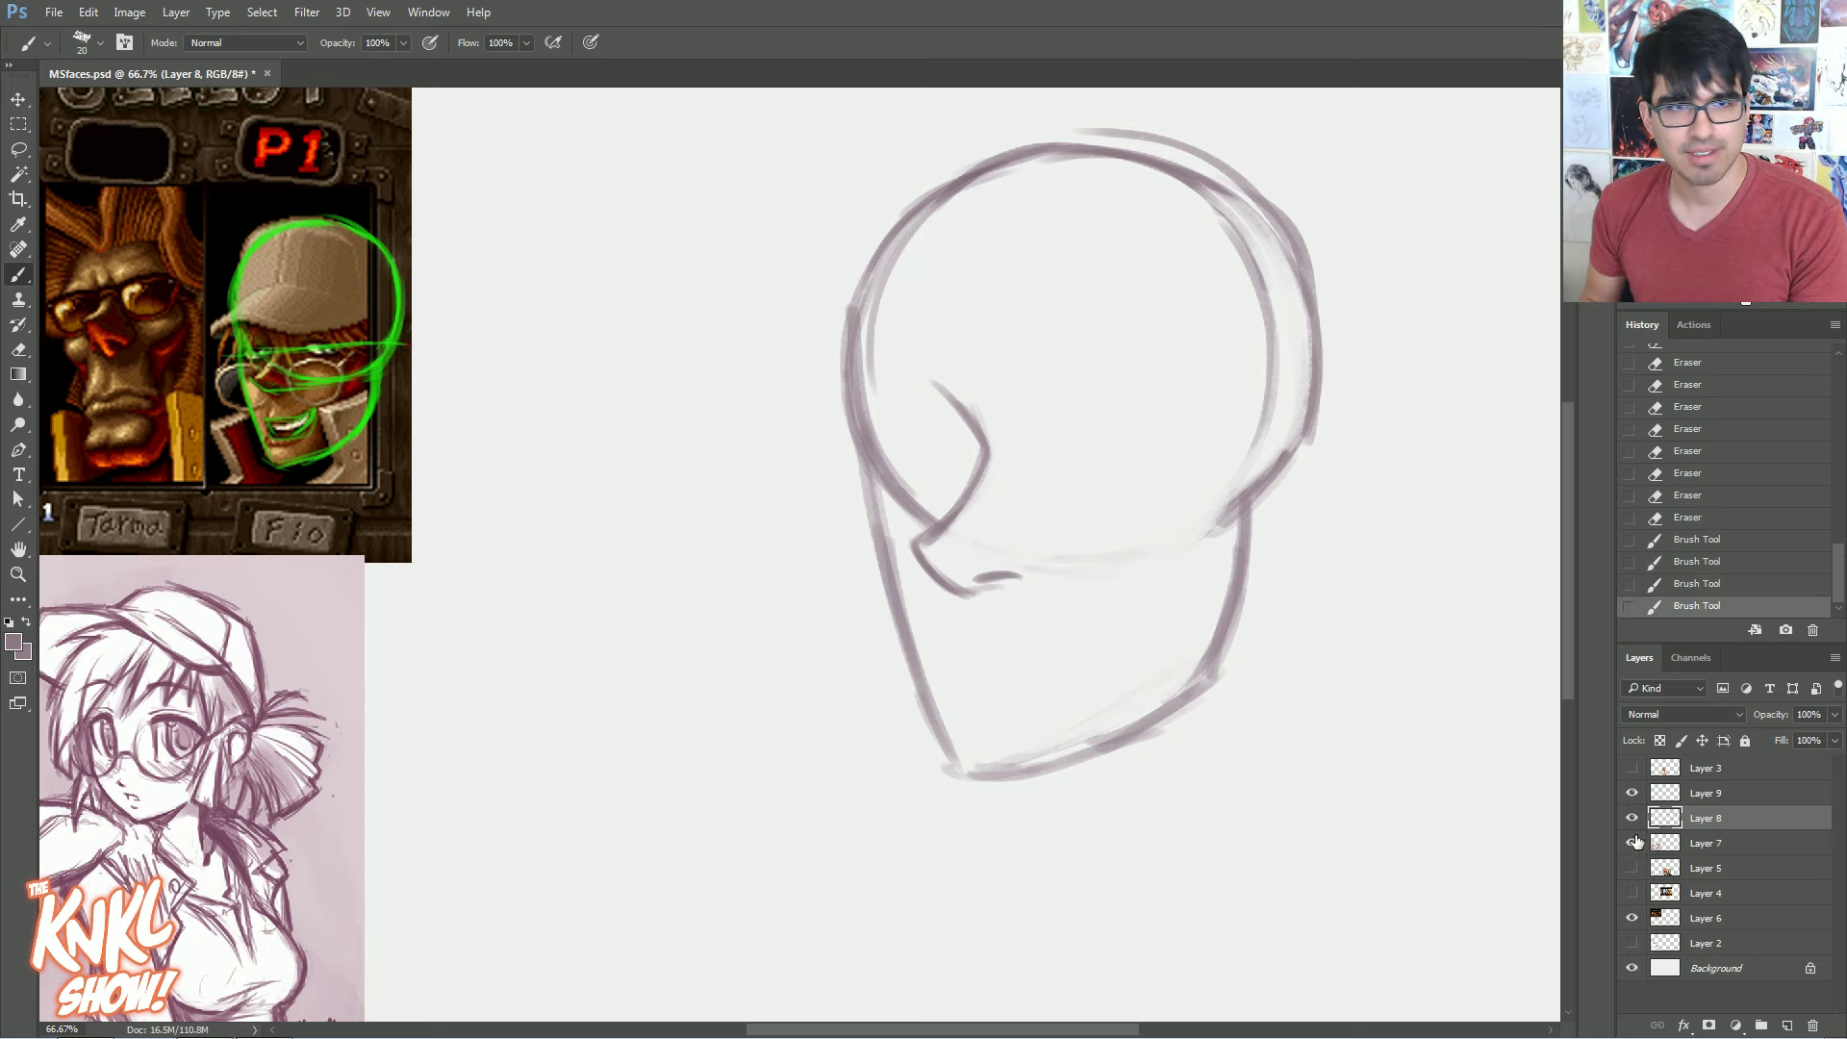
# Move Layer 9's green head construction off Fio's portrait onto the blank canvas beside it
pyautogui.click(1632, 793)
pyautogui.click(1669, 804)
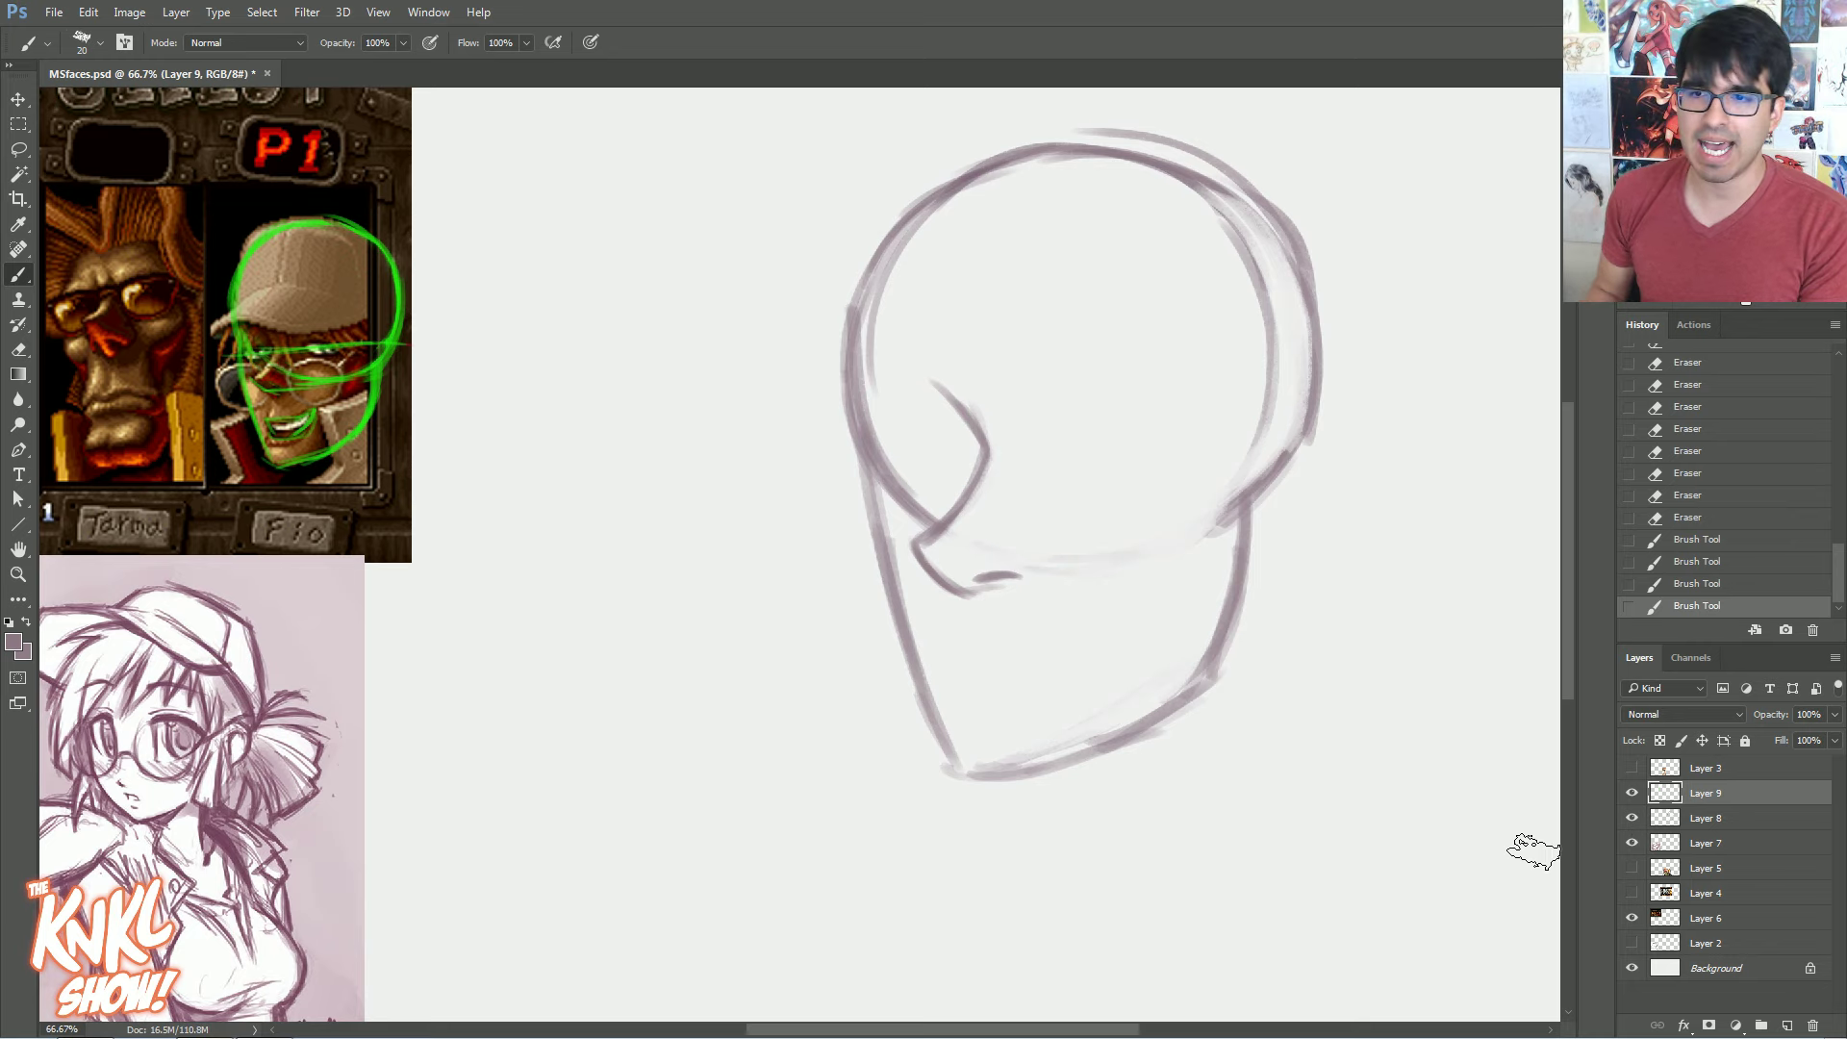
pyautogui.click(19, 100)
pyautogui.moveTo(344, 385)
pyautogui.mouseDown()
pyautogui.moveTo(551, 368)
pyautogui.moveTo(537, 356)
pyautogui.mouseUp()
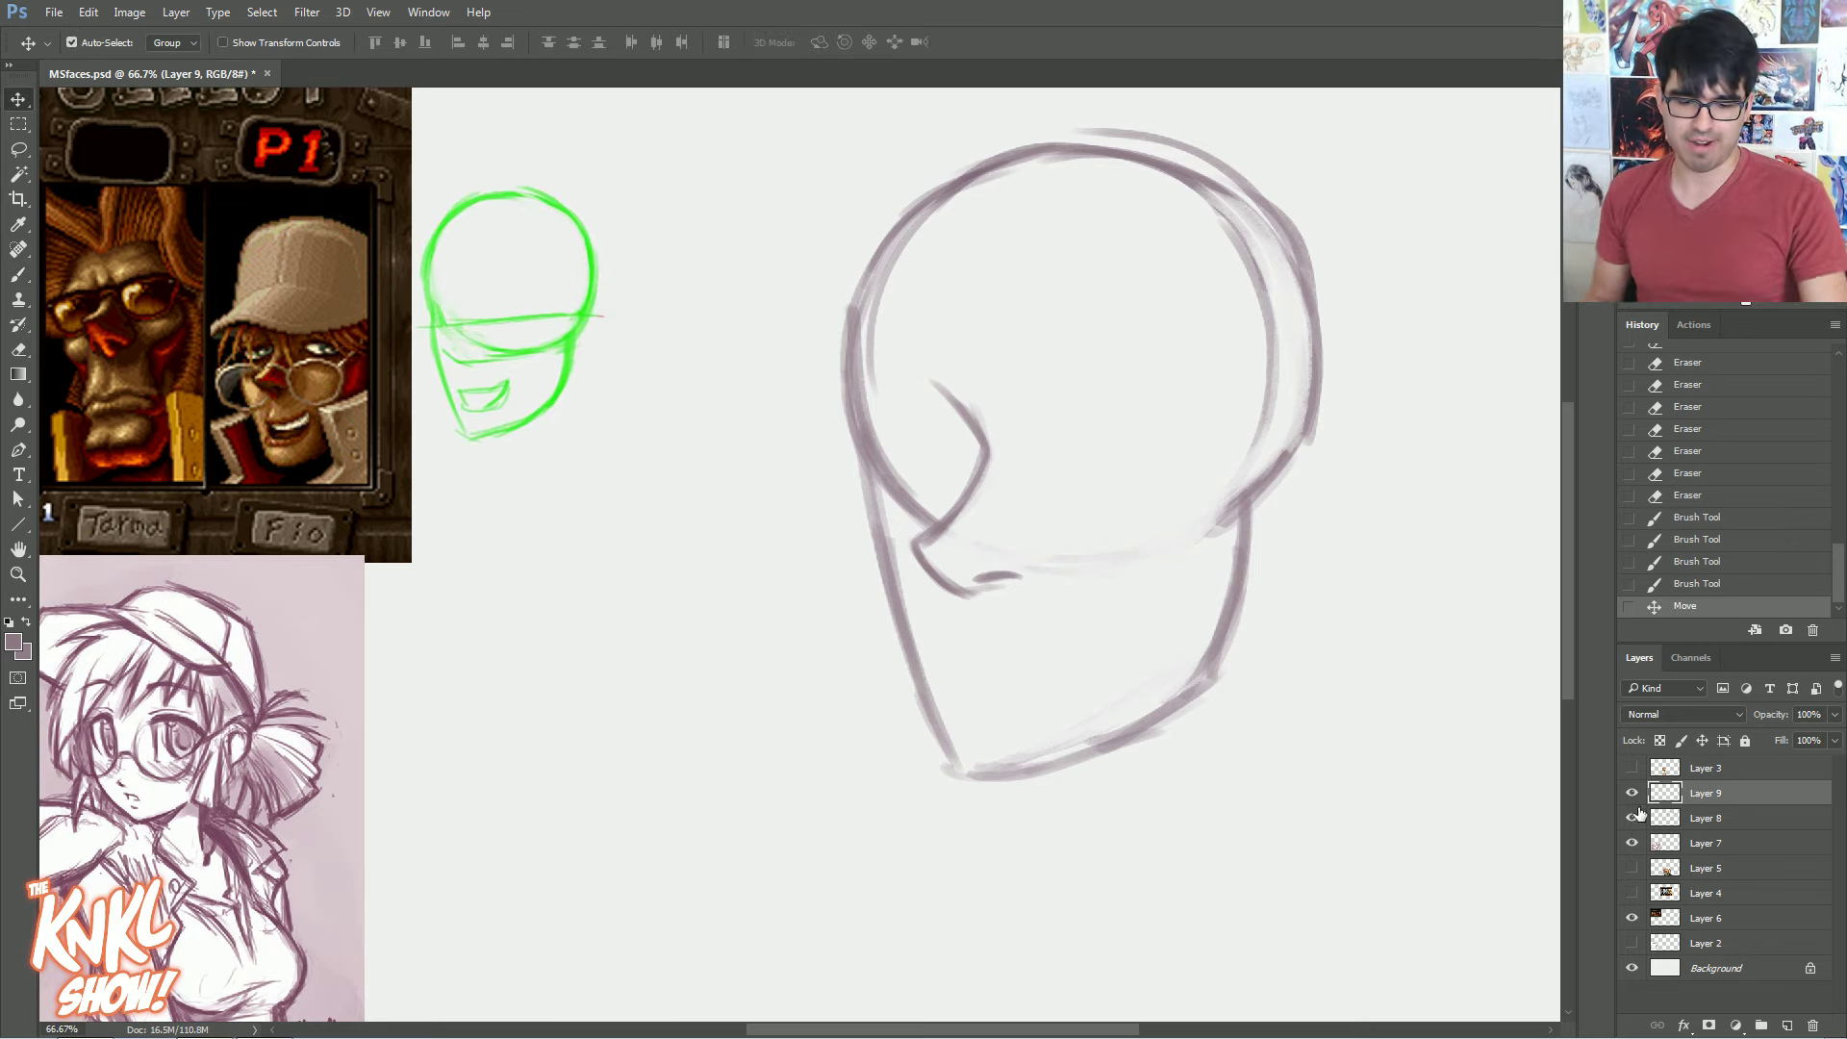
# Shift the small head construction from green to a darker blue with Hue/Saturation
pyautogui.hotkey('ctrl', 'u')
pyautogui.moveTo(1554, 545); pyautogui.dragTo(1586, 546)
pyautogui.moveTo(1553, 636); pyautogui.dragTo(1523, 636)
pyautogui.moveTo(1596, 549)
pyautogui.mouseDown()
pyautogui.moveTo(1622, 545)
pyautogui.moveTo(1606, 545)
pyautogui.mouseUp()
pyautogui.click(1744, 456)
# Check which sketch Layer 8 holds by toggling its visibility, and make that layer active
pyautogui.click(1633, 818)
pyautogui.click(1633, 818)
pyautogui.click(1709, 818)
pyautogui.click(1632, 819)
pyautogui.click(1633, 818)
# Reduce the brush to 20 px and sketch a short curved eye line right of the nose on the large head
pyautogui.press('b')
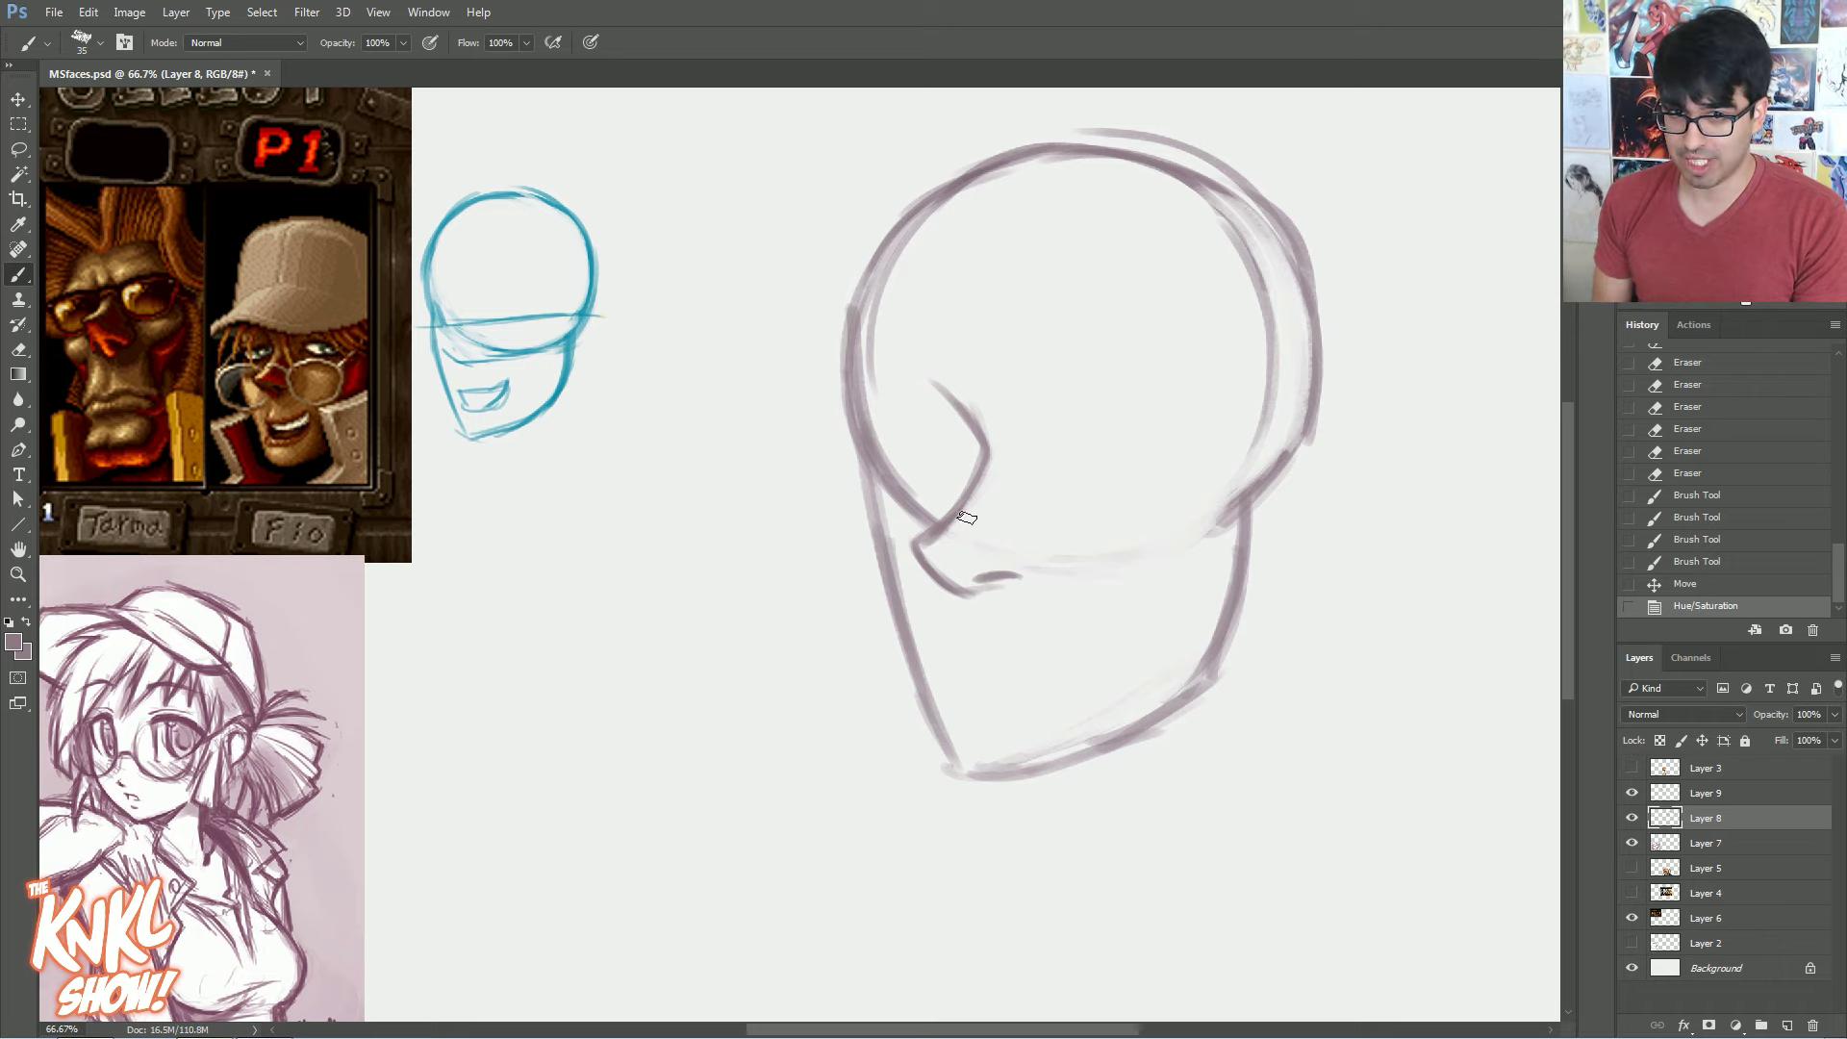
pyautogui.press('[')
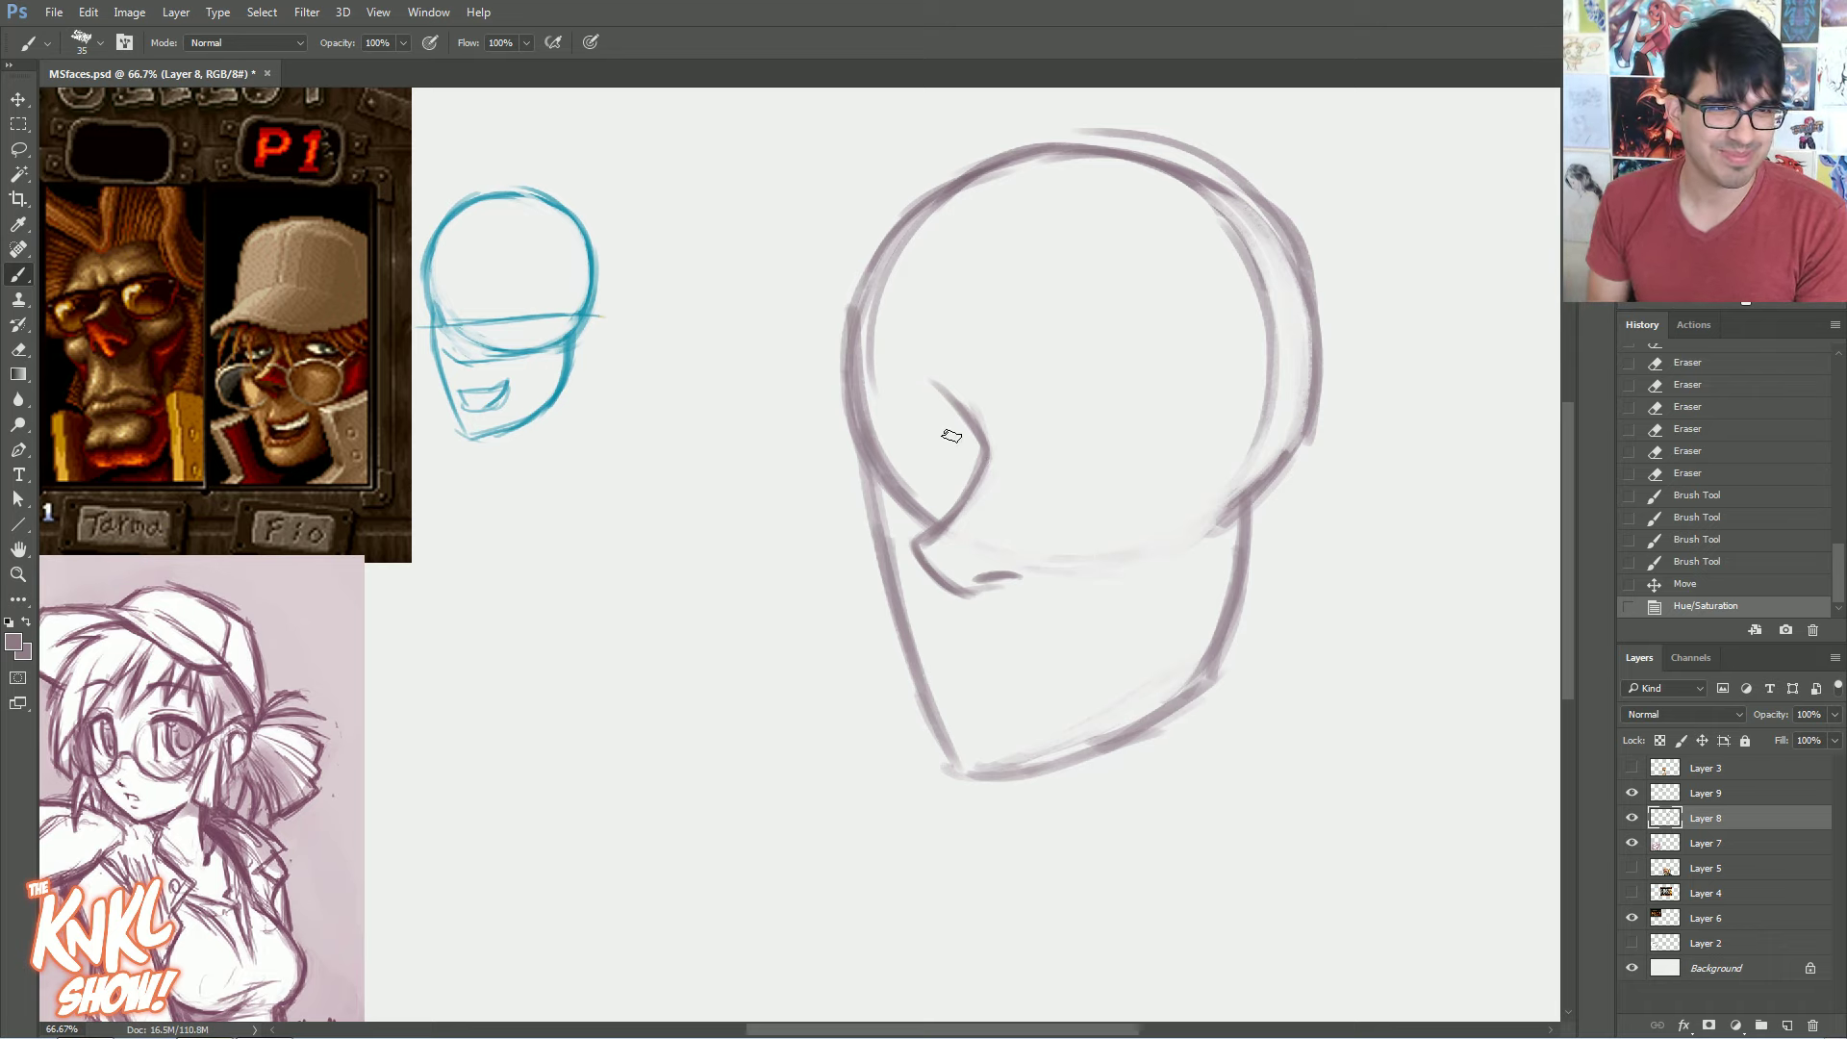
pyautogui.press('[')
pyautogui.click(267, 414)
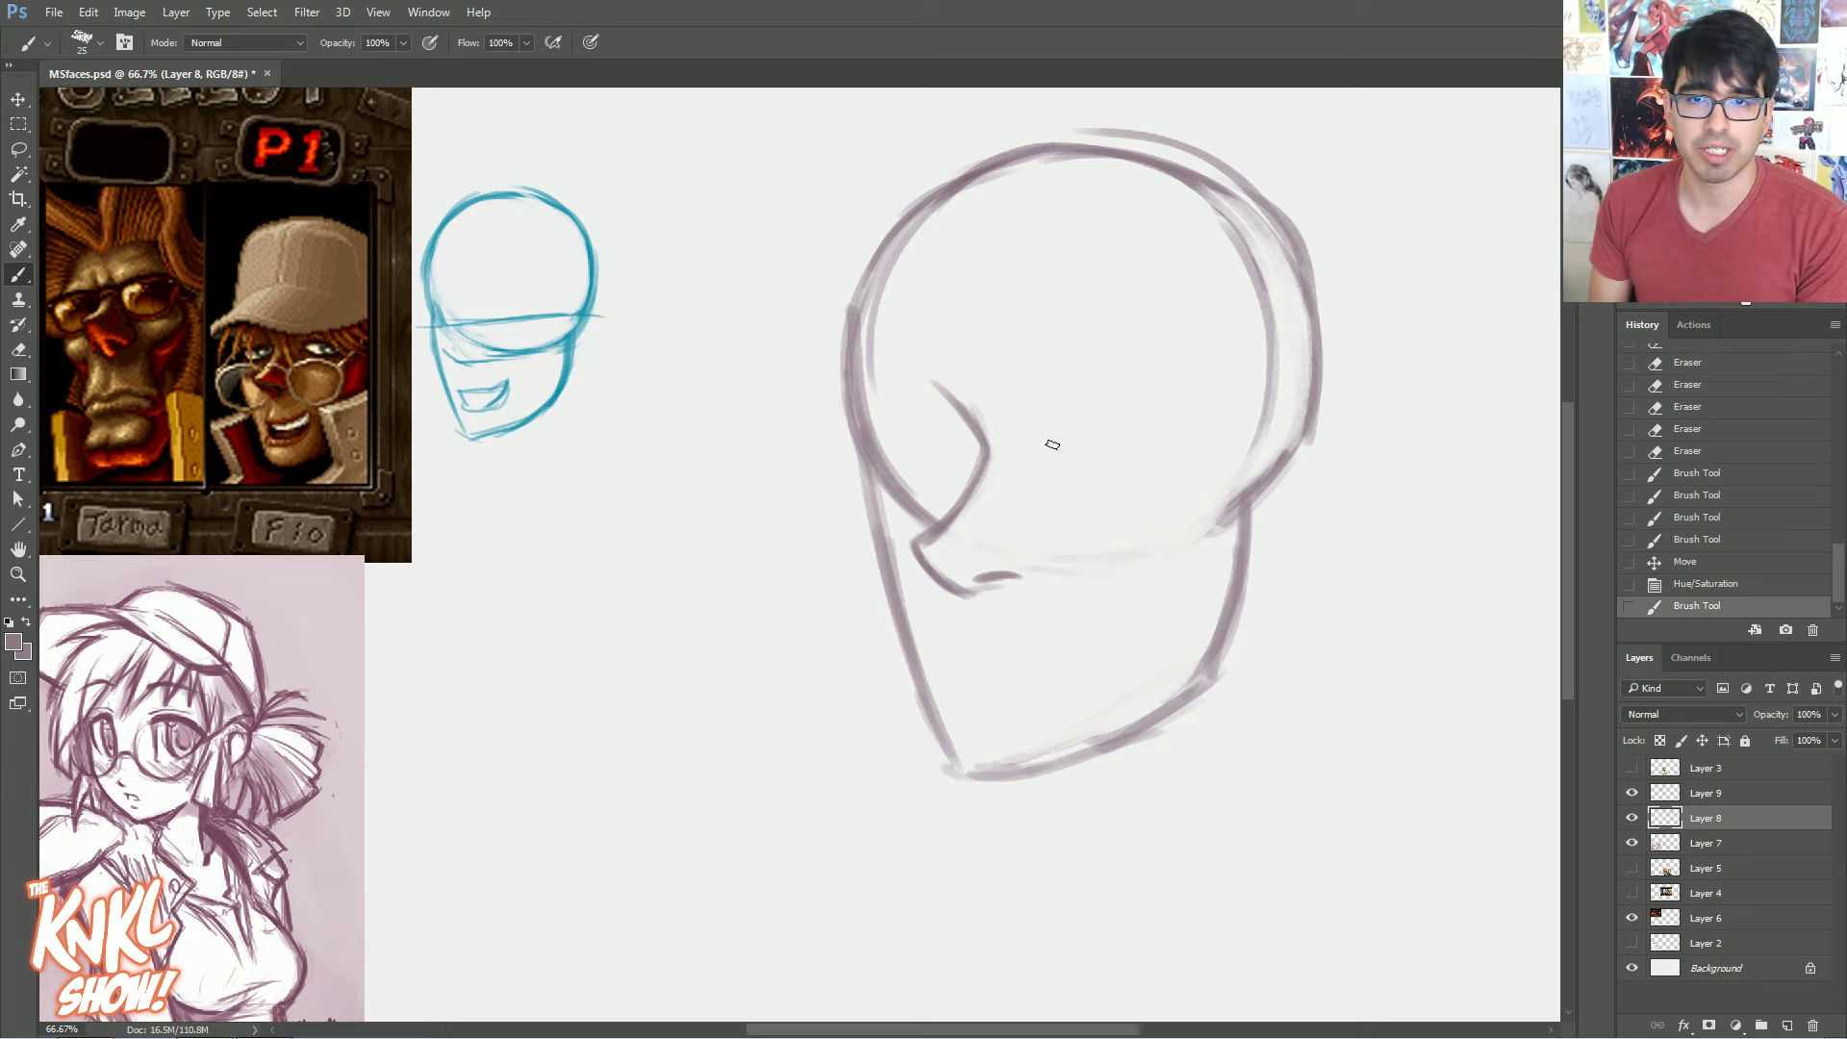
pyautogui.press('[')
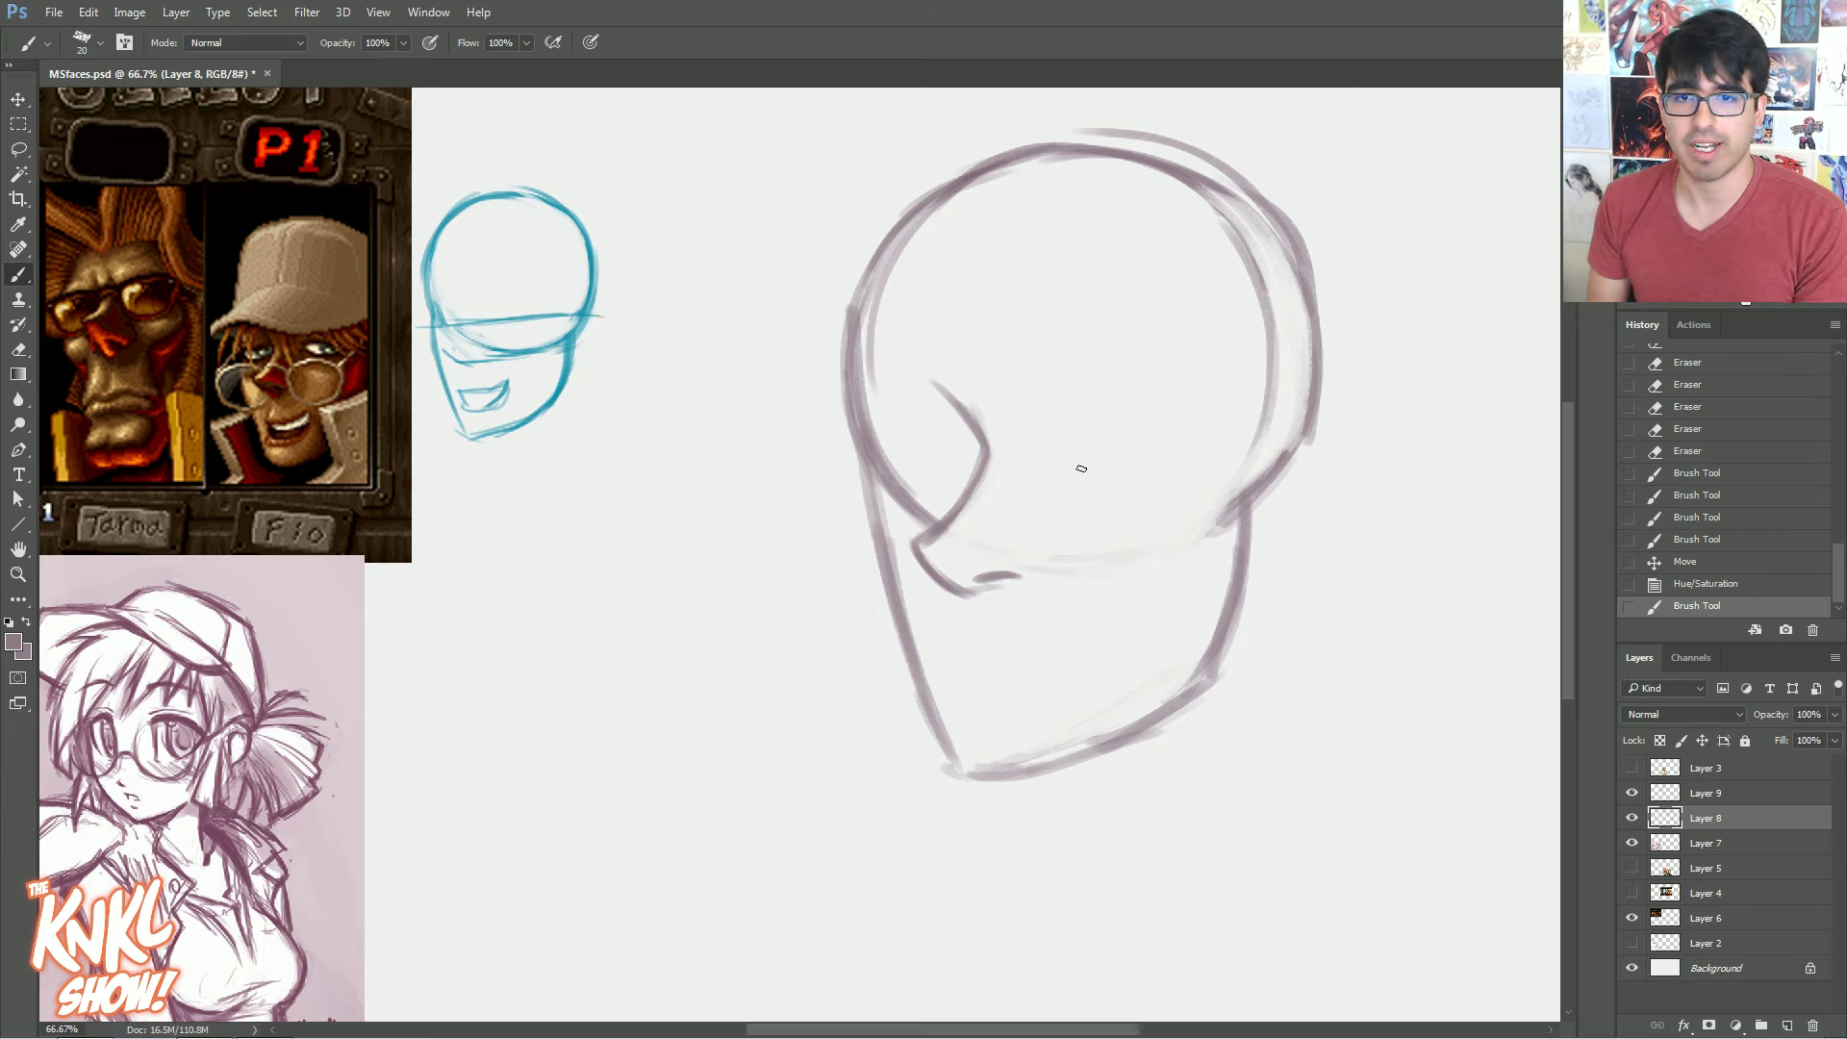
pyautogui.moveTo(1075, 455); pyautogui.dragTo(1105, 428)
pyautogui.moveTo(1082, 439); pyautogui.dragTo(1121, 422)
pyautogui.moveTo(1089, 435); pyautogui.dragTo(1134, 419)
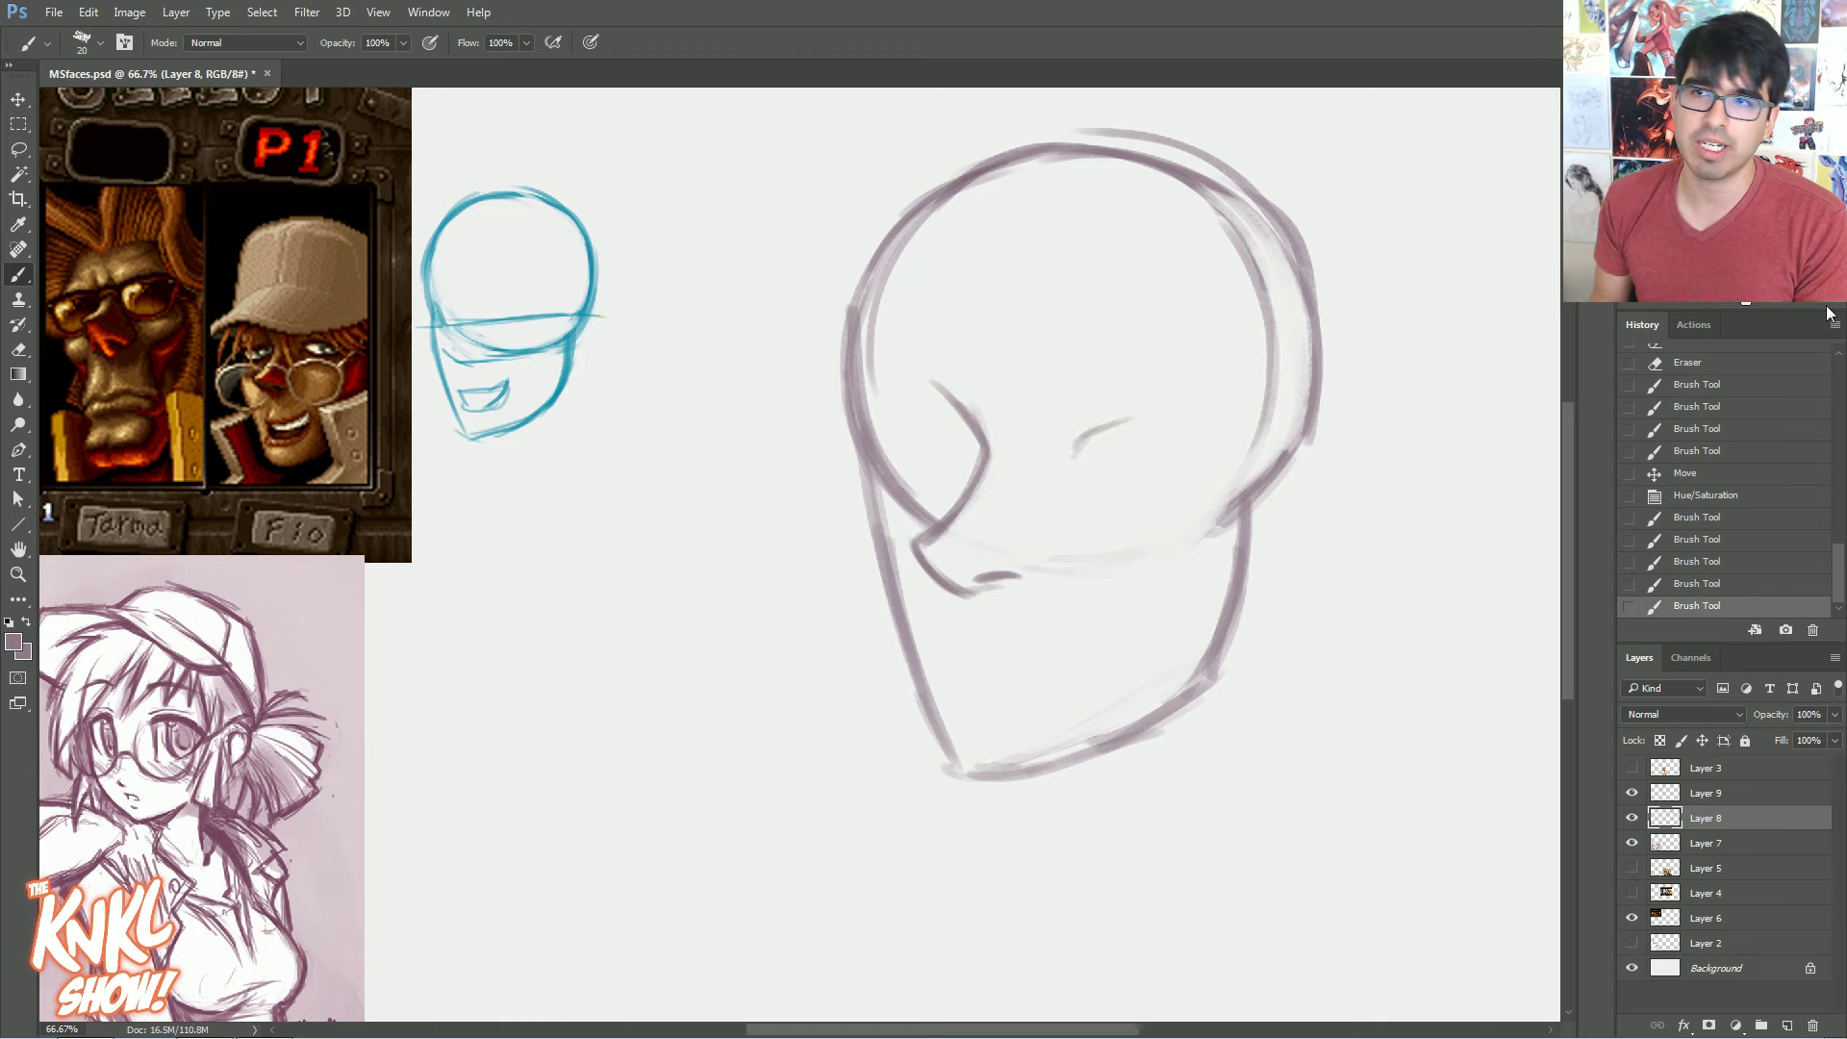
# Set the foreground colour to a bright turquoise green
pyautogui.hotkey('ctrl', '+')
pyautogui.hotkey('ctrl', '+')
pyautogui.moveTo(241, 241)
pyautogui.mouseDown()
pyautogui.moveTo(969, 722)
pyautogui.moveTo(1510, 860)
pyautogui.mouseUp()
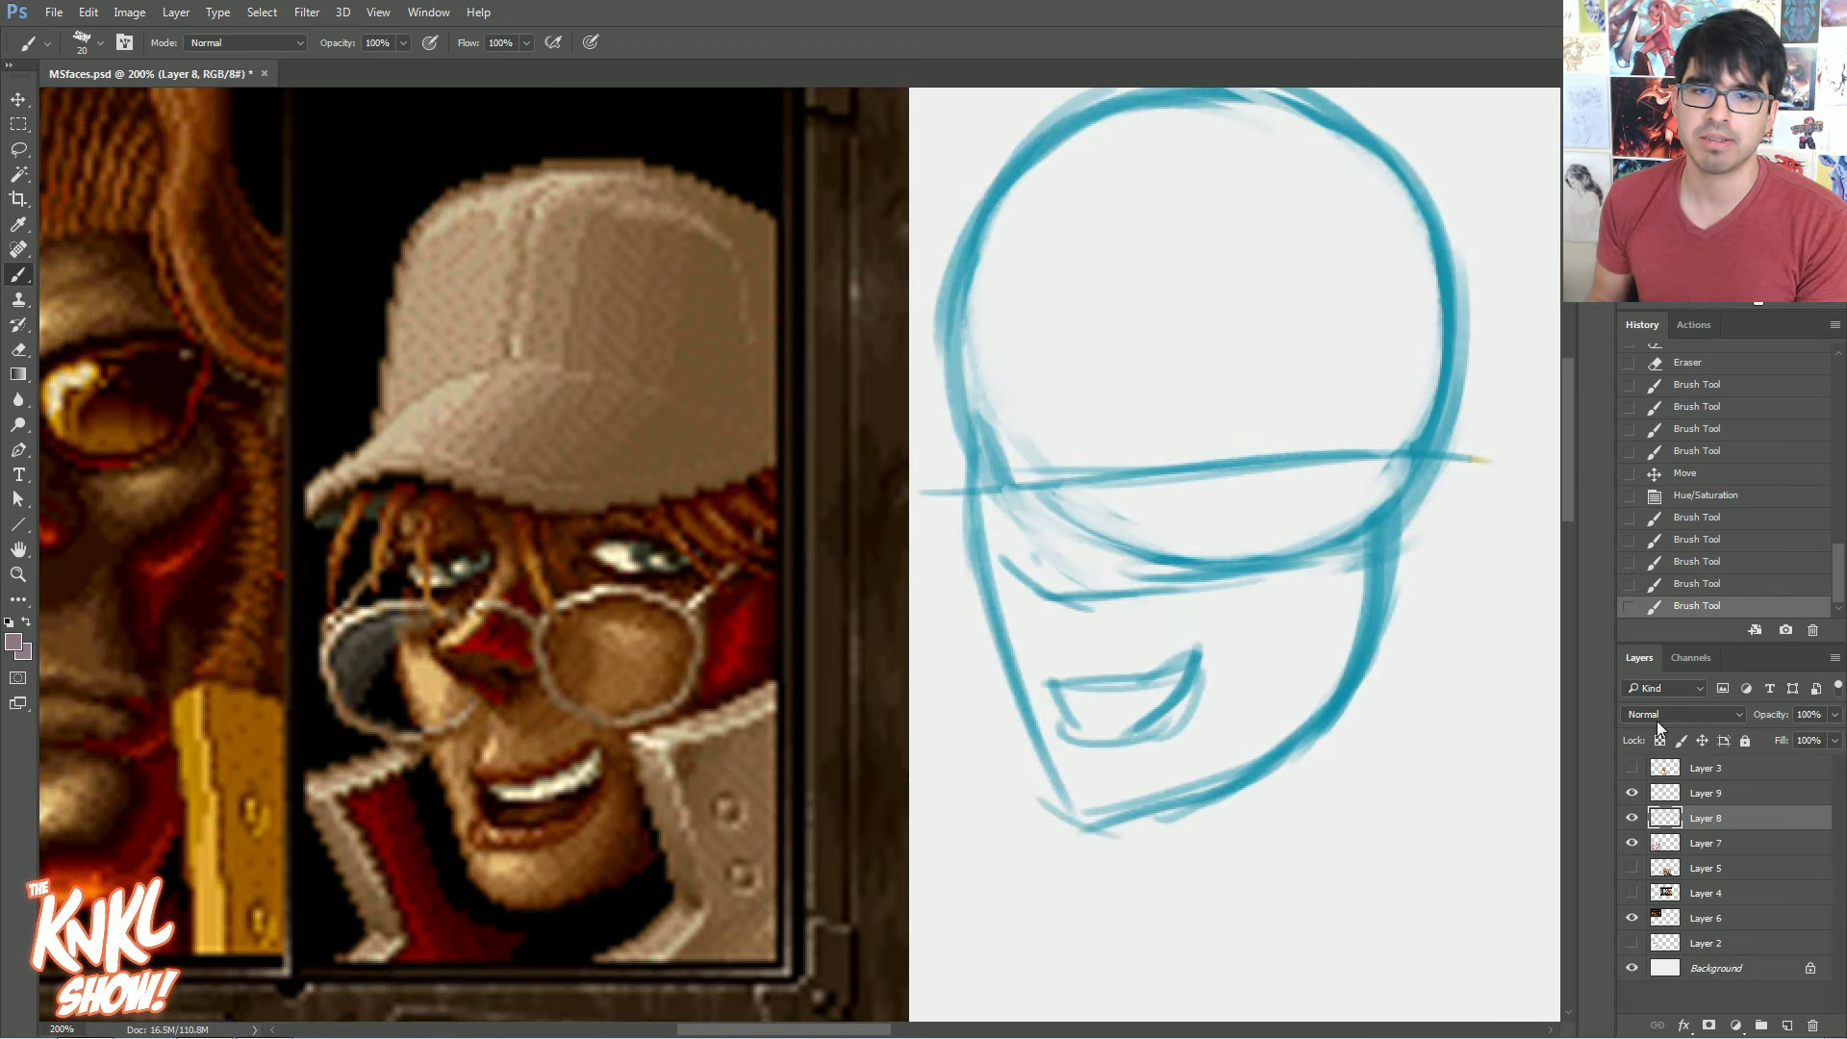
pyautogui.hotkey('ctrl', '-')
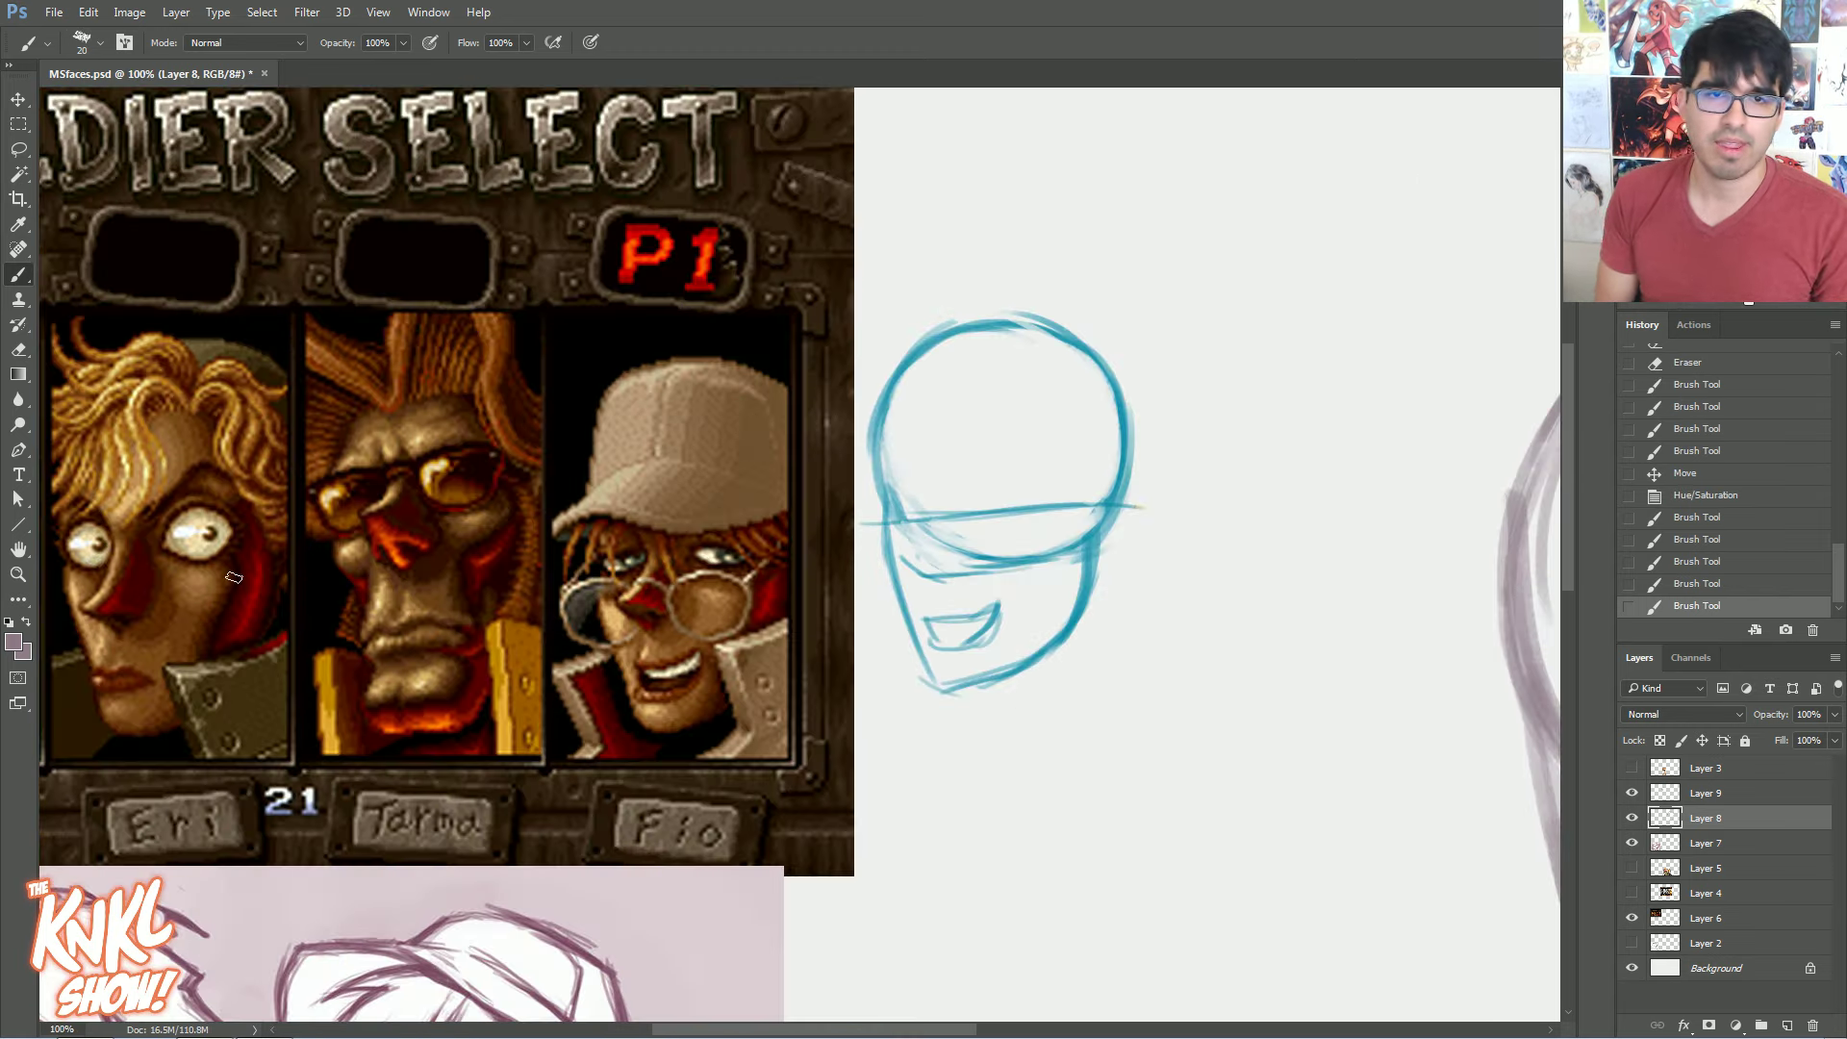
pyautogui.click(14, 644)
pyautogui.moveTo(1322, 745); pyautogui.dragTo(1316, 766)
pyautogui.click(1256, 616)
pyautogui.moveTo(1256, 616); pyautogui.dragTo(1257, 647)
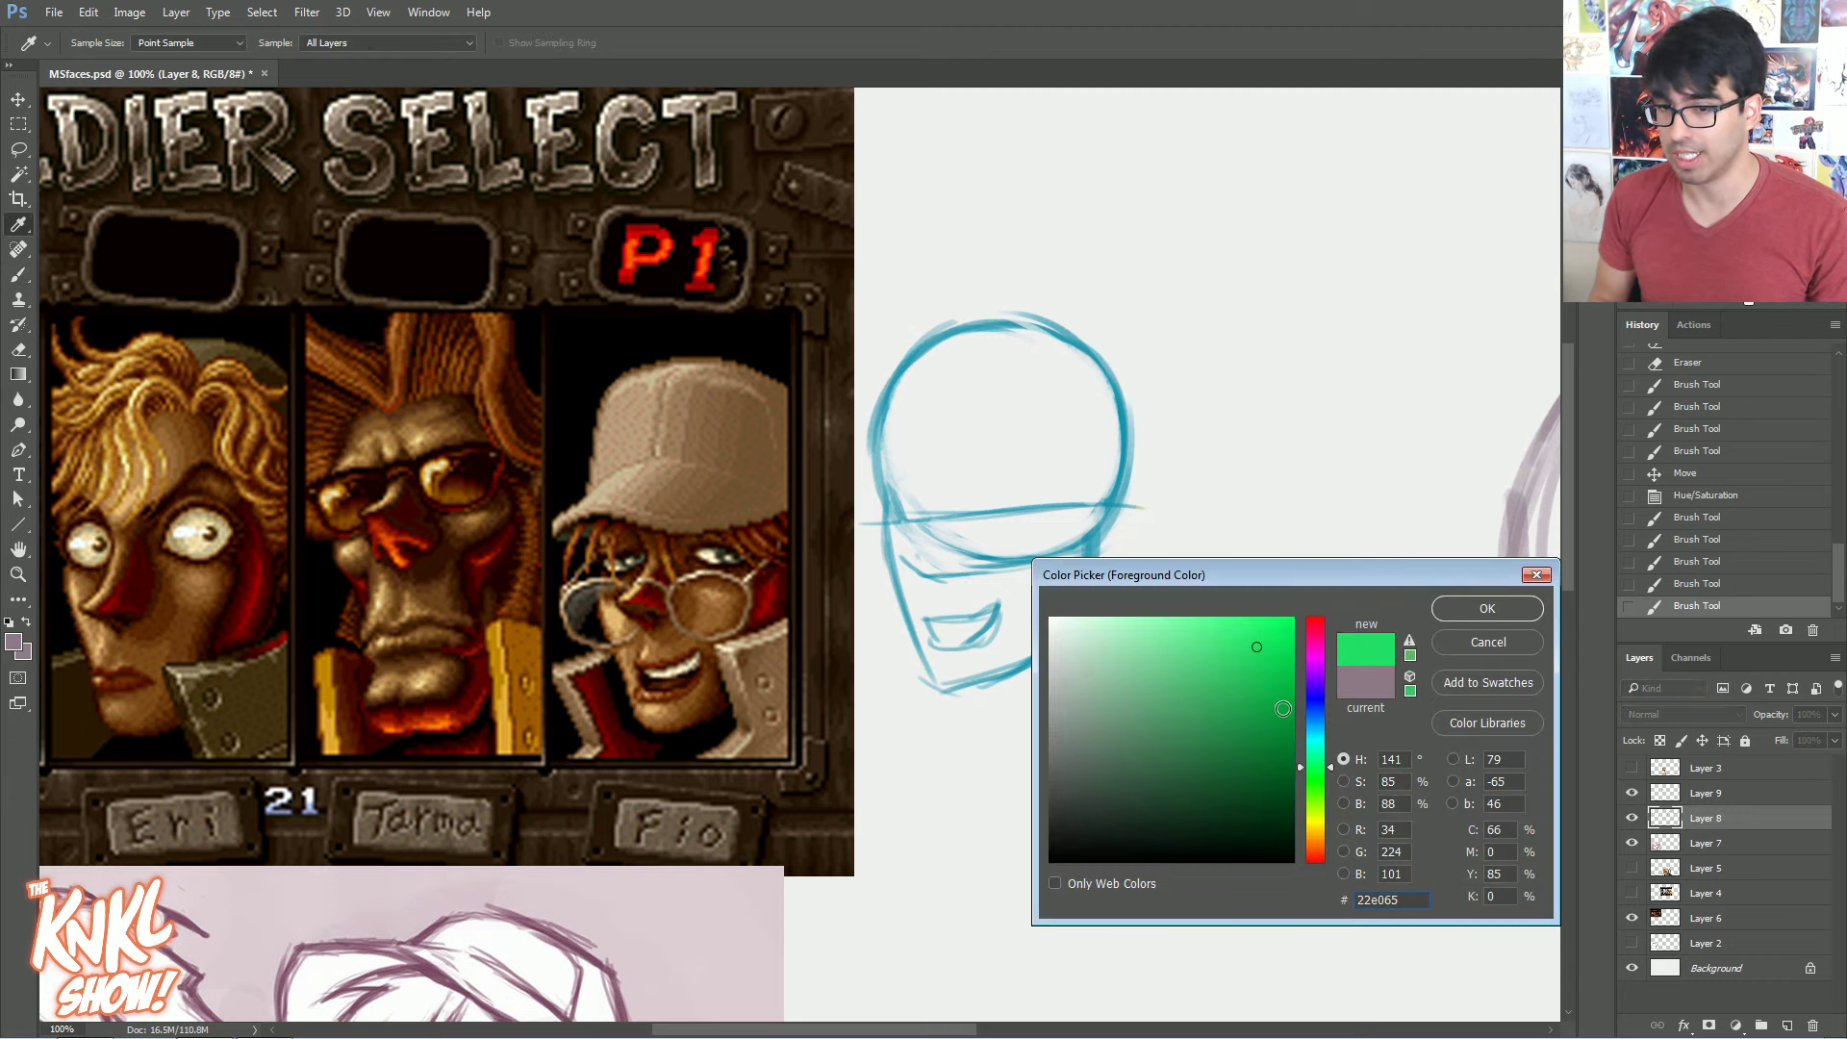
pyautogui.moveTo(1312, 758); pyautogui.dragTo(1314, 753)
pyautogui.click(1472, 616)
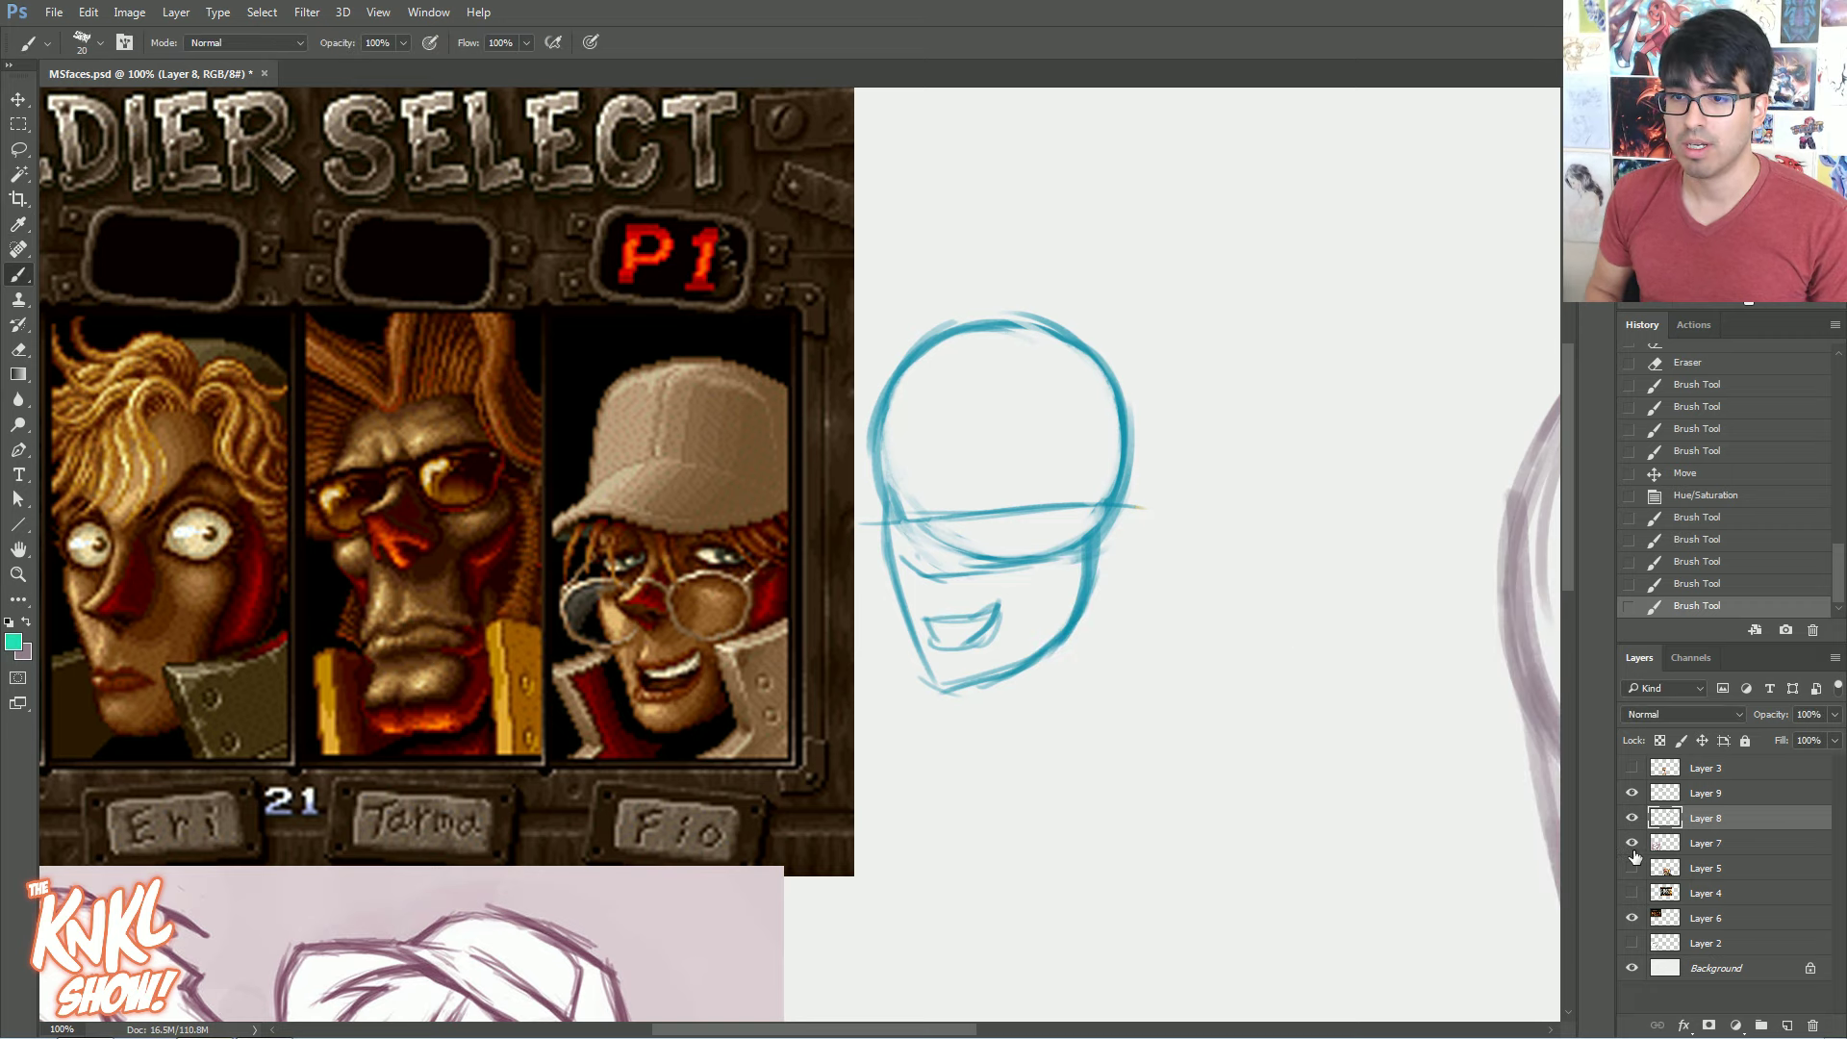
# Make Layer 9 active and set the foreground colour to a teal blue with a hue of 184°
pyautogui.click(1672, 795)
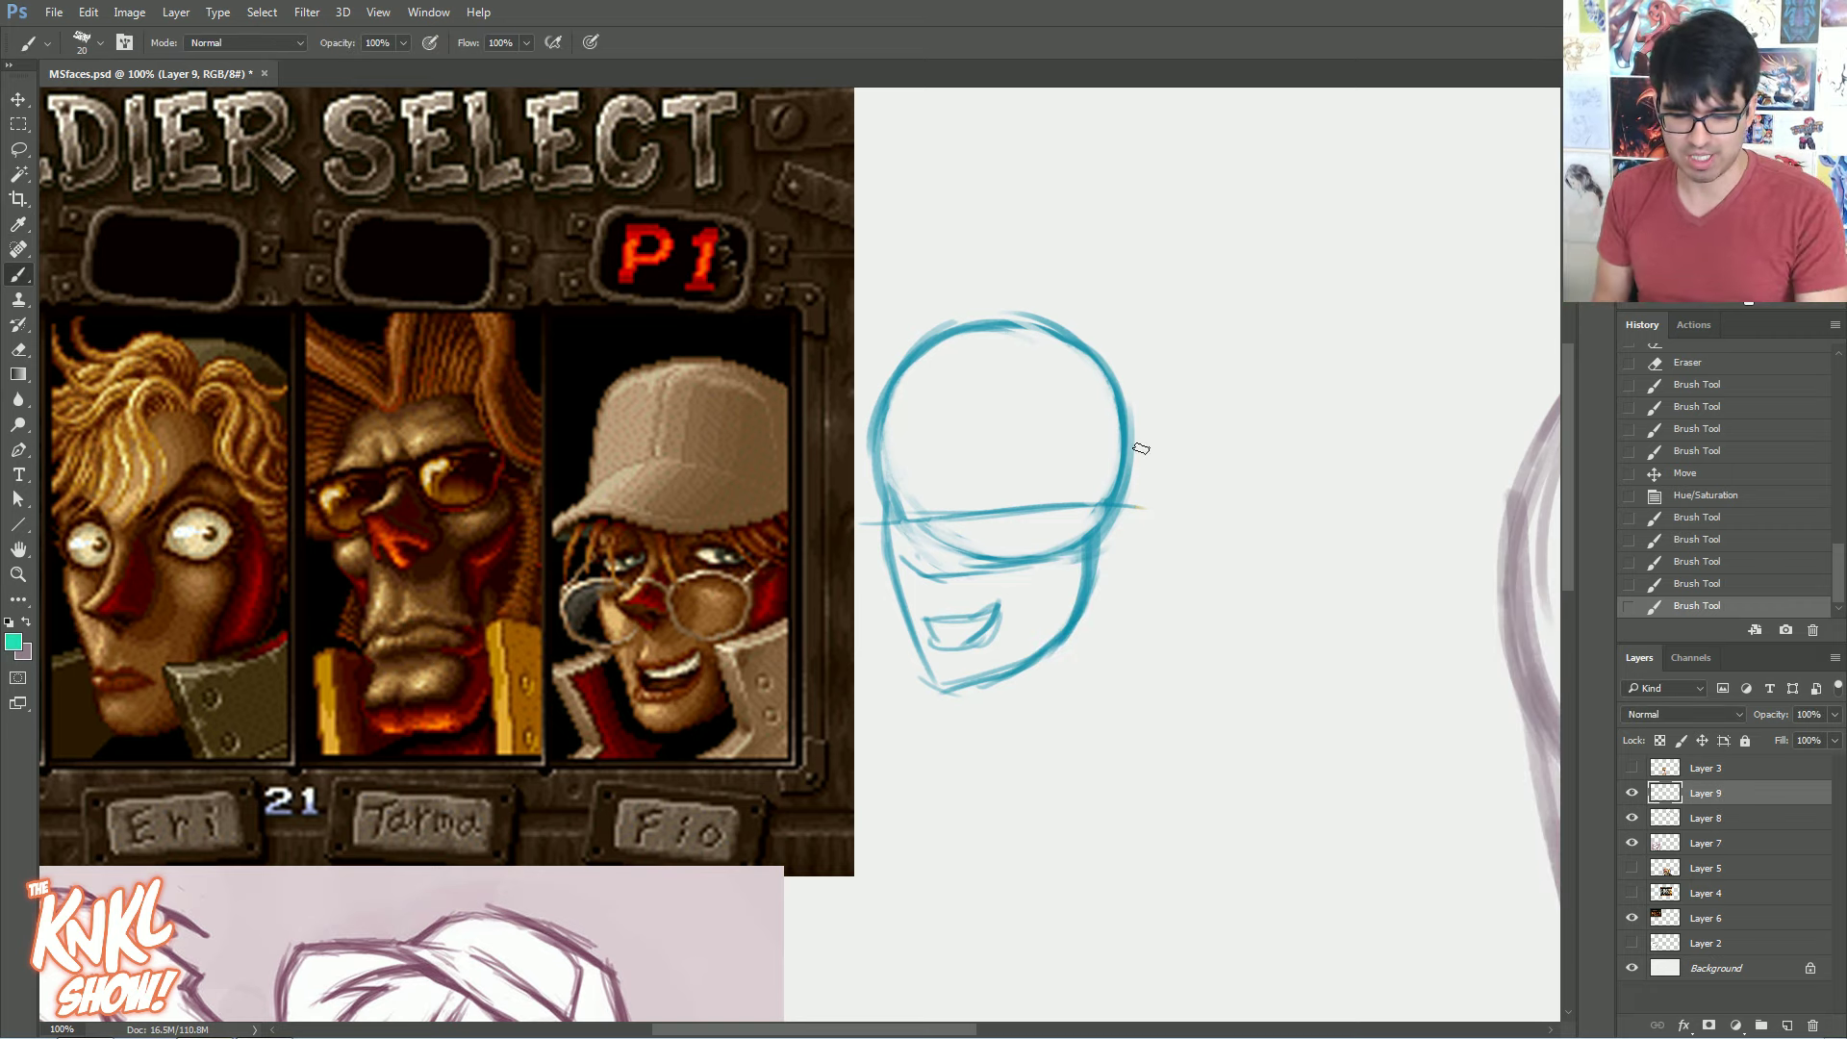
pyautogui.moveTo(1367, 829); pyautogui.dragTo(1056, 749)
pyautogui.press(']')
pyautogui.hotkey('ctrl', '-')
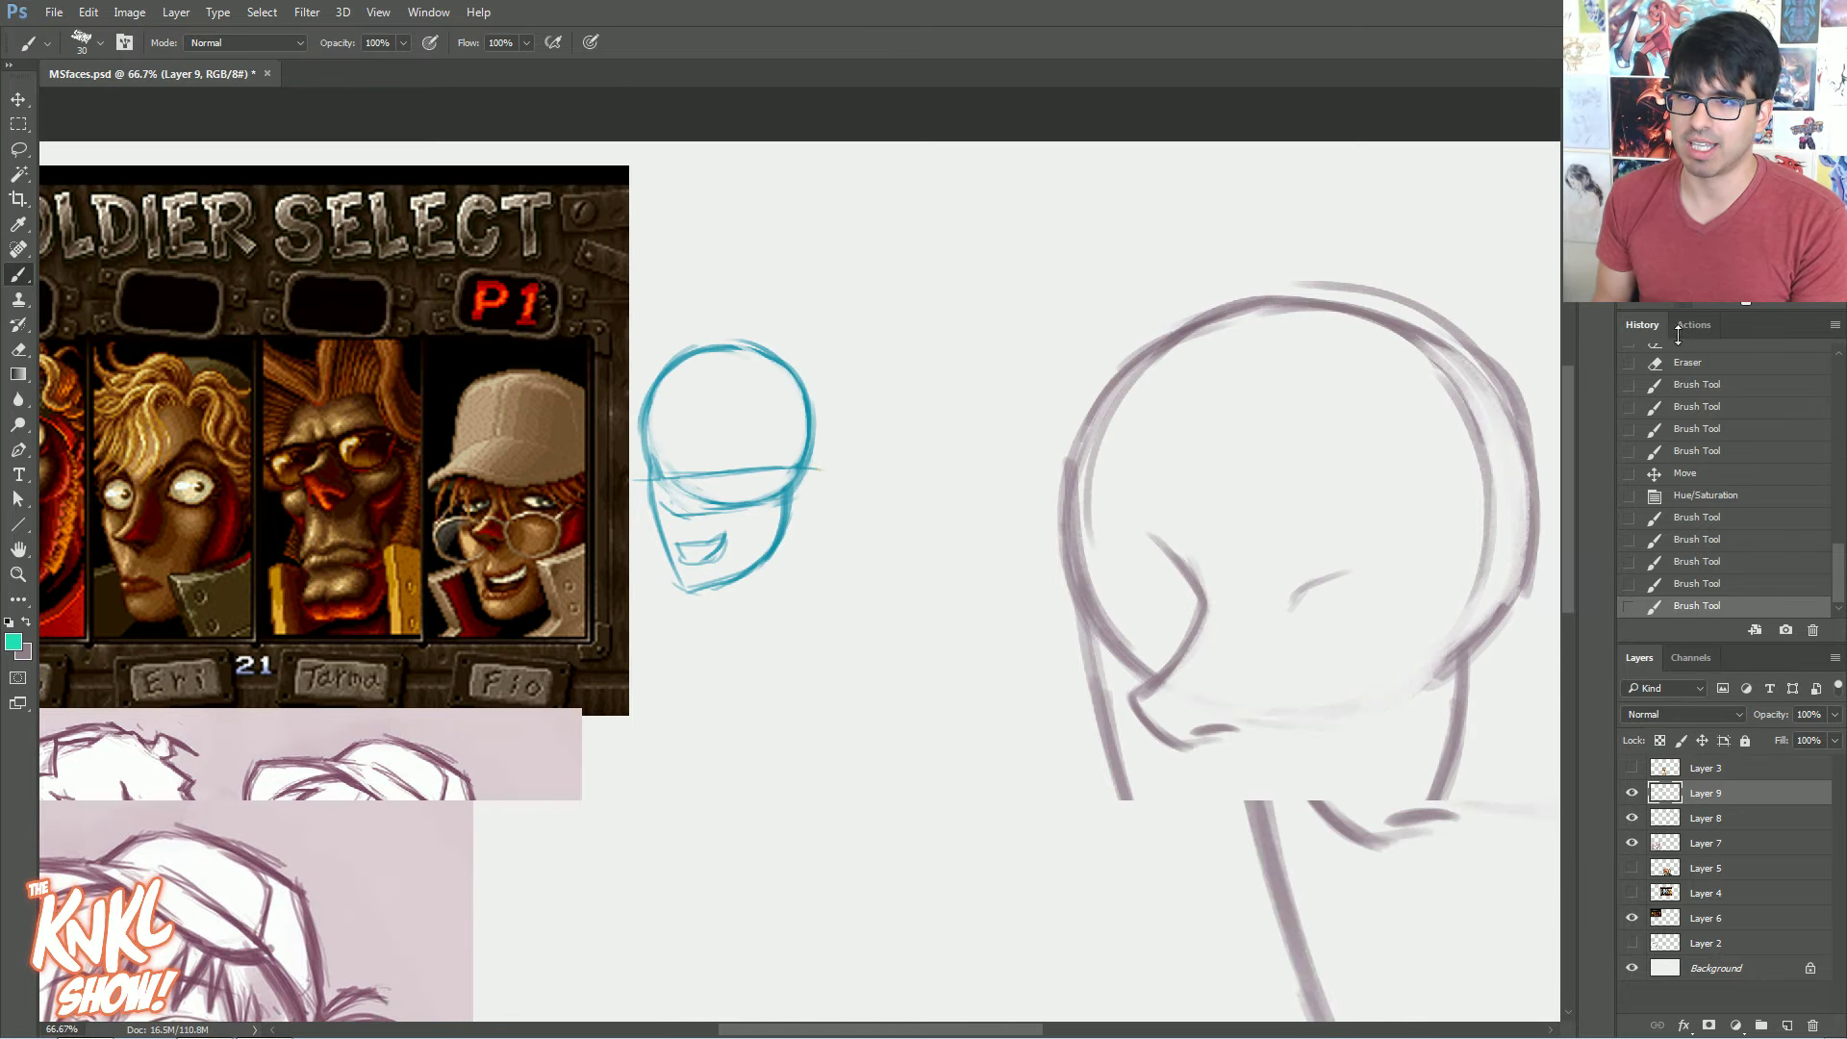
pyautogui.moveTo(747, 933); pyautogui.dragTo(801, 718)
pyautogui.press(']')
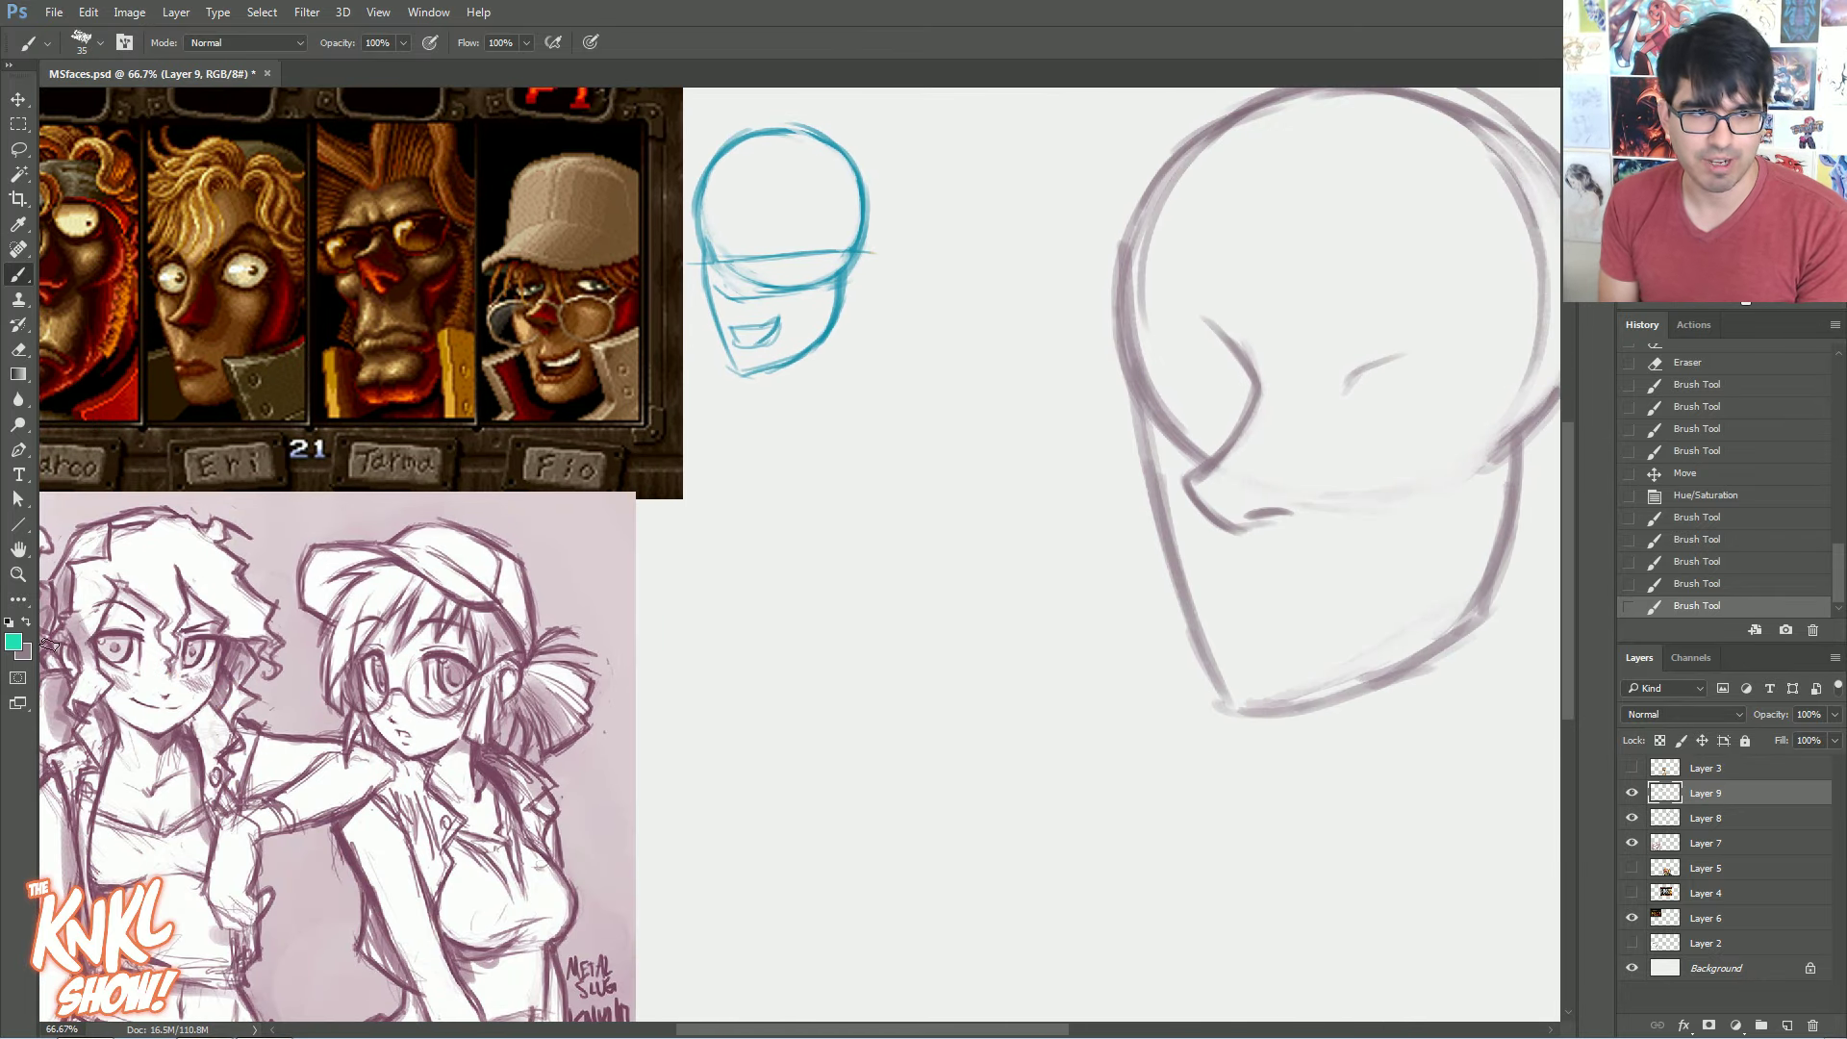
pyautogui.click(13, 642)
pyautogui.click(1316, 736)
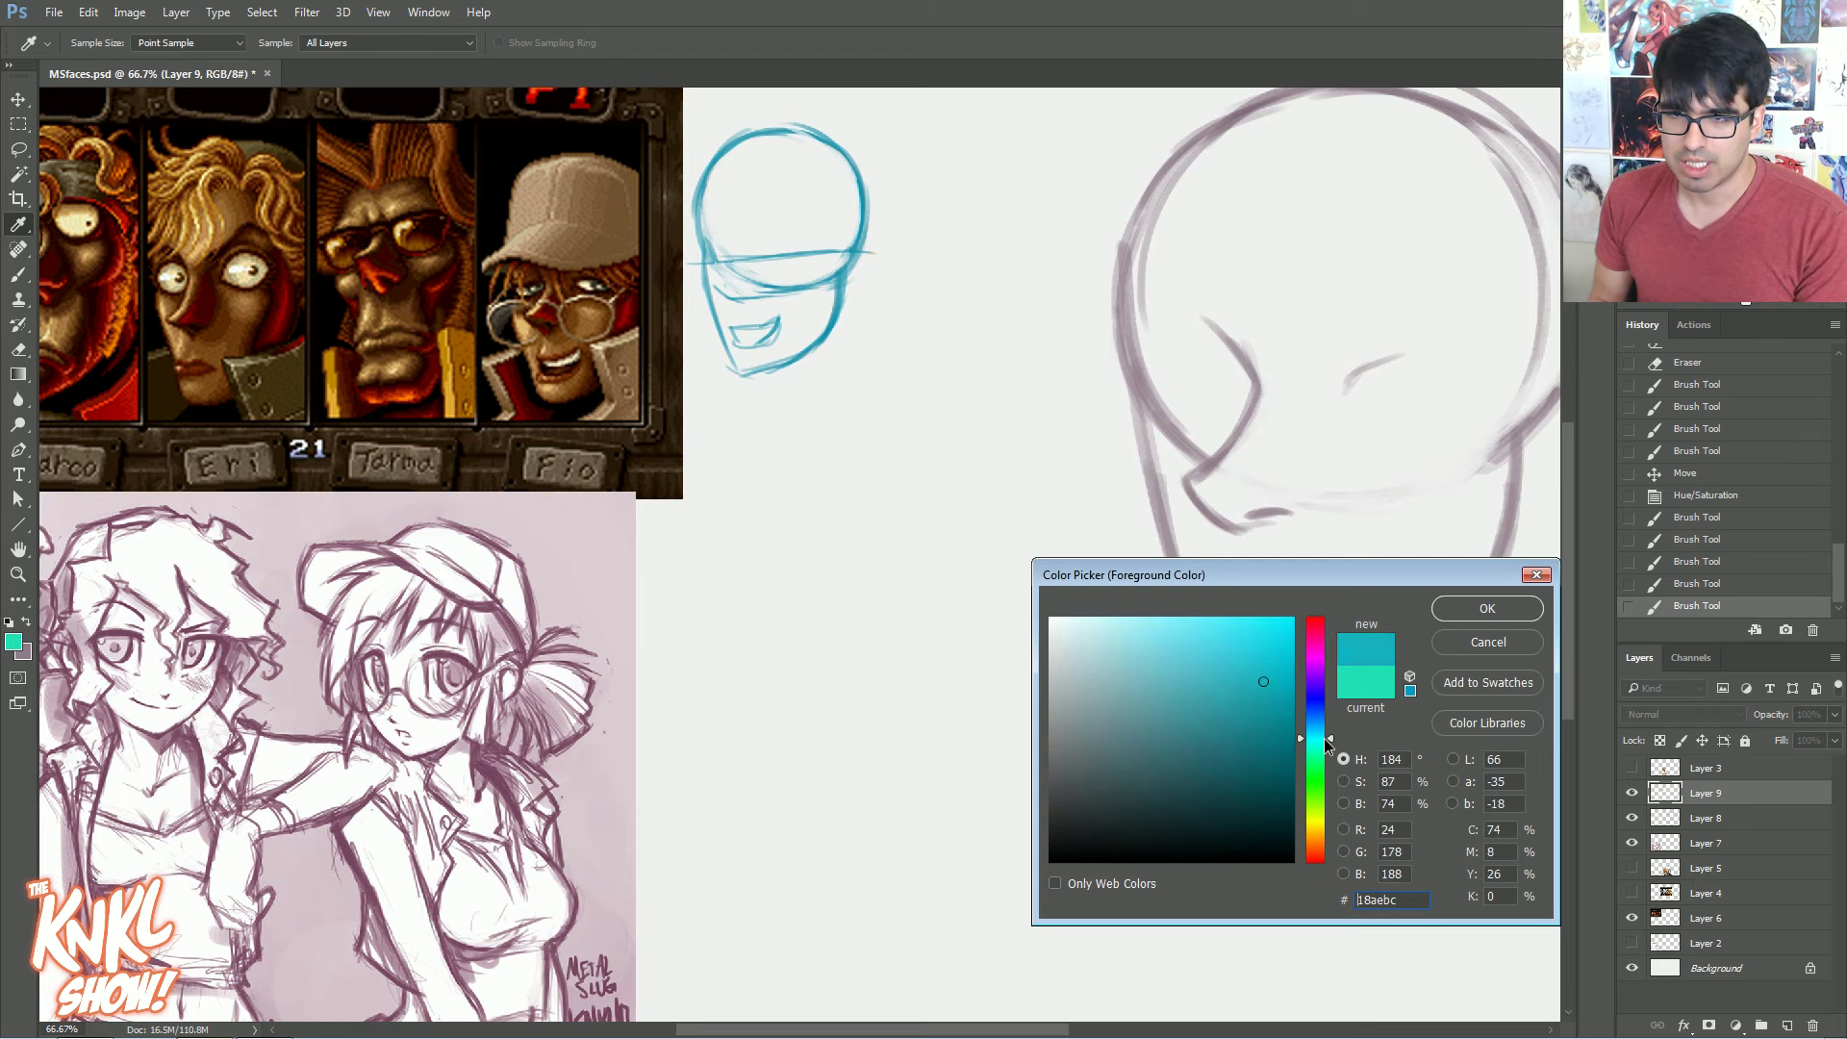
pyautogui.click(1457, 614)
# Sketch a short nose mark and a pair of slanted eyes with irises in the empty area below the small head
pyautogui.press('[')
pyautogui.moveTo(816, 752); pyautogui.dragTo(870, 788)
pyautogui.moveTo(828, 761)
pyautogui.mouseDown()
pyautogui.moveTo(870, 787)
pyautogui.moveTo(872, 768)
pyautogui.mouseUp()
pyautogui.press('[')
pyautogui.press('[')
pyautogui.moveTo(924, 686)
pyautogui.mouseDown()
pyautogui.moveTo(990, 657)
pyautogui.moveTo(1041, 587)
pyautogui.moveTo(909, 647)
pyautogui.mouseUp()
pyautogui.moveTo(1043, 579); pyautogui.dragTo(910, 646)
pyautogui.moveTo(799, 658)
pyautogui.mouseDown()
pyautogui.moveTo(737, 596)
pyautogui.moveTo(794, 689)
pyautogui.mouseUp()
pyautogui.moveTo(729, 585)
pyautogui.mouseDown()
pyautogui.moveTo(795, 689)
pyautogui.moveTo(797, 650)
pyautogui.mouseUp()
pyautogui.moveTo(1029, 587)
pyautogui.mouseDown()
pyautogui.moveTo(916, 662)
pyautogui.moveTo(1007, 626)
pyautogui.moveTo(989, 647)
pyautogui.moveTo(1010, 608)
pyautogui.mouseUp()
# Sketch two steeply angled eyebrows above the teal eyes and a short mouth line below the nose mark
pyautogui.press(']')
pyautogui.press(']')
pyautogui.press(']')
pyautogui.press('[')
pyautogui.moveTo(787, 682)
pyautogui.mouseDown()
pyautogui.moveTo(768, 620)
pyautogui.moveTo(786, 632)
pyautogui.moveTo(896, 541)
pyautogui.mouseUp()
pyautogui.press(']')
pyautogui.moveTo(728, 517); pyautogui.dragTo(802, 583)
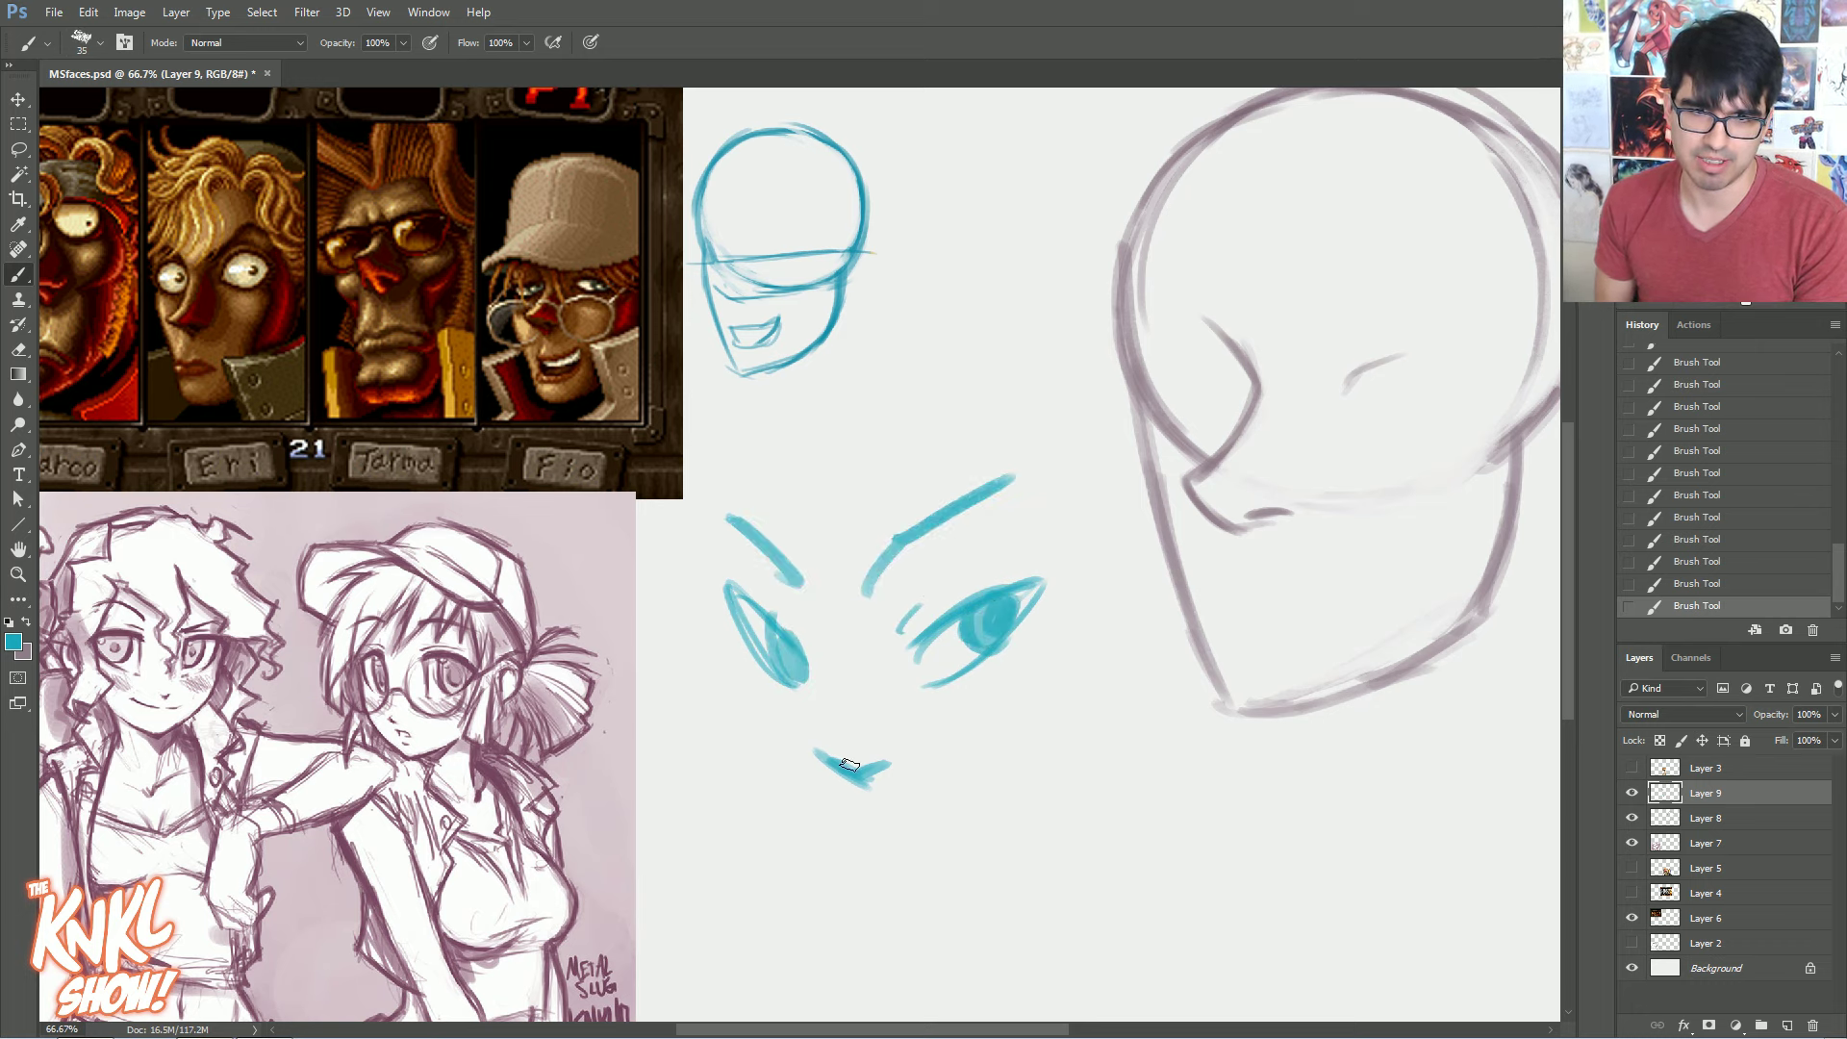
pyautogui.moveTo(843, 818); pyautogui.dragTo(958, 836)
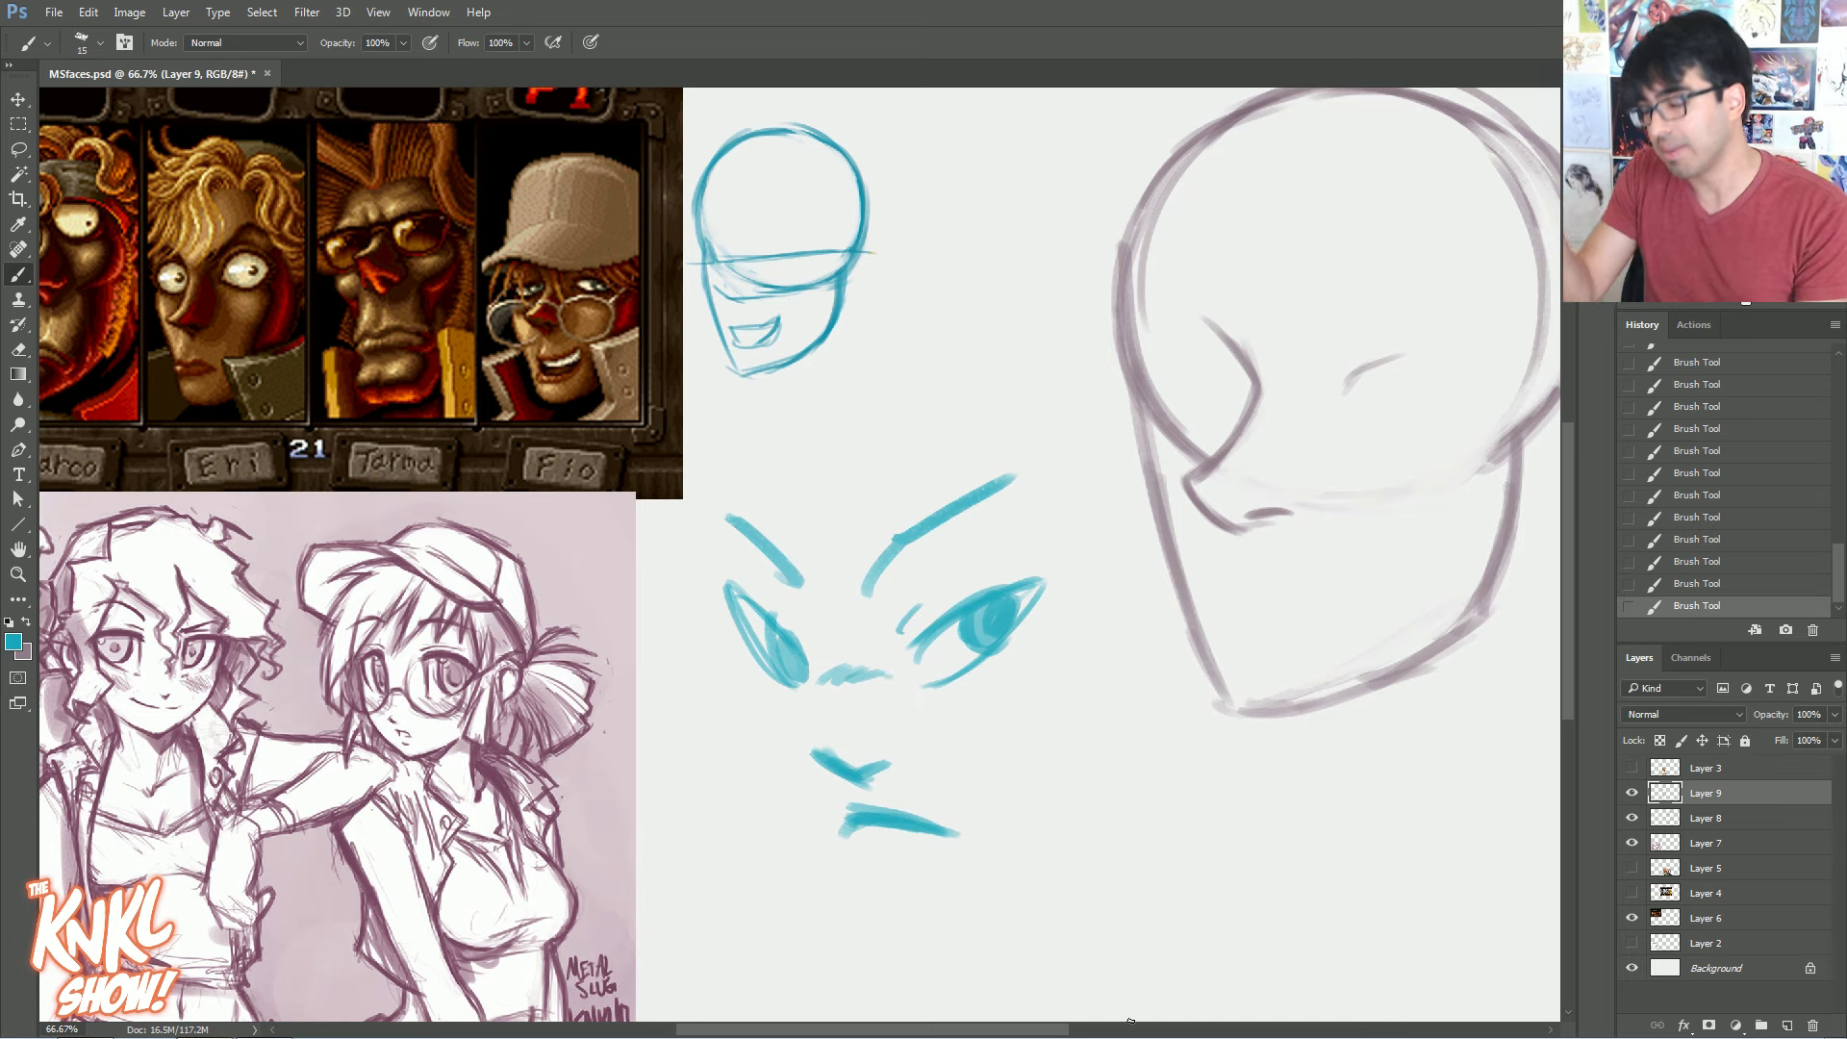
# Thicken the teal eyes' upper lids, add lower outer lashes, and trim the nose mark with the Eraser
pyautogui.moveTo(731, 595)
pyautogui.mouseDown()
pyautogui.moveTo(813, 675)
pyautogui.moveTo(789, 625)
pyautogui.mouseUp()
pyautogui.moveTo(933, 621)
pyautogui.mouseDown()
pyautogui.moveTo(899, 664)
pyautogui.moveTo(1064, 582)
pyautogui.mouseUp()
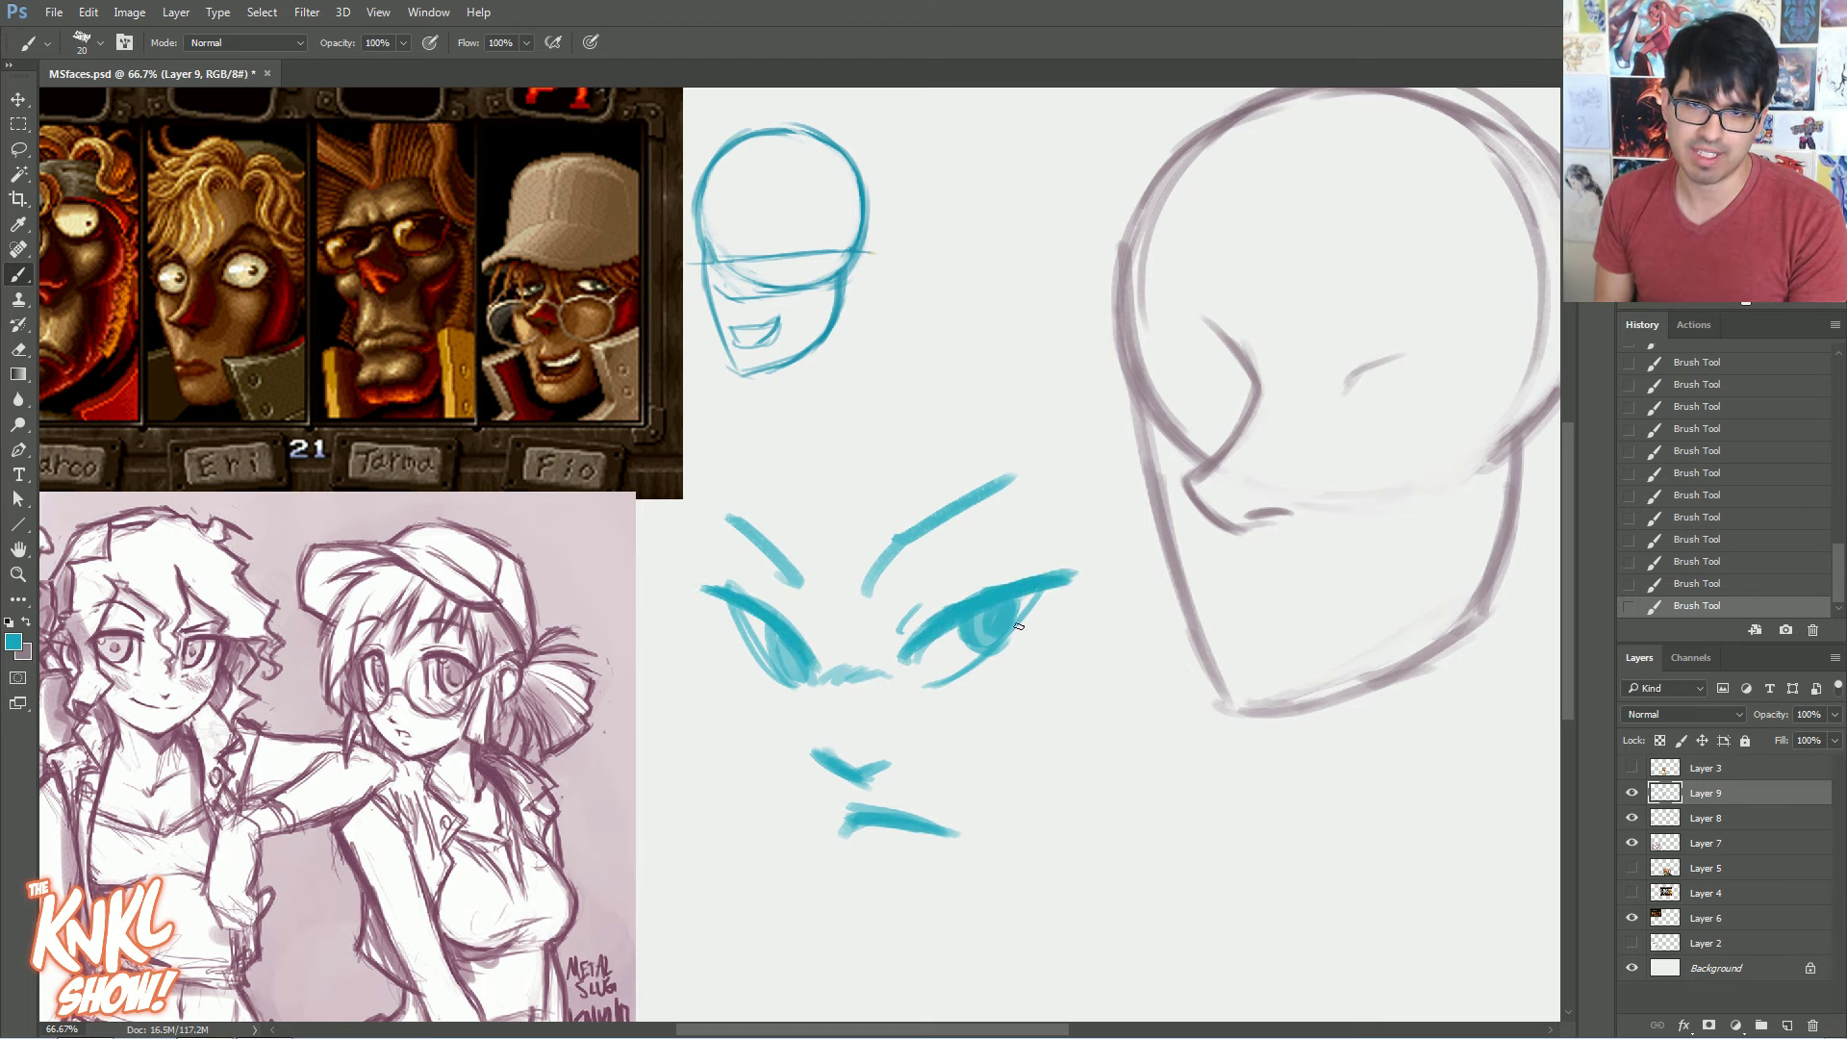
pyautogui.moveTo(779, 679); pyautogui.dragTo(747, 649)
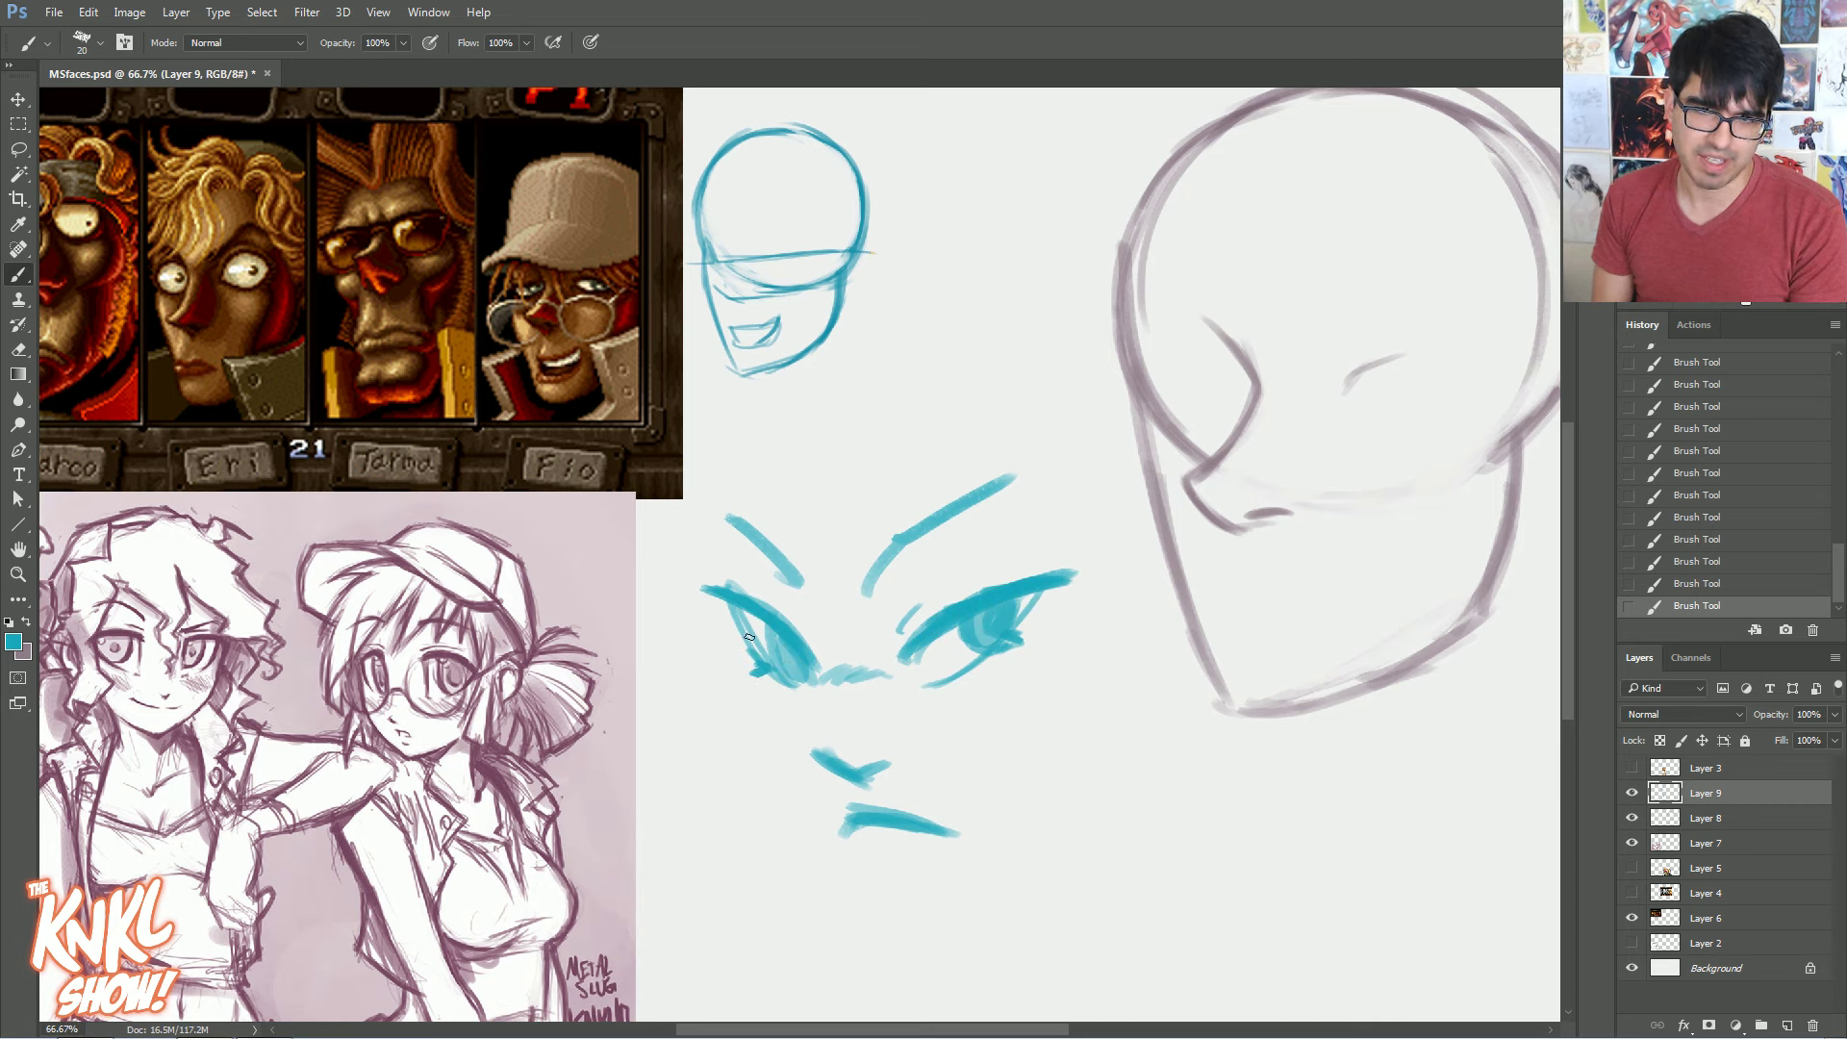
pyautogui.moveTo(897, 752); pyautogui.dragTo(825, 722)
pyautogui.moveTo(829, 720); pyautogui.dragTo(847, 727)
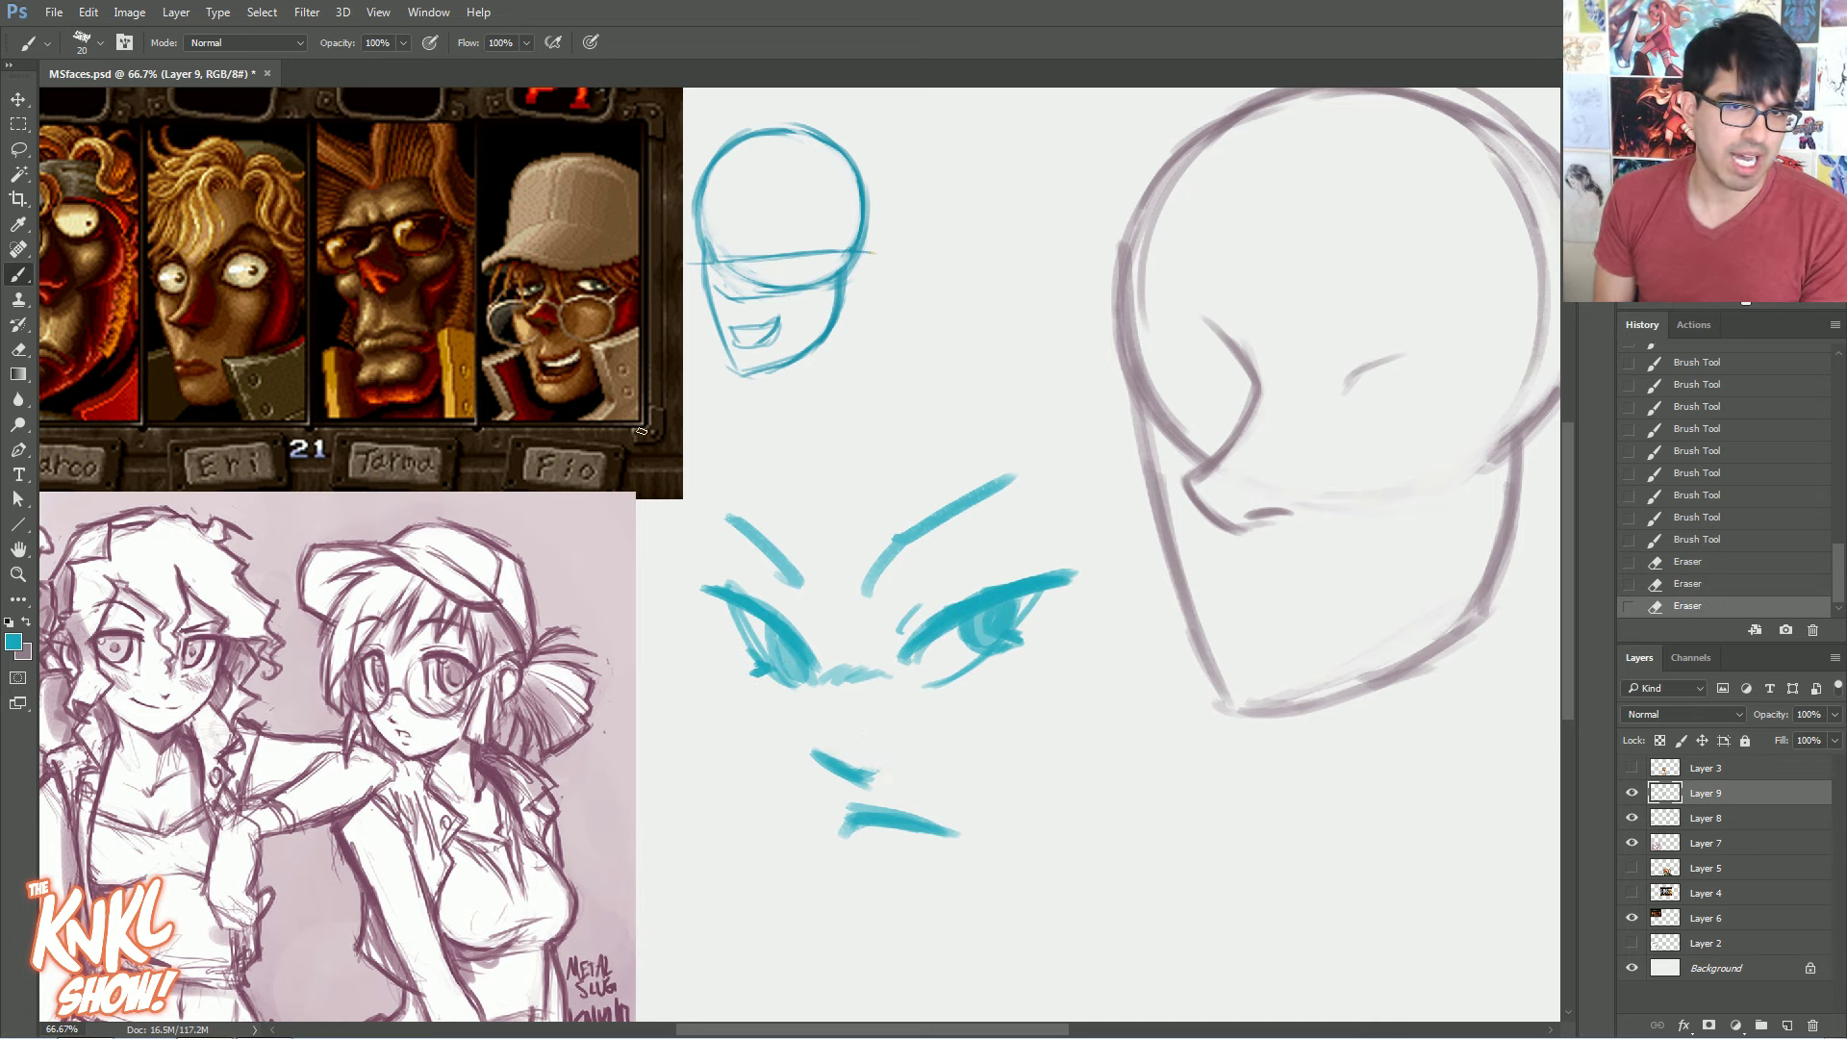
# Outline both of Fio's eyes on the reference portrait as a demonstration and revert the marks
pyautogui.hotkey('ctrl', '1')
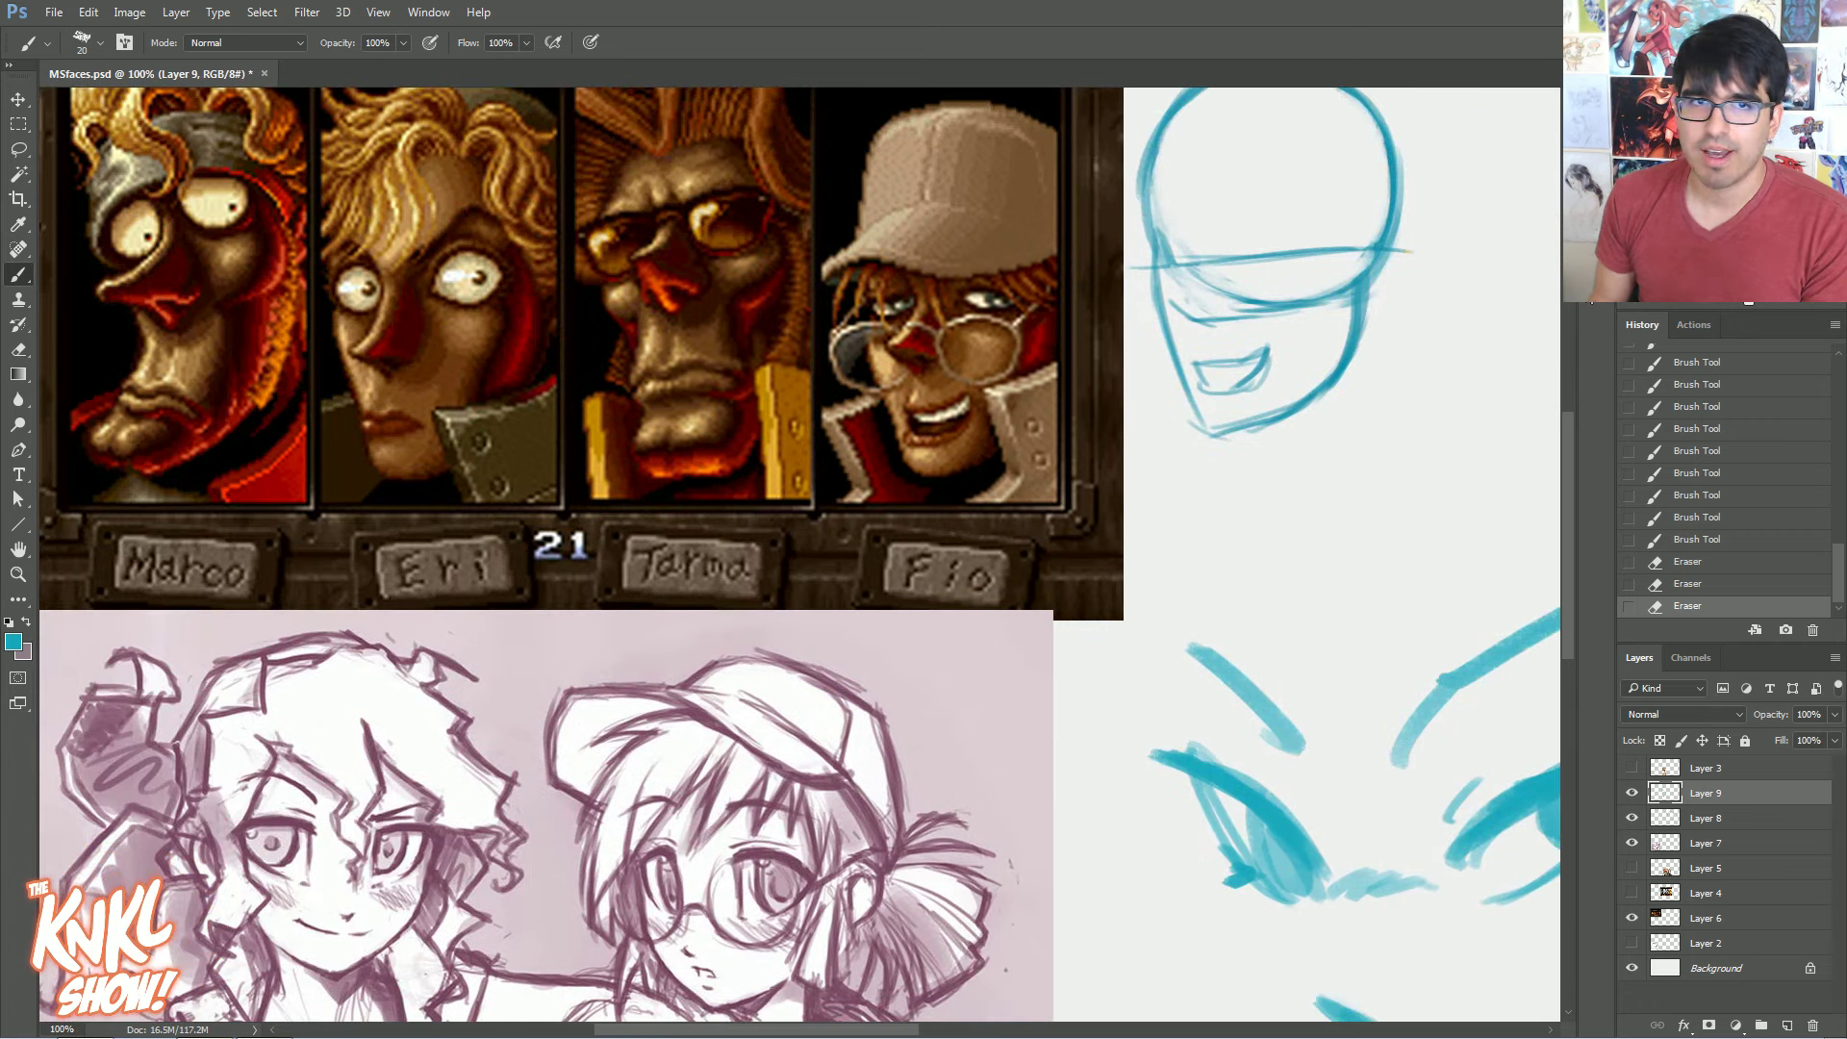
pyautogui.moveTo(980, 313)
pyautogui.mouseDown()
pyautogui.moveTo(1035, 300)
pyautogui.moveTo(876, 306)
pyautogui.mouseUp()
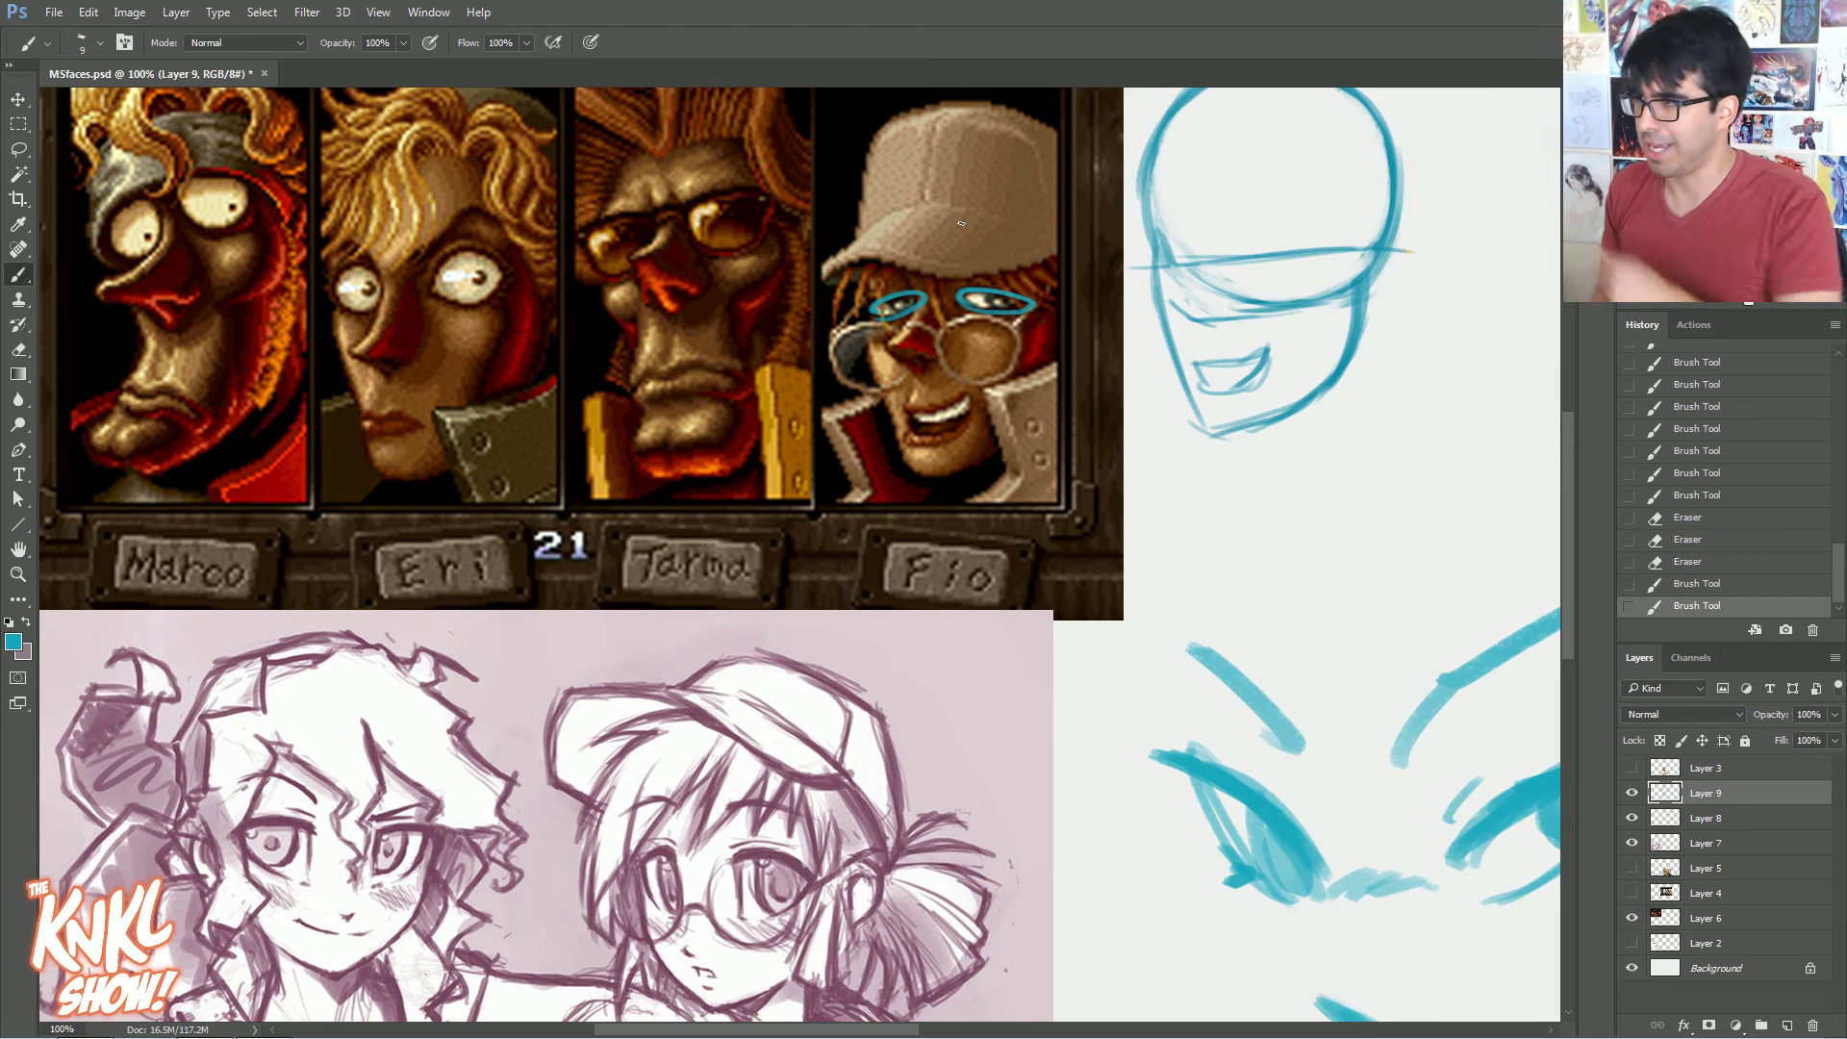
pyautogui.click(1698, 561)
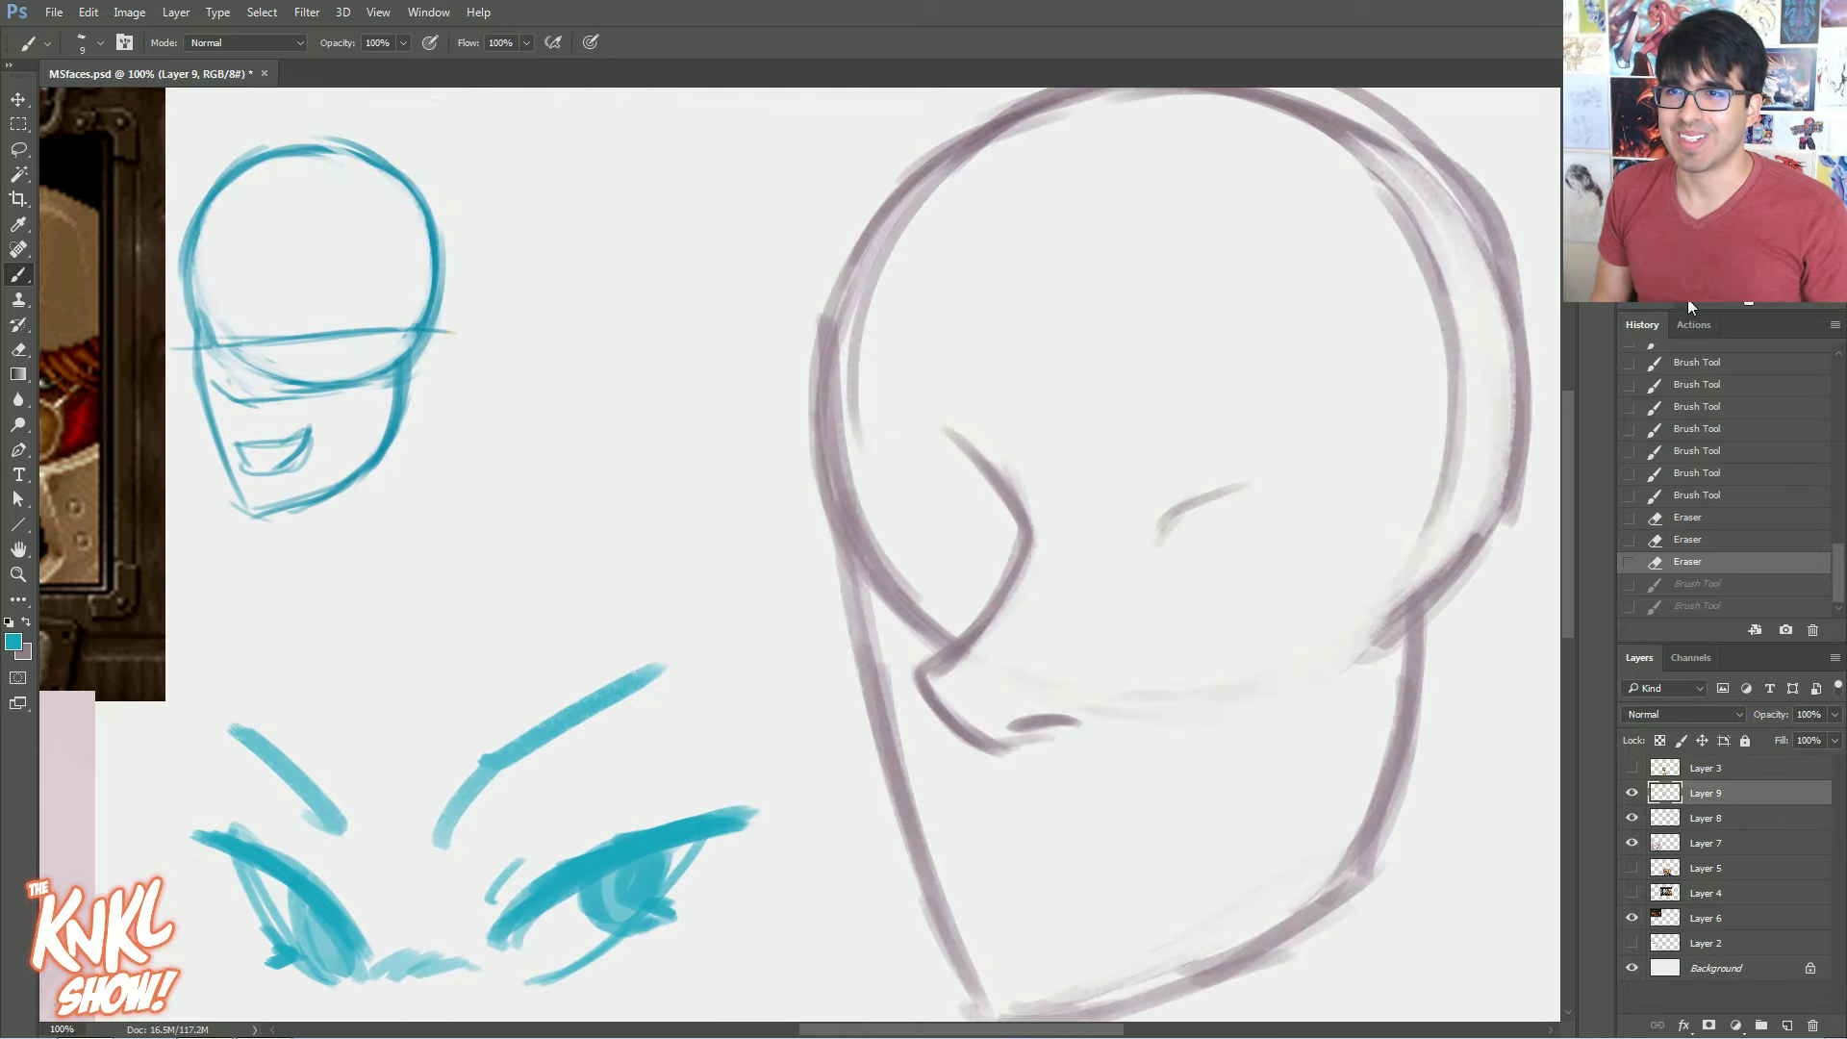
# Check Layer 8 by toggling its visibility, make it active, and sample the mauve line colour from the large head
pyautogui.hotkey('ctrl', '-')
pyautogui.click(1632, 818)
pyautogui.click(1632, 818)
pyautogui.click(1706, 817)
pyautogui.keyDown('alt'); pyautogui.click(919, 612); pyautogui.keyUp('alt')
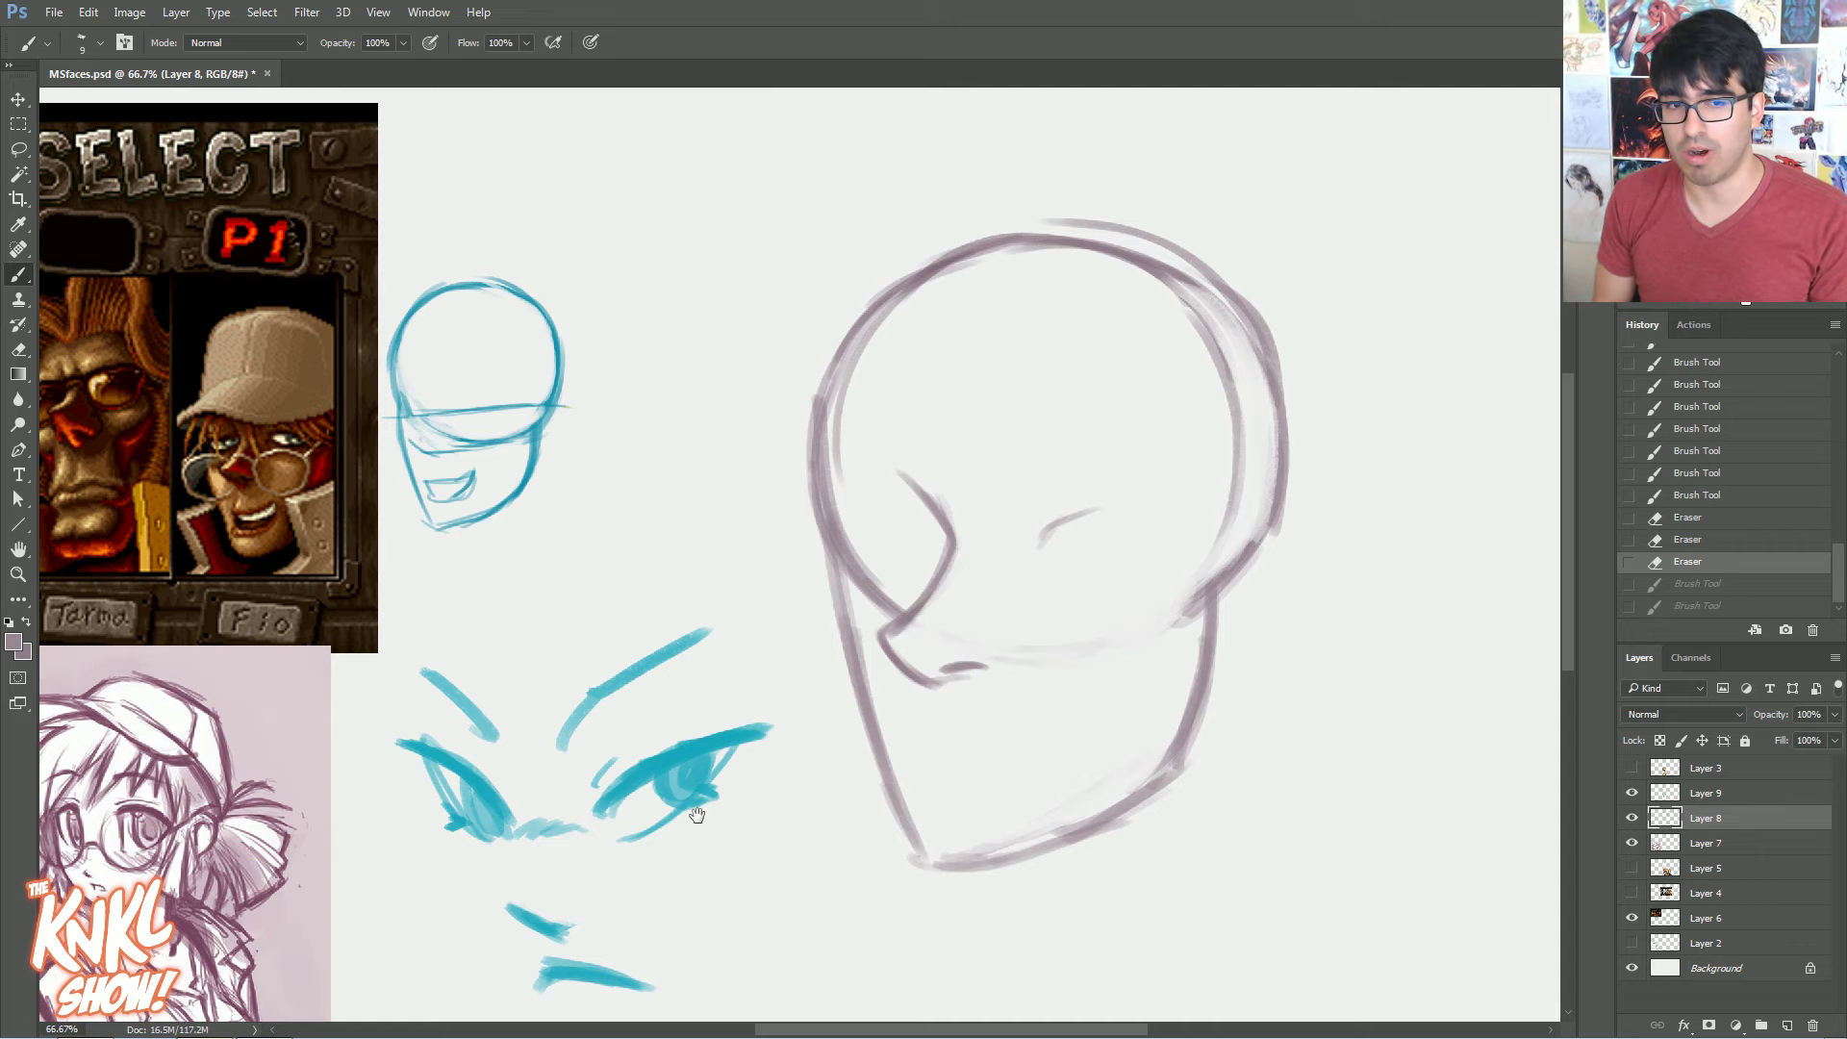
pyautogui.moveTo(614, 915); pyautogui.dragTo(691, 765)
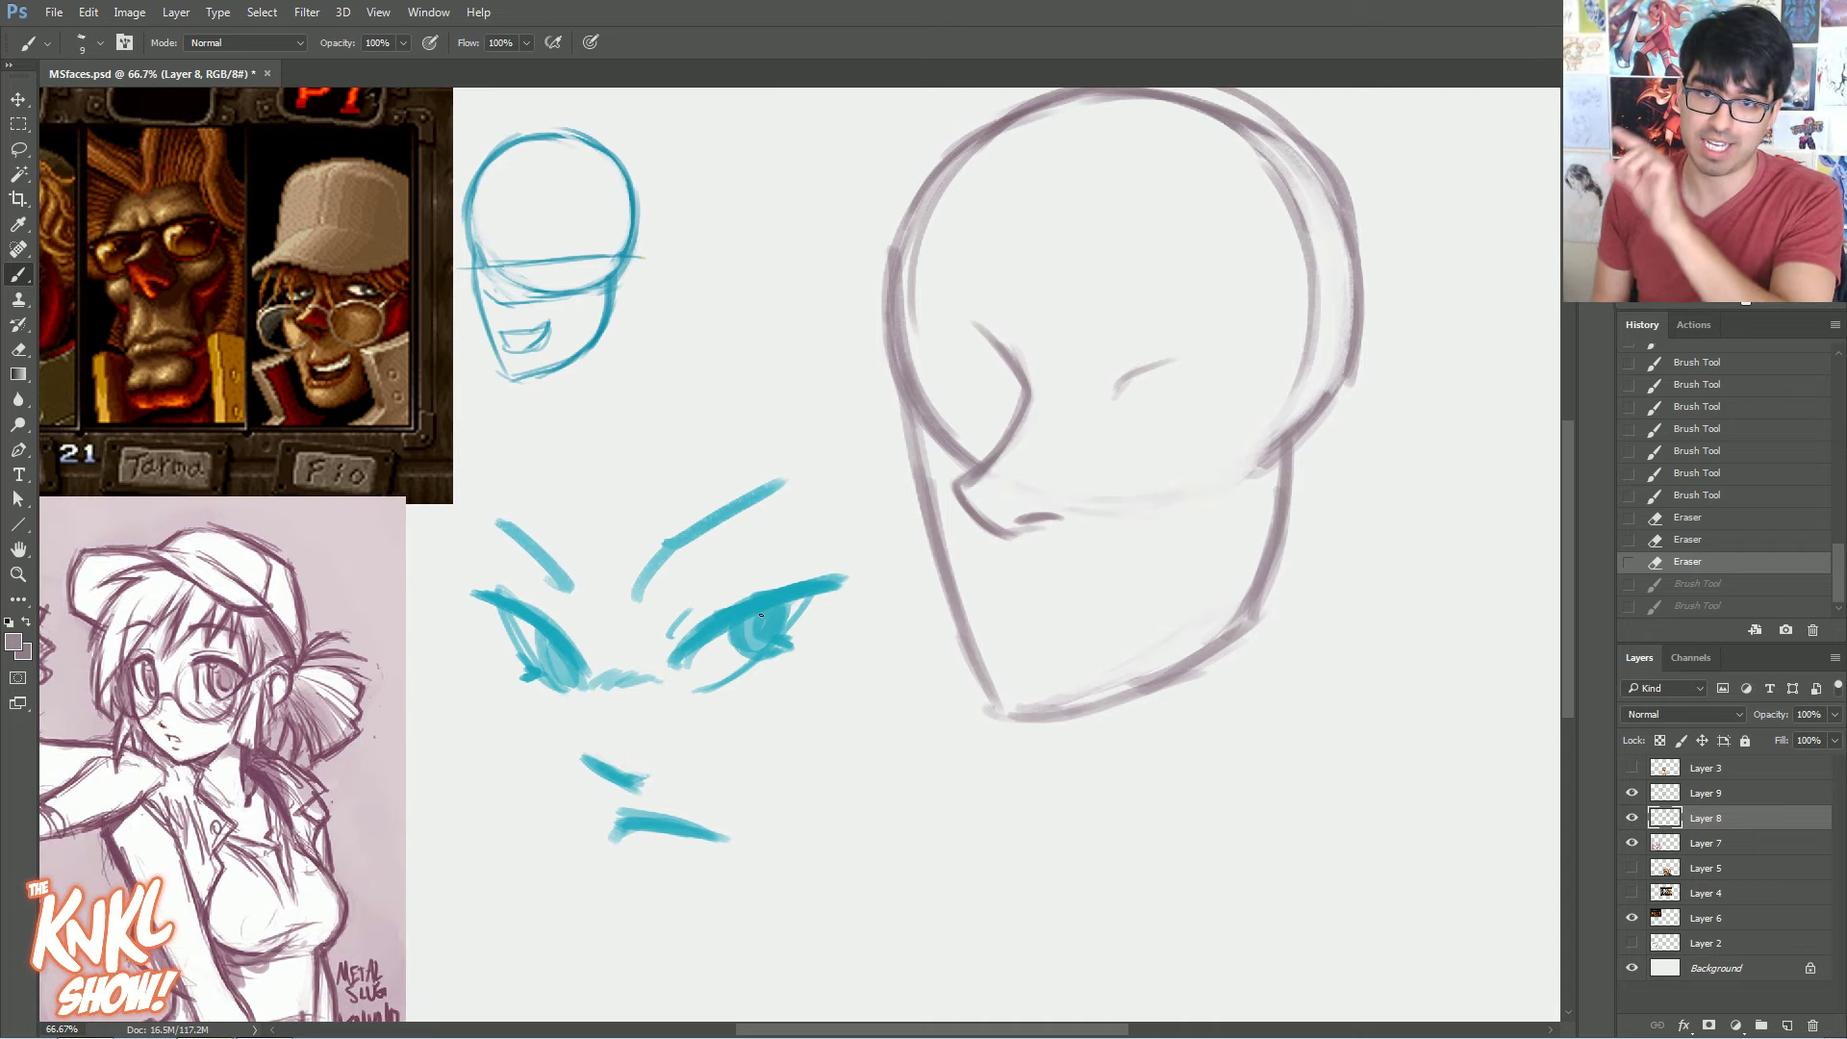
# Enlarge the brush to 20 px and sketch the far eye's upper lid line between the face edge and nose bridge
pyautogui.press(']')
pyautogui.press(']')
pyautogui.press(']')
pyautogui.moveTo(962, 388); pyautogui.dragTo(1001, 381)
pyautogui.moveTo(958, 389); pyautogui.dragTo(1001, 380)
pyautogui.moveTo(932, 395); pyautogui.dragTo(1007, 385)
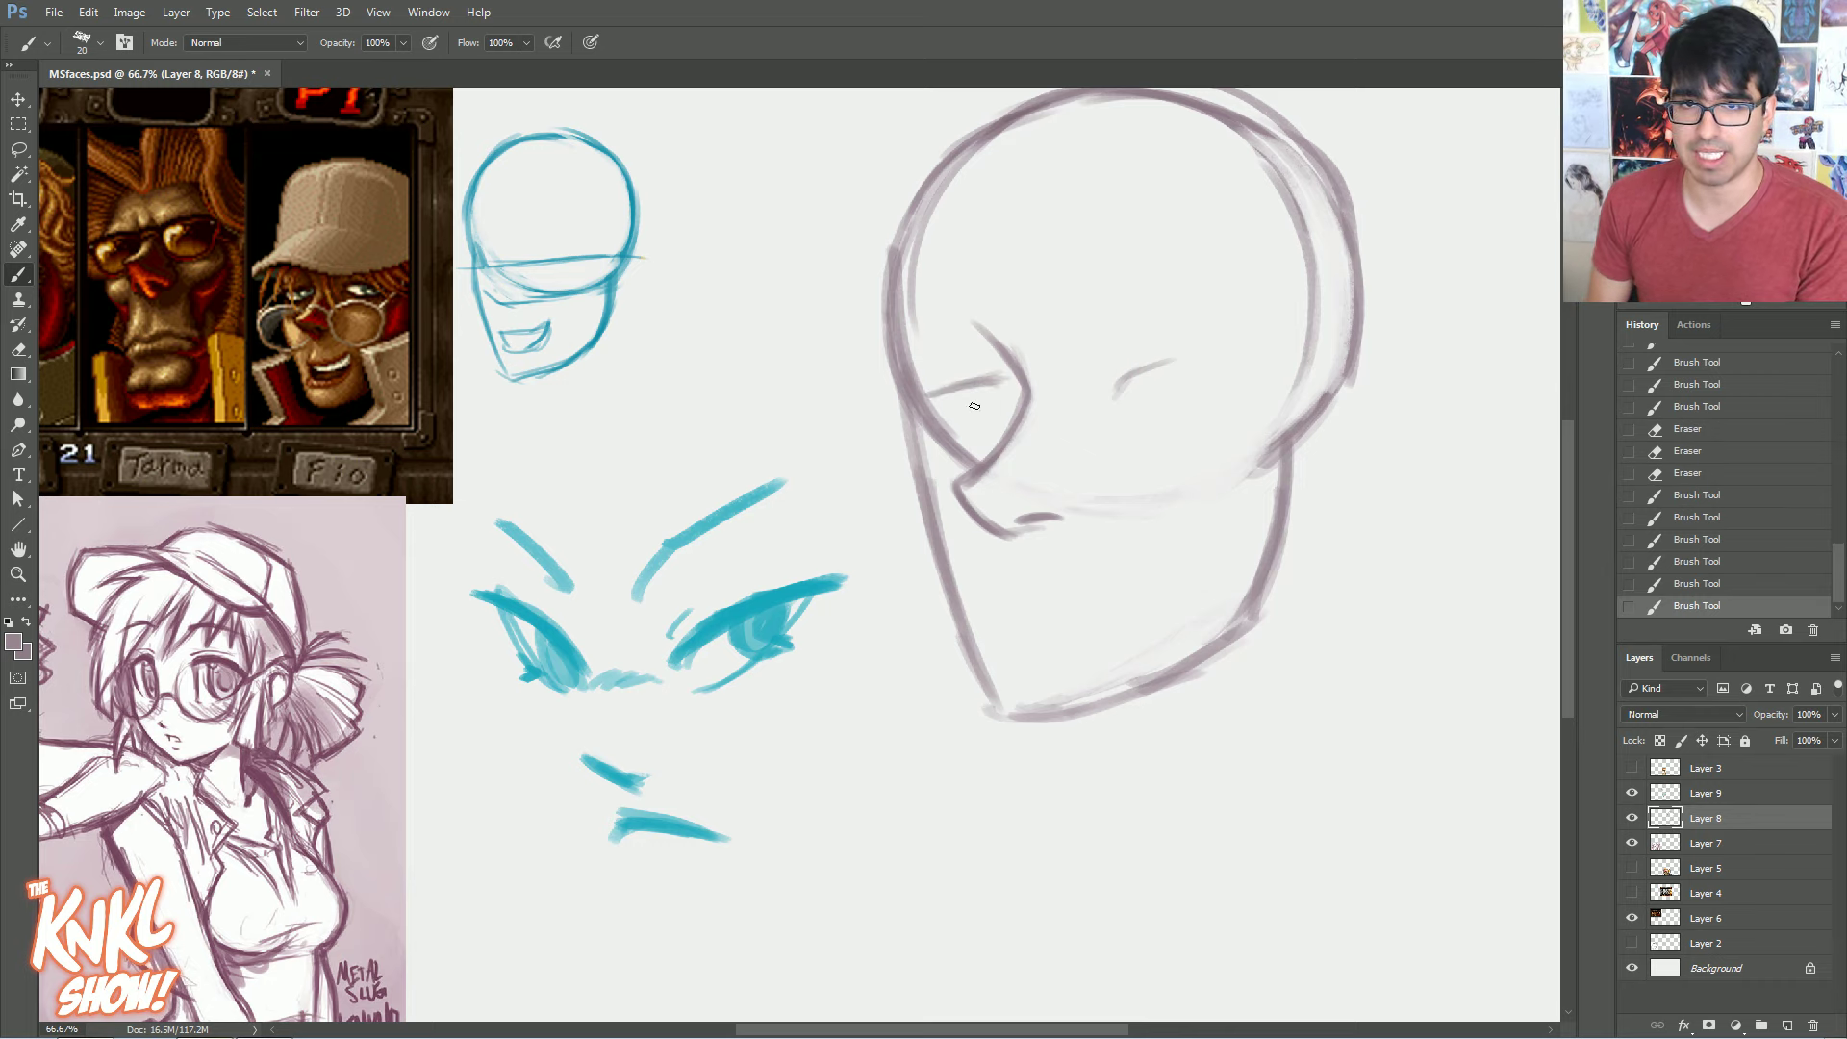
# Try a straight horizontal eye-level guide across the large head and a mark on the small head, and revert both
pyautogui.moveTo(828, 366); pyautogui.dragTo(1483, 367)
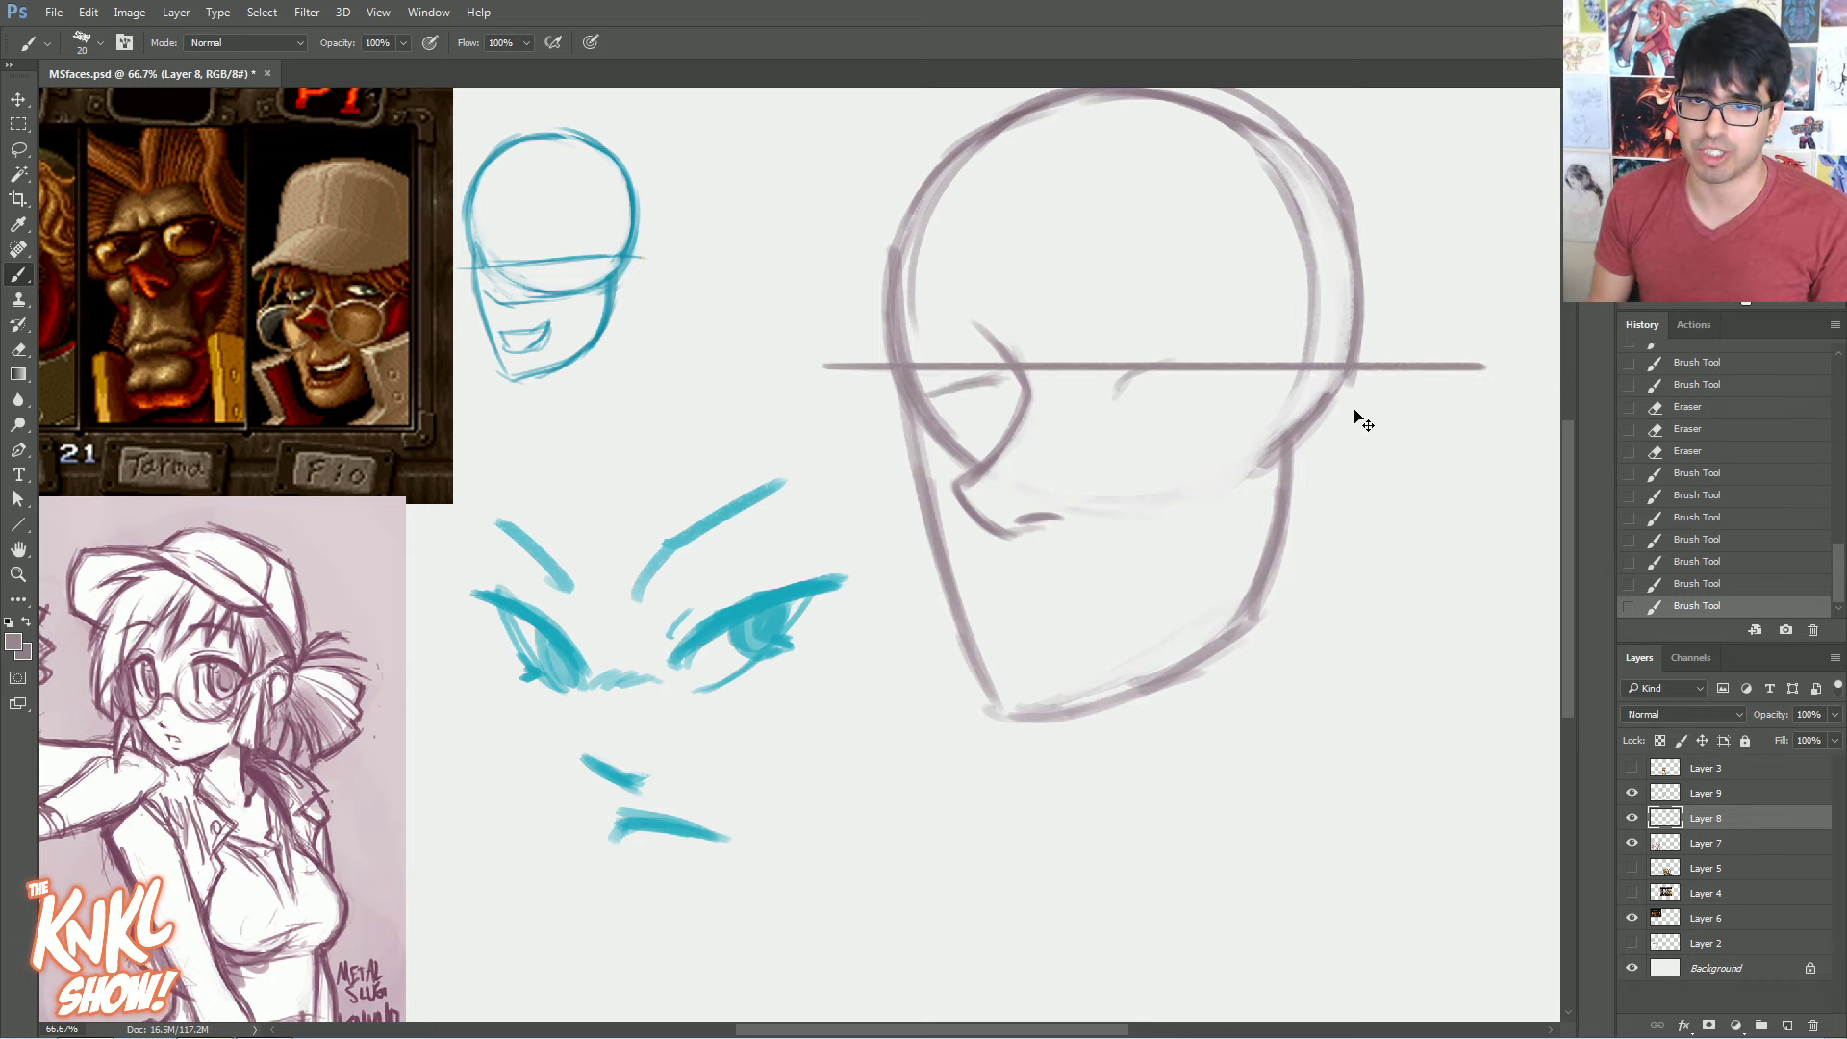
pyautogui.hotkey('ctrl', 'z')
pyautogui.moveTo(989, 474)
pyautogui.mouseDown()
pyautogui.moveTo(873, 235)
pyautogui.moveTo(1094, 499)
pyautogui.mouseUp()
pyautogui.hotkey('ctrl', 'z')
pyautogui.moveTo(854, 381); pyautogui.dragTo(1445, 381)
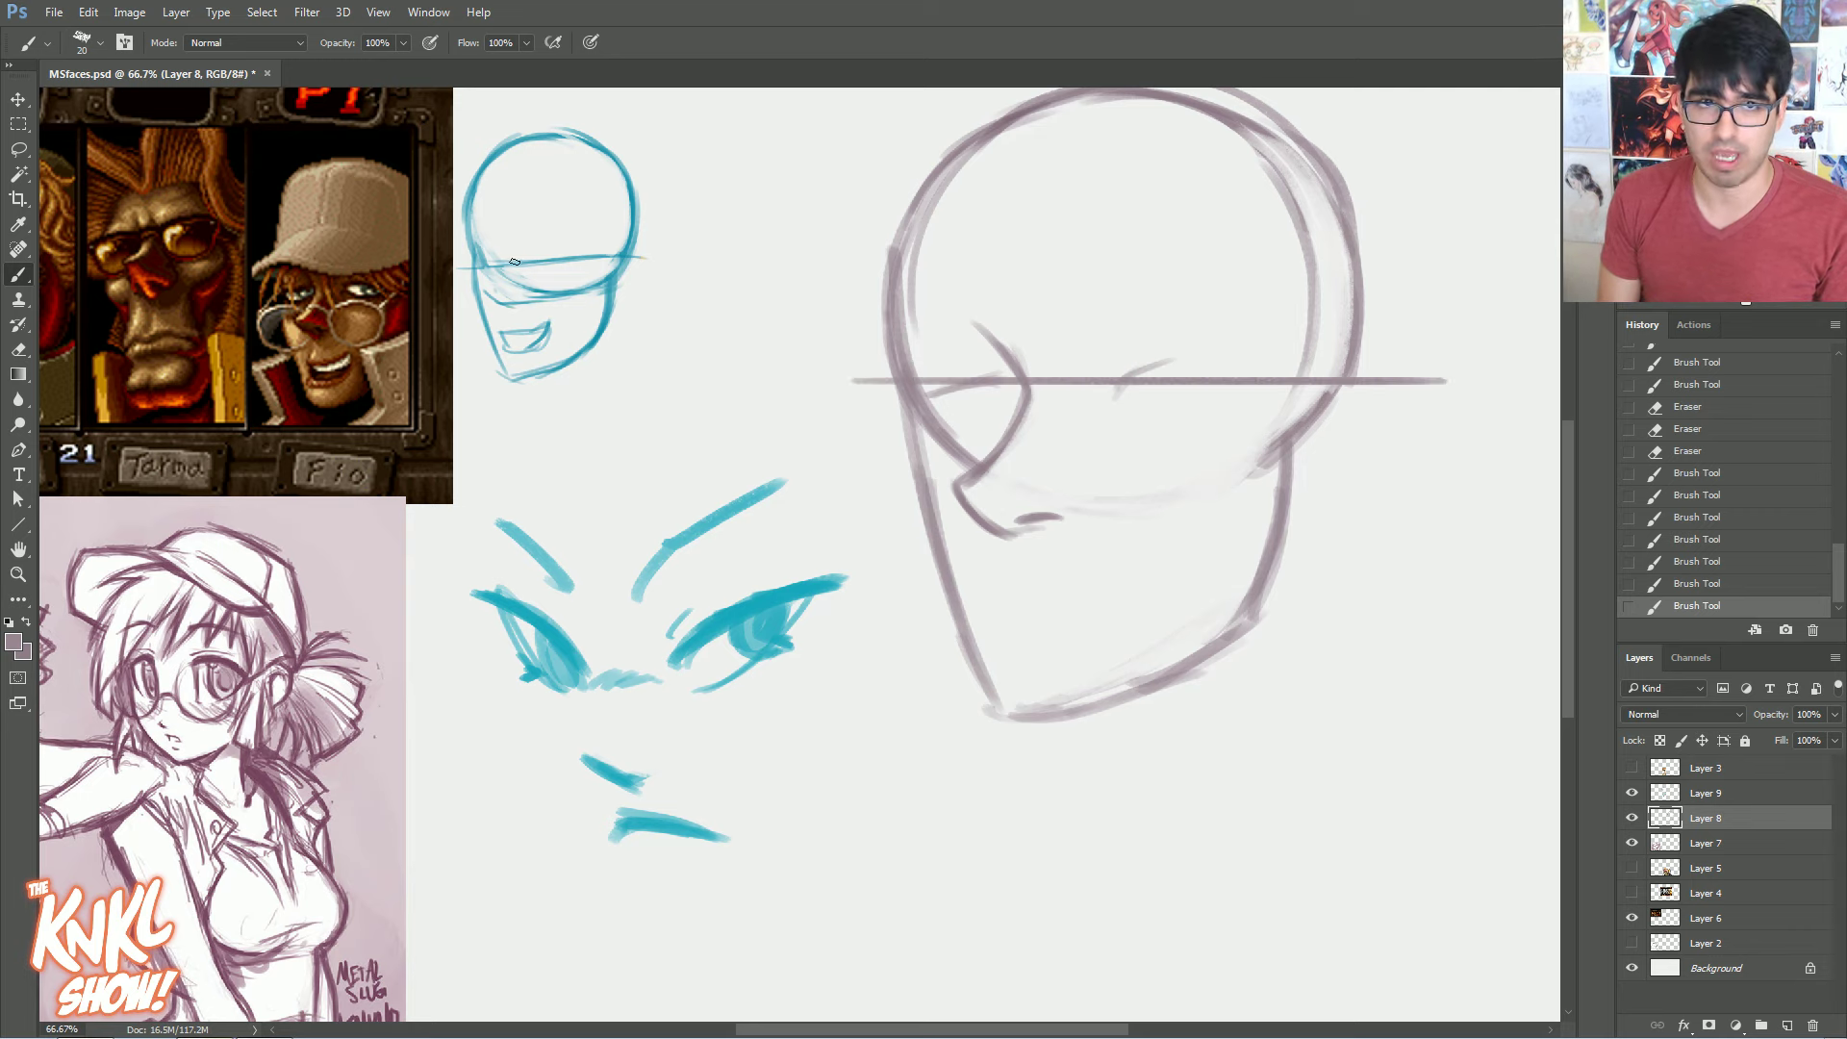
pyautogui.moveTo(674, 164); pyautogui.dragTo(576, 252)
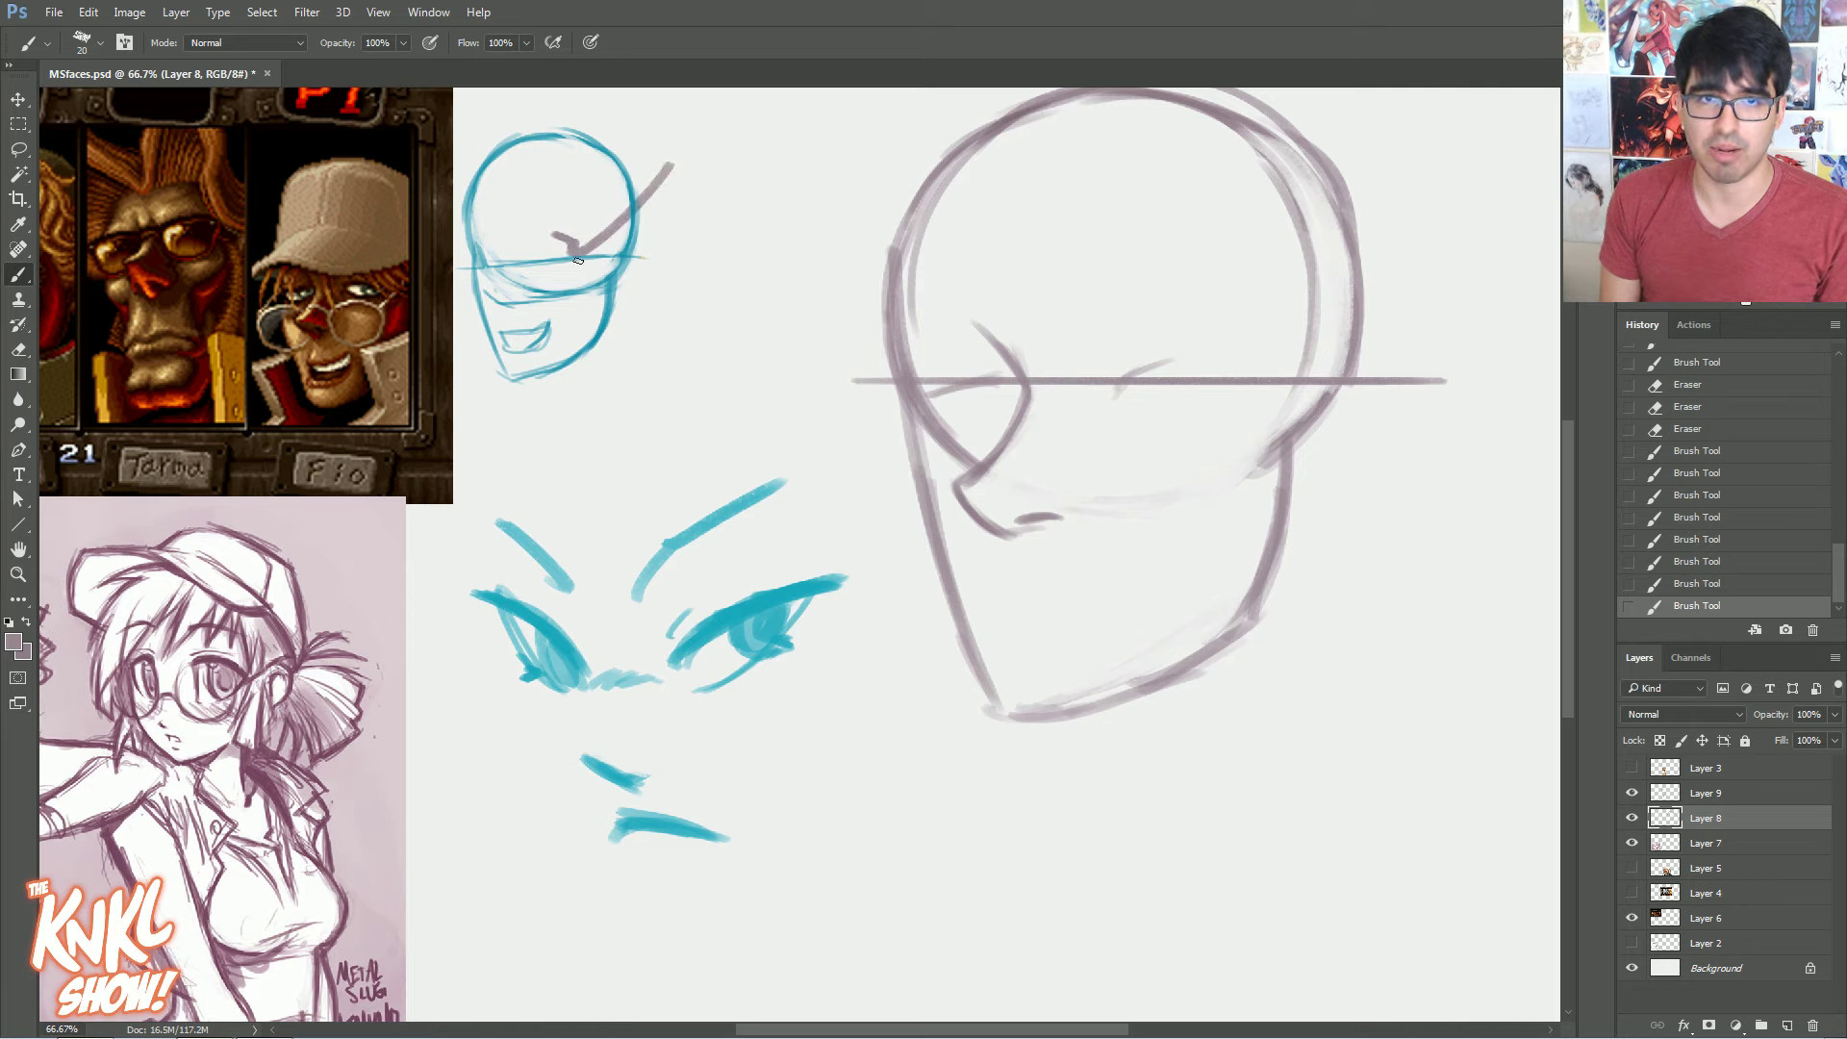
pyautogui.click(1709, 585)
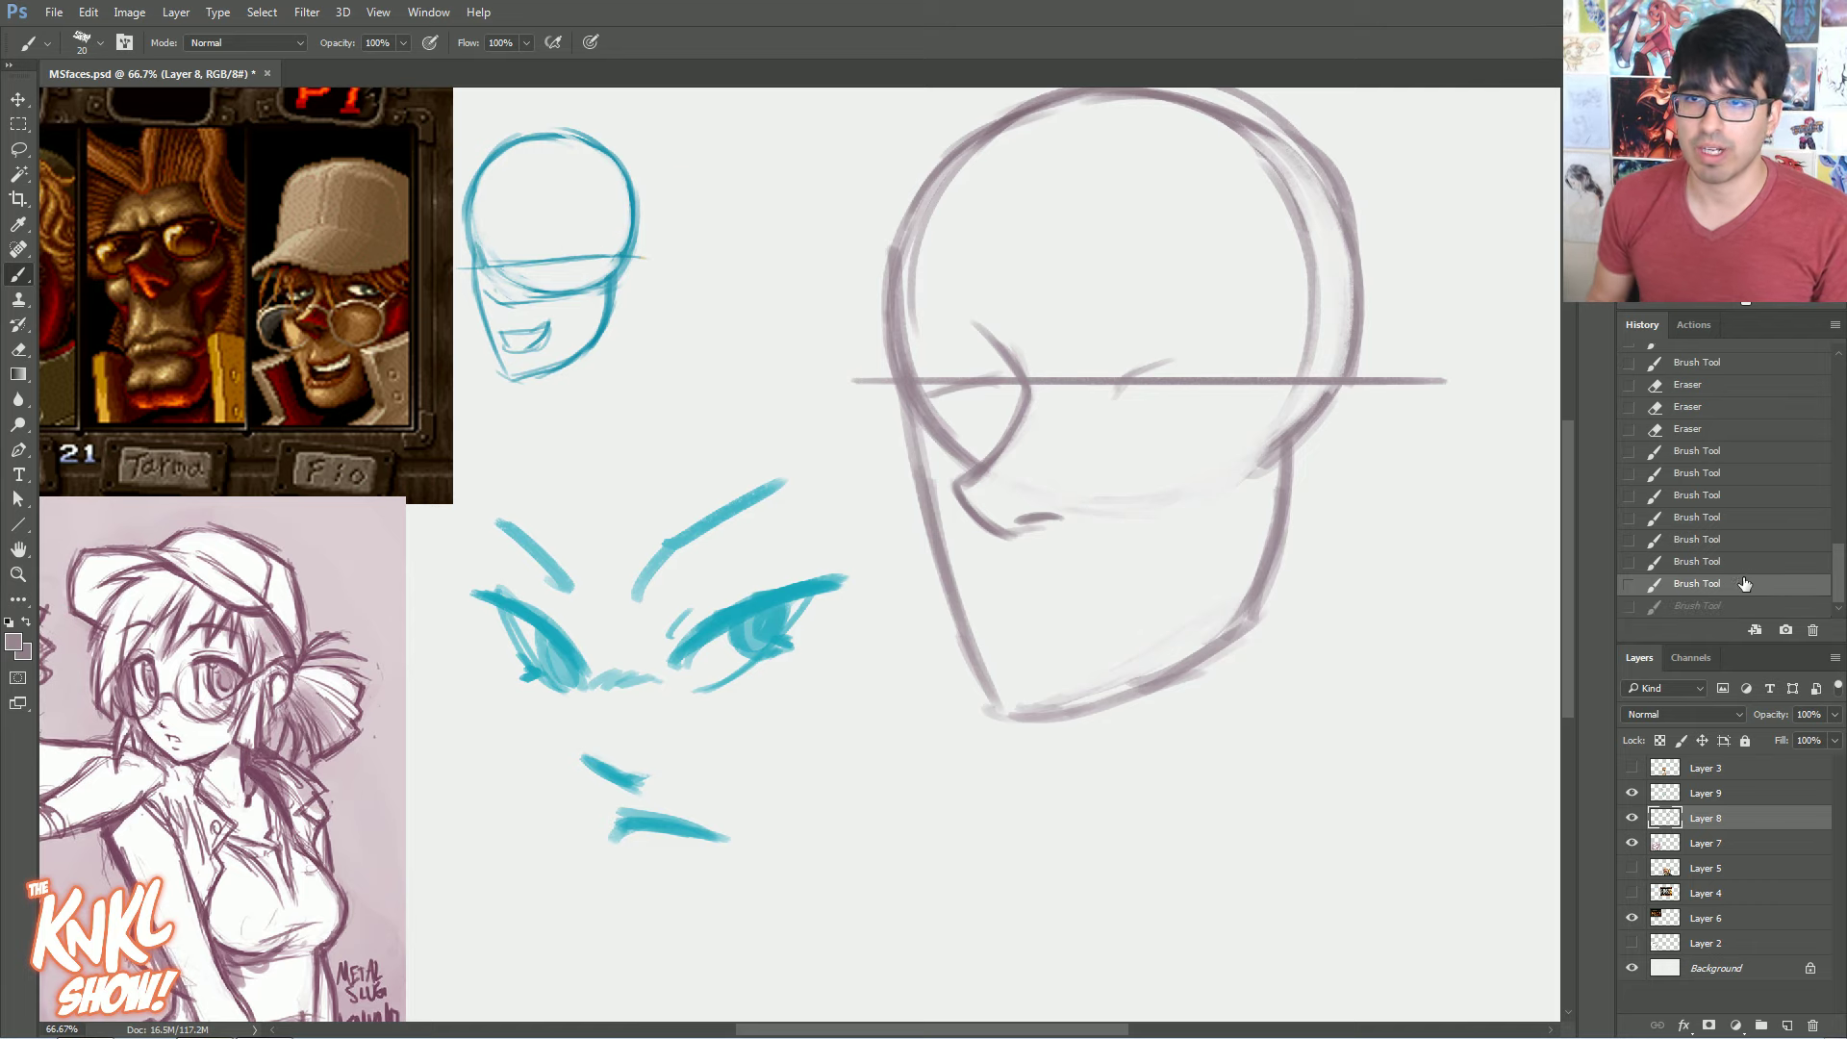
pyautogui.click(1737, 562)
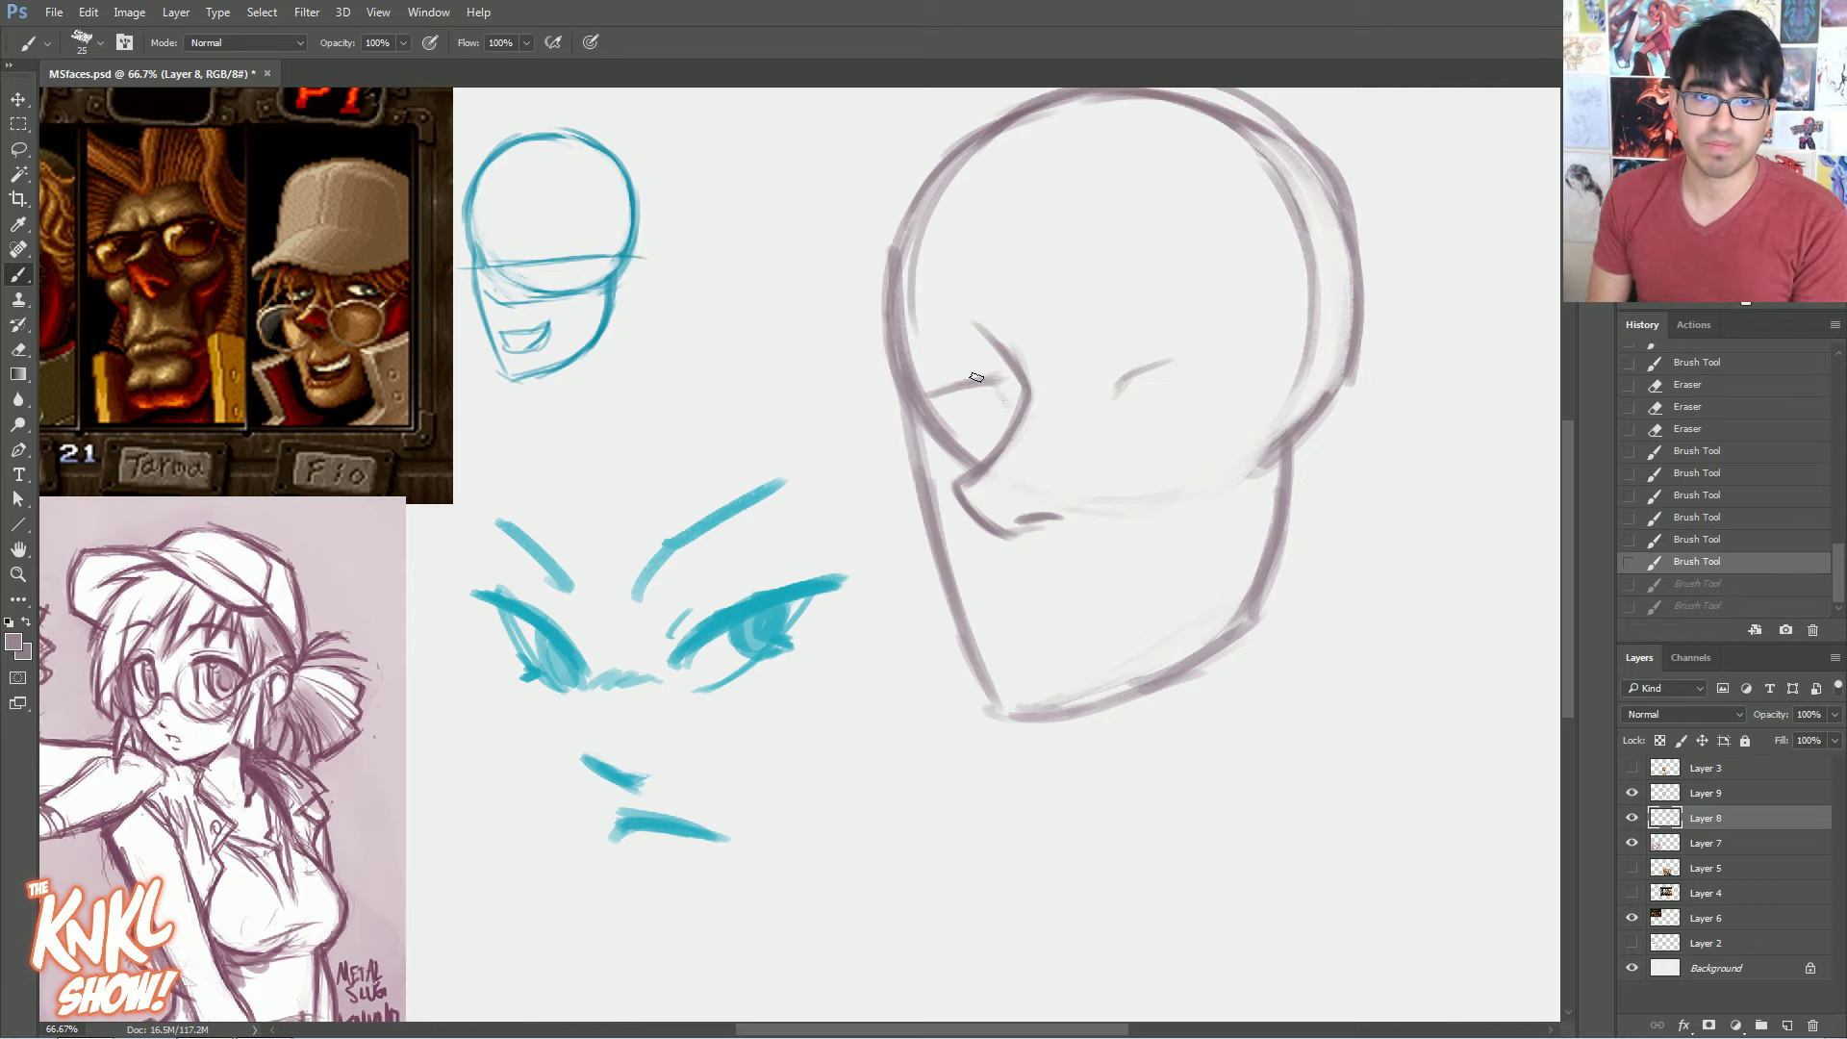
# Sketch both almond-shaped eyes on the large head and erase the construction line beneath the far eye
pyautogui.moveTo(976, 378)
pyautogui.mouseDown()
pyautogui.moveTo(1007, 401)
pyautogui.moveTo(948, 403)
pyautogui.mouseUp()
pyautogui.moveTo(1093, 395)
pyautogui.mouseDown()
pyautogui.moveTo(1240, 392)
pyautogui.moveTo(1101, 384)
pyautogui.moveTo(1122, 429)
pyautogui.moveTo(1236, 406)
pyautogui.mouseUp()
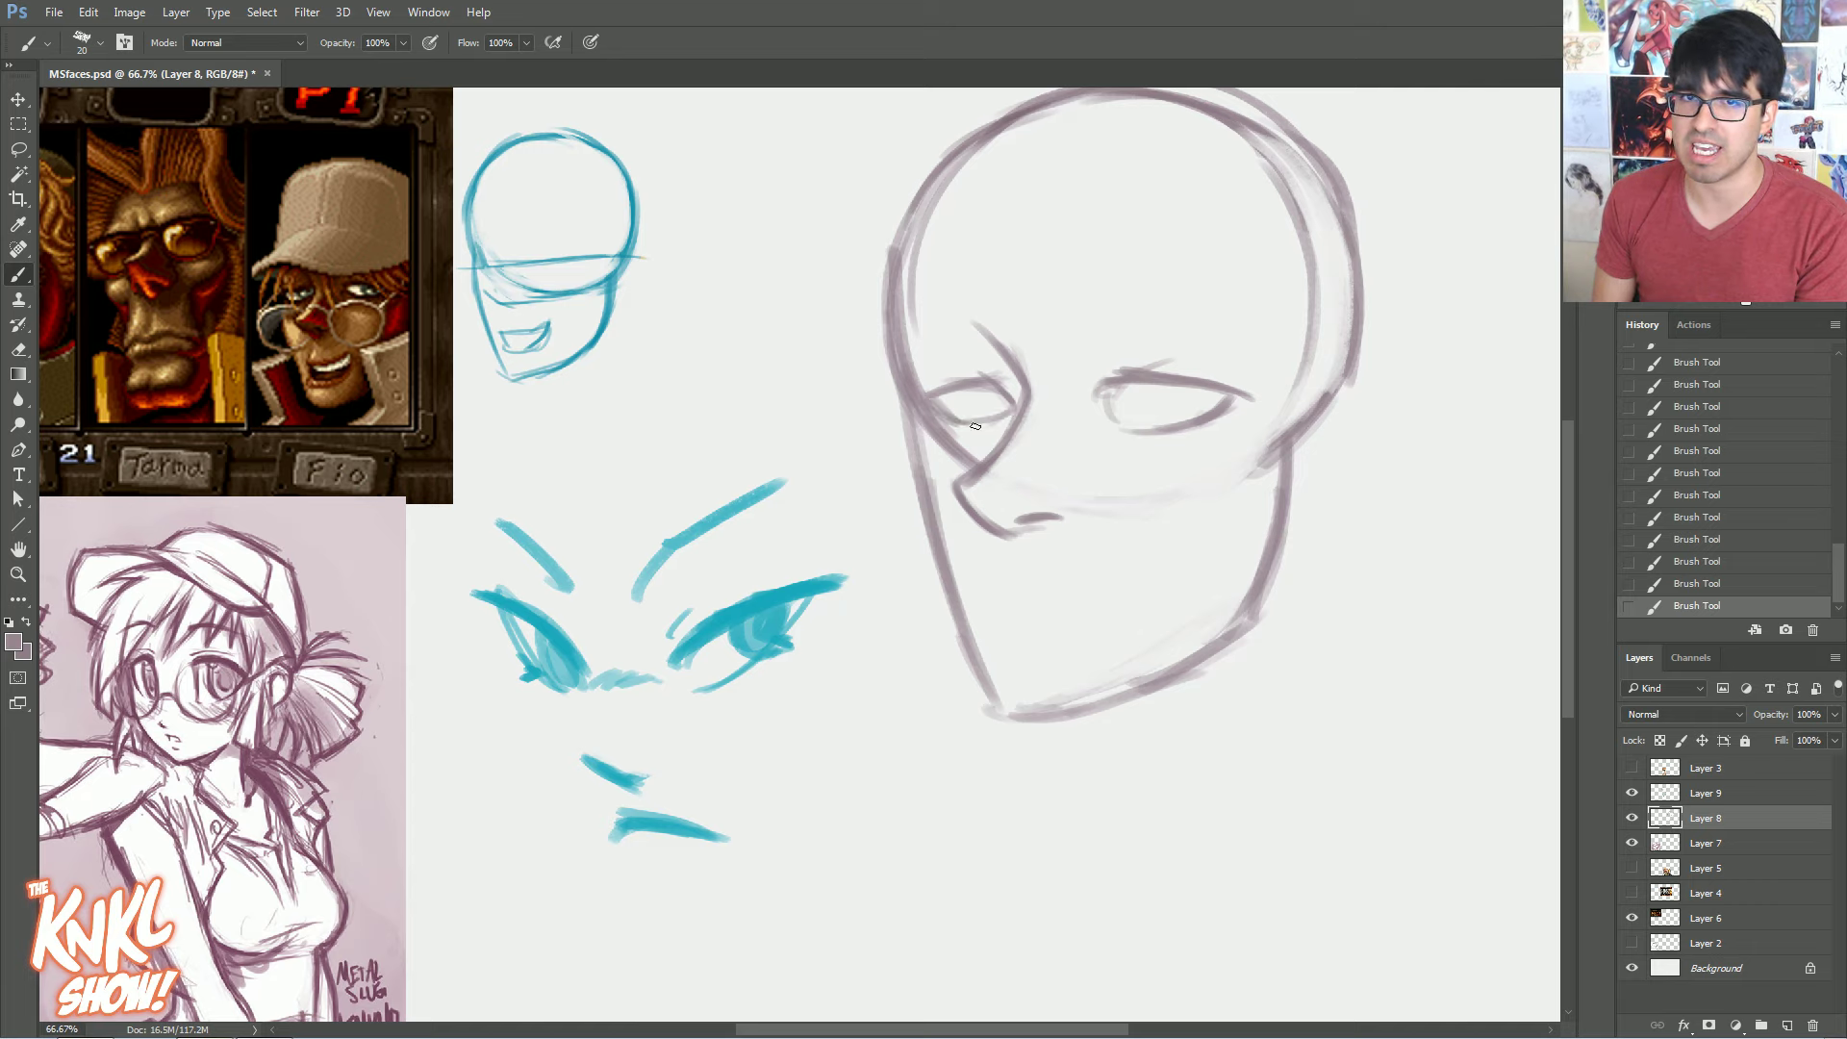
pyautogui.moveTo(931, 448); pyautogui.dragTo(955, 453)
pyautogui.moveTo(931, 423); pyautogui.dragTo(952, 442)
pyautogui.moveTo(948, 441); pyautogui.dragTo(927, 416)
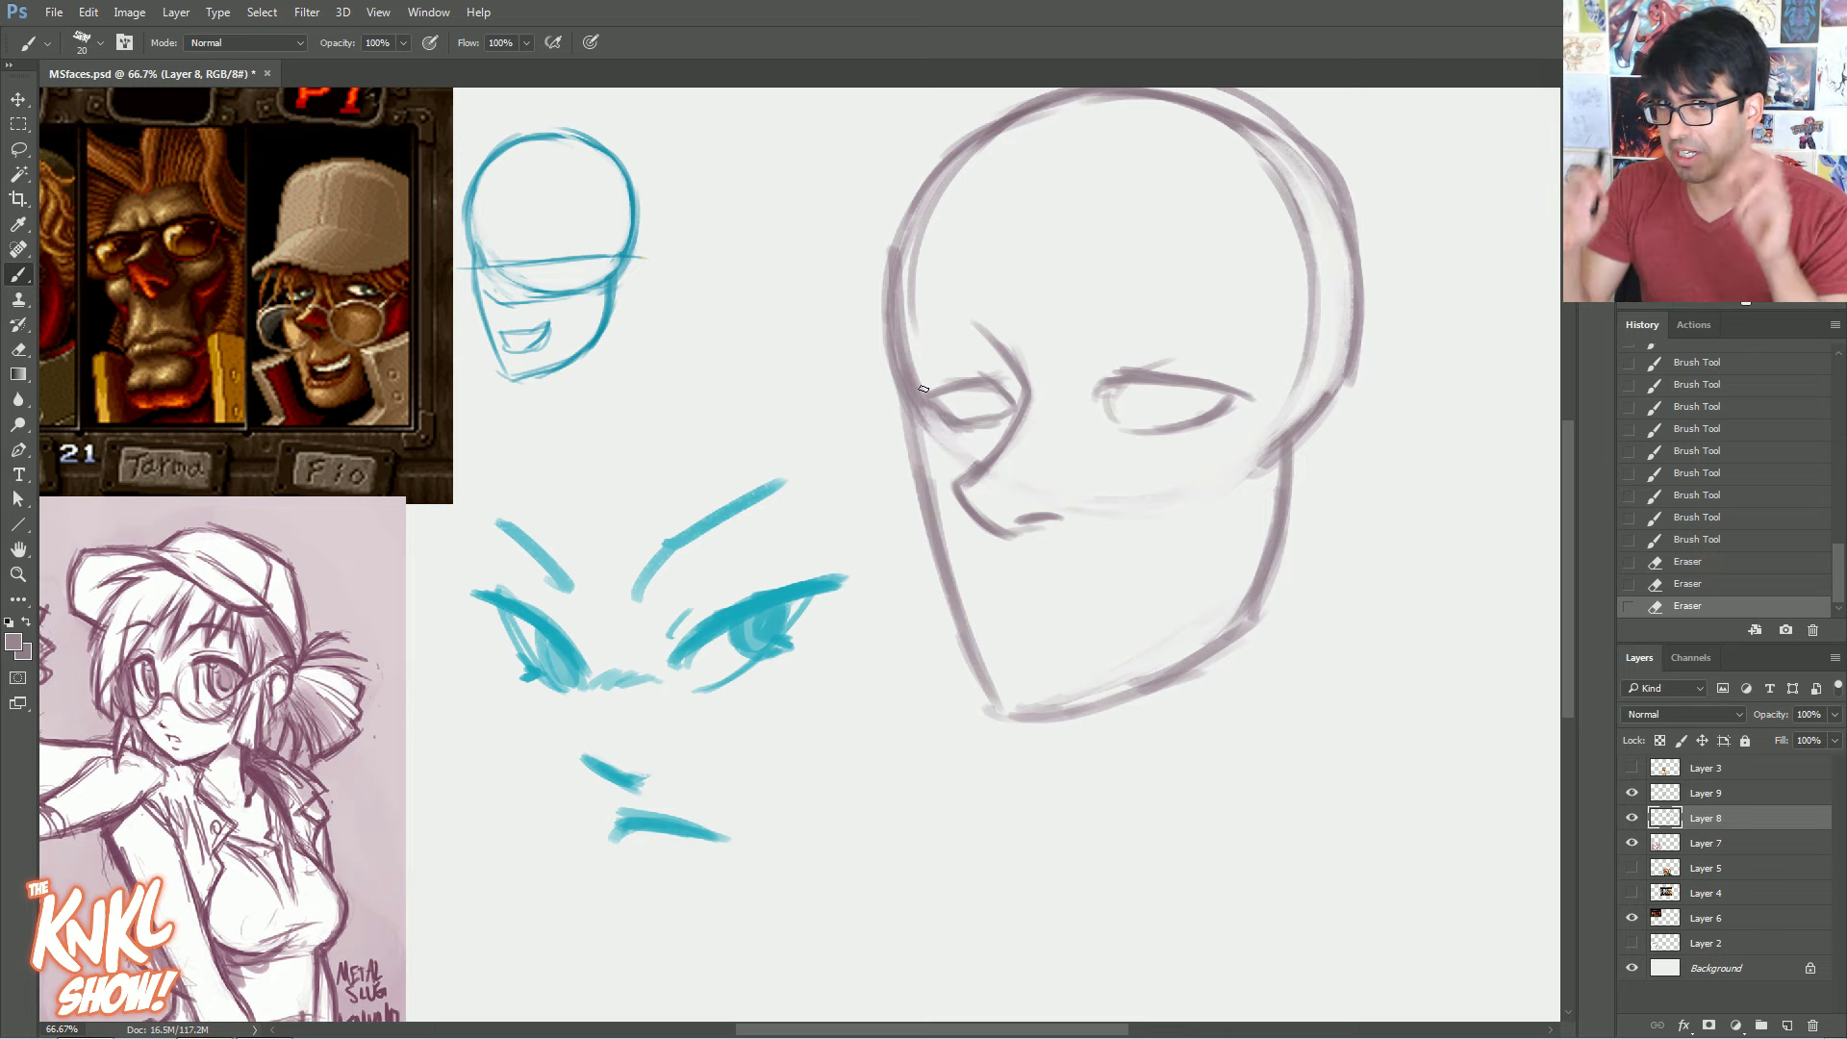
# Redraw the far eye's lower lid and darken the near eye's lower contour
pyautogui.moveTo(954, 432); pyautogui.dragTo(948, 428)
pyautogui.moveTo(938, 404)
pyautogui.mouseDown()
pyautogui.moveTo(965, 420)
pyautogui.moveTo(1005, 405)
pyautogui.mouseUp()
pyautogui.moveTo(1119, 412); pyautogui.dragTo(1172, 433)
pyautogui.moveTo(1106, 407); pyautogui.dragTo(1154, 431)
pyautogui.moveTo(1193, 420); pyautogui.dragTo(1159, 427)
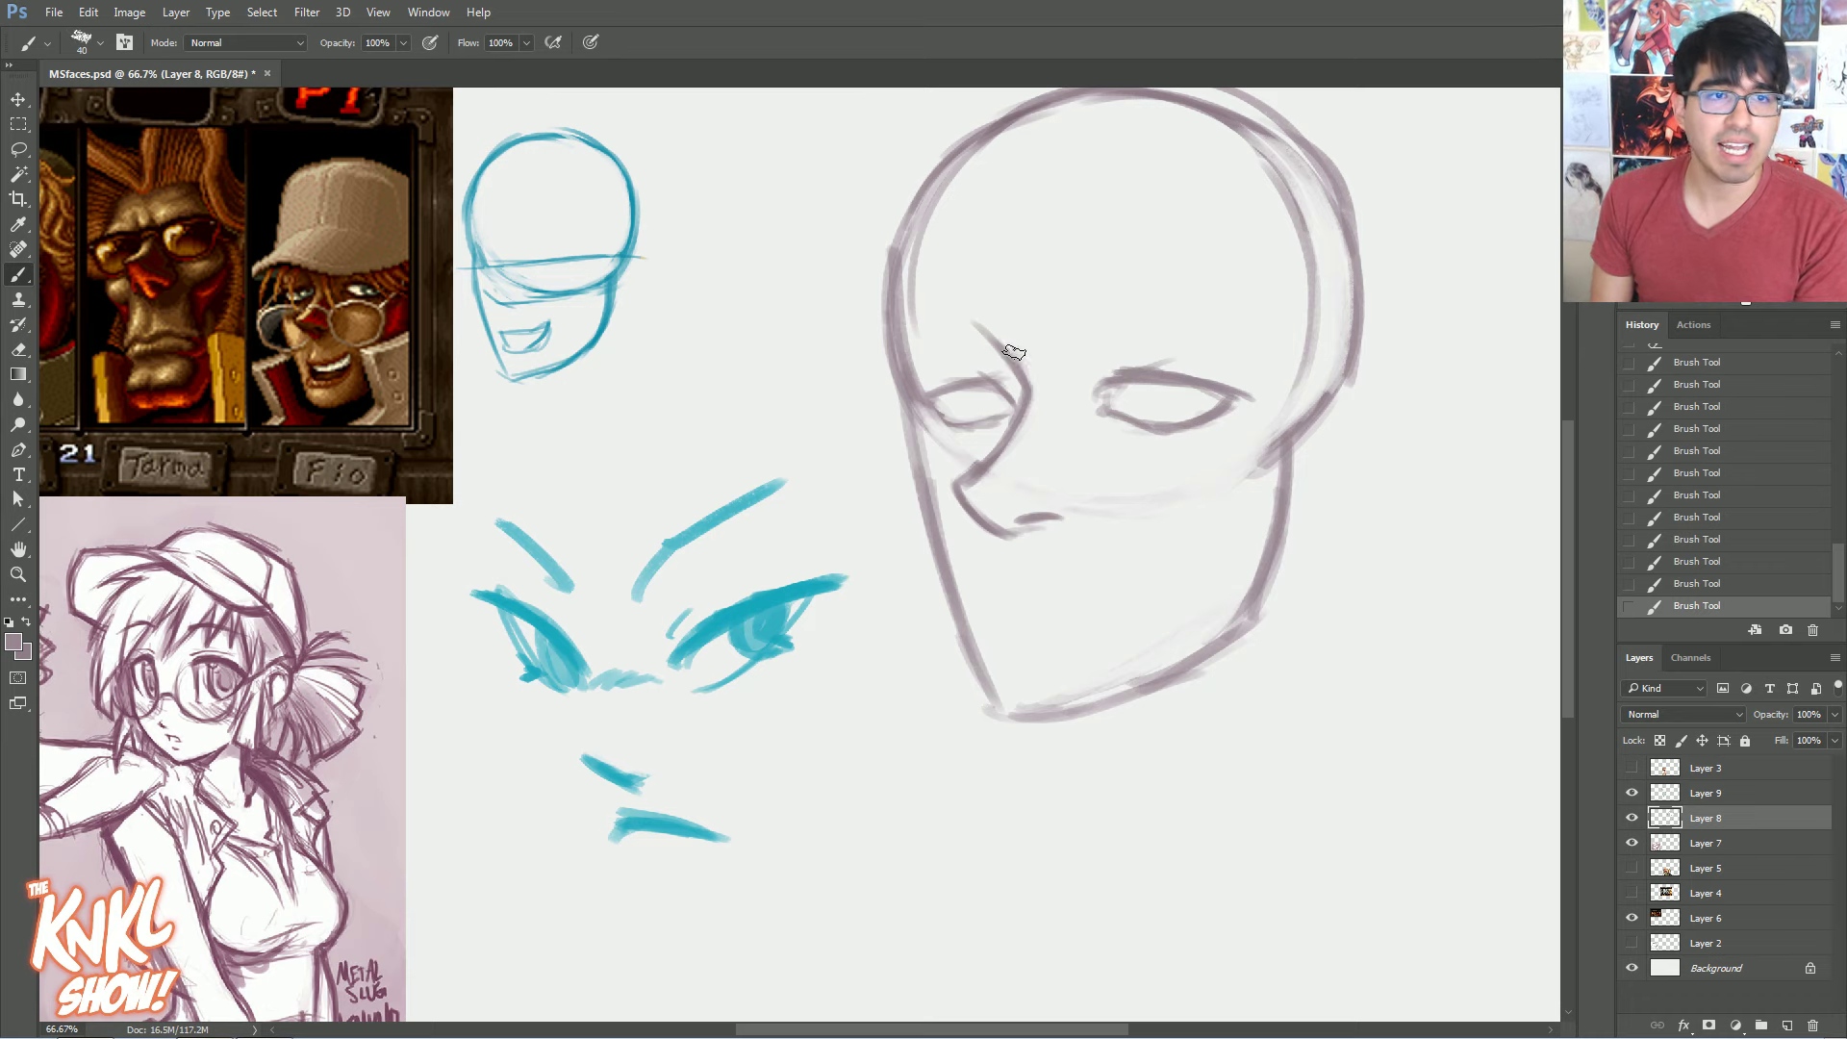
# Draw an eyebrow above each eye of the large head, joining the far one to the nose bridge
pyautogui.moveTo(955, 298); pyautogui.dragTo(1008, 339)
pyautogui.moveTo(982, 306); pyautogui.dragTo(934, 310)
pyautogui.moveTo(1096, 304); pyautogui.dragTo(1217, 300)
pyautogui.press('[')
pyautogui.moveTo(991, 314); pyautogui.dragTo(910, 304)
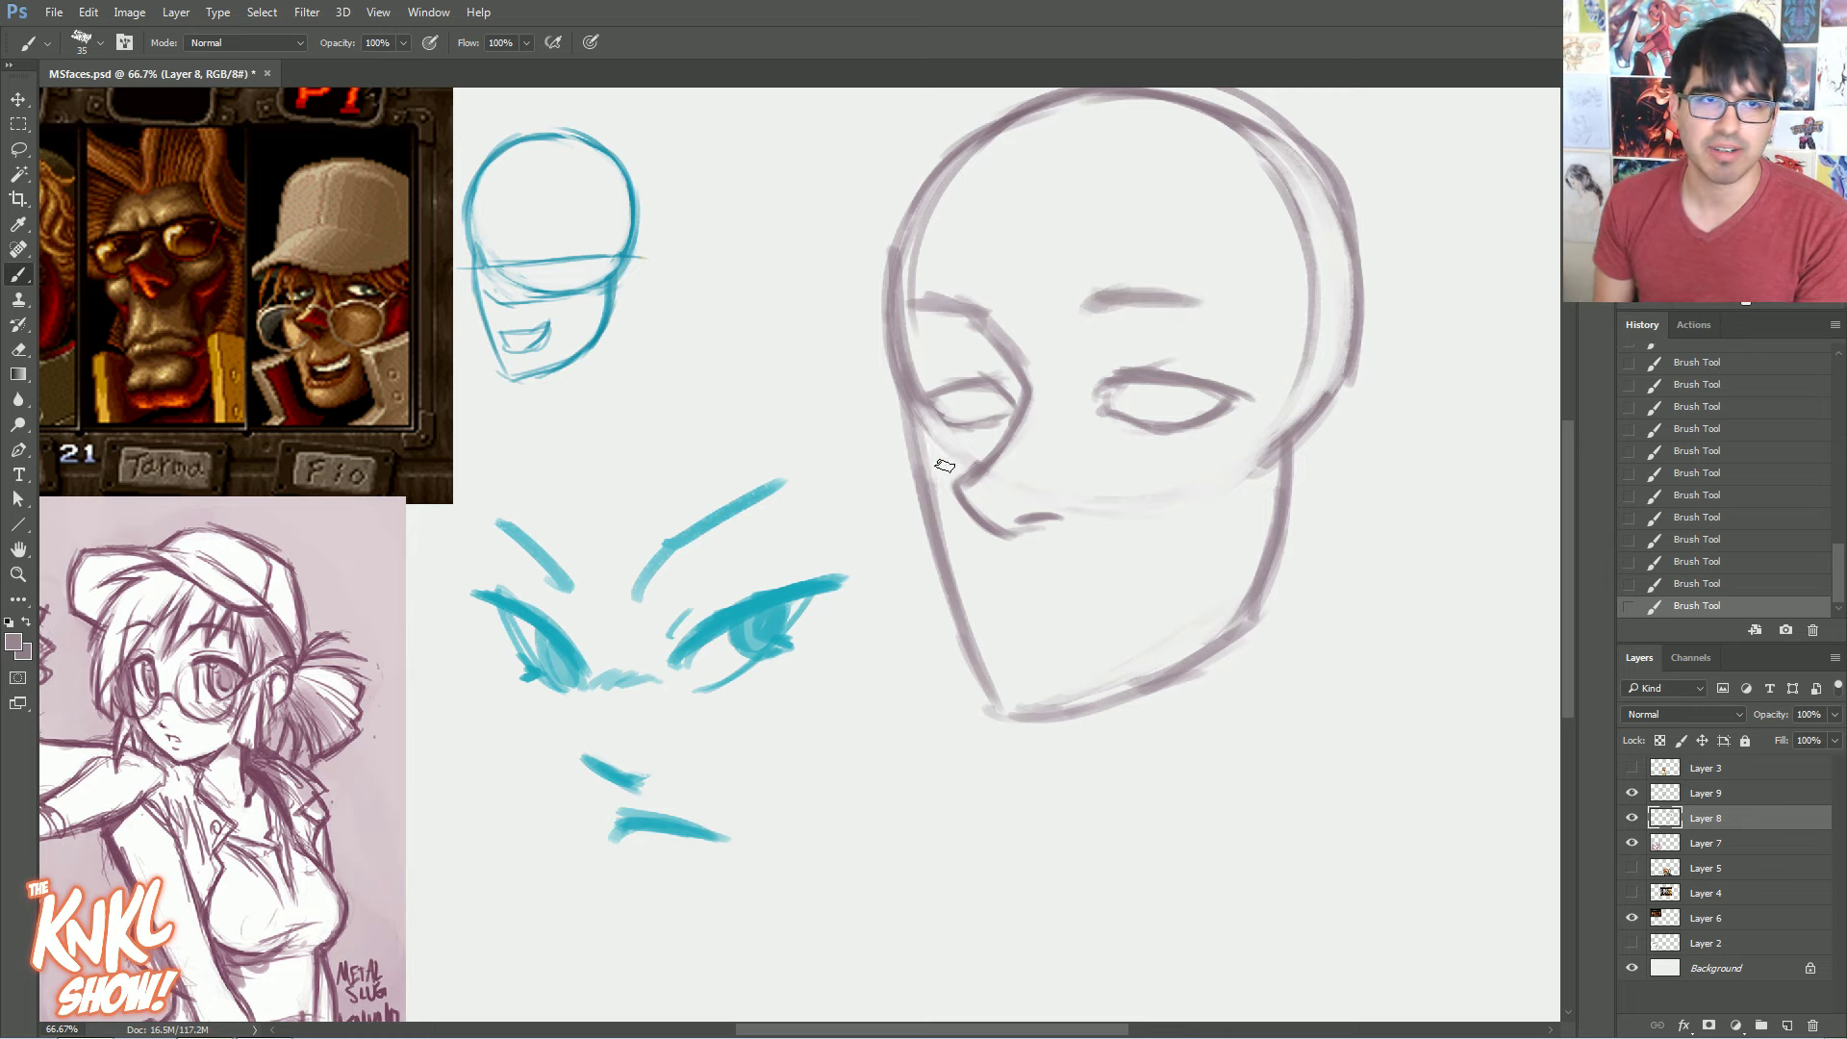
# Rework the large head's jaw with a slimmer far cheek and heavier near jawline, erasing the old far-side contour
pyautogui.moveTo(922, 434); pyautogui.dragTo(928, 555)
pyautogui.moveTo(903, 486); pyautogui.dragTo(1034, 736)
pyautogui.moveTo(1271, 599); pyautogui.dragTo(1154, 678)
pyautogui.moveTo(1281, 568); pyautogui.dragTo(1176, 681)
pyautogui.moveTo(1276, 568); pyautogui.dragTo(1299, 498)
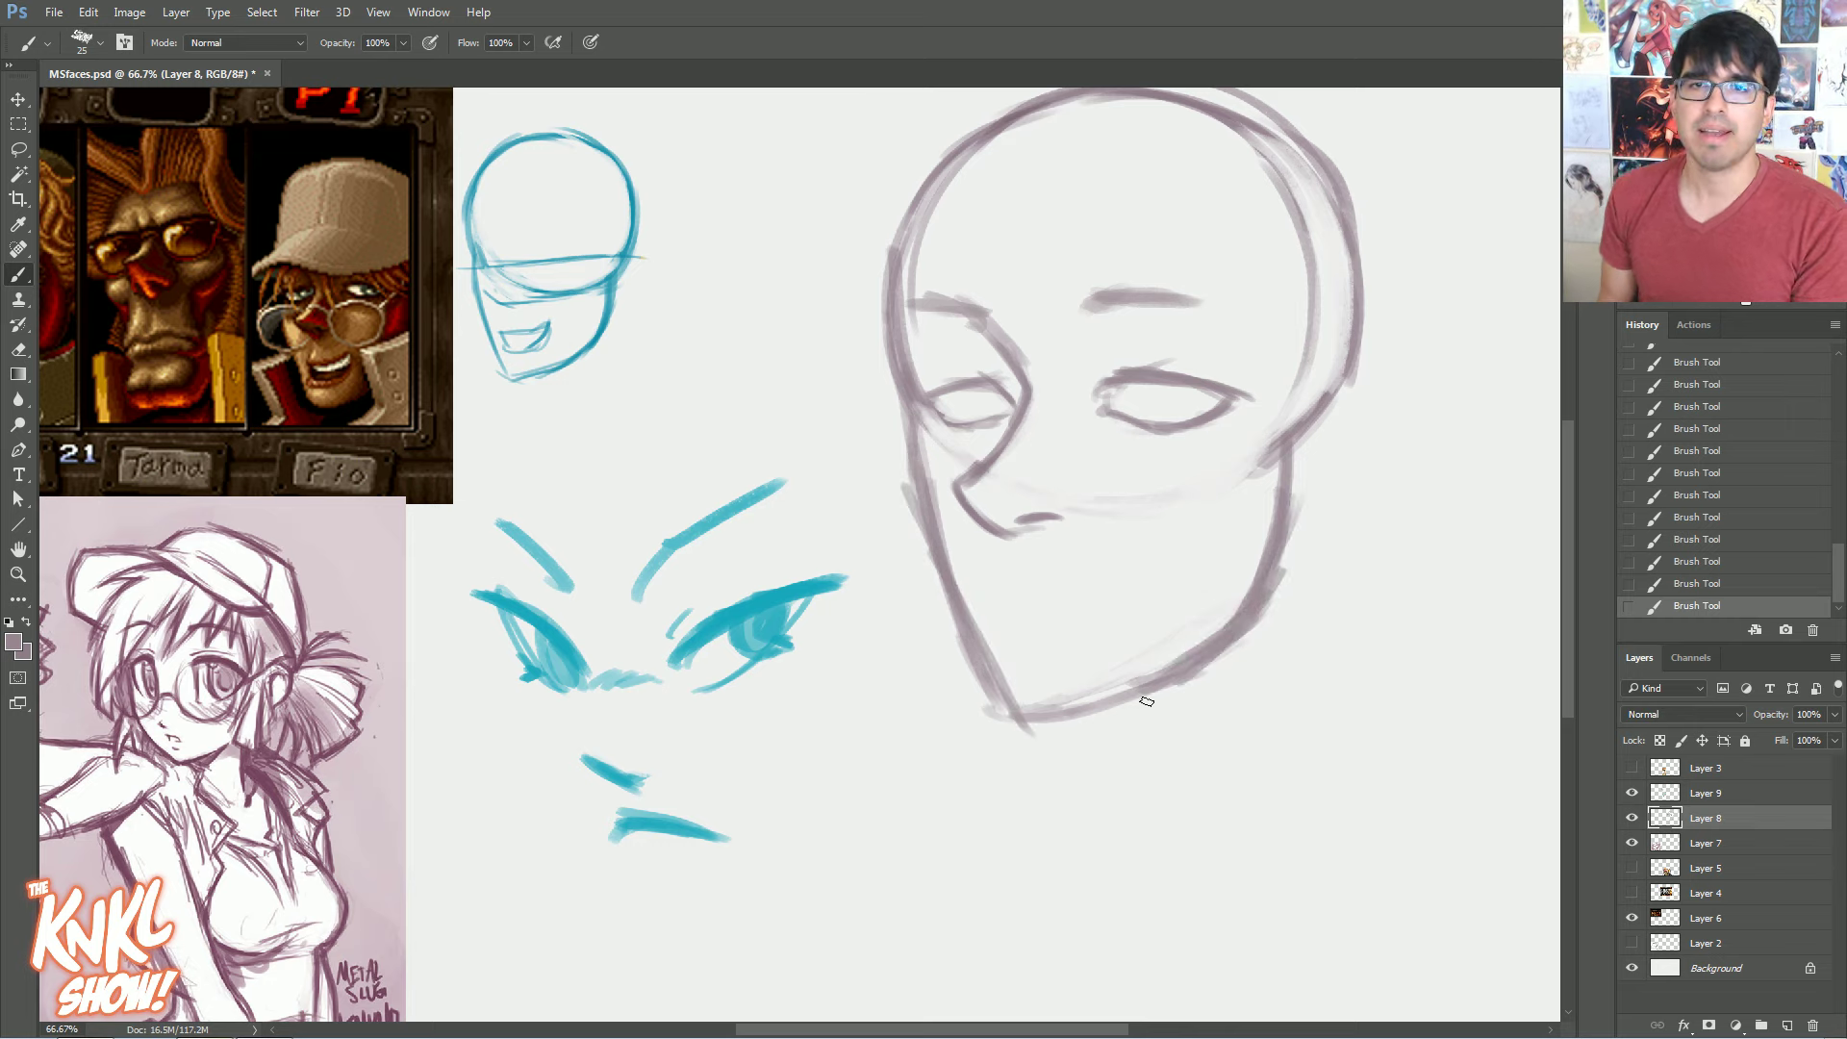
pyautogui.moveTo(1009, 731); pyautogui.dragTo(928, 568)
pyautogui.moveTo(991, 697); pyautogui.dragTo(885, 445)
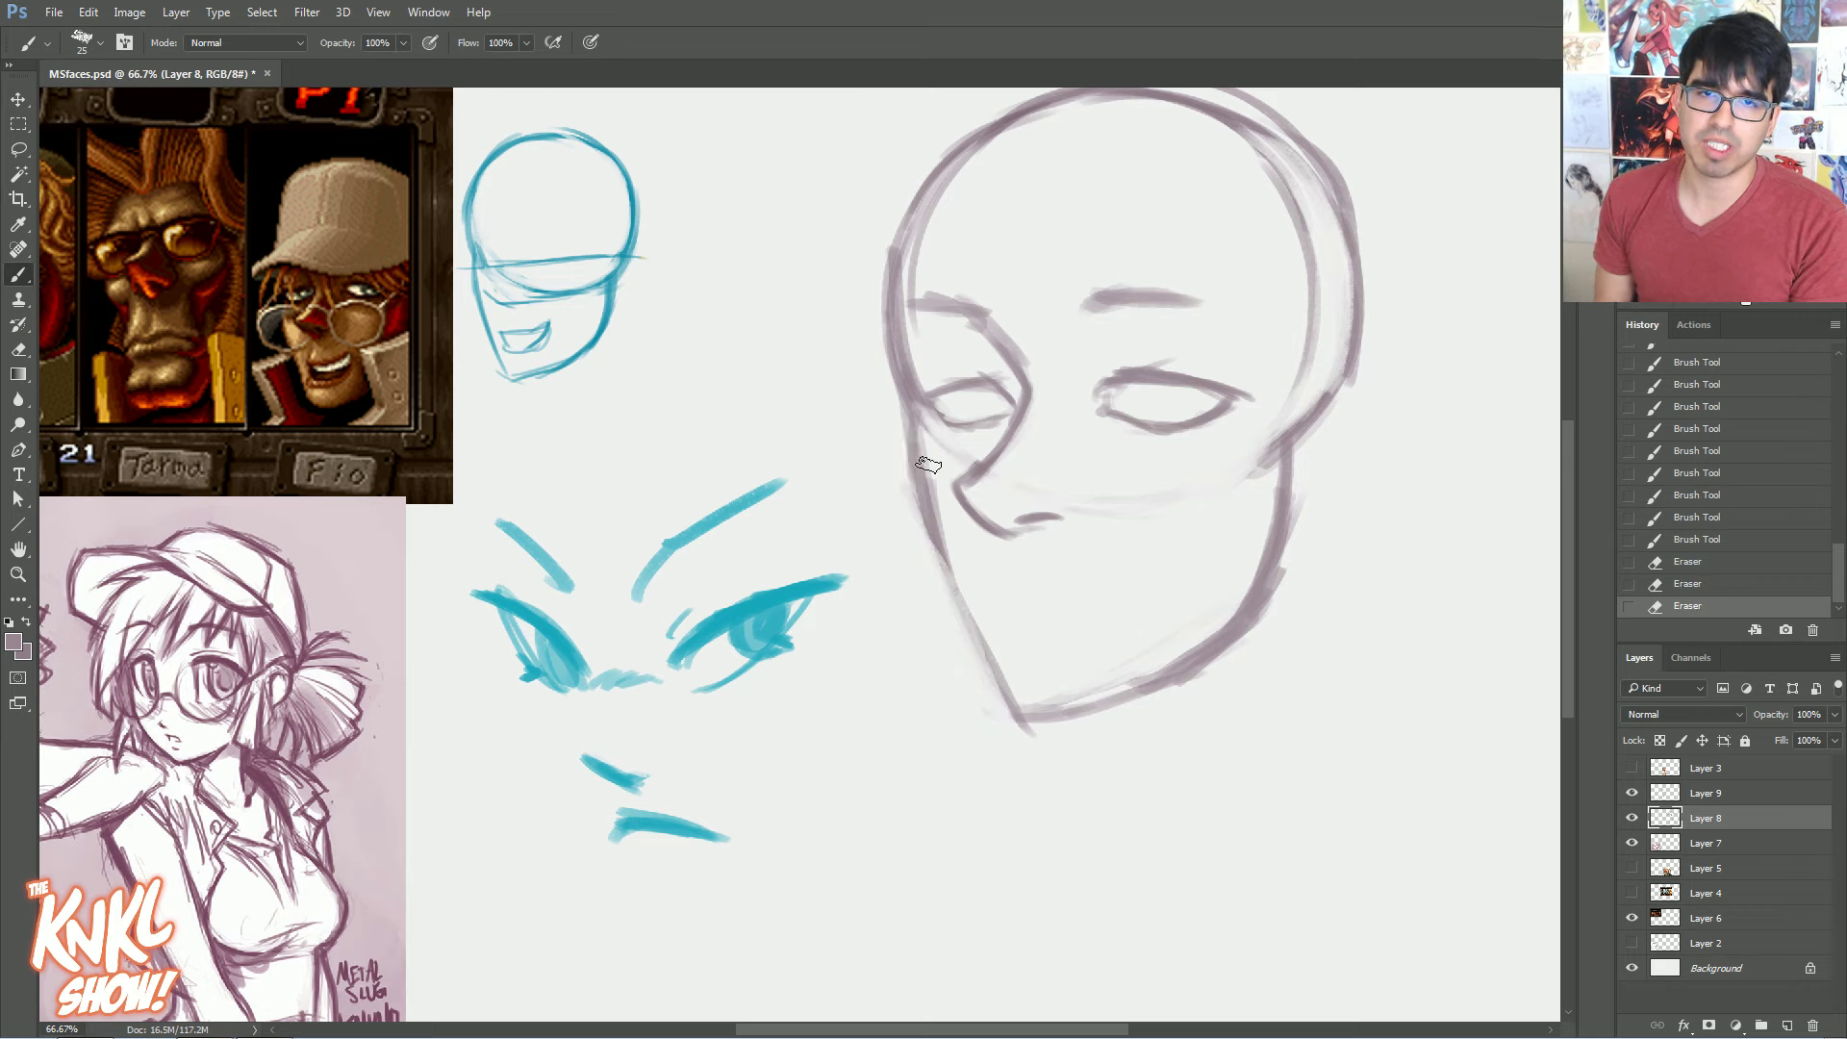
# Reshape the near jawline with repeated strokes running from below the ear down to the chin
pyautogui.moveTo(1119, 723)
pyautogui.mouseDown()
pyautogui.moveTo(1193, 681)
pyautogui.moveTo(1279, 569)
pyautogui.mouseUp()
pyautogui.moveTo(1215, 656)
pyautogui.mouseDown()
pyautogui.moveTo(1295, 471)
pyautogui.moveTo(1282, 515)
pyautogui.mouseUp()
pyautogui.moveTo(1297, 442); pyautogui.dragTo(1251, 604)
pyautogui.moveTo(1291, 498); pyautogui.dragTo(1202, 643)
pyautogui.moveTo(1270, 567); pyautogui.dragTo(1082, 702)
pyautogui.moveTo(1203, 652)
pyautogui.mouseDown()
pyautogui.moveTo(1043, 732)
pyautogui.moveTo(1249, 597)
pyautogui.mouseUp()
pyautogui.moveTo(1051, 712); pyautogui.dragTo(1201, 635)
pyautogui.moveTo(1121, 688); pyautogui.dragTo(1248, 595)
pyautogui.moveTo(1203, 633); pyautogui.dragTo(1260, 577)
pyautogui.moveTo(1235, 602)
pyautogui.mouseDown()
pyautogui.moveTo(1279, 532)
pyautogui.moveTo(1160, 654)
pyautogui.mouseUp()
pyautogui.moveTo(1214, 618); pyautogui.dragTo(1124, 669)
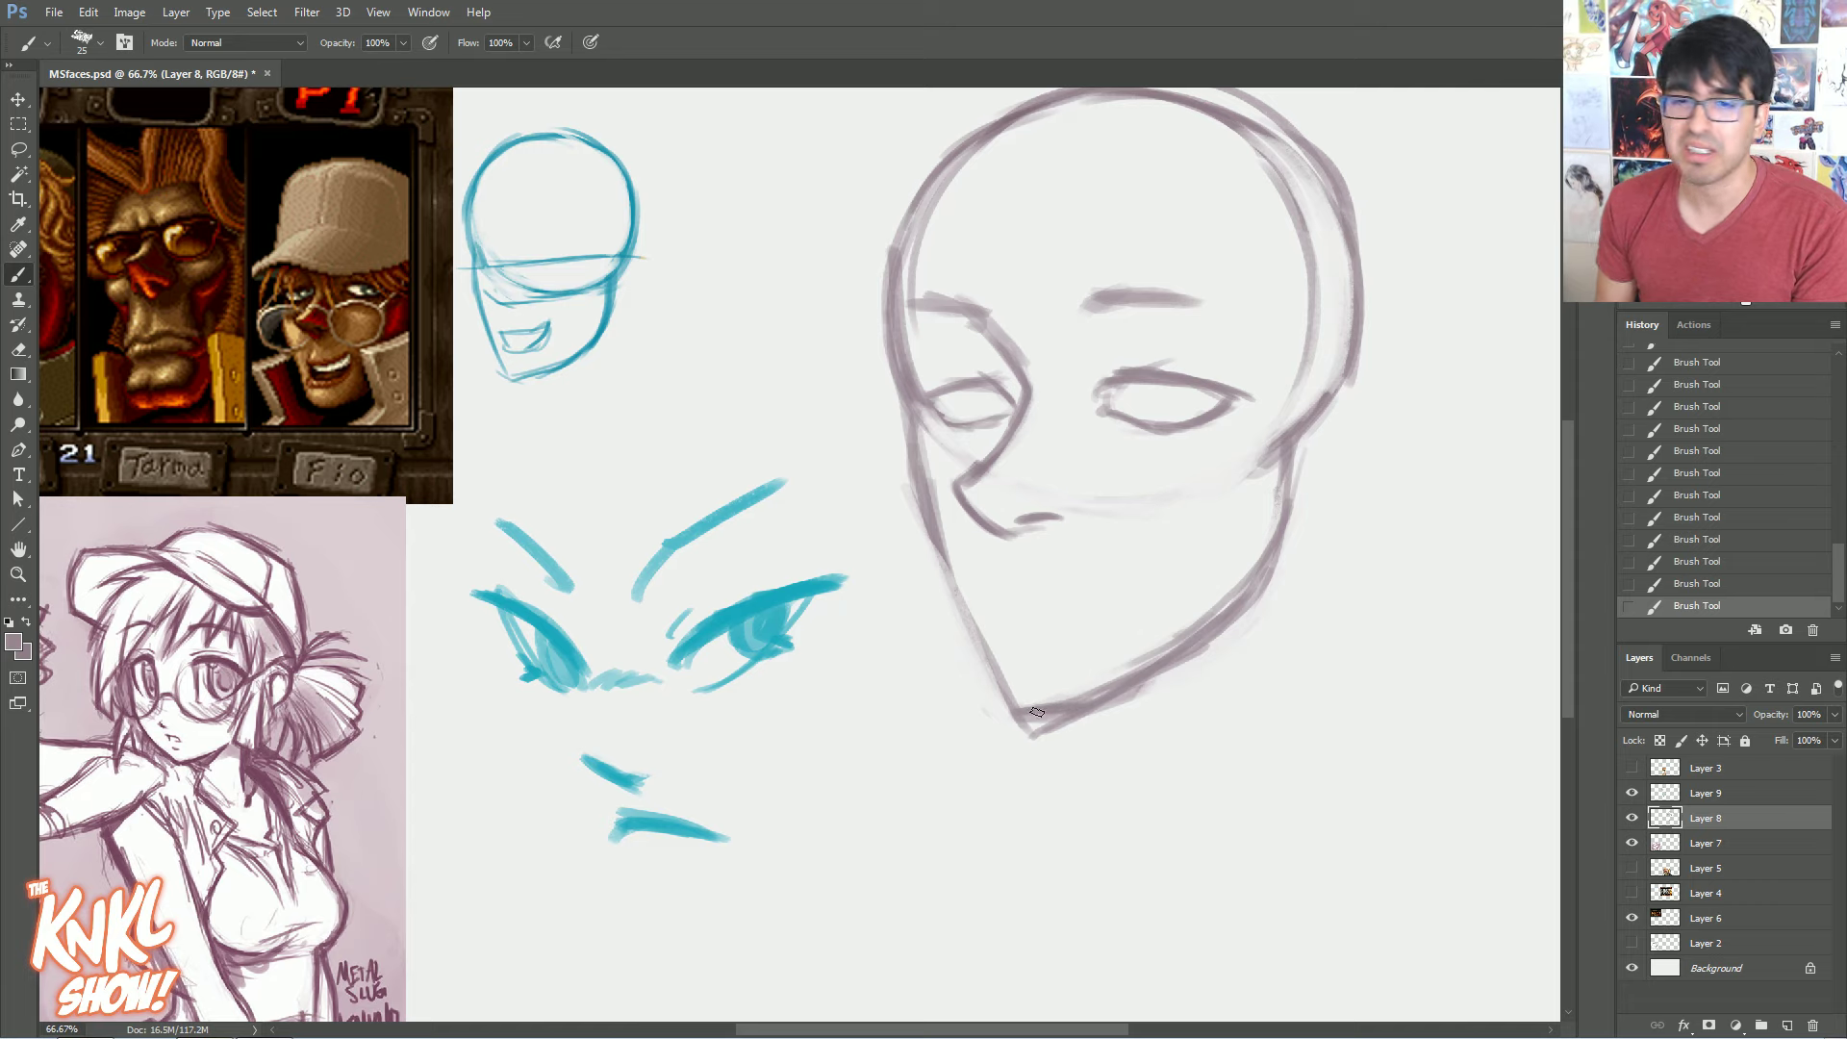
# Darken the far cheek line down to the chin and erase the pointed overshoot and stray lines around the chin
pyautogui.moveTo(998, 673); pyautogui.dragTo(923, 531)
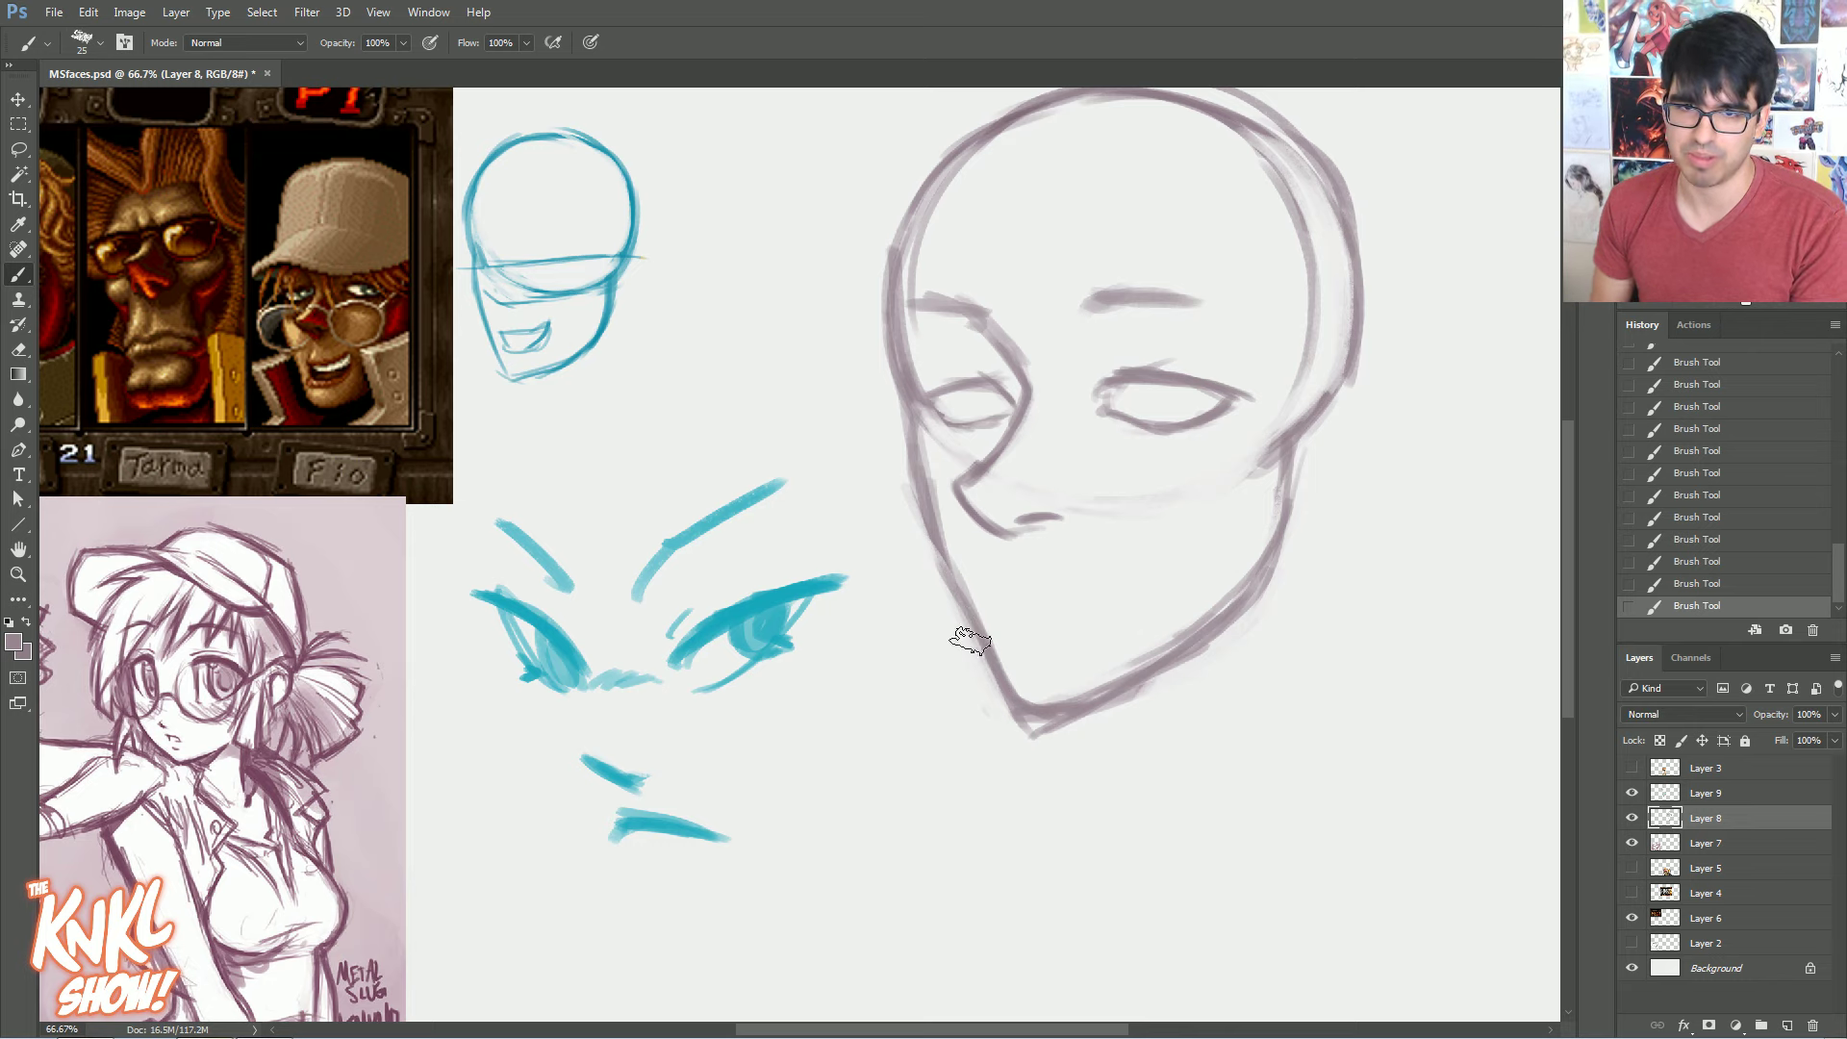
pyautogui.moveTo(978, 721); pyautogui.dragTo(1106, 730)
pyautogui.moveTo(994, 709)
pyautogui.mouseDown()
pyautogui.moveTo(1046, 744)
pyautogui.moveTo(997, 707)
pyautogui.mouseUp()
pyautogui.moveTo(996, 708); pyautogui.dragTo(928, 580)
pyautogui.moveTo(927, 580); pyautogui.dragTo(947, 705)
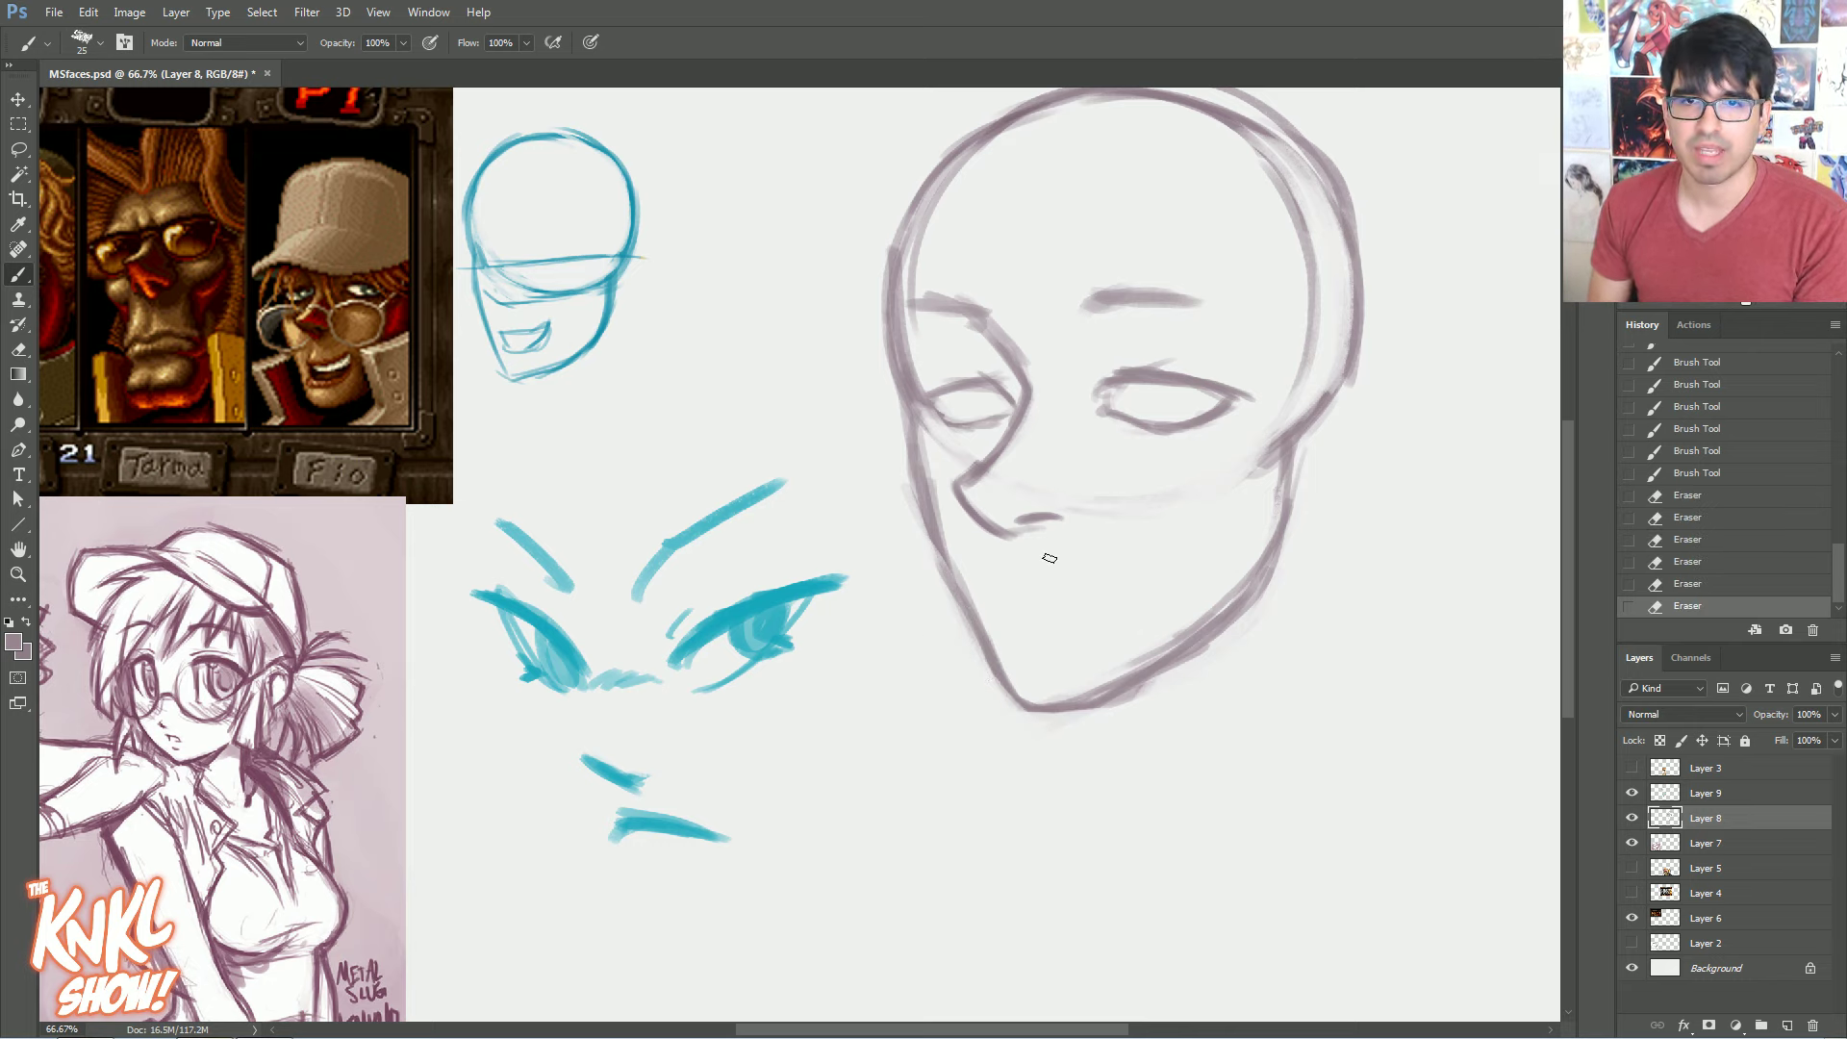
# Draw a closed, slightly slanted mouth line between the nose and chin of the large head
pyautogui.press(']')
pyautogui.moveTo(1011, 583); pyautogui.dragTo(1047, 588)
pyautogui.moveTo(1020, 582); pyautogui.dragTo(1089, 596)
pyautogui.moveTo(1085, 595); pyautogui.dragTo(1149, 601)
pyautogui.moveTo(1105, 592); pyautogui.dragTo(1039, 585)
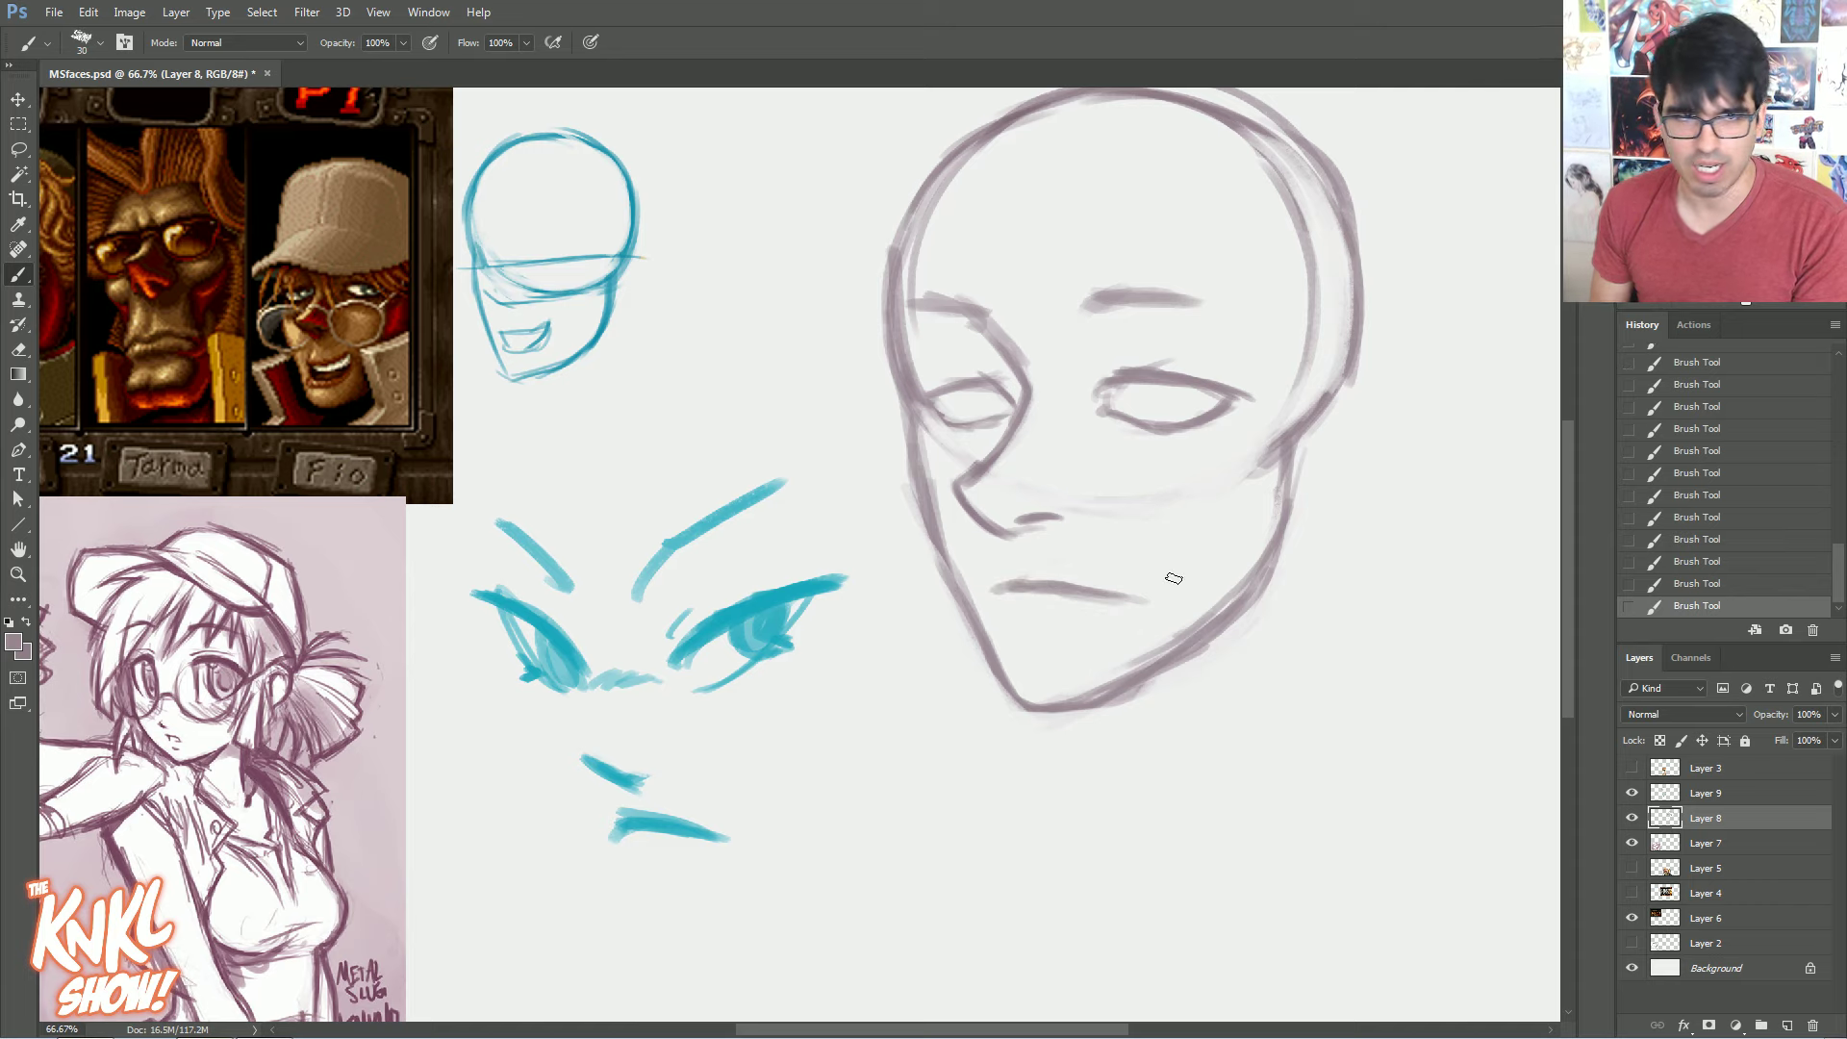
# Try an open grinning mouth over the closed mouth line and undo it
pyautogui.press('[')
pyautogui.moveTo(1053, 586)
pyautogui.mouseDown()
pyautogui.moveTo(1164, 550)
pyautogui.moveTo(1039, 653)
pyautogui.moveTo(1018, 588)
pyautogui.moveTo(1150, 575)
pyautogui.moveTo(1040, 624)
pyautogui.mouseUp()
pyautogui.press(']')
pyautogui.press(']')
pyautogui.hotkey('ctrl', 'alt', 'z')
pyautogui.hotkey('ctrl', 'alt', 'z')
pyautogui.hotkey('ctrl', 'alt', 'z')
pyautogui.hotkey('ctrl', 'alt', 'z')
pyautogui.hotkey('ctrl', 'alt', 'z')
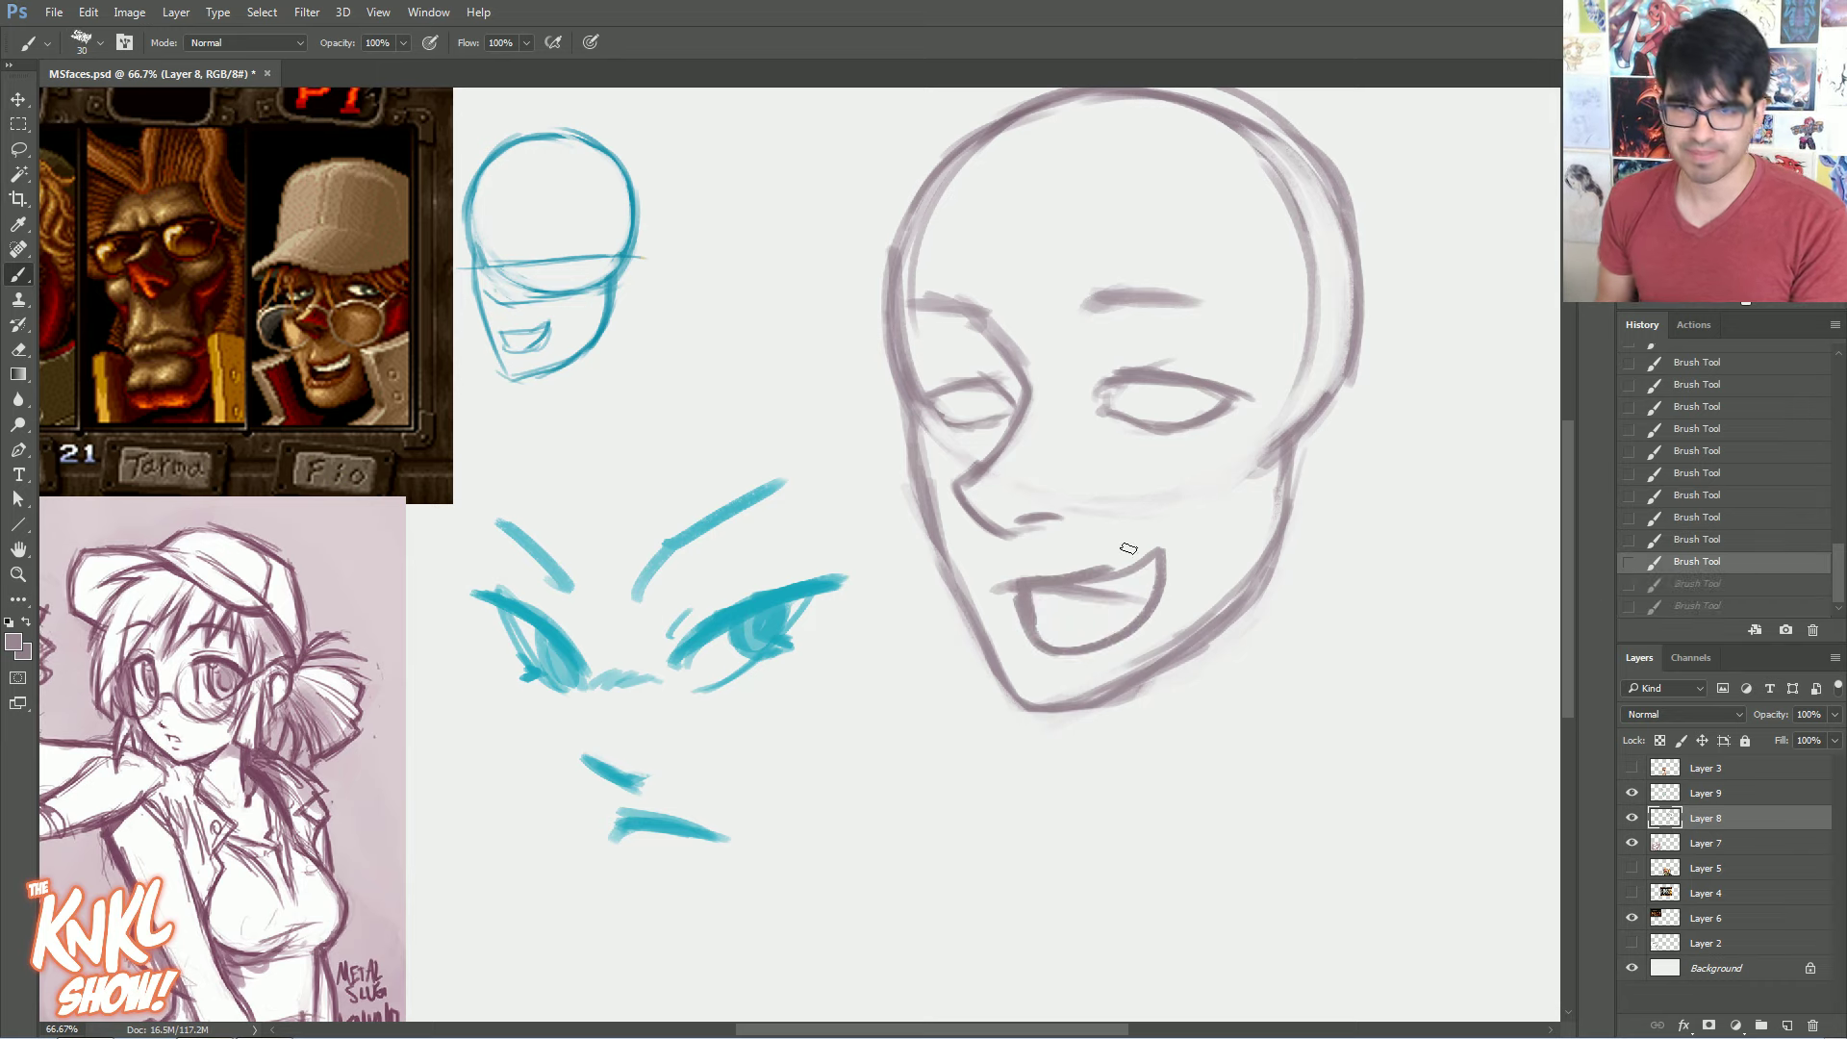
# Thicken the closed mouth's upper lip and add a short lower-lip shadow beneath it
pyautogui.press(']')
pyautogui.moveTo(1023, 593)
pyautogui.mouseDown()
pyautogui.moveTo(1048, 622)
pyautogui.moveTo(1084, 618)
pyautogui.mouseUp()
pyautogui.press('[')
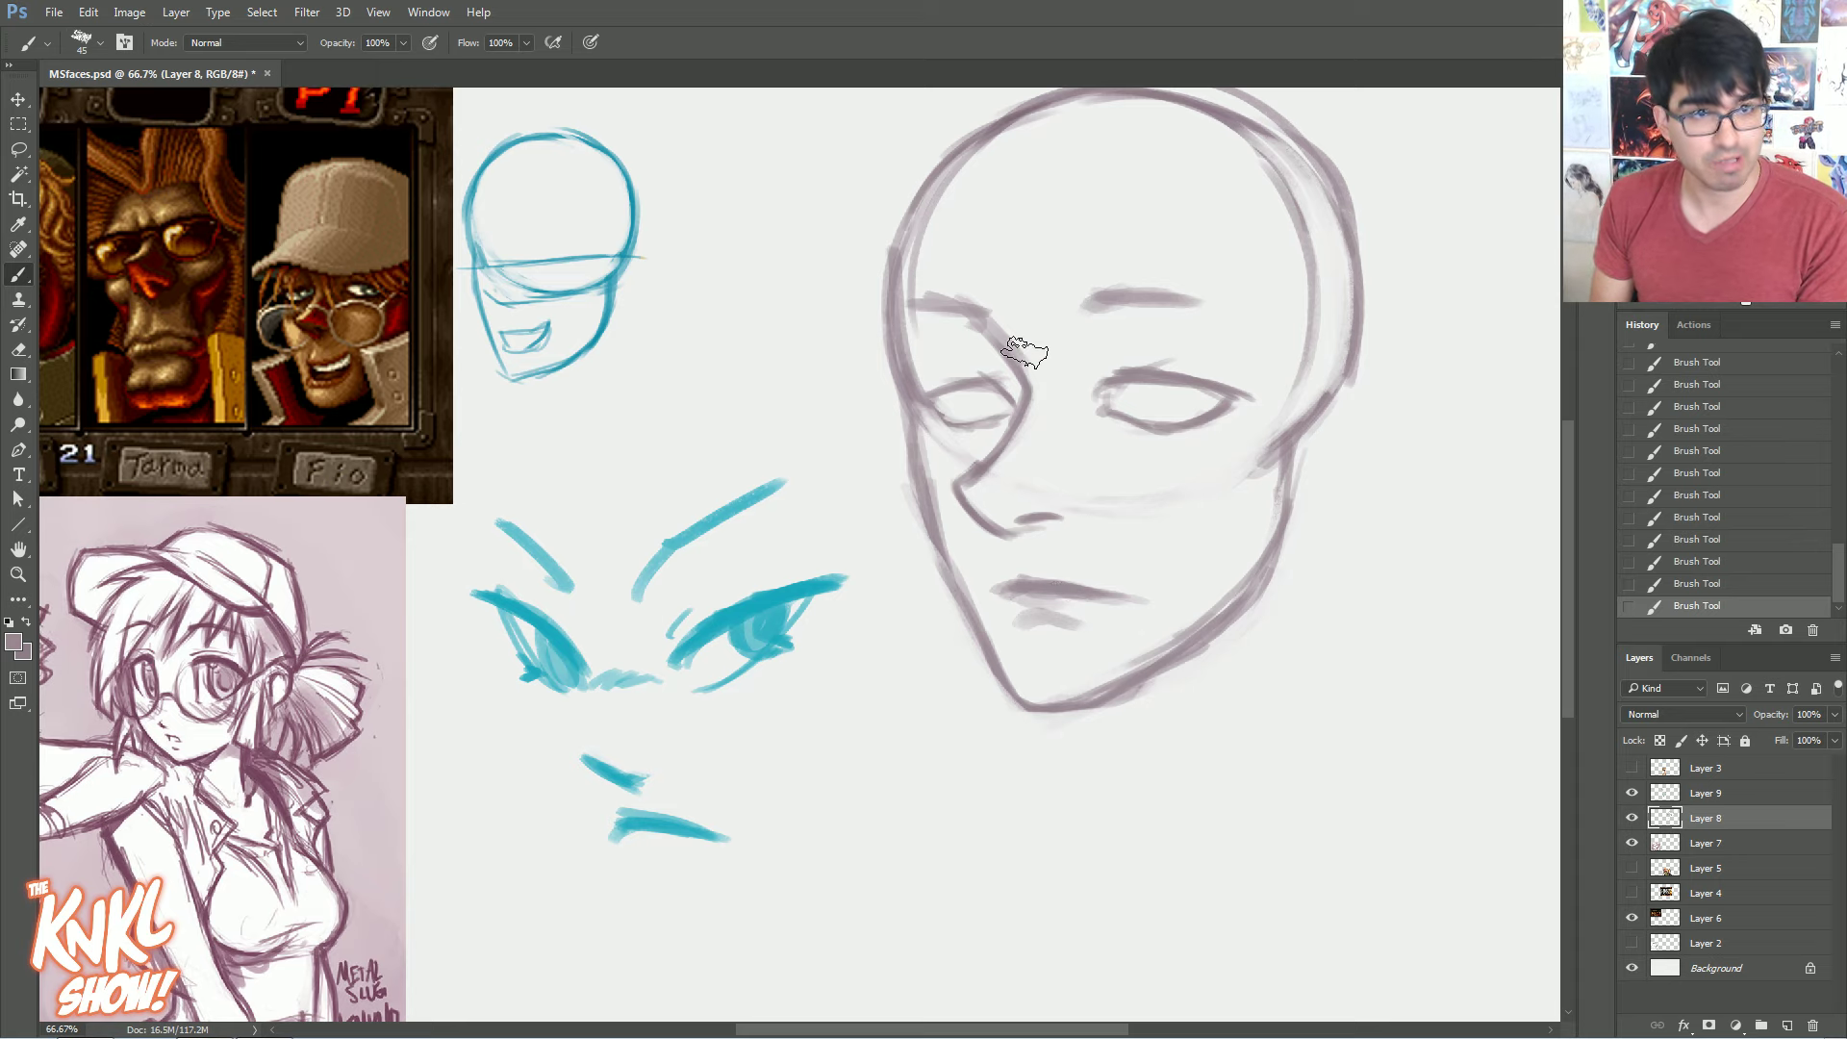
# Refine the large head's nose with a reshaped tip, an underside line and a curved nostril wing
pyautogui.press('[')
pyautogui.press('[')
pyautogui.press('[')
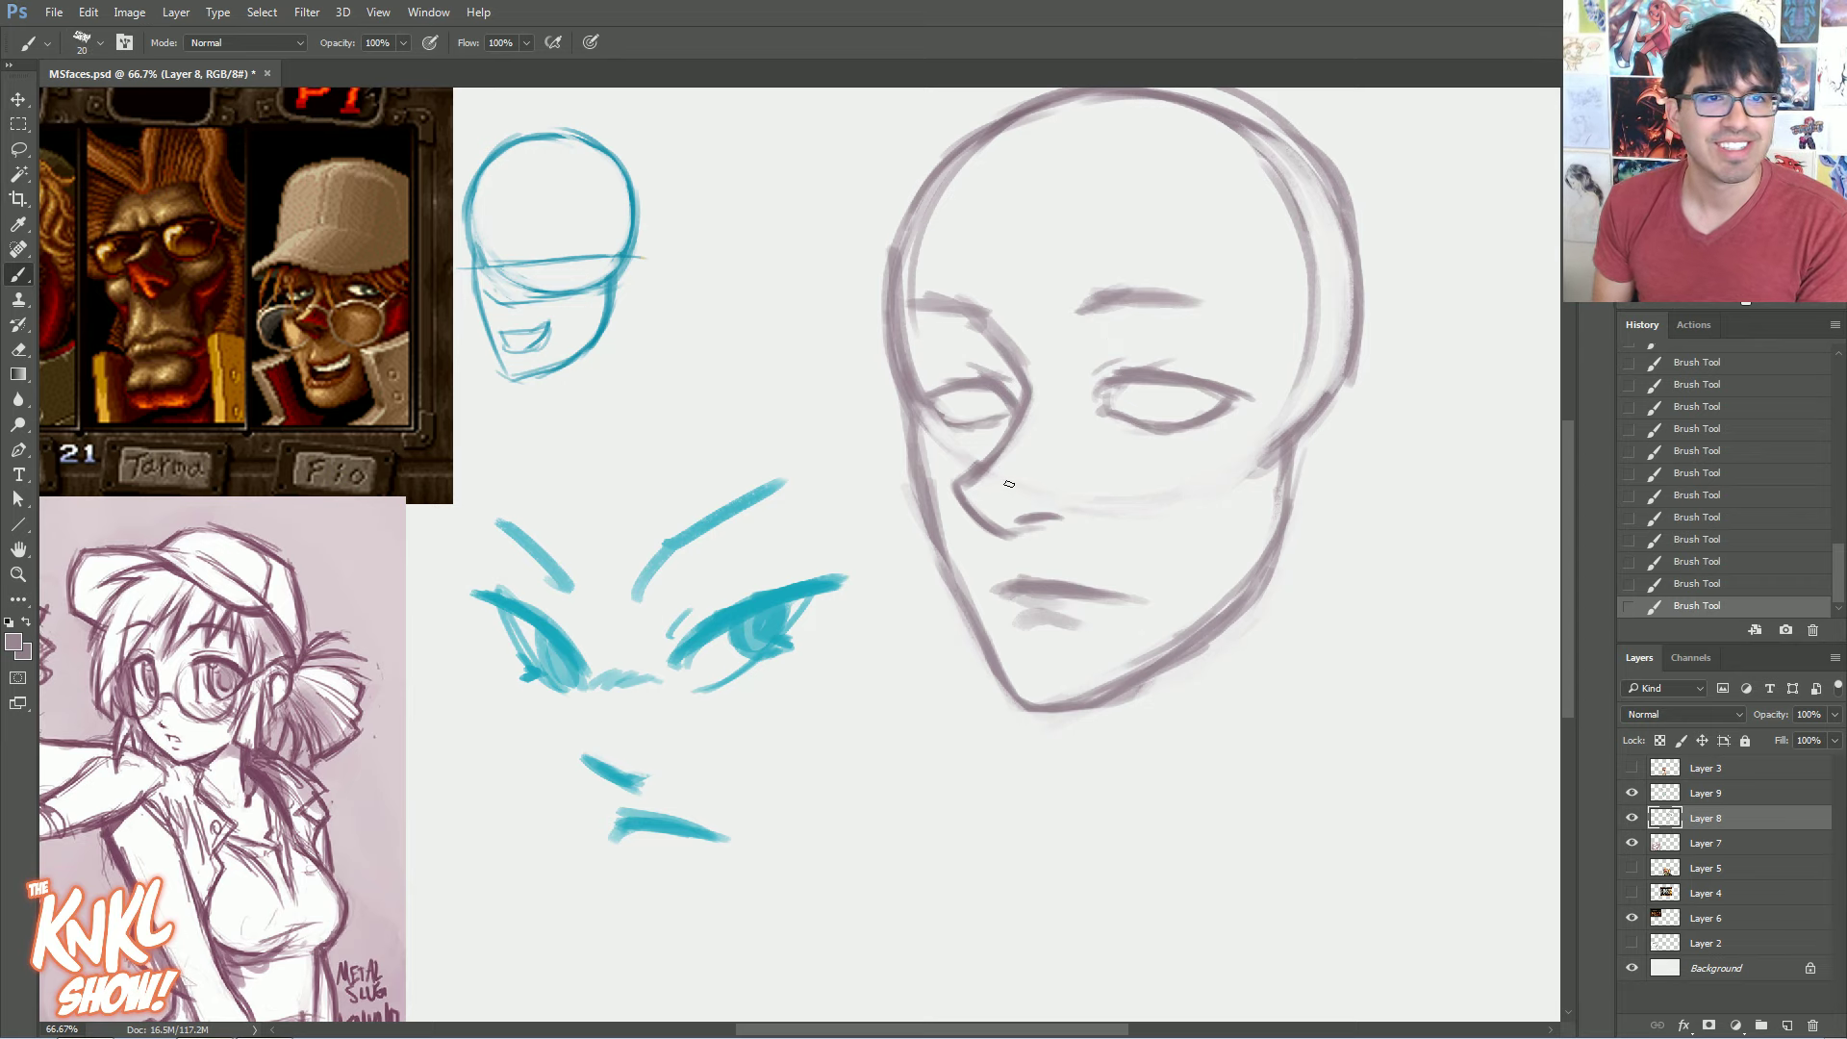
pyautogui.moveTo(1003, 525); pyautogui.dragTo(1026, 545)
pyautogui.press(']')
pyautogui.moveTo(983, 474); pyautogui.dragTo(965, 484)
pyautogui.moveTo(965, 484); pyautogui.dragTo(1013, 526)
pyautogui.press('[')
pyautogui.moveTo(972, 500)
pyautogui.mouseDown()
pyautogui.moveTo(1013, 525)
pyautogui.moveTo(999, 502)
pyautogui.mouseUp()
pyautogui.press(']')
pyautogui.moveTo(973, 495); pyautogui.dragTo(1021, 497)
pyautogui.moveTo(1007, 498); pyautogui.dragTo(1062, 499)
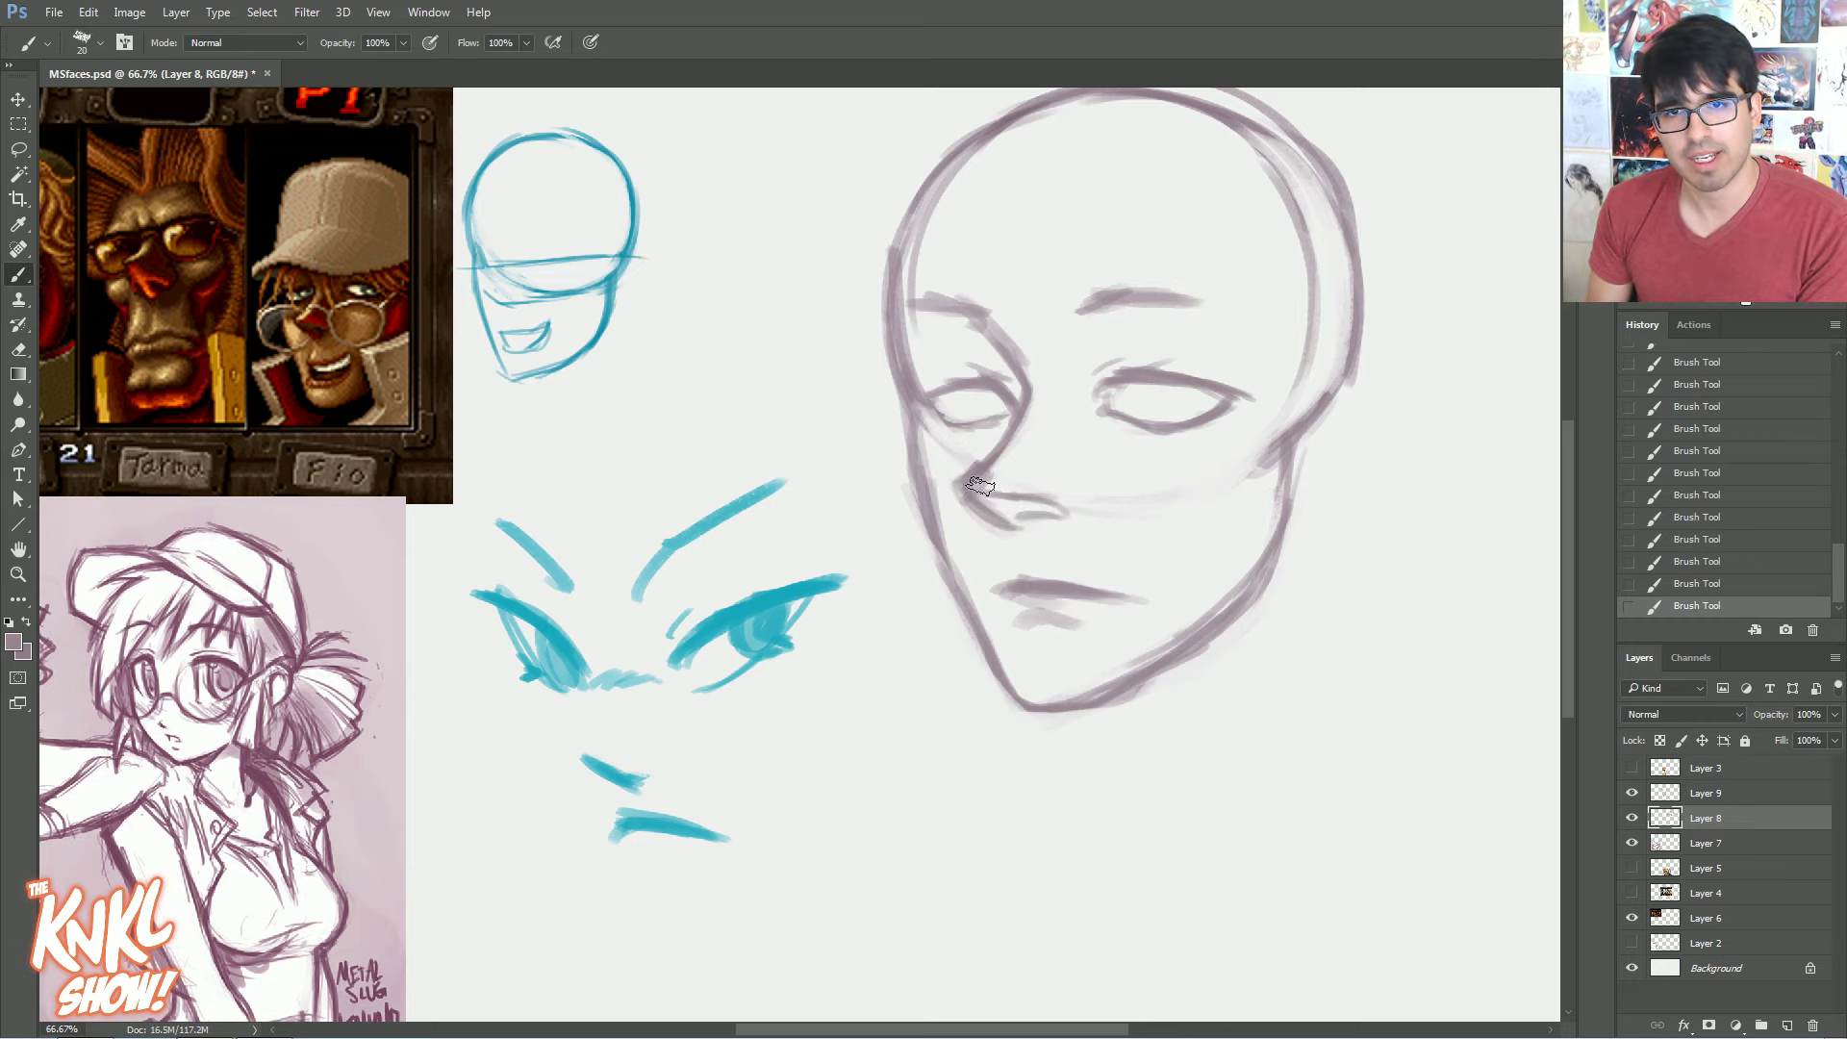
# Thin the large head's nose tip and bridge contour with the Eraser
pyautogui.moveTo(973, 499)
pyautogui.mouseDown()
pyautogui.moveTo(1006, 539)
pyautogui.moveTo(958, 481)
pyautogui.mouseUp()
pyautogui.moveTo(963, 496)
pyautogui.mouseDown()
pyautogui.moveTo(945, 473)
pyautogui.moveTo(962, 488)
pyautogui.mouseUp()
pyautogui.moveTo(1038, 396); pyautogui.dragTo(1014, 456)
pyautogui.moveTo(1037, 409)
pyautogui.mouseDown()
pyautogui.moveTo(1013, 456)
pyautogui.moveTo(1036, 394)
pyautogui.mouseUp()
pyautogui.moveTo(1036, 385); pyautogui.dragTo(1012, 450)
pyautogui.moveTo(1038, 387); pyautogui.dragTo(1009, 332)
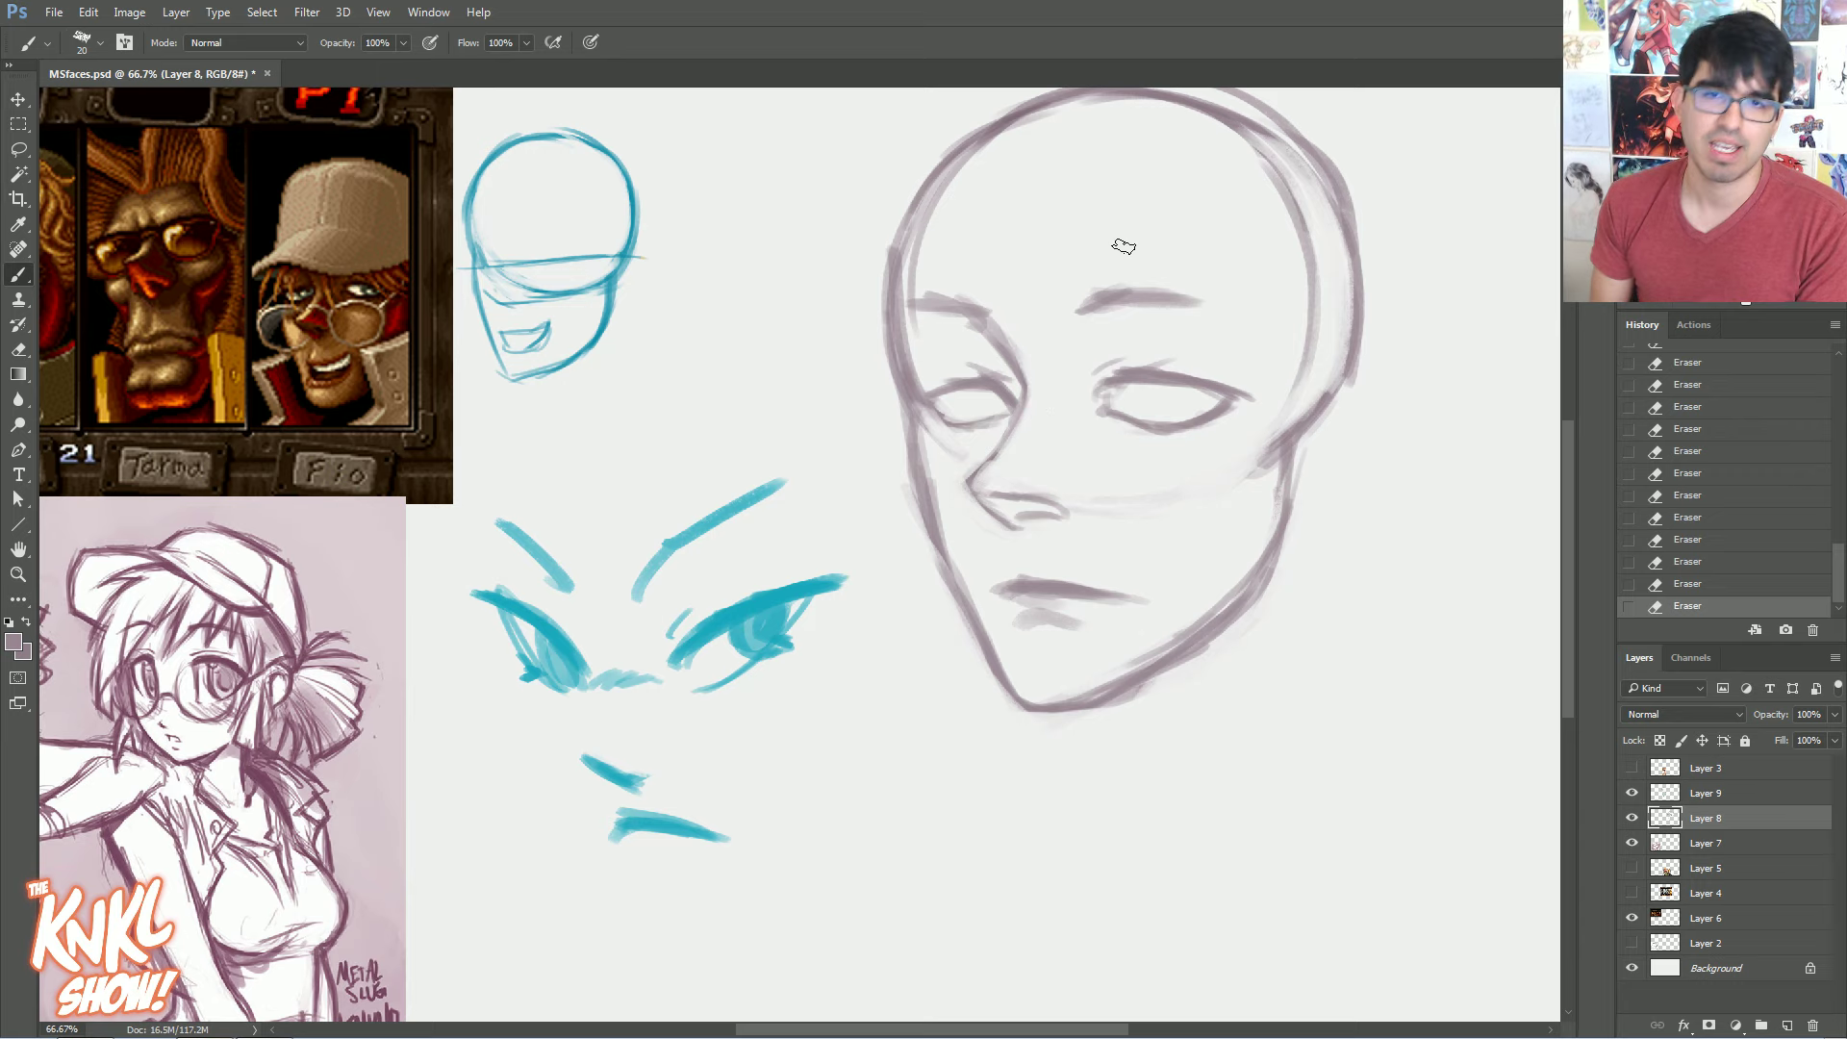
# Redraw the large head's nose tip and carry the bridge line up towards the inner brow with a finer brush
pyautogui.press('[')
pyautogui.moveTo(976, 493)
pyautogui.mouseDown()
pyautogui.moveTo(1020, 526)
pyautogui.moveTo(973, 497)
pyautogui.mouseUp()
pyautogui.moveTo(1000, 522); pyautogui.dragTo(970, 489)
pyautogui.moveTo(991, 506)
pyautogui.mouseDown()
pyautogui.moveTo(968, 483)
pyautogui.moveTo(989, 458)
pyautogui.mouseUp()
pyautogui.moveTo(973, 477)
pyautogui.mouseDown()
pyautogui.moveTo(1022, 406)
pyautogui.moveTo(1010, 349)
pyautogui.mouseUp()
# Lighten the nose bridge line beside the far eye's inner corner with the Eraser
pyautogui.hotkey('ctrl', '+')
pyautogui.moveTo(674, 385); pyautogui.dragTo(794, 644)
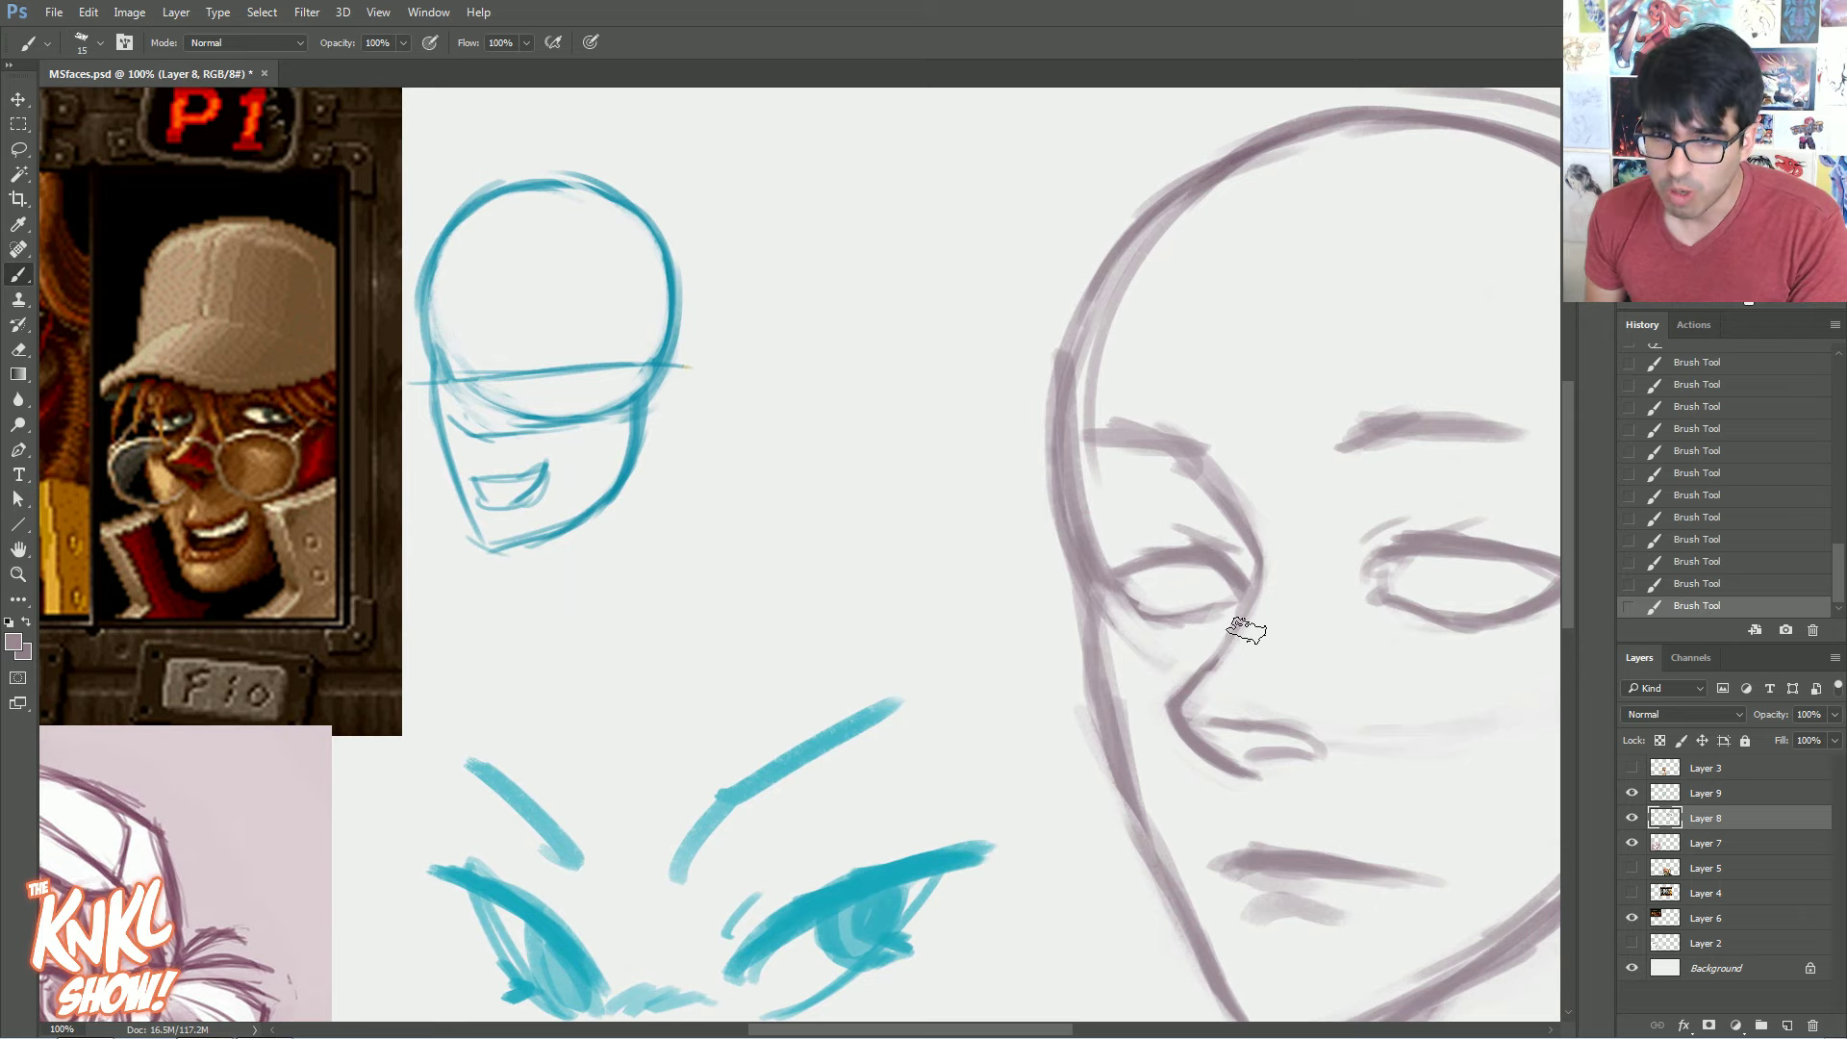
pyautogui.moveTo(1256, 629); pyautogui.dragTo(1232, 667)
pyautogui.moveTo(1235, 662)
pyautogui.mouseDown()
pyautogui.moveTo(1276, 604)
pyautogui.moveTo(1244, 644)
pyautogui.mouseUp()
pyautogui.moveTo(1278, 585); pyautogui.dragTo(1262, 621)
pyautogui.moveTo(1263, 622)
pyautogui.mouseDown()
pyautogui.moveTo(1280, 575)
pyautogui.moveTo(1218, 477)
pyautogui.mouseUp()
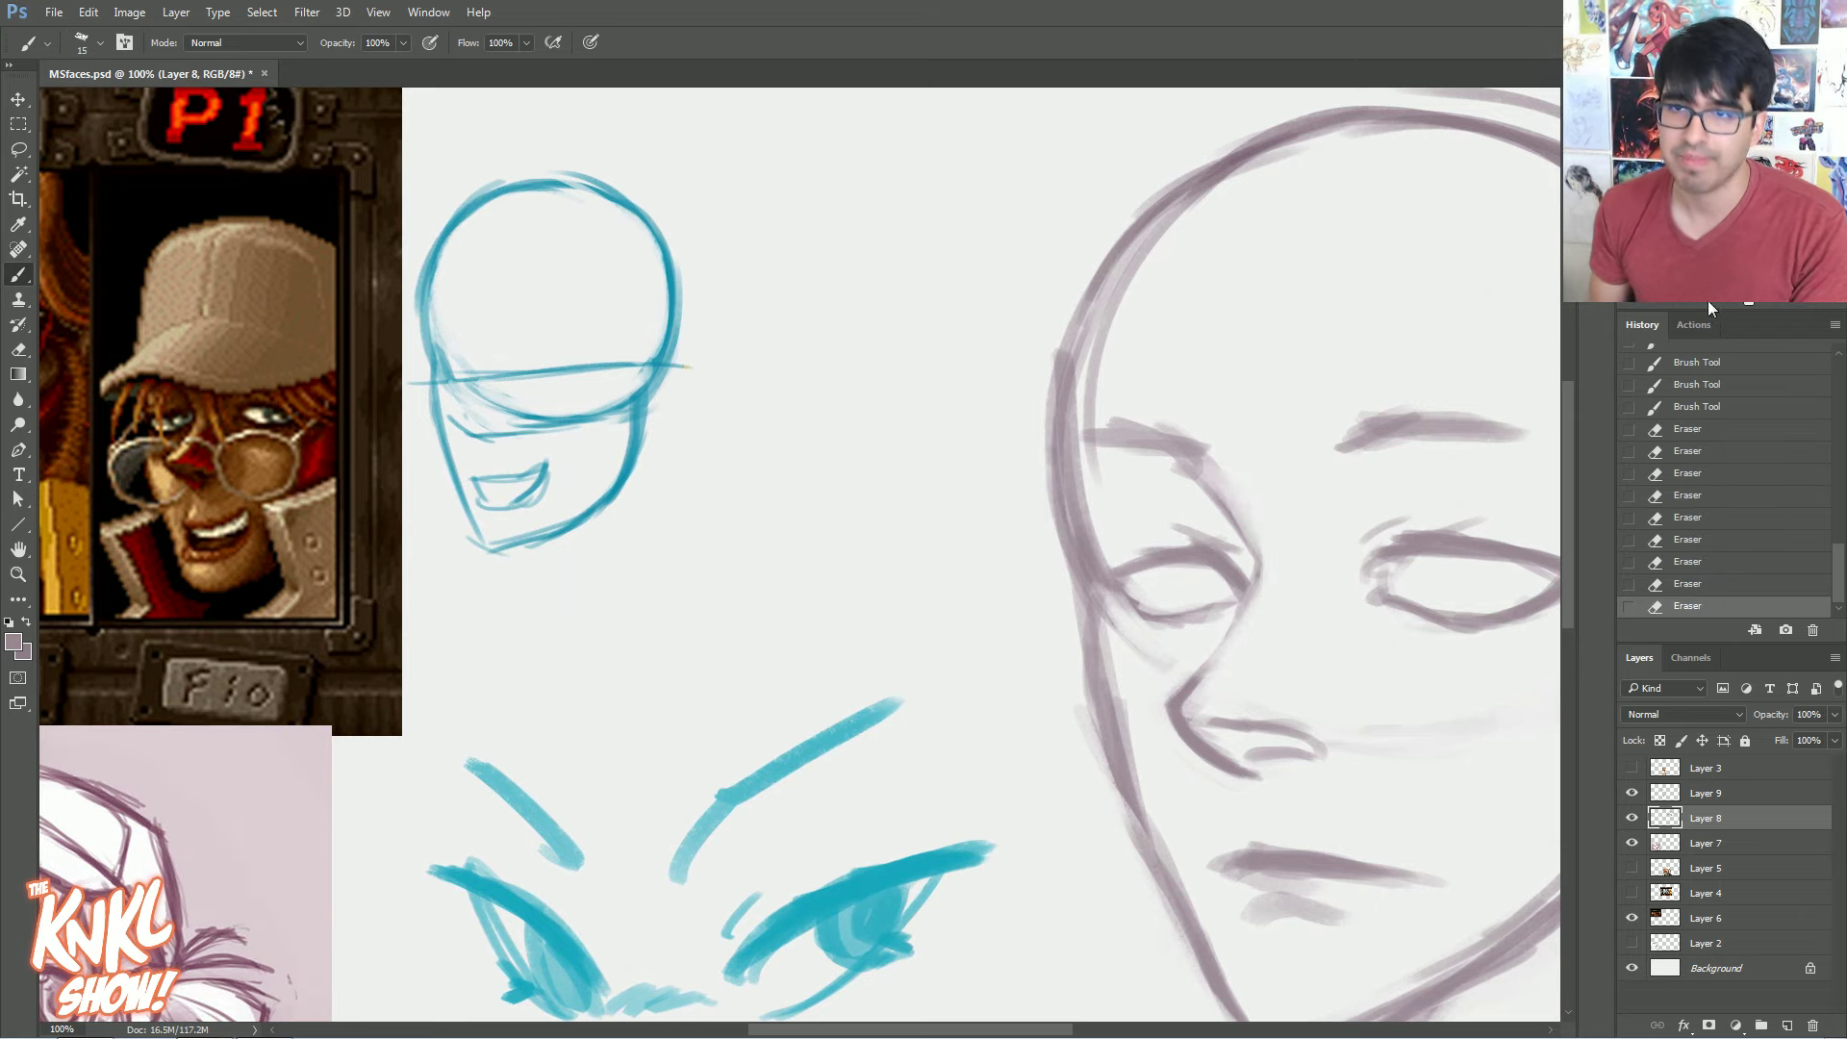
# Draw a shaded round iris touching the upper lid in the large head's near eye
pyautogui.hotkey('ctrl', '-')
pyautogui.moveTo(1389, 794); pyautogui.dragTo(1308, 759)
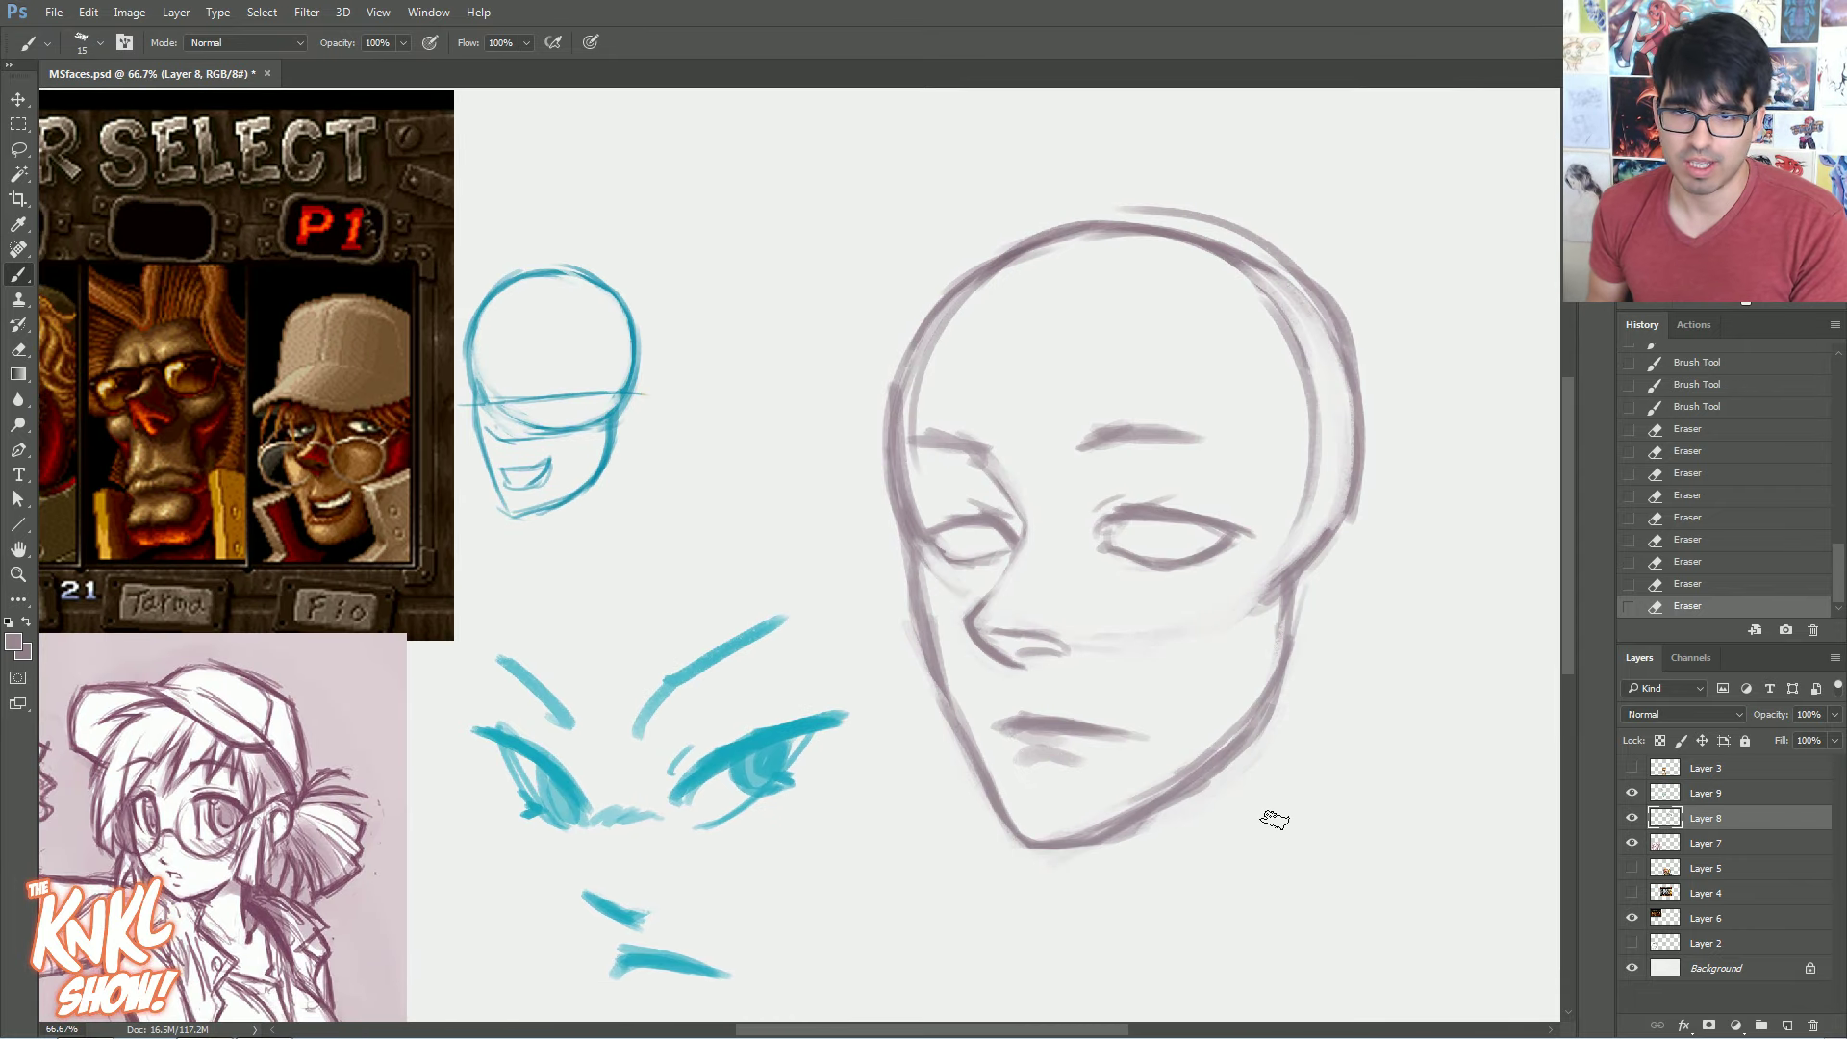
pyautogui.press(']')
pyautogui.press(']')
pyautogui.moveTo(1166, 517)
pyautogui.mouseDown()
pyautogui.moveTo(1241, 537)
pyautogui.moveTo(1225, 544)
pyautogui.mouseUp()
pyautogui.press('[')
pyautogui.moveTo(1166, 565)
pyautogui.mouseDown()
pyautogui.moveTo(1209, 555)
pyautogui.moveTo(1164, 549)
pyautogui.mouseUp()
pyautogui.moveTo(1152, 533)
pyautogui.mouseDown()
pyautogui.moveTo(1196, 547)
pyautogui.moveTo(1176, 553)
pyautogui.mouseUp()
pyautogui.moveTo(1160, 544); pyautogui.dragTo(1199, 534)
# Shade a matching iris in the far eye and darken the pupils of both eyes
pyautogui.press(']')
pyautogui.press(']')
pyautogui.moveTo(967, 531); pyautogui.dragTo(985, 551)
pyautogui.press(']')
pyautogui.press(']')
pyautogui.press(']')
pyautogui.press('[')
pyautogui.press('[')
pyautogui.press('[')
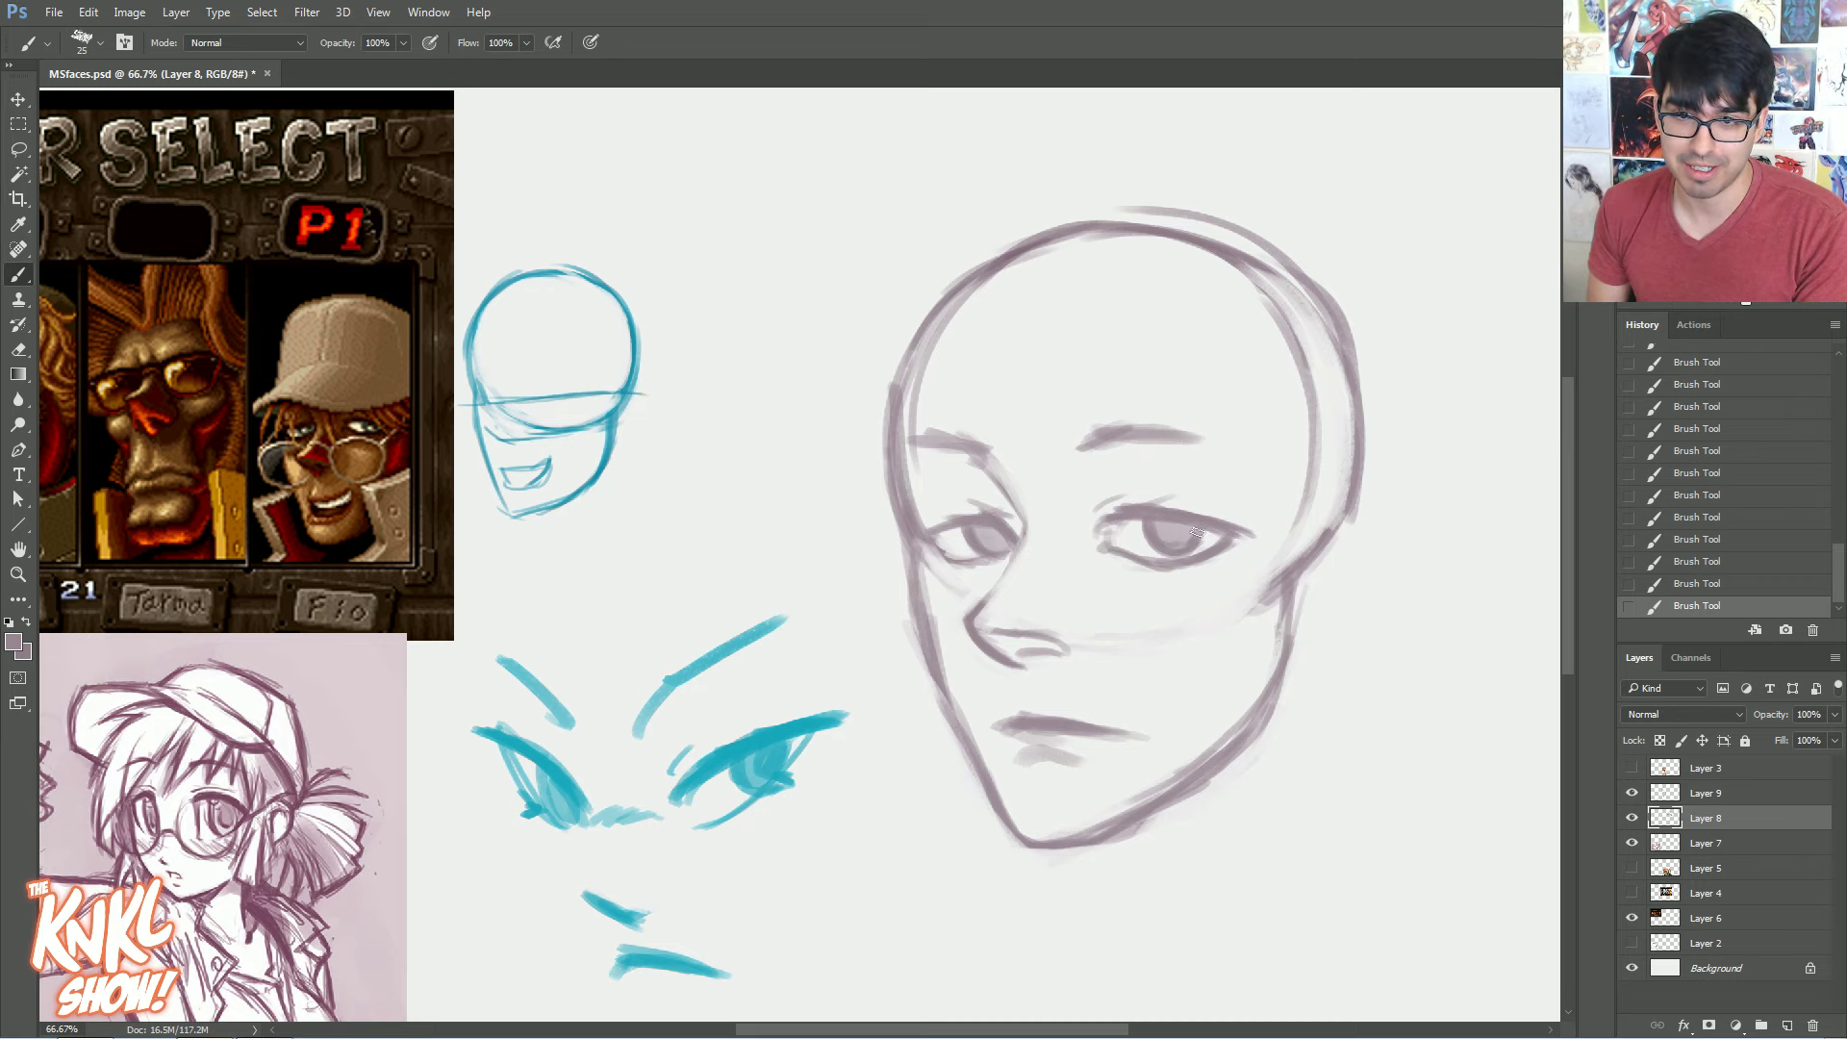
pyautogui.press(']')
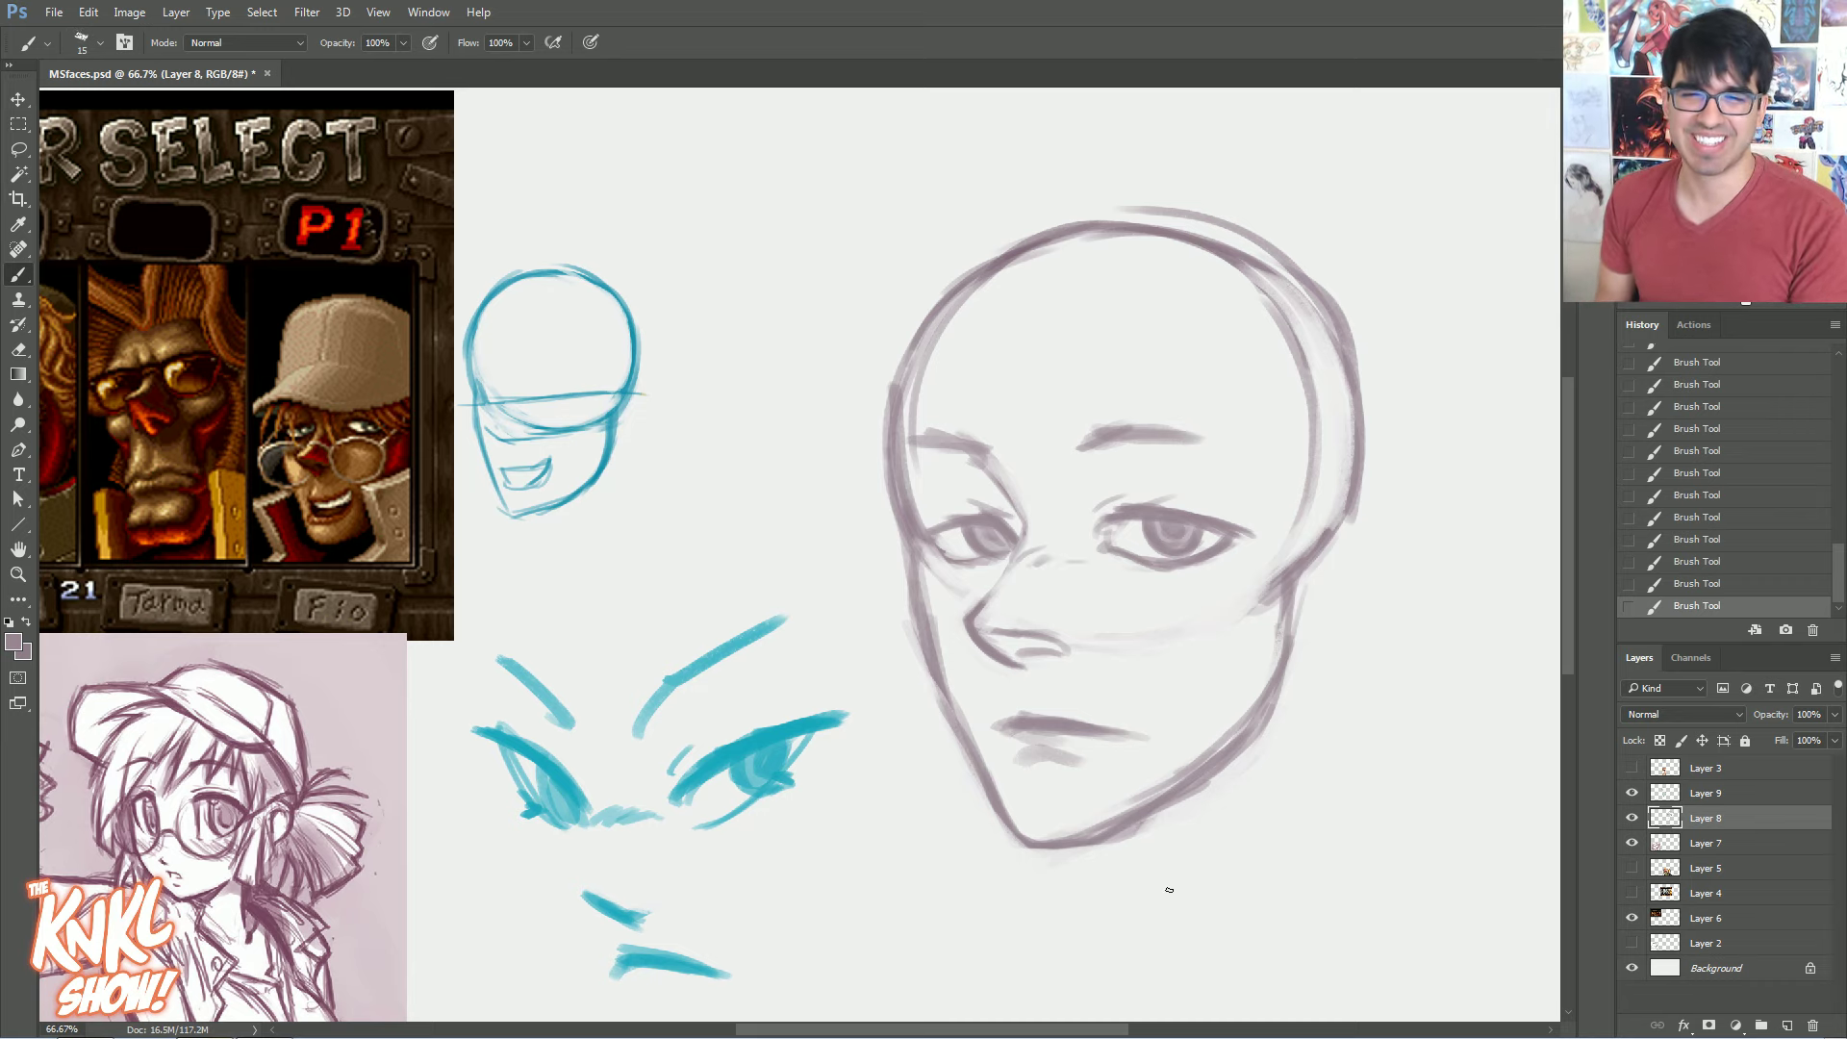
# Erase the leftover faint guideline running across the cheek beside the nose
pyautogui.moveTo(941, 575); pyautogui.dragTo(955, 589)
pyautogui.moveTo(1105, 650)
pyautogui.mouseDown()
pyautogui.moveTo(1191, 602)
pyautogui.moveTo(1195, 662)
pyautogui.mouseUp()
pyautogui.moveTo(1268, 570)
pyautogui.mouseDown()
pyautogui.moveTo(1249, 641)
pyautogui.moveTo(1241, 562)
pyautogui.mouseUp()
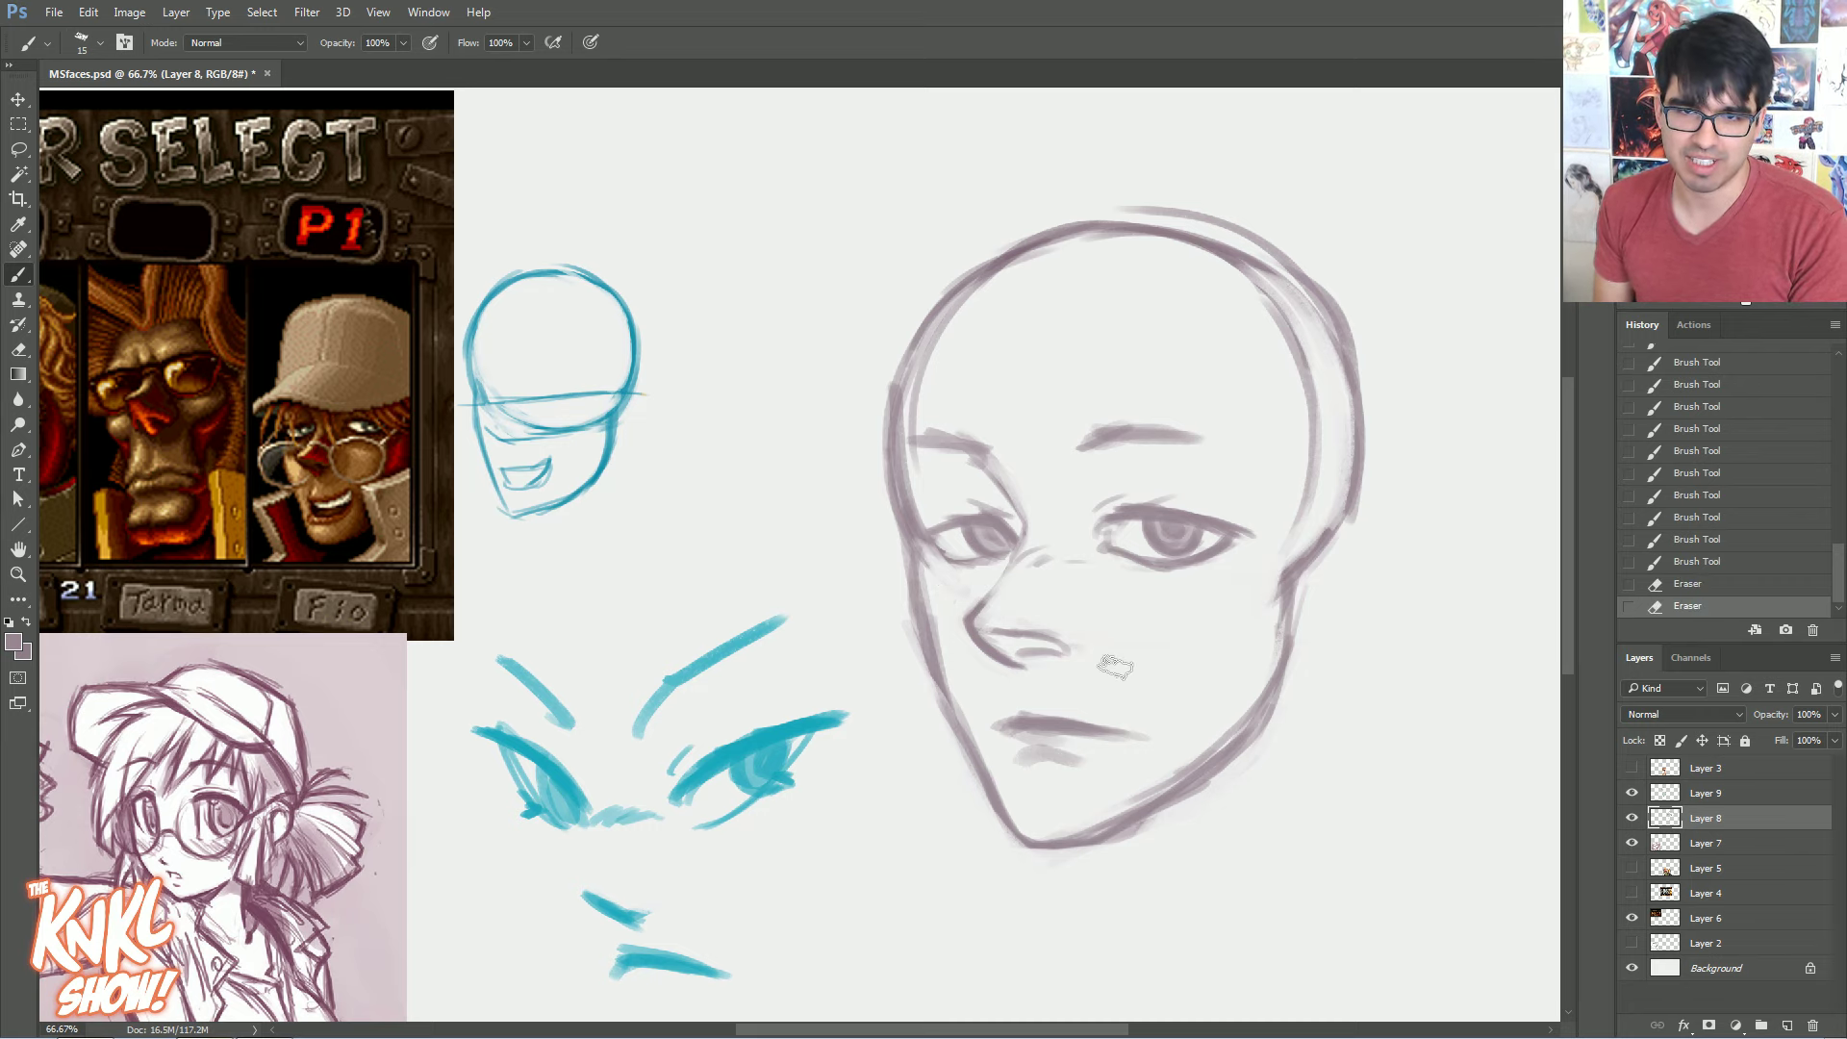
# Thin the far side of the face contour from the lower cheek up to the temple with the Eraser
pyautogui.moveTo(1004, 619); pyautogui.dragTo(1040, 624)
pyautogui.moveTo(1041, 623)
pyautogui.mouseDown()
pyautogui.moveTo(960, 689)
pyautogui.moveTo(944, 599)
pyautogui.moveTo(967, 700)
pyautogui.mouseUp()
pyautogui.moveTo(933, 598); pyautogui.dragTo(970, 714)
pyautogui.moveTo(938, 604)
pyautogui.mouseDown()
pyautogui.moveTo(936, 740)
pyautogui.moveTo(926, 689)
pyautogui.moveTo(962, 766)
pyautogui.moveTo(886, 474)
pyautogui.mouseUp()
pyautogui.moveTo(898, 539); pyautogui.dragTo(863, 344)
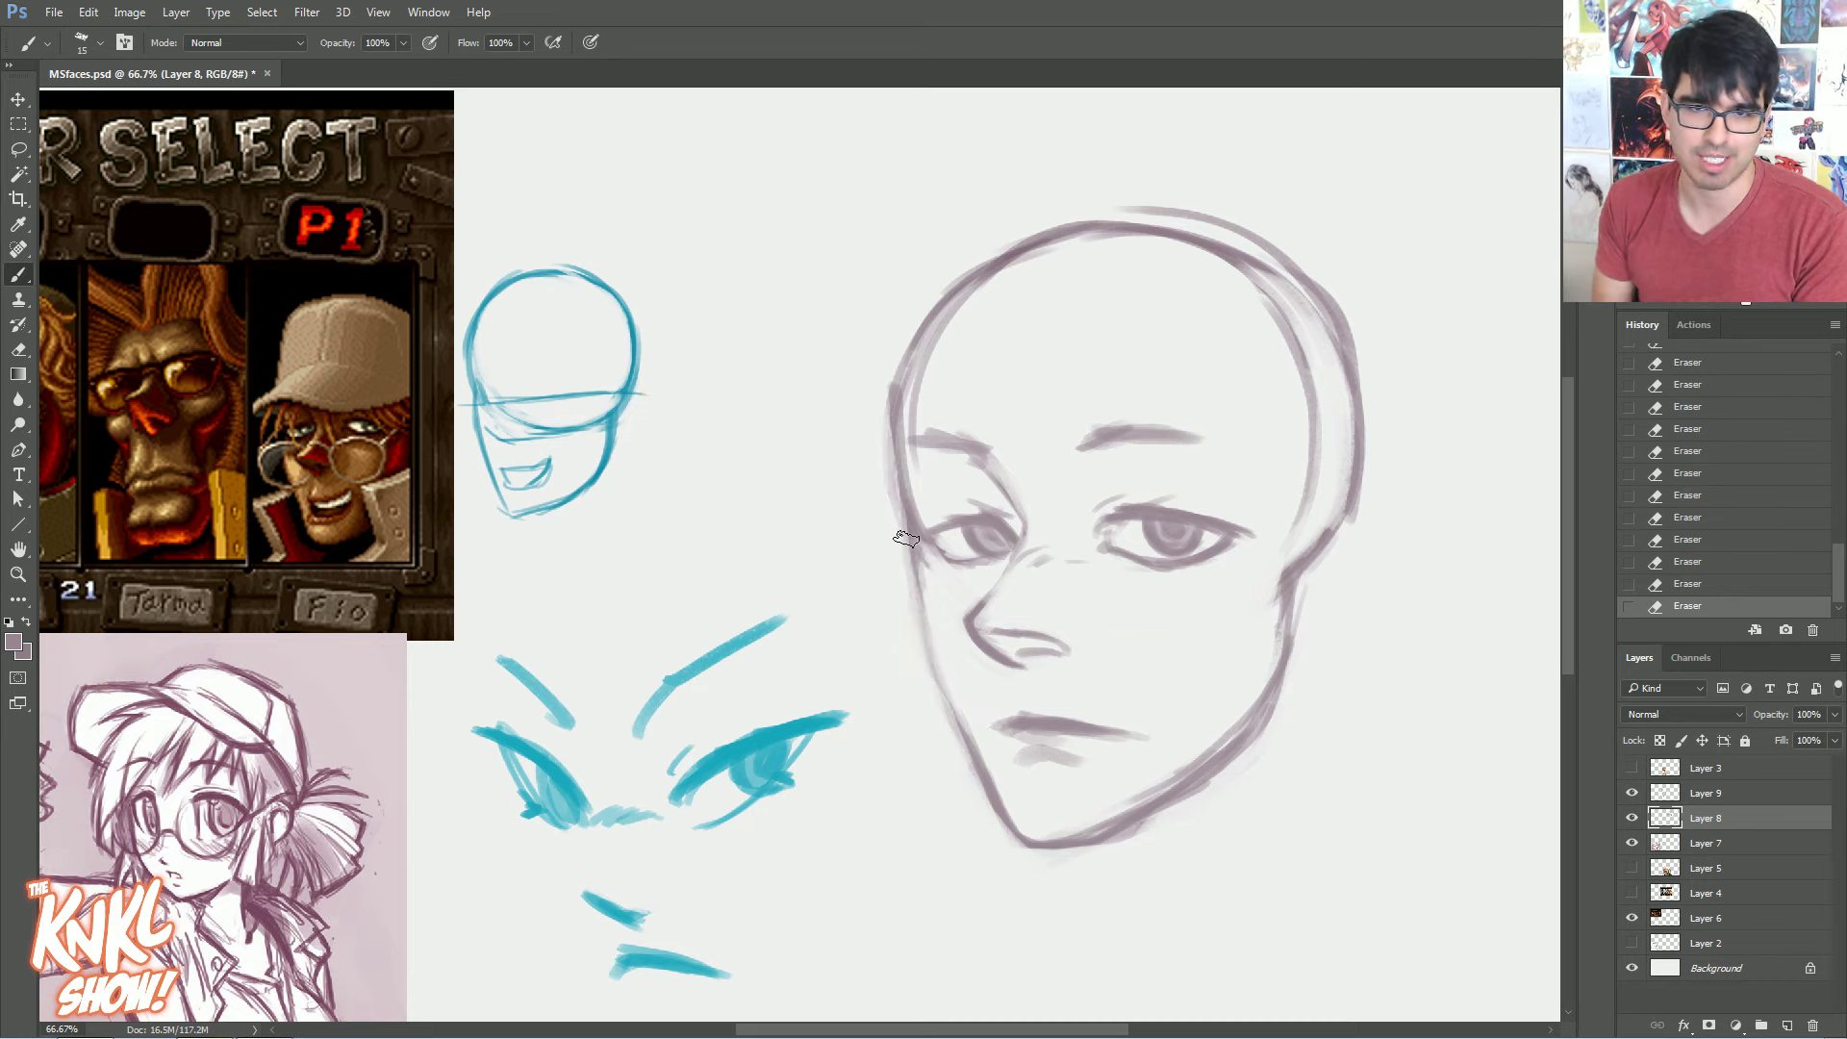
# Redraw the far cheek contour as a cleaner line and strengthen the far eye's outer corner and lower lid
pyautogui.moveTo(965, 716); pyautogui.dragTo(948, 674)
pyautogui.moveTo(962, 748); pyautogui.dragTo(925, 635)
pyautogui.moveTo(967, 721)
pyautogui.mouseDown()
pyautogui.moveTo(918, 575)
pyautogui.moveTo(934, 659)
pyautogui.moveTo(930, 490)
pyautogui.moveTo(961, 569)
pyautogui.moveTo(995, 558)
pyautogui.moveTo(949, 568)
pyautogui.mouseUp()
pyautogui.moveTo(989, 562); pyautogui.dragTo(931, 570)
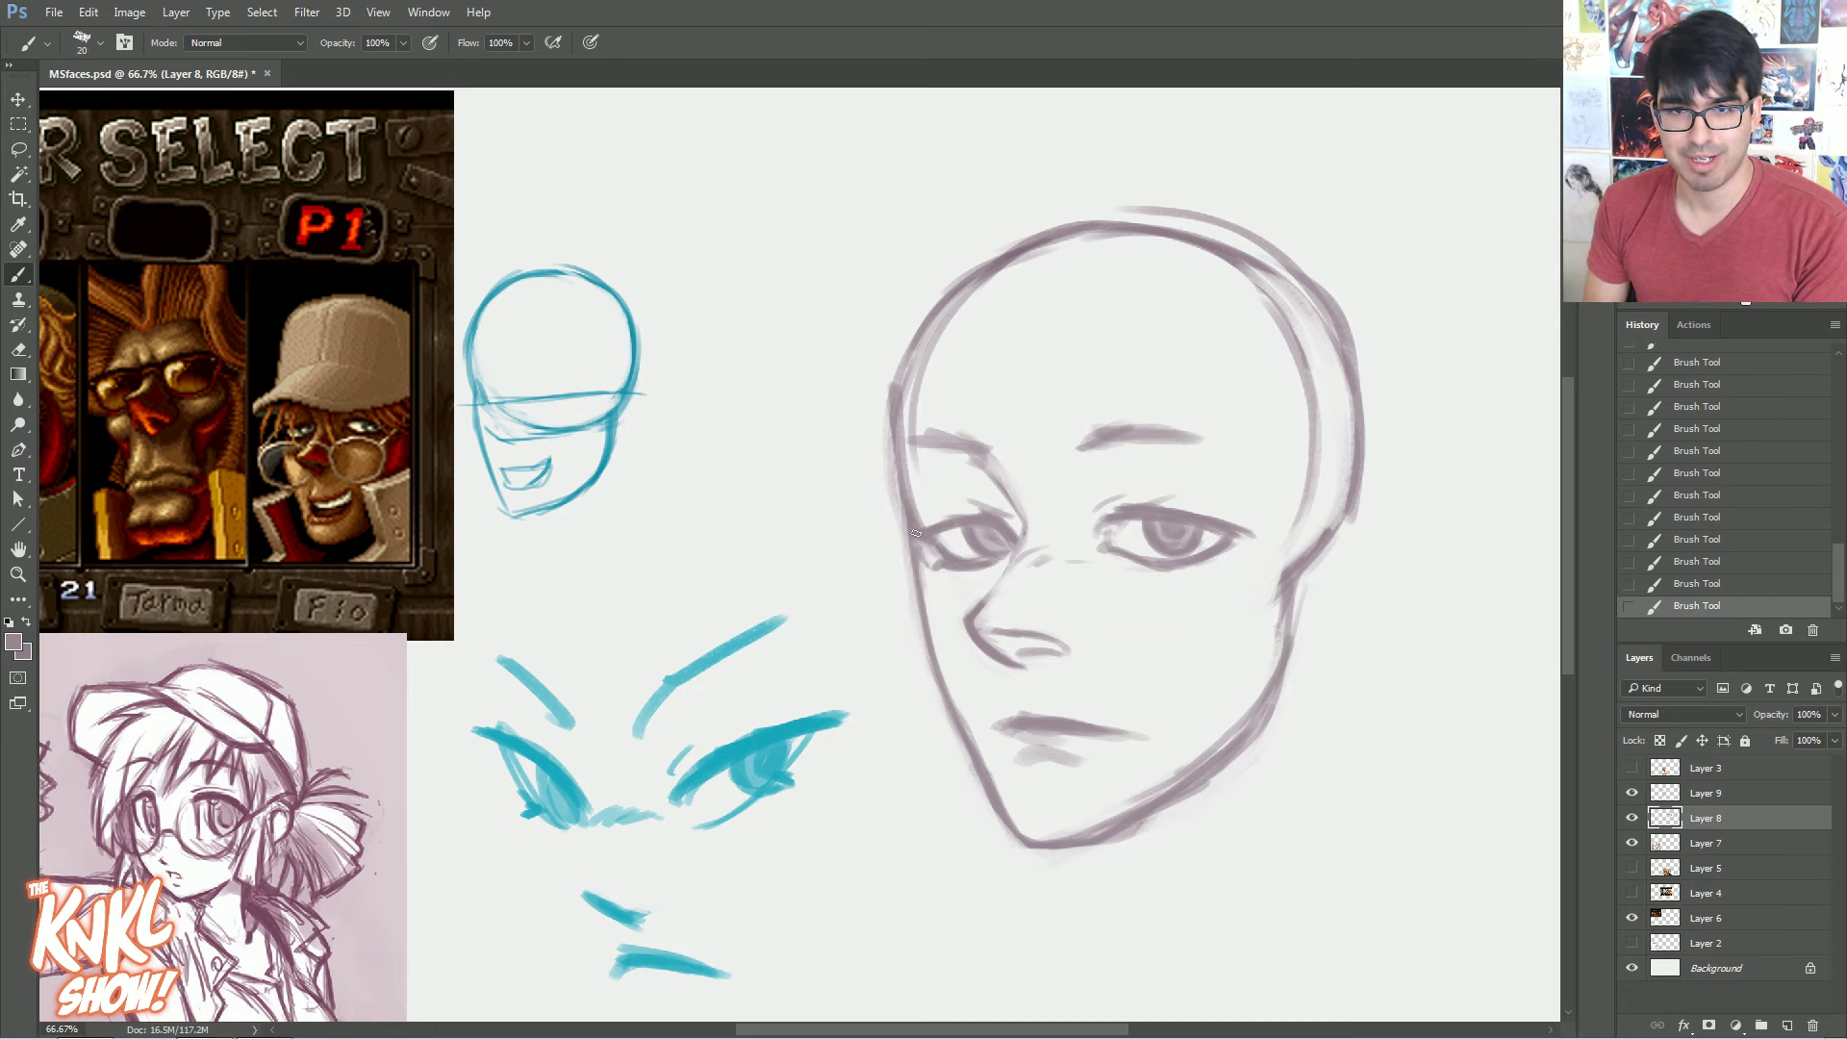
# Thicken the near-side jaw contour and add a soft shadow under the far eye
pyautogui.press(']')
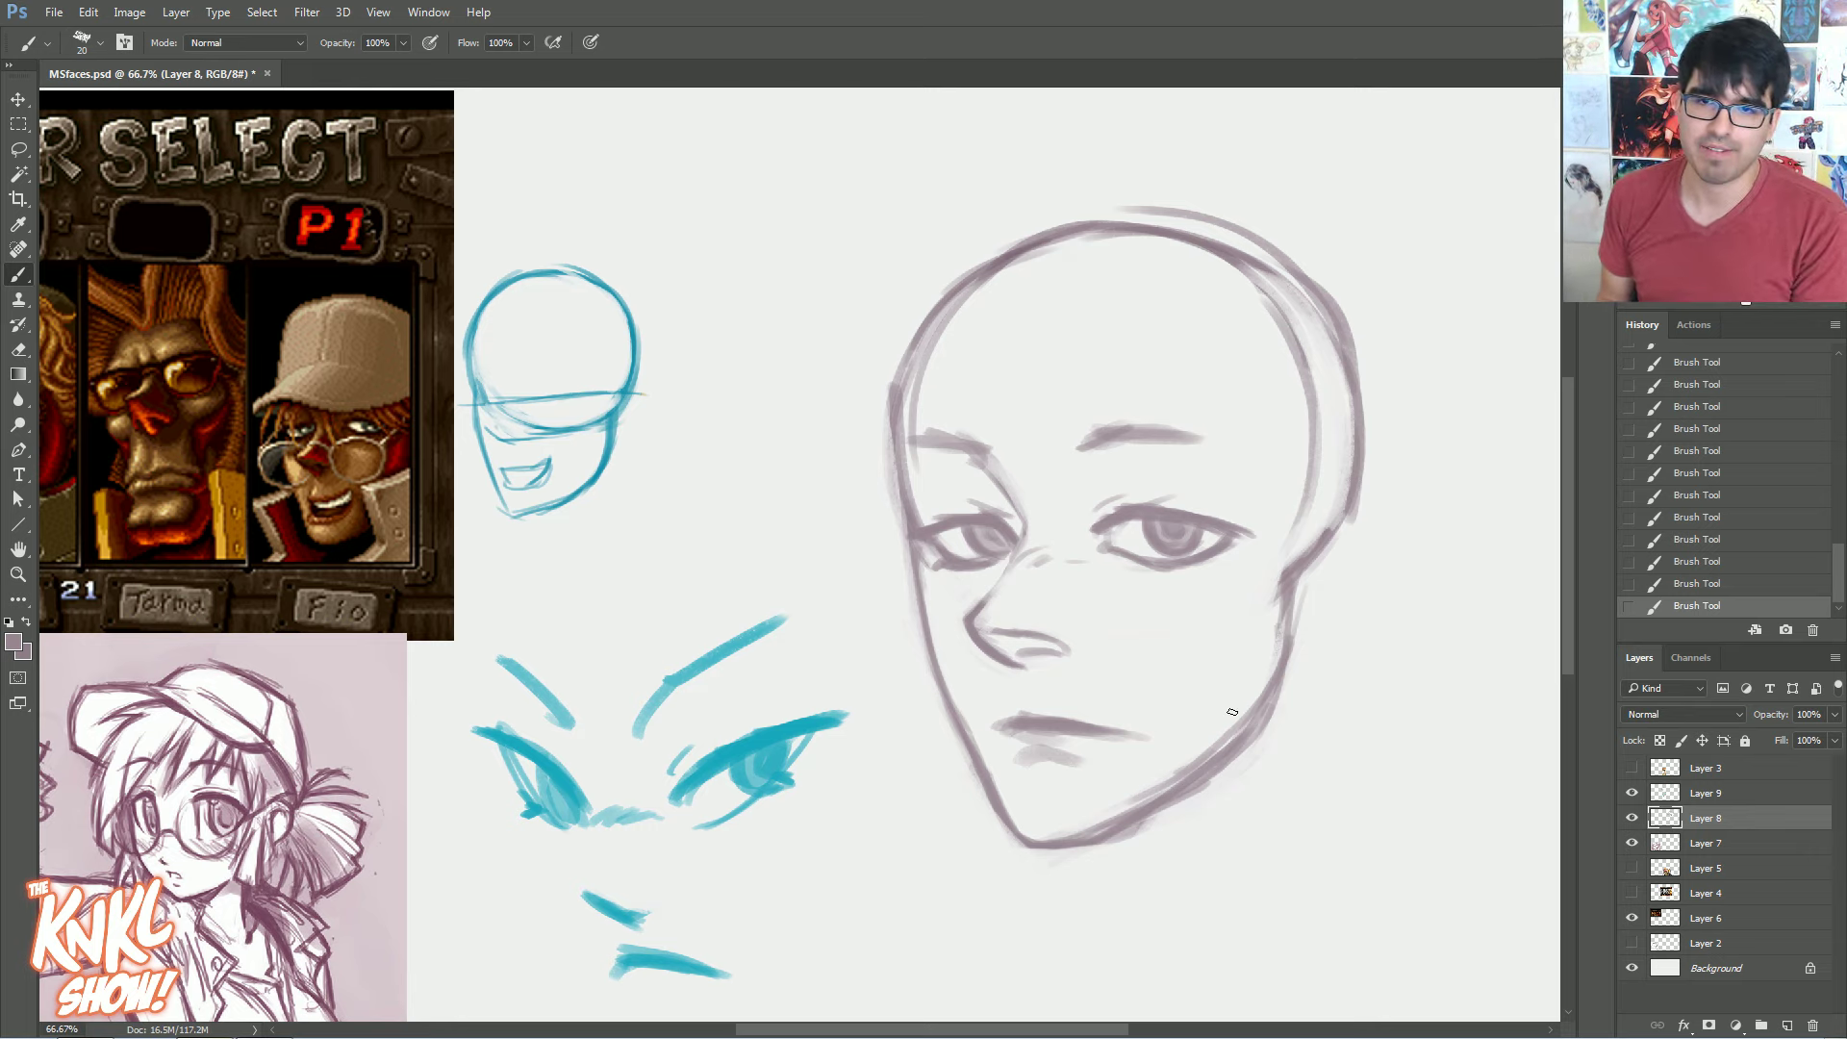
pyautogui.moveTo(1174, 790)
pyautogui.mouseDown()
pyautogui.moveTo(1253, 723)
pyautogui.moveTo(1280, 650)
pyautogui.mouseUp()
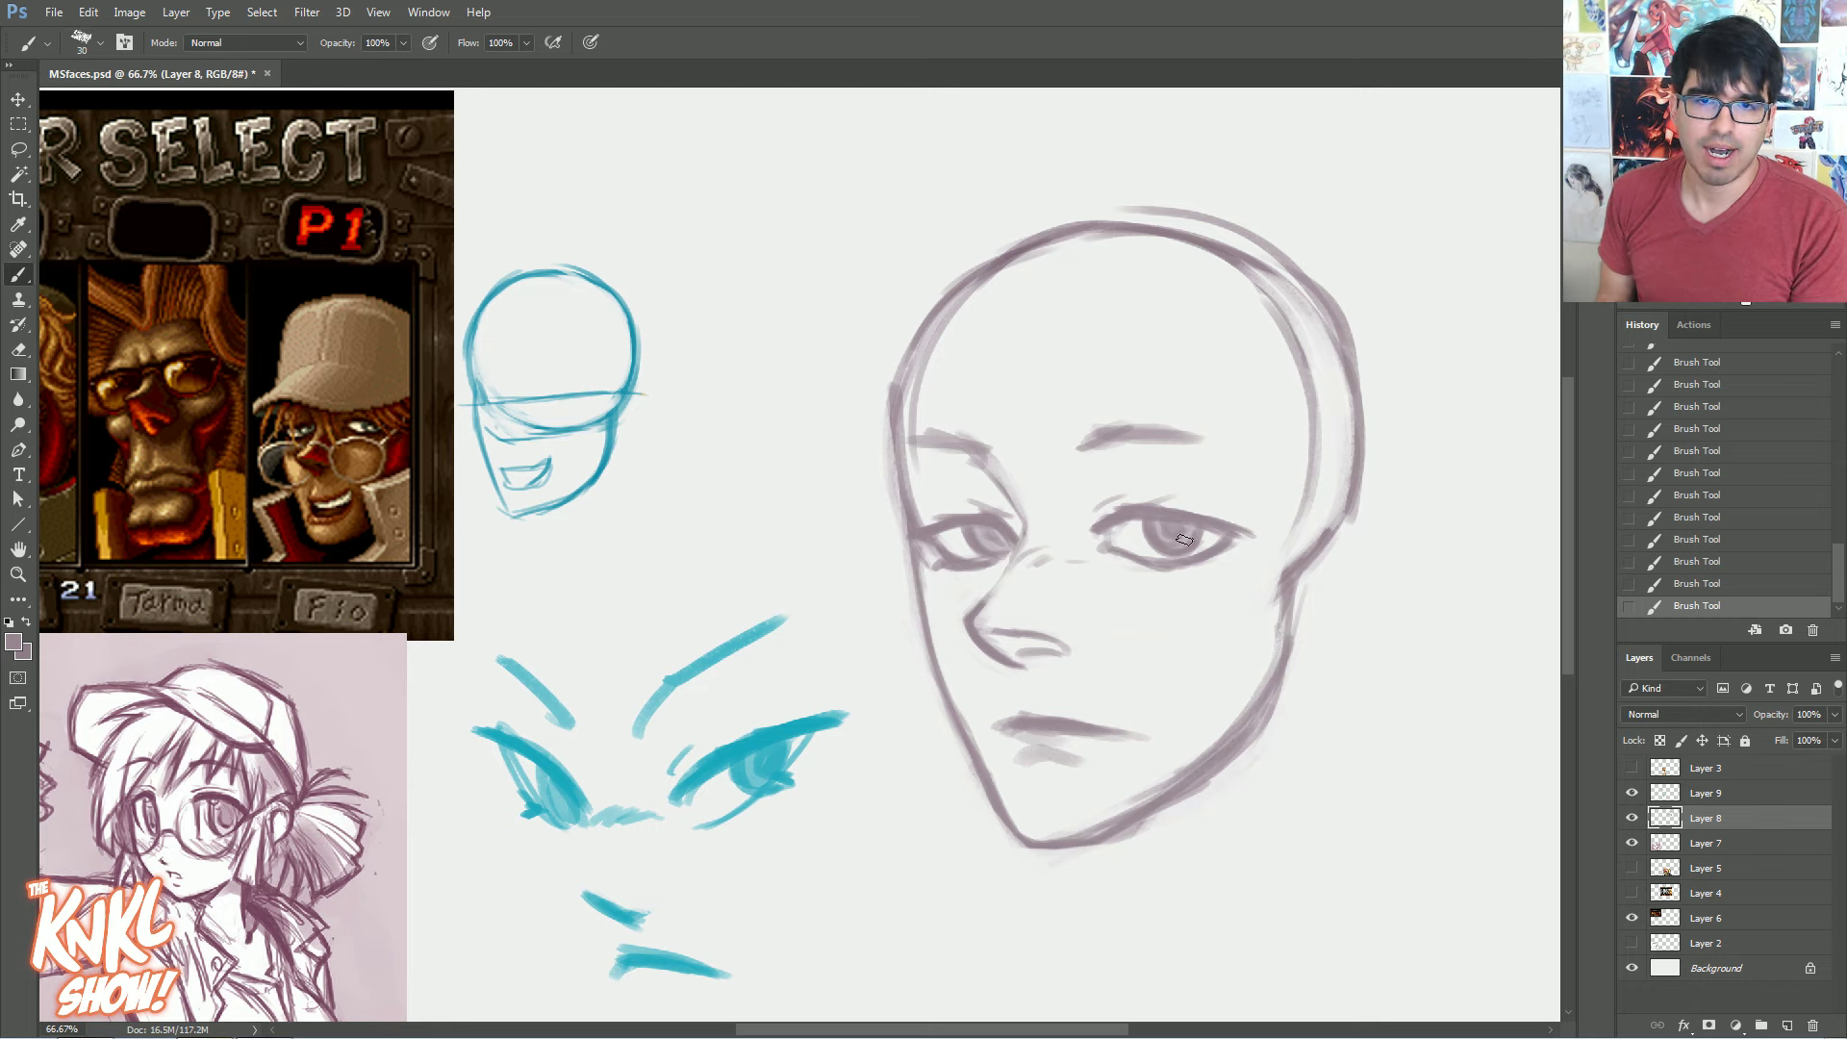
pyautogui.press(']')
pyautogui.press(']')
pyautogui.press(']')
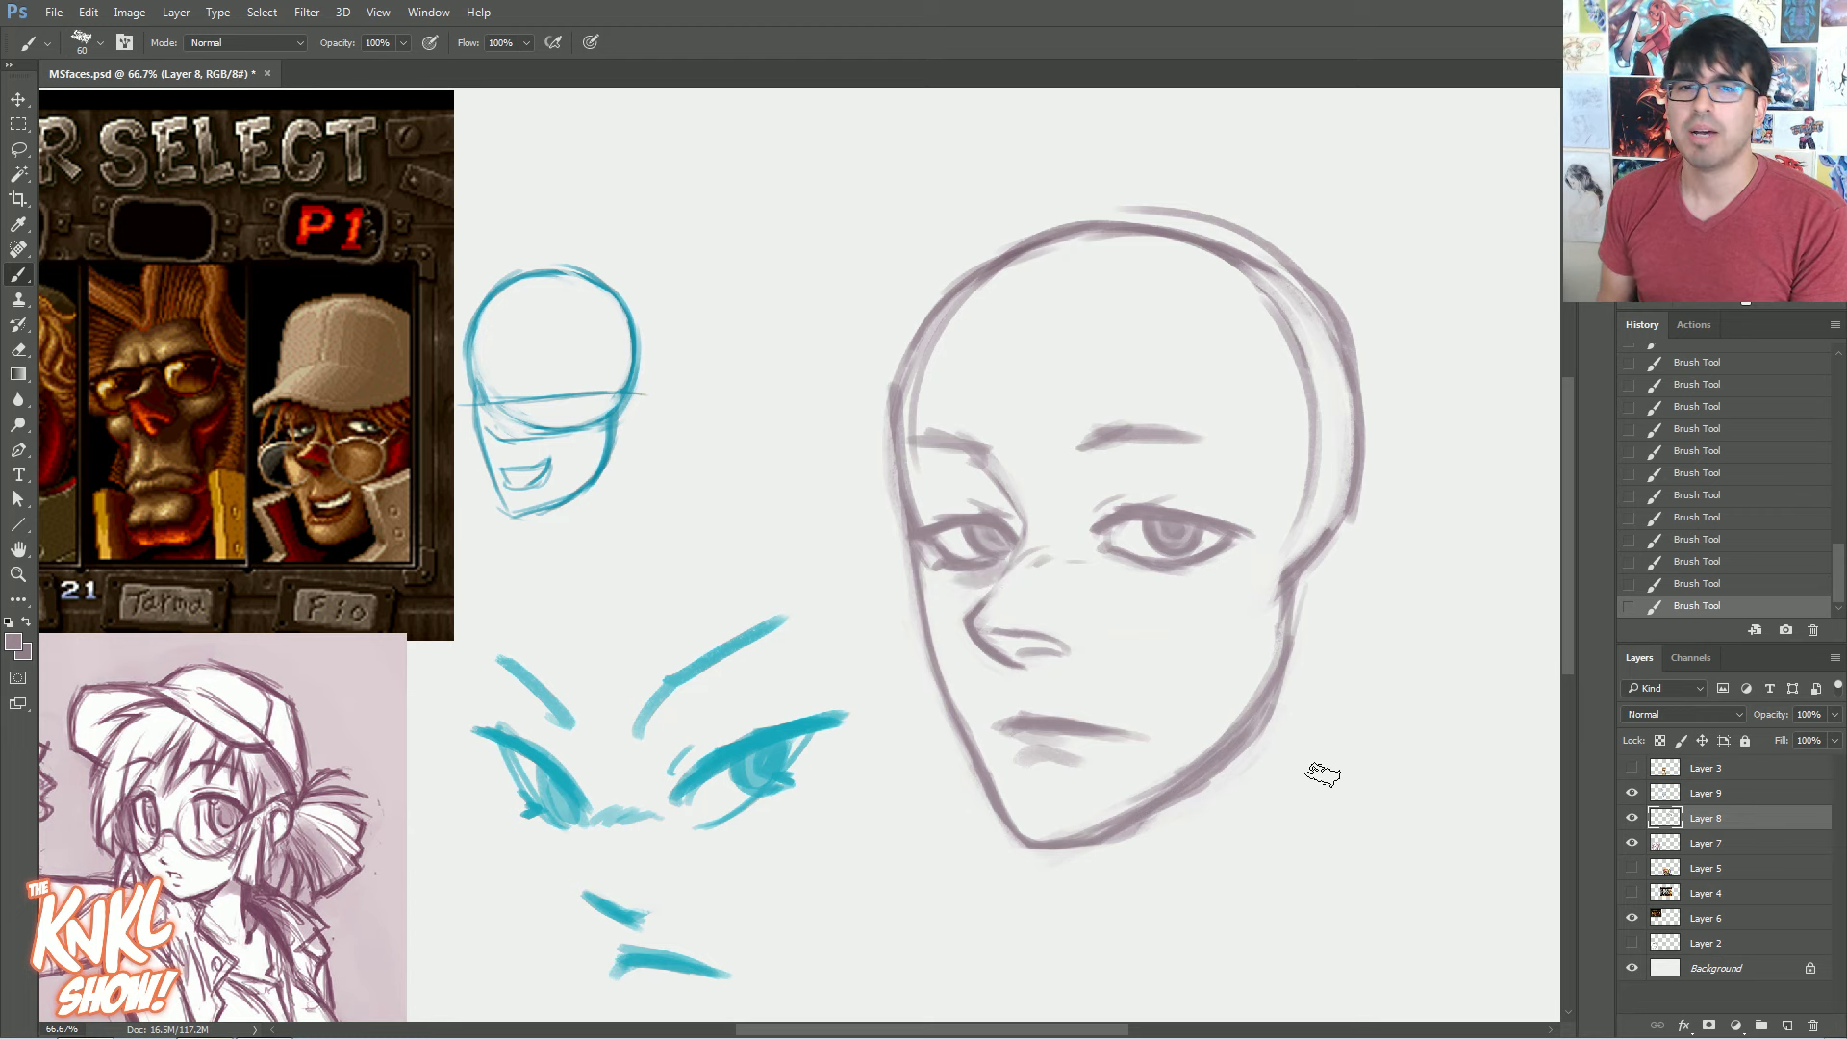
# Try a large circular face outline around the cyan angry features and undo it
pyautogui.press('[')
pyautogui.press('[')
pyautogui.moveTo(770, 708); pyautogui.dragTo(869, 581)
pyautogui.press('[')
pyautogui.press('[')
pyautogui.moveTo(541, 816); pyautogui.dragTo(1064, 829)
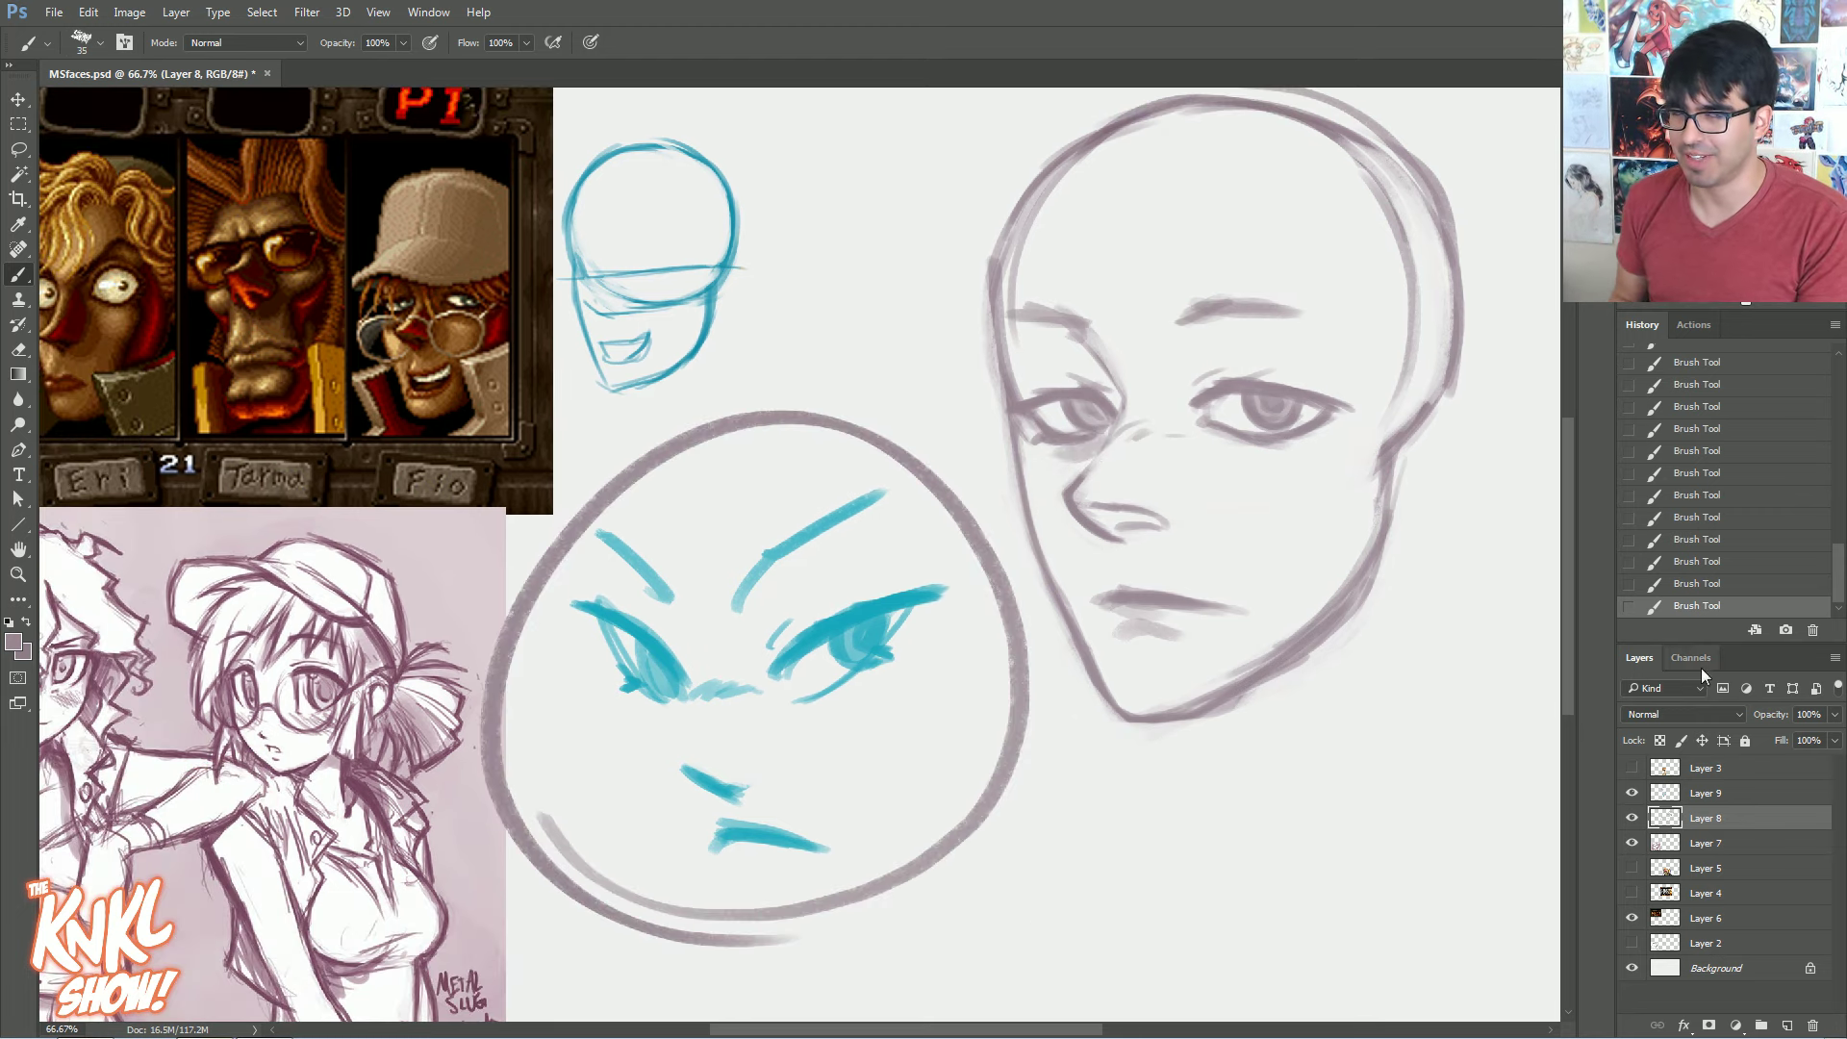
pyautogui.click(1686, 584)
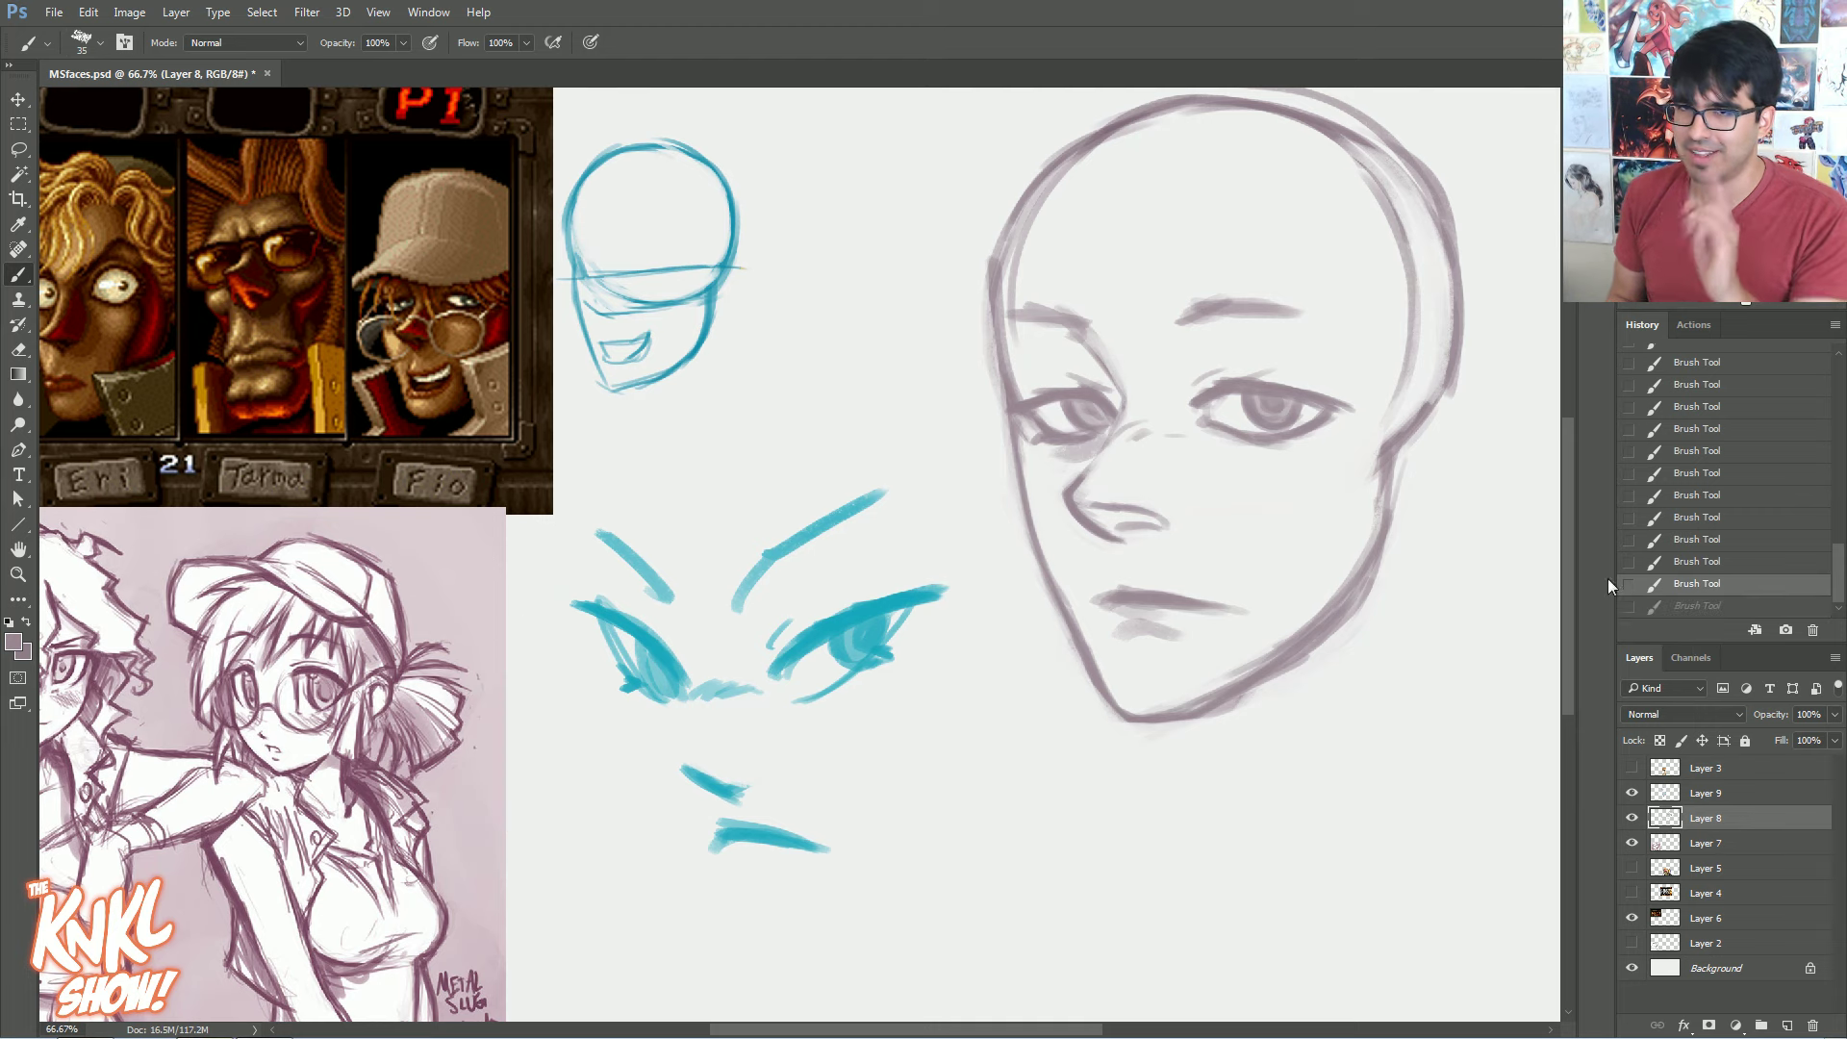
# Set the foreground colour to the muted blue-violet 60629f
pyautogui.click(14, 642)
pyautogui.moveTo(1314, 643); pyautogui.dragTo(1315, 715)
pyautogui.moveTo(1207, 631)
pyautogui.mouseDown()
pyautogui.moveTo(1179, 631)
pyautogui.moveTo(1202, 658)
pyautogui.mouseUp()
pyautogui.click(1316, 701)
pyautogui.click(1146, 709)
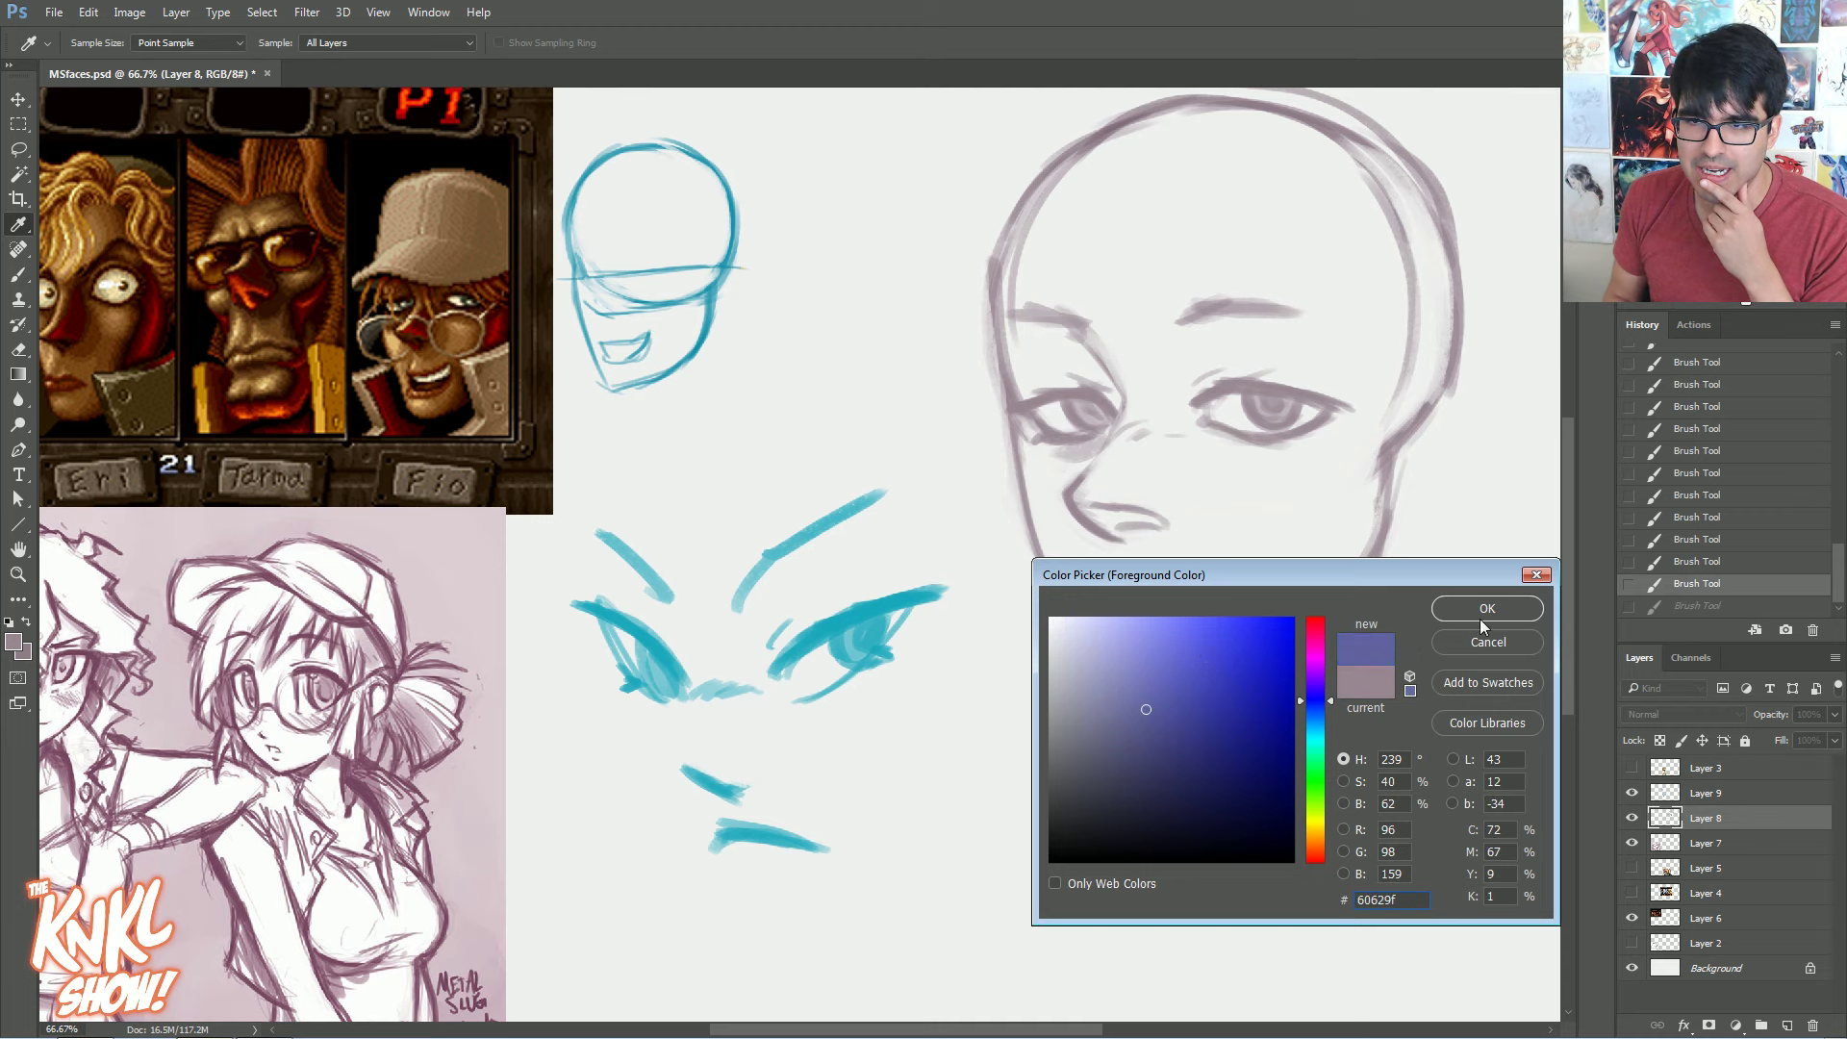
pyautogui.click(1486, 608)
# Lock Layer 8's transparent pixels and fill its line art with the foreground colour
pyautogui.click(1660, 740)
pyautogui.hotkey('shift', 'F5')
pyautogui.press('Return')
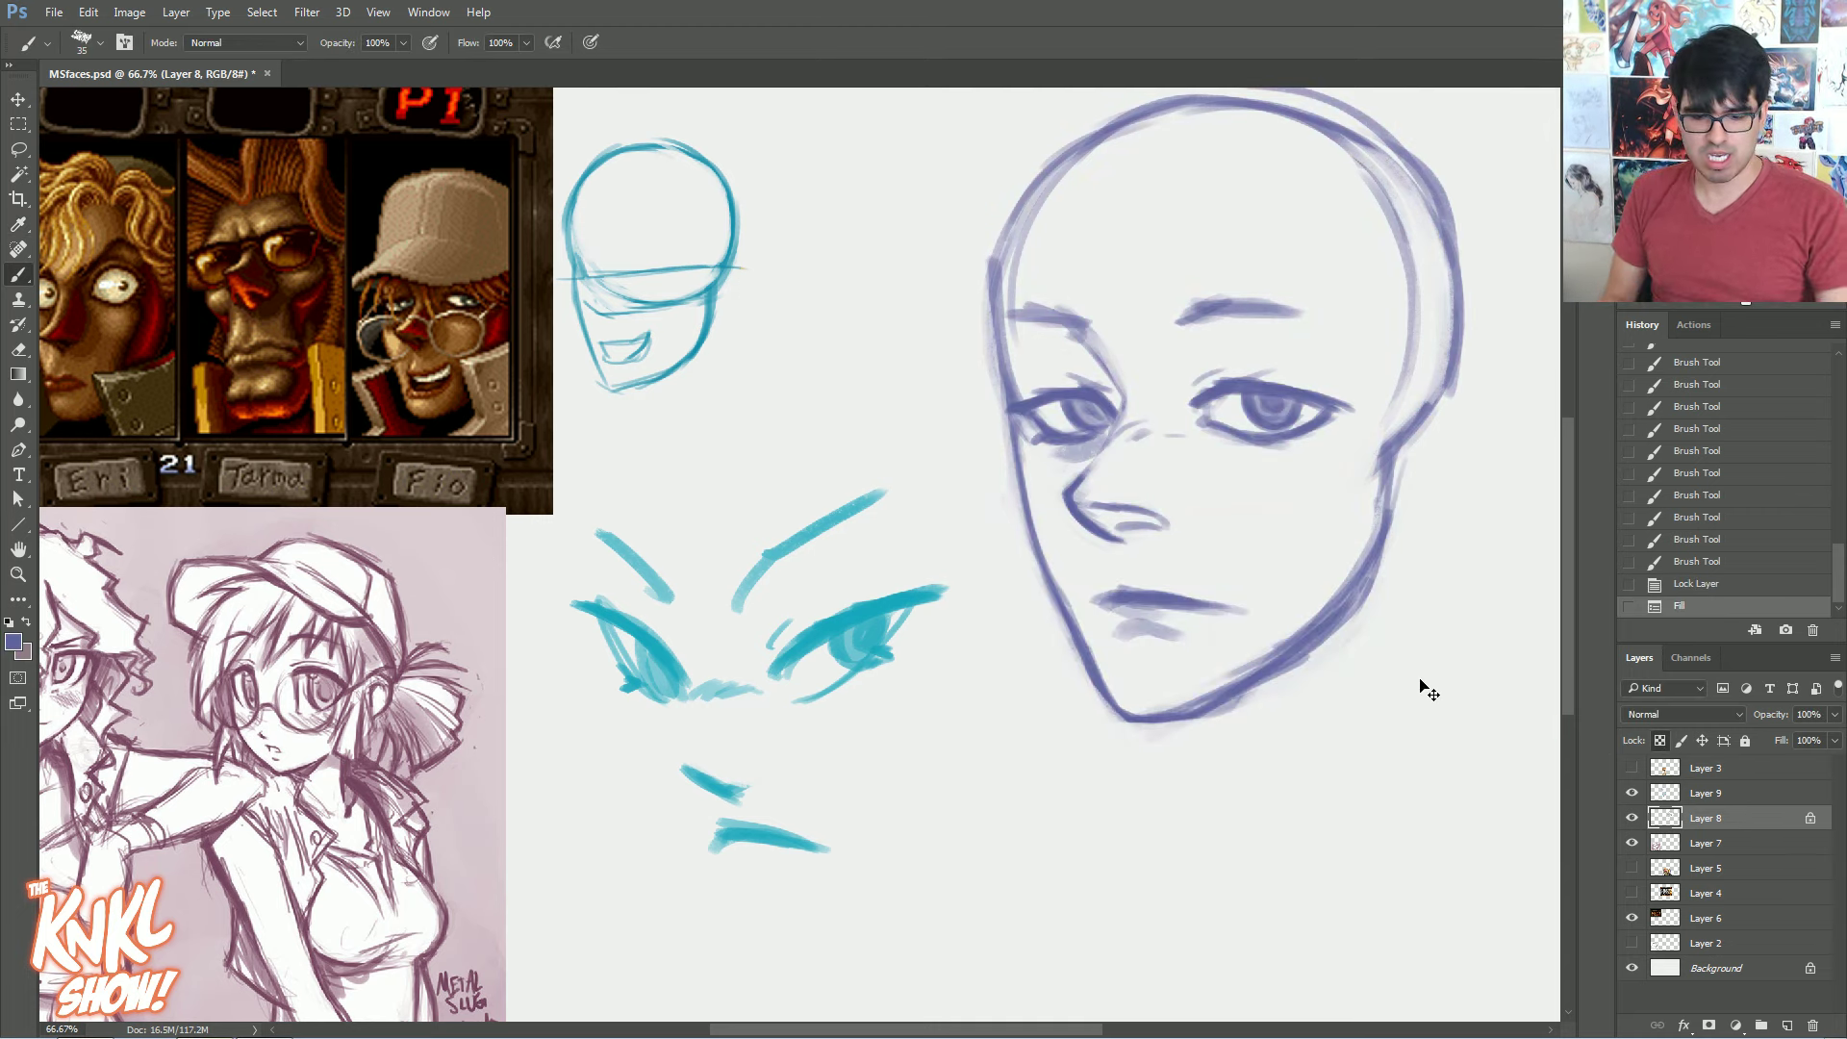
# Shift the large head's line art to a greyish steel blue with Hue/Saturation
pyautogui.hotkey('ctrl', 'u')
pyautogui.moveTo(1552, 540)
pyautogui.mouseDown()
pyautogui.moveTo(1578, 545)
pyautogui.moveTo(1531, 548)
pyautogui.mouseUp()
pyautogui.click(1745, 457)
# Sample the line art's blue near the eye as the brush colour and save the document
pyautogui.moveTo(1373, 587); pyautogui.dragTo(1220, 721)
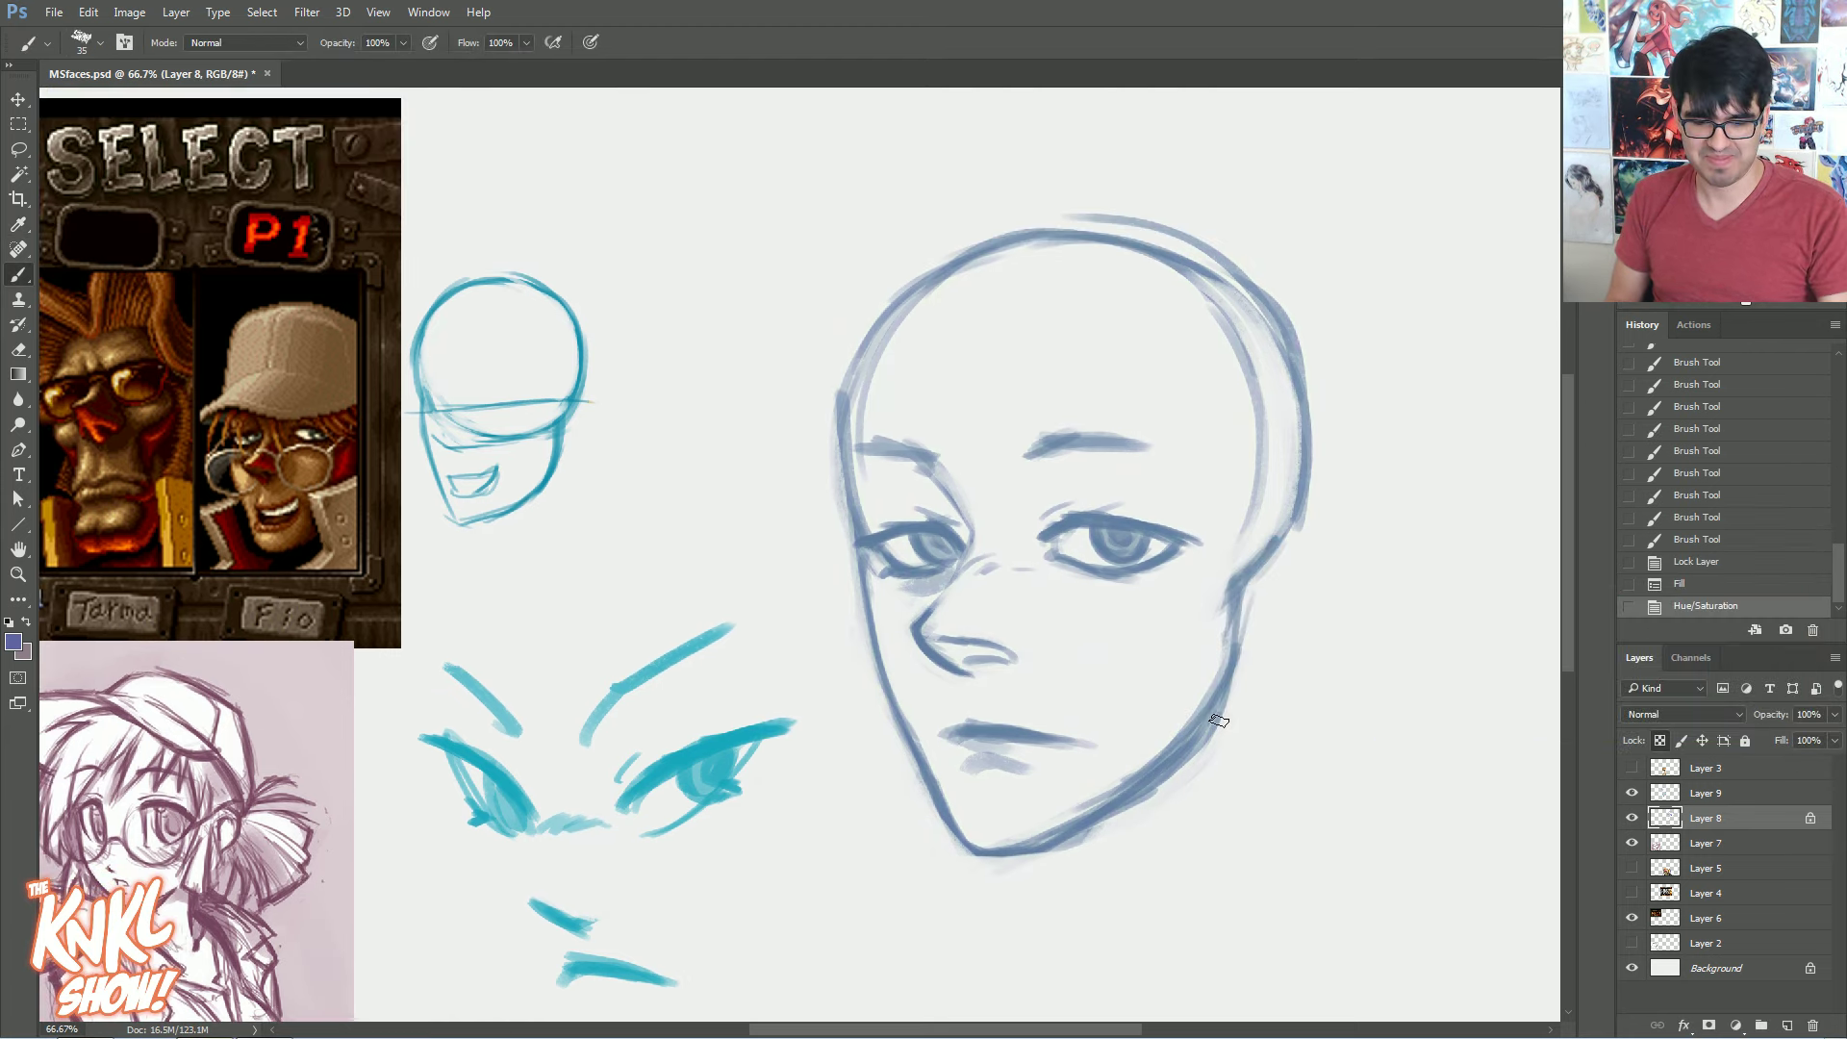
pyautogui.keyDown('alt'); pyautogui.click(1068, 520); pyautogui.keyUp('alt')
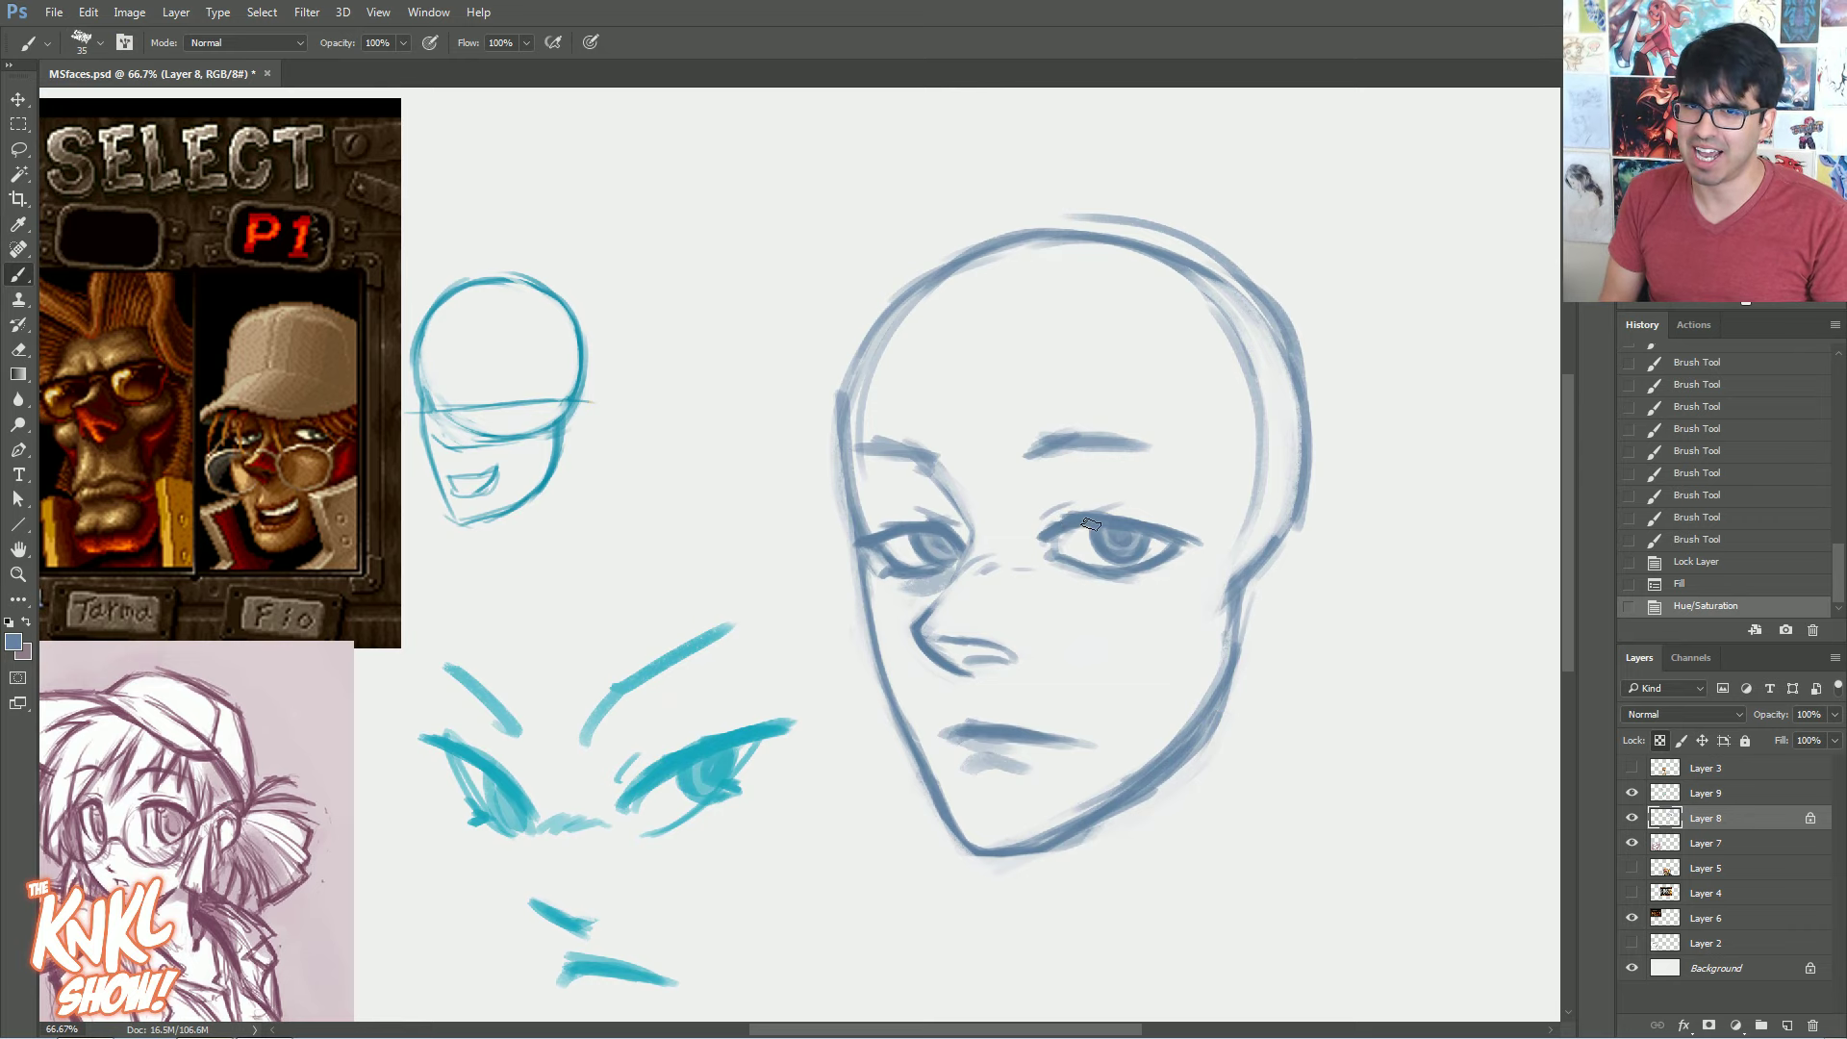
pyautogui.keyDown('alt'); pyautogui.click(1046, 533); pyautogui.keyUp('alt')
pyautogui.hotkey('ctrl', 's')
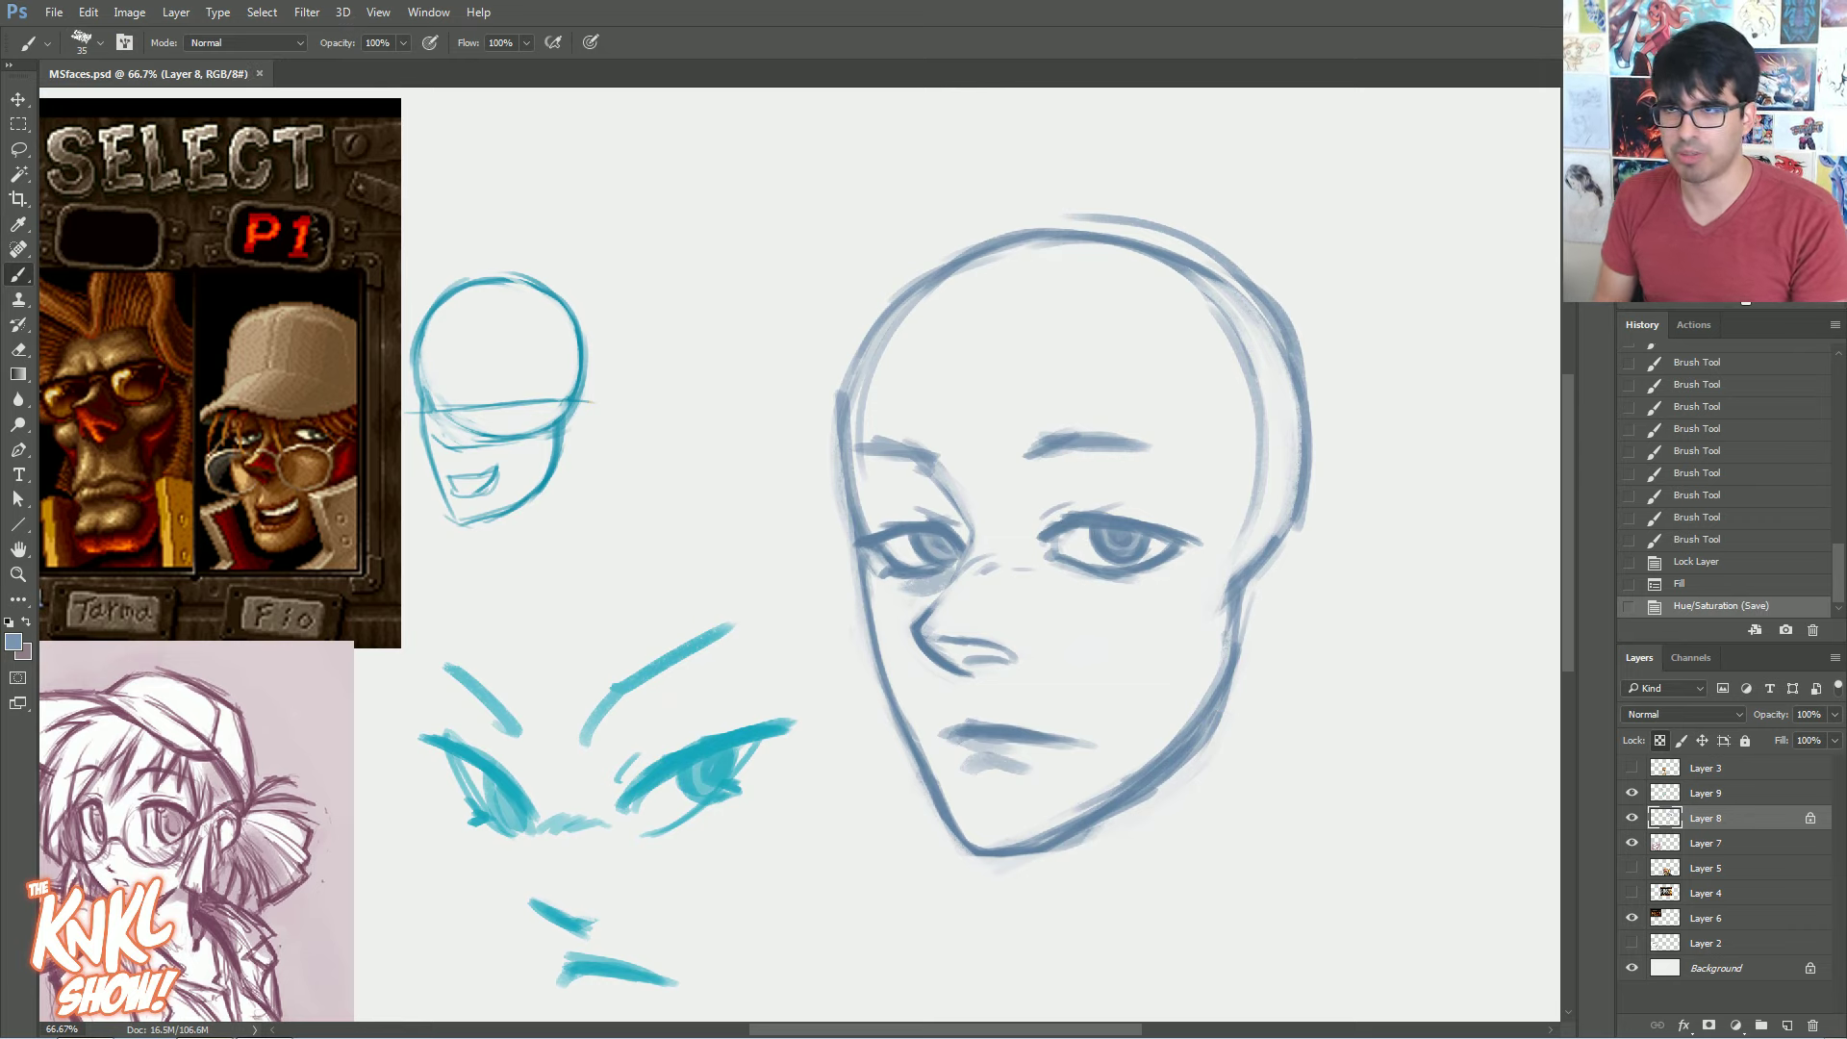
# Unlock Layer 8's transparent pixels and hand-letter "CTRL+J" above the large head
pyautogui.moveTo(1501, 374); pyautogui.dragTo(1375, 346)
pyautogui.moveTo(1059, 385); pyautogui.dragTo(1149, 394)
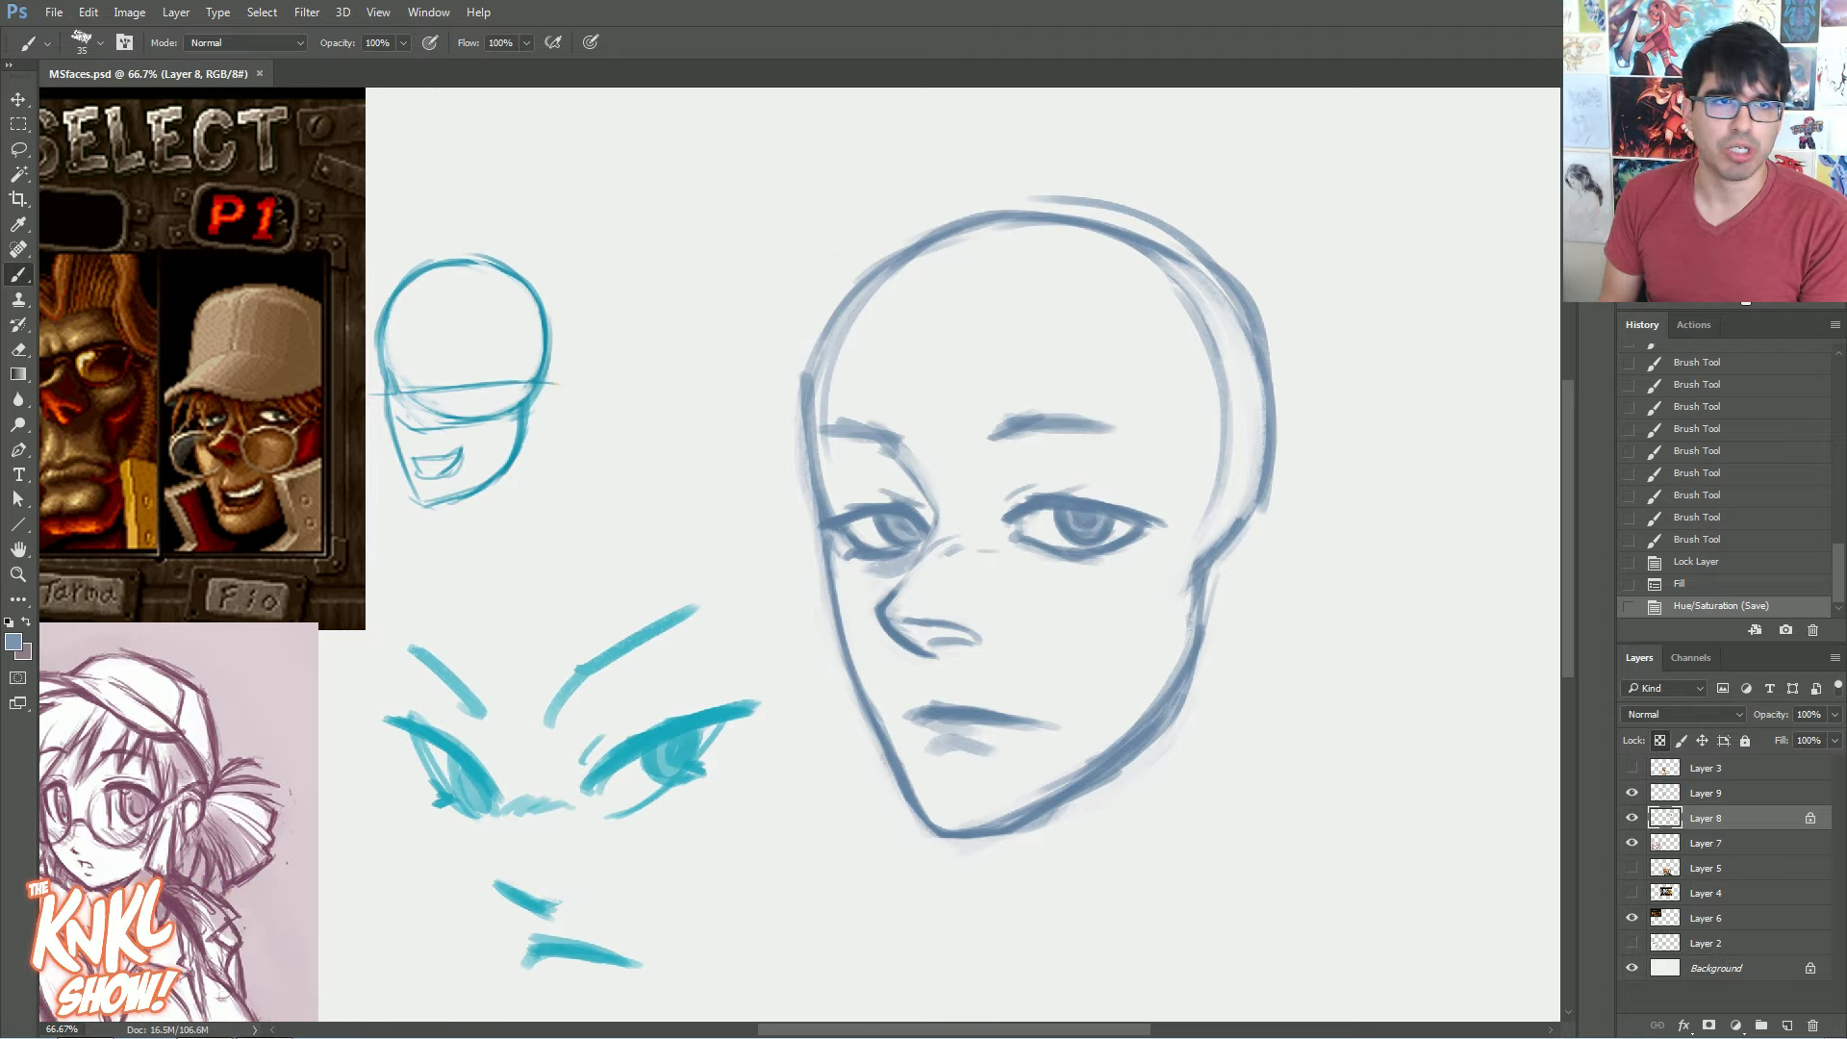
pyautogui.click(1660, 740)
pyautogui.click(1632, 792)
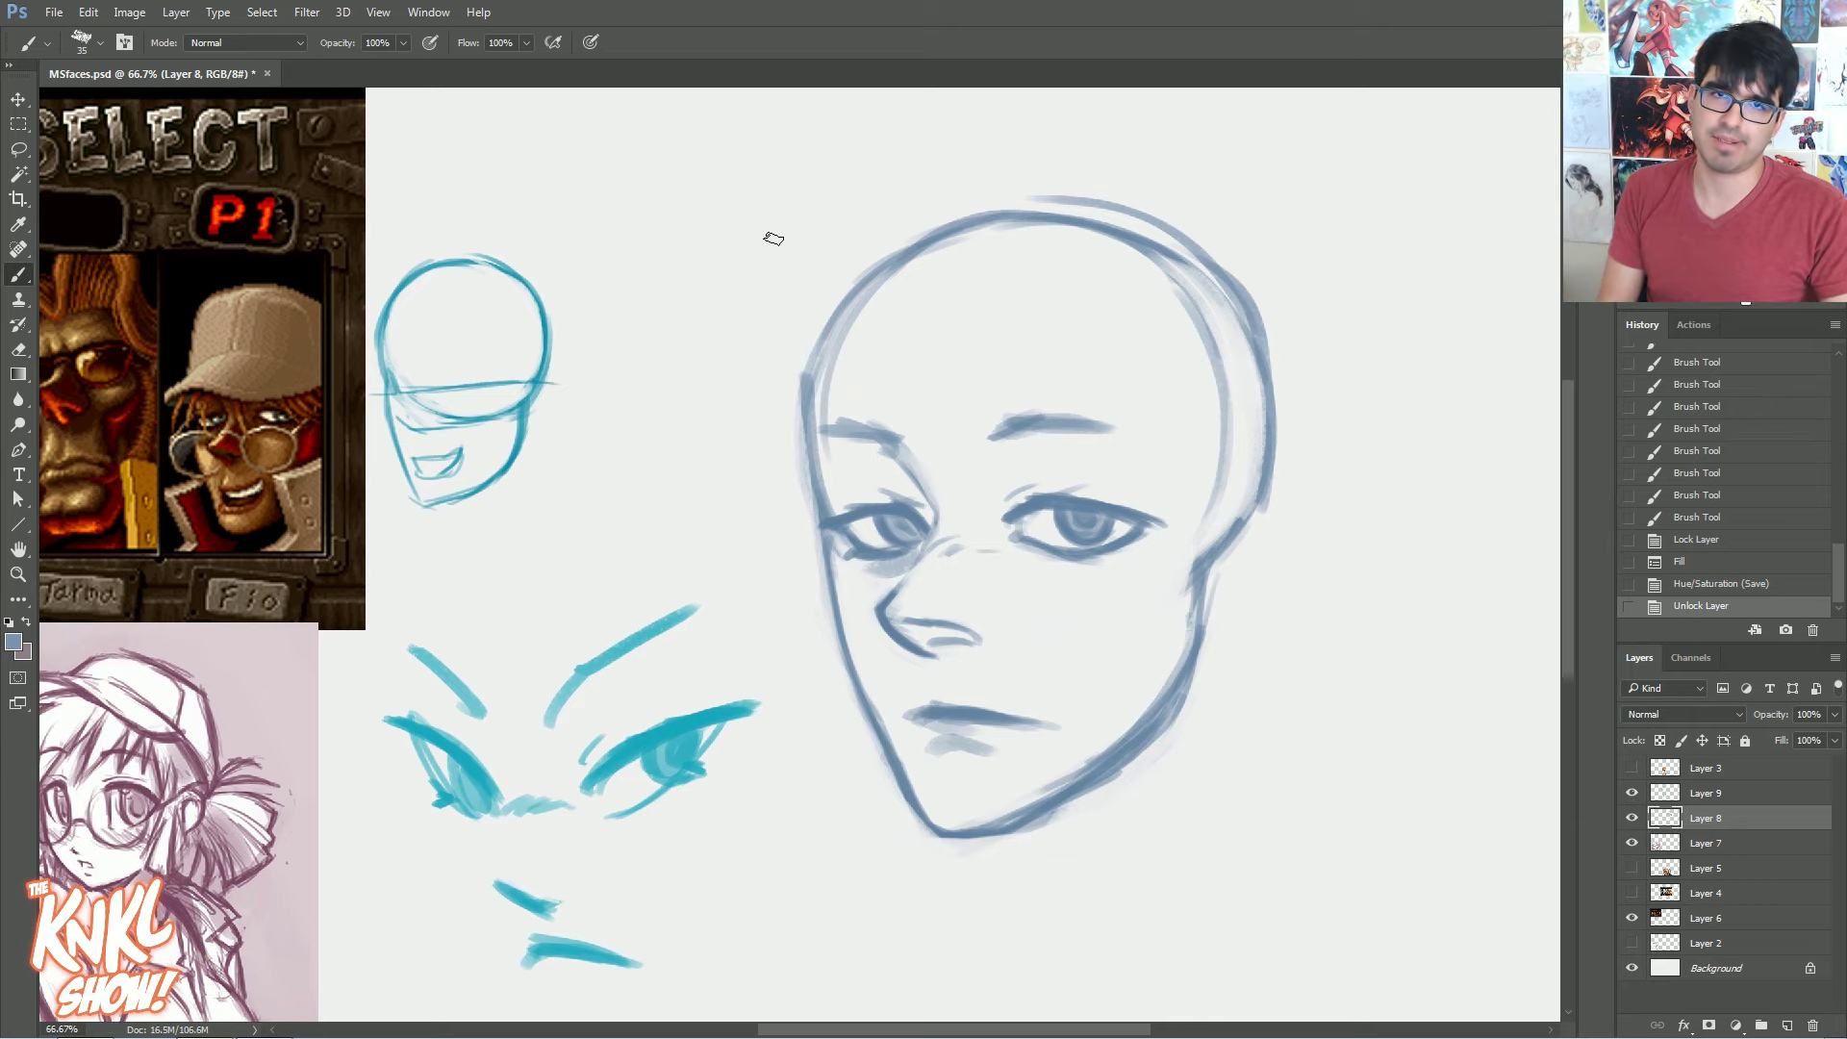
pyautogui.press('[')
pyautogui.press('[')
pyautogui.press('[')
pyautogui.moveTo(789, 185); pyautogui.dragTo(807, 247)
pyautogui.moveTo(824, 184)
pyautogui.mouseDown()
pyautogui.moveTo(836, 227)
pyautogui.moveTo(839, 181)
pyautogui.mouseUp()
pyautogui.moveTo(858, 217)
pyautogui.mouseDown()
pyautogui.moveTo(894, 176)
pyautogui.moveTo(983, 152)
pyautogui.mouseUp()
pyautogui.moveTo(1030, 119); pyautogui.dragTo(974, 170)
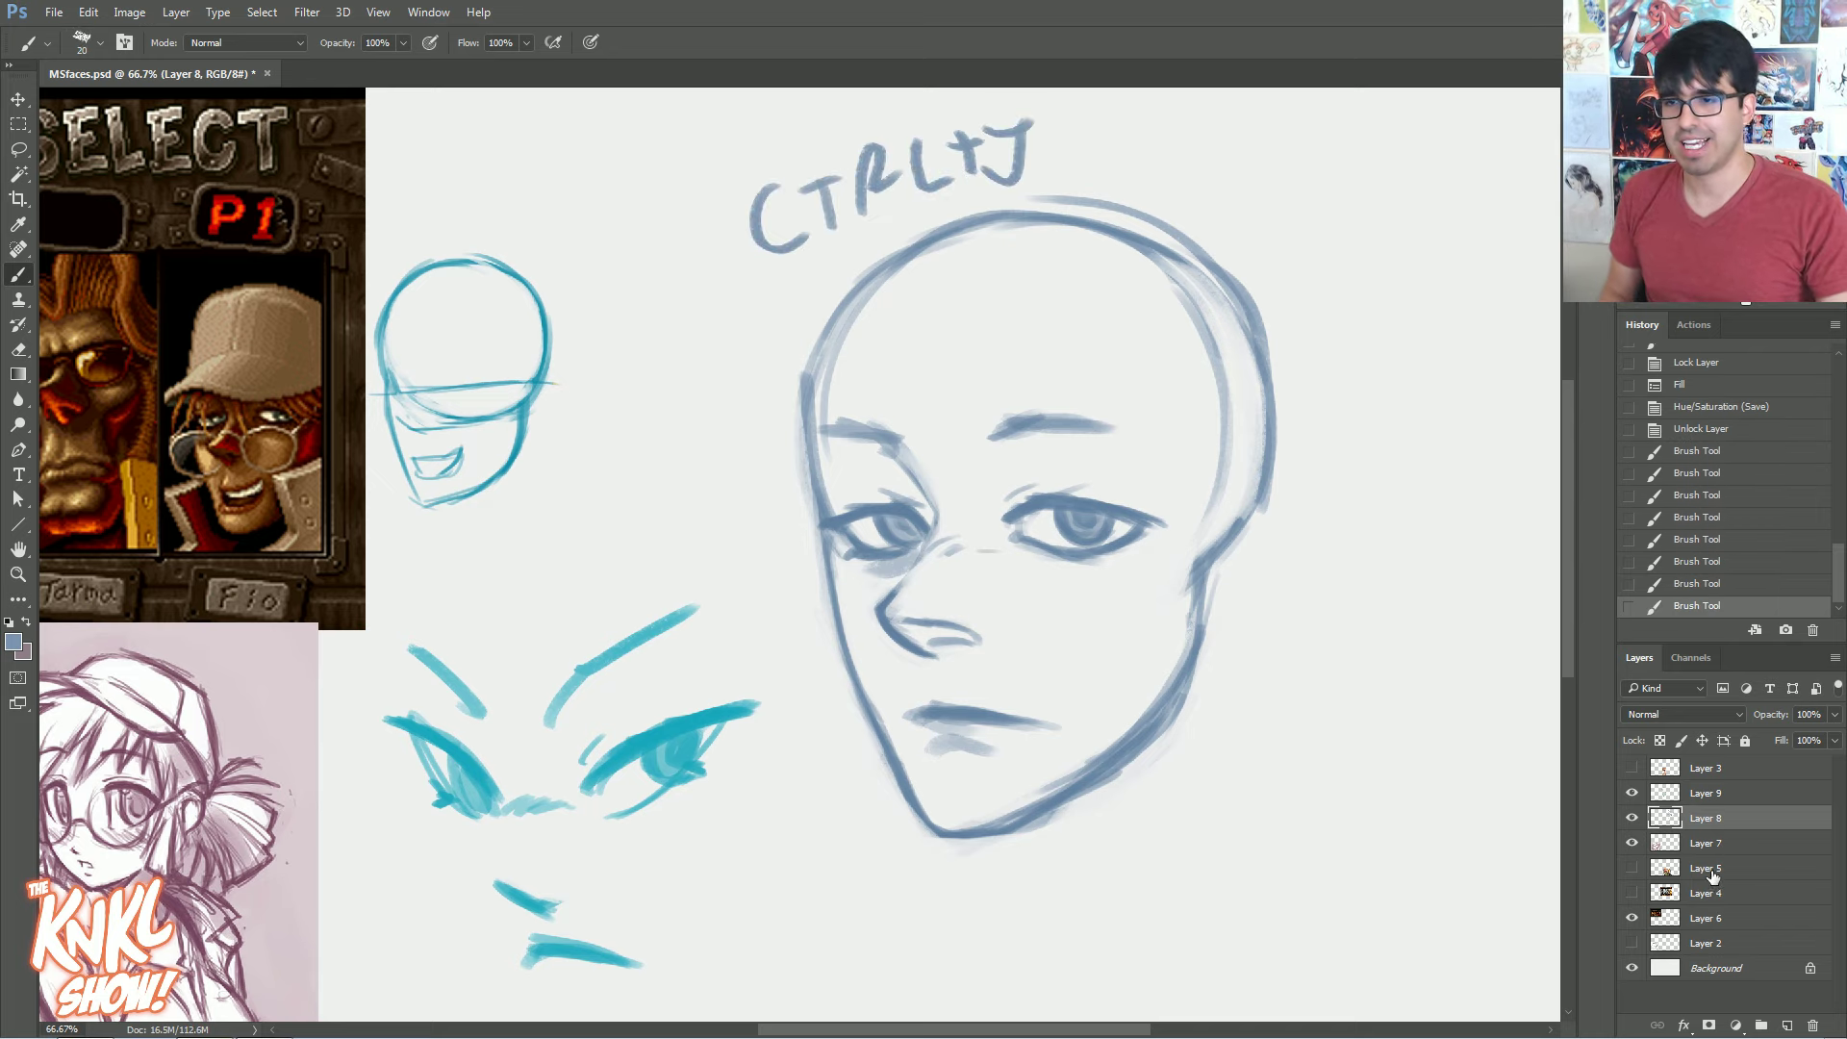
# Duplicate Layer 8, hide the original and erase the CTRL+J lettering from the copy
pyautogui.hotkey('ctrl', 'j')
pyautogui.click(1633, 844)
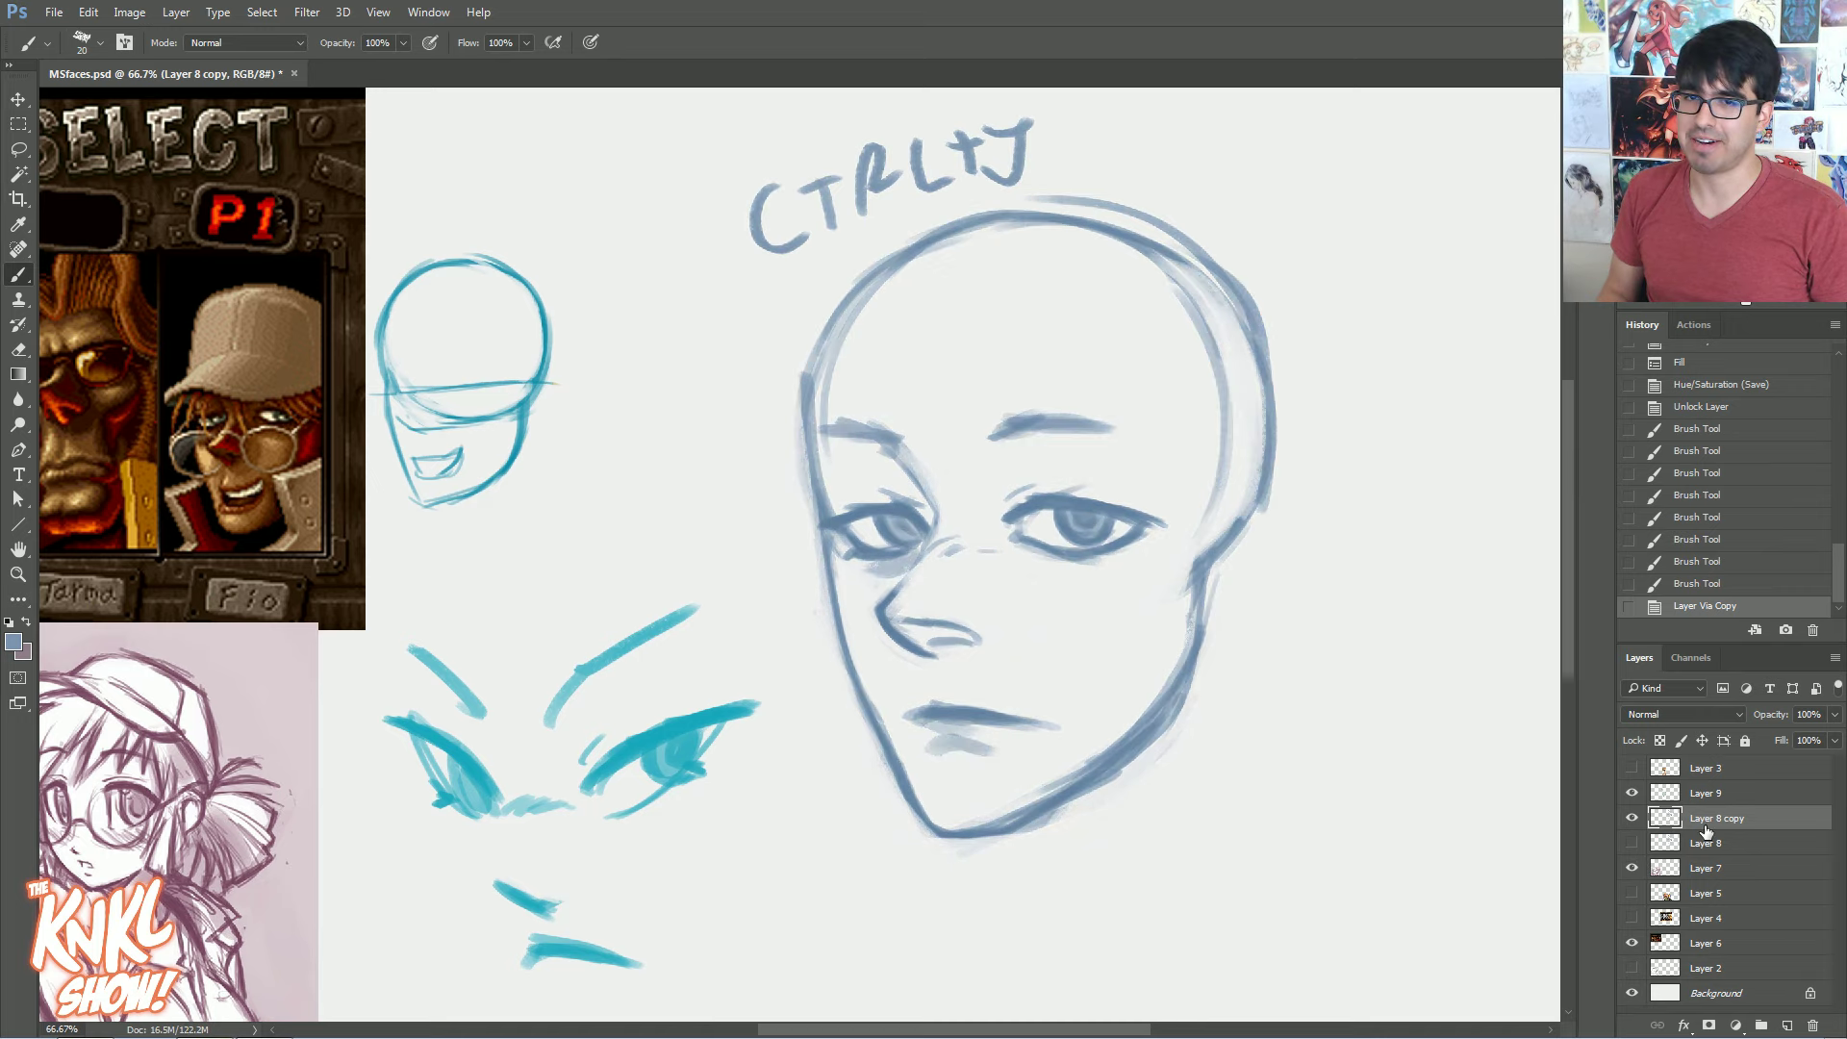
pyautogui.press(']')
pyautogui.moveTo(809, 231)
pyautogui.mouseDown()
pyautogui.moveTo(739, 269)
pyautogui.moveTo(829, 217)
pyautogui.moveTo(944, 192)
pyautogui.moveTo(843, 192)
pyautogui.moveTo(880, 148)
pyautogui.moveTo(819, 158)
pyautogui.moveTo(695, 284)
pyautogui.mouseUp()
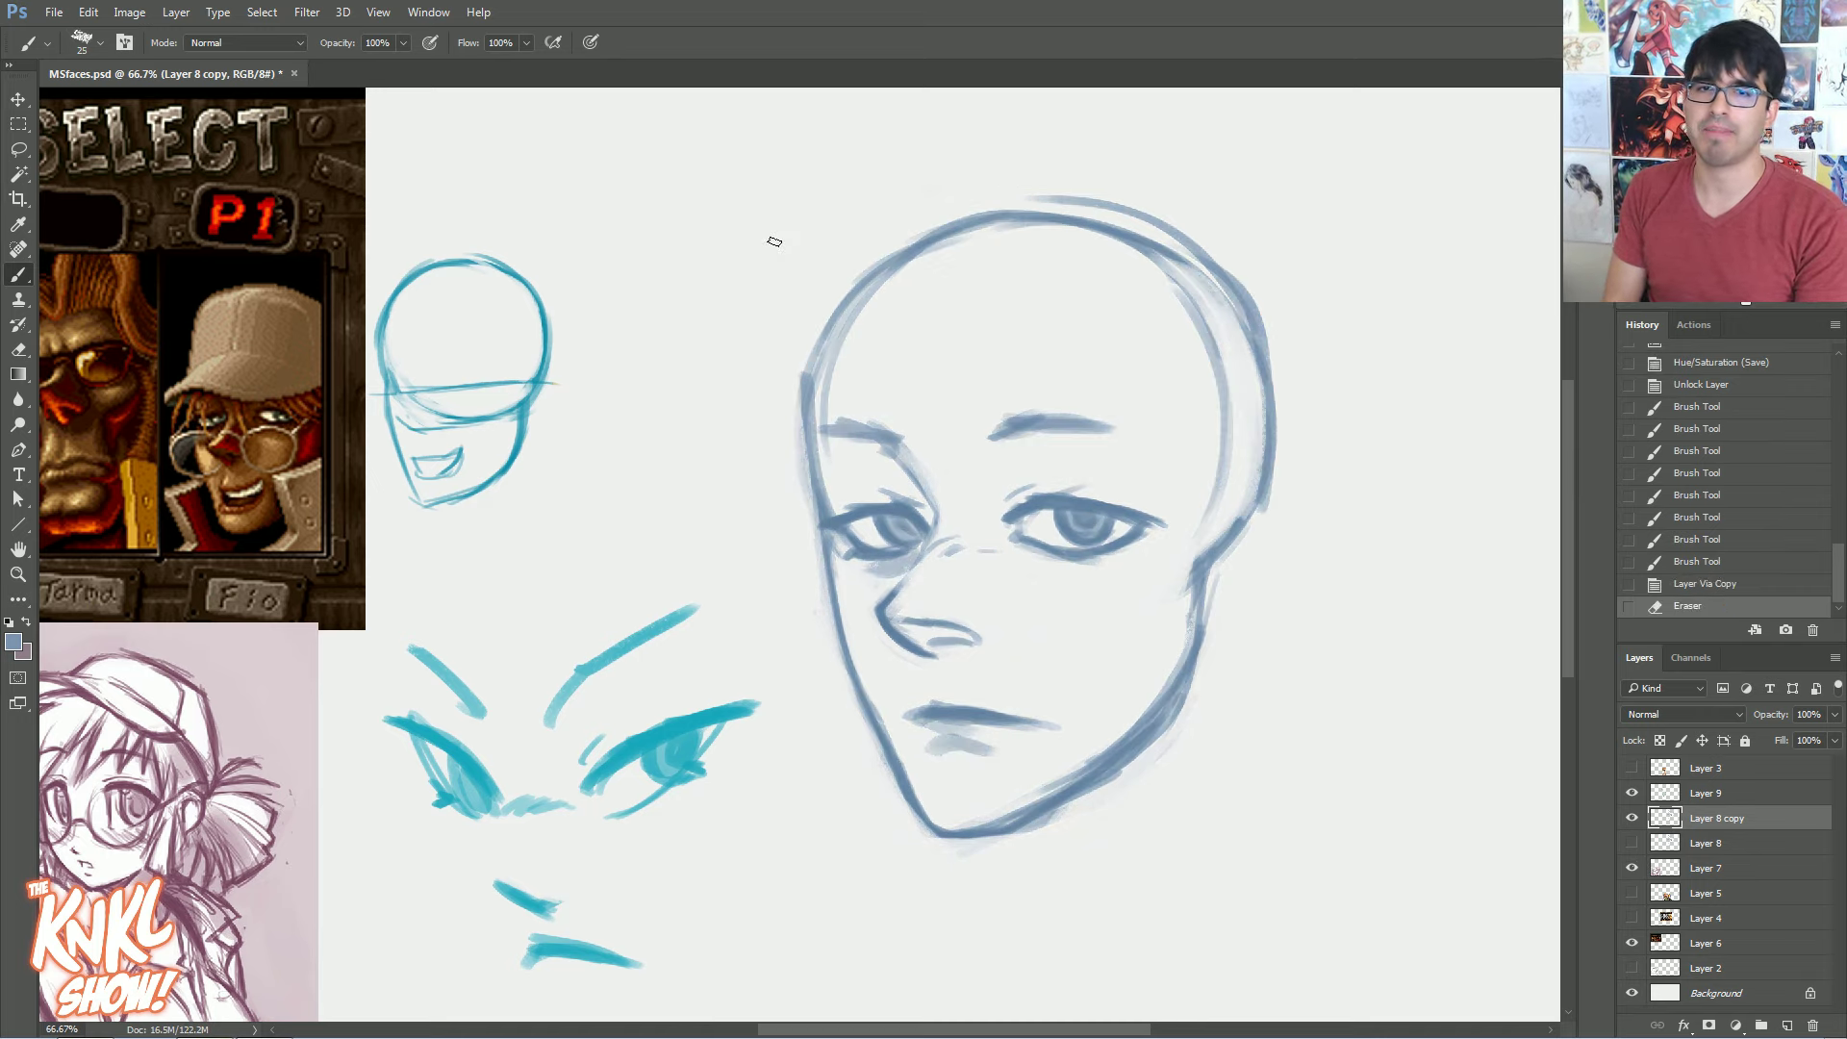
# Scribble bold spiky hair over the forehead and behind the head on the Layer 8 copy with a large brush
pyautogui.press(']')
pyautogui.press(']')
pyautogui.press(']')
pyautogui.moveTo(830, 398); pyautogui.dragTo(981, 501)
pyautogui.moveTo(982, 502); pyautogui.dragTo(1009, 329)
pyautogui.moveTo(1025, 395); pyautogui.dragTo(1036, 414)
pyautogui.moveTo(837, 423); pyautogui.dragTo(860, 279)
pyautogui.moveTo(874, 291)
pyautogui.mouseDown()
pyautogui.moveTo(835, 379)
pyautogui.moveTo(830, 469)
pyautogui.mouseUp()
pyautogui.press(']')
pyautogui.moveTo(829, 471); pyautogui.dragTo(865, 252)
pyautogui.moveTo(857, 274)
pyautogui.mouseDown()
pyautogui.moveTo(710, 442)
pyautogui.moveTo(822, 337)
pyautogui.moveTo(787, 230)
pyautogui.moveTo(1094, 154)
pyautogui.moveTo(955, 235)
pyautogui.mouseUp()
pyautogui.press(']')
pyautogui.press(']')
pyautogui.moveTo(839, 315); pyautogui.dragTo(1135, 481)
pyautogui.moveTo(1063, 399); pyautogui.dragTo(1283, 498)
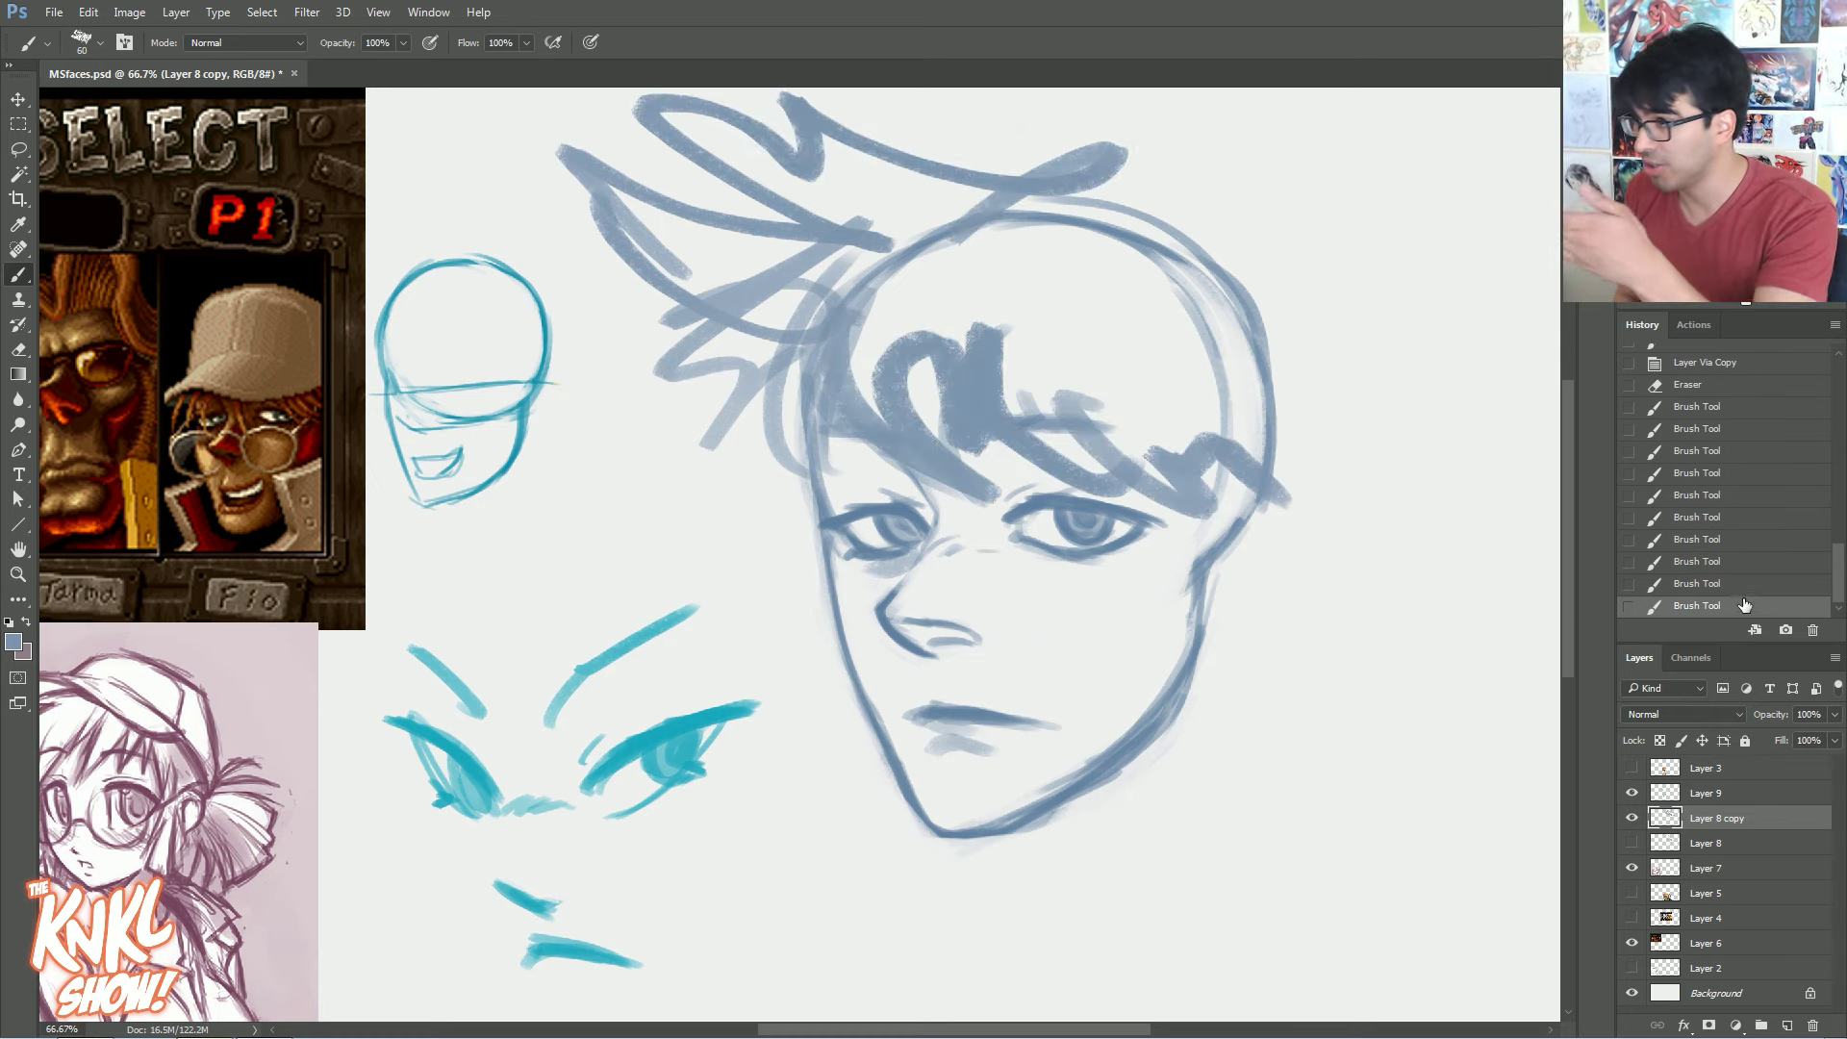
# Undo the last hair stroke, hide the scribbled copy and show the original Layer 8
pyautogui.click(1740, 499)
pyautogui.click(1727, 539)
pyautogui.click(1729, 581)
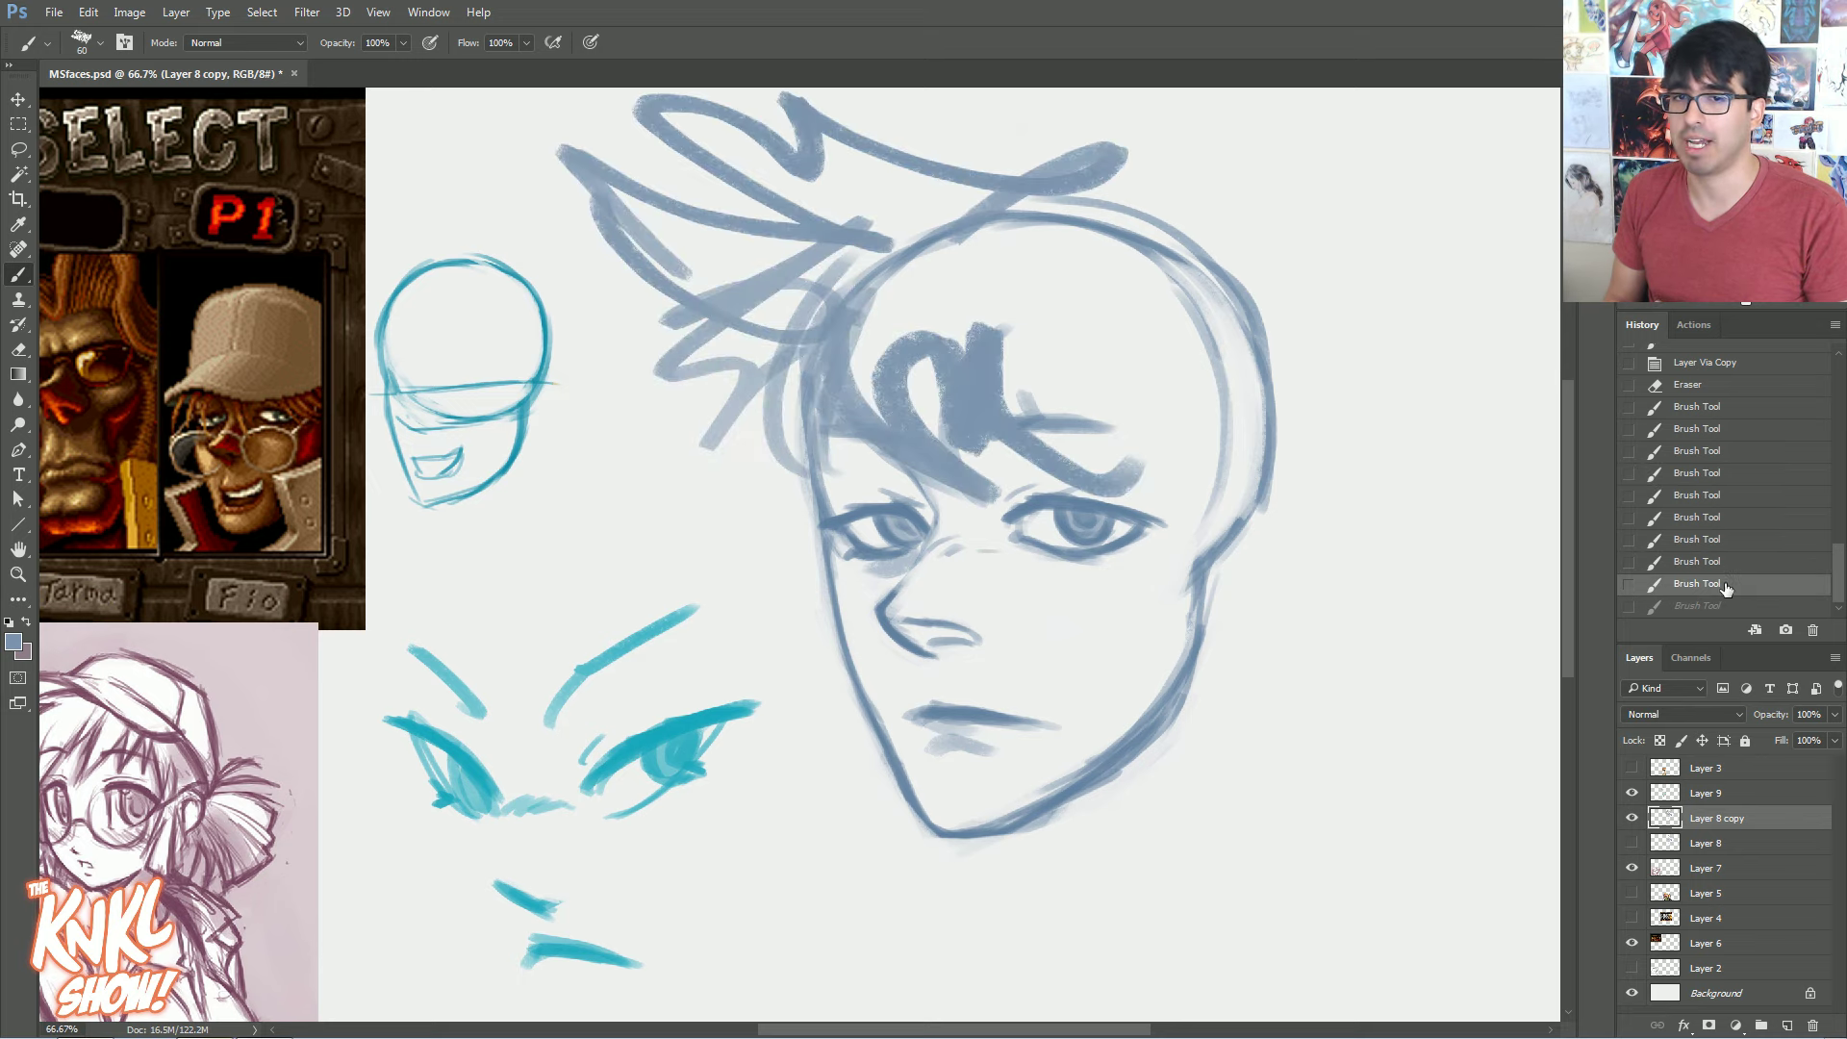
pyautogui.click(1634, 816)
pyautogui.click(1633, 844)
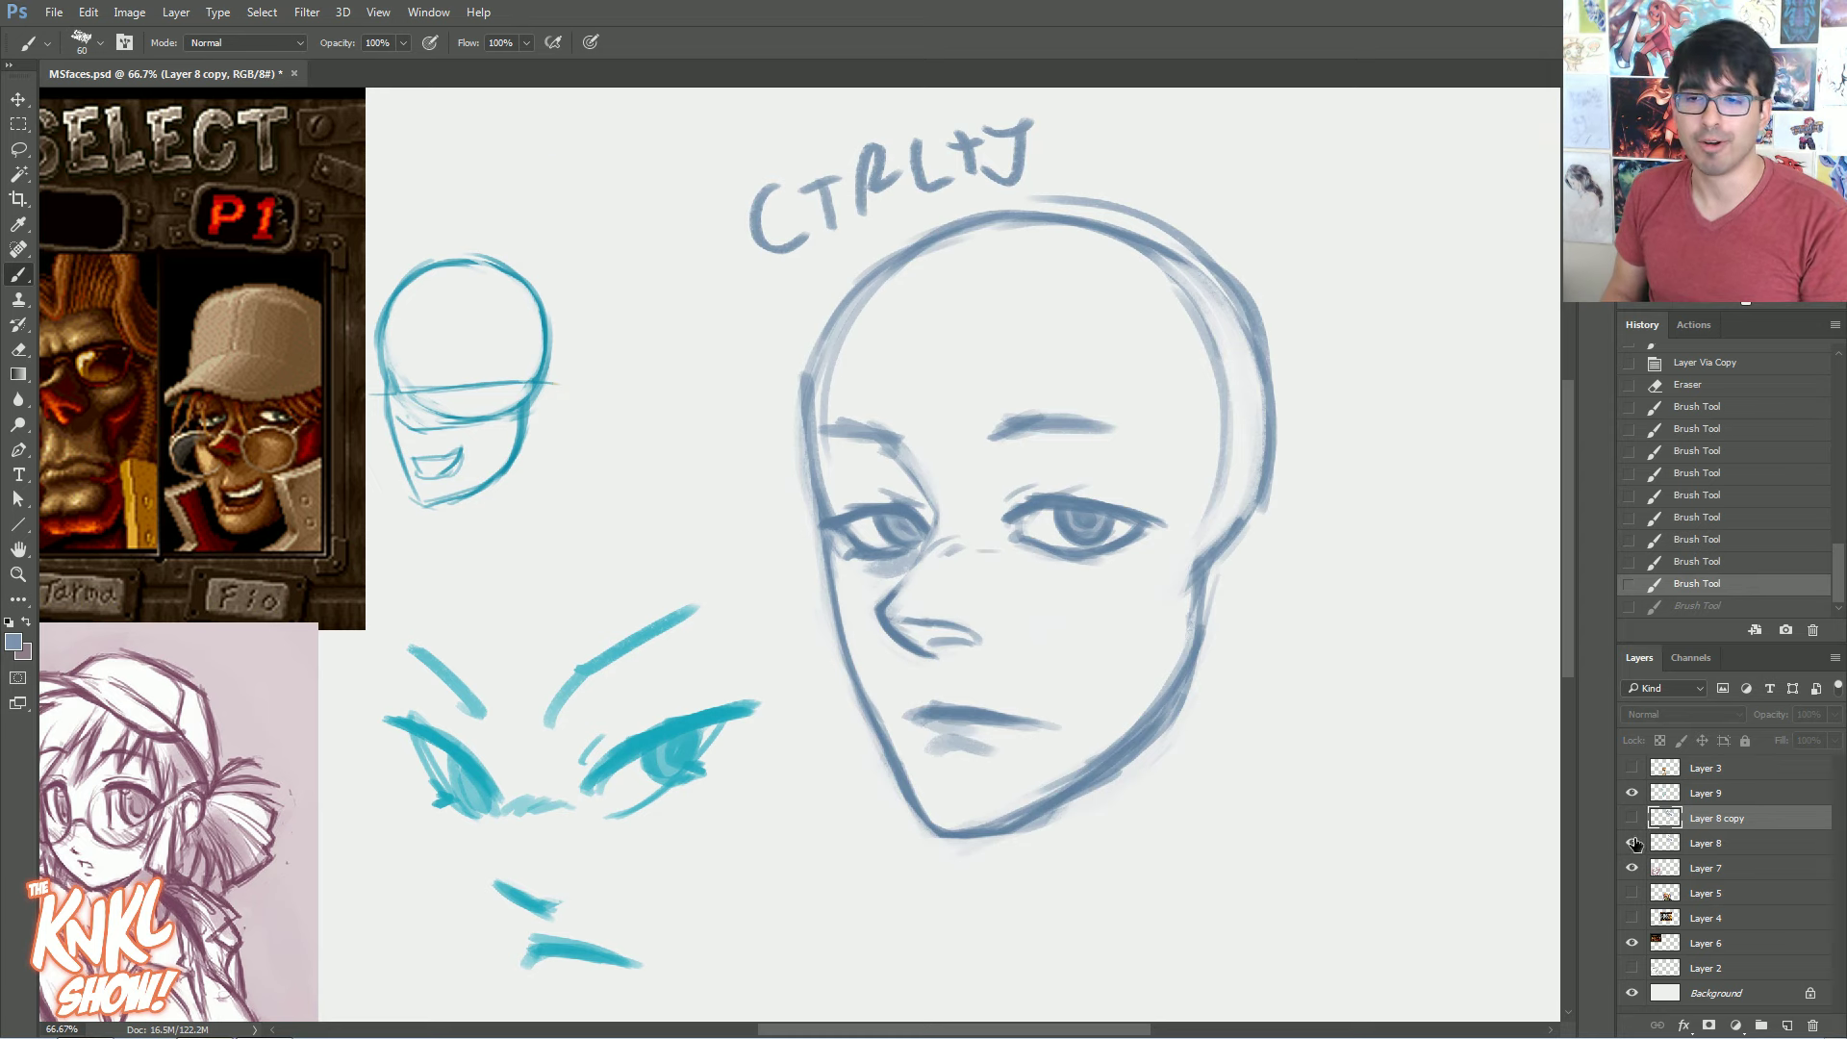
# Delete the scribbled Layer 8 copy and show the original Layer 8
pyautogui.click(1633, 844)
pyautogui.click(1633, 818)
pyautogui.moveTo(1665, 805); pyautogui.dragTo(1814, 1024)
pyautogui.click(1633, 818)
# Make a fresh duplicate of Layer 8, hide the original and erase the lettering above the duplicate's head
pyautogui.hotkey('ctrl', 'j')
pyautogui.click(1633, 843)
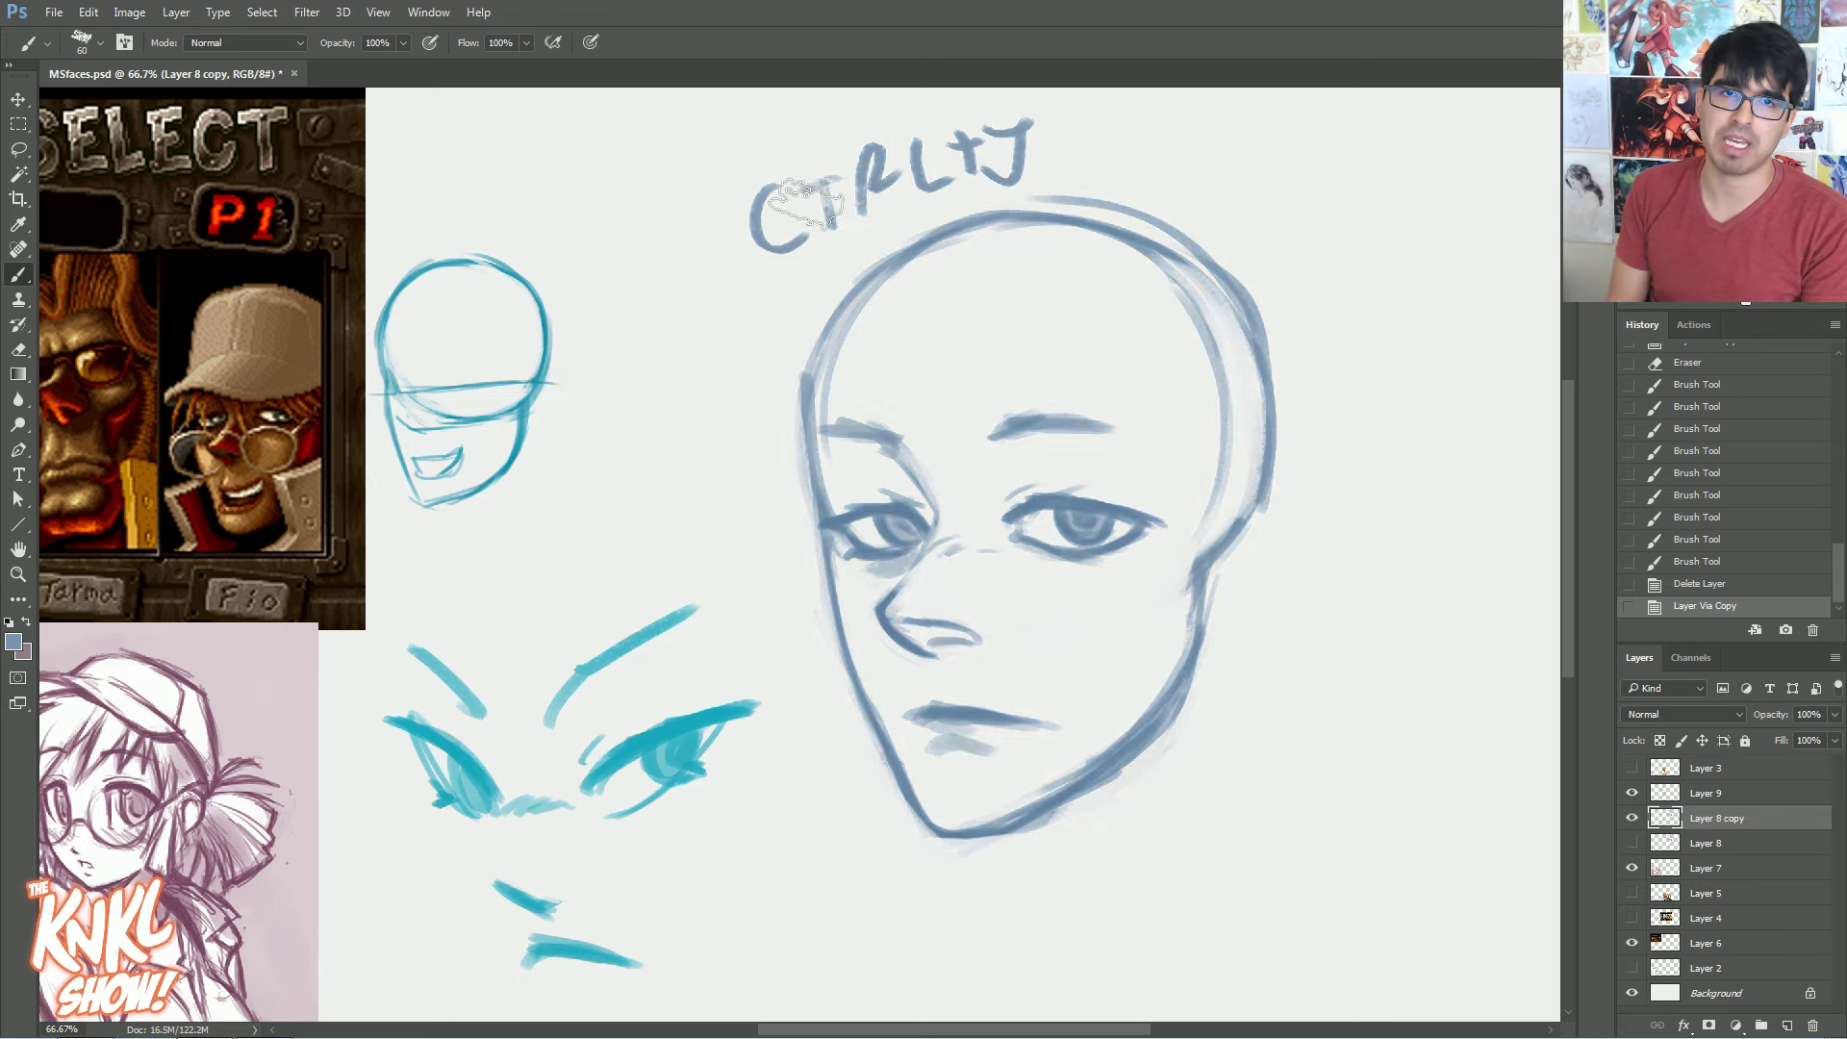
pyautogui.moveTo(743, 214); pyautogui.dragTo(813, 312)
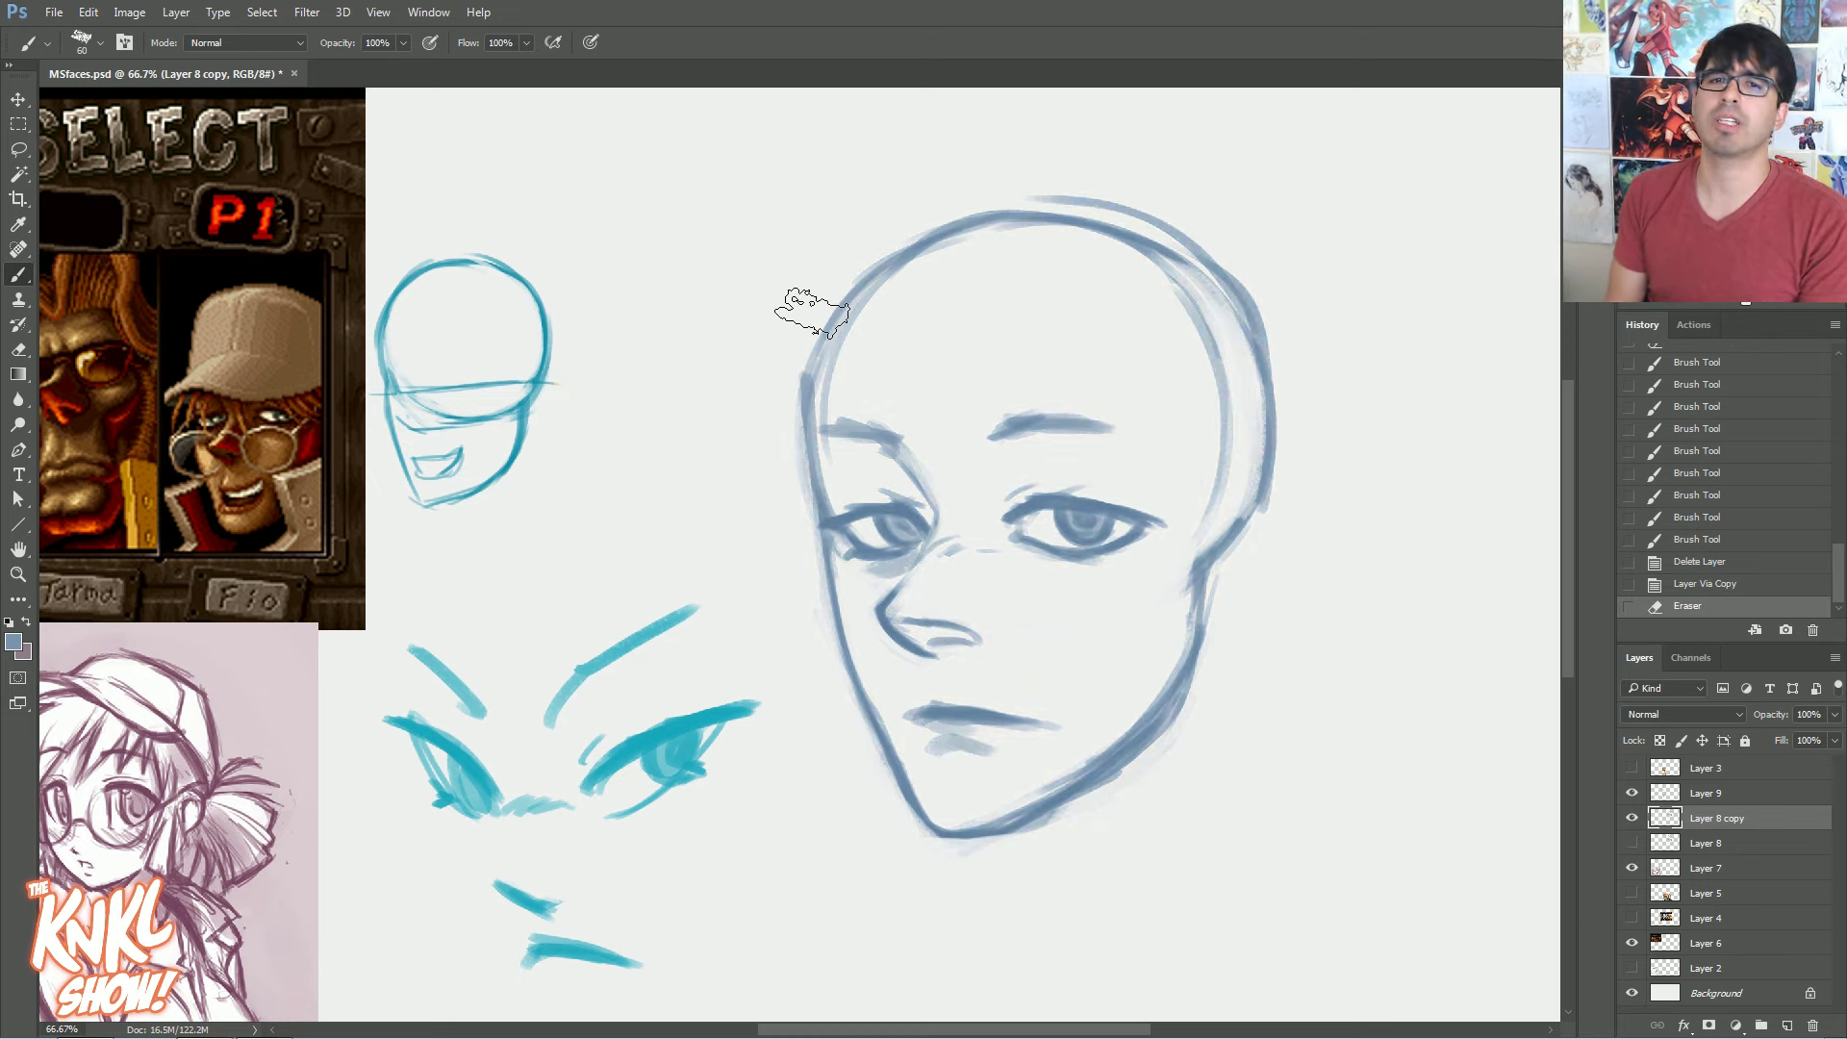
# Thin the outlines of both eyes and clean up around the irises with the Eraser
pyautogui.moveTo(1203, 331); pyautogui.dragTo(1283, 251)
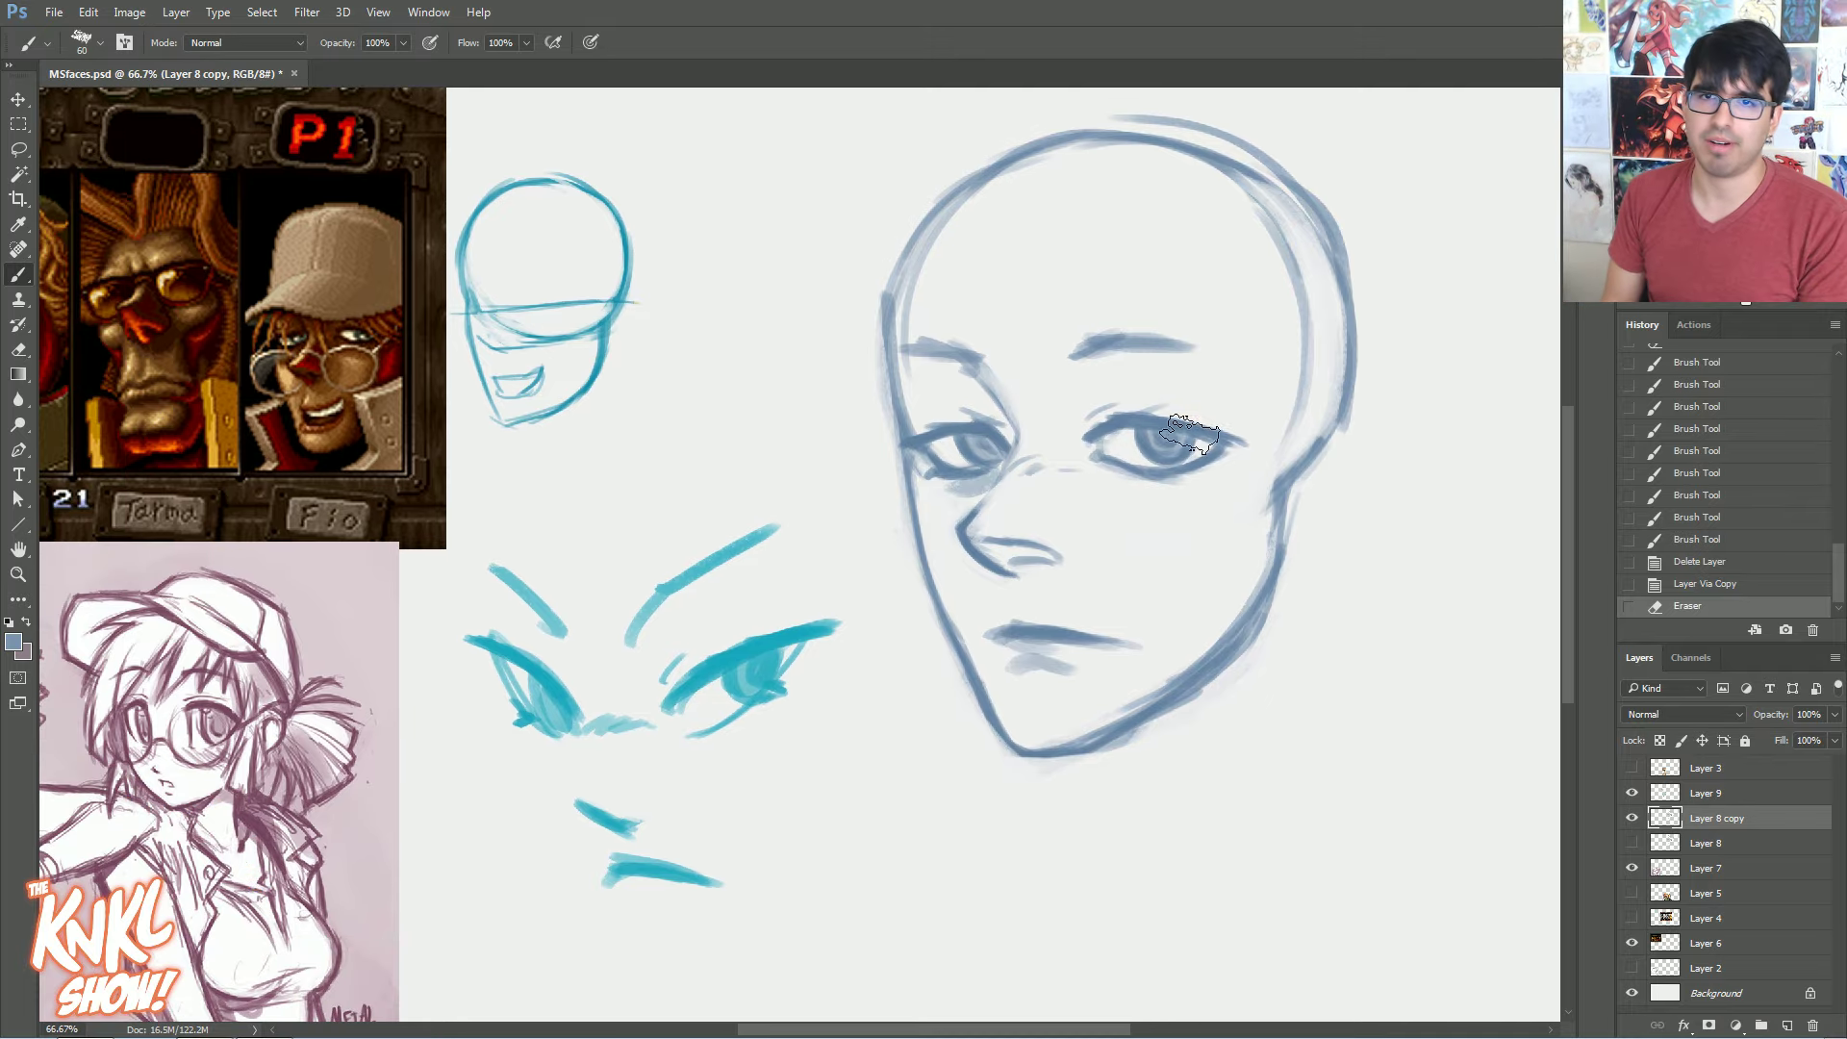
pyautogui.moveTo(1176, 484)
pyautogui.mouseDown()
pyautogui.moveTo(1136, 483)
pyautogui.moveTo(1247, 449)
pyautogui.mouseUp()
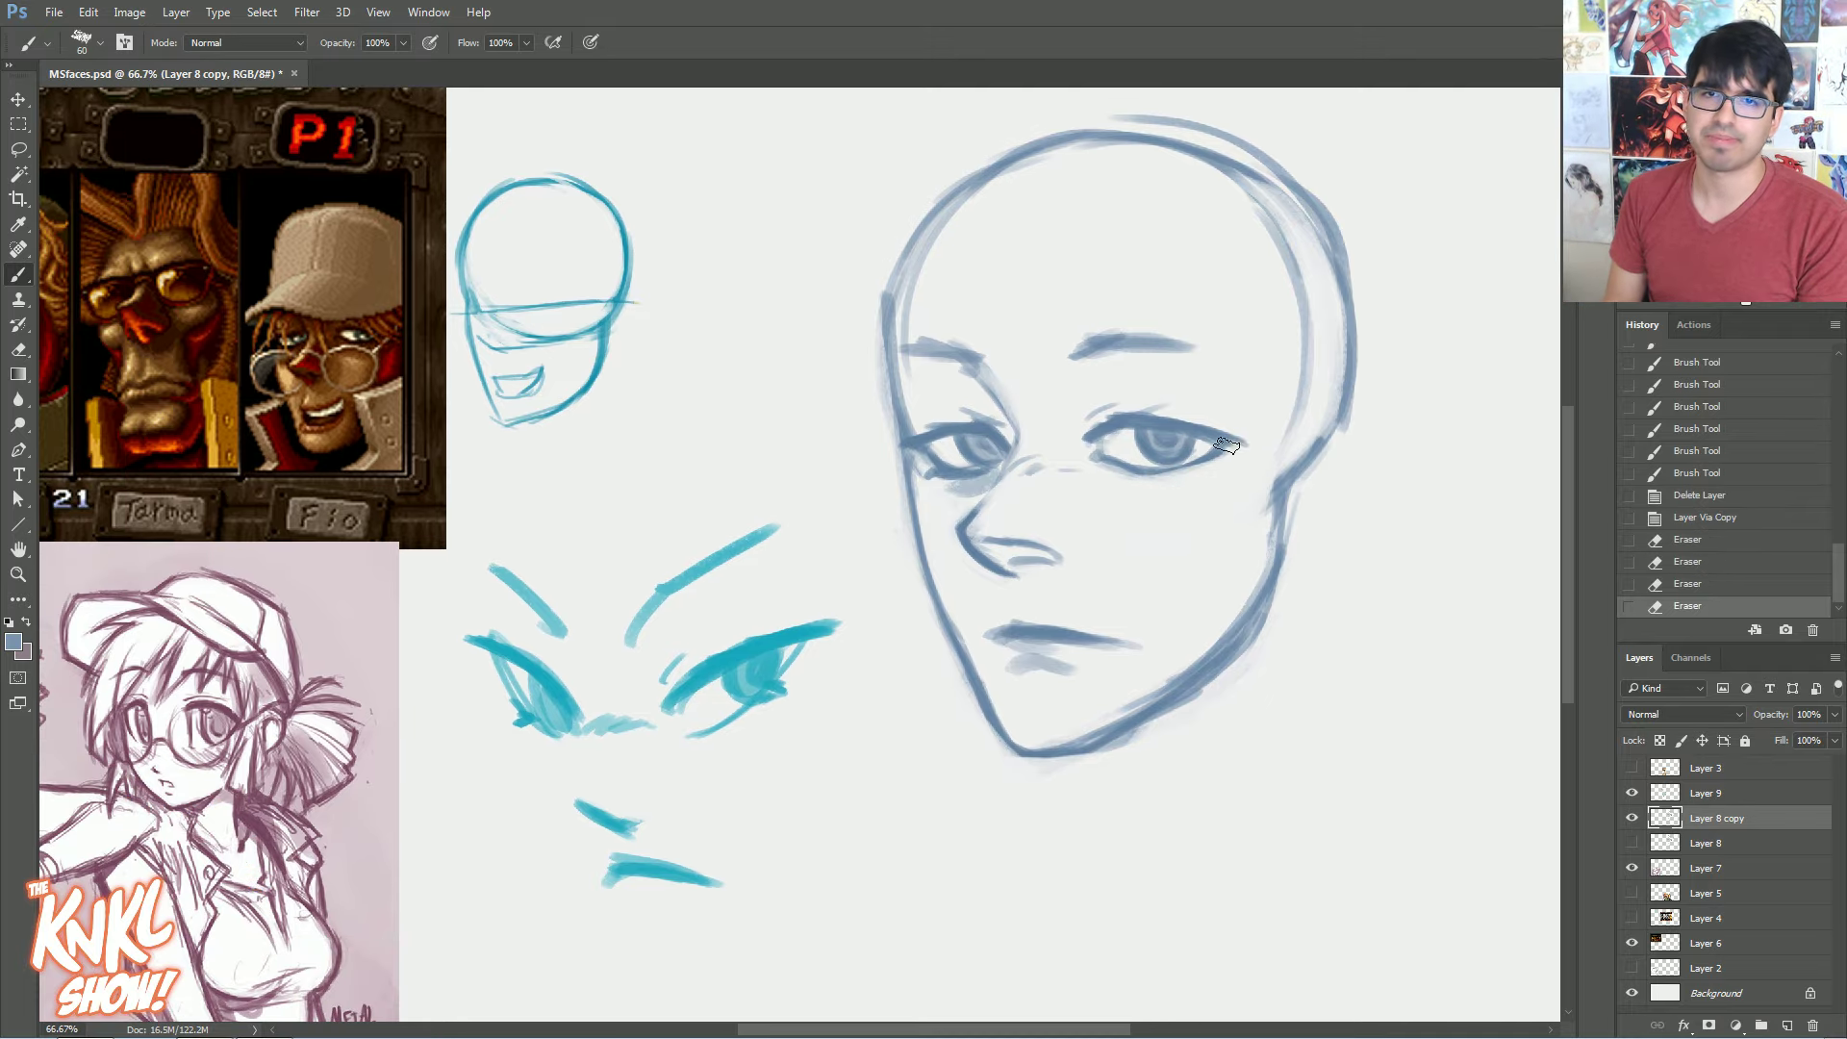
pyautogui.moveTo(983, 426)
pyautogui.mouseDown()
pyautogui.moveTo(956, 458)
pyautogui.moveTo(946, 441)
pyautogui.mouseUp()
pyautogui.moveTo(1132, 439)
pyautogui.mouseDown()
pyautogui.moveTo(1134, 455)
pyautogui.moveTo(1134, 430)
pyautogui.moveTo(1116, 440)
pyautogui.mouseUp()
pyautogui.moveTo(1125, 434); pyautogui.dragTo(1117, 436)
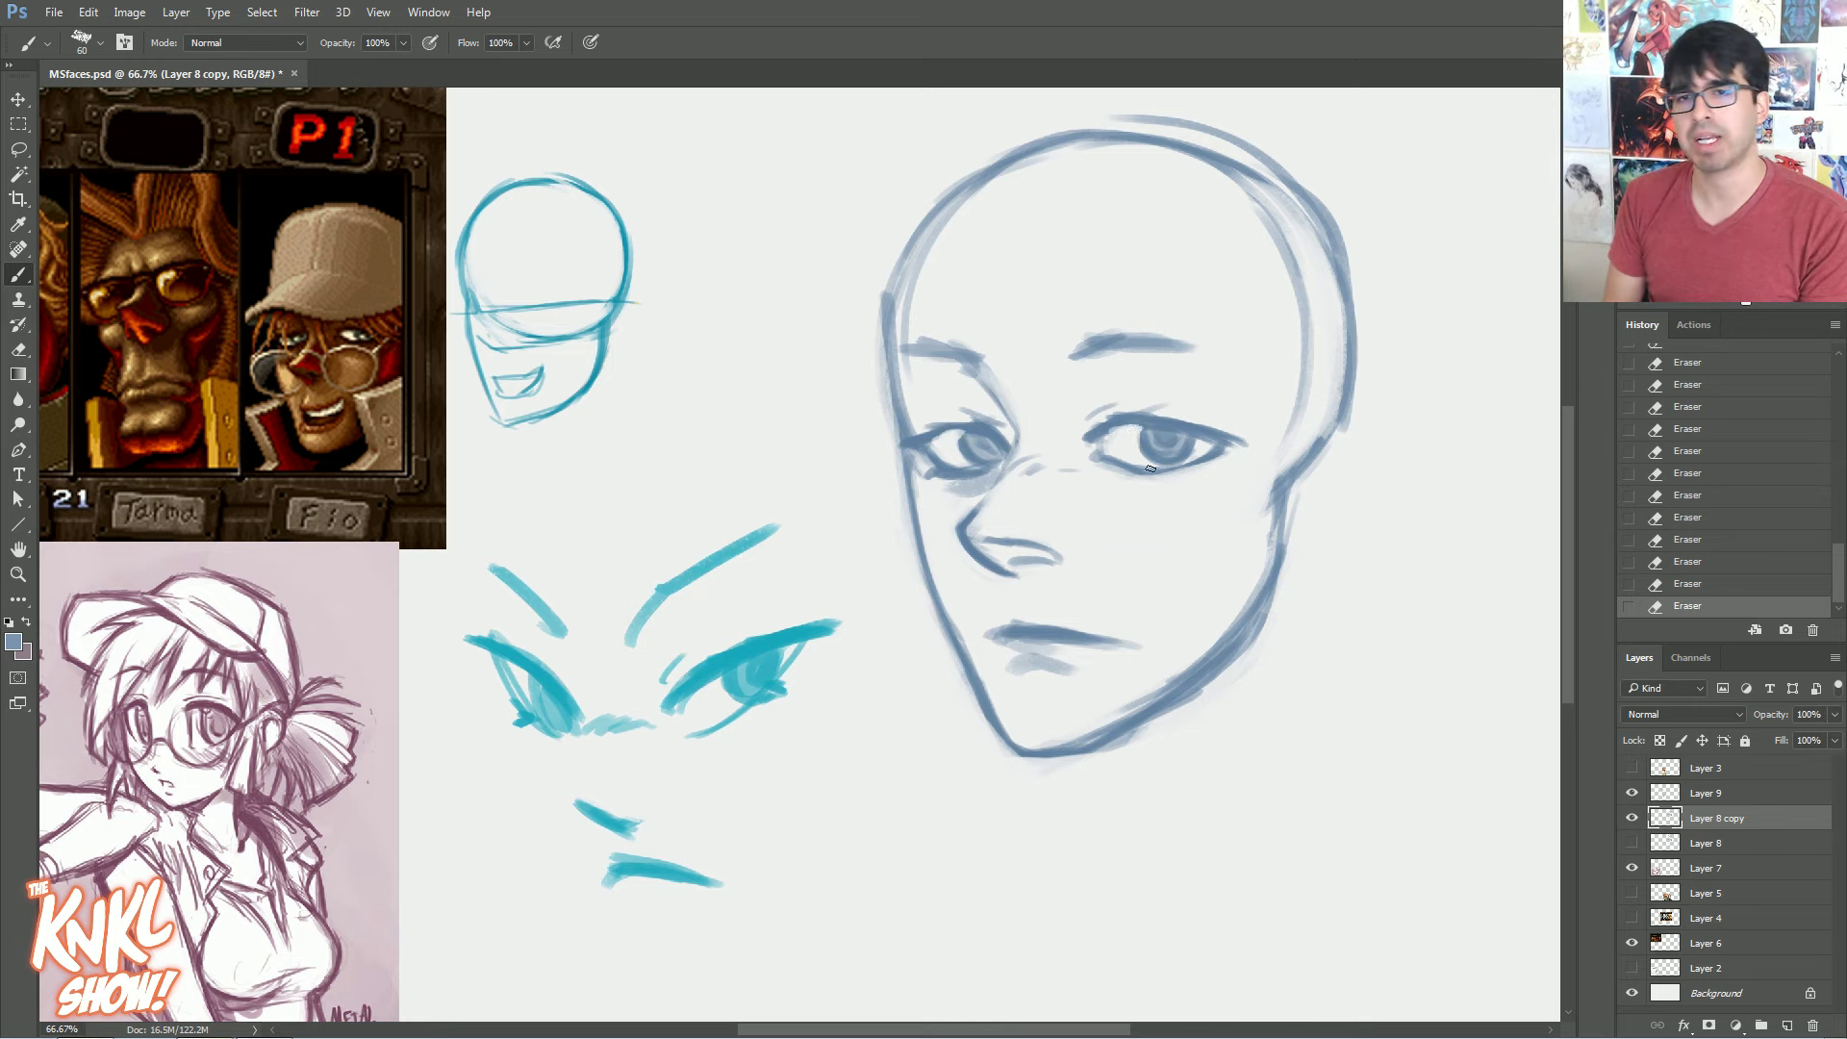
# Refine the far eye's iris with a smaller brush and redraw its upper lid in the sampled blue
pyautogui.press('[')
pyautogui.press('[')
pyautogui.press('[')
pyautogui.moveTo(971, 449); pyautogui.dragTo(961, 452)
pyautogui.moveTo(964, 433)
pyautogui.mouseDown()
pyautogui.moveTo(967, 456)
pyautogui.moveTo(962, 424)
pyautogui.mouseUp()
pyautogui.keyDown('alt'); pyautogui.click(923, 432); pyautogui.keyUp('alt')
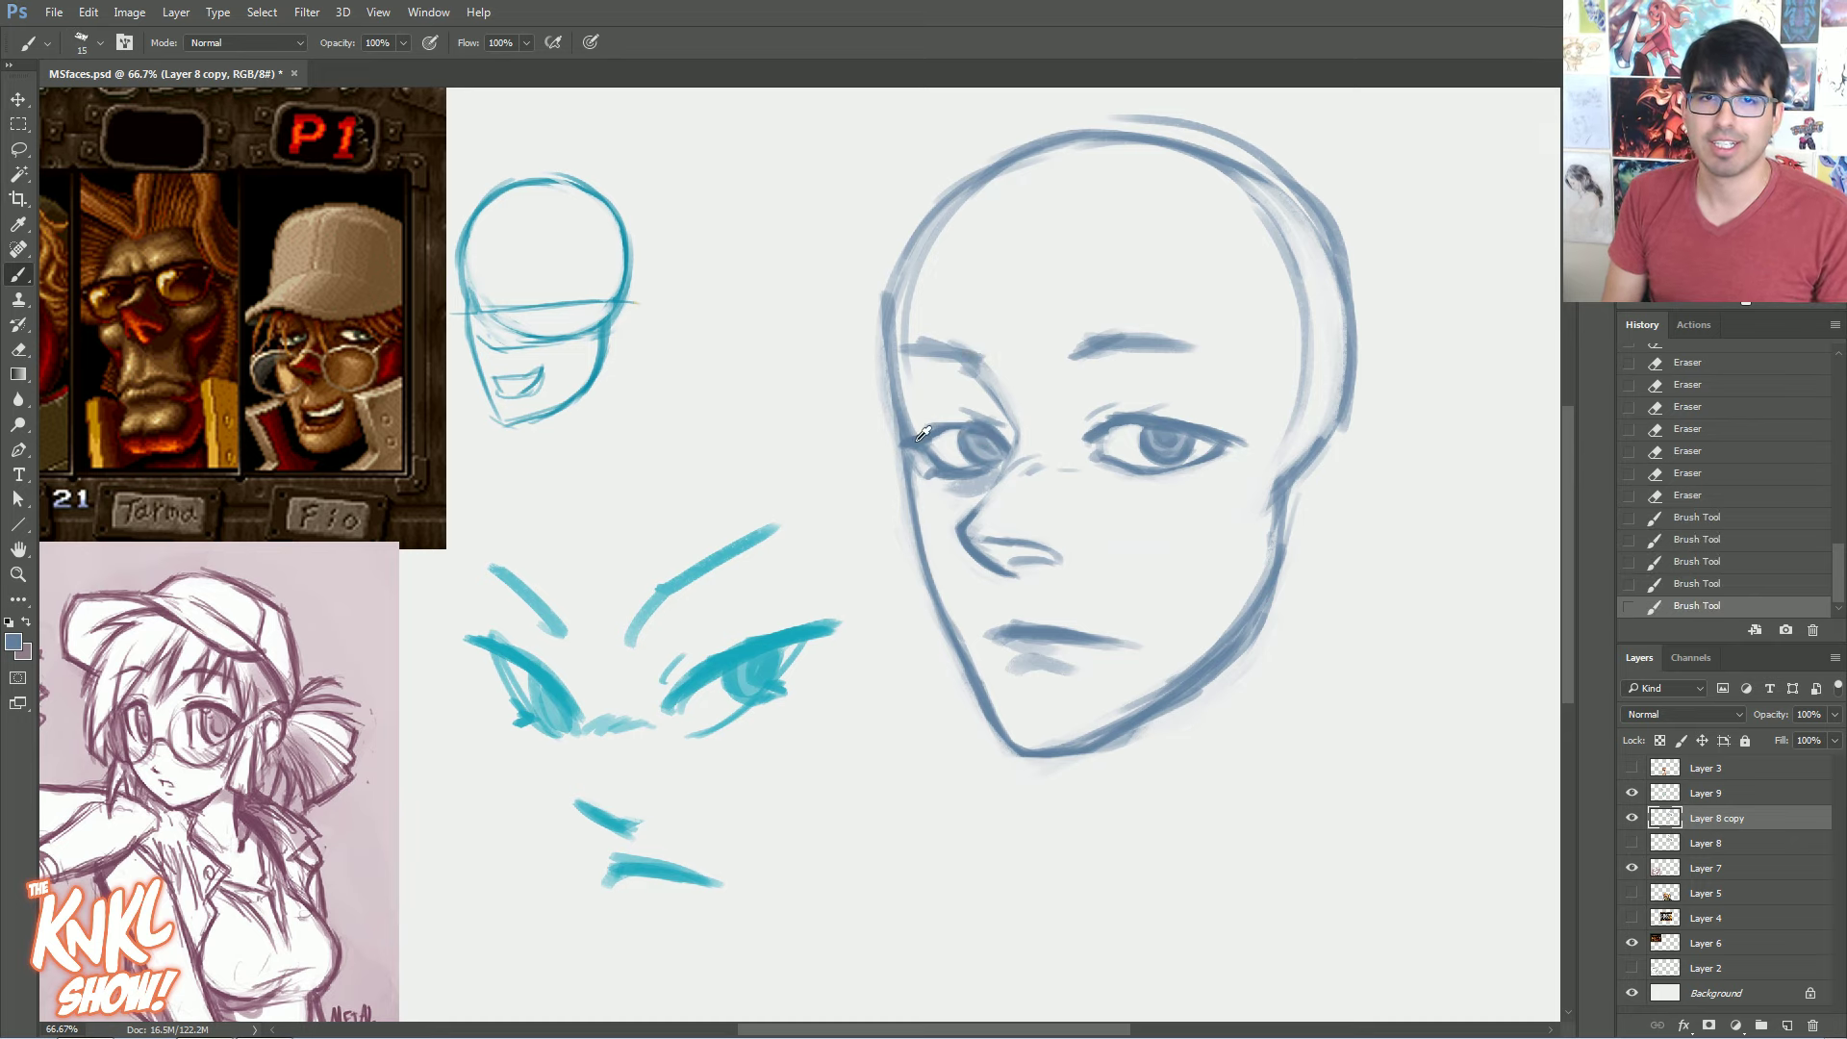
pyautogui.moveTo(927, 438); pyautogui.dragTo(966, 422)
pyautogui.moveTo(955, 423); pyautogui.dragTo(988, 424)
# Doodle a pair of cartoon eyes with a slanted lid and a small frown beside the small cyan head
pyautogui.press(']')
pyautogui.moveTo(734, 271)
pyautogui.mouseDown()
pyautogui.moveTo(817, 337)
pyautogui.moveTo(734, 358)
pyautogui.moveTo(744, 308)
pyautogui.moveTo(784, 327)
pyautogui.mouseUp()
pyautogui.press('[')
pyautogui.press('[')
pyautogui.press('[')
pyautogui.moveTo(660, 281)
pyautogui.mouseDown()
pyautogui.moveTo(681, 289)
pyautogui.moveTo(642, 335)
pyautogui.mouseUp()
pyautogui.press(']')
pyautogui.press(']')
pyautogui.moveTo(676, 435); pyautogui.dragTo(744, 437)
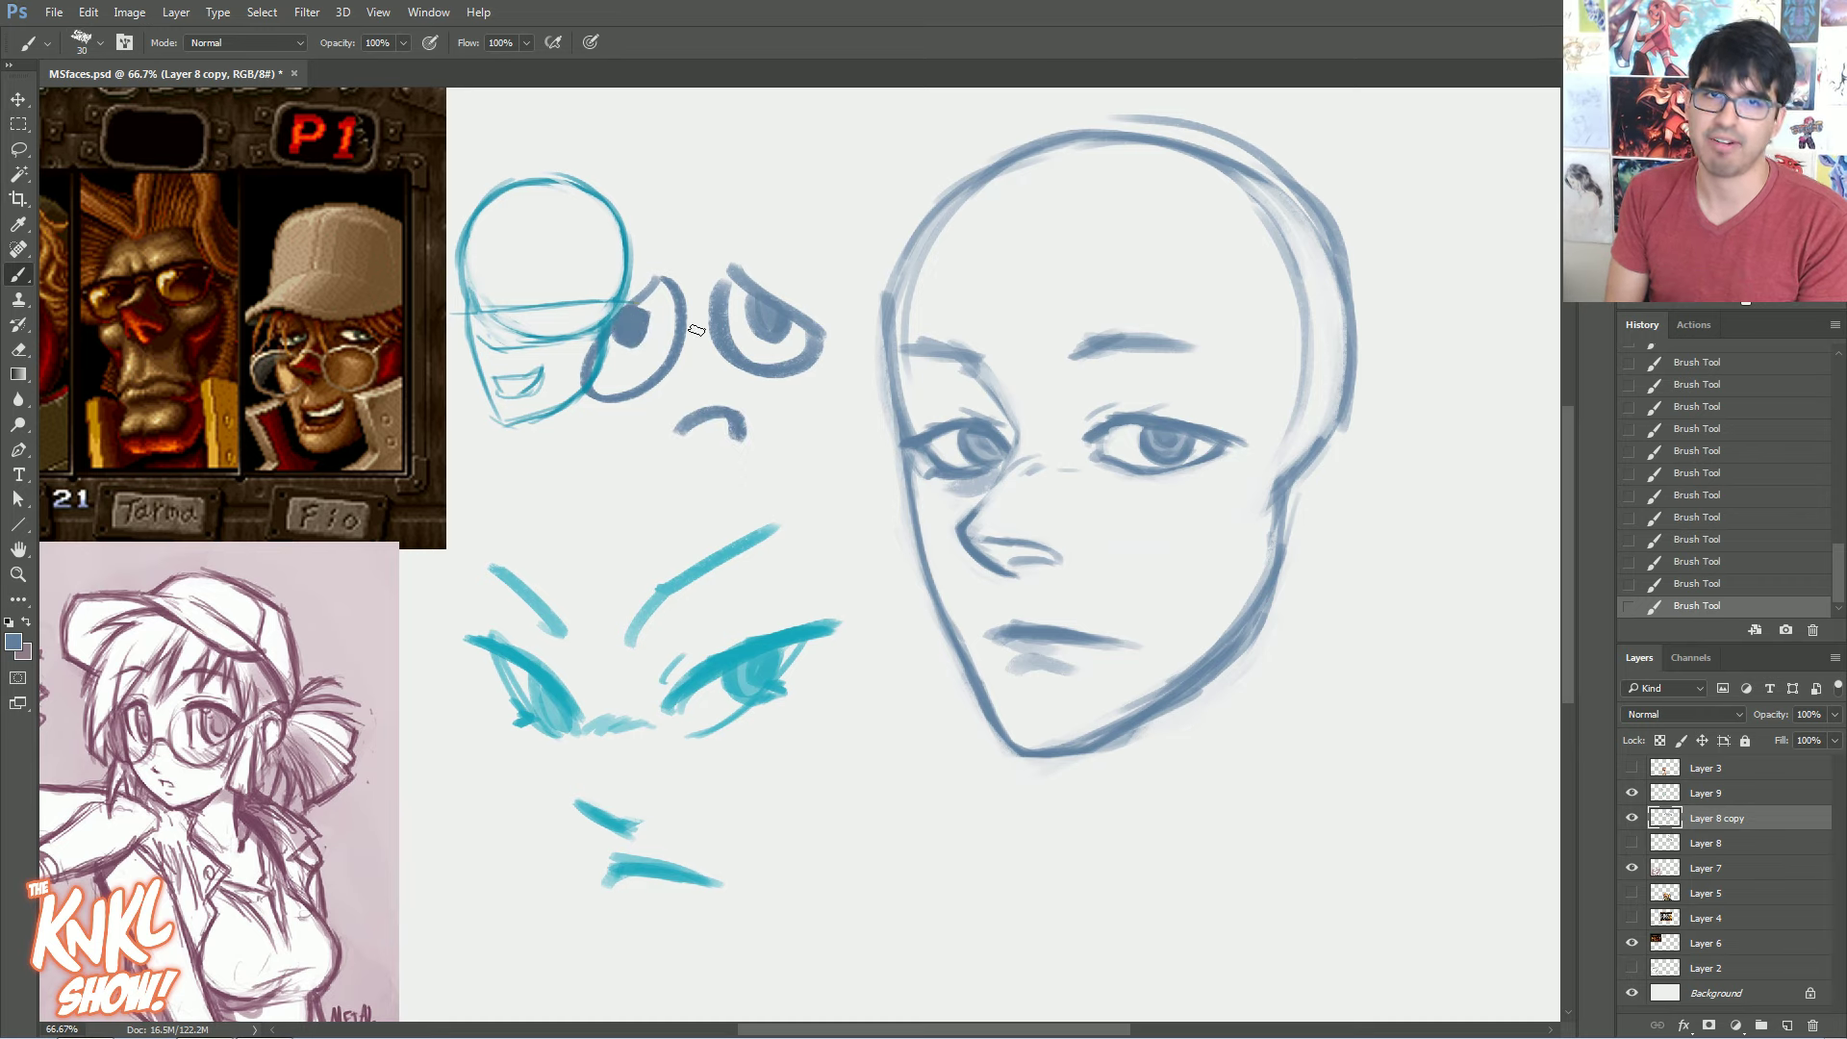
# Step back through the cartoon face doodle to its first slanted stroke
pyautogui.click(1747, 539)
pyautogui.click(1744, 495)
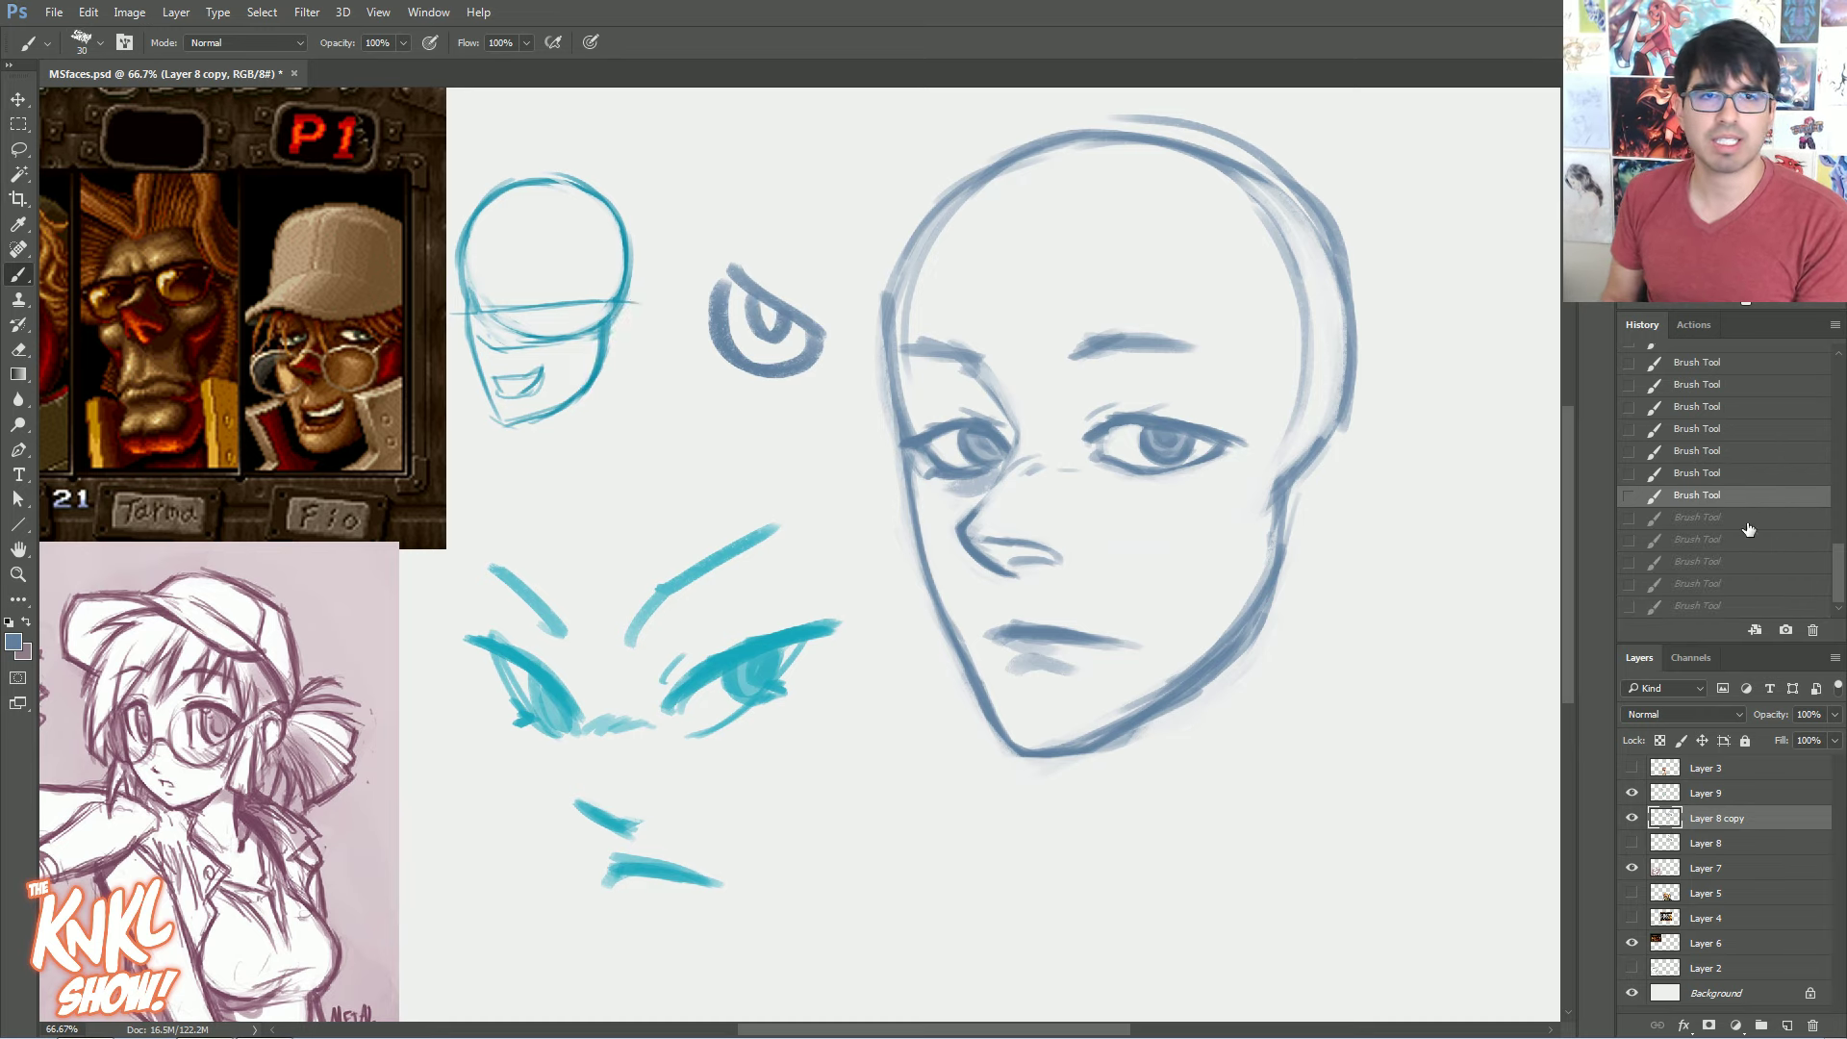
pyautogui.click(1722, 450)
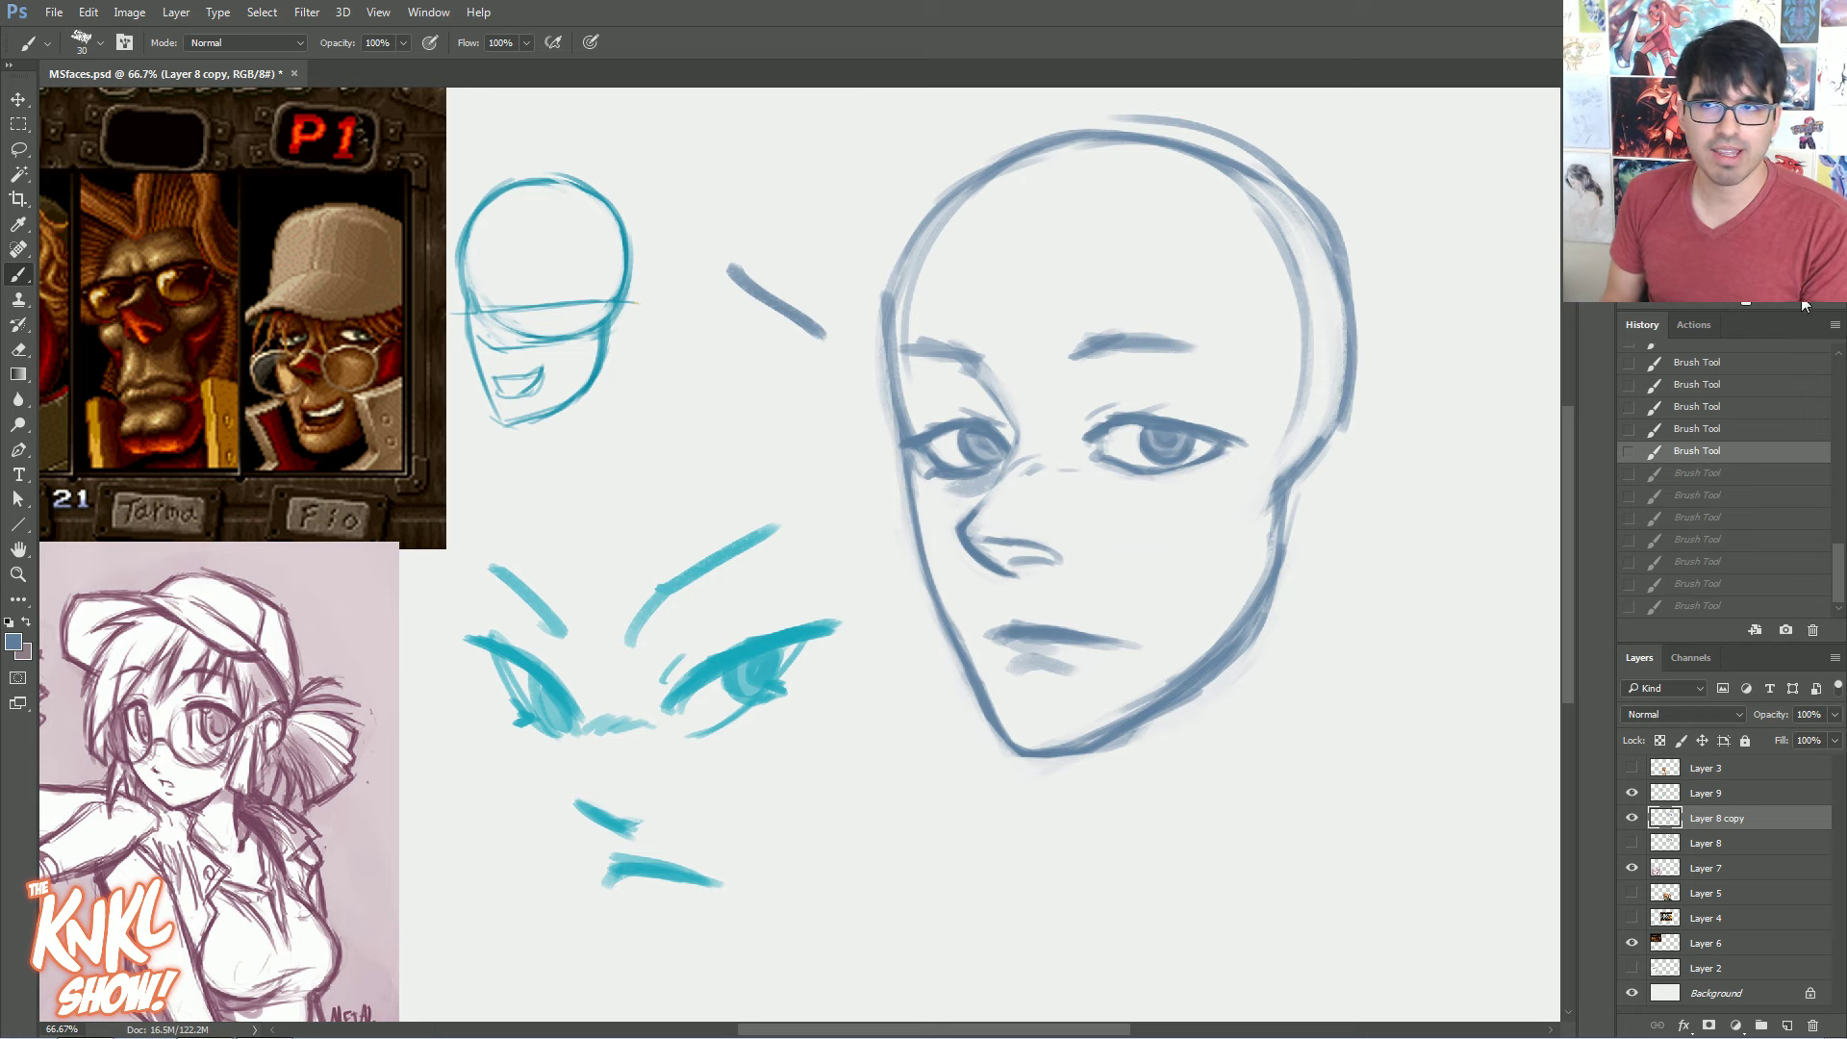
# Examine Fio's portrait up close beside the small cyan head
pyautogui.hotkey('ctrl', '+')
pyautogui.hotkey('ctrl', '+')
pyautogui.moveTo(289, 260); pyautogui.dragTo(1465, 852)
pyautogui.moveTo(430, 460); pyautogui.dragTo(547, 383)
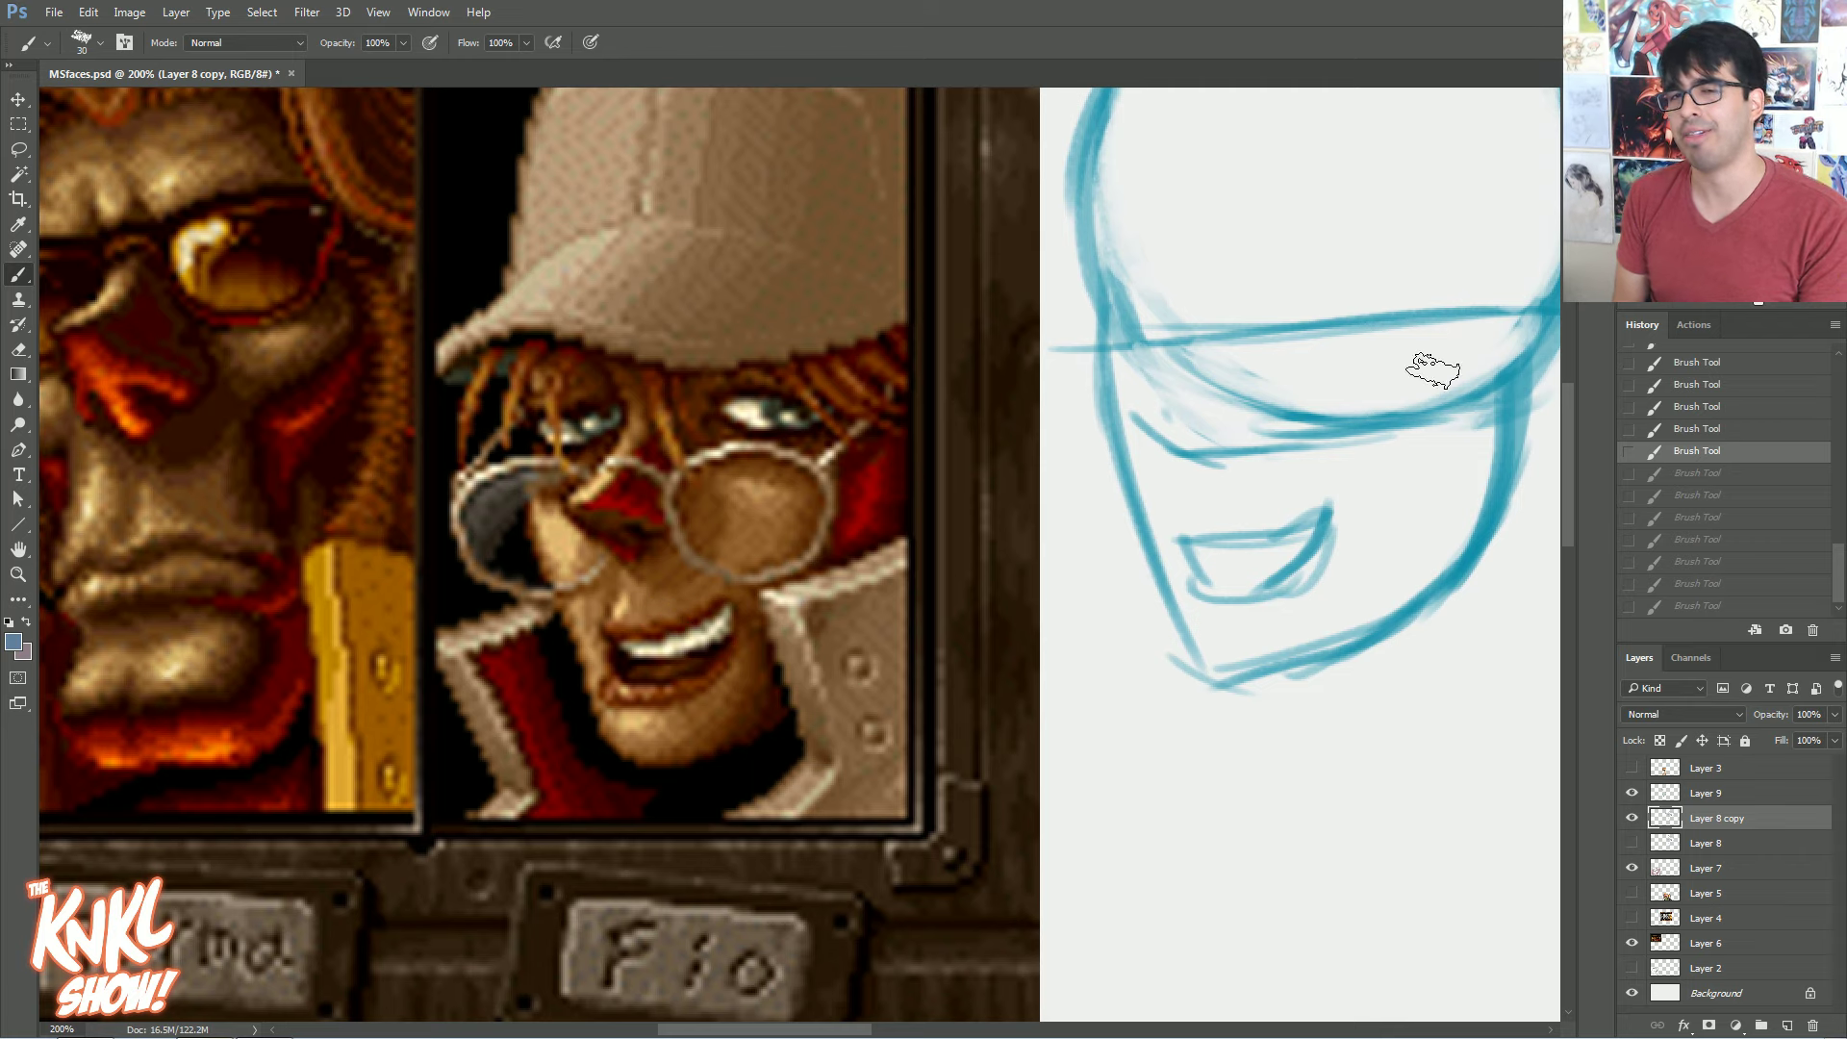
pyautogui.moveTo(1693, 194)
pyautogui.mouseDown()
pyautogui.moveTo(1772, 208)
pyautogui.moveTo(1732, 200)
pyautogui.mouseUp()
pyautogui.click(1690, 304)
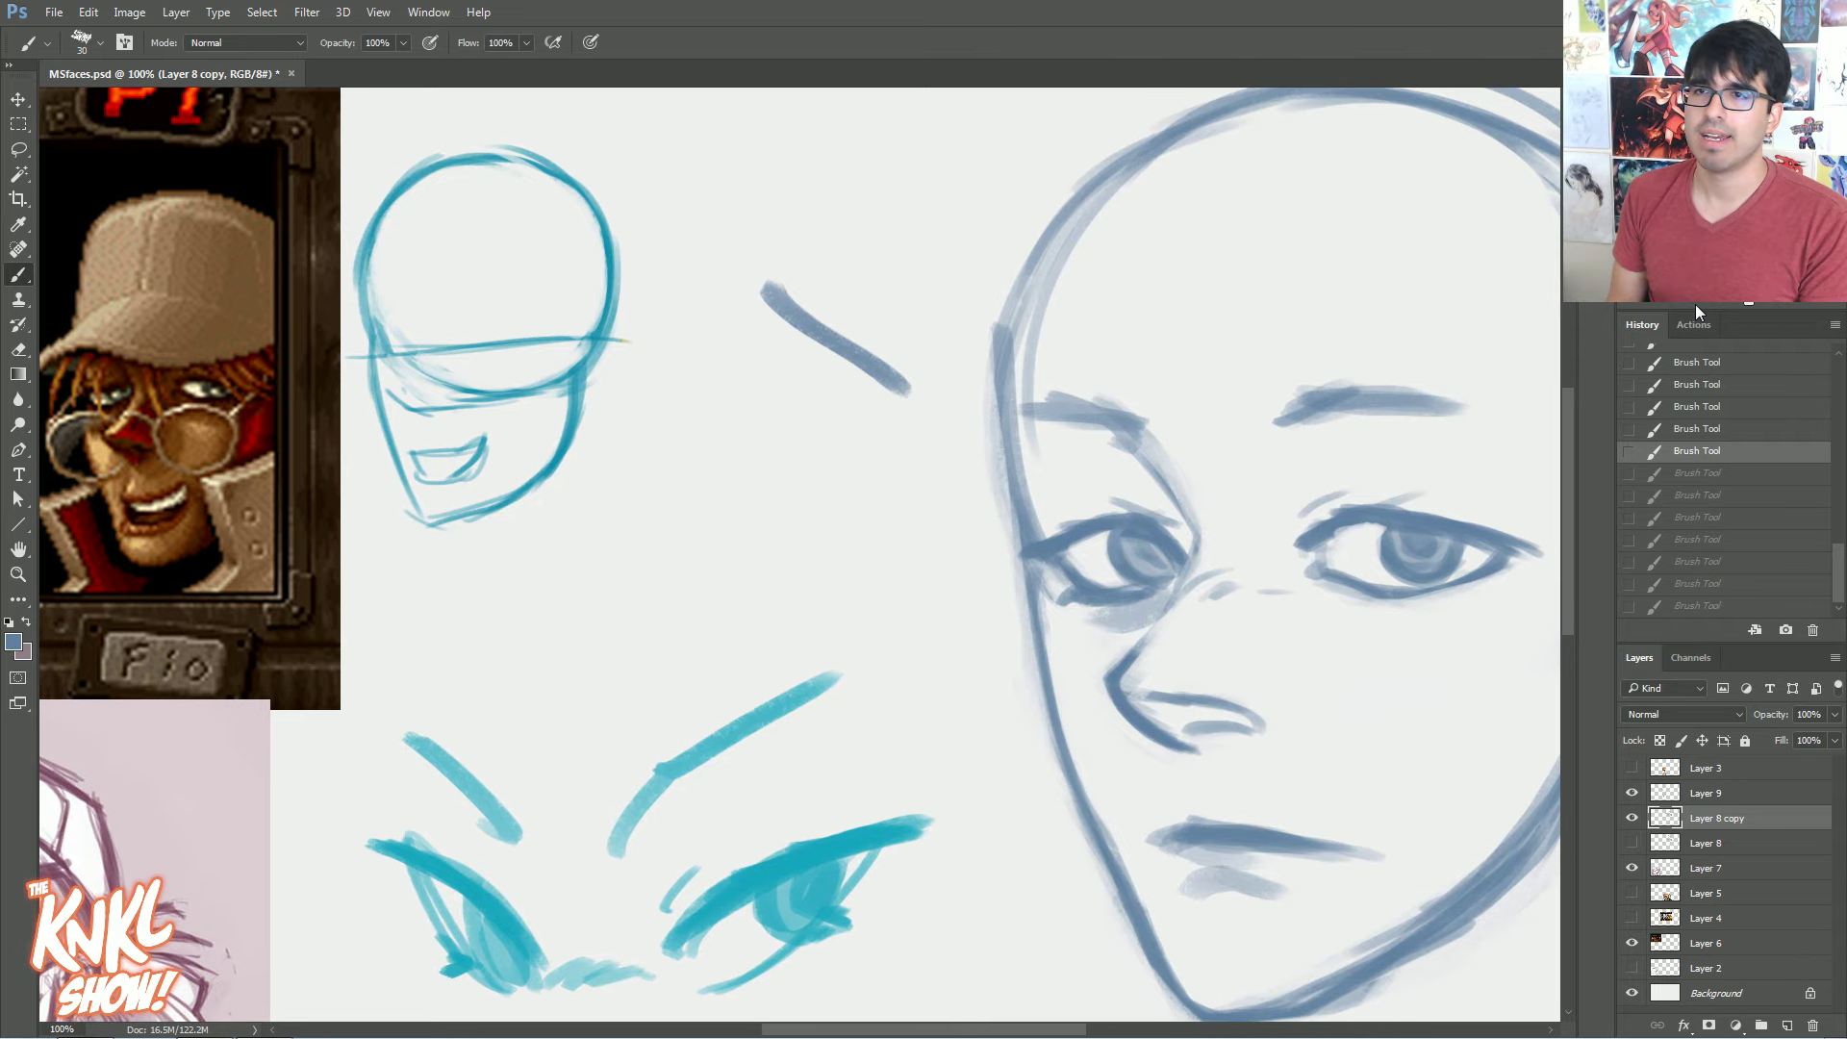
pyautogui.hotkey('ctrl', '-')
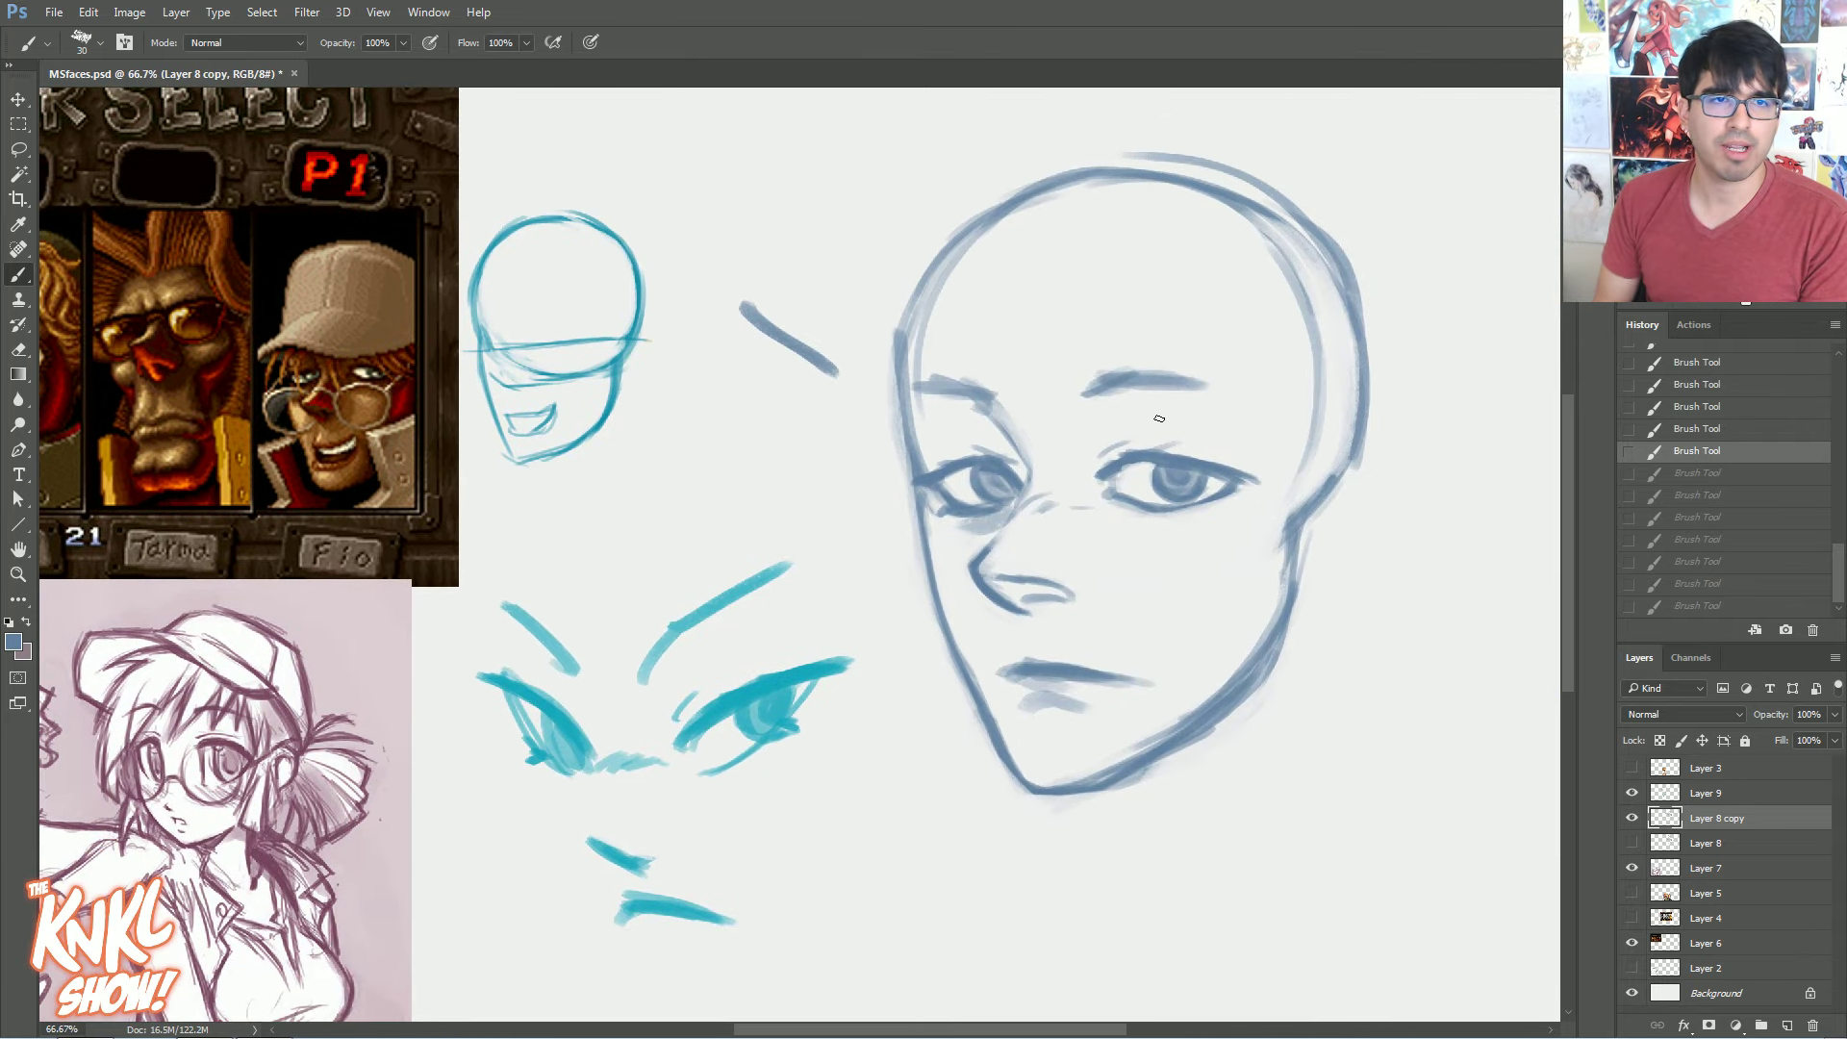
# Touch up the near eye with a smaller brush and erase stray marks around both irises
pyautogui.press('[')
pyautogui.hotkey('ctrl', 'shift', 'z')
pyautogui.hotkey('ctrl', 'shift', 'z')
pyautogui.hotkey('ctrl', 'shift', 'z')
pyautogui.hotkey('ctrl', 'shift', 'z')
pyautogui.hotkey('ctrl', 'shift', 'z')
pyautogui.hotkey('ctrl', 'shift', 'z')
pyautogui.hotkey('ctrl', 'shift', 'z')
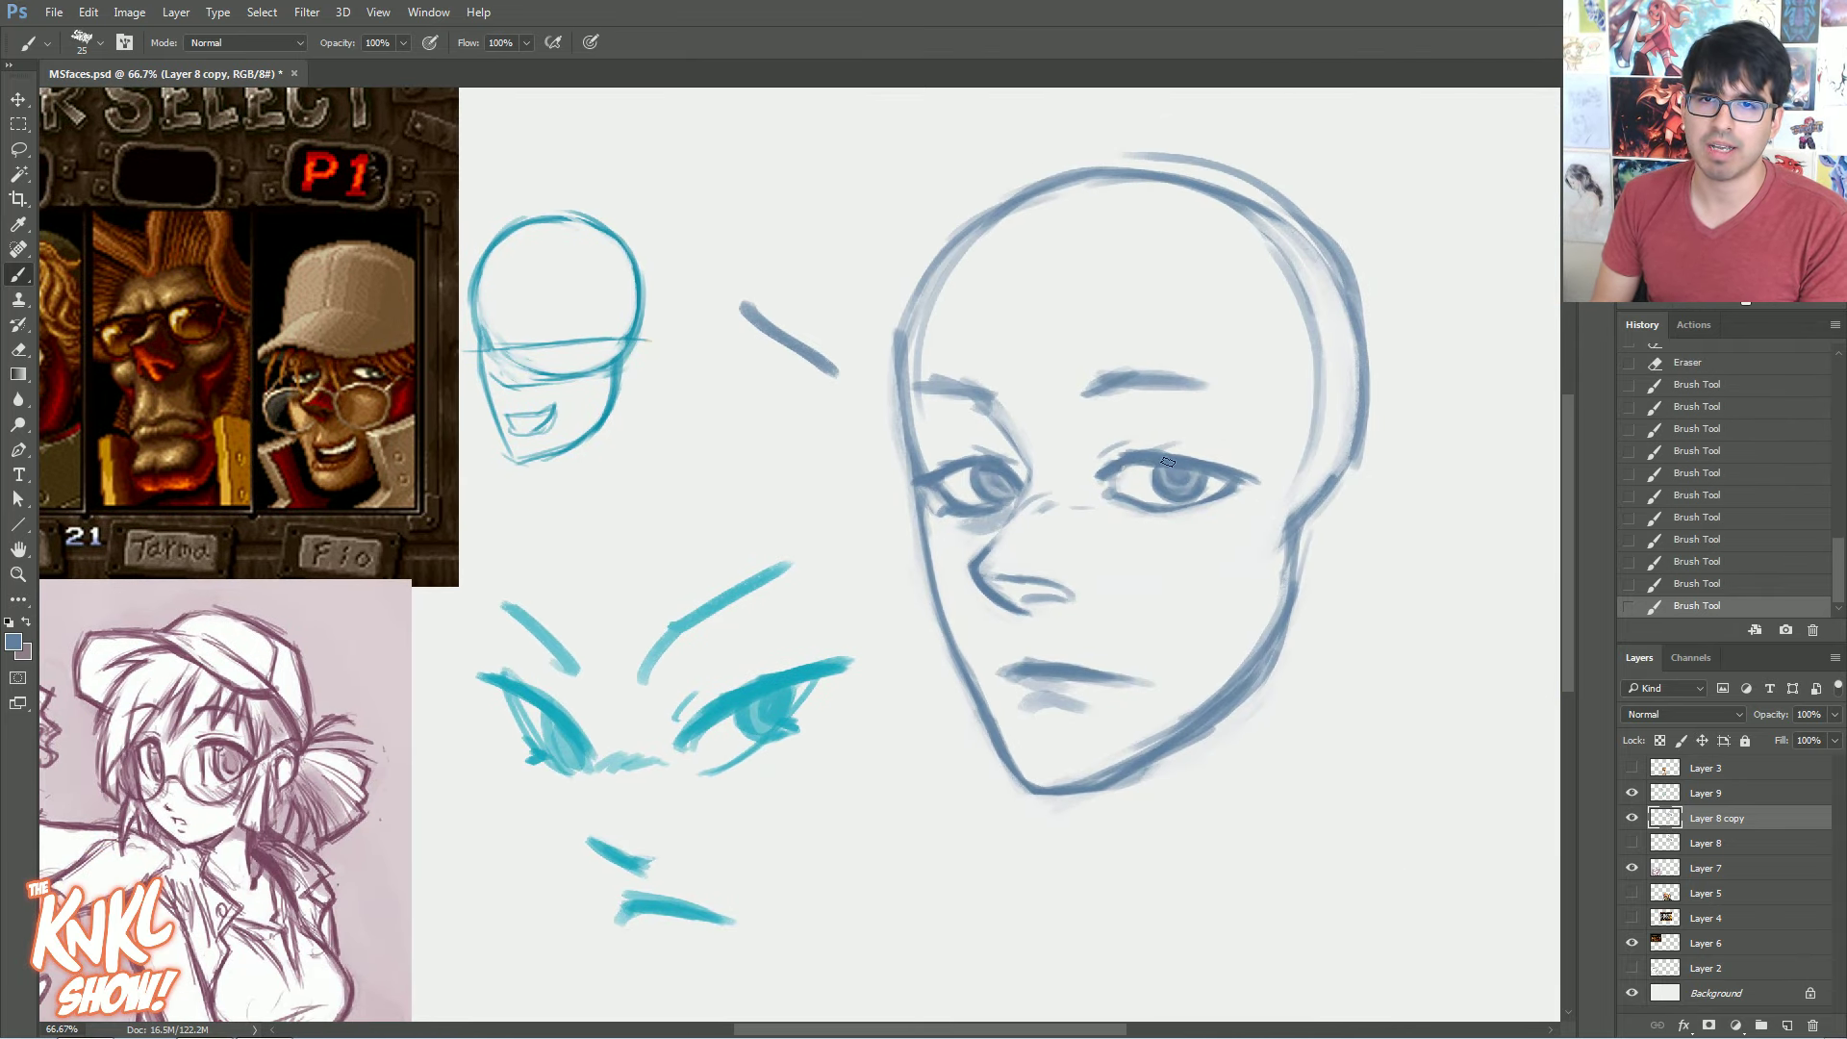
pyautogui.press('[')
pyautogui.press(']')
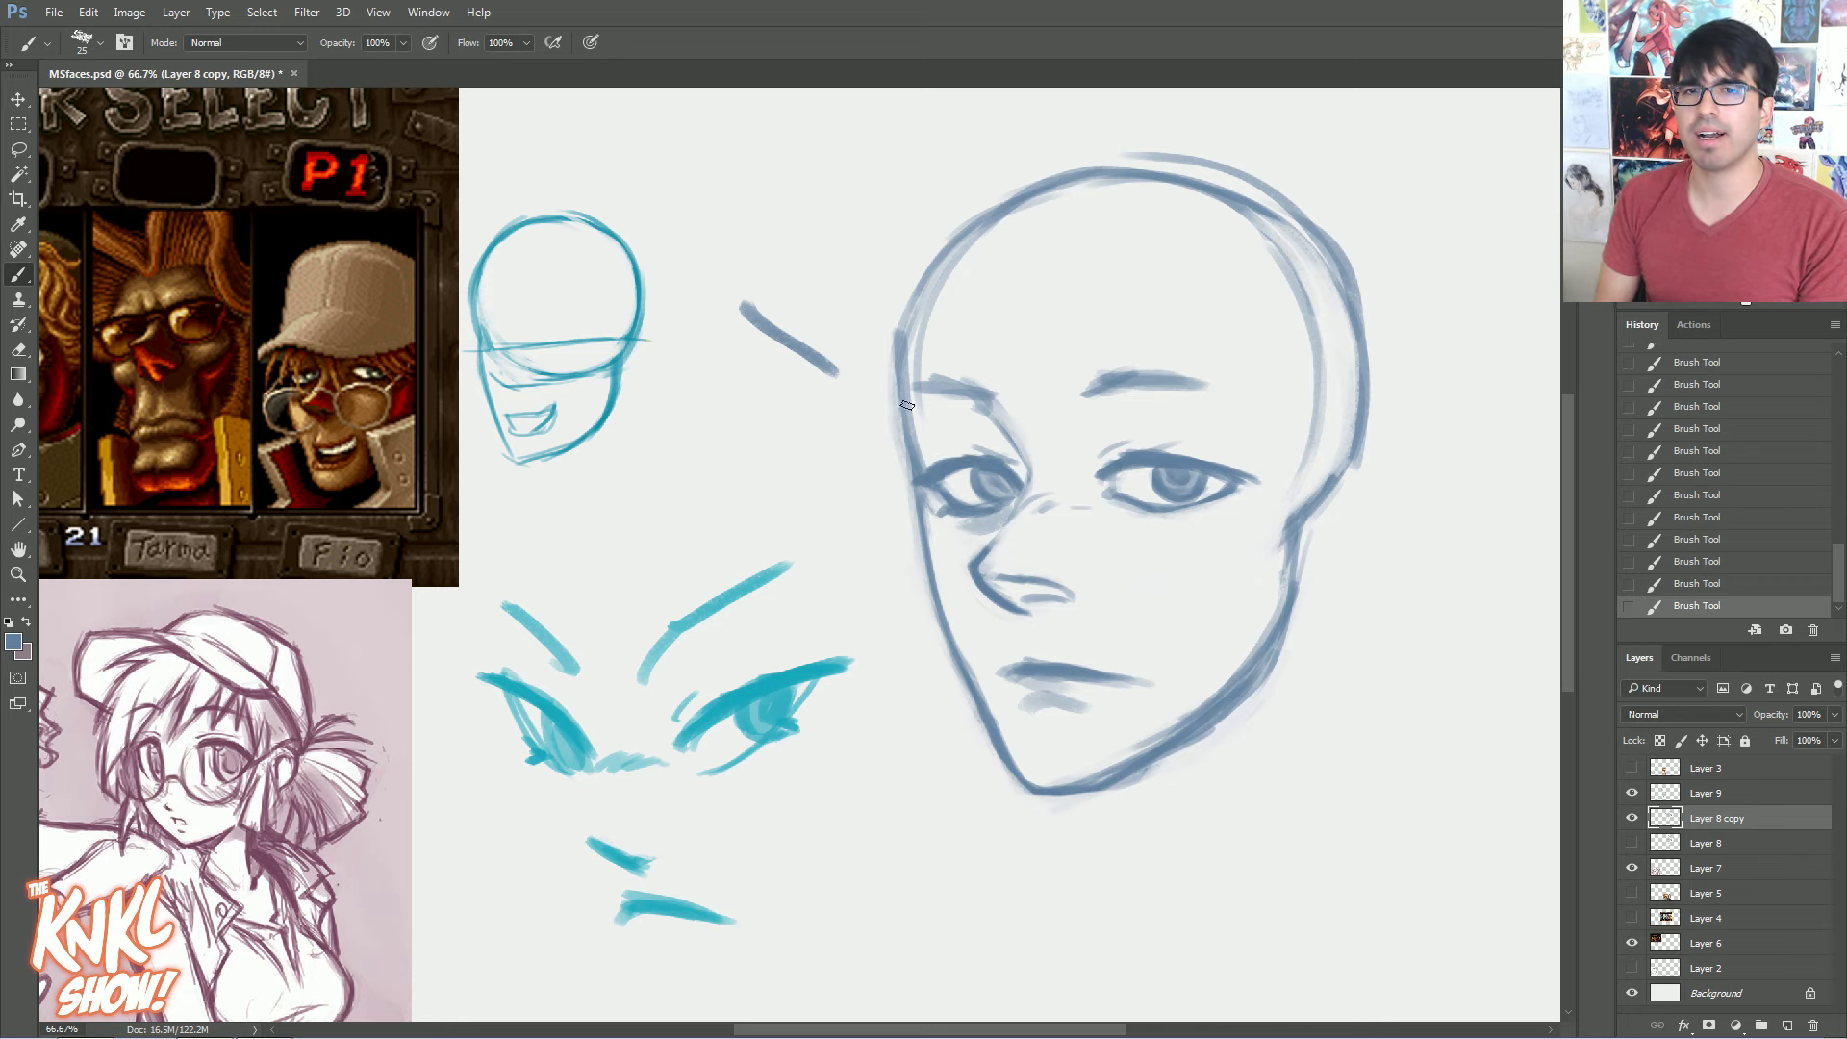
pyautogui.press('e')
pyautogui.moveTo(962, 486); pyautogui.dragTo(978, 496)
pyautogui.moveTo(974, 469); pyautogui.dragTo(976, 494)
pyautogui.moveTo(1148, 478); pyautogui.dragTo(1140, 484)
pyautogui.moveTo(1143, 477); pyautogui.dragTo(1133, 489)
pyautogui.moveTo(1137, 471)
pyautogui.mouseDown()
pyautogui.moveTo(1131, 491)
pyautogui.moveTo(1127, 470)
pyautogui.mouseUp()
pyautogui.moveTo(1130, 492); pyautogui.dragTo(1124, 499)
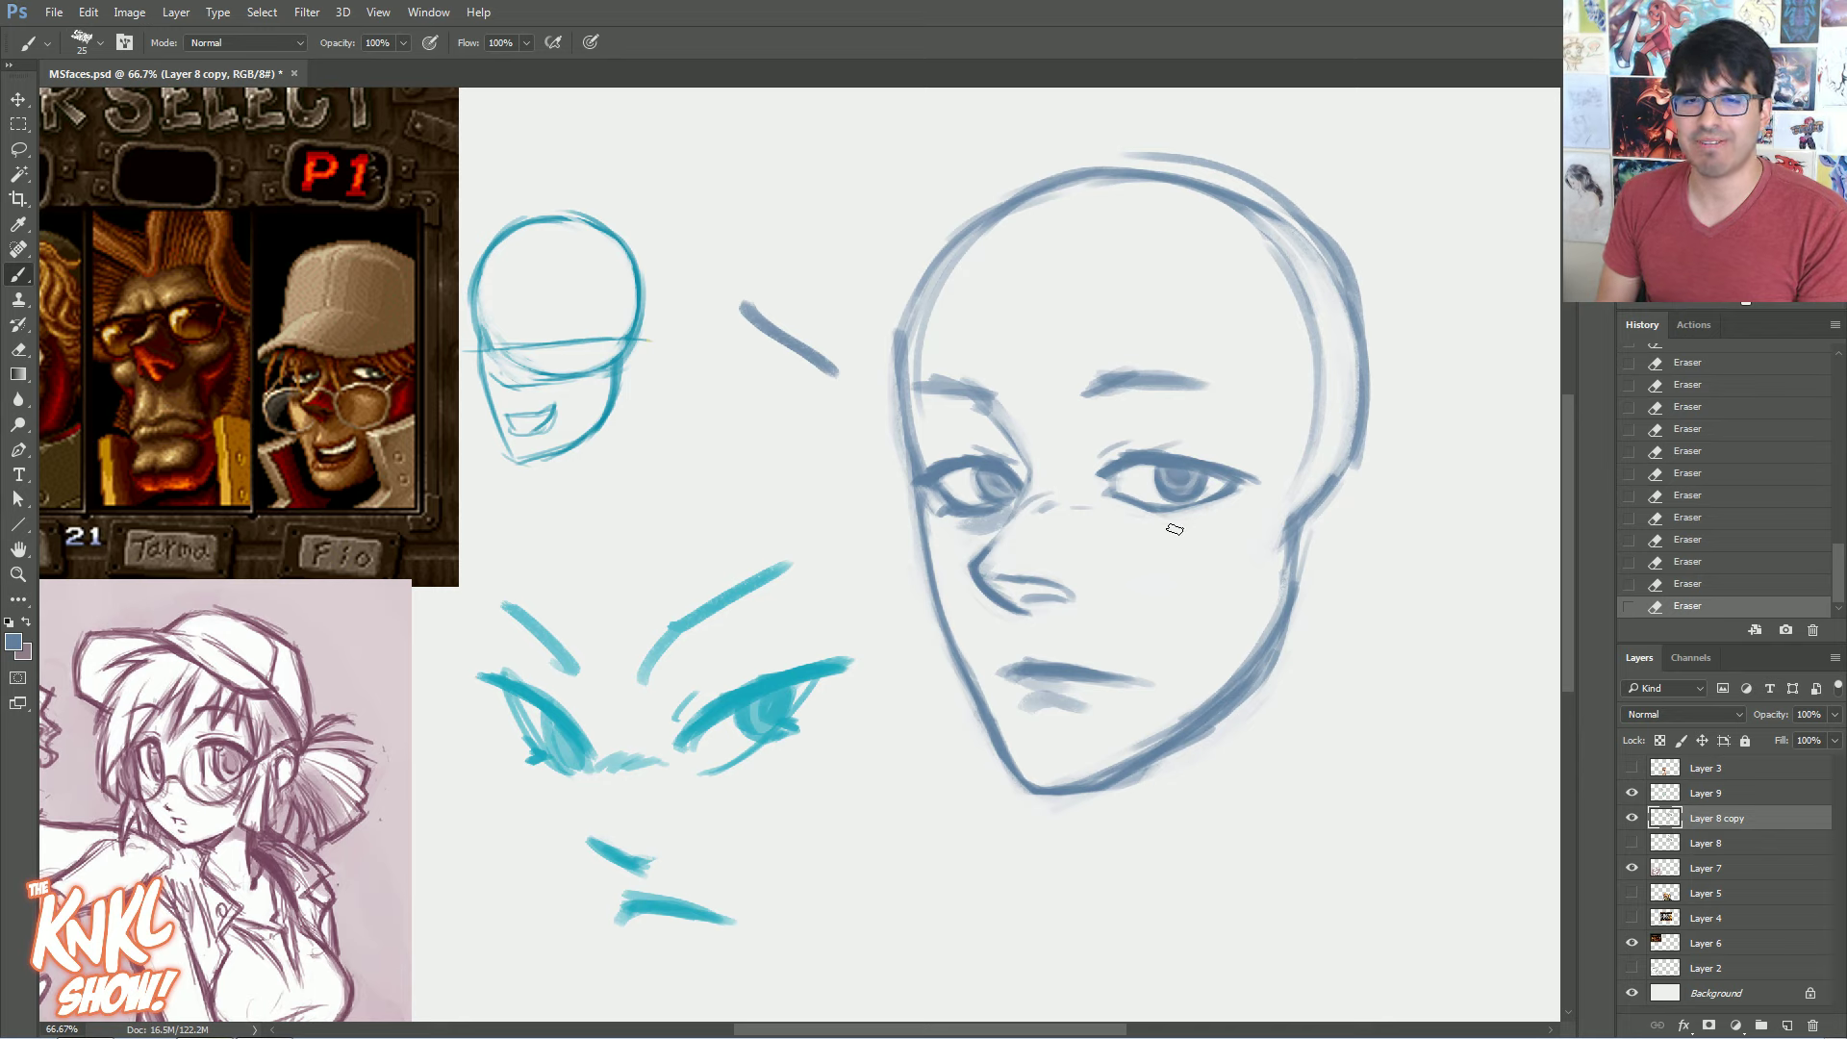
# Darken the irises and thicken the near eye's upper lid with the Brush
pyautogui.moveTo(997, 487); pyautogui.dragTo(1008, 487)
pyautogui.press(']')
pyautogui.press(']')
pyautogui.press(']')
pyautogui.moveTo(1176, 472); pyautogui.dragTo(1191, 462)
pyautogui.press(']')
pyautogui.moveTo(1162, 455)
pyautogui.mouseDown()
pyautogui.moveTo(1230, 471)
pyautogui.moveTo(1176, 459)
pyautogui.mouseUp()
pyautogui.moveTo(1145, 454); pyautogui.dragTo(1164, 450)
pyautogui.press('[')
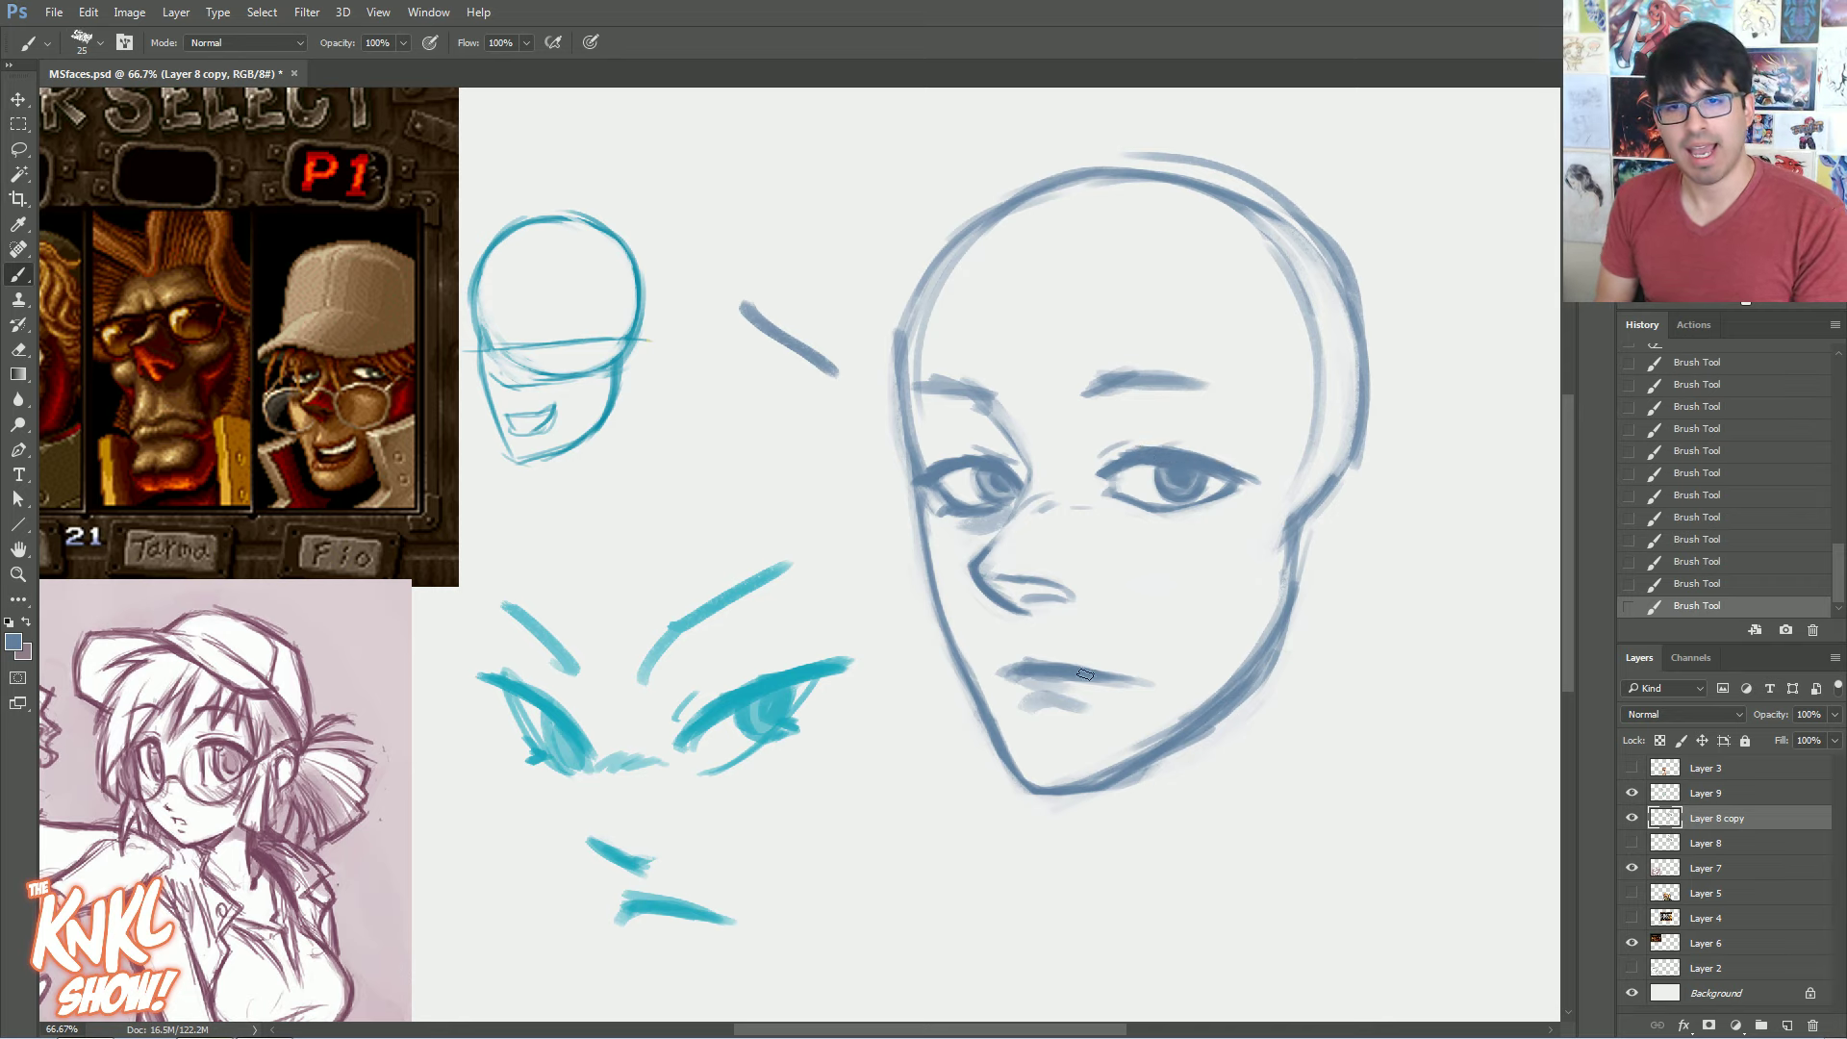
# Erase the drooping near end of the mouth, redraw the mouth line straighter and trim its far corner
pyautogui.moveTo(1145, 677)
pyautogui.mouseDown()
pyautogui.moveTo(1158, 696)
pyautogui.moveTo(1086, 678)
pyautogui.mouseUp()
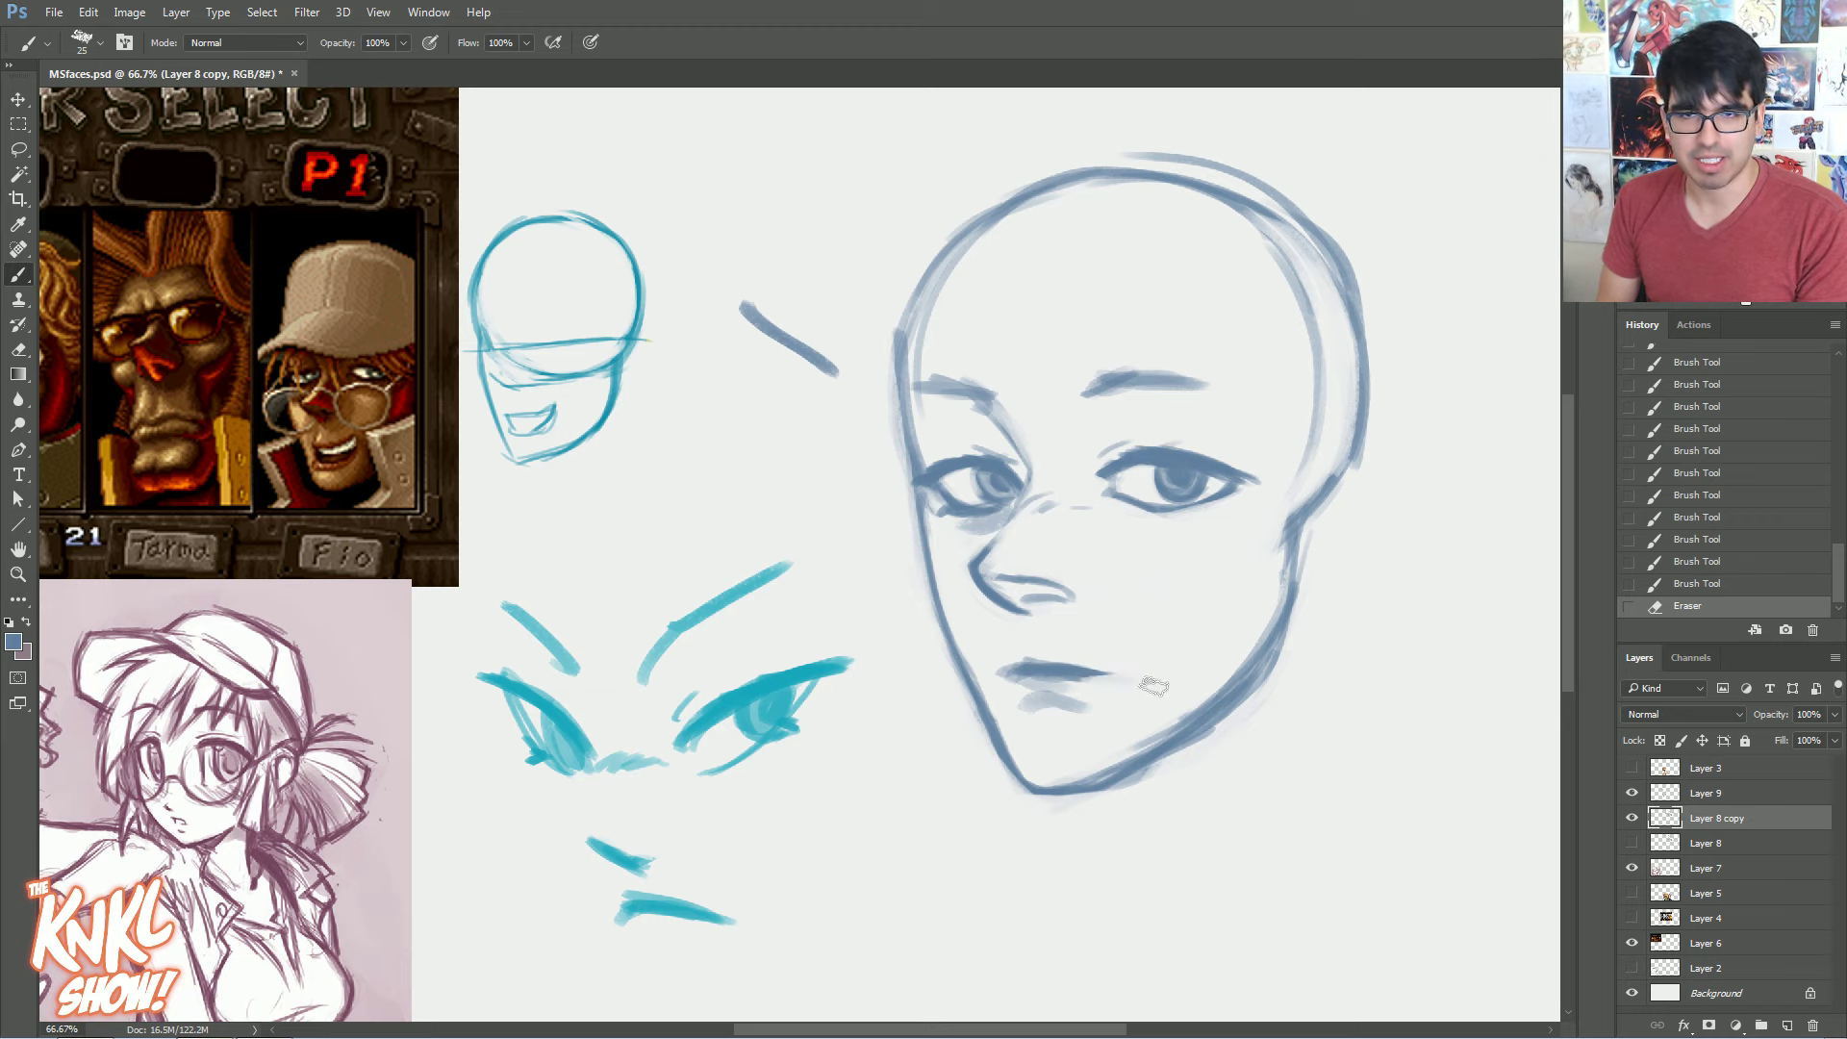
pyautogui.moveTo(1030, 667); pyautogui.dragTo(1056, 668)
pyautogui.moveTo(1029, 665); pyautogui.dragTo(1070, 667)
pyautogui.moveTo(1043, 664); pyautogui.dragTo(1076, 664)
pyautogui.press(']')
pyautogui.moveTo(1047, 669); pyautogui.dragTo(1124, 668)
pyautogui.moveTo(1080, 668); pyautogui.dragTo(1151, 666)
pyautogui.moveTo(1136, 667); pyautogui.dragTo(1153, 668)
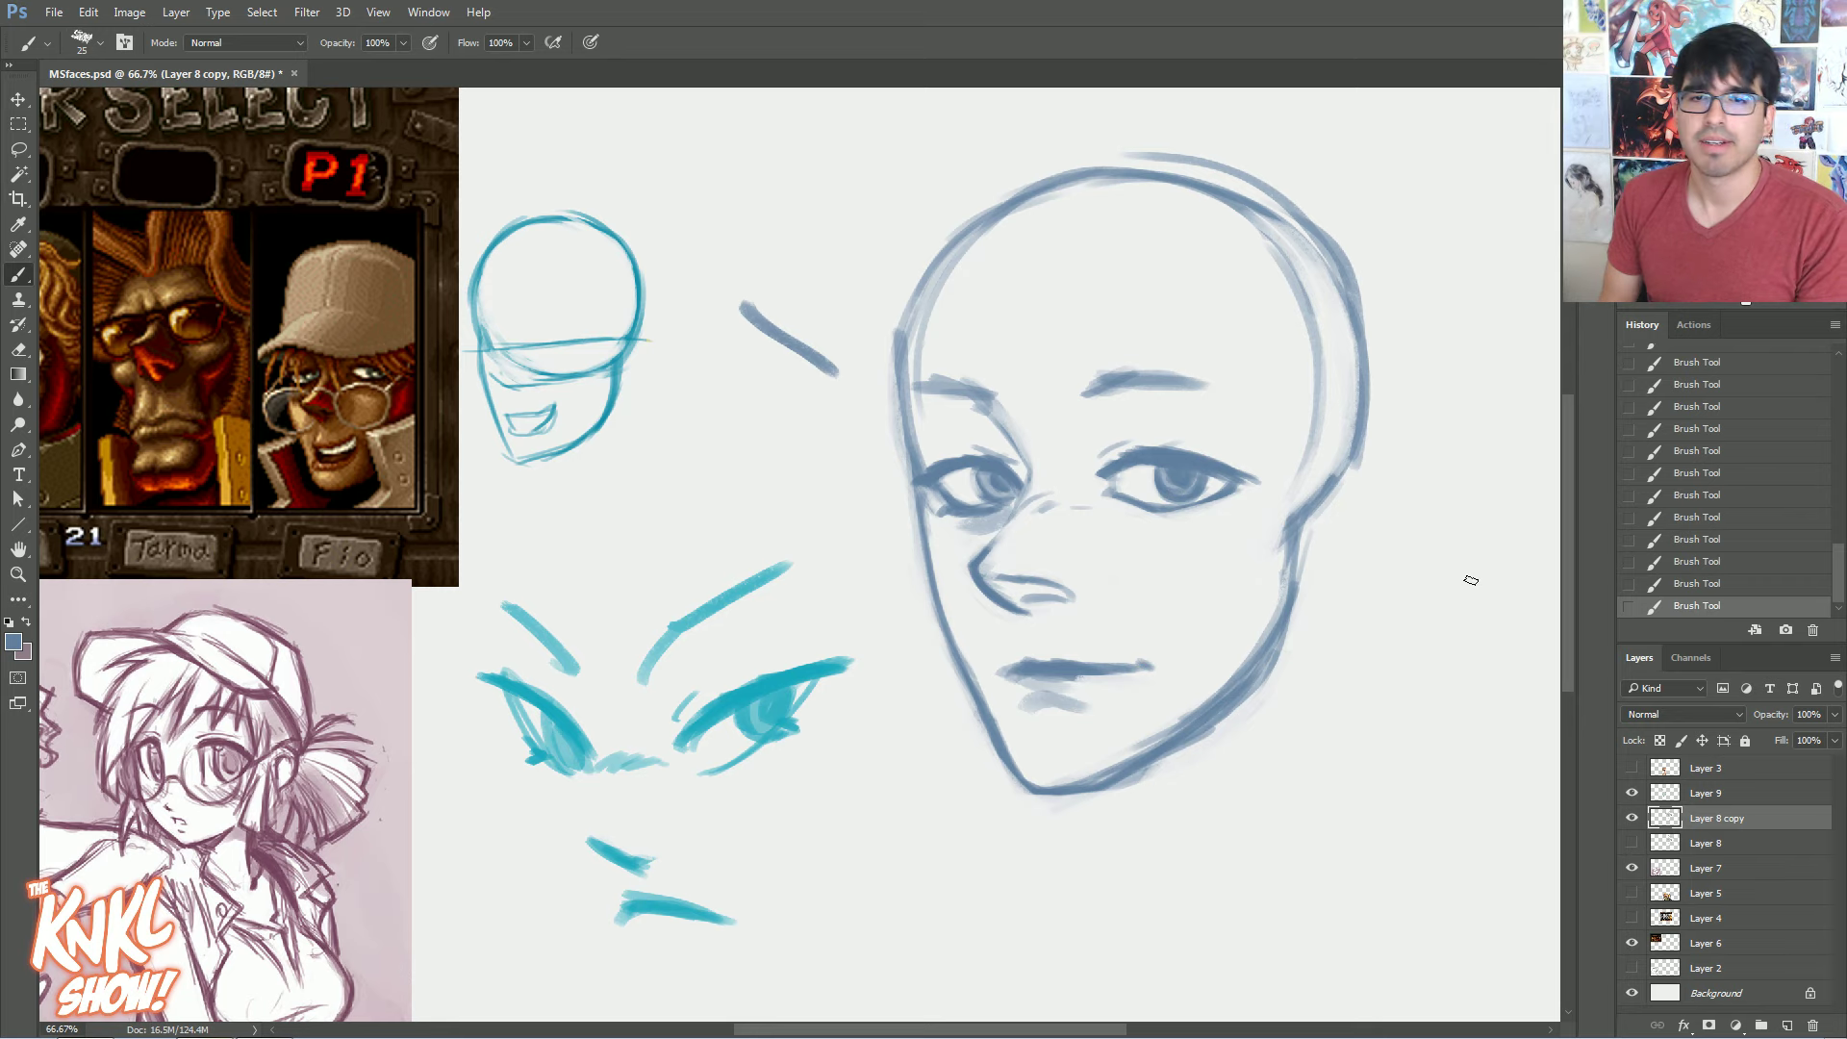
pyautogui.moveTo(1003, 683)
pyautogui.mouseDown()
pyautogui.moveTo(986, 672)
pyautogui.moveTo(1030, 685)
pyautogui.mouseUp()
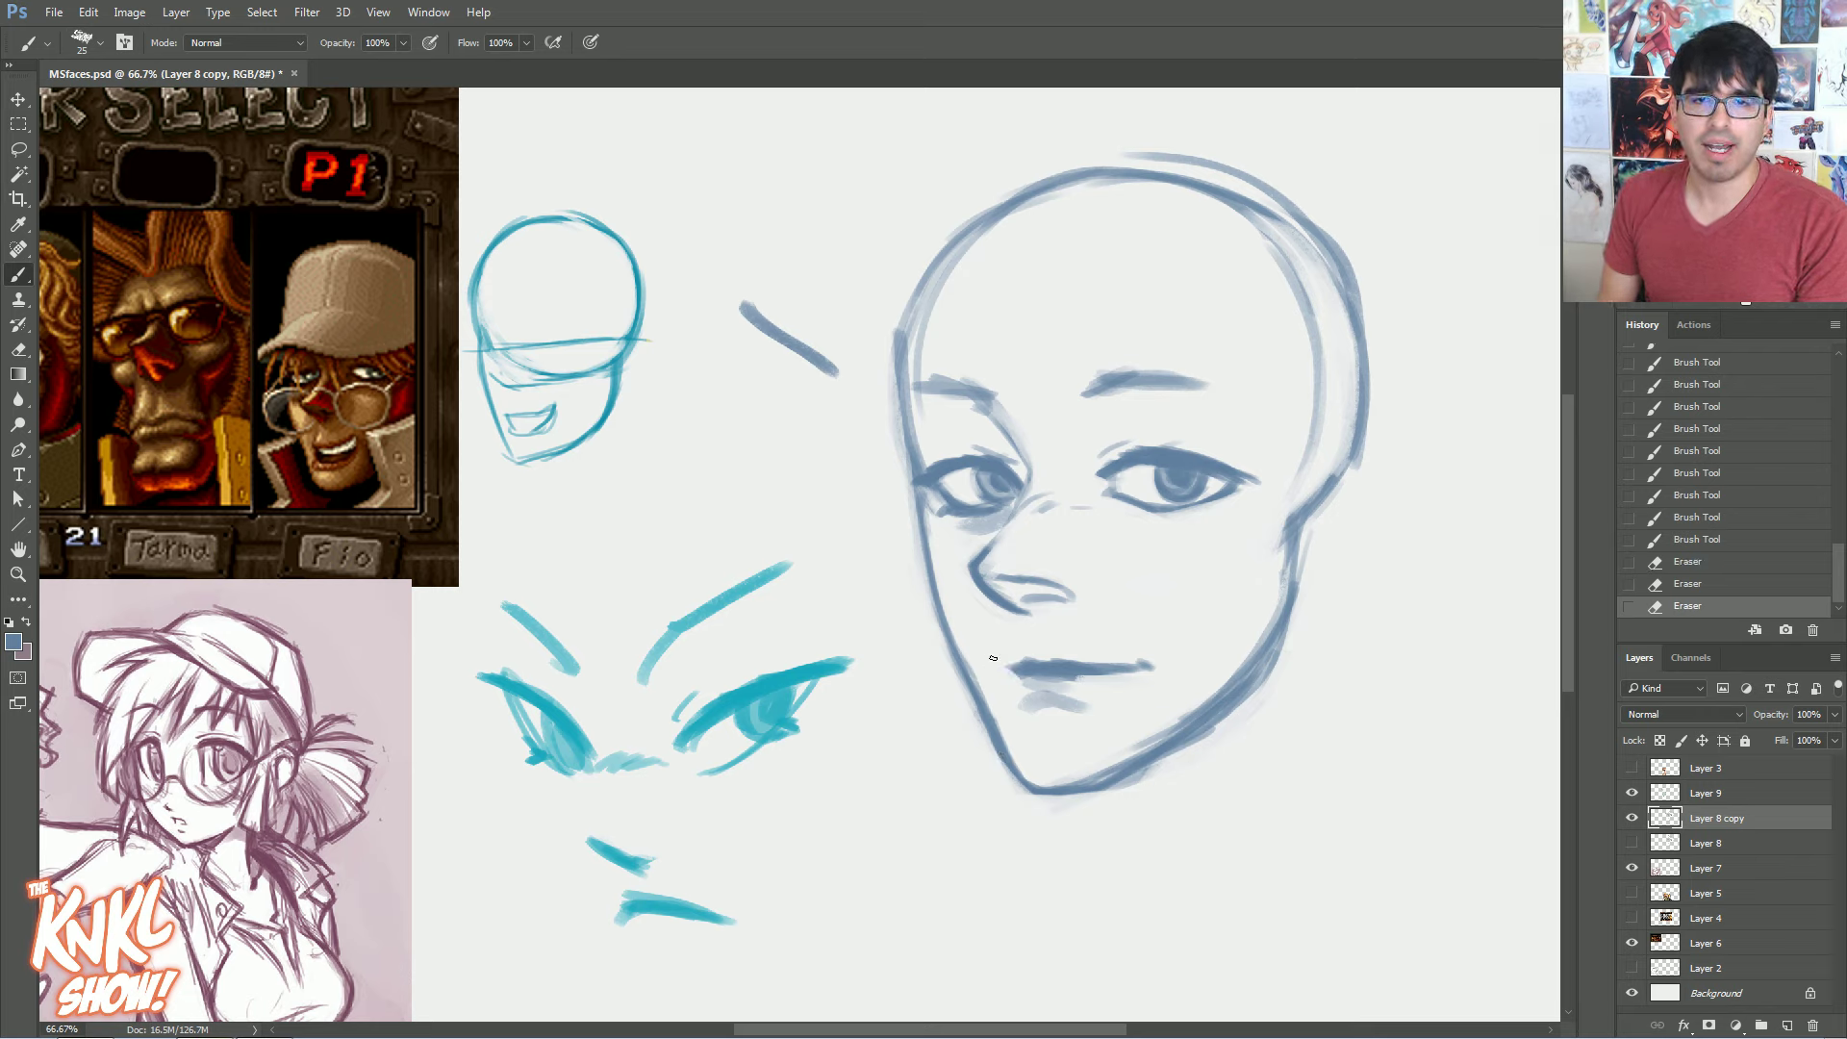
# Clean up the far eye's outer edge and slim the near jawline with the Eraser
pyautogui.moveTo(933, 497); pyautogui.dragTo(939, 524)
pyautogui.moveTo(928, 489); pyautogui.dragTo(931, 508)
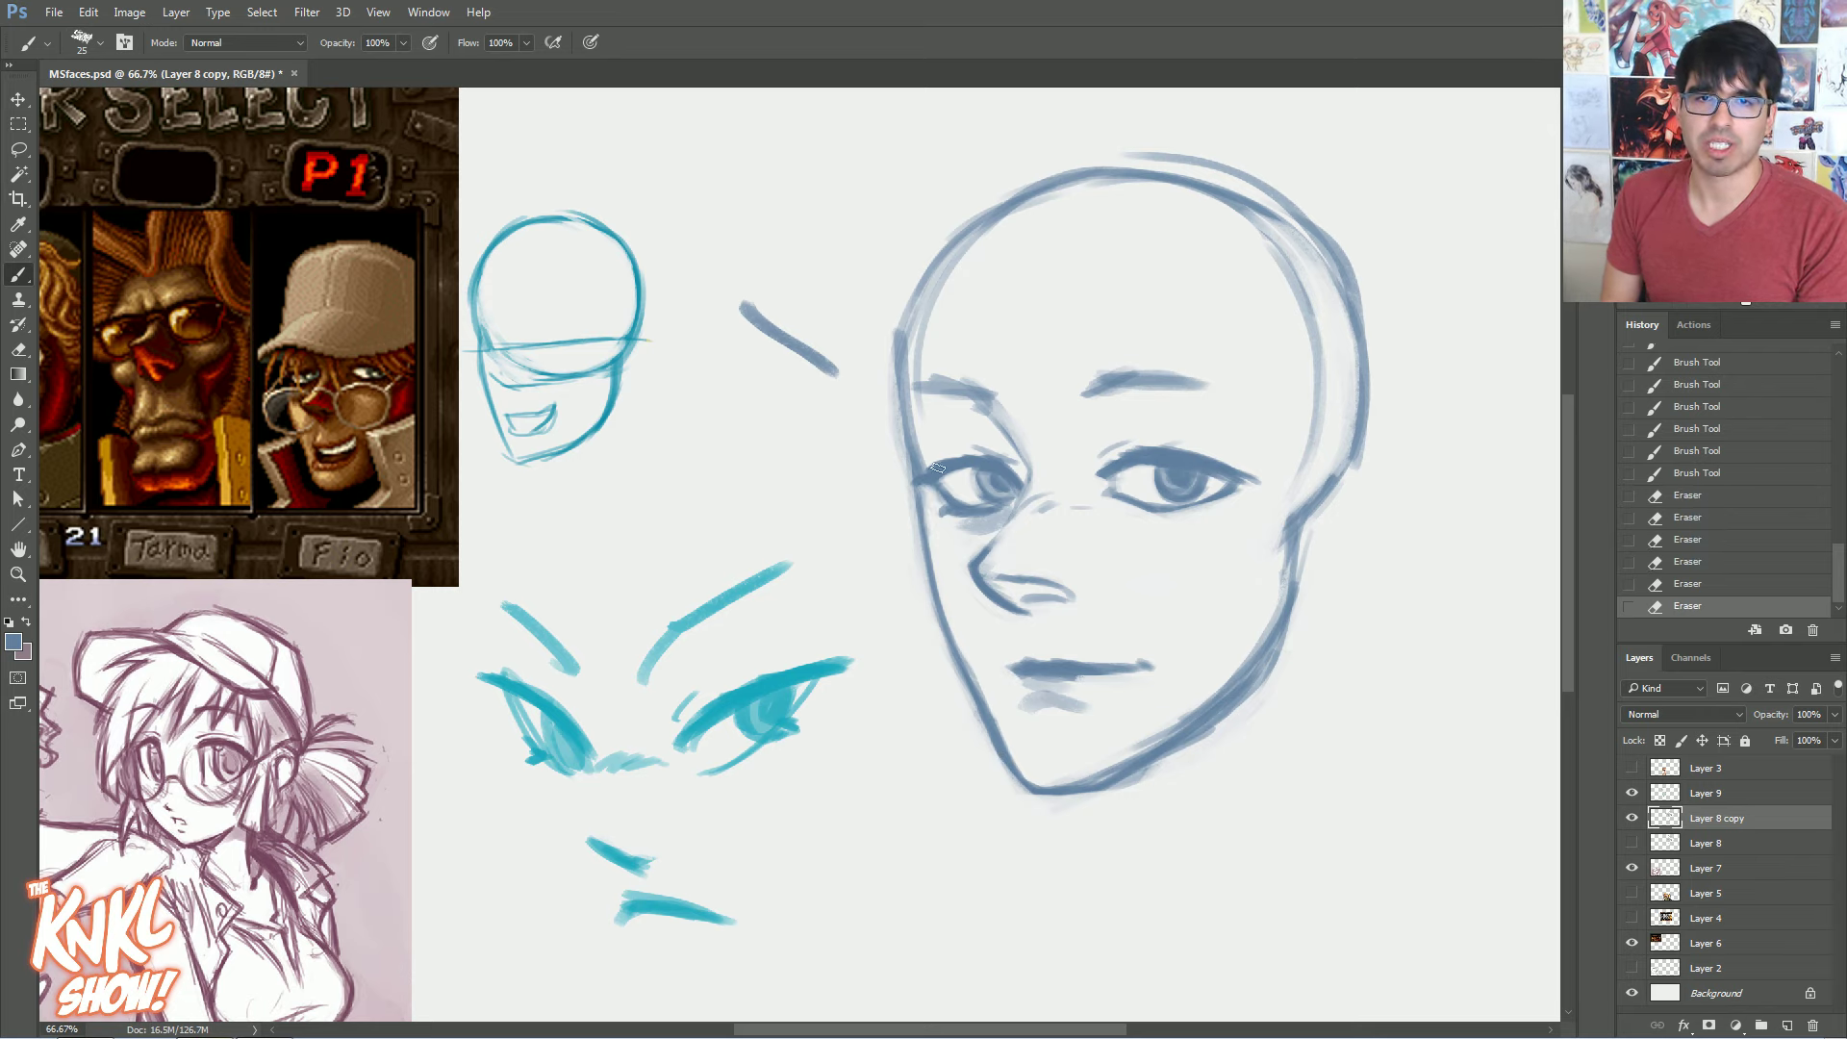
pyautogui.moveTo(1268, 532); pyautogui.dragTo(1282, 552)
pyautogui.moveTo(1153, 713)
pyautogui.mouseDown()
pyautogui.moveTo(1233, 653)
pyautogui.moveTo(1127, 752)
pyautogui.moveTo(1277, 592)
pyautogui.mouseUp()
pyautogui.moveTo(1096, 809); pyautogui.dragTo(1251, 717)
pyautogui.moveTo(1143, 784); pyautogui.dragTo(1267, 717)
pyautogui.moveTo(1060, 821); pyautogui.dragTo(1326, 622)
pyautogui.moveTo(1156, 788)
pyautogui.mouseDown()
pyautogui.moveTo(1295, 652)
pyautogui.moveTo(1319, 596)
pyautogui.mouseUp()
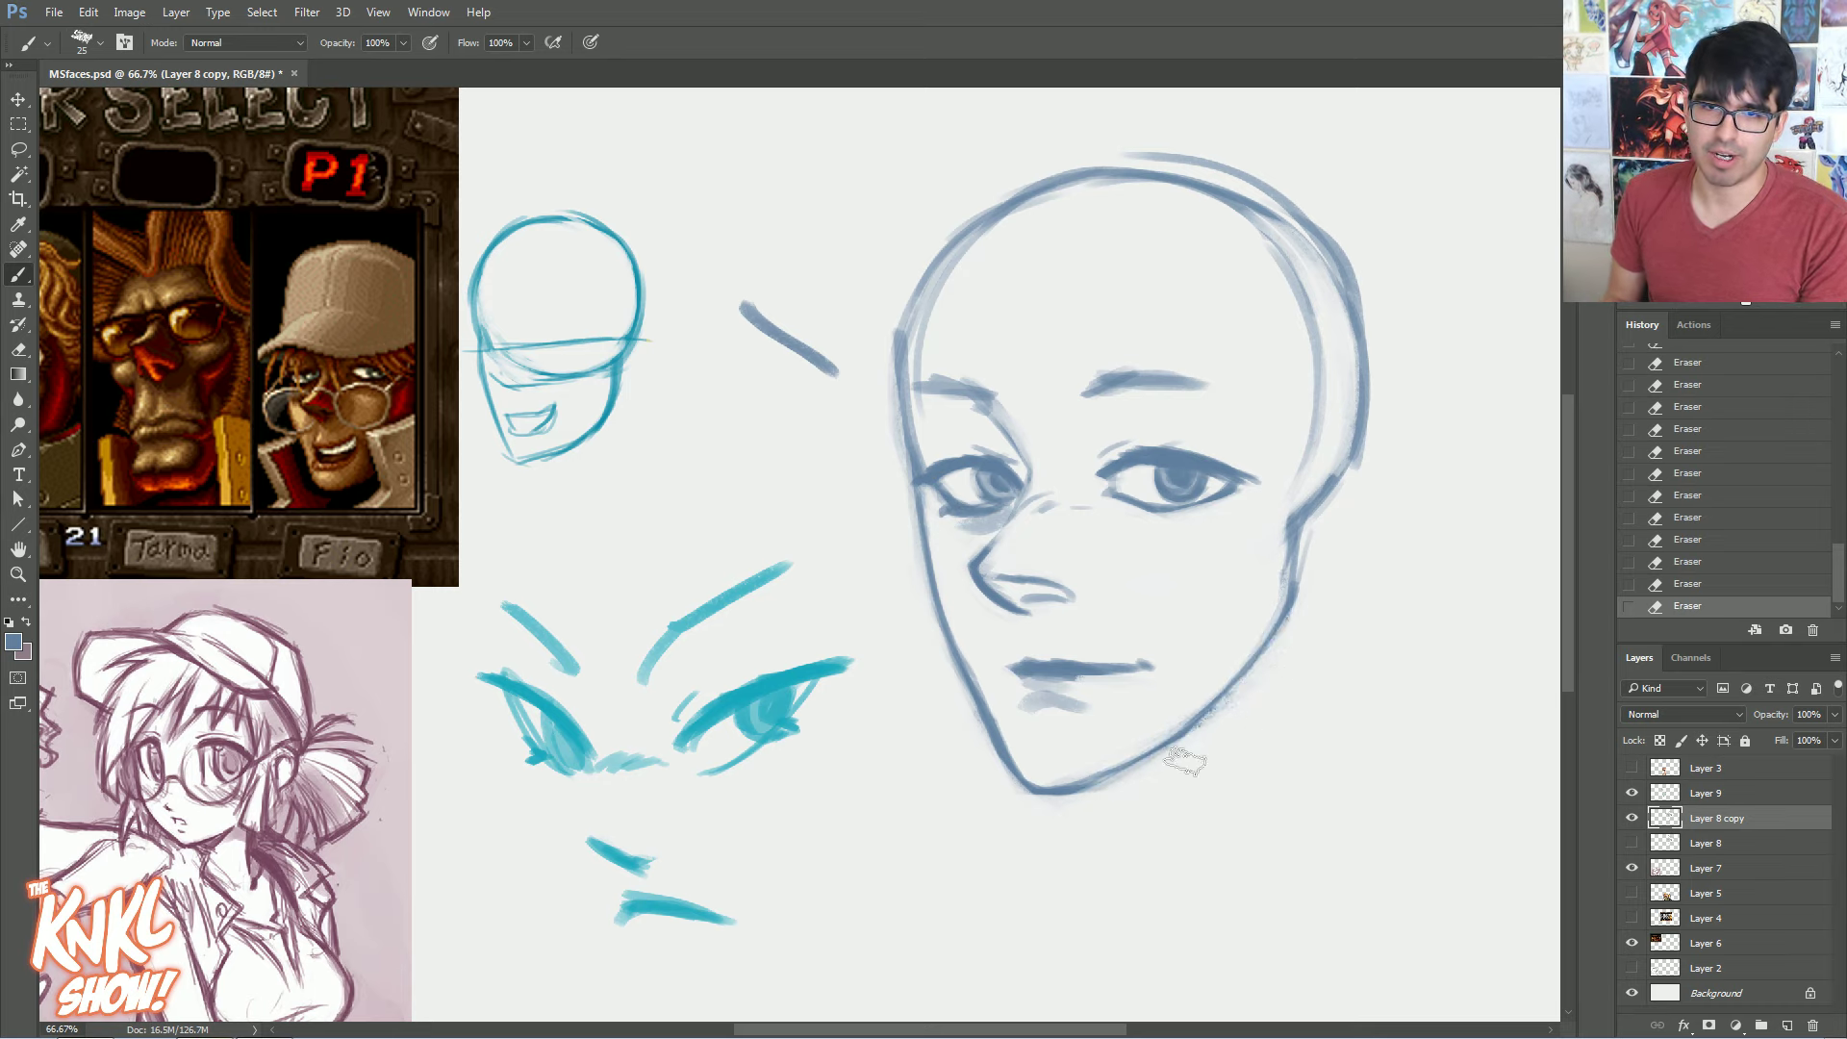
pyautogui.moveTo(1155, 734); pyautogui.dragTo(1237, 642)
# Lasso the near eye, scale its width to 96.86% and deselect it
pyautogui.hscroll(-4, 1270, 462)
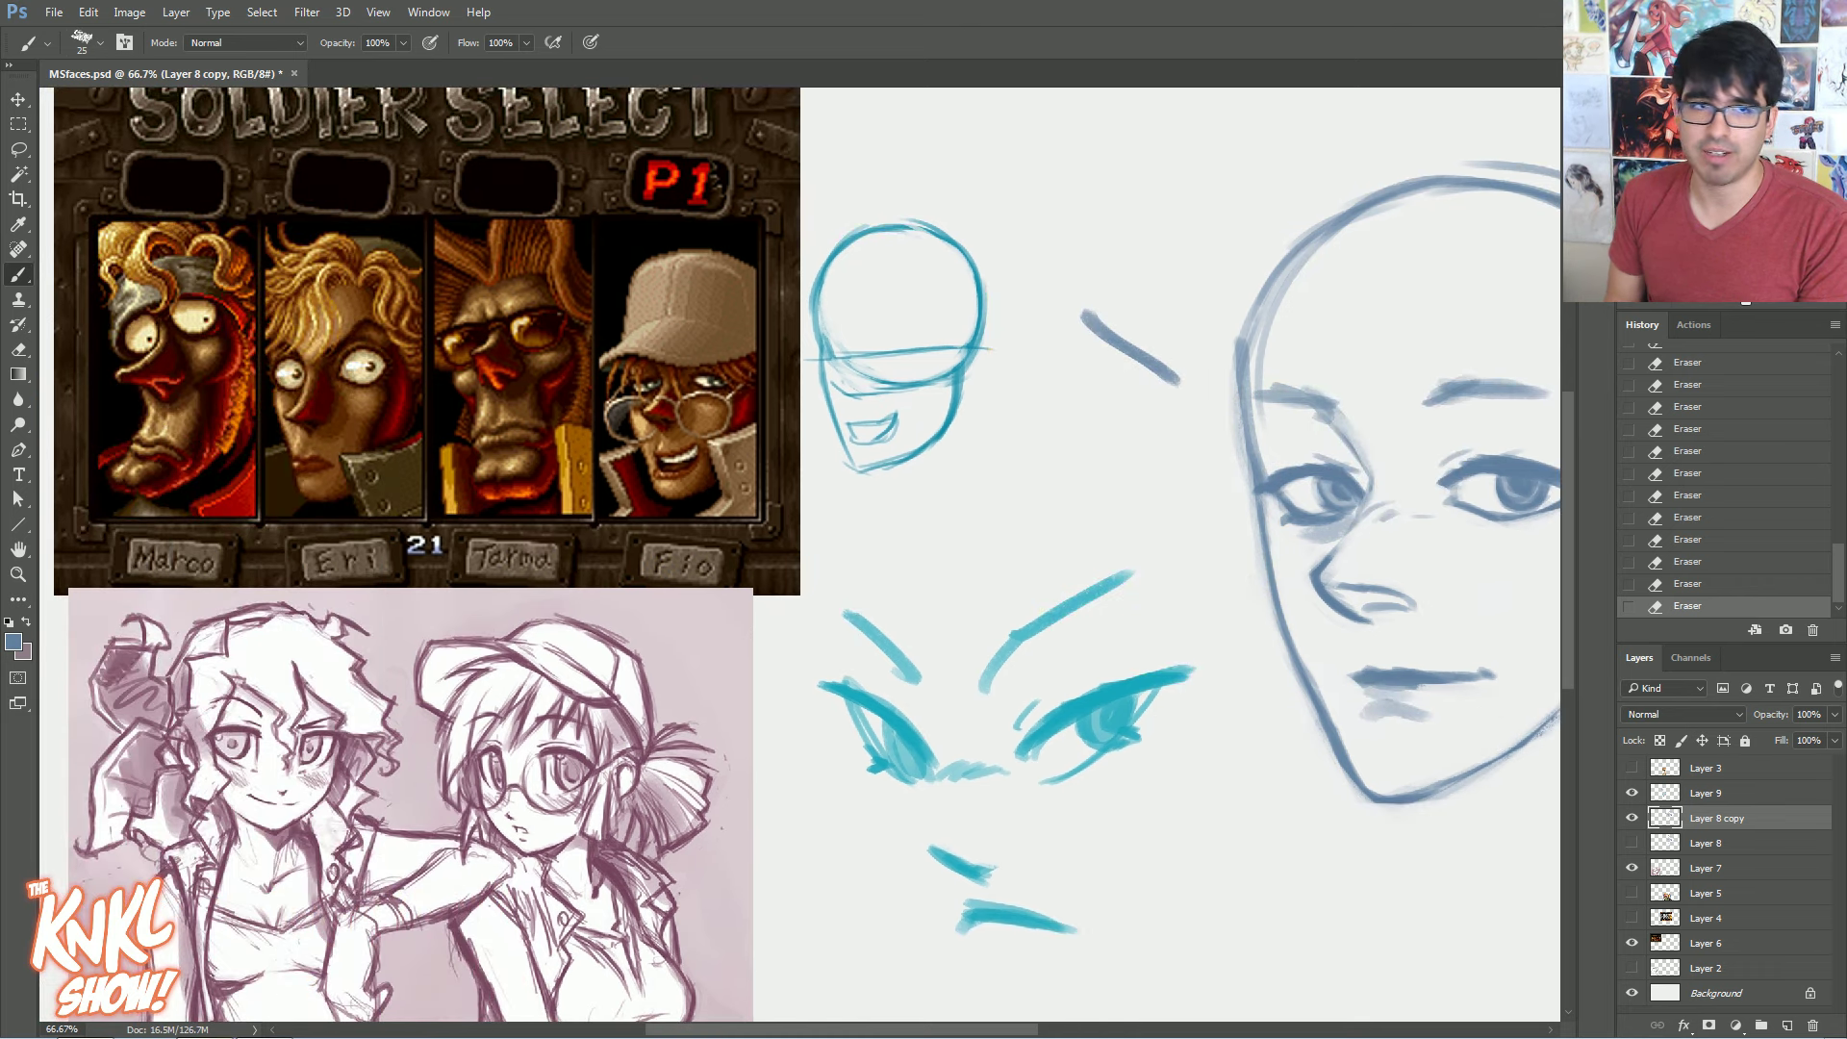
pyautogui.scroll(-3, 1106, 561)
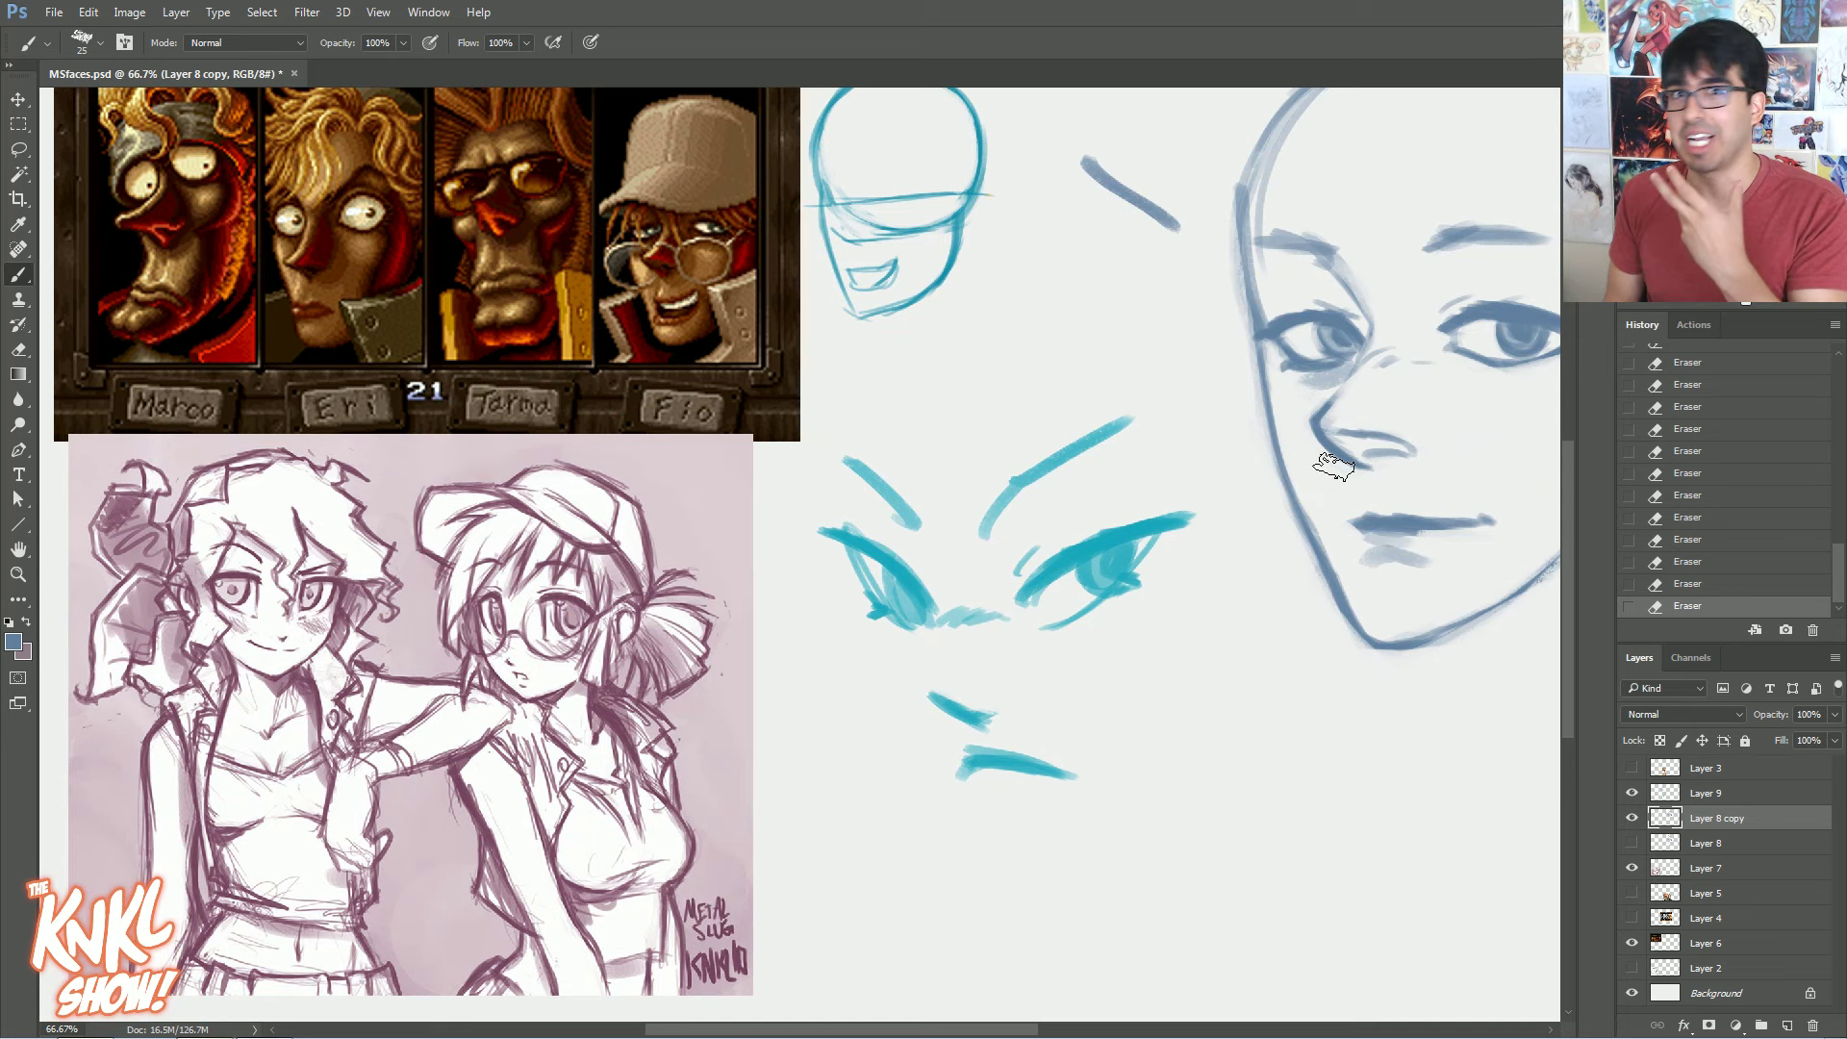
pyautogui.moveTo(1544, 179); pyautogui.dragTo(1518, 278)
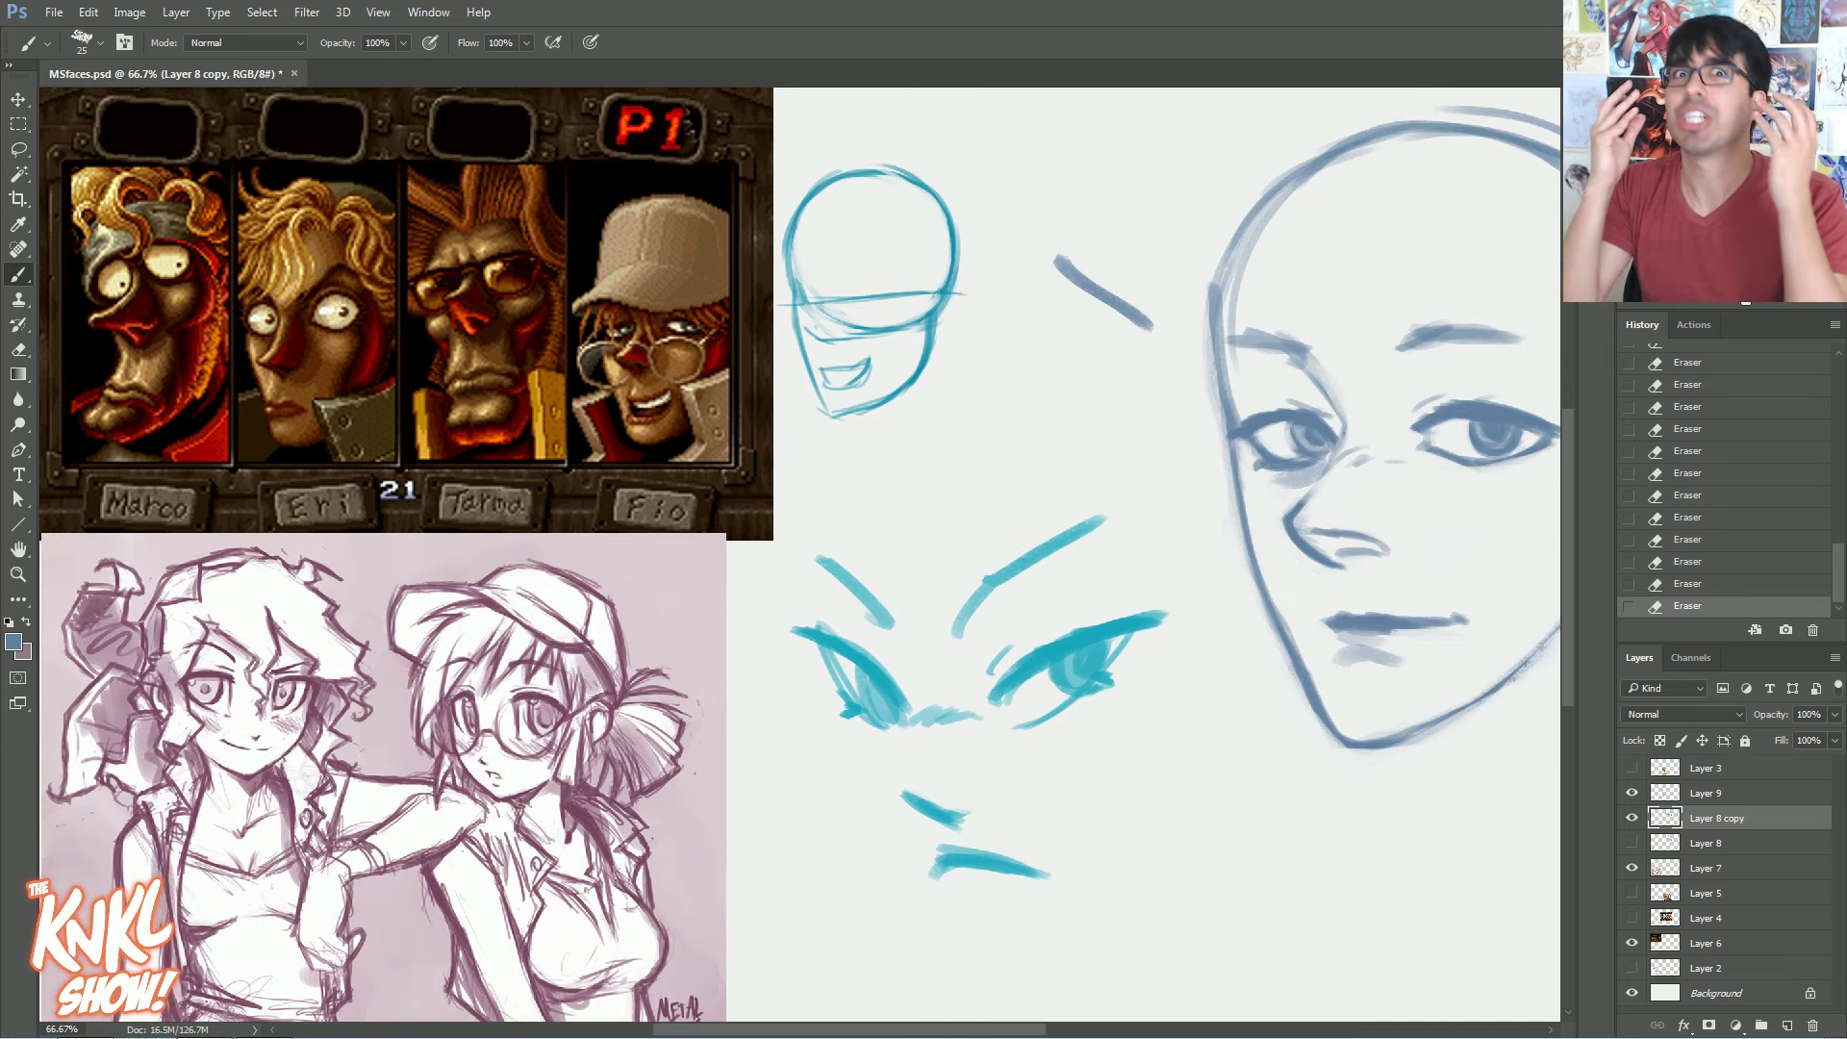
pyautogui.moveTo(970, 373)
pyautogui.mouseDown()
pyautogui.moveTo(714, 367)
pyautogui.moveTo(953, 373)
pyautogui.mouseUp()
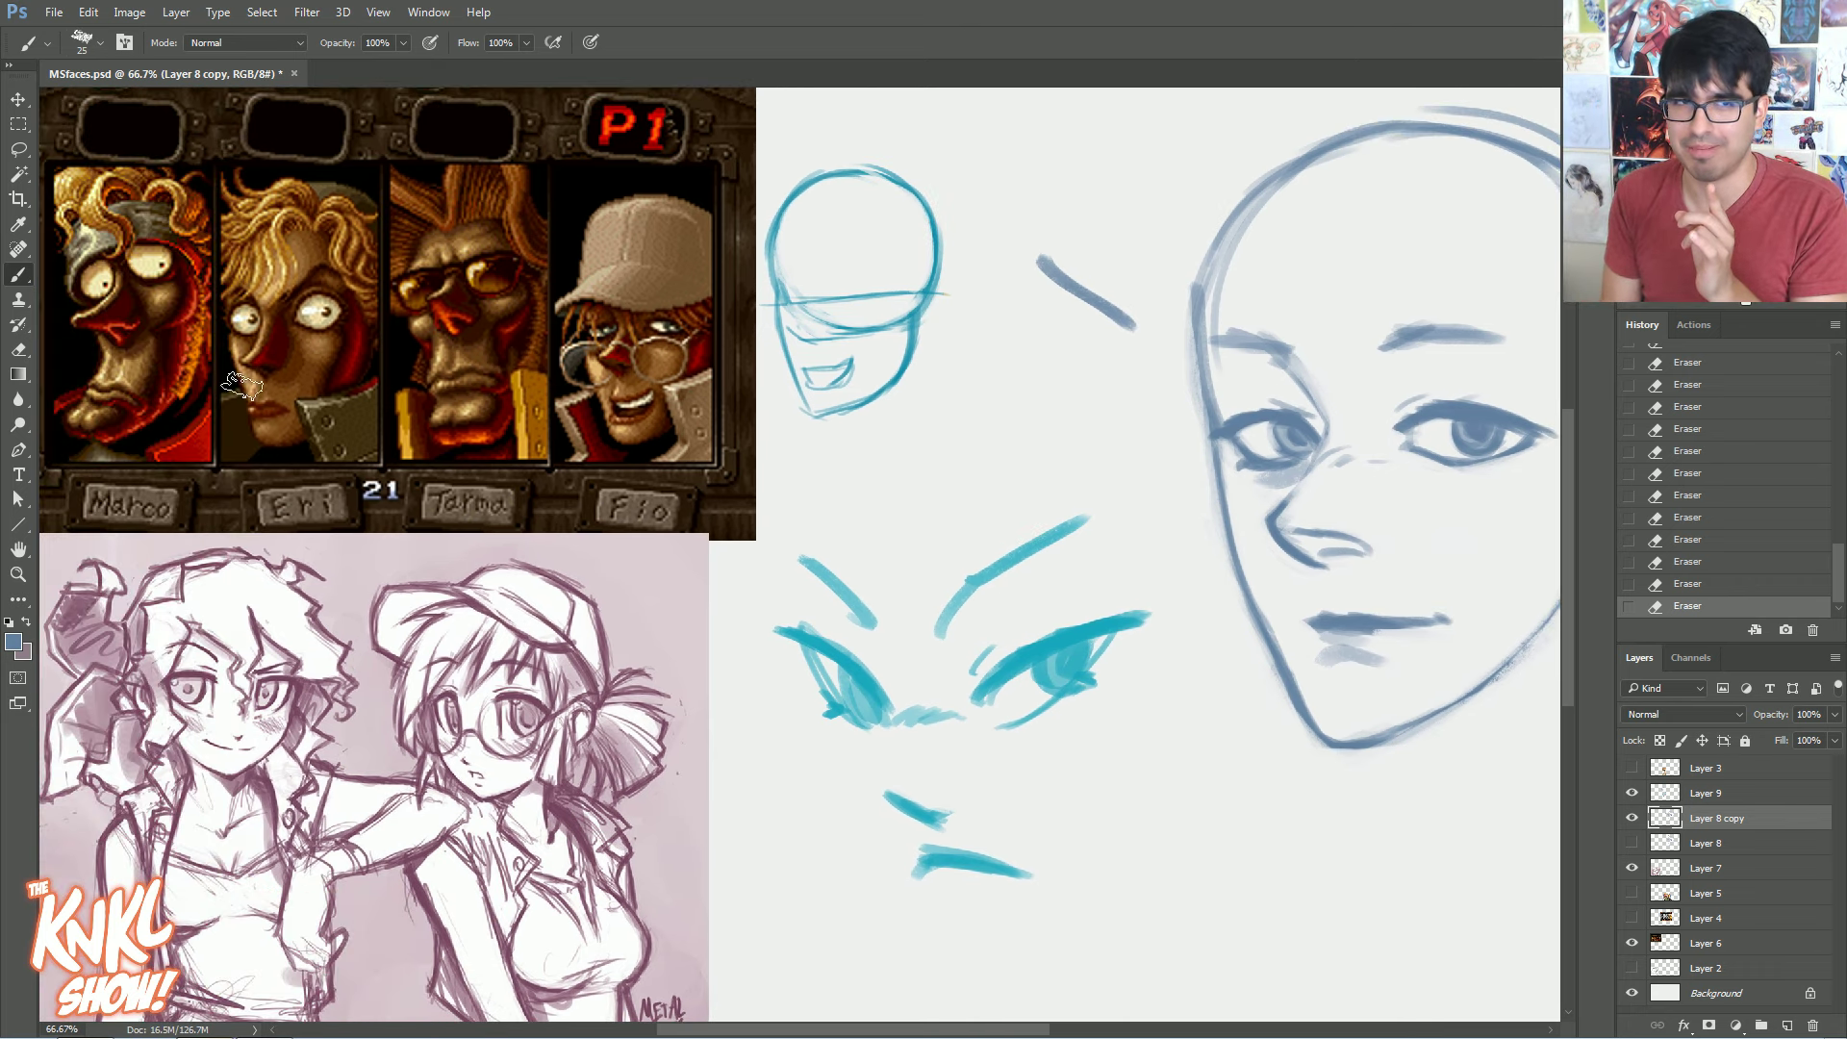
pyautogui.moveTo(1538, 221)
pyautogui.mouseDown()
pyautogui.moveTo(1221, 157)
pyautogui.moveTo(1141, 184)
pyautogui.moveTo(1205, 185)
pyautogui.moveTo(1222, 165)
pyautogui.mouseUp()
pyautogui.press('l')
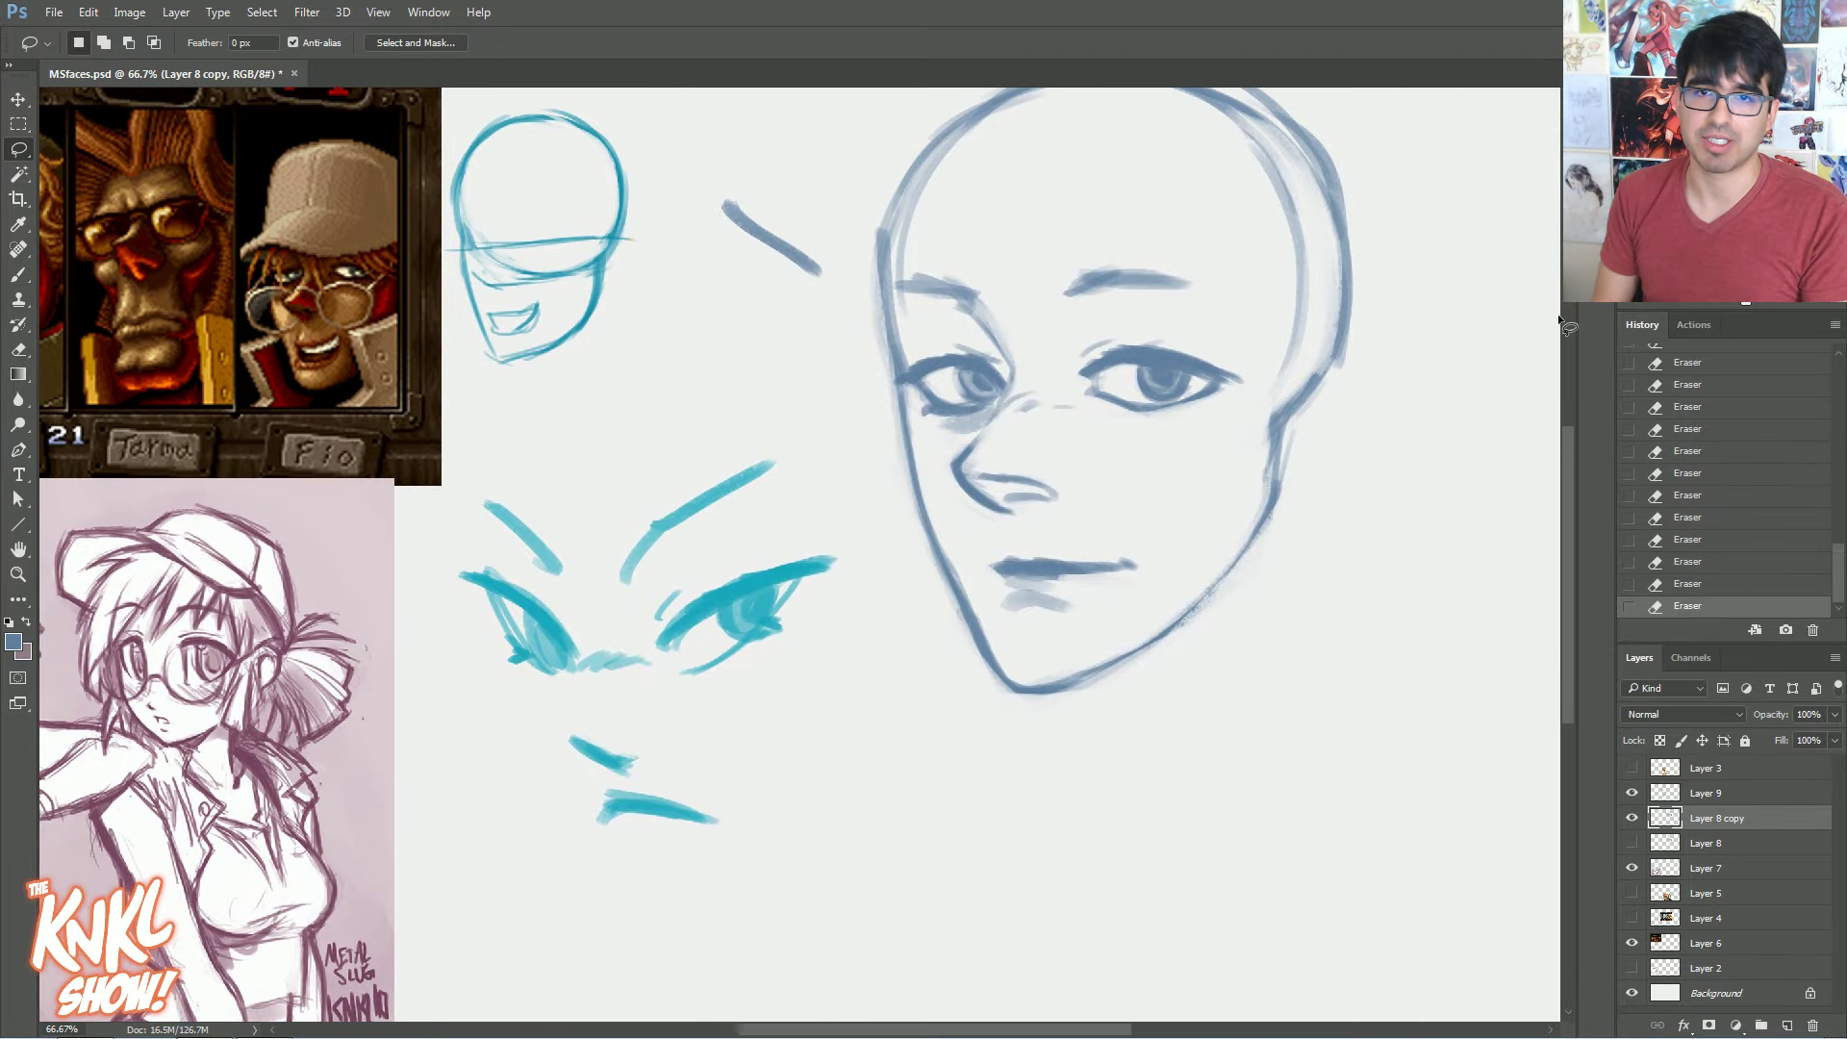
pyautogui.moveTo(1075, 389)
pyautogui.mouseDown()
pyautogui.moveTo(1270, 380)
pyautogui.moveTo(1088, 399)
pyautogui.mouseUp()
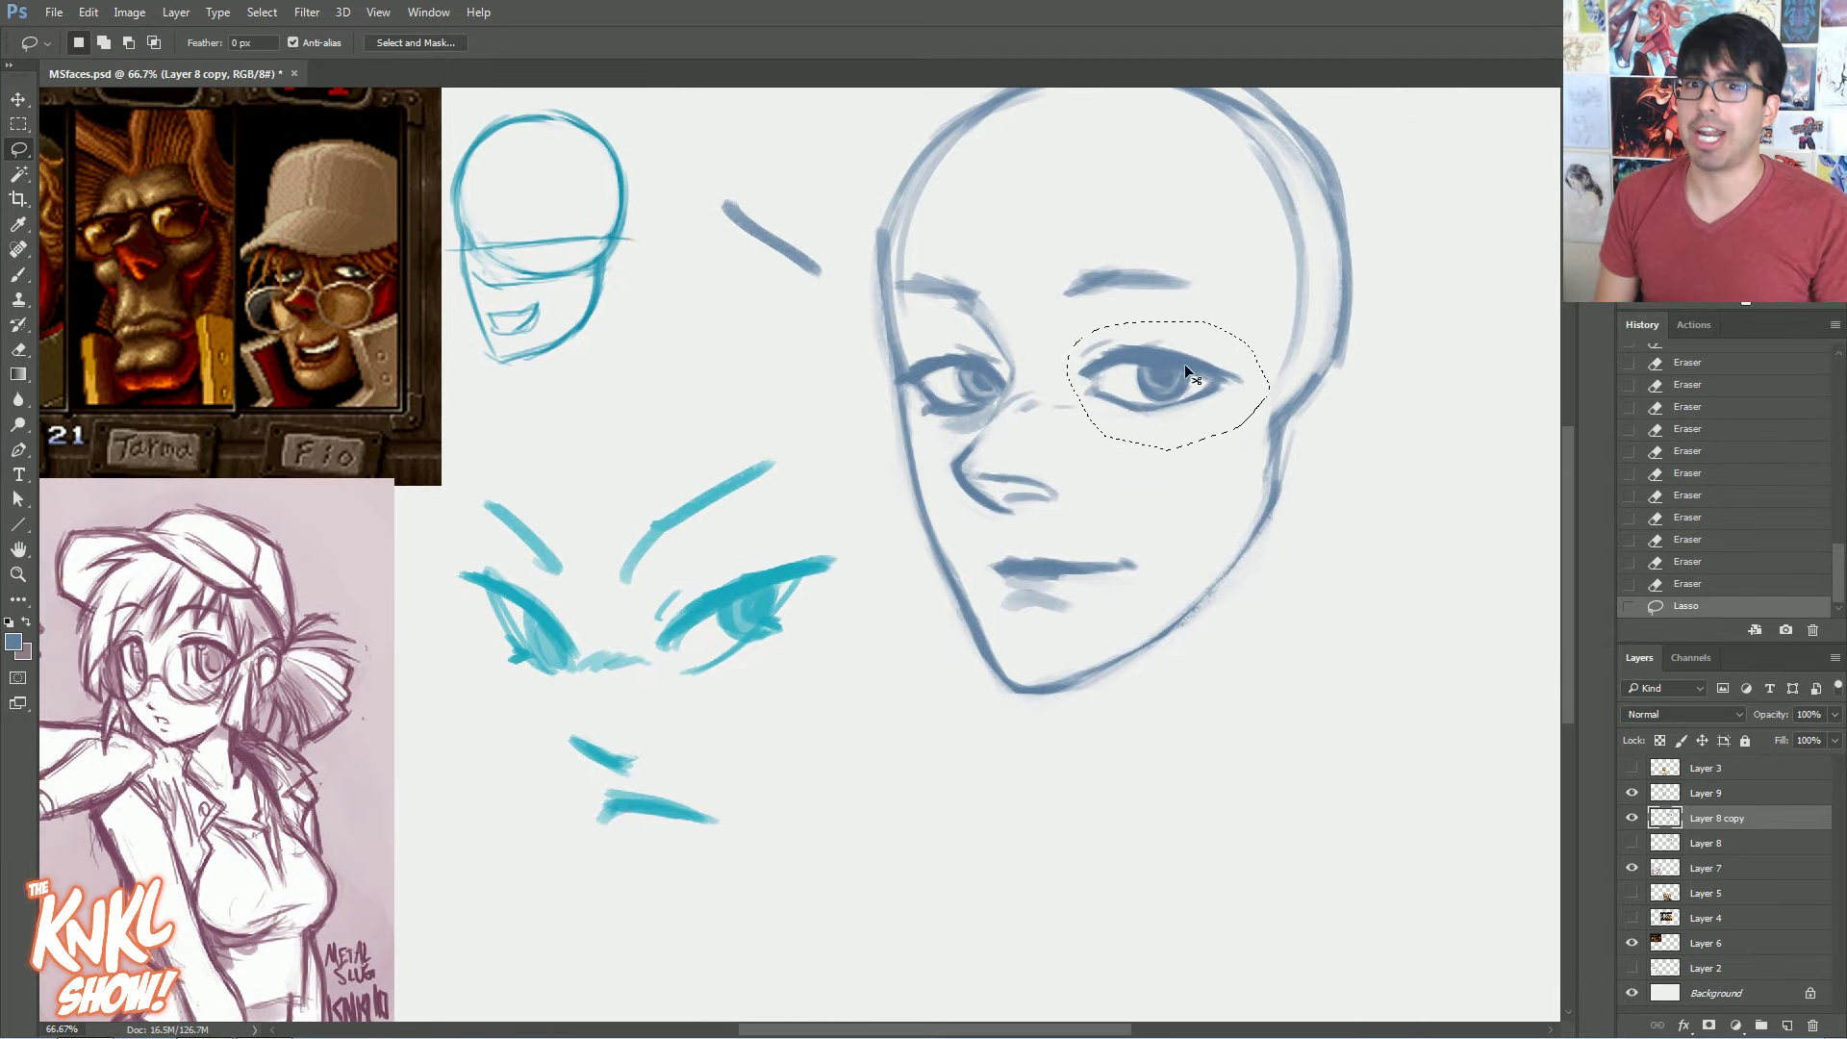
pyautogui.hotkey('ctrl', 't')
pyautogui.moveTo(1270, 386); pyautogui.dragTo(1263, 387)
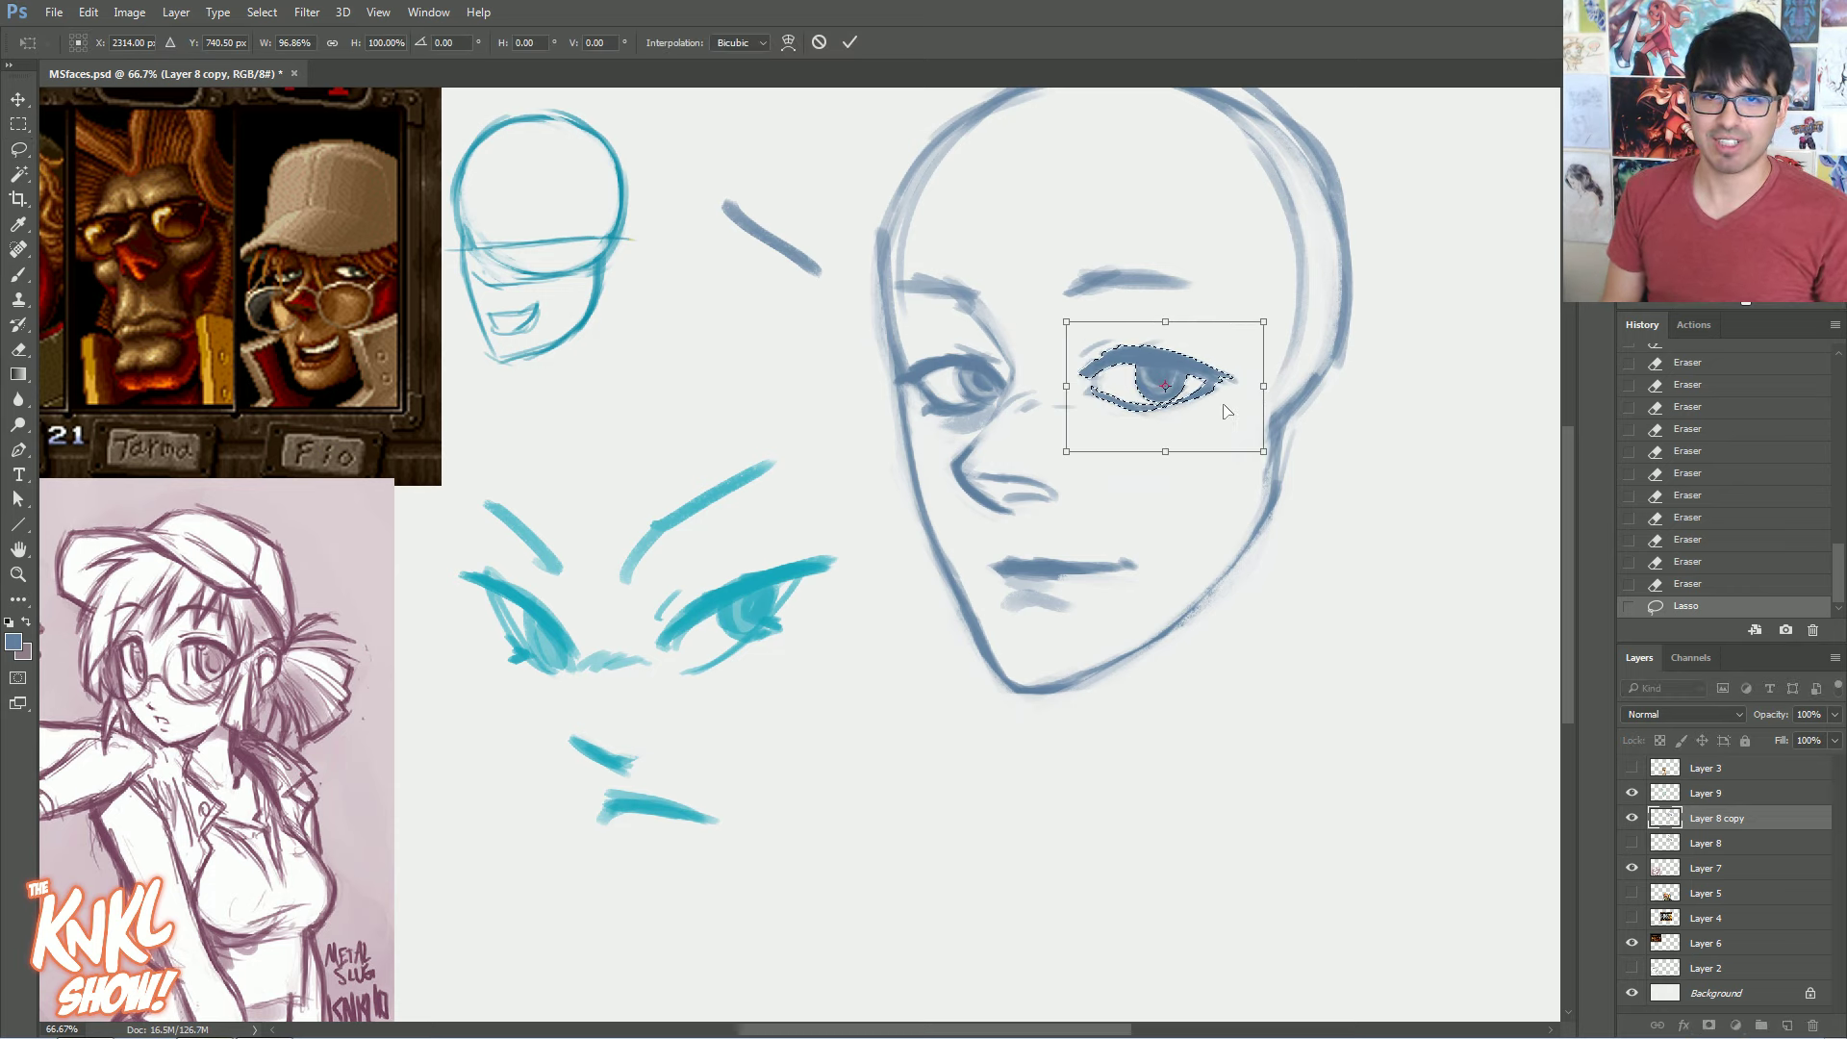
pyautogui.press('Return')
pyautogui.hotkey('ctrl', 'd')
pyautogui.press('b')
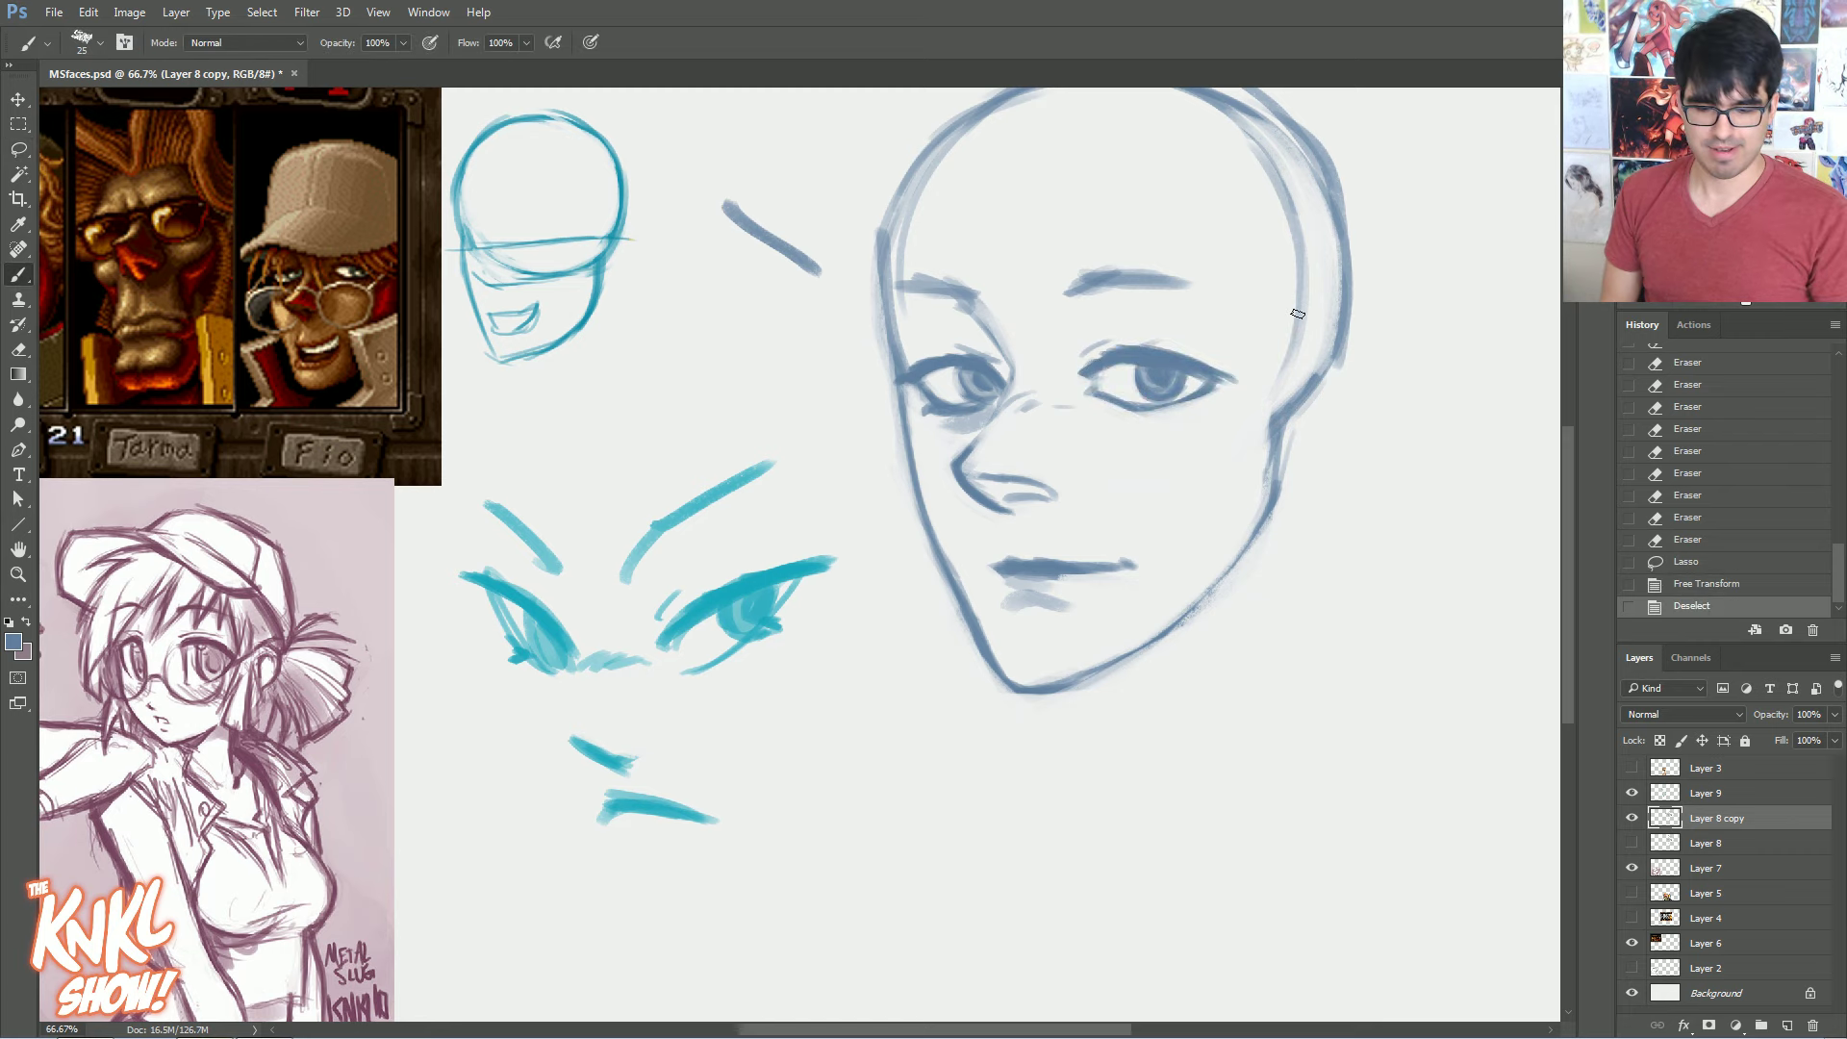
# Compare the refined face with the original by toggling the visibility of Layer 8 copy and Layer 8
pyautogui.moveTo(1049, 498); pyautogui.dragTo(1058, 571)
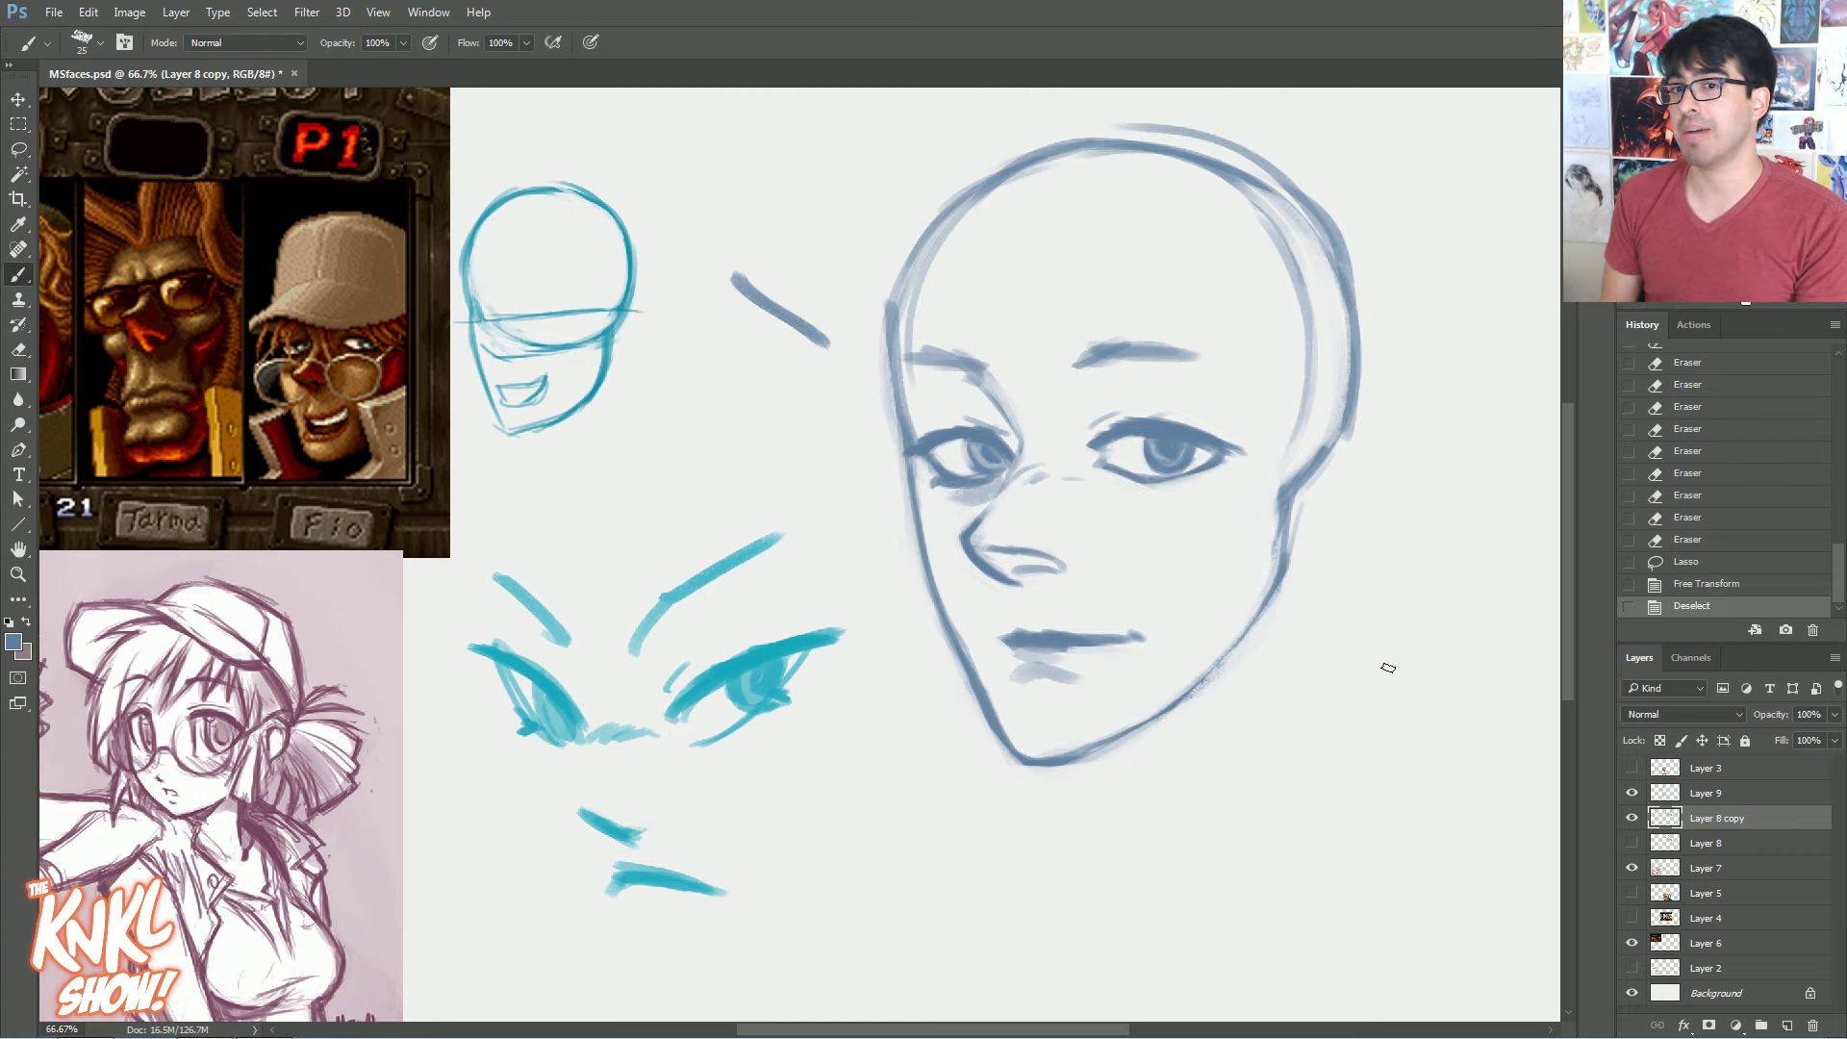
pyautogui.click(1632, 818)
pyautogui.click(1632, 843)
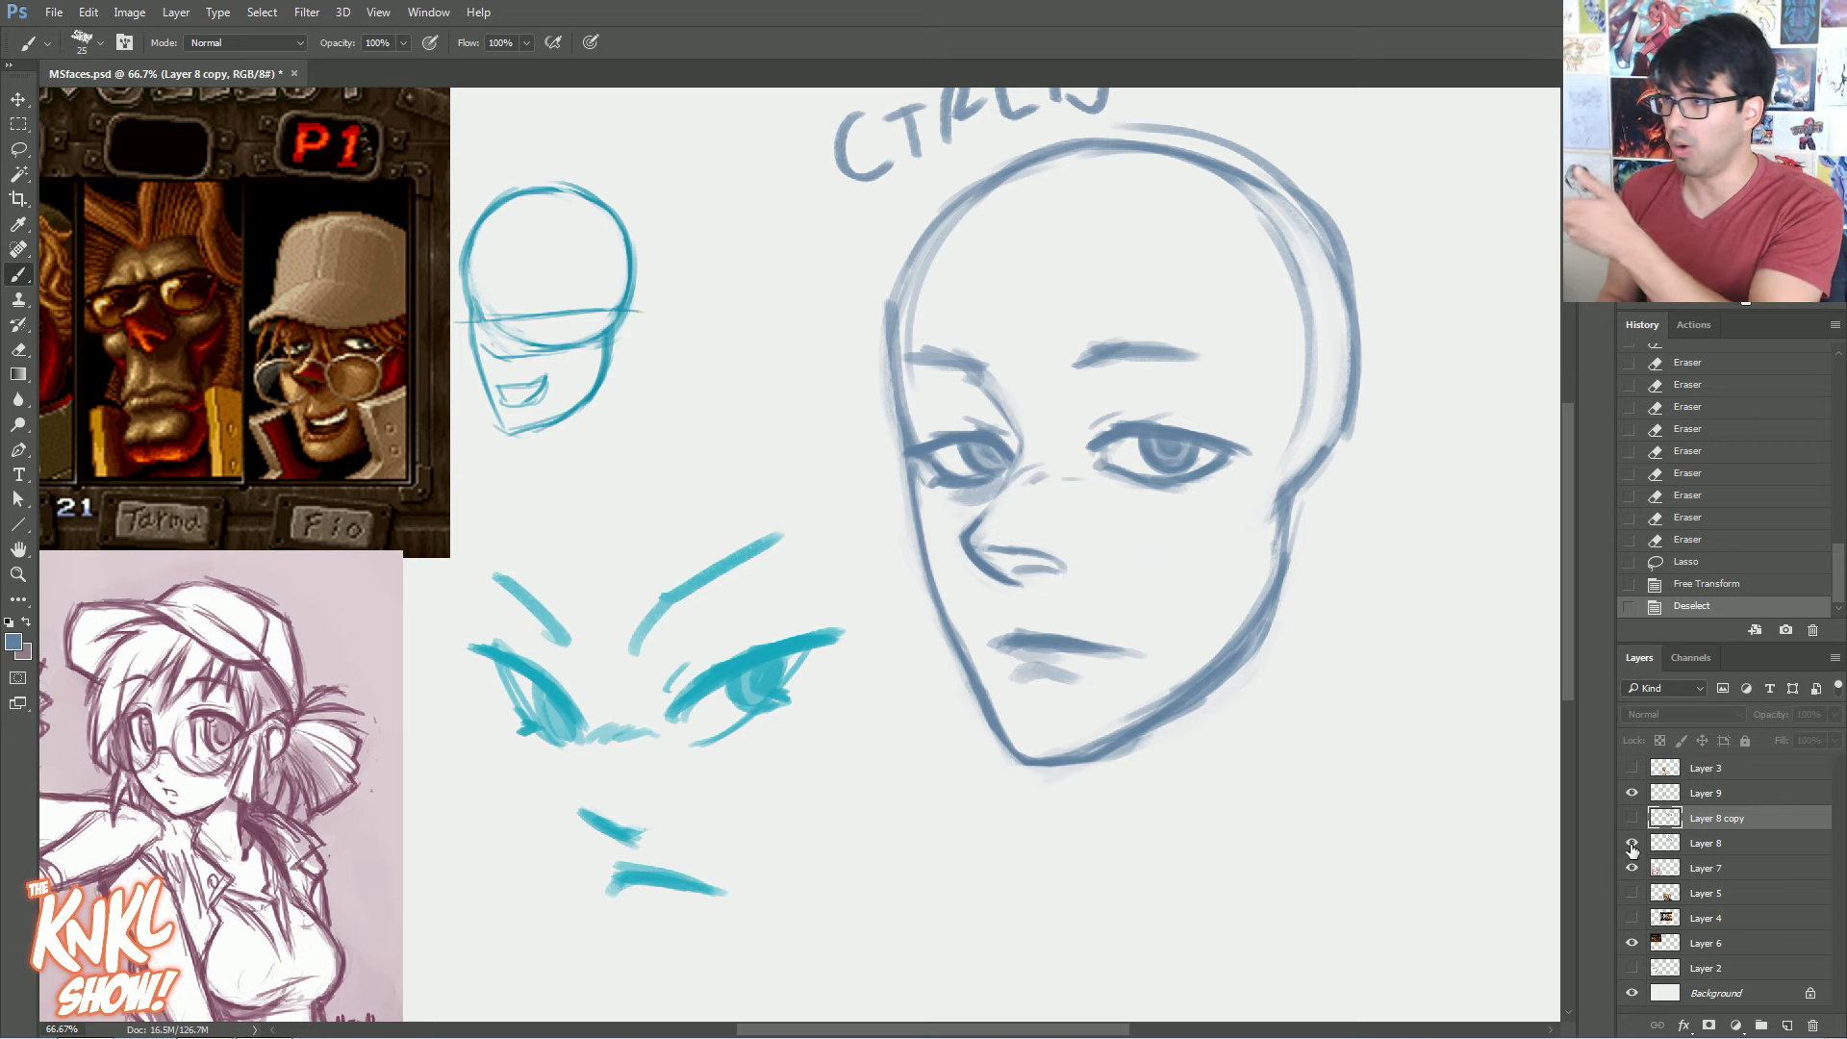
pyautogui.click(1632, 843)
pyautogui.click(1632, 818)
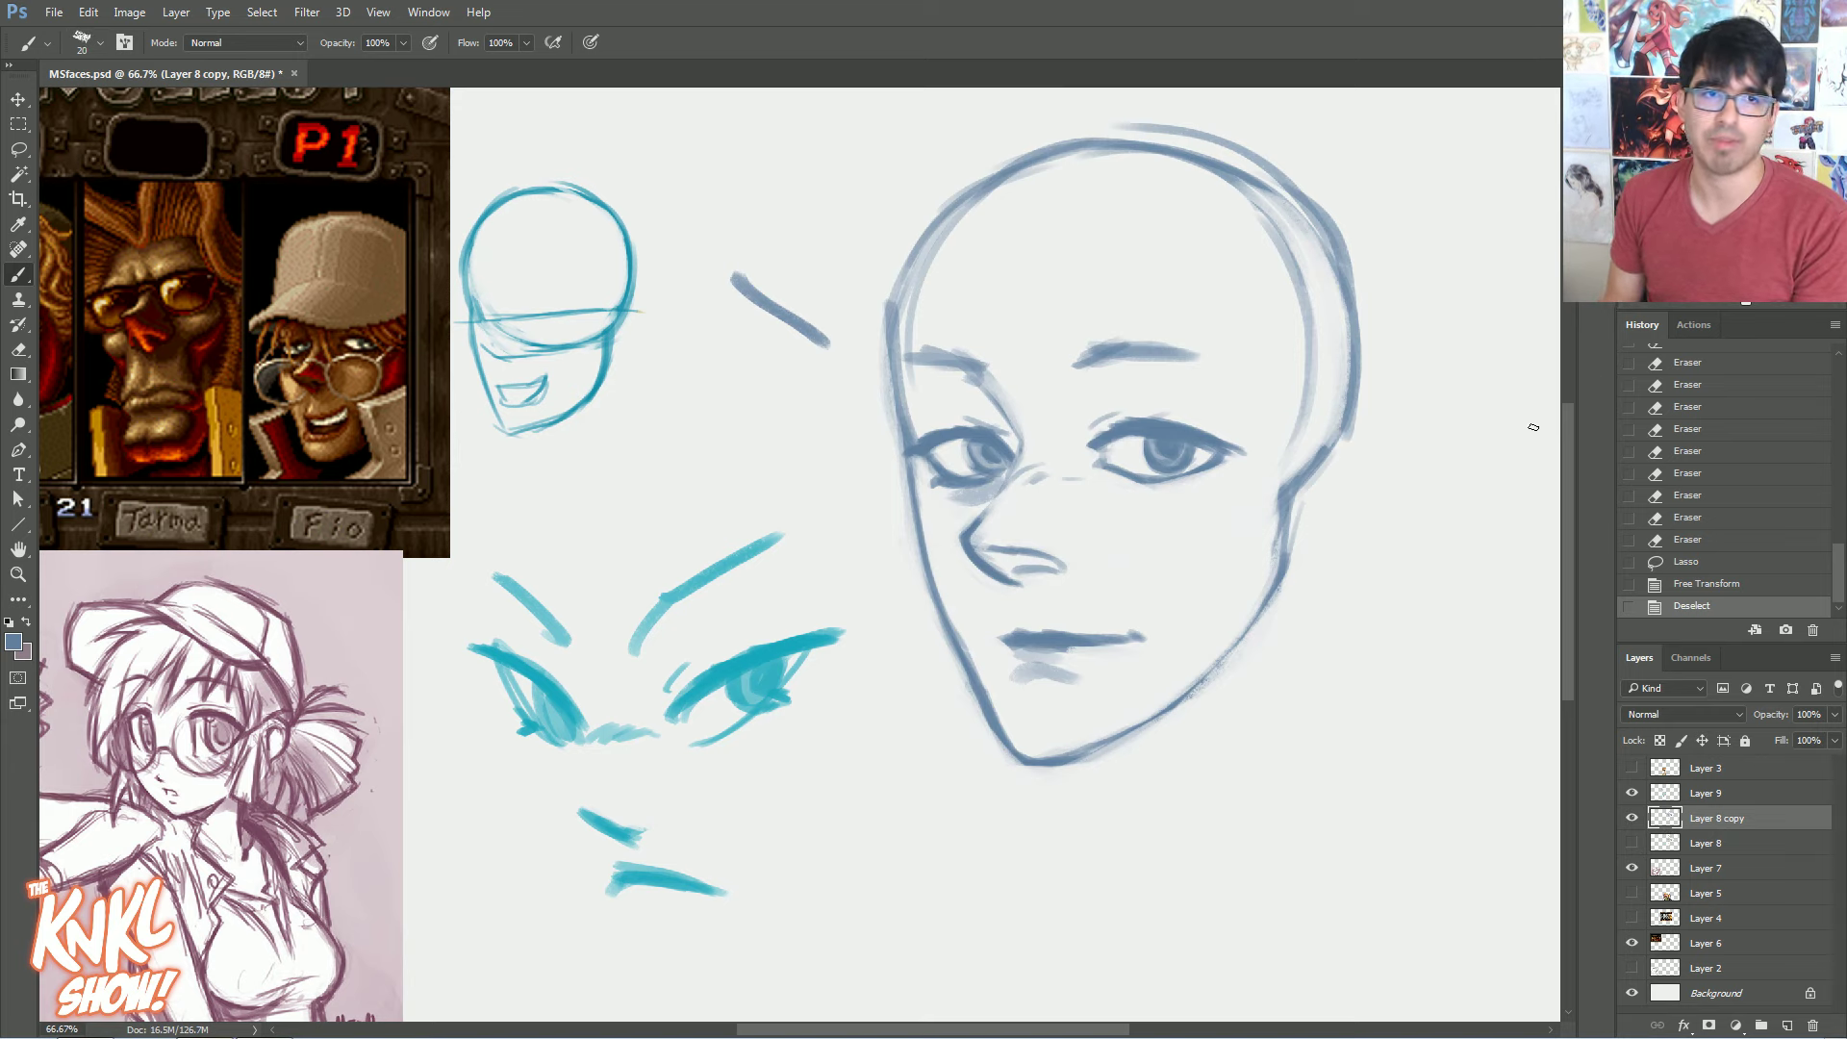
# Sketch the back line of the neck, a stroke extending the jaw and lines running down behind the cheek
pyautogui.moveTo(1217, 767)
pyautogui.mouseDown()
pyautogui.moveTo(1180, 669)
pyautogui.moveTo(1237, 816)
pyautogui.mouseUp()
pyautogui.moveTo(1183, 679); pyautogui.dragTo(1235, 814)
pyautogui.moveTo(1168, 694)
pyautogui.mouseDown()
pyautogui.moveTo(1214, 752)
pyautogui.moveTo(1338, 606)
pyautogui.mouseUp()
pyautogui.moveTo(1339, 445)
pyautogui.mouseDown()
pyautogui.moveTo(1322, 638)
pyautogui.moveTo(1308, 514)
pyautogui.moveTo(1290, 635)
pyautogui.mouseUp()
pyautogui.moveTo(1315, 499); pyautogui.dragTo(1278, 654)
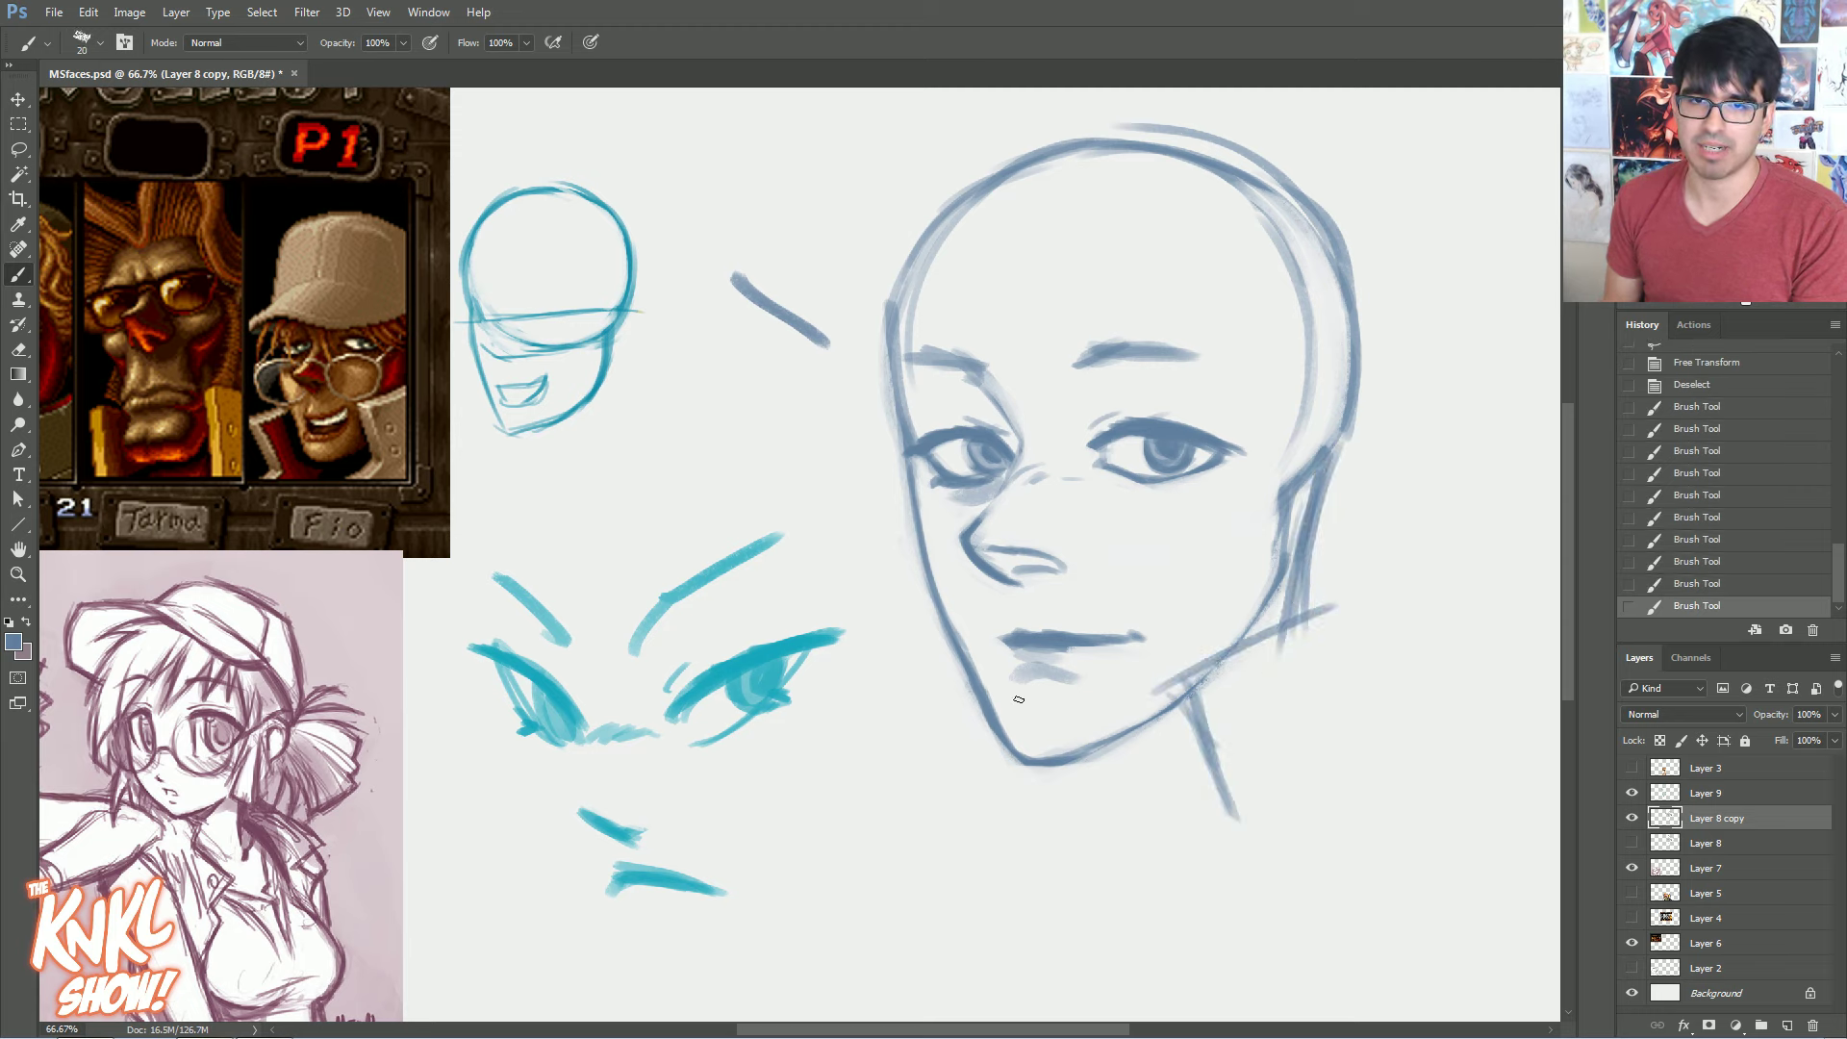
# Reshape the chin into a shorter, softer point by erasing its lower edge and redrawing the outline
pyautogui.press(']')
pyautogui.moveTo(1164, 710); pyautogui.dragTo(1027, 759)
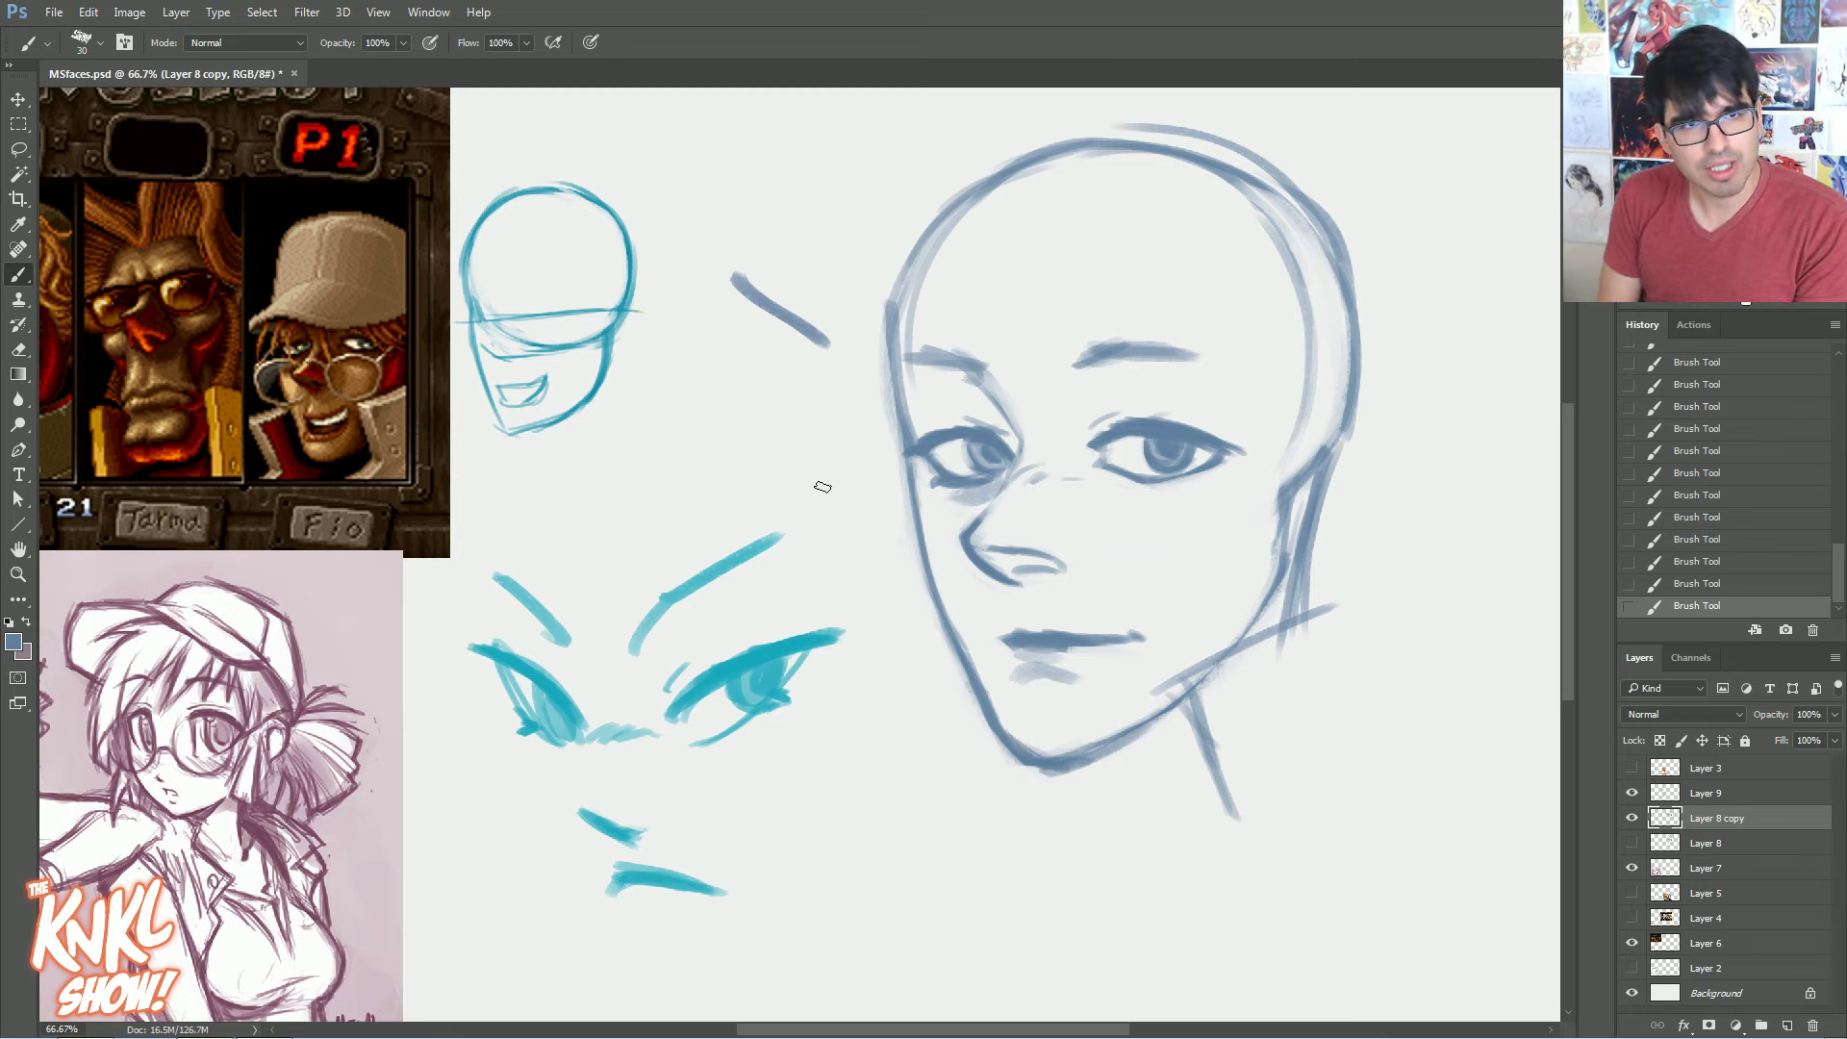
pyautogui.moveTo(987, 691)
pyautogui.mouseDown()
pyautogui.moveTo(1043, 746)
pyautogui.moveTo(1201, 686)
pyautogui.mouseUp()
pyautogui.moveTo(1064, 747)
pyautogui.mouseDown()
pyautogui.moveTo(1142, 714)
pyautogui.moveTo(1040, 766)
pyautogui.moveTo(1062, 748)
pyautogui.moveTo(1024, 744)
pyautogui.moveTo(943, 620)
pyautogui.mouseUp()
pyautogui.moveTo(1153, 737)
pyautogui.mouseDown()
pyautogui.moveTo(1013, 790)
pyautogui.moveTo(1068, 754)
pyautogui.moveTo(1072, 771)
pyautogui.moveTo(989, 720)
pyautogui.mouseUp()
pyautogui.moveTo(1008, 748)
pyautogui.mouseDown()
pyautogui.moveTo(932, 661)
pyautogui.moveTo(989, 722)
pyautogui.mouseUp()
pyautogui.moveTo(945, 631); pyautogui.dragTo(966, 678)
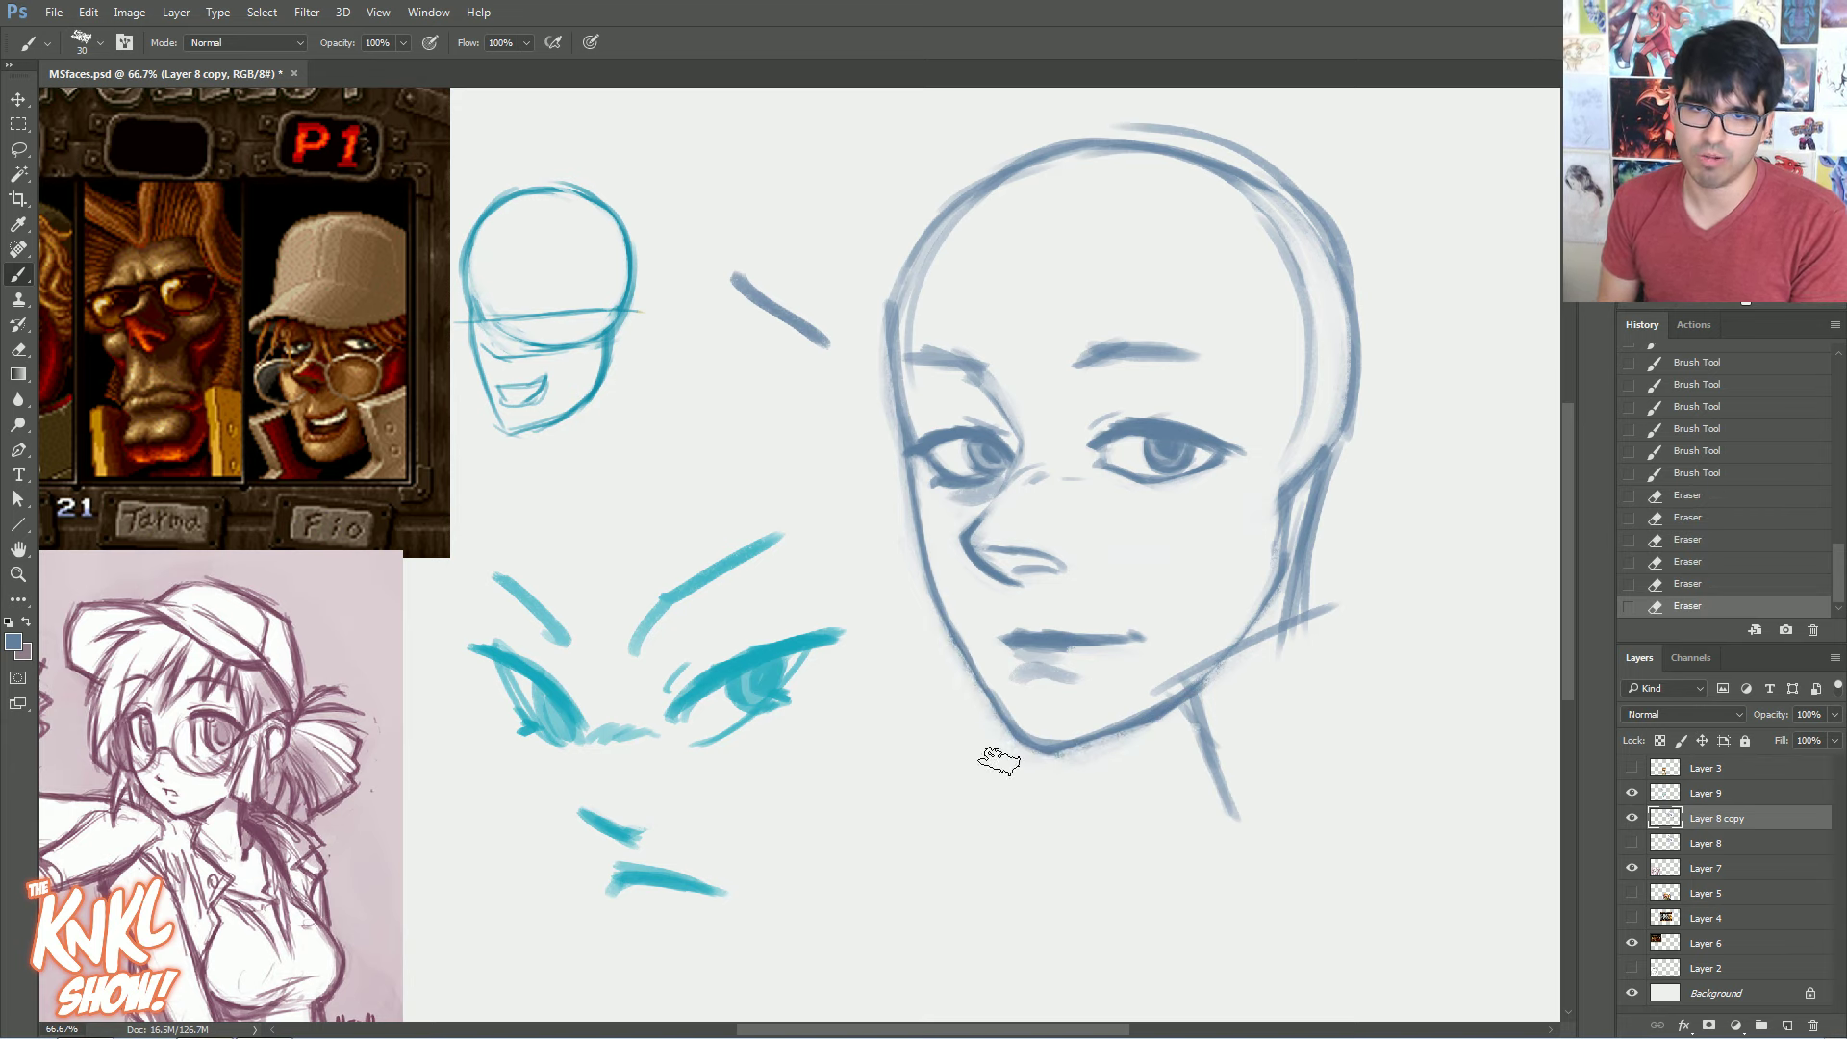
pyautogui.moveTo(1025, 733); pyautogui.dragTo(1062, 749)
pyautogui.moveTo(1043, 747); pyautogui.dragTo(1145, 716)
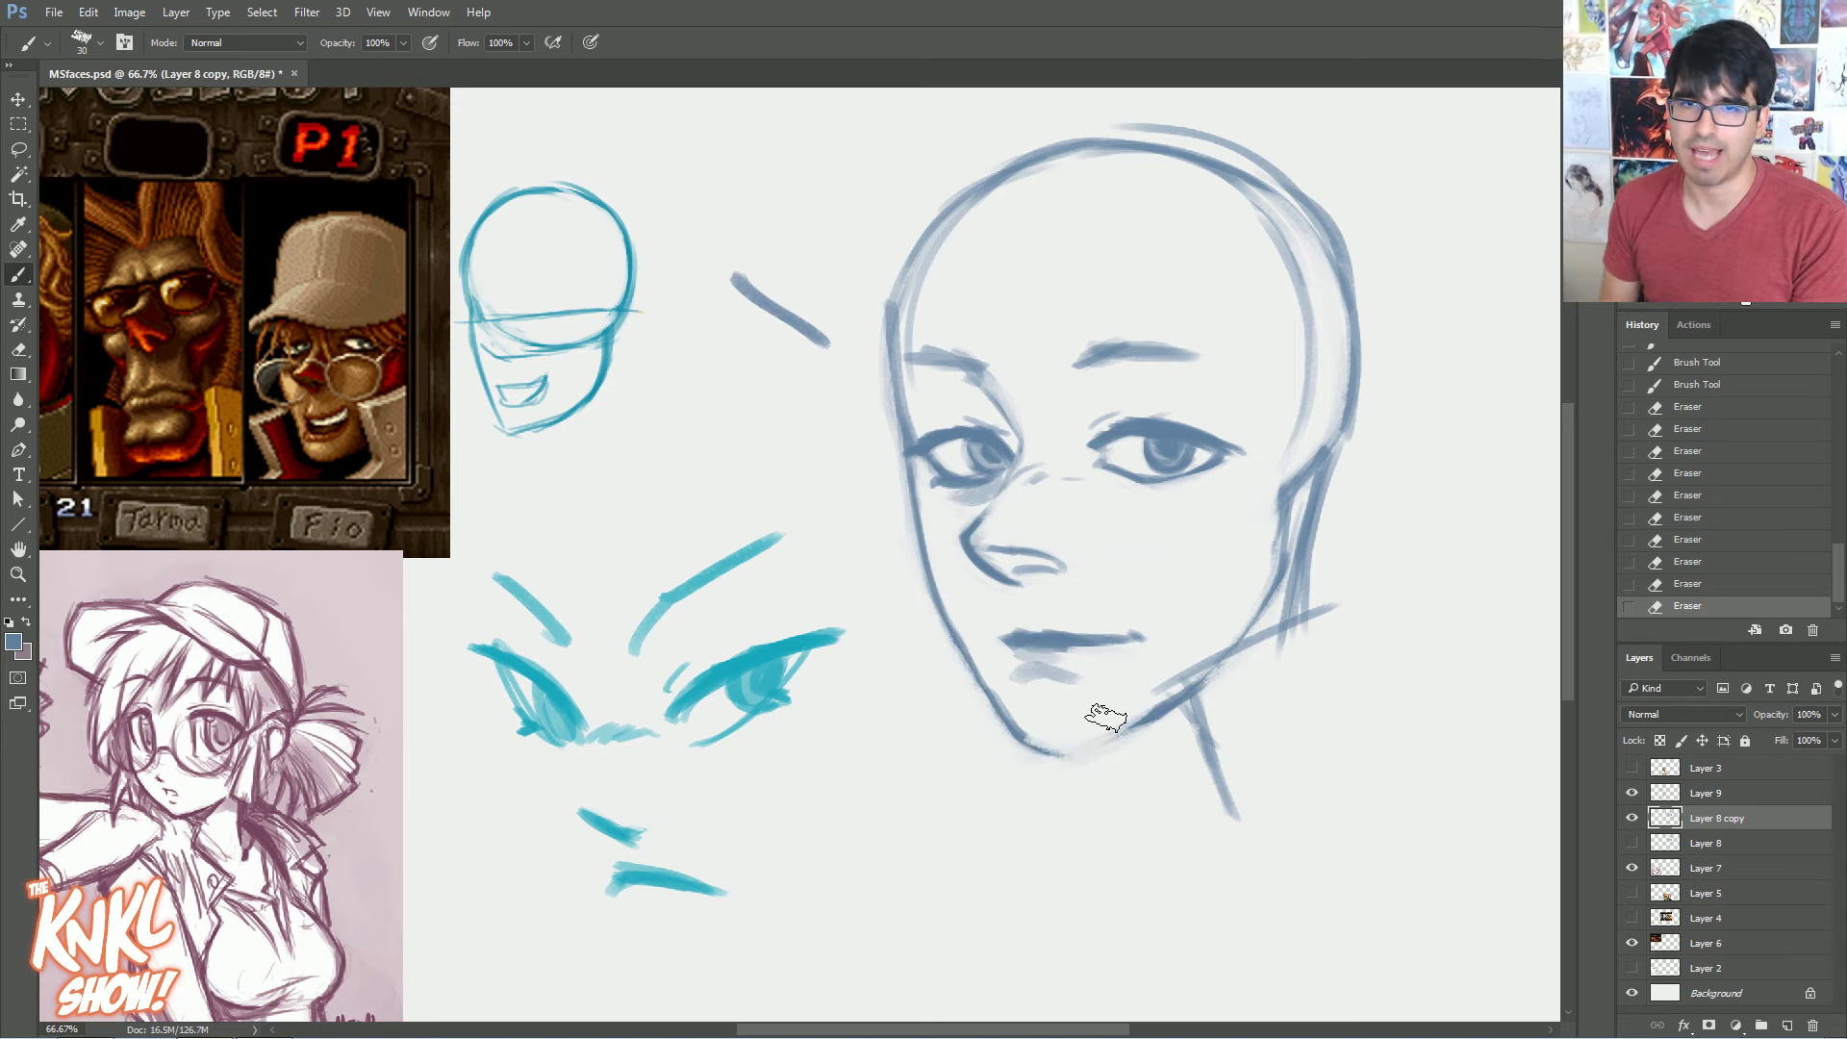
pyautogui.moveTo(1034, 746)
pyautogui.mouseDown()
pyautogui.moveTo(1090, 756)
pyautogui.moveTo(1016, 731)
pyautogui.moveTo(1042, 750)
pyautogui.moveTo(1094, 745)
pyautogui.moveTo(1053, 761)
pyautogui.moveTo(1143, 727)
pyautogui.mouseUp()
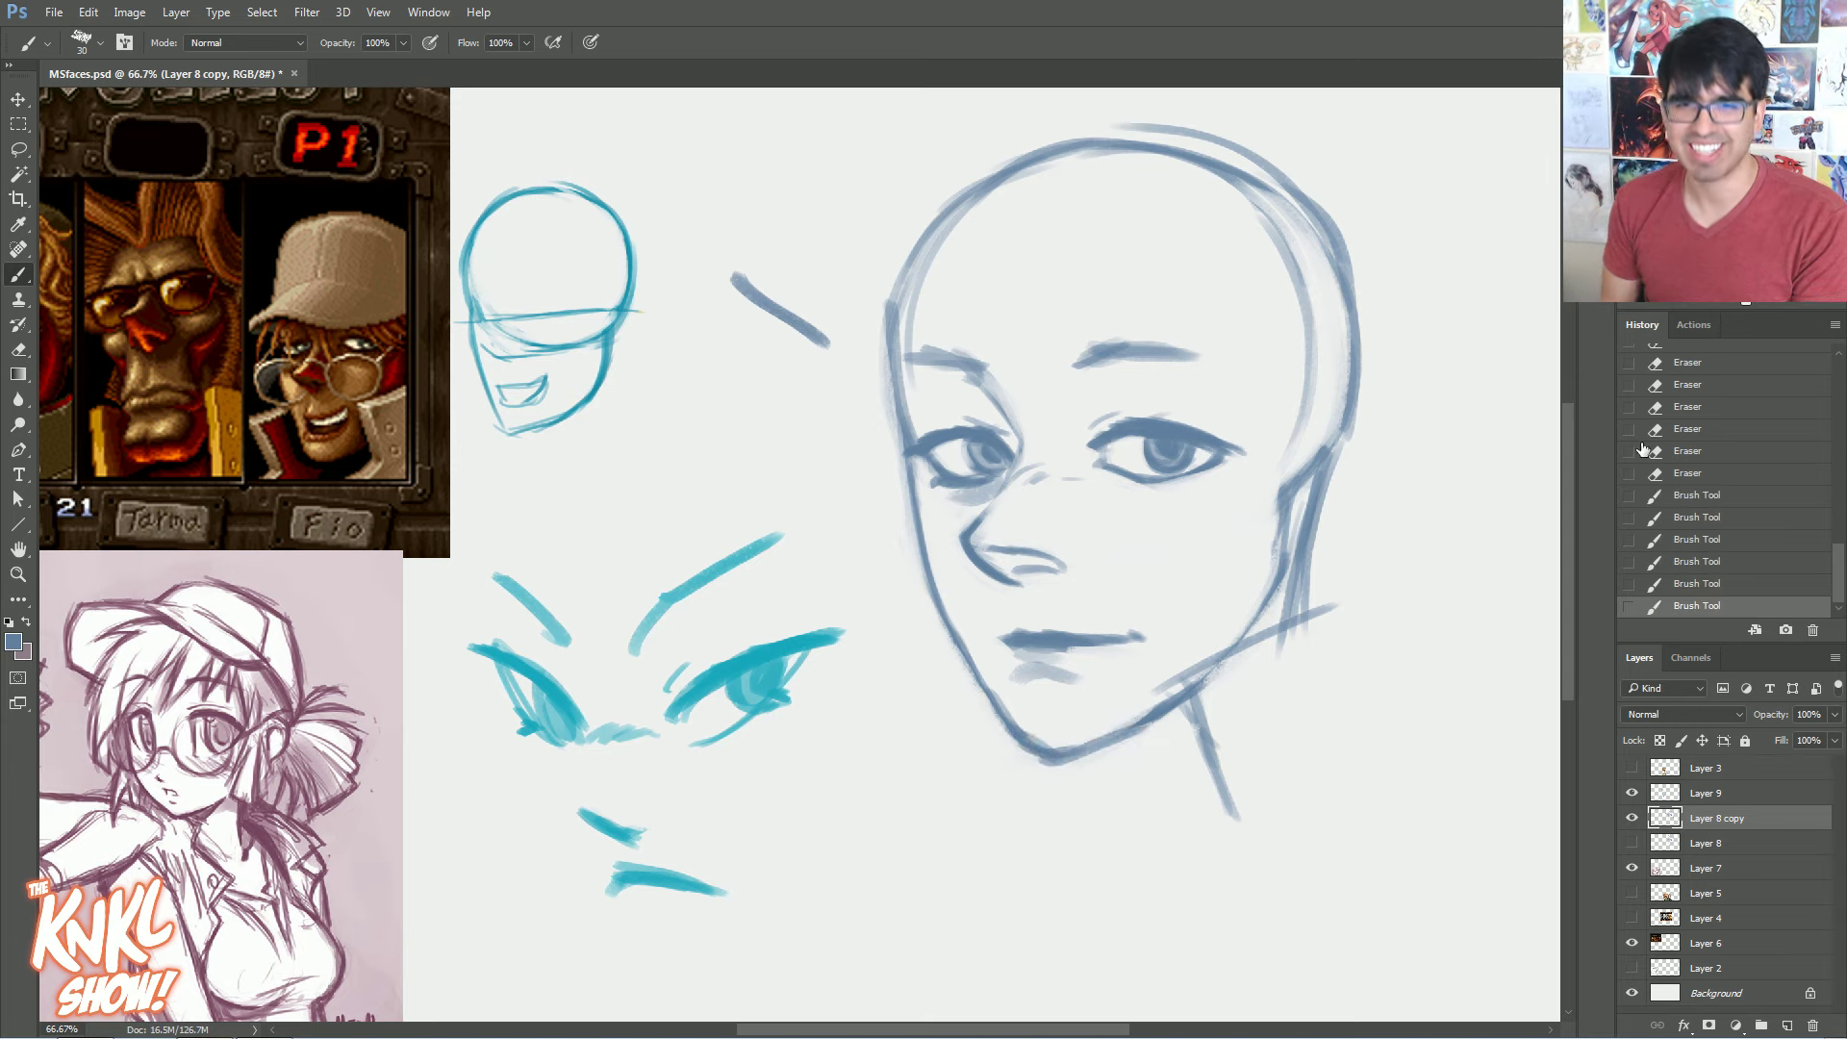
# Compare the chin with its earlier history states and return to the latest one
pyautogui.moveTo(1838, 570)
pyautogui.mouseDown()
pyautogui.moveTo(1840, 493)
pyautogui.moveTo(1826, 549)
pyautogui.mouseUp()
pyautogui.click(1757, 419)
pyautogui.click(1722, 407)
pyautogui.click(1720, 591)
pyautogui.scroll(-2, 1813, 586)
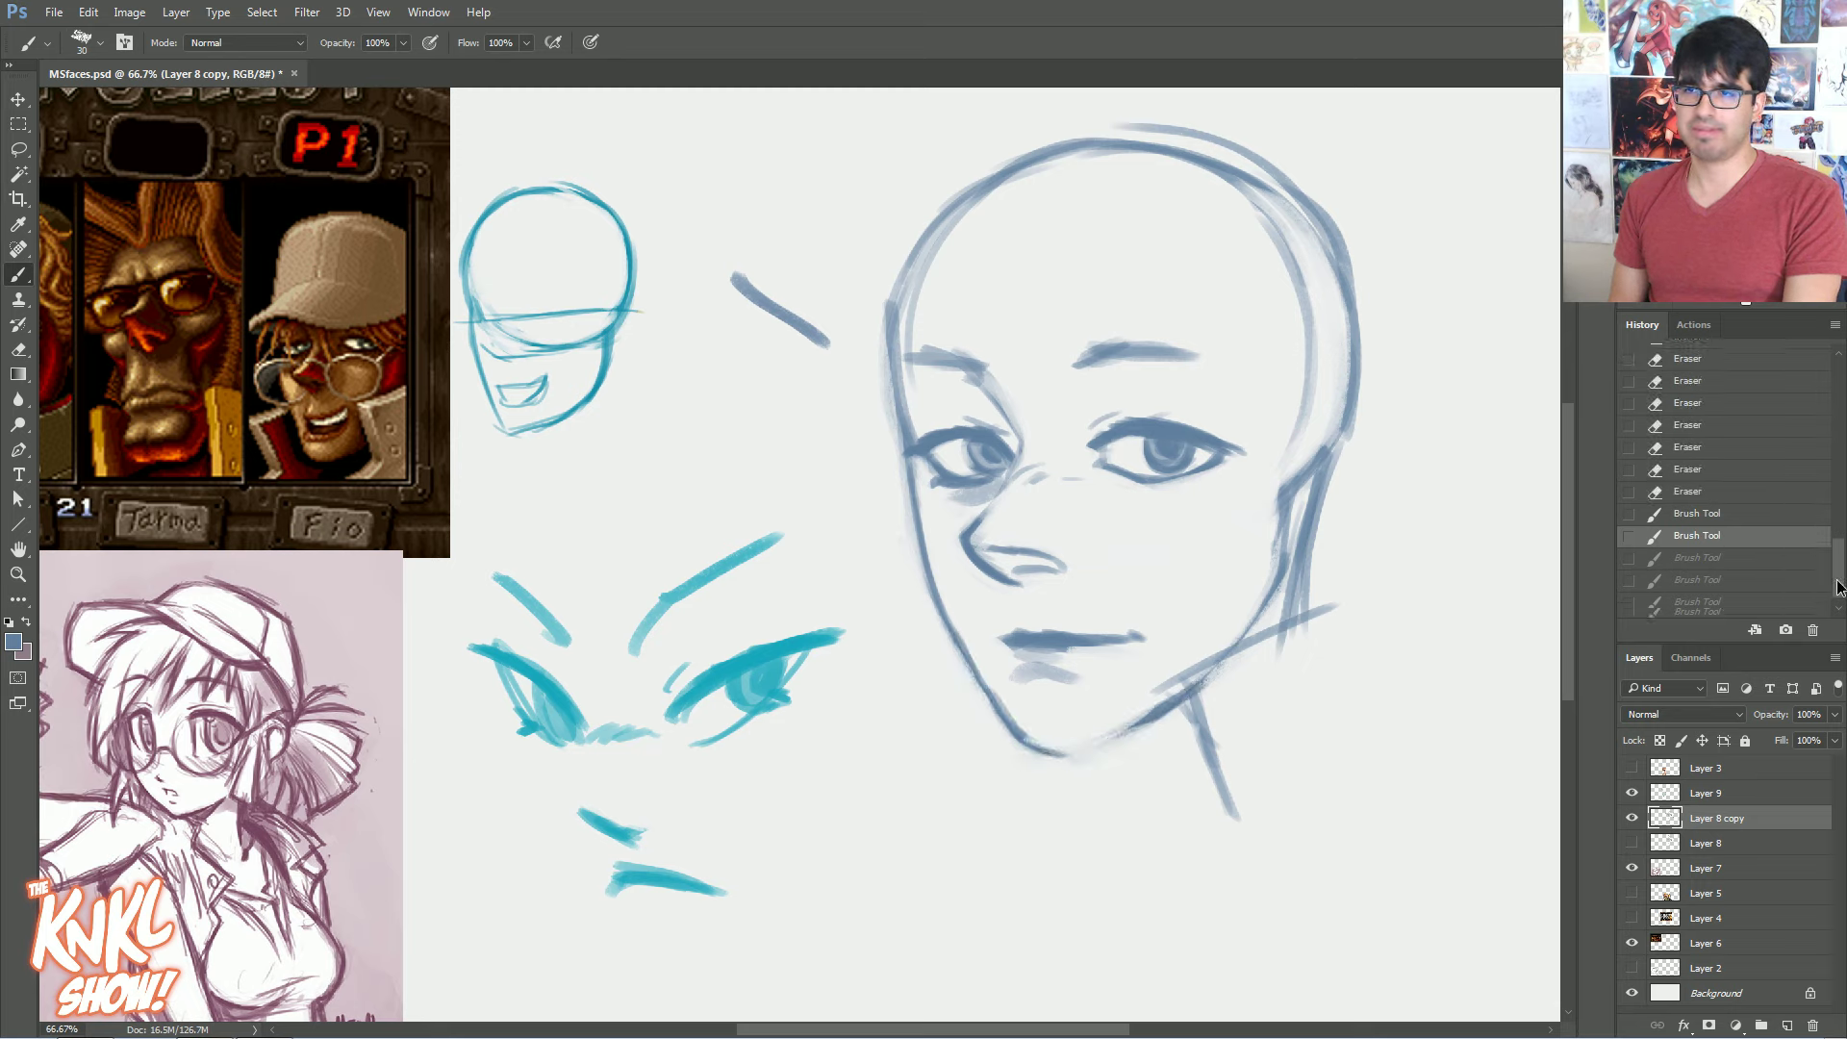
pyautogui.click(1699, 605)
# Thin the chin's outline with the Eraser and redraw it up along the near jaw with a size-20 brush
pyautogui.moveTo(1052, 743); pyautogui.dragTo(1018, 730)
pyautogui.moveTo(1043, 746)
pyautogui.mouseDown()
pyautogui.moveTo(1025, 694)
pyautogui.moveTo(1003, 713)
pyautogui.moveTo(990, 697)
pyautogui.moveTo(1035, 761)
pyautogui.mouseUp()
pyautogui.moveTo(1006, 722)
pyautogui.mouseDown()
pyautogui.moveTo(1061, 760)
pyautogui.moveTo(1094, 749)
pyautogui.moveTo(1042, 758)
pyautogui.moveTo(1140, 731)
pyautogui.mouseUp()
pyautogui.moveTo(1094, 748); pyautogui.dragTo(1181, 707)
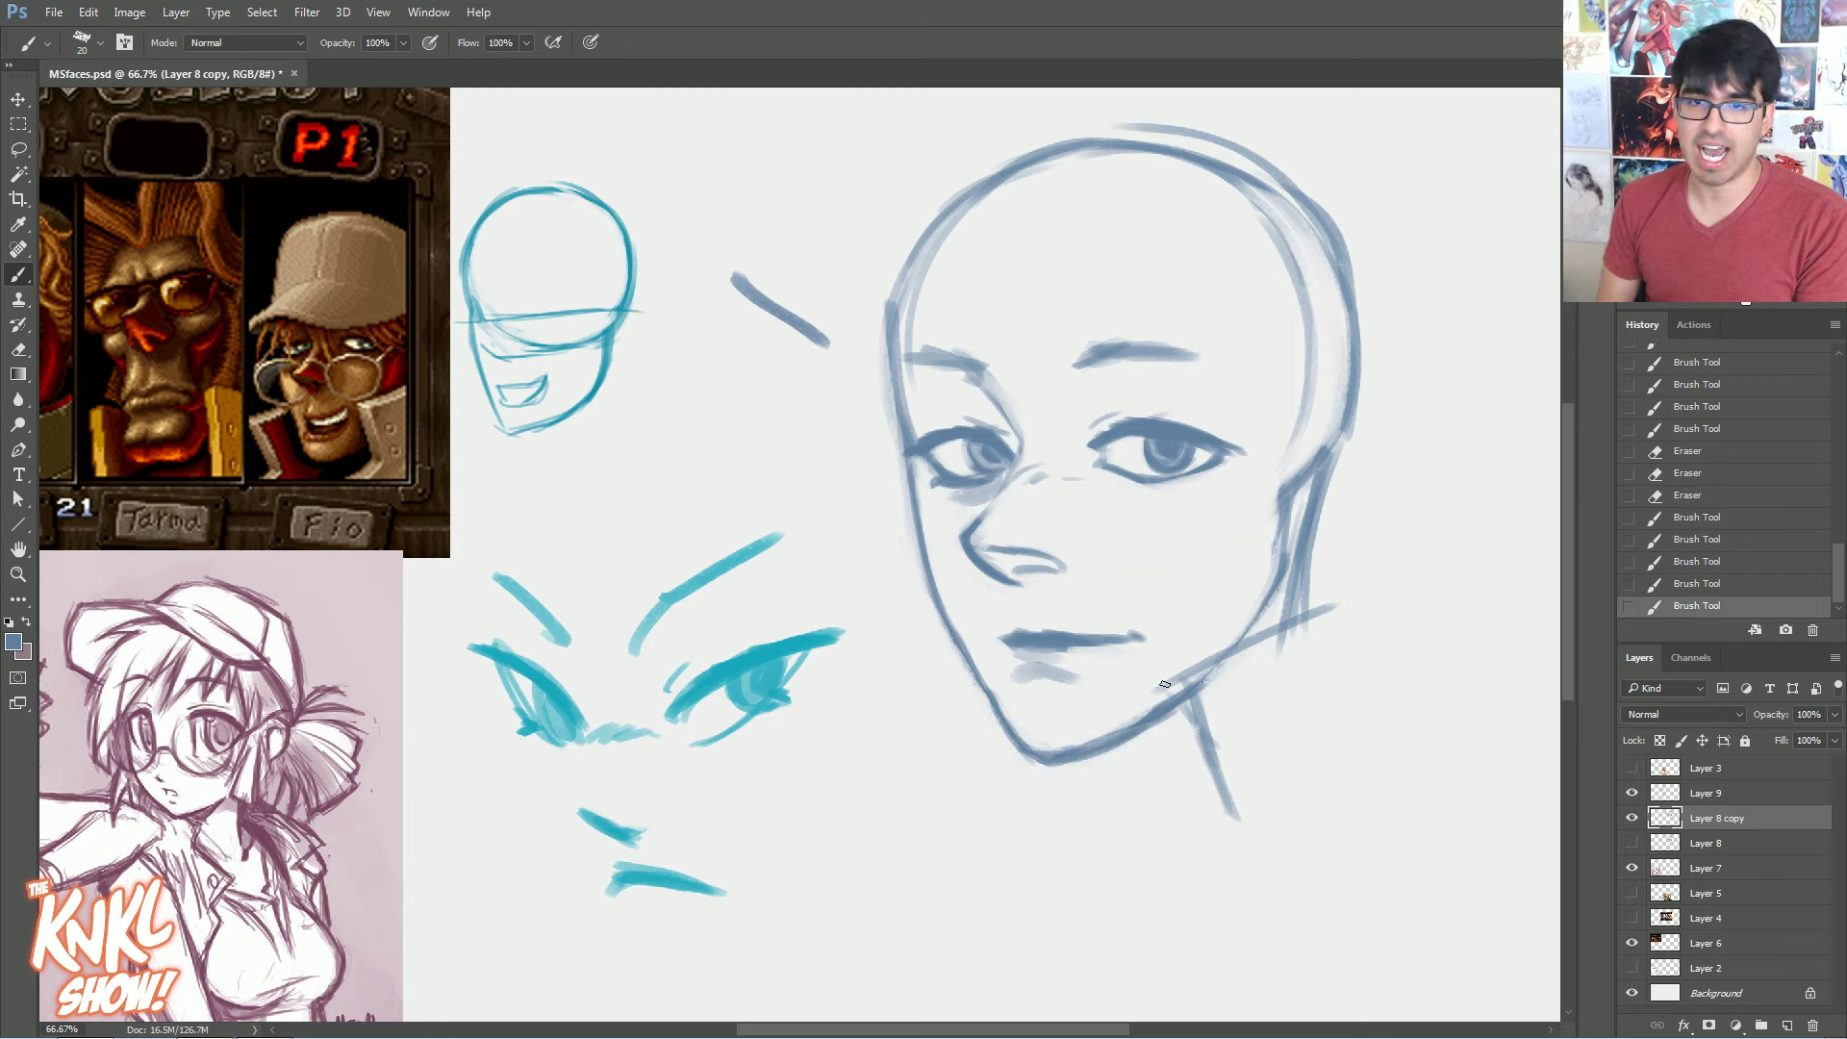
pyautogui.moveTo(1049, 753); pyautogui.dragTo(1164, 676)
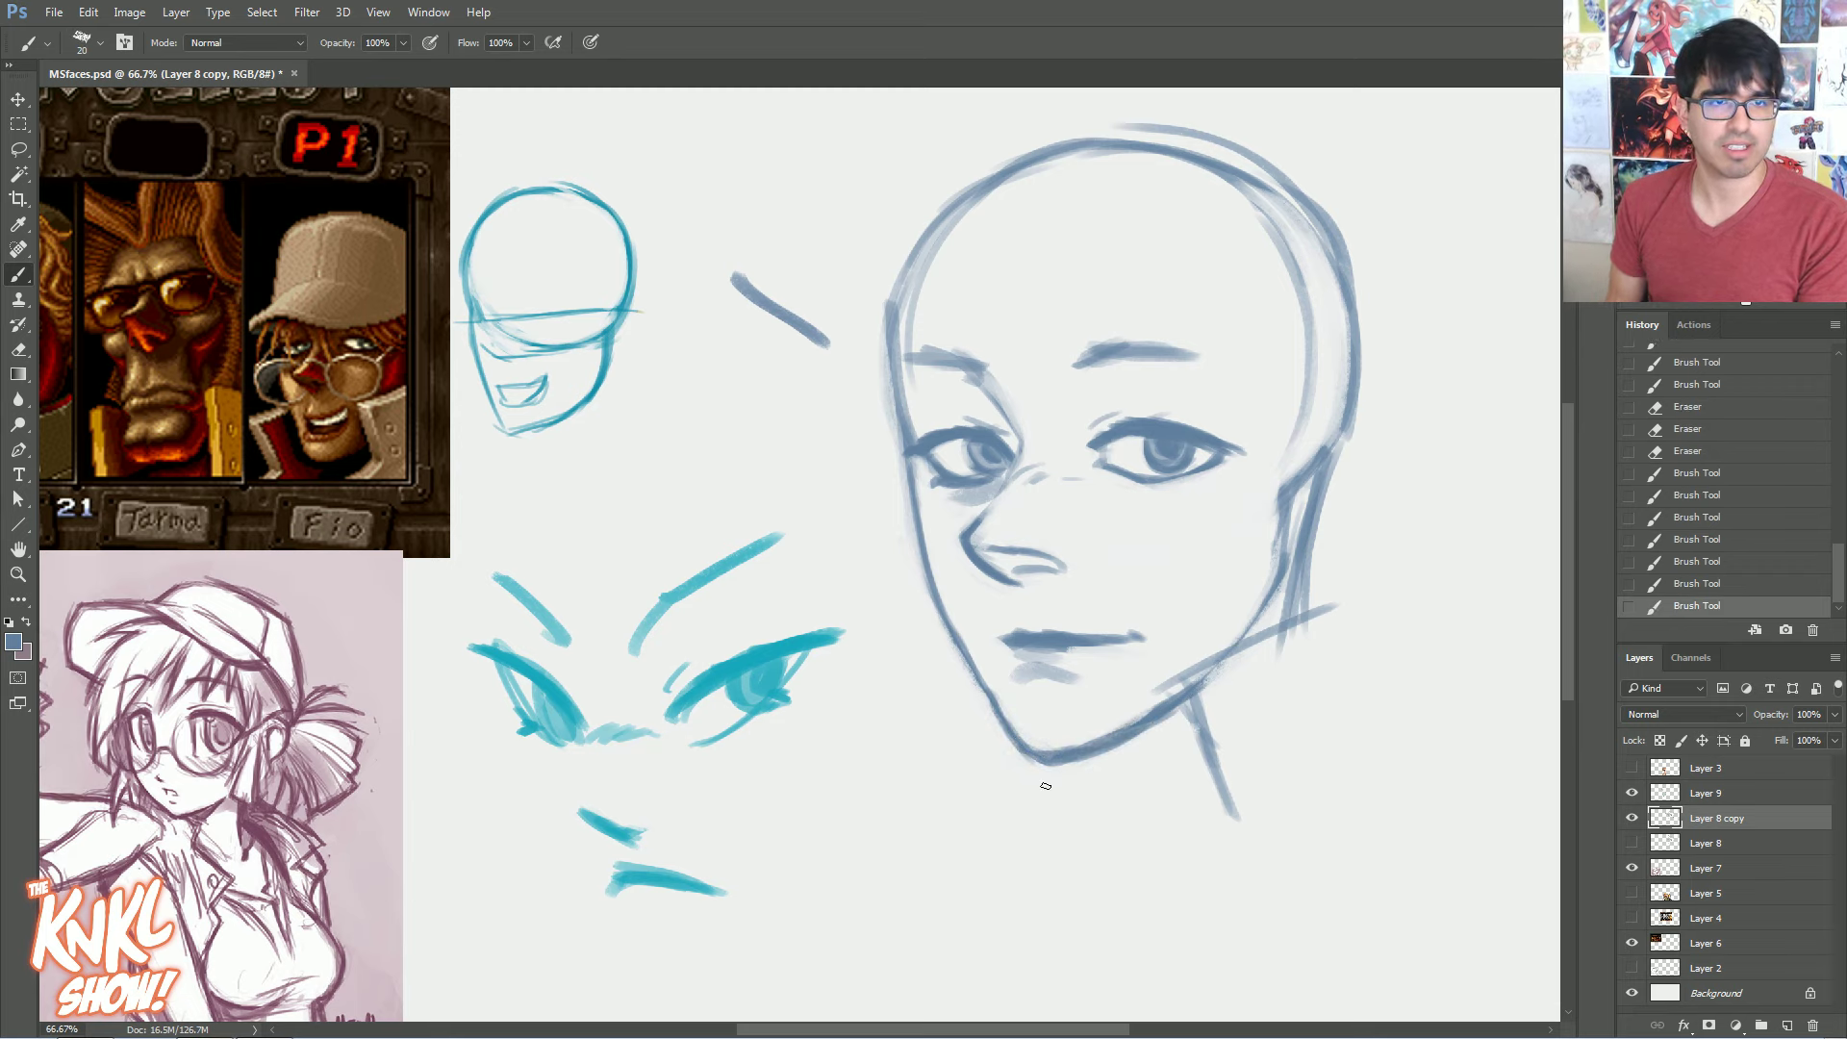
# Draw the front line of the neck and shade the area beneath the jaw with a size-25 brush
pyautogui.moveTo(1116, 749)
pyautogui.mouseDown()
pyautogui.moveTo(1100, 849)
pyautogui.moveTo(1102, 806)
pyautogui.moveTo(1199, 688)
pyautogui.moveTo(1136, 750)
pyautogui.moveTo(1165, 719)
pyautogui.mouseUp()
pyautogui.press(']')
pyautogui.moveTo(1121, 784)
pyautogui.mouseDown()
pyautogui.moveTo(1092, 833)
pyautogui.moveTo(1119, 803)
pyautogui.moveTo(1092, 795)
pyautogui.moveTo(1137, 785)
pyautogui.moveTo(1163, 693)
pyautogui.mouseUp()
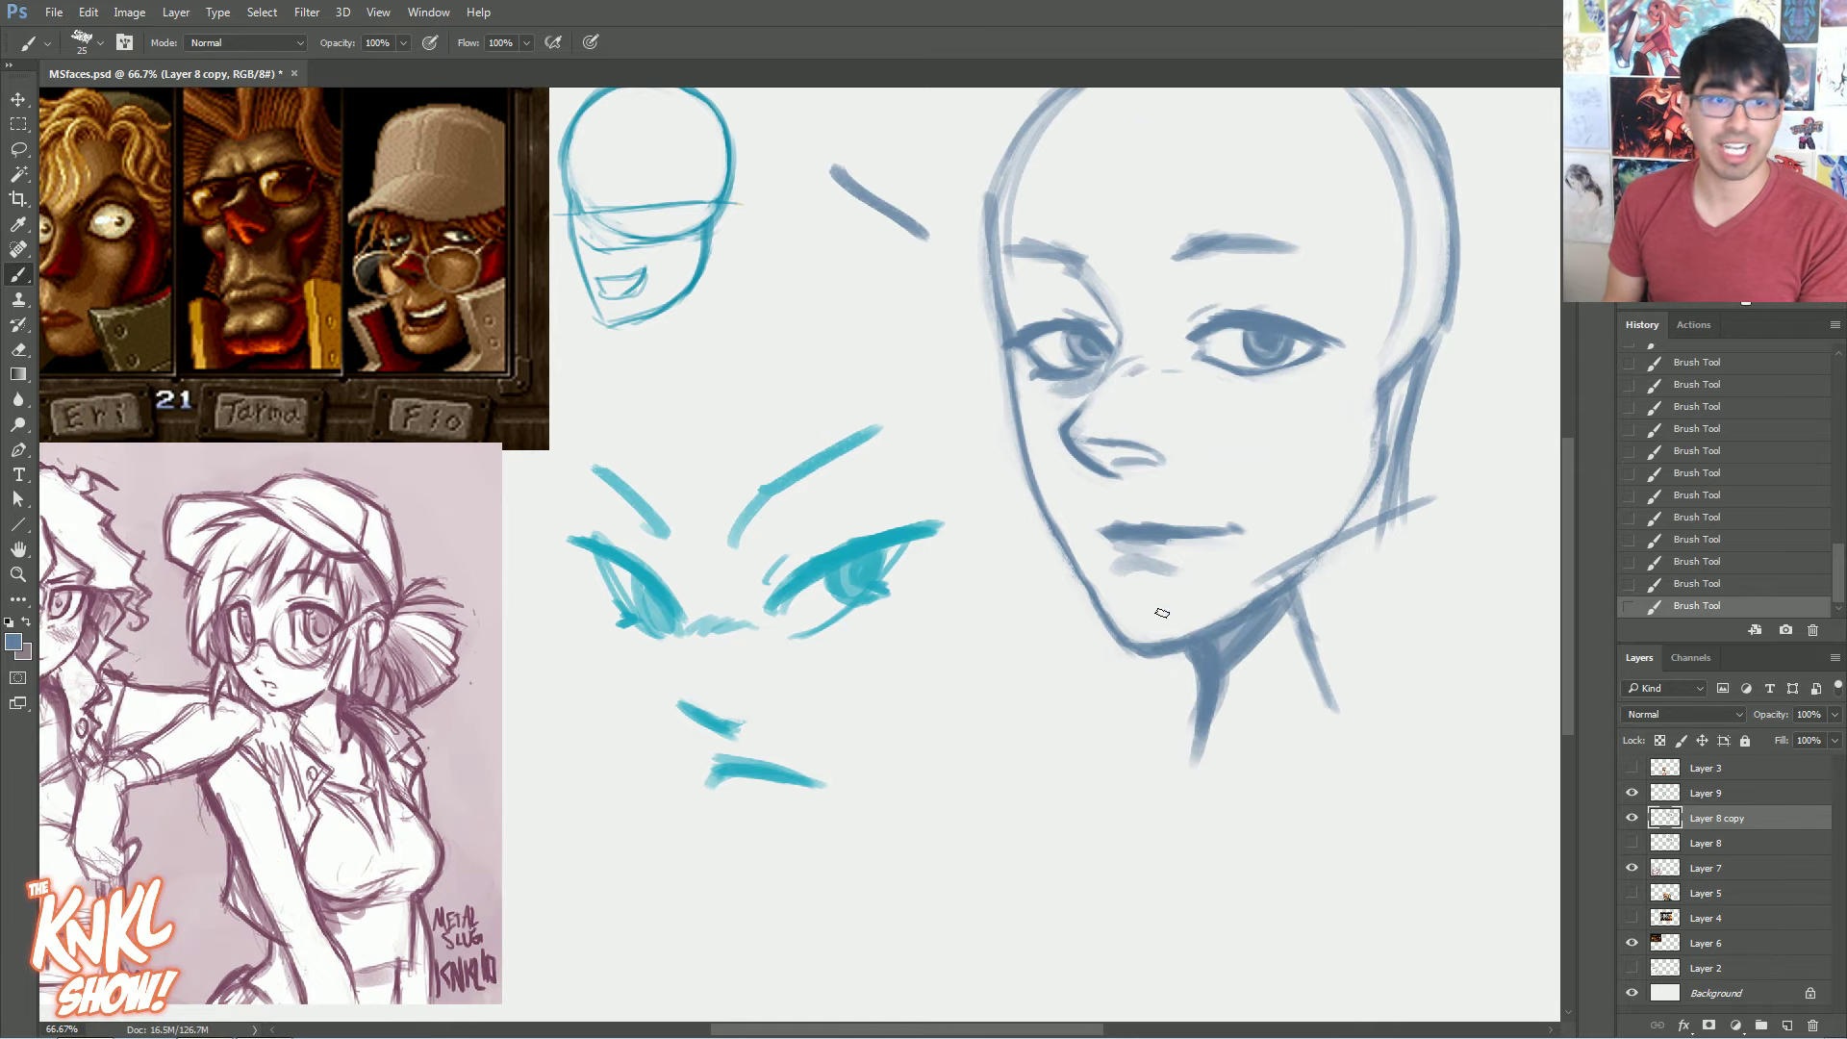
# Sketch an open, pointed jacket collar around both sides of the neck
pyautogui.moveTo(1068, 539); pyautogui.dragTo(953, 614)
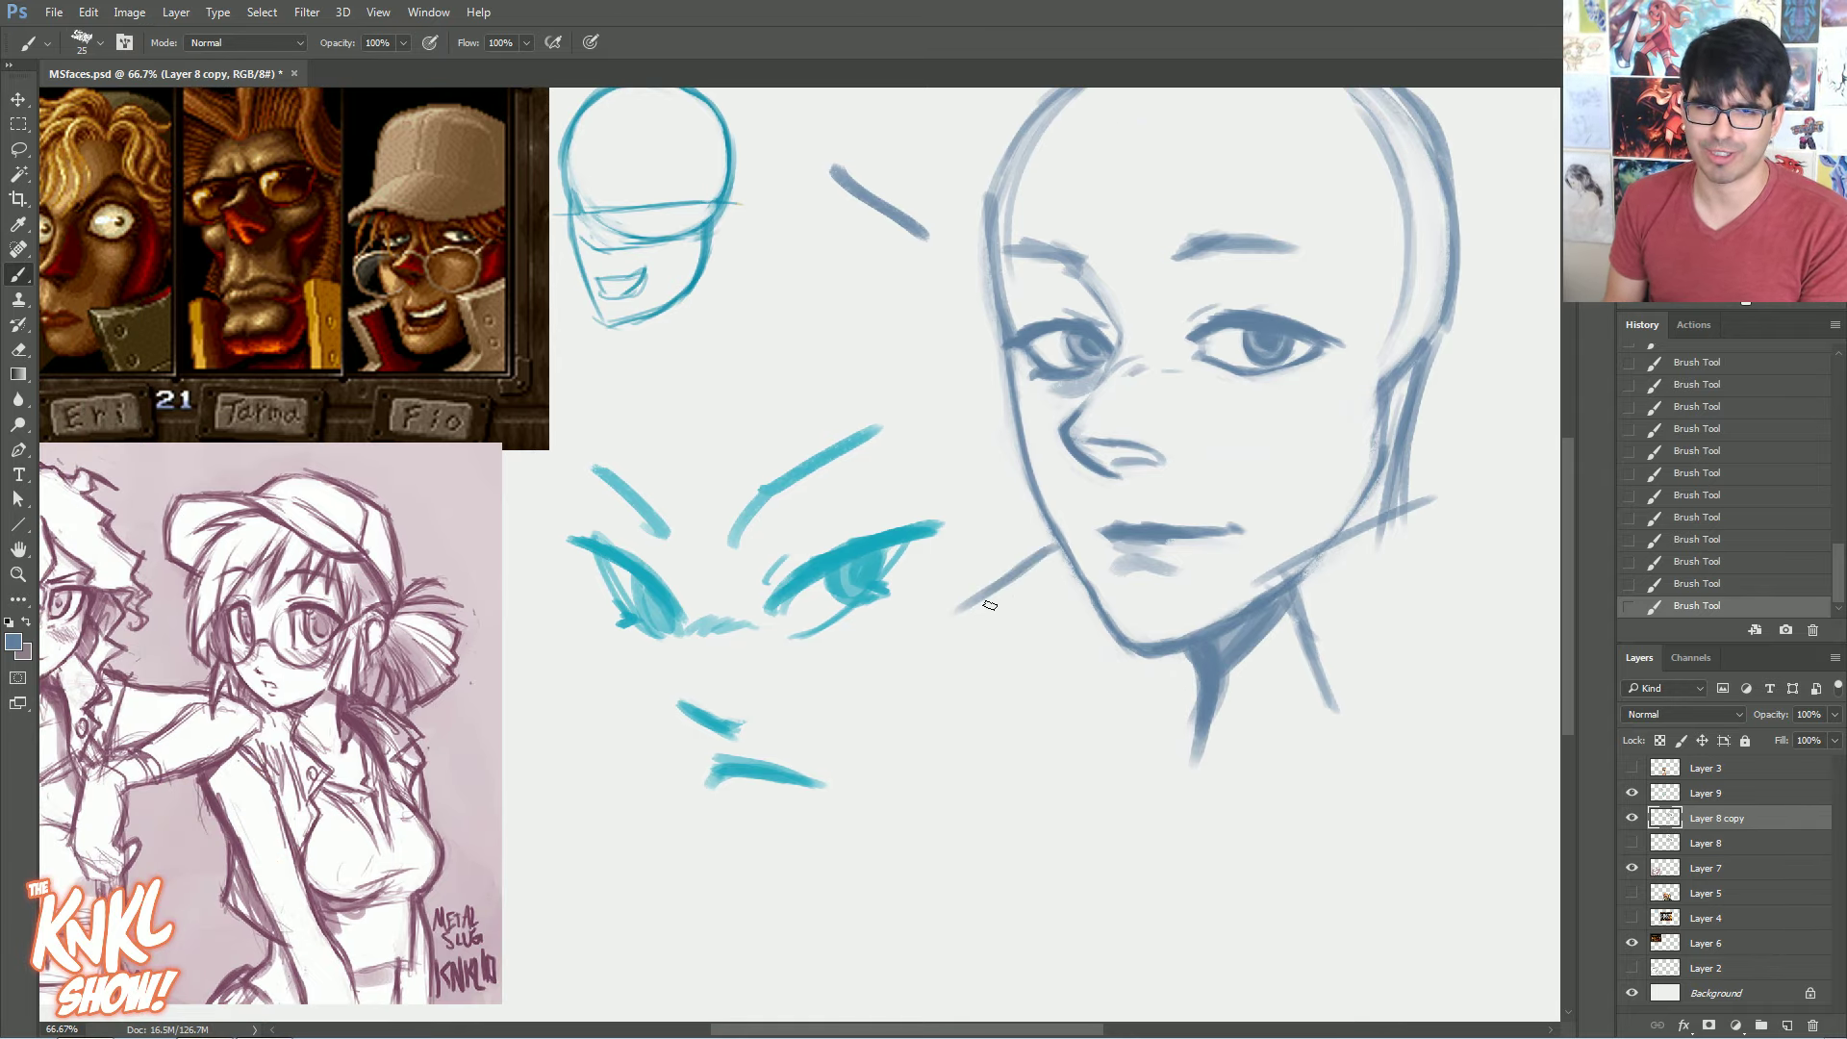
pyautogui.moveTo(1040, 558)
pyautogui.mouseDown()
pyautogui.moveTo(981, 709)
pyautogui.moveTo(1039, 750)
pyautogui.moveTo(991, 693)
pyautogui.moveTo(1049, 737)
pyautogui.moveTo(991, 793)
pyautogui.mouseUp()
pyautogui.moveTo(1353, 697)
pyautogui.mouseDown()
pyautogui.moveTo(1283, 825)
pyautogui.moveTo(1303, 876)
pyautogui.mouseUp()
pyautogui.moveTo(1294, 770); pyautogui.dragTo(1088, 925)
pyautogui.moveTo(1323, 849); pyautogui.dragTo(1025, 981)
pyautogui.moveTo(1145, 740)
pyautogui.mouseDown()
pyautogui.moveTo(1039, 934)
pyautogui.moveTo(1159, 782)
pyautogui.mouseUp()
pyautogui.moveTo(1310, 808); pyautogui.dragTo(988, 964)
pyautogui.moveTo(986, 962); pyautogui.dragTo(1159, 739)
pyautogui.moveTo(993, 907); pyautogui.dragTo(1189, 704)
# Thicken the near collar flap's edges with a larger brush
pyautogui.press(']')
pyautogui.press(']')
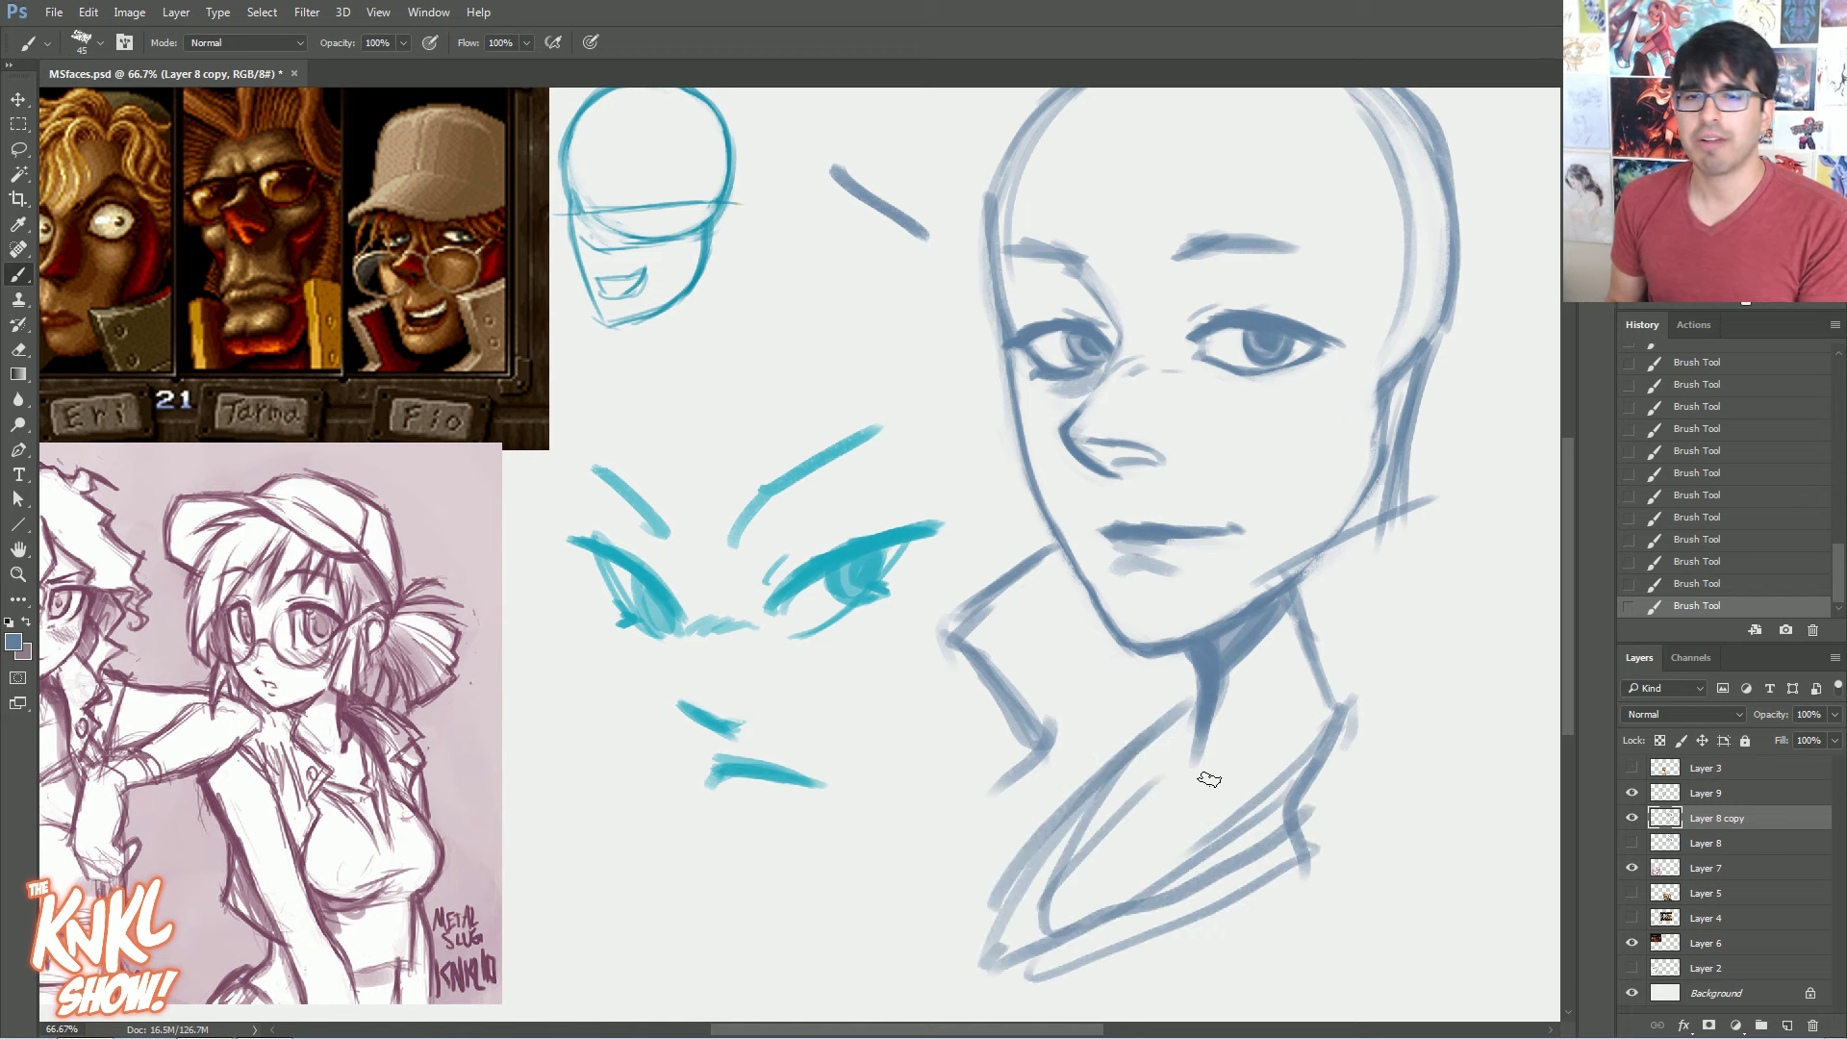
pyautogui.press(']')
pyautogui.moveTo(1051, 919)
pyautogui.mouseDown()
pyautogui.moveTo(1232, 827)
pyautogui.moveTo(1092, 914)
pyautogui.moveTo(1043, 904)
pyautogui.mouseUp()
pyautogui.moveTo(1275, 784); pyautogui.dragTo(1200, 826)
# Sketch the far shoulder beside the collar and start the near shoulder line, adjusting the brush size
pyautogui.press('[')
pyautogui.press('[')
pyautogui.moveTo(1022, 946)
pyautogui.mouseDown()
pyautogui.moveTo(1070, 818)
pyautogui.moveTo(978, 835)
pyautogui.moveTo(957, 905)
pyautogui.mouseUp()
pyautogui.press('[')
pyautogui.press('[')
pyautogui.moveTo(962, 900)
pyautogui.mouseDown()
pyautogui.moveTo(1008, 732)
pyautogui.moveTo(959, 890)
pyautogui.mouseUp()
pyautogui.moveTo(958, 839)
pyautogui.mouseDown()
pyautogui.moveTo(953, 729)
pyautogui.moveTo(997, 702)
pyautogui.mouseUp()
pyautogui.press(']')
pyautogui.press(']')
pyautogui.moveTo(1355, 748); pyautogui.dragTo(1433, 646)
pyautogui.hscroll(3, 1509, 546)
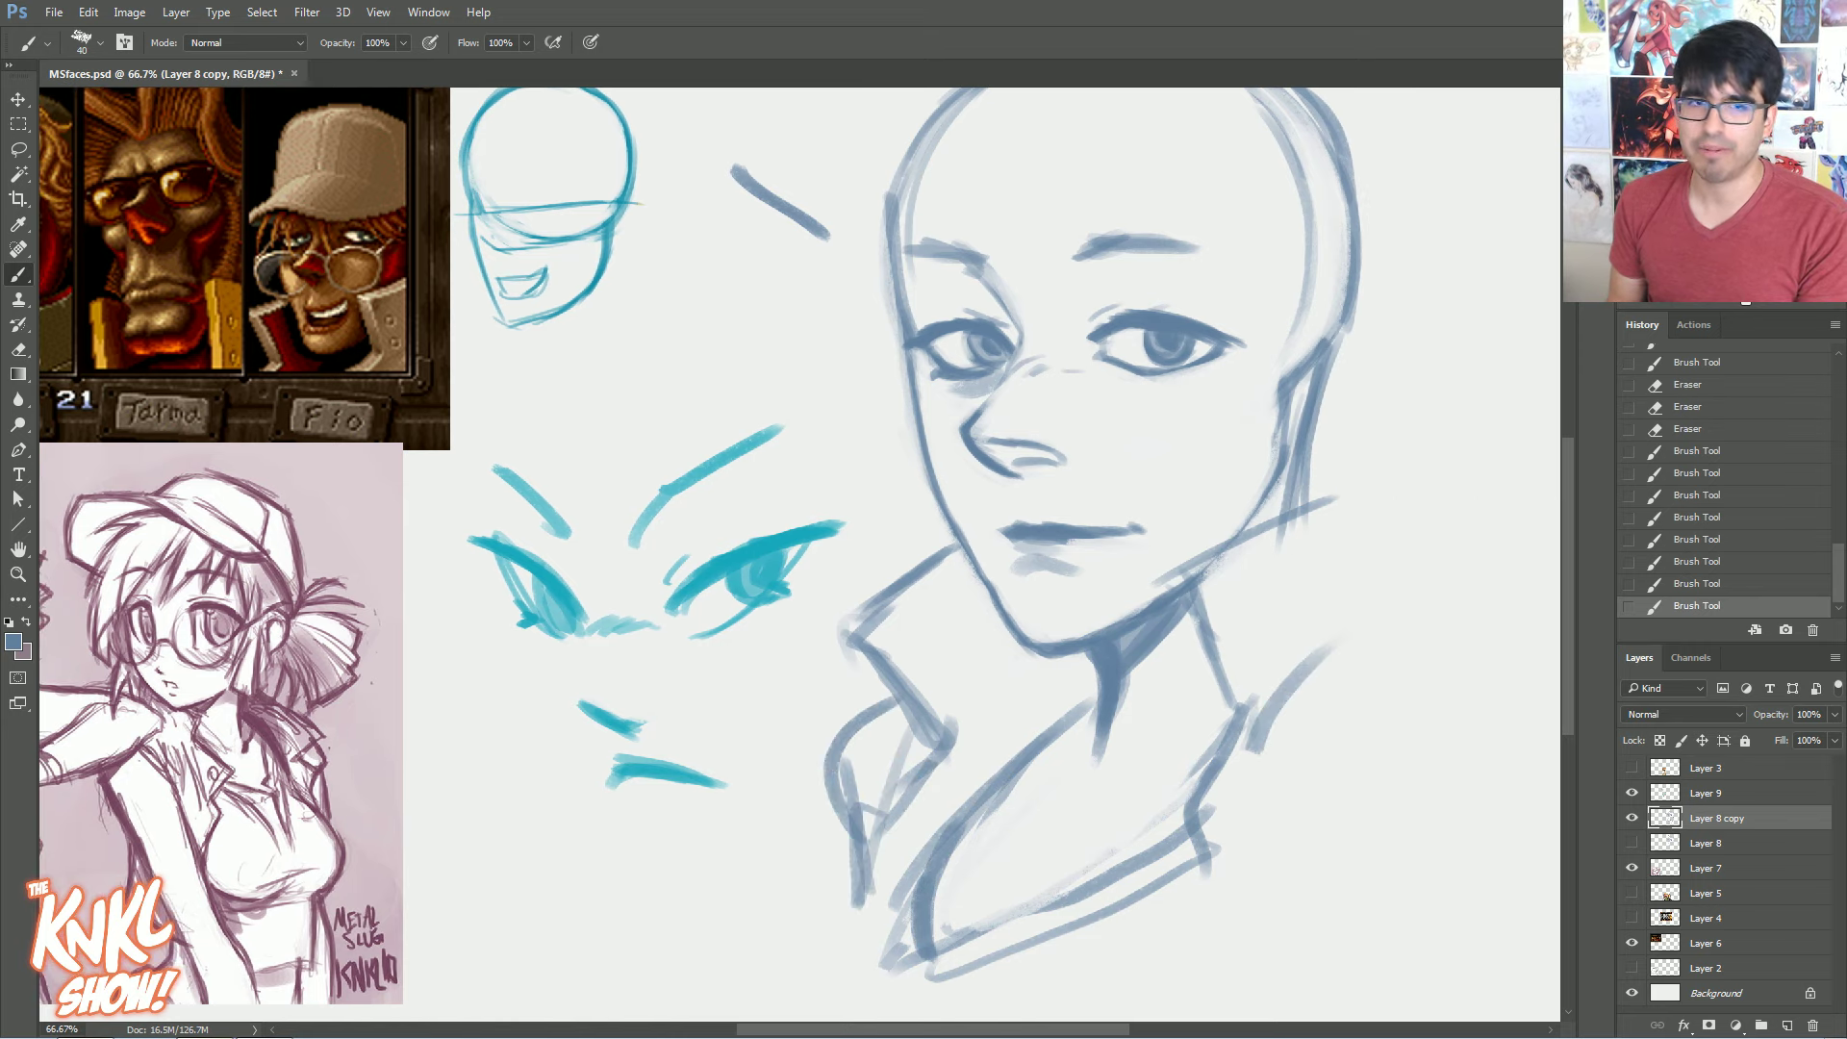
# Draw the raised near side of the collar behind the neck and extend the near shoulder line beneath it
pyautogui.moveTo(1236, 555); pyautogui.dragTo(1381, 473)
pyautogui.moveTo(1390, 469)
pyautogui.mouseDown()
pyautogui.moveTo(1443, 510)
pyautogui.moveTo(1448, 616)
pyautogui.mouseUp()
pyautogui.moveTo(1285, 685); pyautogui.dragTo(1451, 606)
pyautogui.moveTo(1272, 676); pyautogui.dragTo(1468, 683)
pyautogui.moveTo(1434, 624); pyautogui.dragTo(1515, 694)
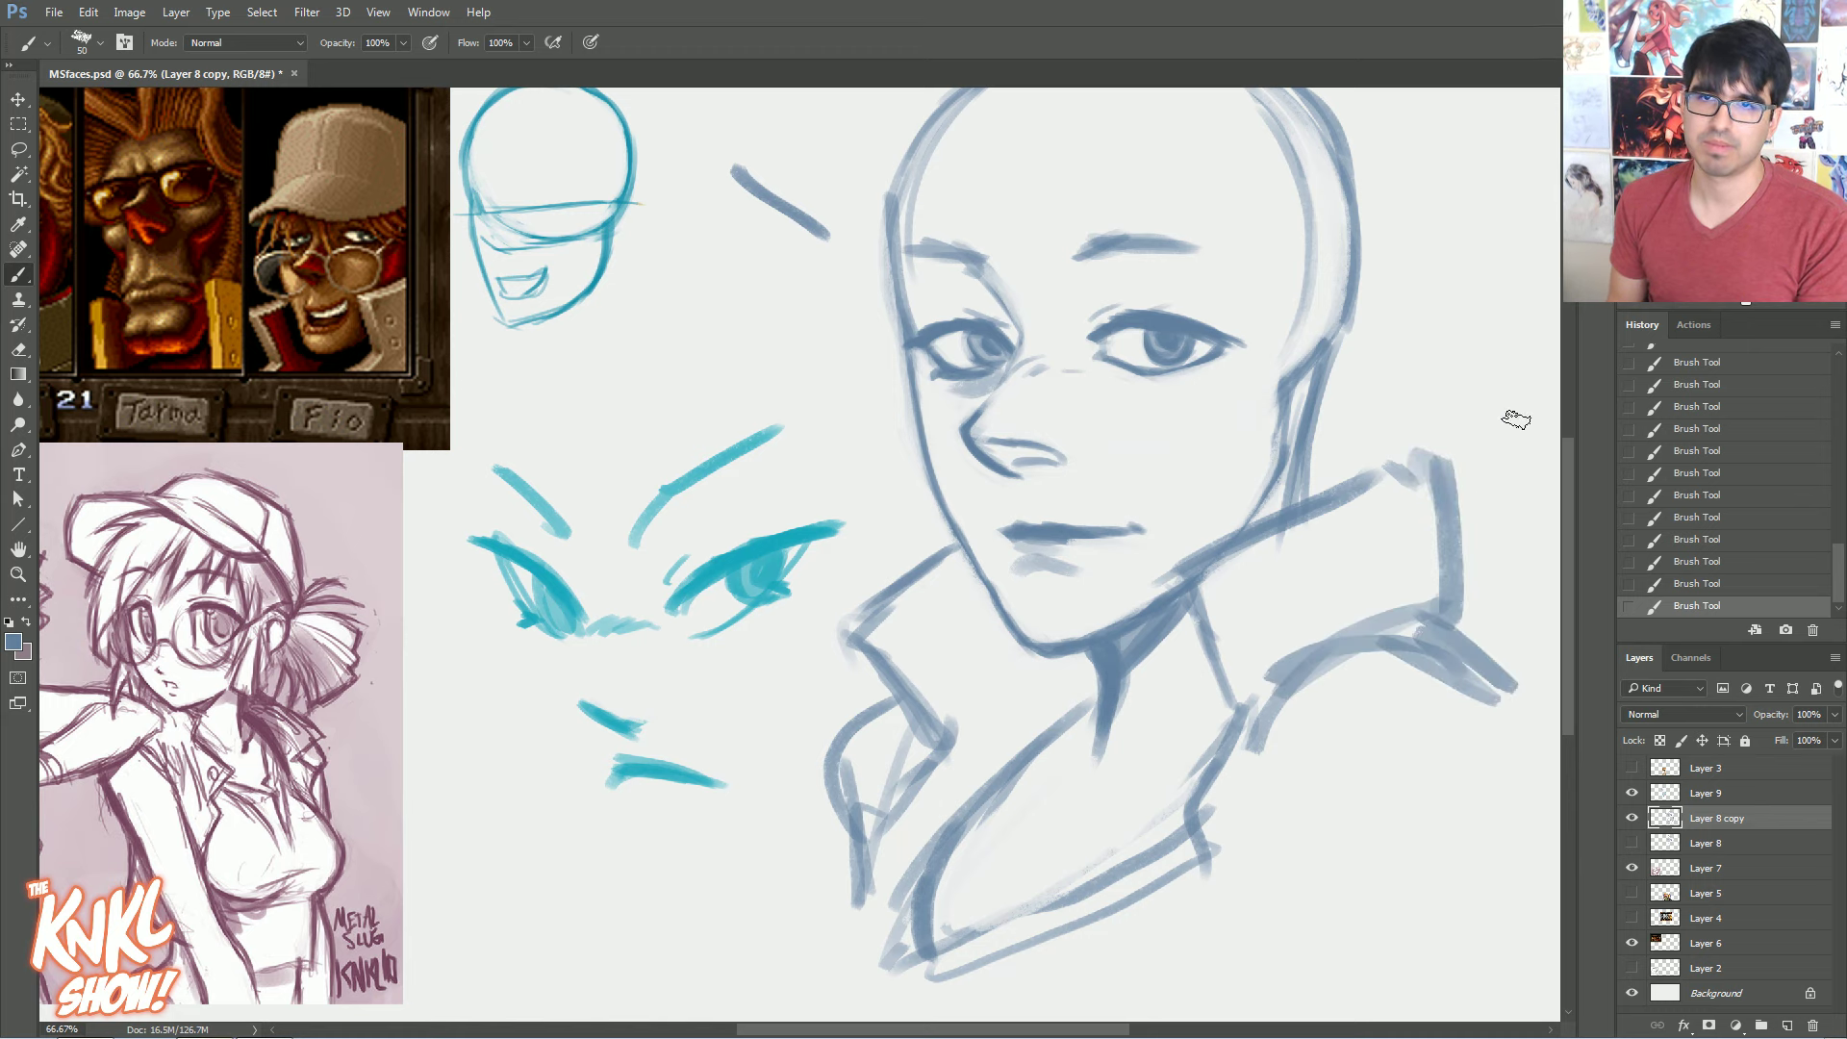
pyautogui.moveTo(1437, 274); pyautogui.dragTo(1509, 454)
# Draw the near ear's outline behind the jaw with a size-25 brush and erase the rough lines inside it
pyautogui.press('[')
pyautogui.press('[')
pyautogui.scroll(-1, 1509, 453)
pyautogui.hscroll(4, 1509, 452)
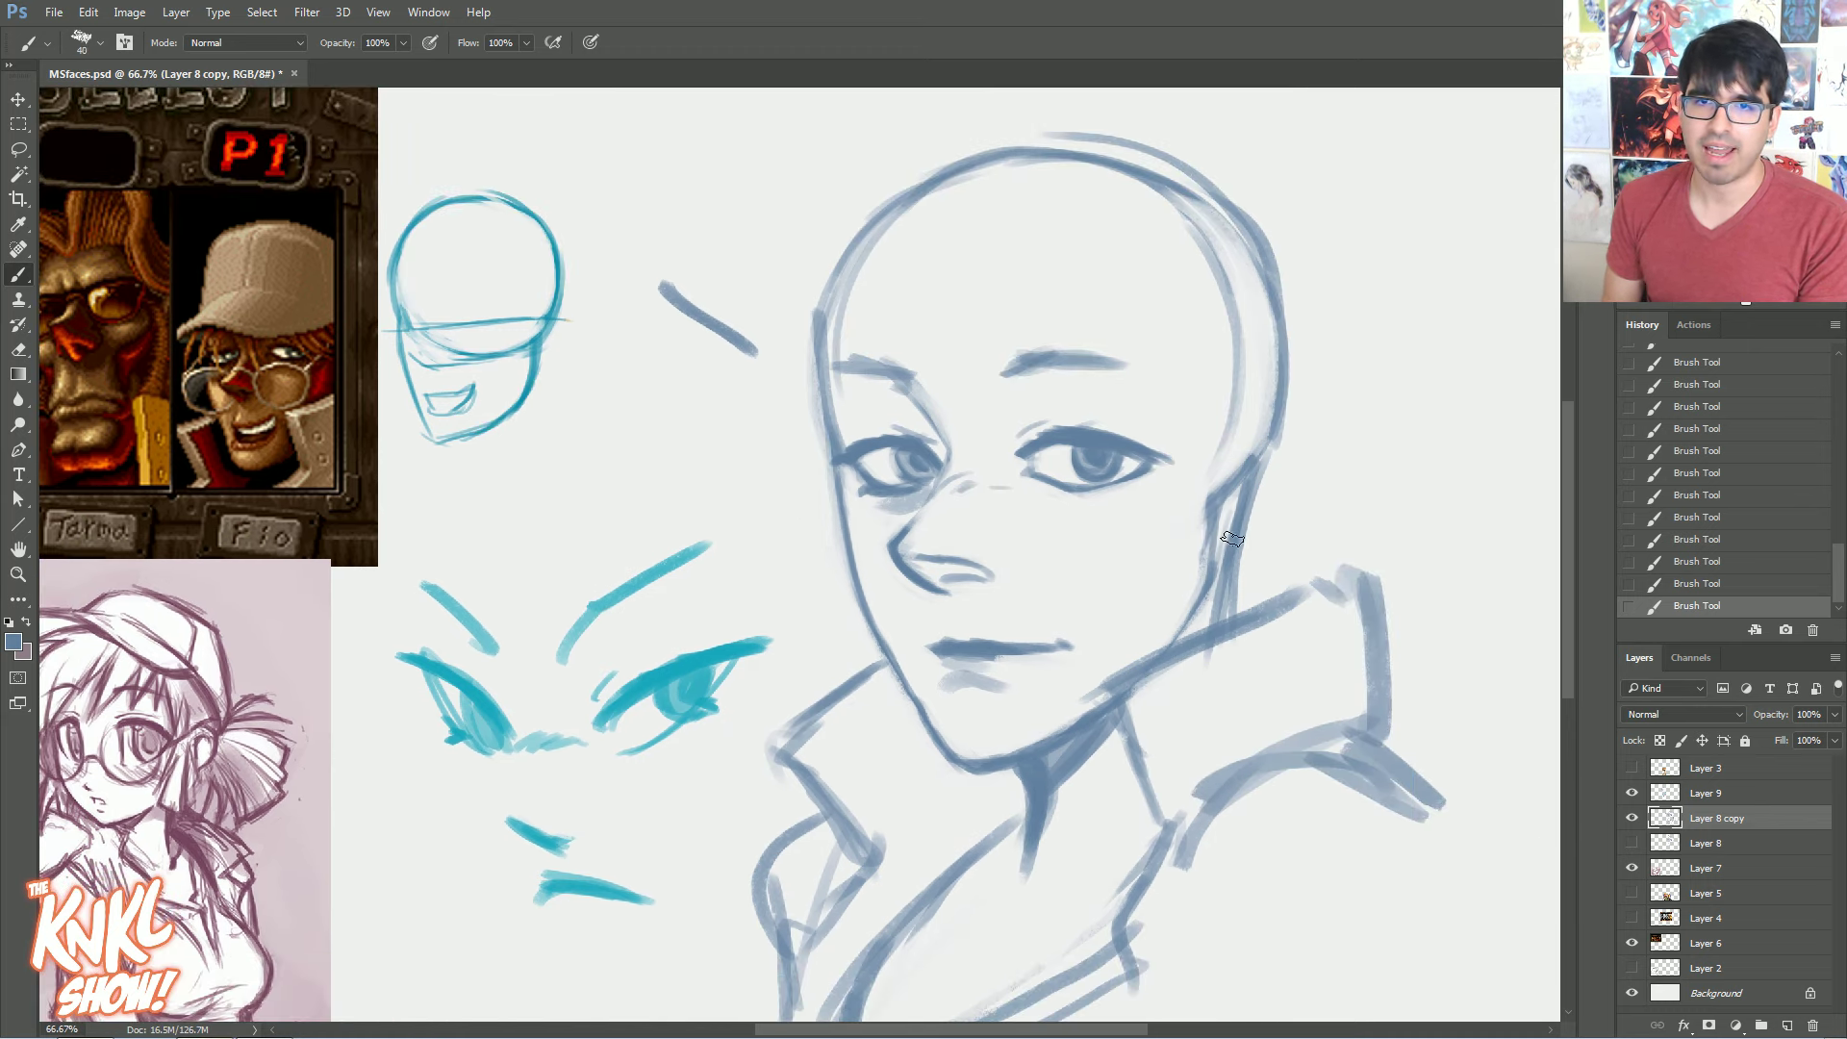
pyautogui.press('[')
pyautogui.moveTo(1232, 544)
pyautogui.mouseDown()
pyautogui.moveTo(1279, 510)
pyautogui.moveTo(1294, 424)
pyautogui.moveTo(1241, 399)
pyautogui.moveTo(1260, 398)
pyautogui.moveTo(1258, 519)
pyautogui.moveTo(1241, 500)
pyautogui.moveTo(1270, 447)
pyautogui.moveTo(1270, 496)
pyautogui.mouseUp()
pyautogui.moveTo(1210, 568); pyautogui.dragTo(1202, 587)
pyautogui.moveTo(1222, 556)
pyautogui.mouseDown()
pyautogui.moveTo(1257, 535)
pyautogui.moveTo(1306, 443)
pyautogui.moveTo(1299, 416)
pyautogui.mouseUp()
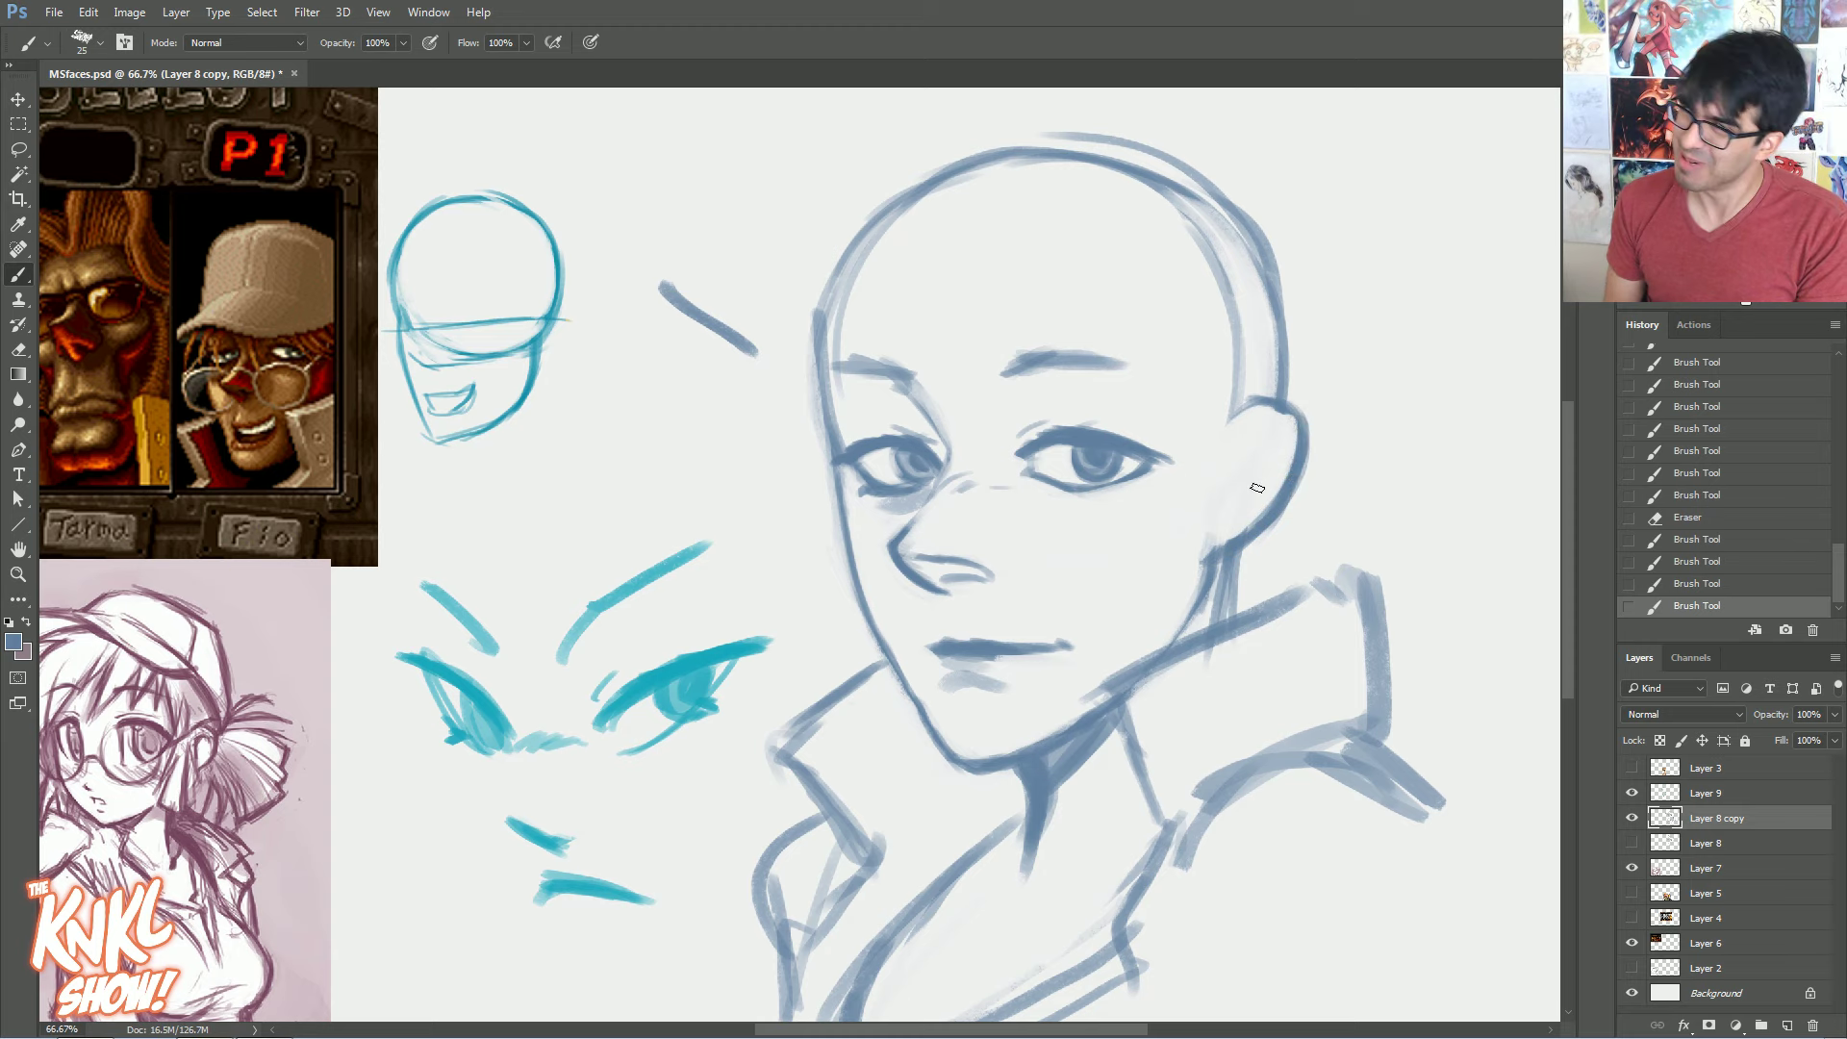
pyautogui.moveTo(1226, 488); pyautogui.dragTo(1209, 516)
pyautogui.moveTo(1212, 510); pyautogui.dragTo(1148, 617)
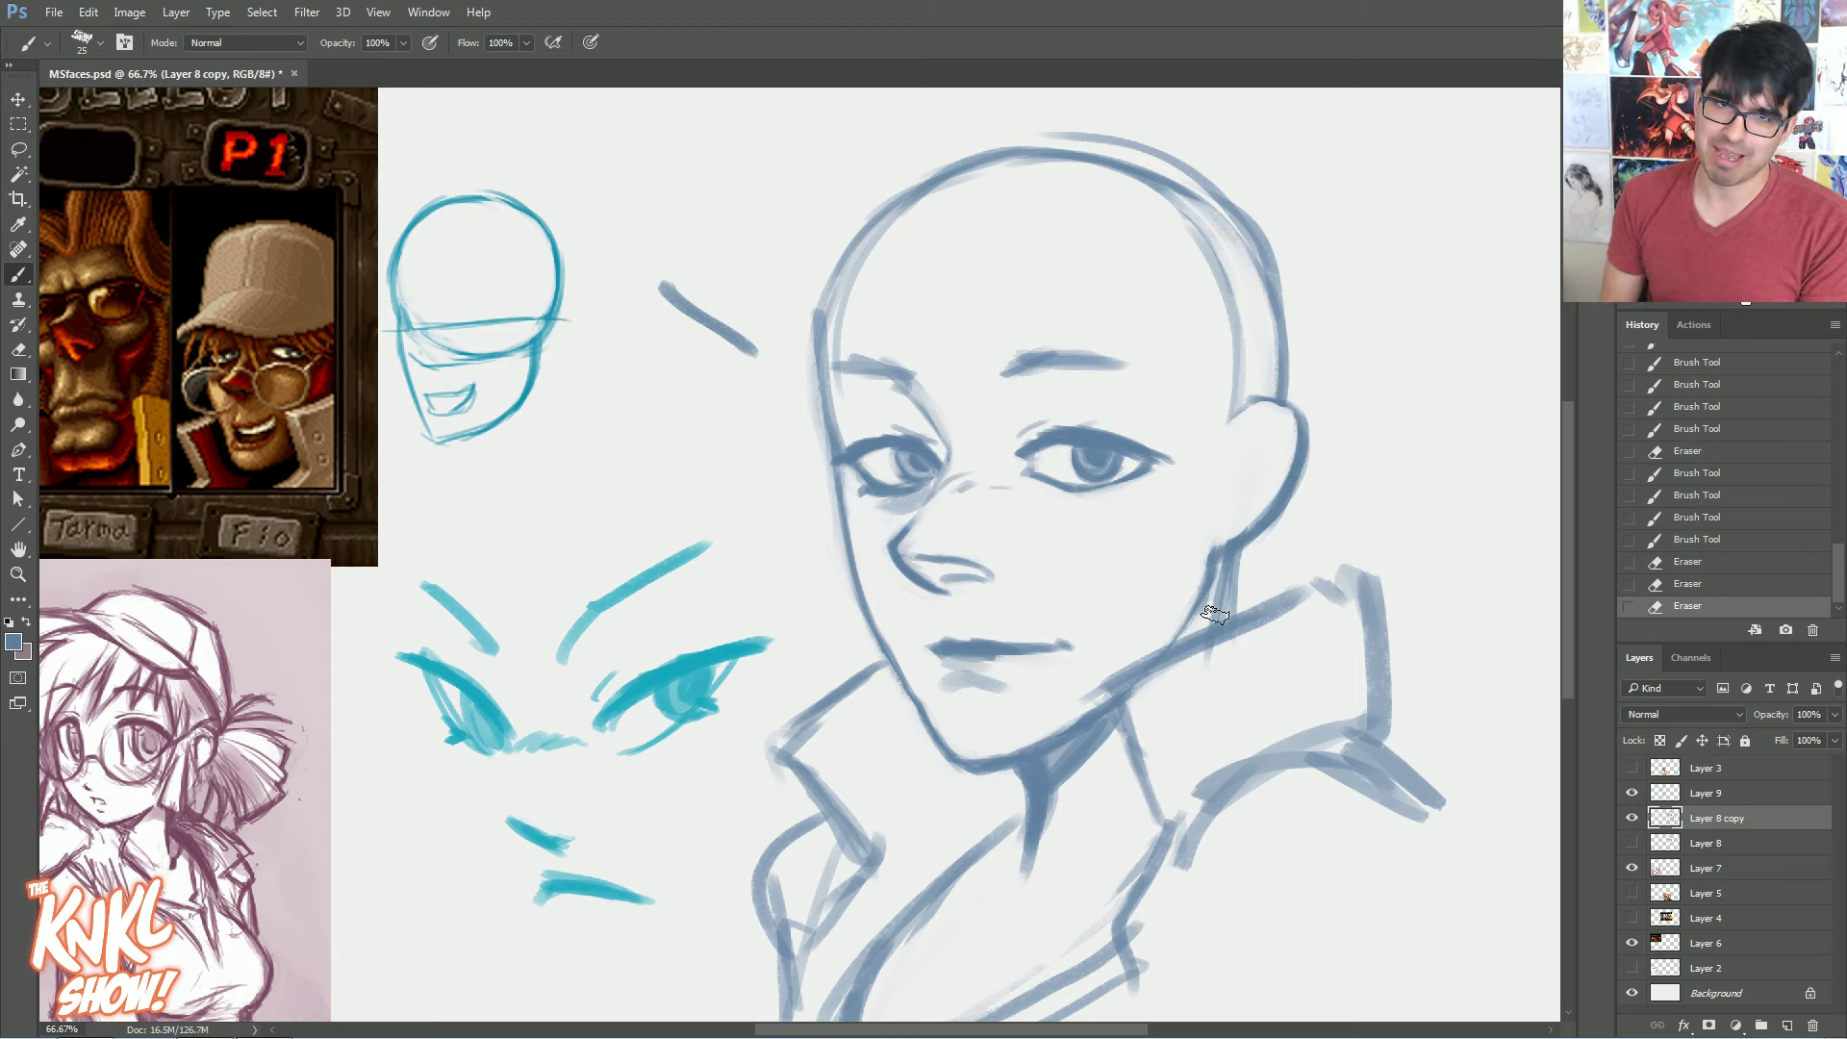
# Erase stray sketch marks along the far side of the face and around the far eyebrow
pyautogui.moveTo(815, 450); pyautogui.dragTo(816, 501)
pyautogui.moveTo(816, 374); pyautogui.dragTo(817, 427)
pyautogui.moveTo(792, 295); pyautogui.dragTo(810, 356)
pyautogui.moveTo(847, 423)
pyautogui.mouseDown()
pyautogui.moveTo(855, 399)
pyautogui.moveTo(941, 407)
pyautogui.mouseUp()
pyautogui.moveTo(920, 377)
pyautogui.mouseDown()
pyautogui.moveTo(942, 404)
pyautogui.moveTo(904, 358)
pyautogui.mouseUp()
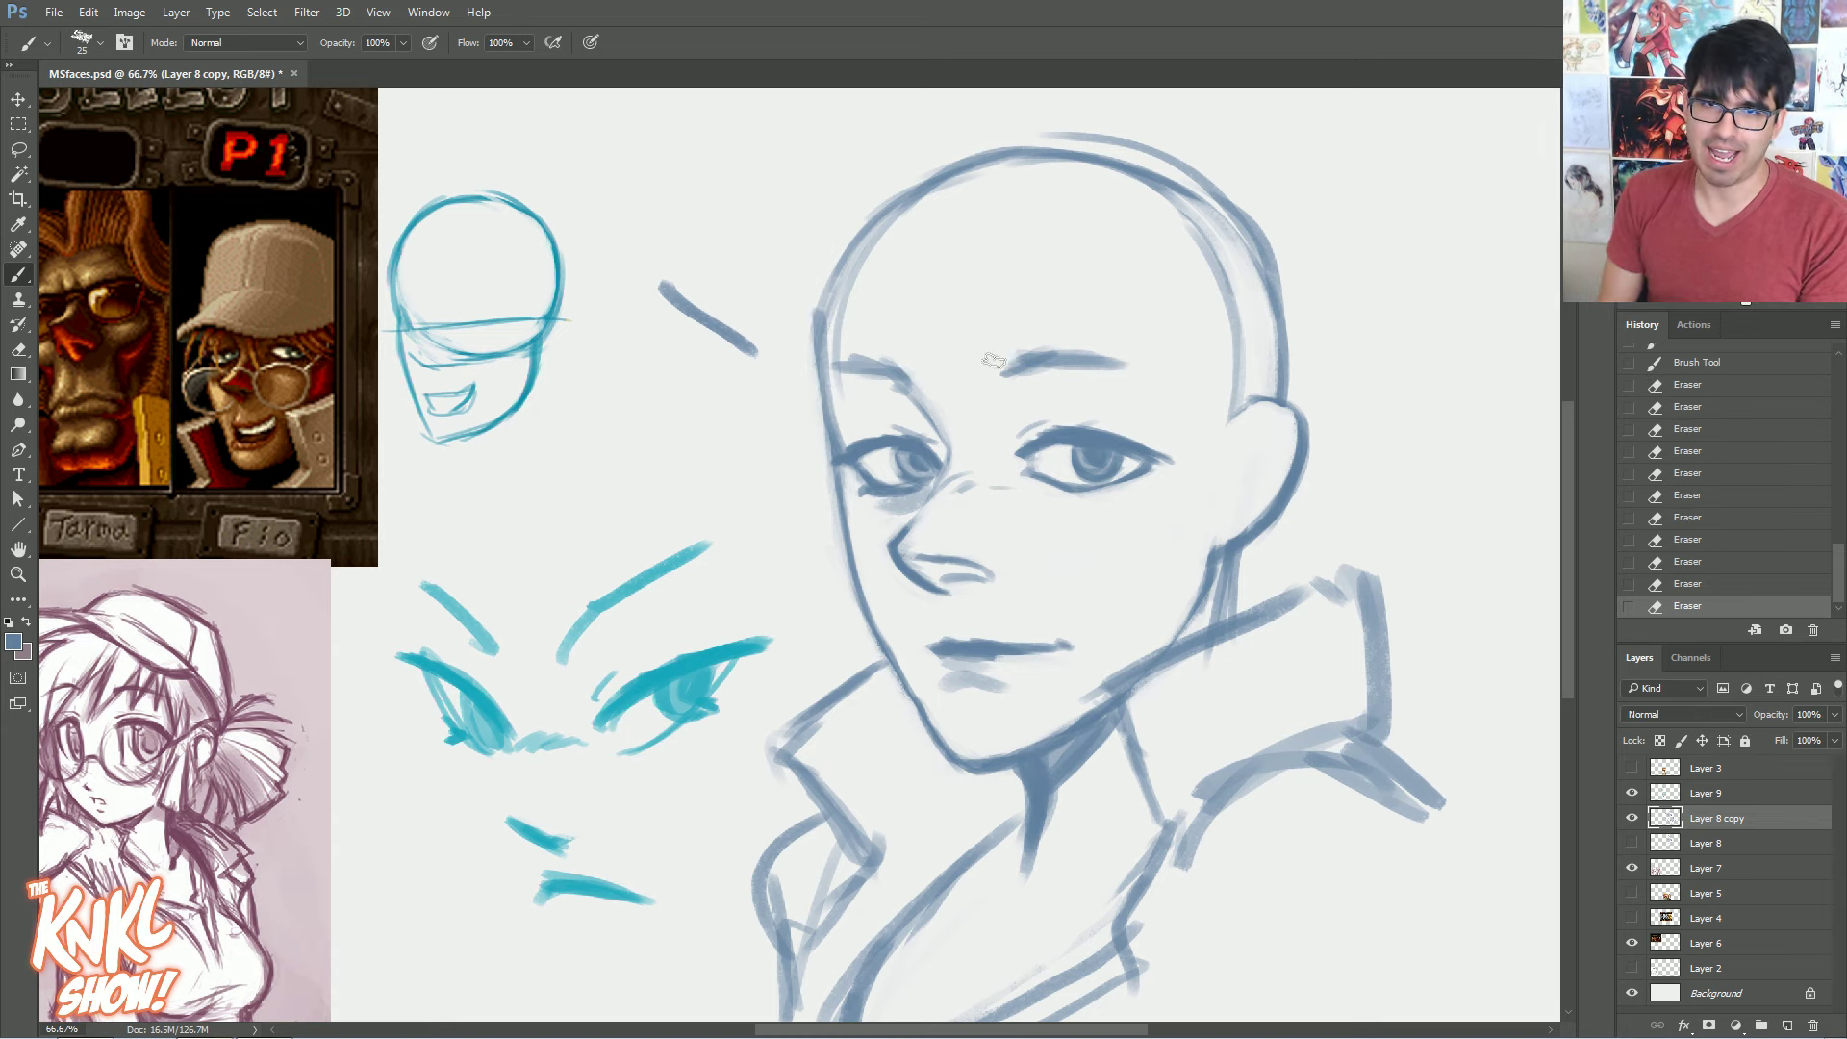
# Reshape the near eyebrow into a cleaner tapered stroke with a size-30 brush, and trim the marks by the far brow
pyautogui.press(']')
pyautogui.moveTo(1023, 352)
pyautogui.mouseDown()
pyautogui.moveTo(997, 376)
pyautogui.moveTo(1082, 360)
pyautogui.mouseUp()
pyautogui.moveTo(1062, 364); pyautogui.dragTo(1136, 366)
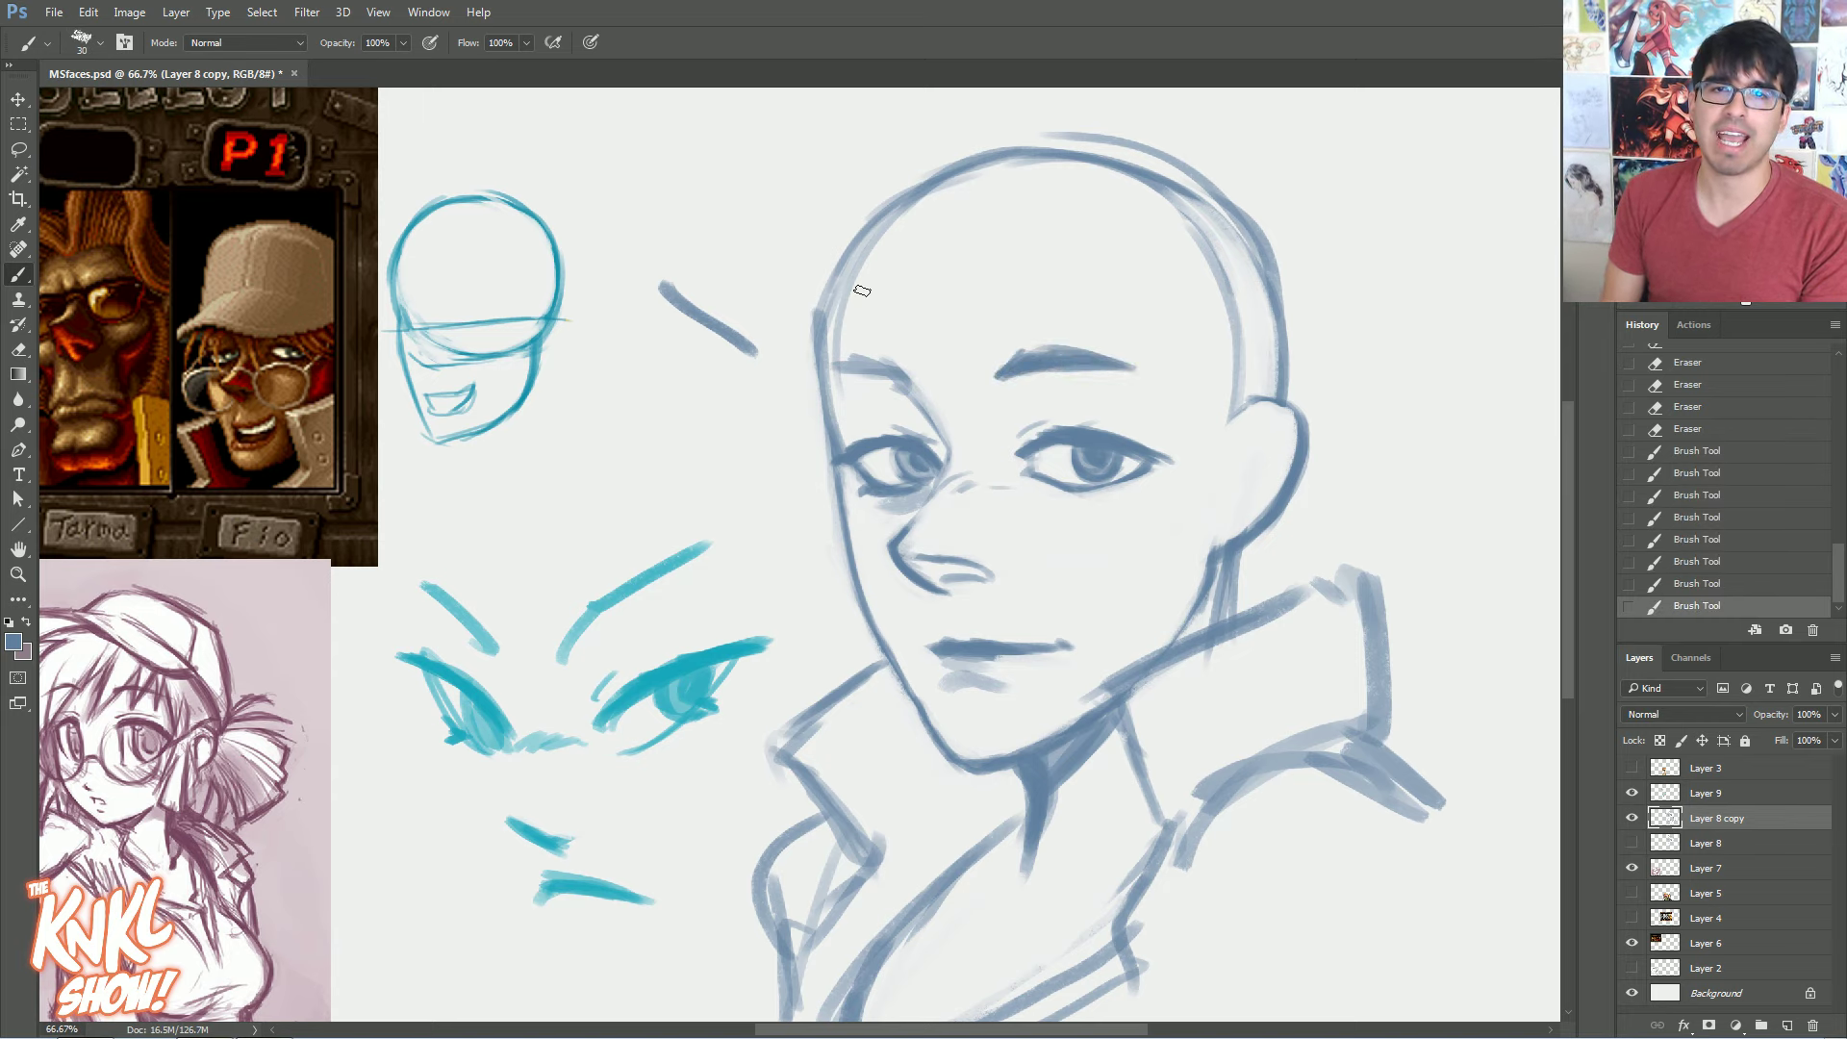
pyautogui.moveTo(1026, 346); pyautogui.dragTo(1166, 367)
pyautogui.moveTo(907, 358); pyautogui.dragTo(935, 410)
pyautogui.moveTo(883, 341); pyautogui.dragTo(935, 399)
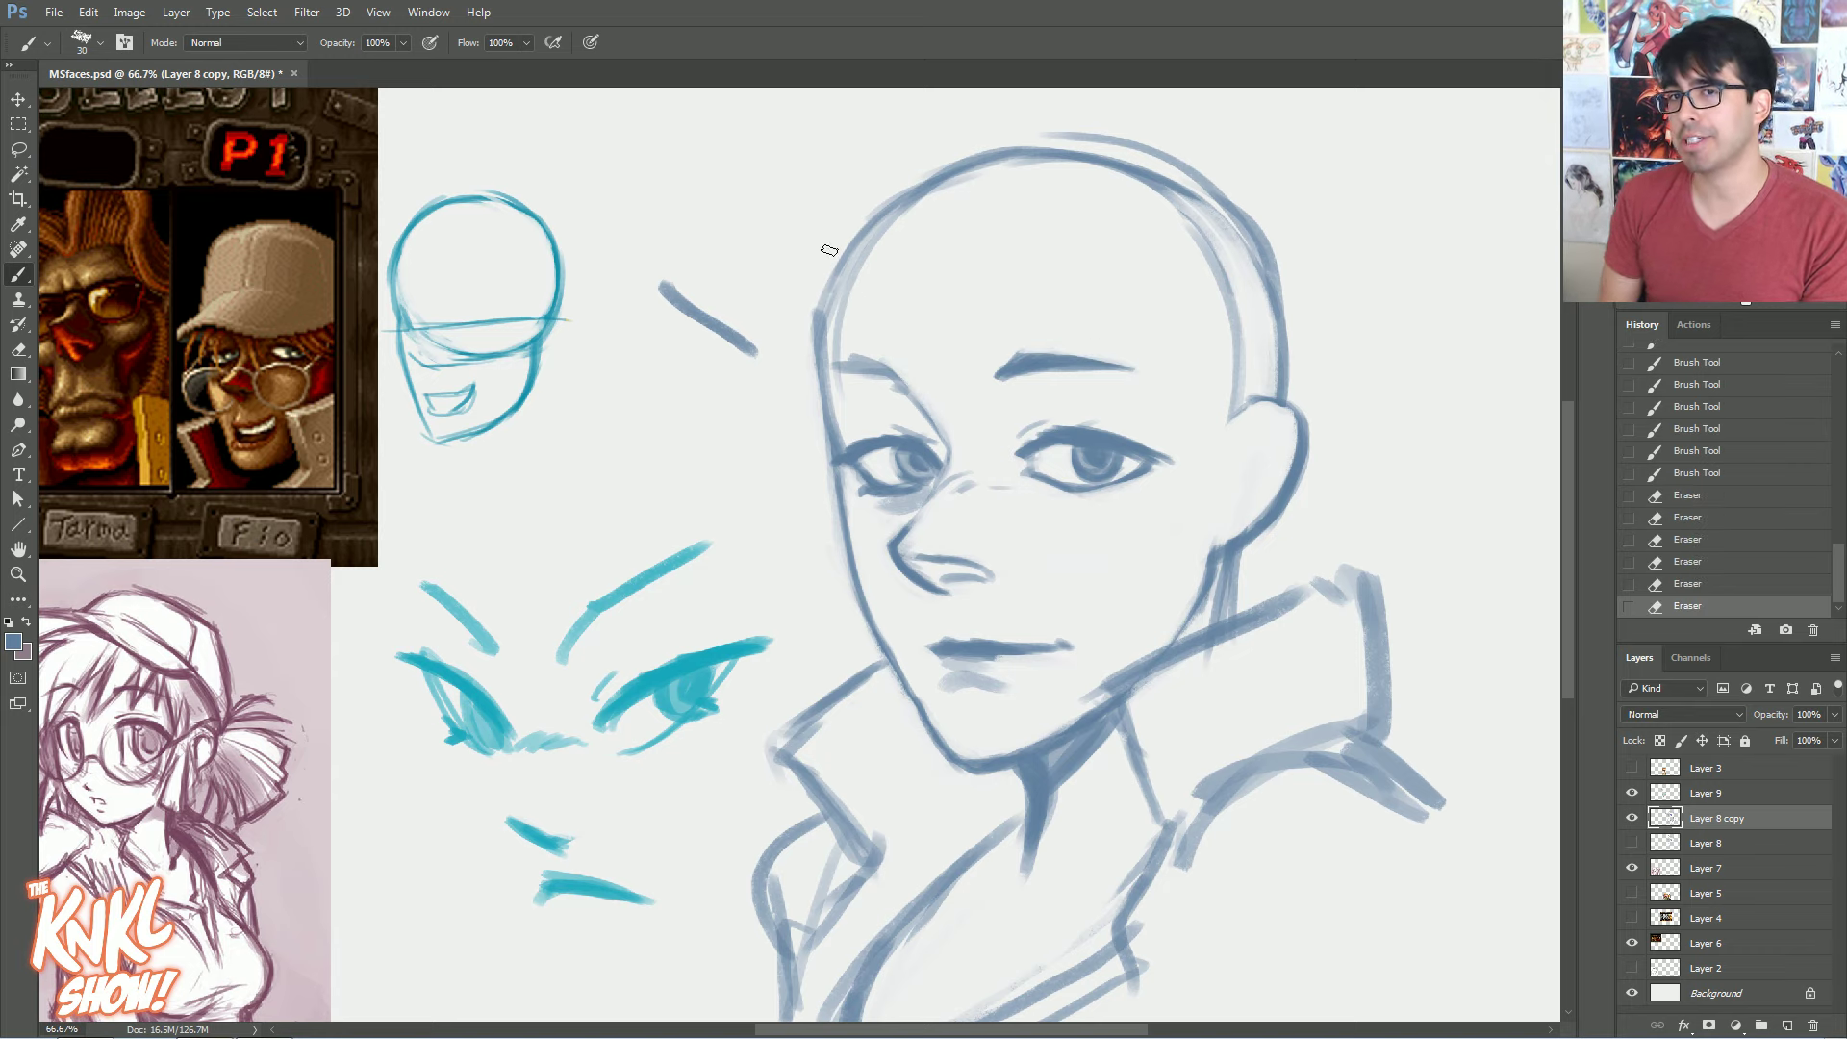
pyautogui.moveTo(1145, 366); pyautogui.dragTo(1005, 369)
# Clean up the nose bridge and redraw the contour from the far brow to the eye's inner corner
pyautogui.moveTo(965, 445); pyautogui.dragTo(964, 467)
pyautogui.moveTo(952, 452); pyautogui.dragTo(968, 462)
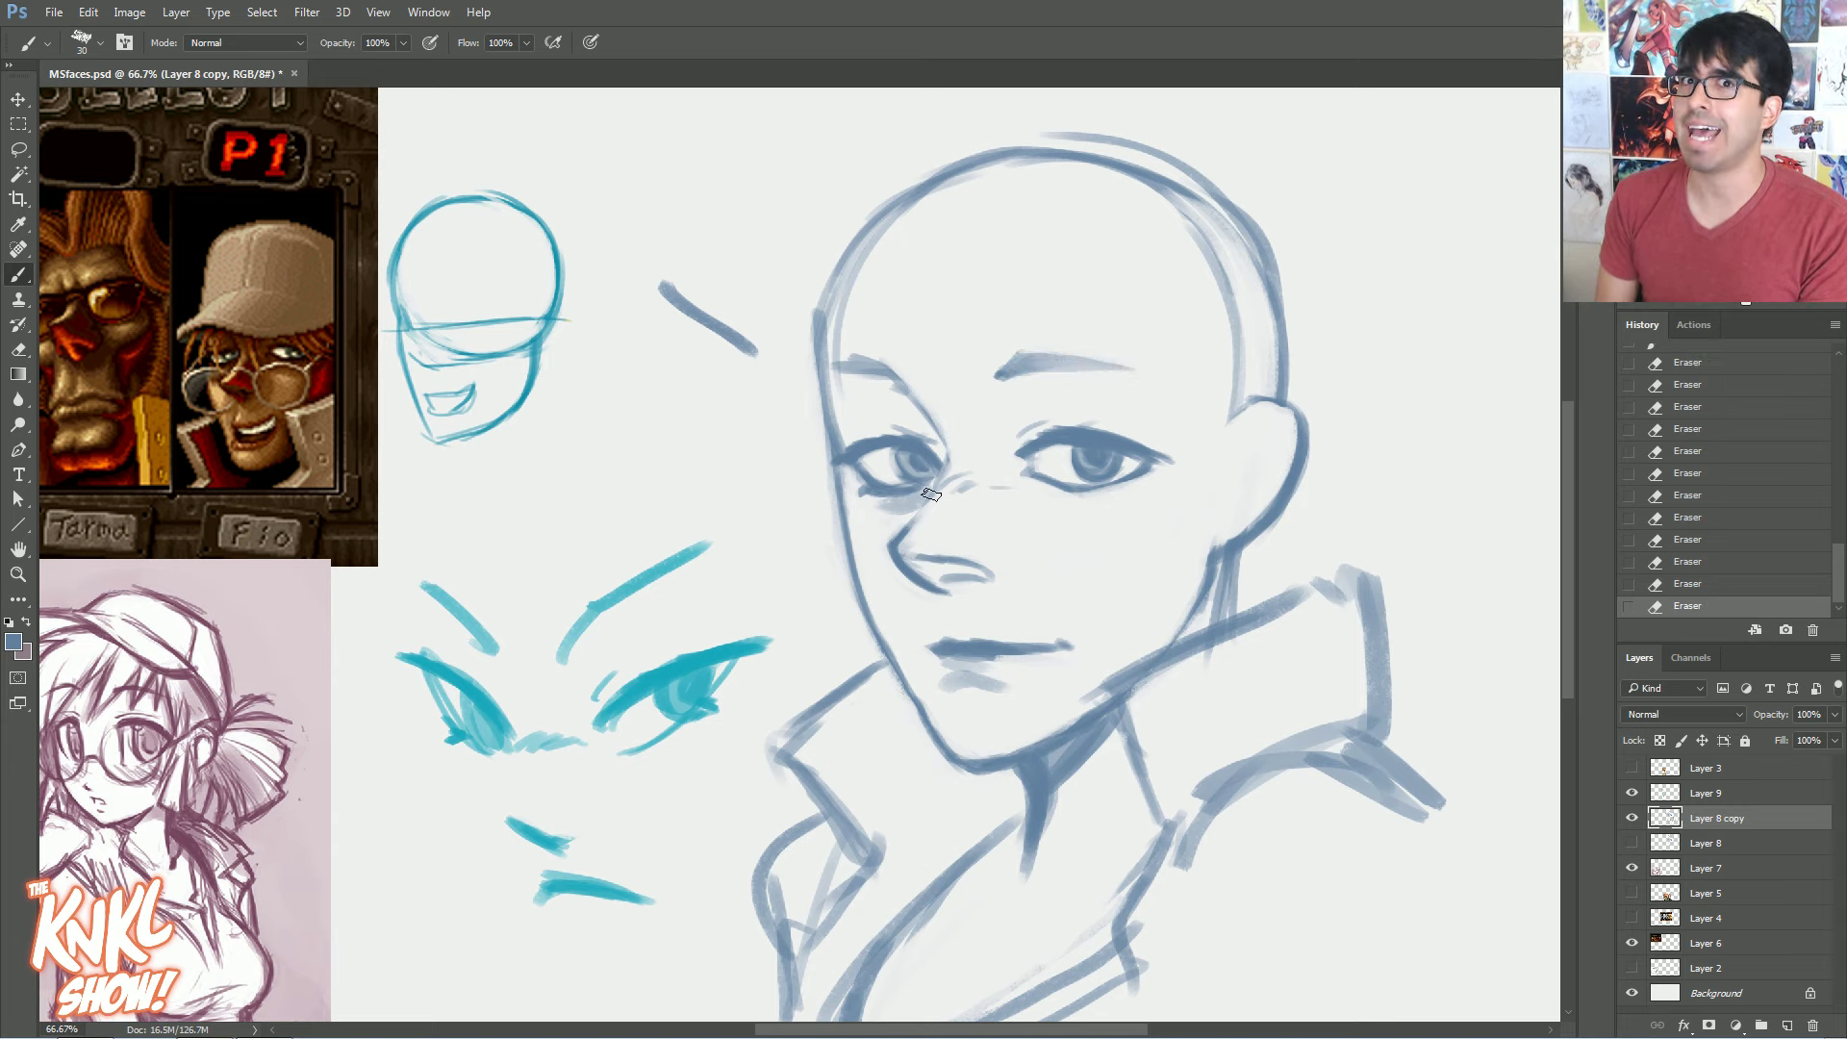
pyautogui.moveTo(952, 474); pyautogui.dragTo(922, 400)
pyautogui.moveTo(946, 458); pyautogui.dragTo(928, 416)
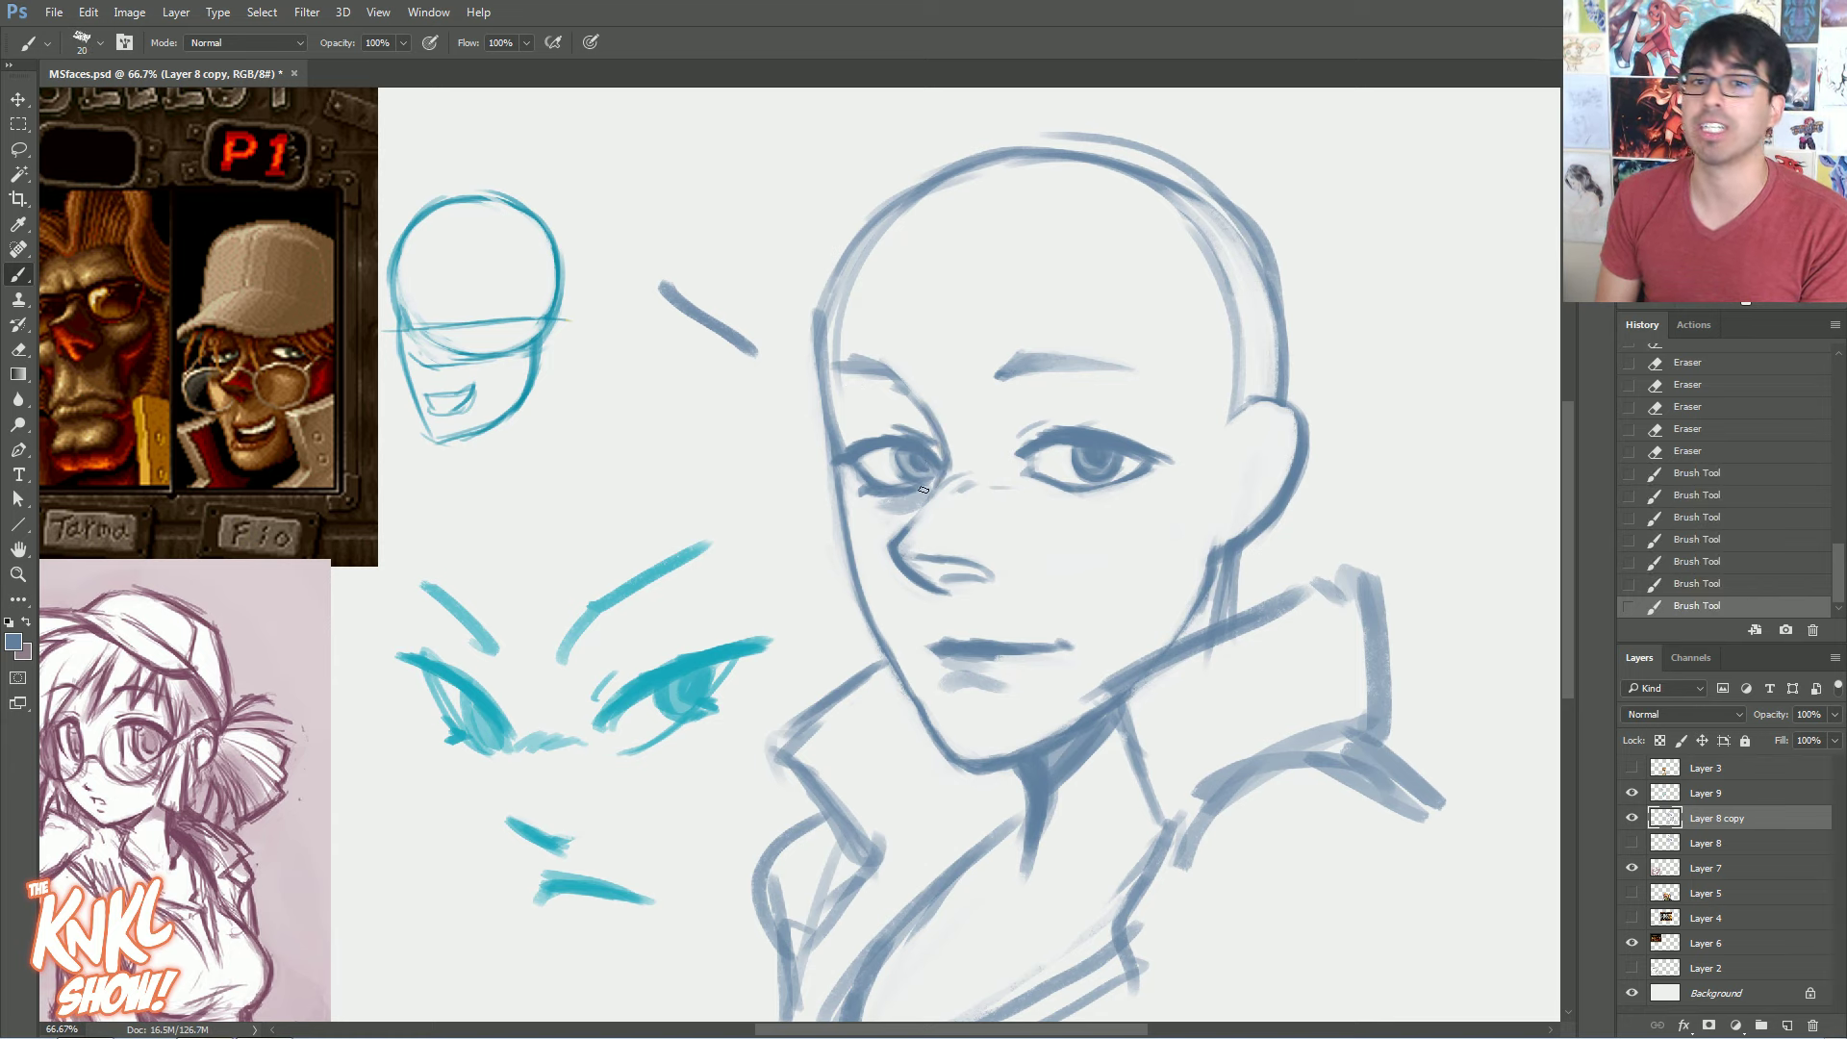
# Refine the mouth line and taper its near corner
pyautogui.moveTo(971, 664); pyautogui.dragTo(1020, 664)
pyautogui.moveTo(991, 664)
pyautogui.mouseDown()
pyautogui.moveTo(1058, 665)
pyautogui.moveTo(1053, 643)
pyautogui.mouseUp()
pyautogui.moveTo(1026, 637); pyautogui.dragTo(1057, 643)
pyautogui.moveTo(1037, 637); pyautogui.dragTo(1020, 637)
pyautogui.moveTo(1022, 637); pyautogui.dragTo(1051, 642)
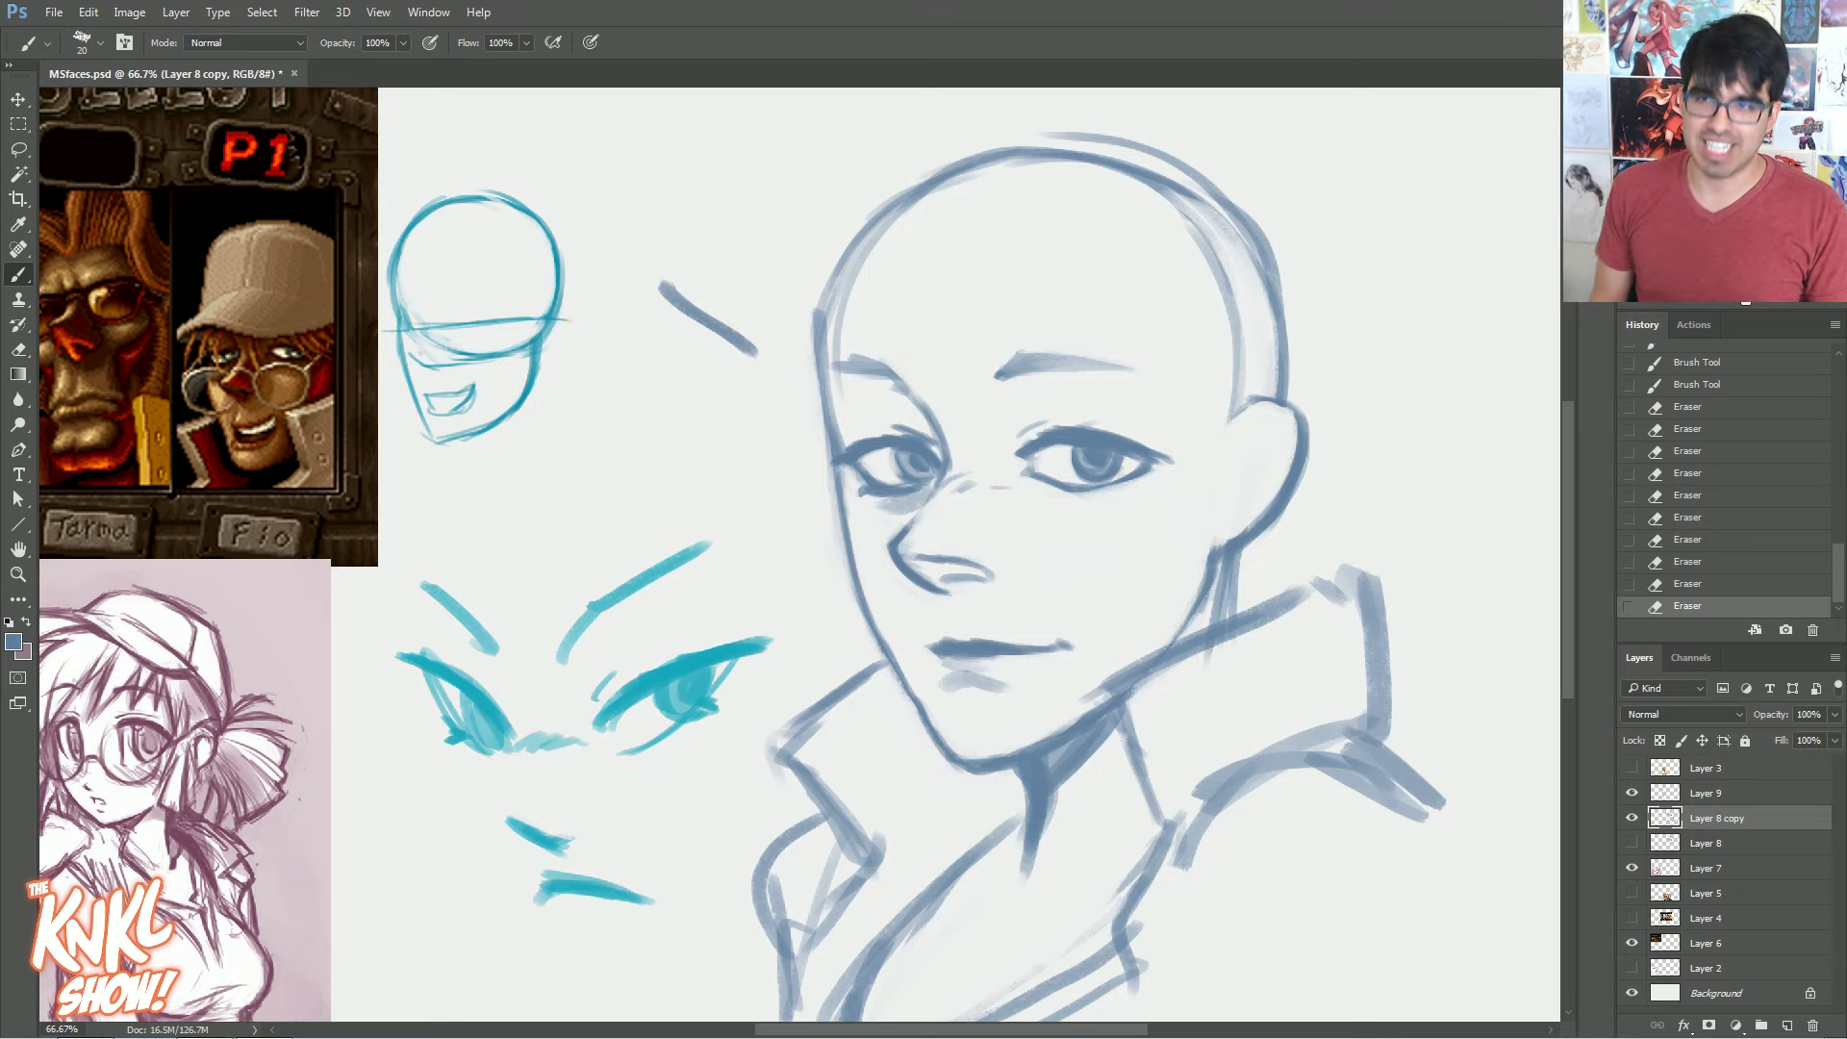
# Duplicate the Layer 8 copy head sketch and hide the original layer
pyautogui.moveTo(799, 554); pyautogui.dragTo(898, 536)
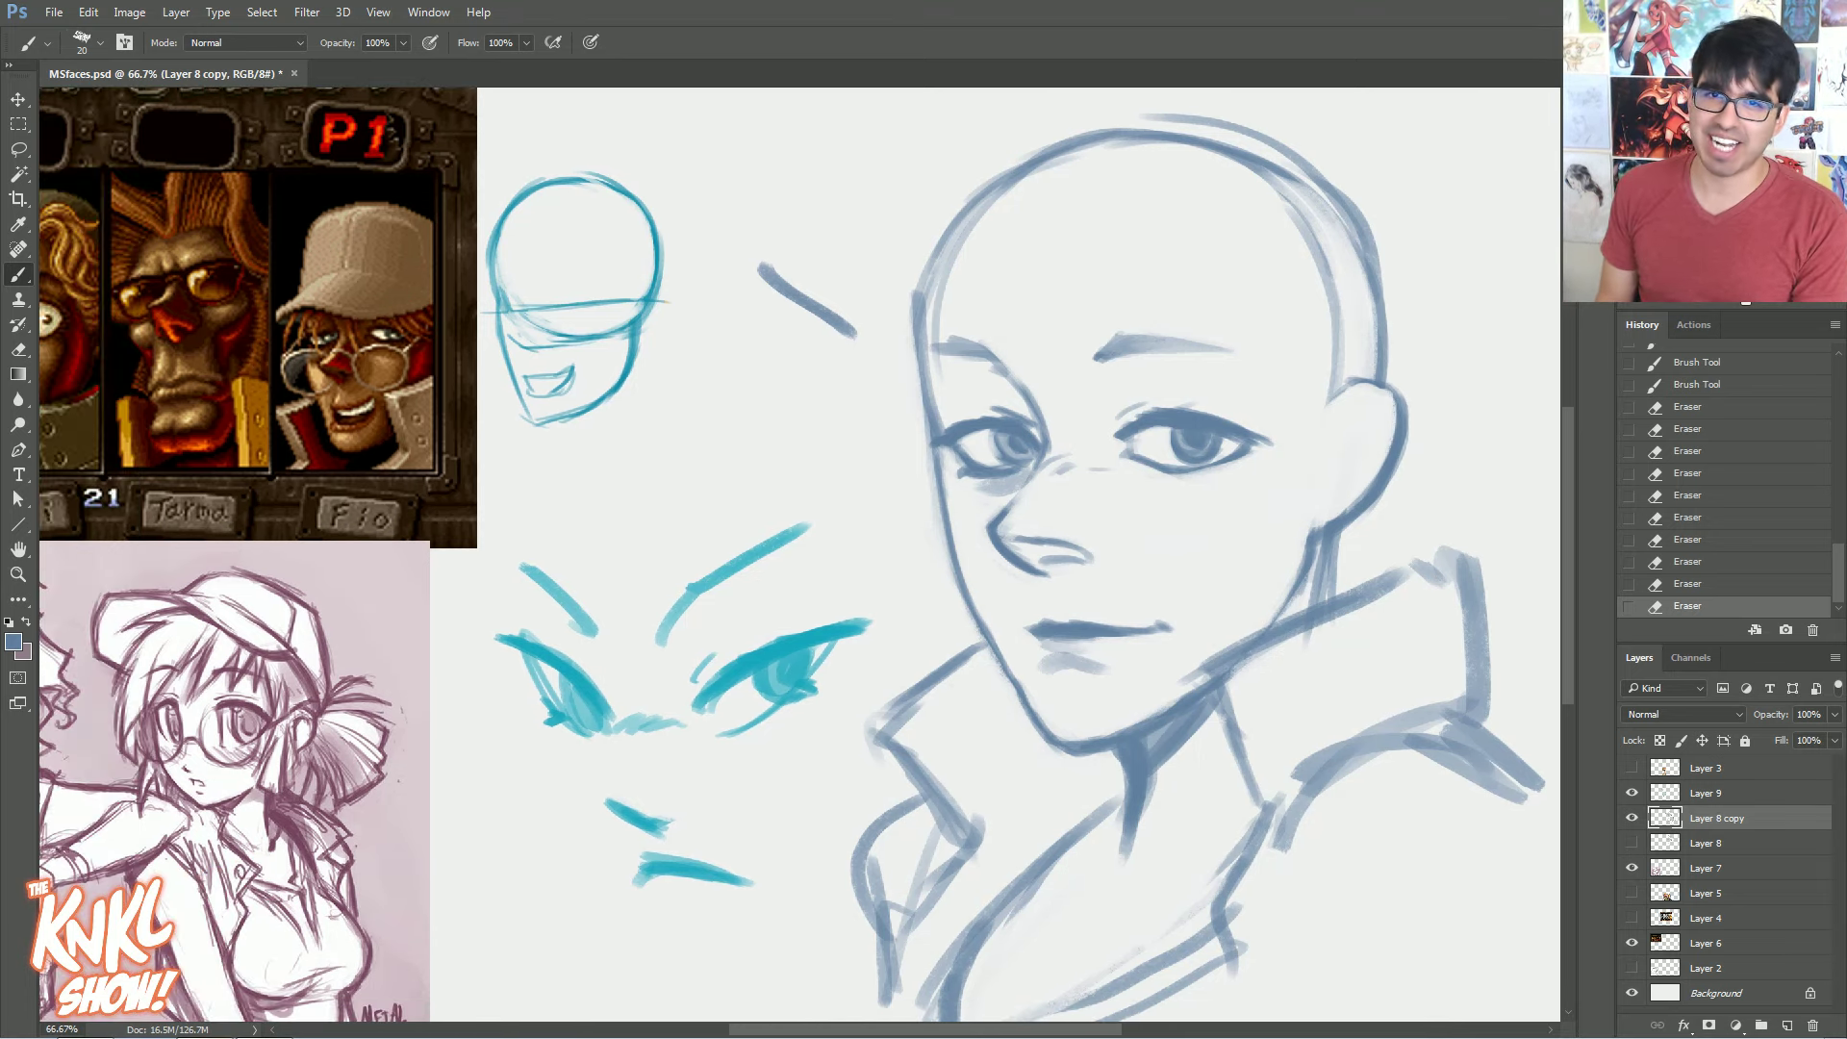
pyautogui.moveTo(1249, 321); pyautogui.dragTo(1203, 330)
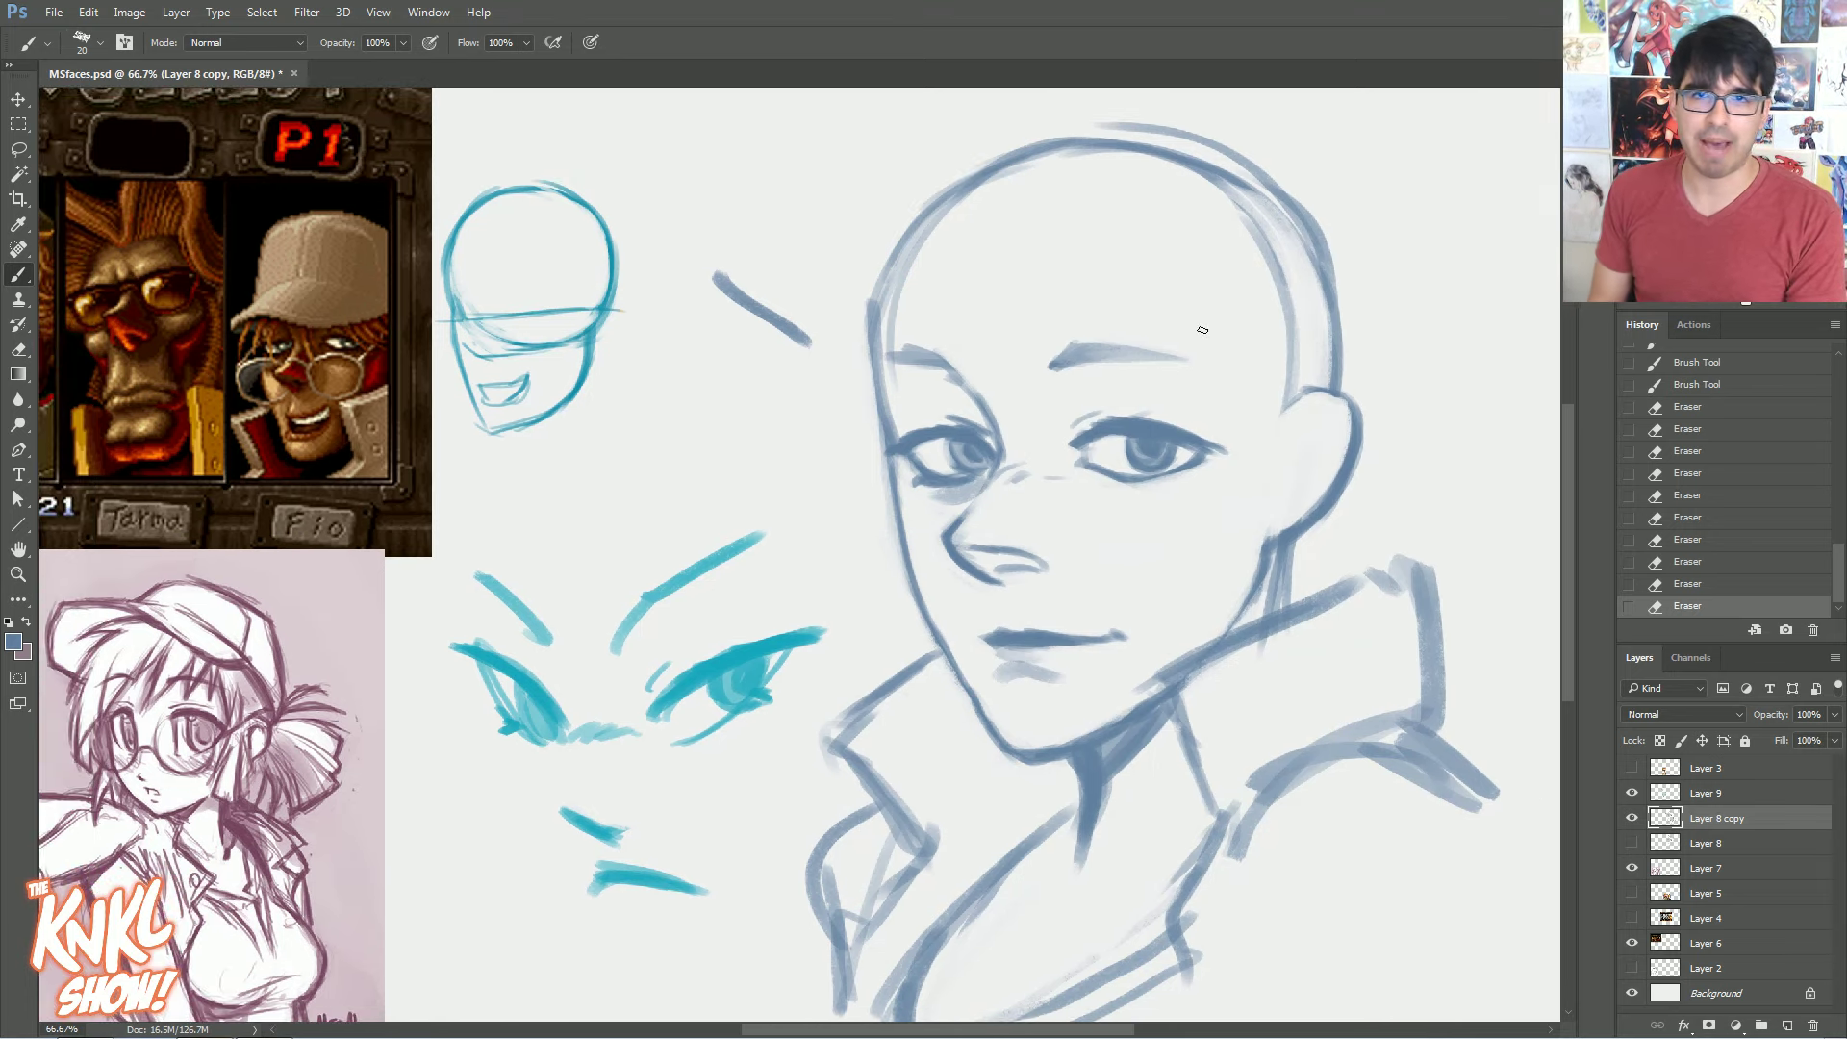
pyautogui.click(1633, 820)
pyautogui.click(1633, 820)
pyautogui.hotkey('ctrl', 'j')
pyautogui.click(1632, 843)
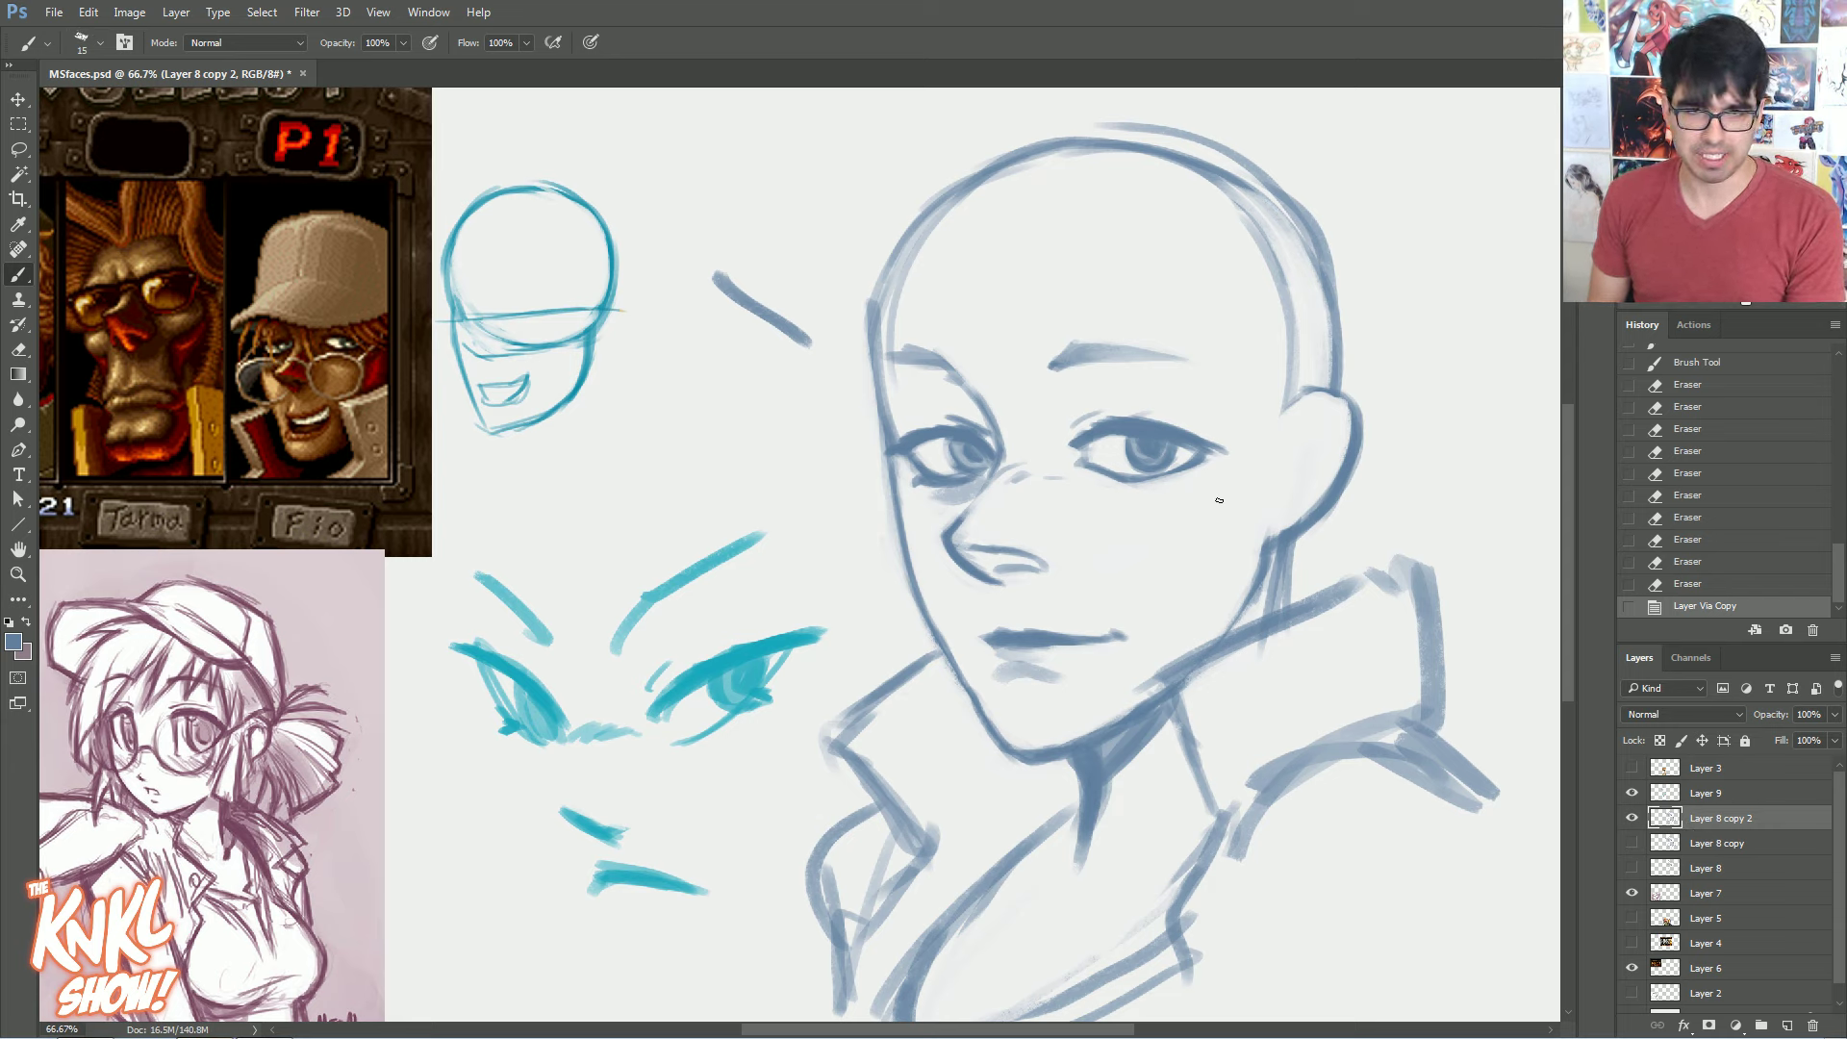
# Sketch the front edge and lower end of a long hair lock hanging in front of the near ear
pyautogui.moveTo(1253, 399); pyautogui.dragTo(1200, 581)
pyautogui.moveTo(1231, 504)
pyautogui.mouseDown()
pyautogui.moveTo(1192, 694)
pyautogui.moveTo(1214, 643)
pyautogui.mouseUp()
pyautogui.press(']')
pyautogui.moveTo(1261, 589); pyautogui.dragTo(1229, 633)
pyautogui.moveTo(1256, 599); pyautogui.dragTo(1220, 639)
pyautogui.moveTo(1268, 616); pyautogui.dragTo(1227, 639)
pyautogui.moveTo(1193, 635); pyautogui.dragTo(1223, 638)
# Draw the back edge of the side hair lock down to the collar and reinforce its front edge
pyautogui.press('[')
pyautogui.moveTo(1319, 607); pyautogui.dragTo(1292, 415)
pyautogui.moveTo(1316, 604); pyautogui.dragTo(1291, 398)
pyautogui.moveTo(1248, 591); pyautogui.dragTo(1270, 520)
pyautogui.moveTo(1254, 610)
pyautogui.mouseDown()
pyautogui.moveTo(1253, 550)
pyautogui.moveTo(1237, 596)
pyautogui.moveTo(1199, 640)
pyautogui.mouseUp()
pyautogui.moveTo(1234, 502)
pyautogui.mouseDown()
pyautogui.moveTo(1212, 570)
pyautogui.moveTo(1218, 533)
pyautogui.mouseUp()
pyautogui.moveTo(1218, 533); pyautogui.dragTo(1197, 577)
pyautogui.moveTo(1241, 421)
pyautogui.mouseDown()
pyautogui.moveTo(1219, 491)
pyautogui.moveTo(1263, 378)
pyautogui.mouseUp()
# Sketch pointed fringe strands sweeping from the forehead toward the near temple, above the near eyebrow
pyautogui.press(']')
pyautogui.moveTo(1322, 597)
pyautogui.mouseDown()
pyautogui.moveTo(1296, 450)
pyautogui.moveTo(1317, 385)
pyautogui.moveTo(1246, 412)
pyautogui.moveTo(1217, 334)
pyautogui.mouseUp()
pyautogui.moveTo(1242, 412); pyautogui.dragTo(1195, 239)
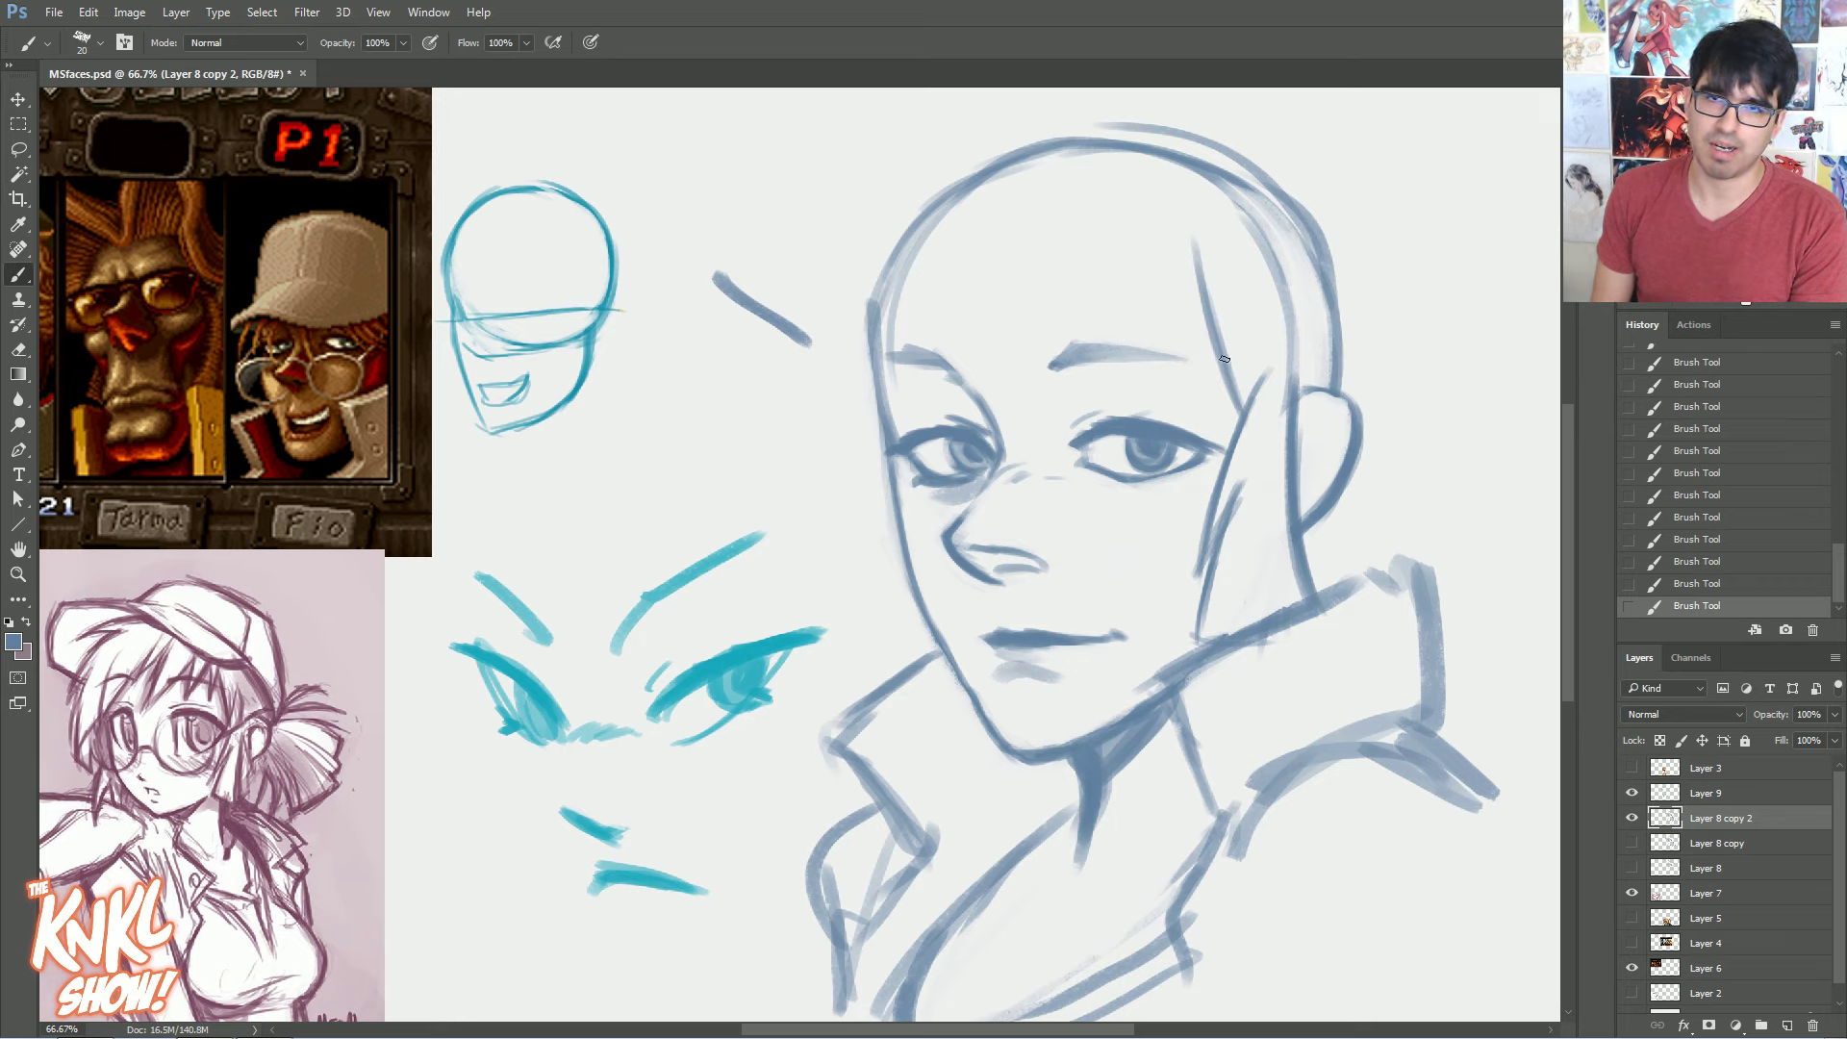
pyautogui.moveTo(1220, 355); pyautogui.dragTo(1130, 242)
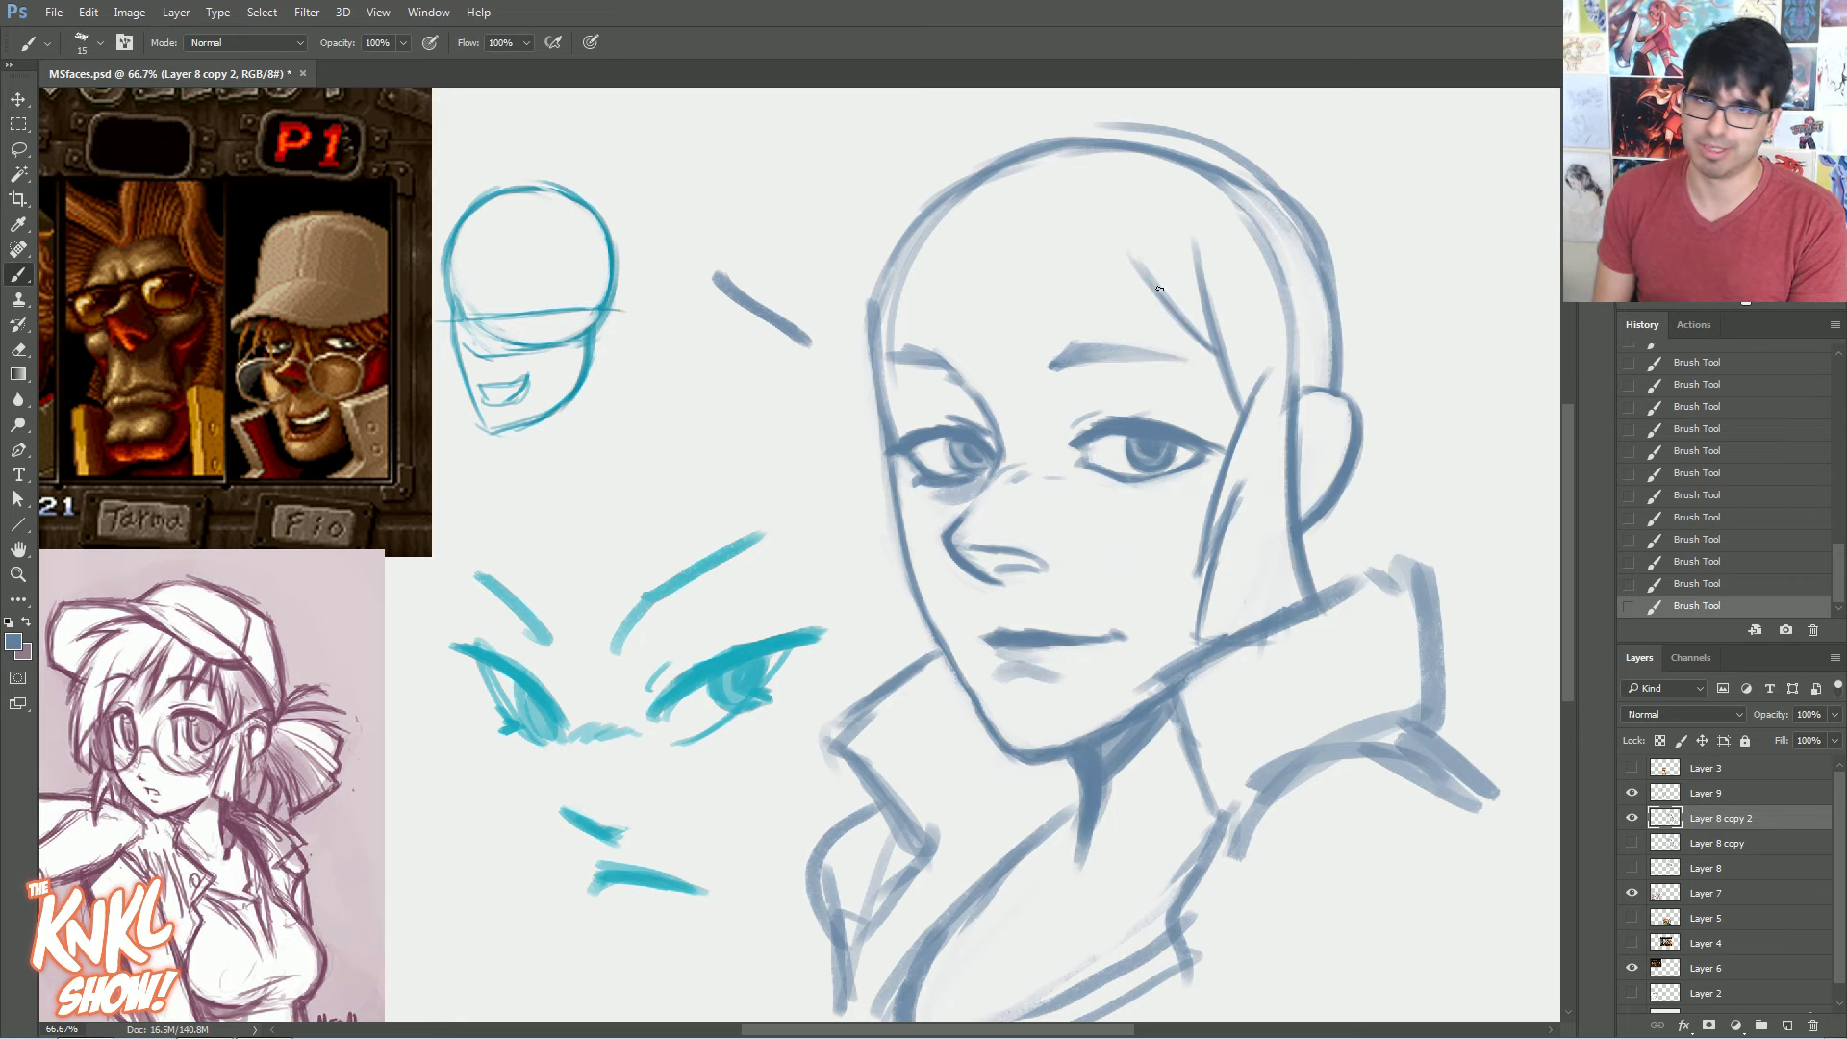
pyautogui.press(']')
pyautogui.moveTo(1191, 330); pyautogui.dragTo(1125, 244)
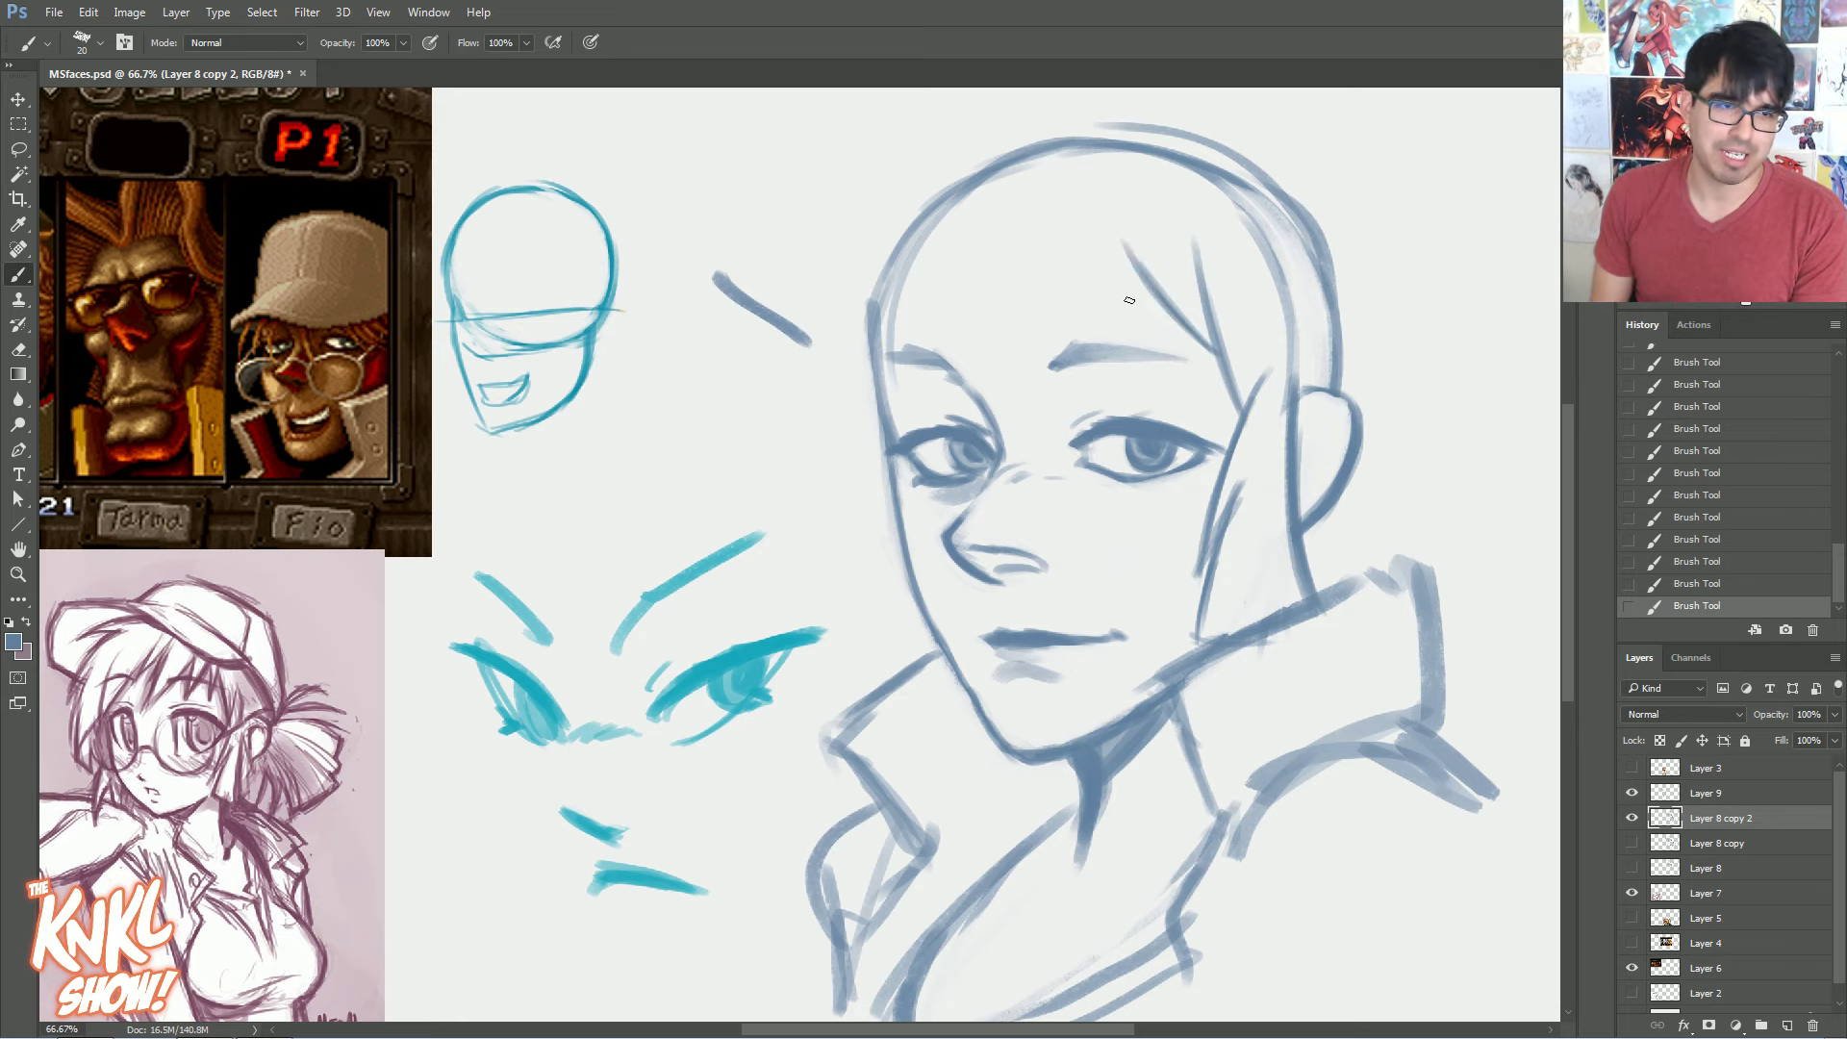
pyautogui.moveTo(1122, 232)
pyautogui.mouseDown()
pyautogui.moveTo(1197, 373)
pyautogui.moveTo(1104, 327)
pyautogui.moveTo(1097, 295)
pyautogui.mouseUp()
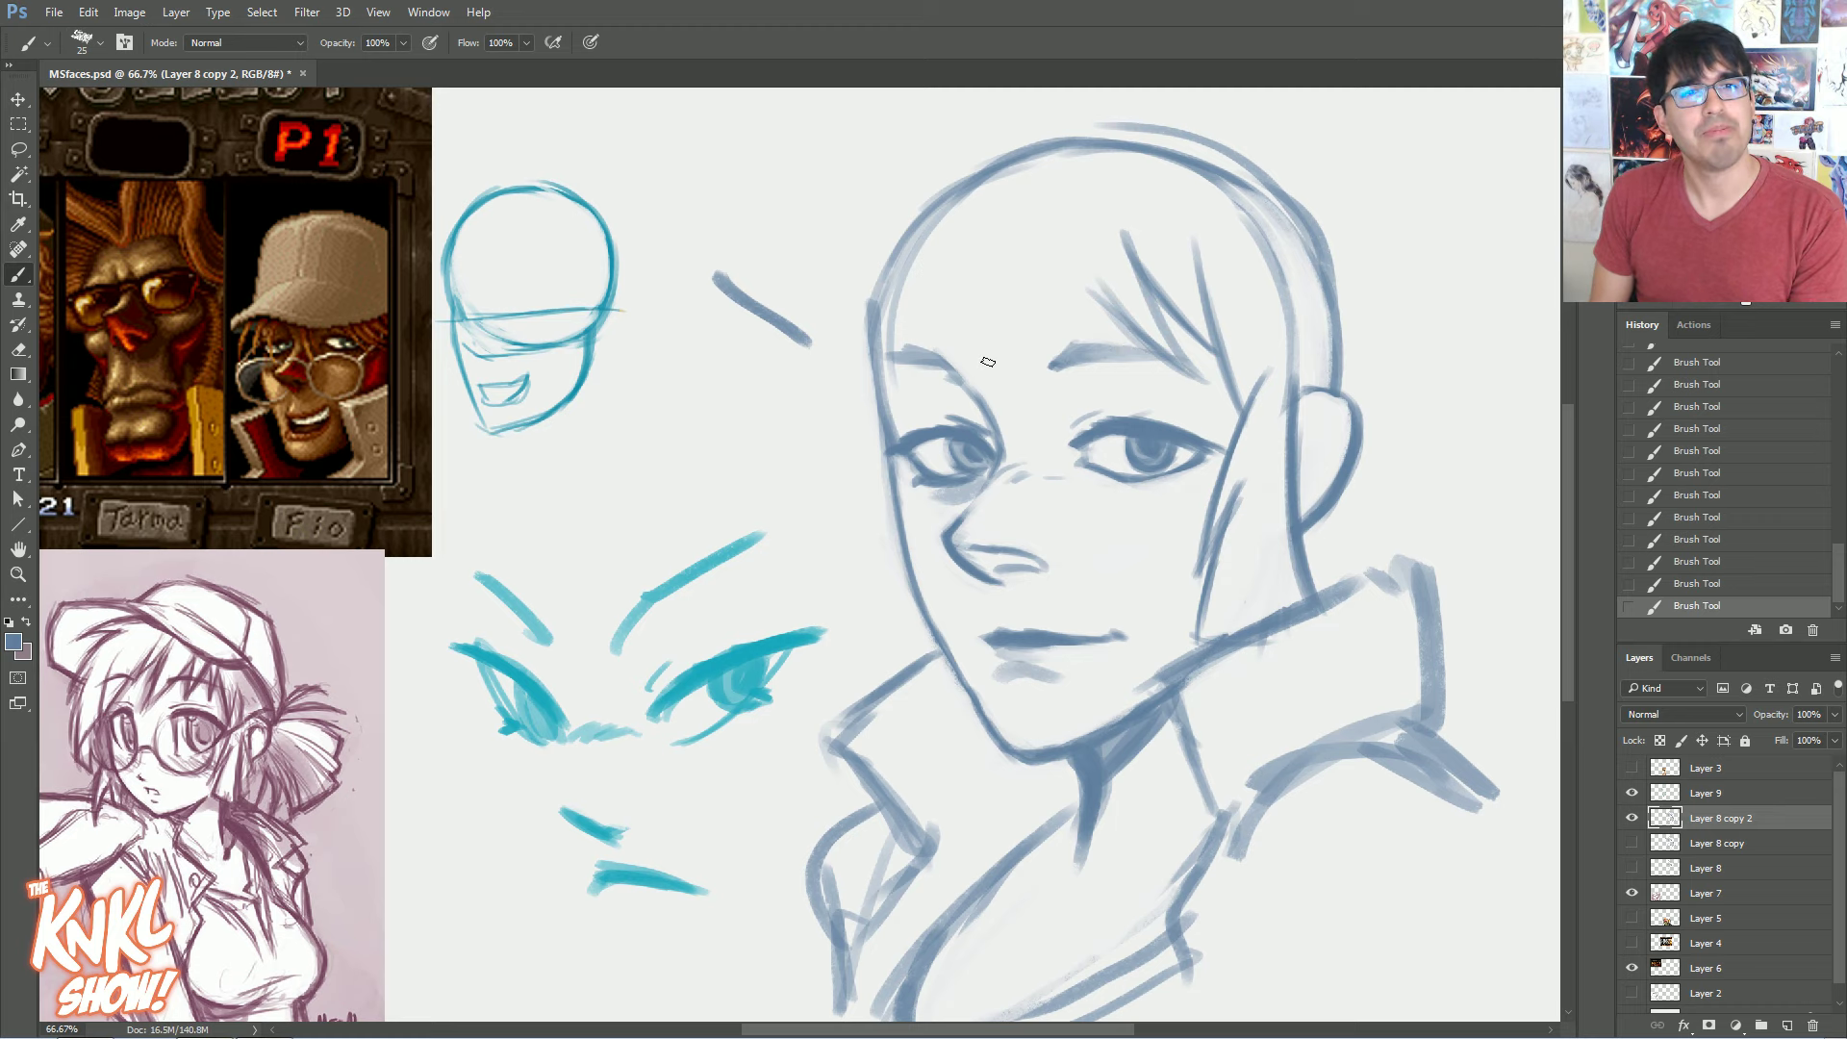
# Add a long central fringe strand falling between the eyes and shorter strands over the near eyebrow
pyautogui.moveTo(940, 323)
pyautogui.mouseDown()
pyautogui.moveTo(1050, 434)
pyautogui.moveTo(975, 388)
pyautogui.moveTo(1028, 419)
pyautogui.moveTo(1073, 444)
pyautogui.mouseUp()
pyautogui.press('[')
pyautogui.moveTo(1062, 314)
pyautogui.mouseDown()
pyautogui.moveTo(1073, 441)
pyautogui.moveTo(1061, 406)
pyautogui.mouseUp()
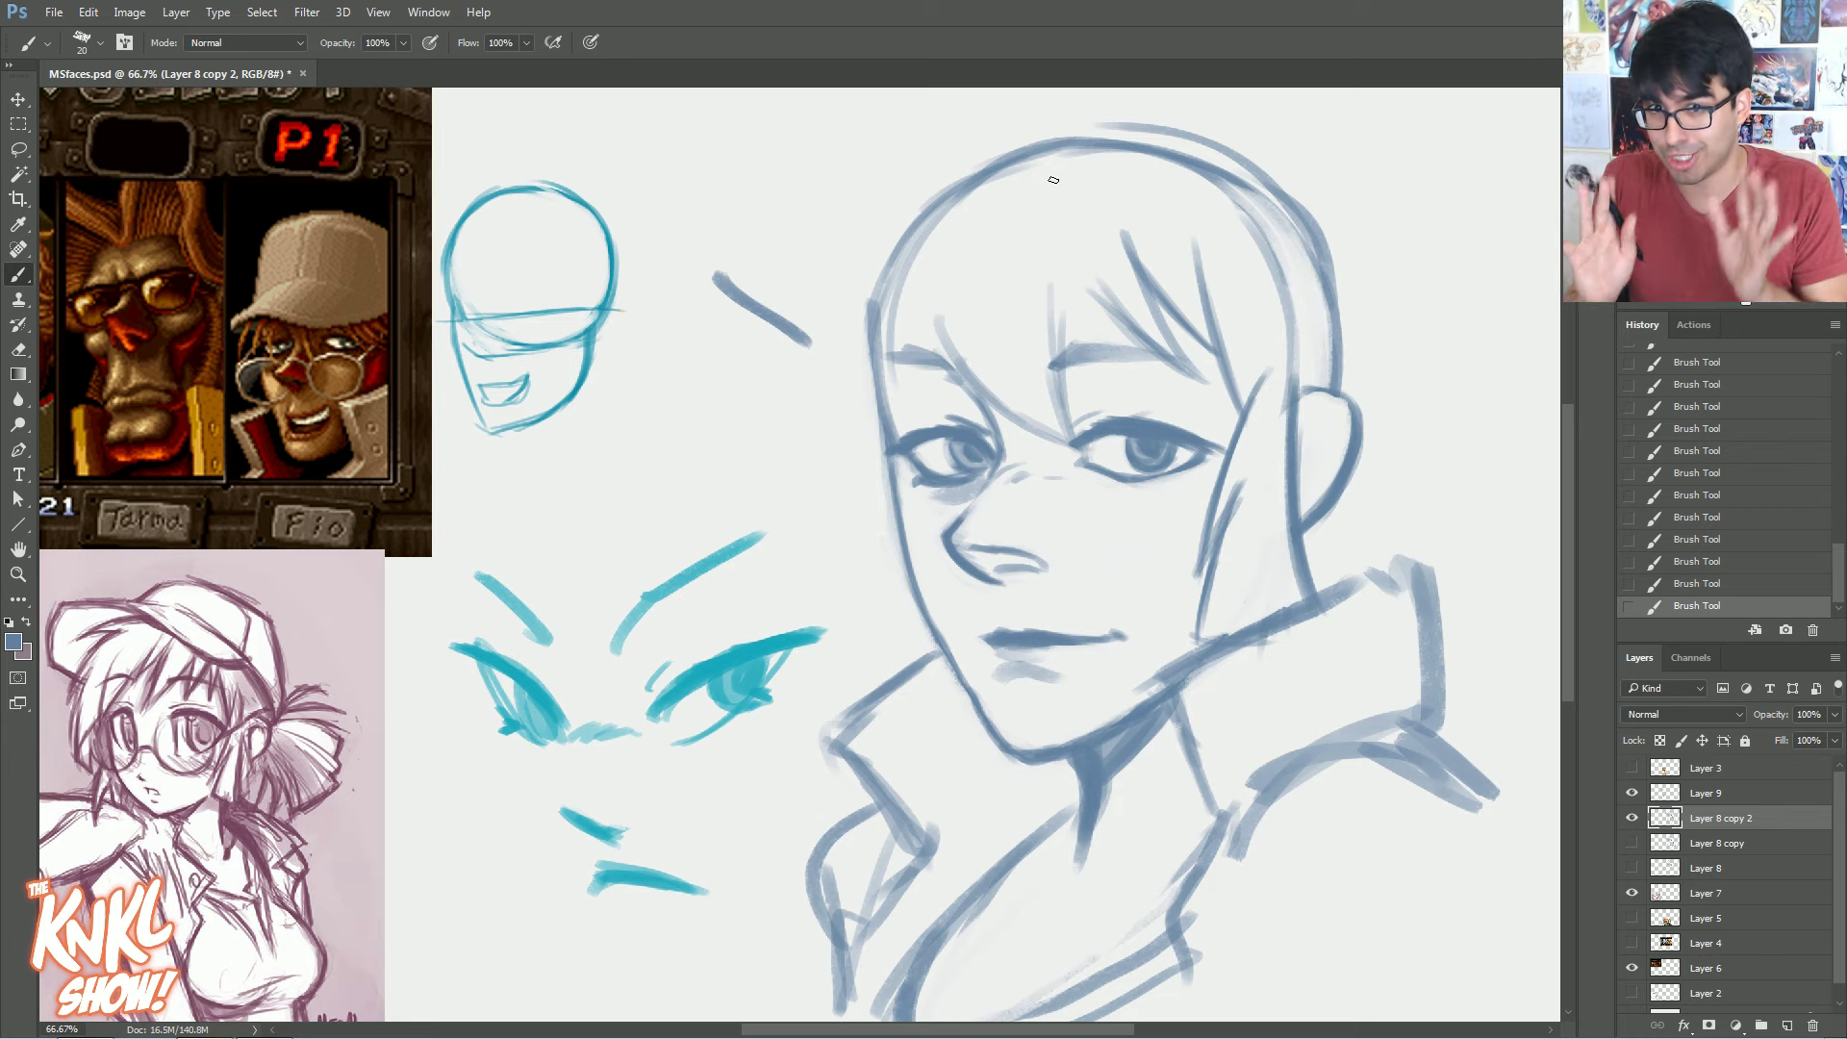
pyautogui.moveTo(1058, 363)
pyautogui.mouseDown()
pyautogui.moveTo(1051, 269)
pyautogui.moveTo(1102, 375)
pyautogui.mouseUp()
pyautogui.press('[')
pyautogui.moveTo(1051, 289); pyautogui.dragTo(1104, 382)
pyautogui.moveTo(1062, 267)
pyautogui.mouseDown()
pyautogui.moveTo(1050, 359)
pyautogui.moveTo(938, 306)
pyautogui.mouseUp()
# Add short fringe strands above the far eye and erase the upper ends of the bangs across the forehead
pyautogui.press(']')
pyautogui.moveTo(981, 396)
pyautogui.mouseDown()
pyautogui.moveTo(939, 283)
pyautogui.moveTo(952, 355)
pyautogui.moveTo(939, 322)
pyautogui.moveTo(934, 396)
pyautogui.moveTo(940, 283)
pyautogui.moveTo(932, 394)
pyautogui.moveTo(910, 268)
pyautogui.mouseUp()
pyautogui.moveTo(924, 399)
pyautogui.mouseDown()
pyautogui.moveTo(890, 248)
pyautogui.moveTo(890, 279)
pyautogui.mouseUp()
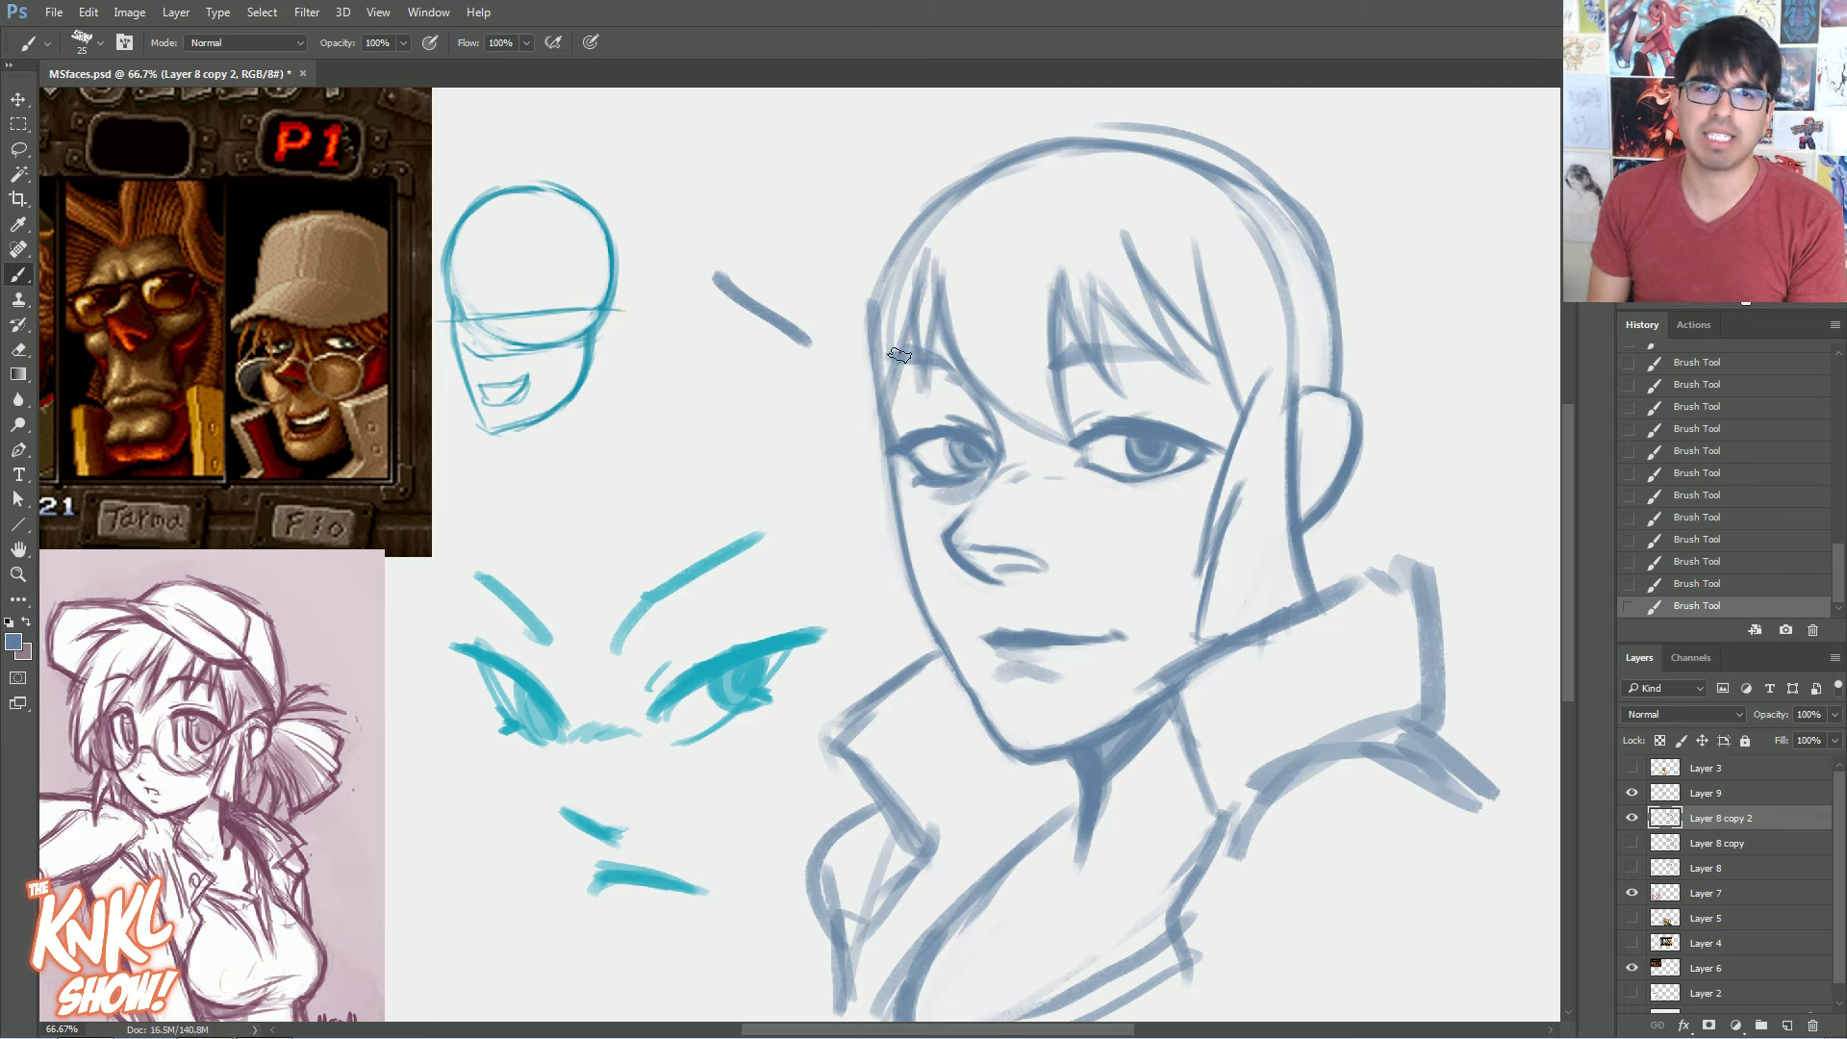
pyautogui.moveTo(914, 272); pyautogui.dragTo(943, 276)
pyautogui.moveTo(919, 277)
pyautogui.mouseDown()
pyautogui.moveTo(995, 272)
pyautogui.moveTo(1032, 320)
pyautogui.moveTo(923, 306)
pyautogui.moveTo(993, 352)
pyautogui.moveTo(1057, 336)
pyautogui.moveTo(926, 315)
pyautogui.mouseUp()
pyautogui.moveTo(1066, 300)
pyautogui.mouseDown()
pyautogui.moveTo(1114, 252)
pyautogui.moveTo(1078, 283)
pyautogui.mouseUp()
pyautogui.moveTo(924, 308); pyautogui.dragTo(880, 274)
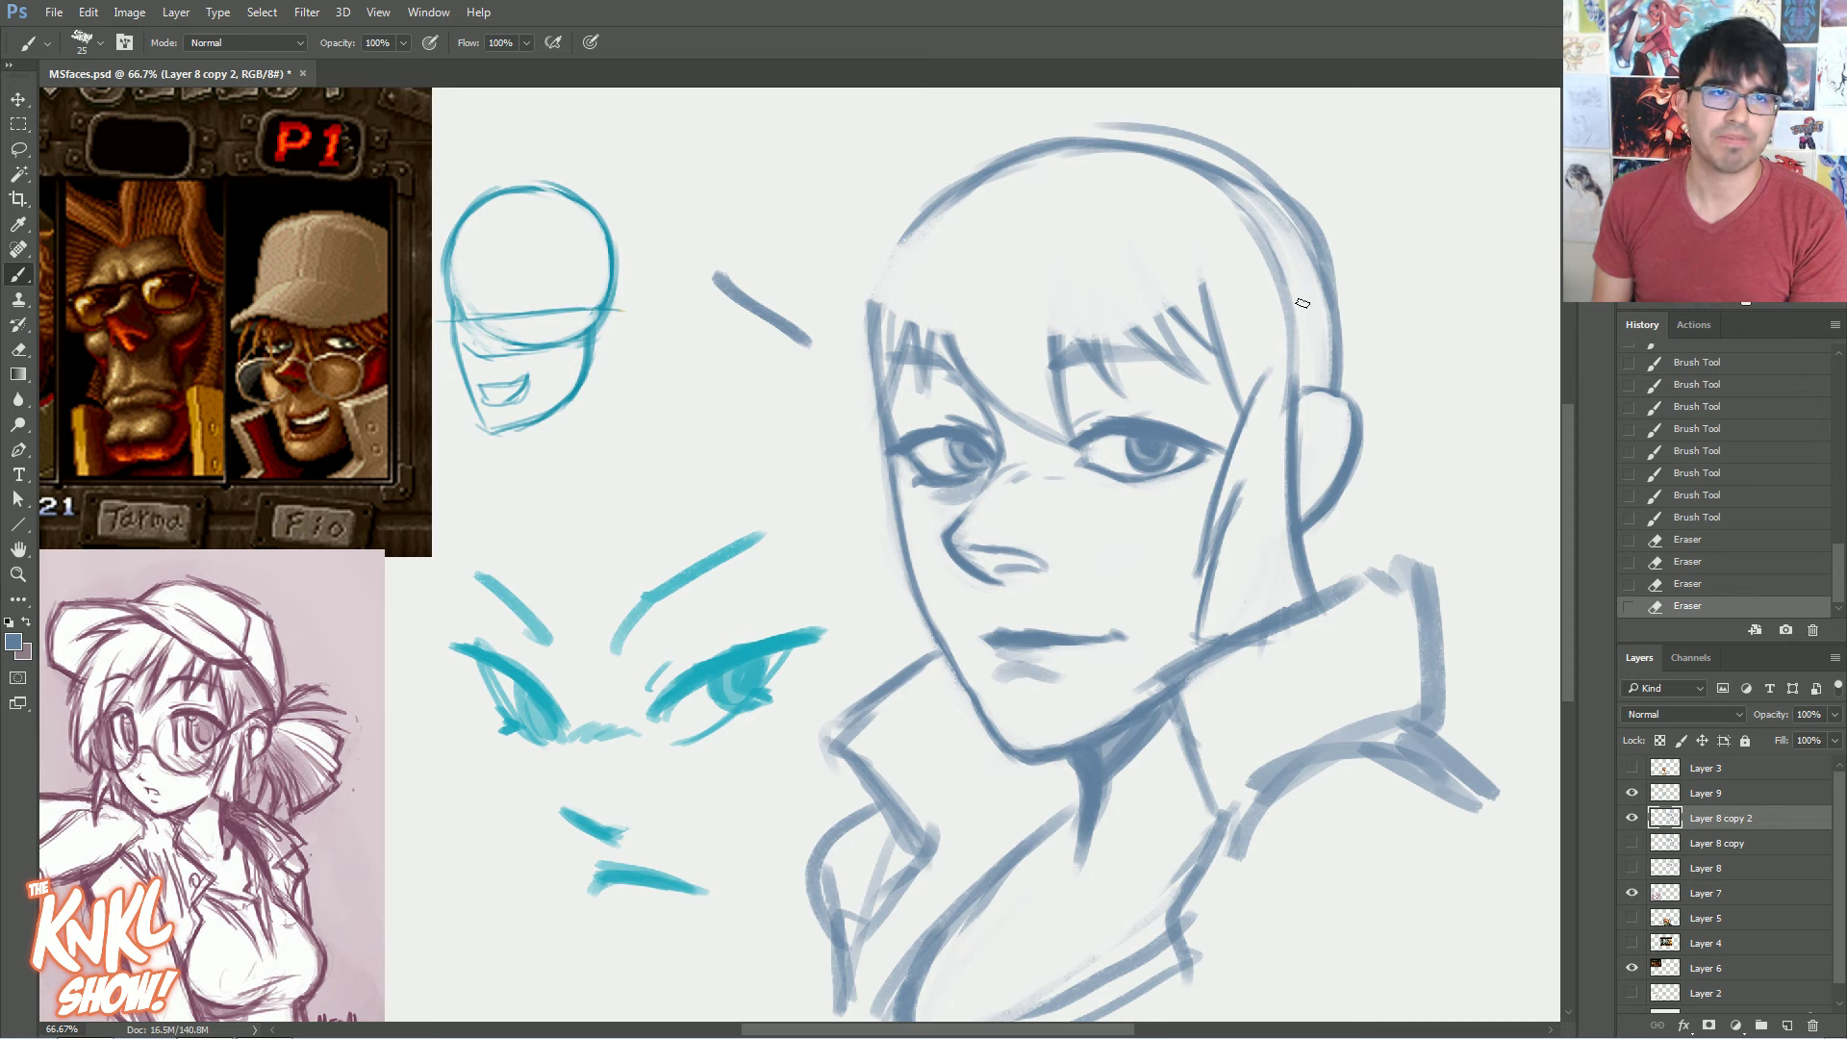
# Draw the cap brim's curved lower edge across the forehead and erase the stray diagonal line at its tip
pyautogui.moveTo(1263, 296)
pyautogui.mouseDown()
pyautogui.moveTo(1237, 309)
pyautogui.moveTo(1326, 304)
pyautogui.moveTo(1213, 310)
pyautogui.moveTo(1327, 303)
pyautogui.mouseUp()
pyautogui.moveTo(1194, 313)
pyautogui.mouseDown()
pyautogui.moveTo(1279, 306)
pyautogui.moveTo(1084, 337)
pyautogui.moveTo(914, 291)
pyautogui.mouseUp()
pyautogui.moveTo(1008, 328)
pyautogui.mouseDown()
pyautogui.moveTo(867, 284)
pyautogui.moveTo(982, 319)
pyautogui.moveTo(817, 292)
pyautogui.moveTo(847, 280)
pyautogui.moveTo(787, 346)
pyautogui.mouseUp()
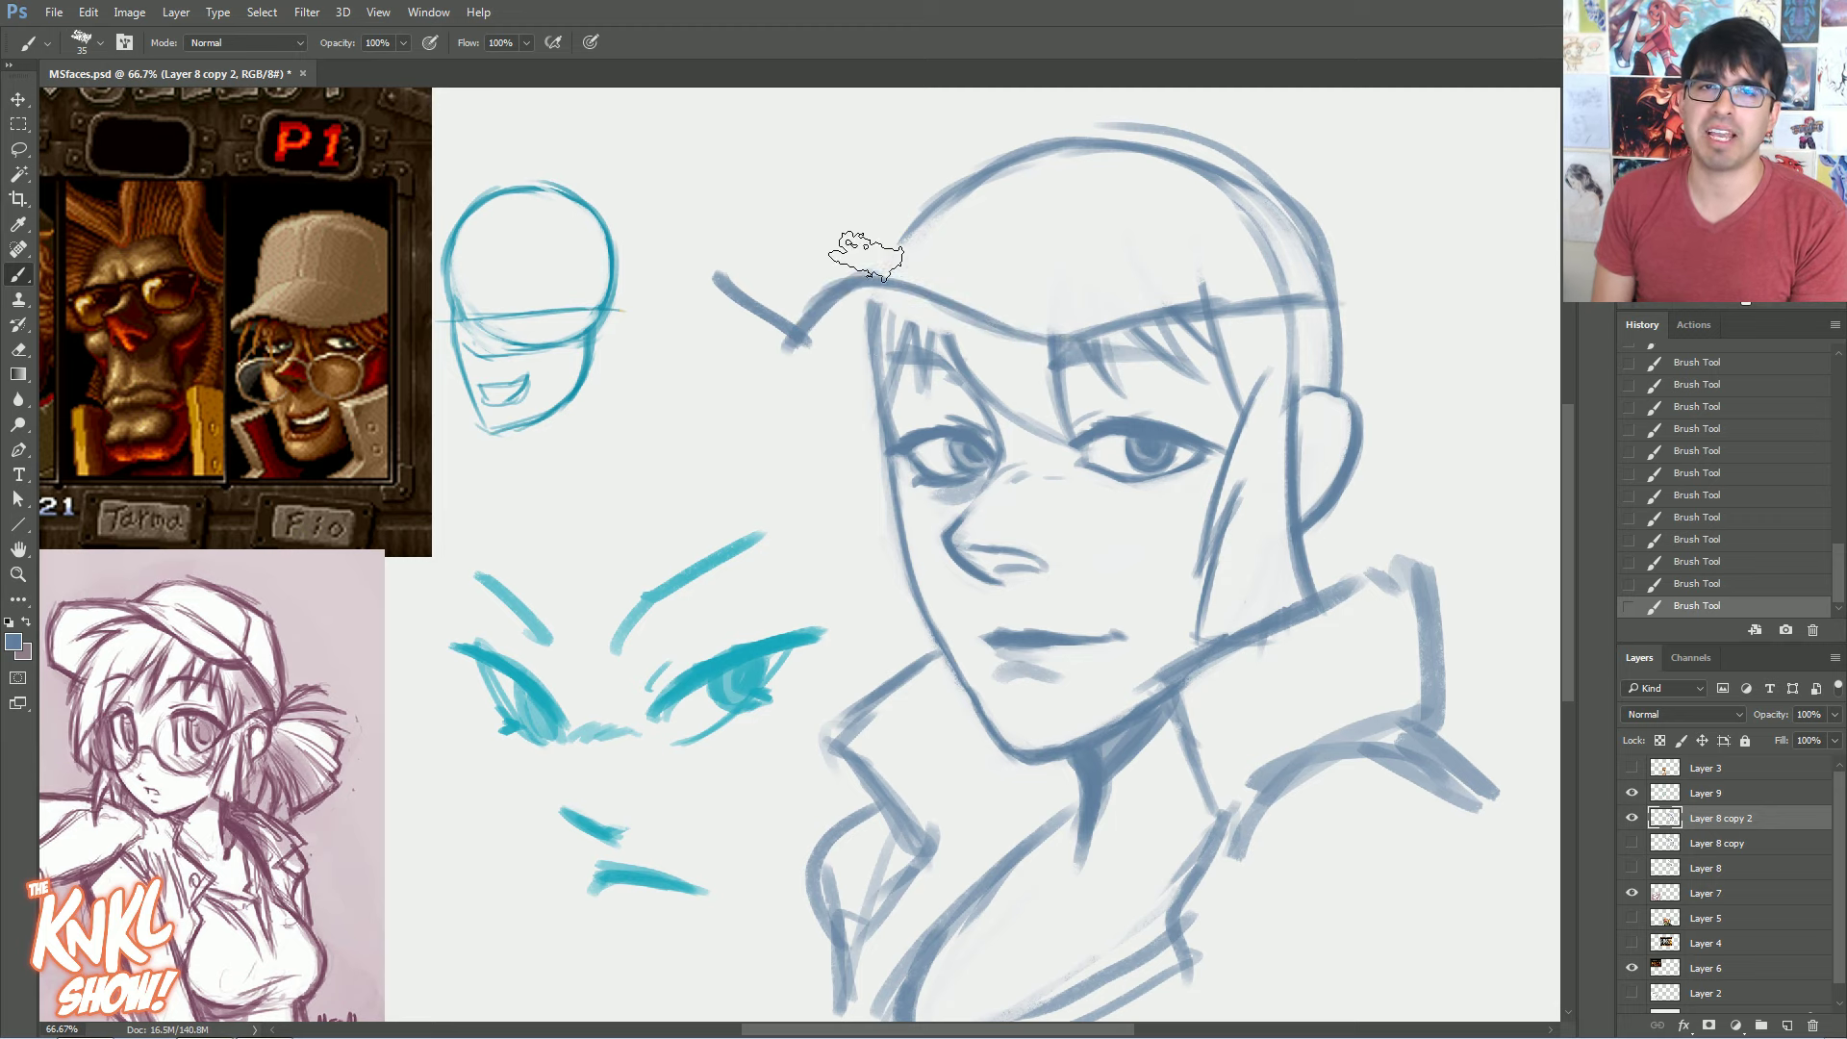
pyautogui.moveTo(808, 322); pyautogui.dragTo(726, 349)
pyautogui.moveTo(724, 275); pyautogui.dragTo(714, 293)
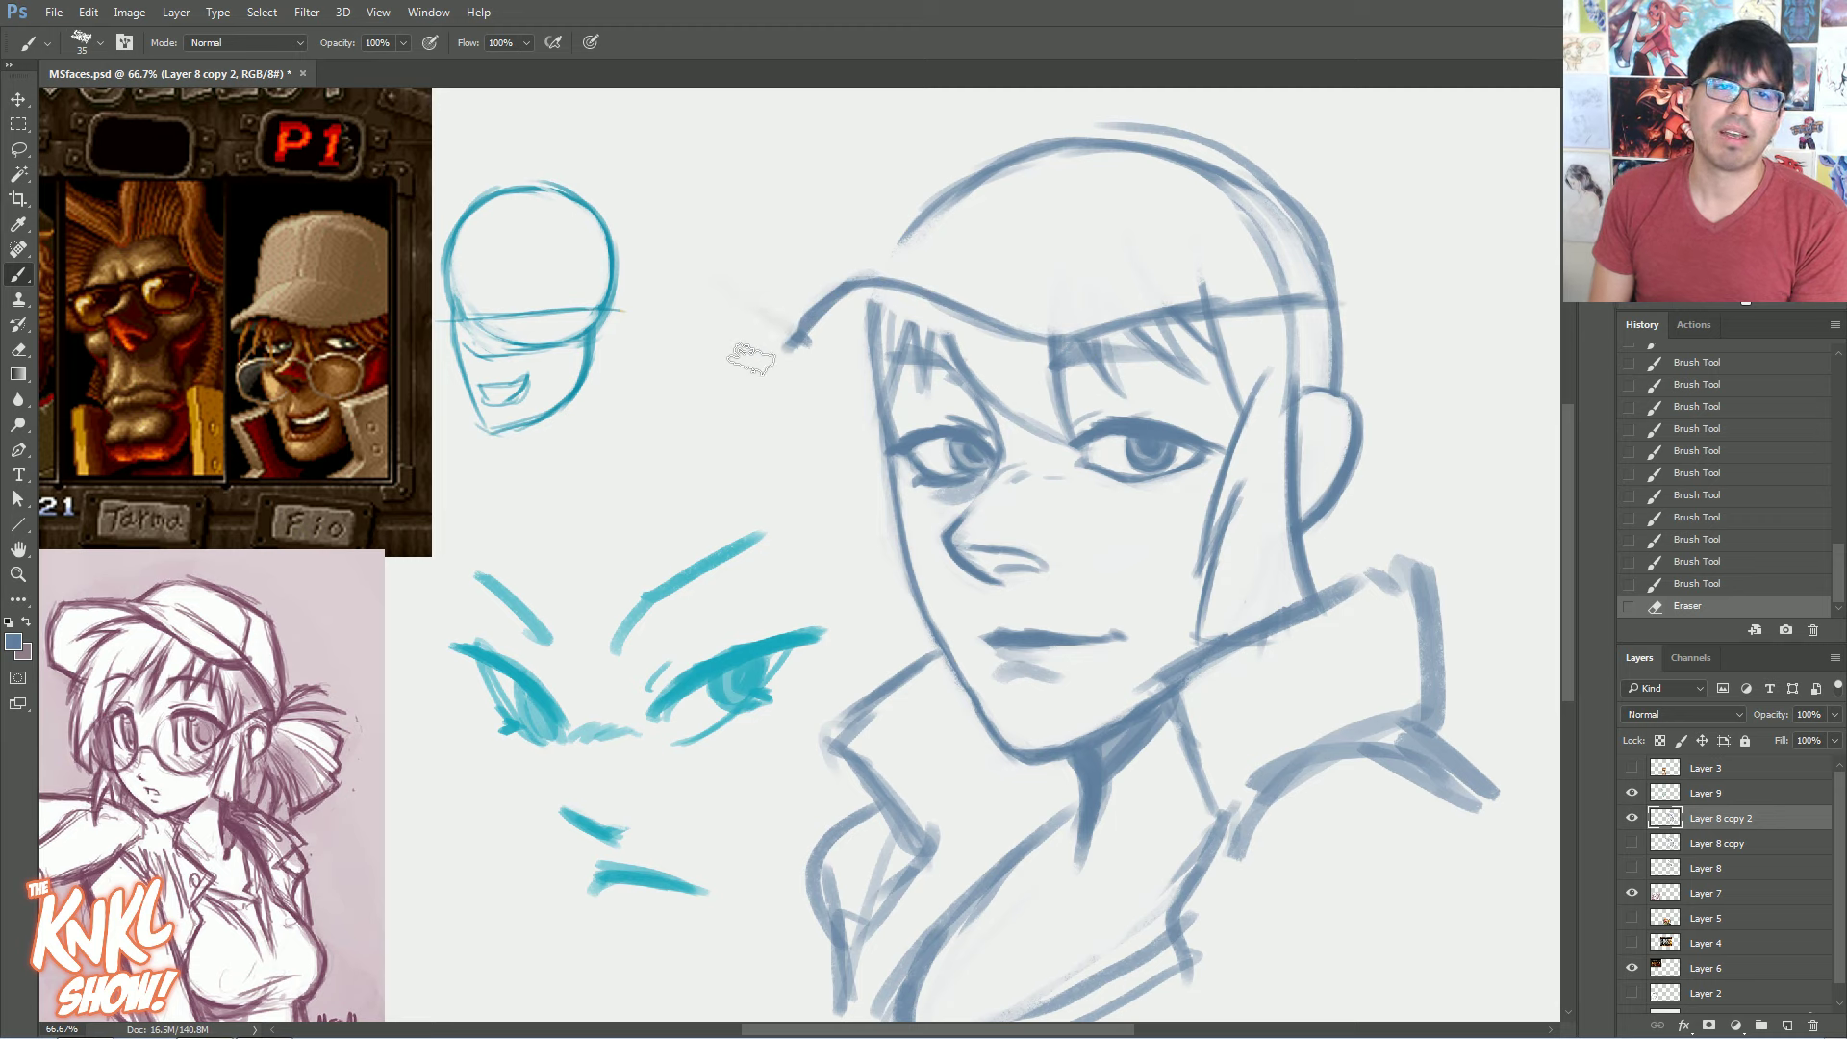
pyautogui.moveTo(905, 238); pyautogui.dragTo(875, 229)
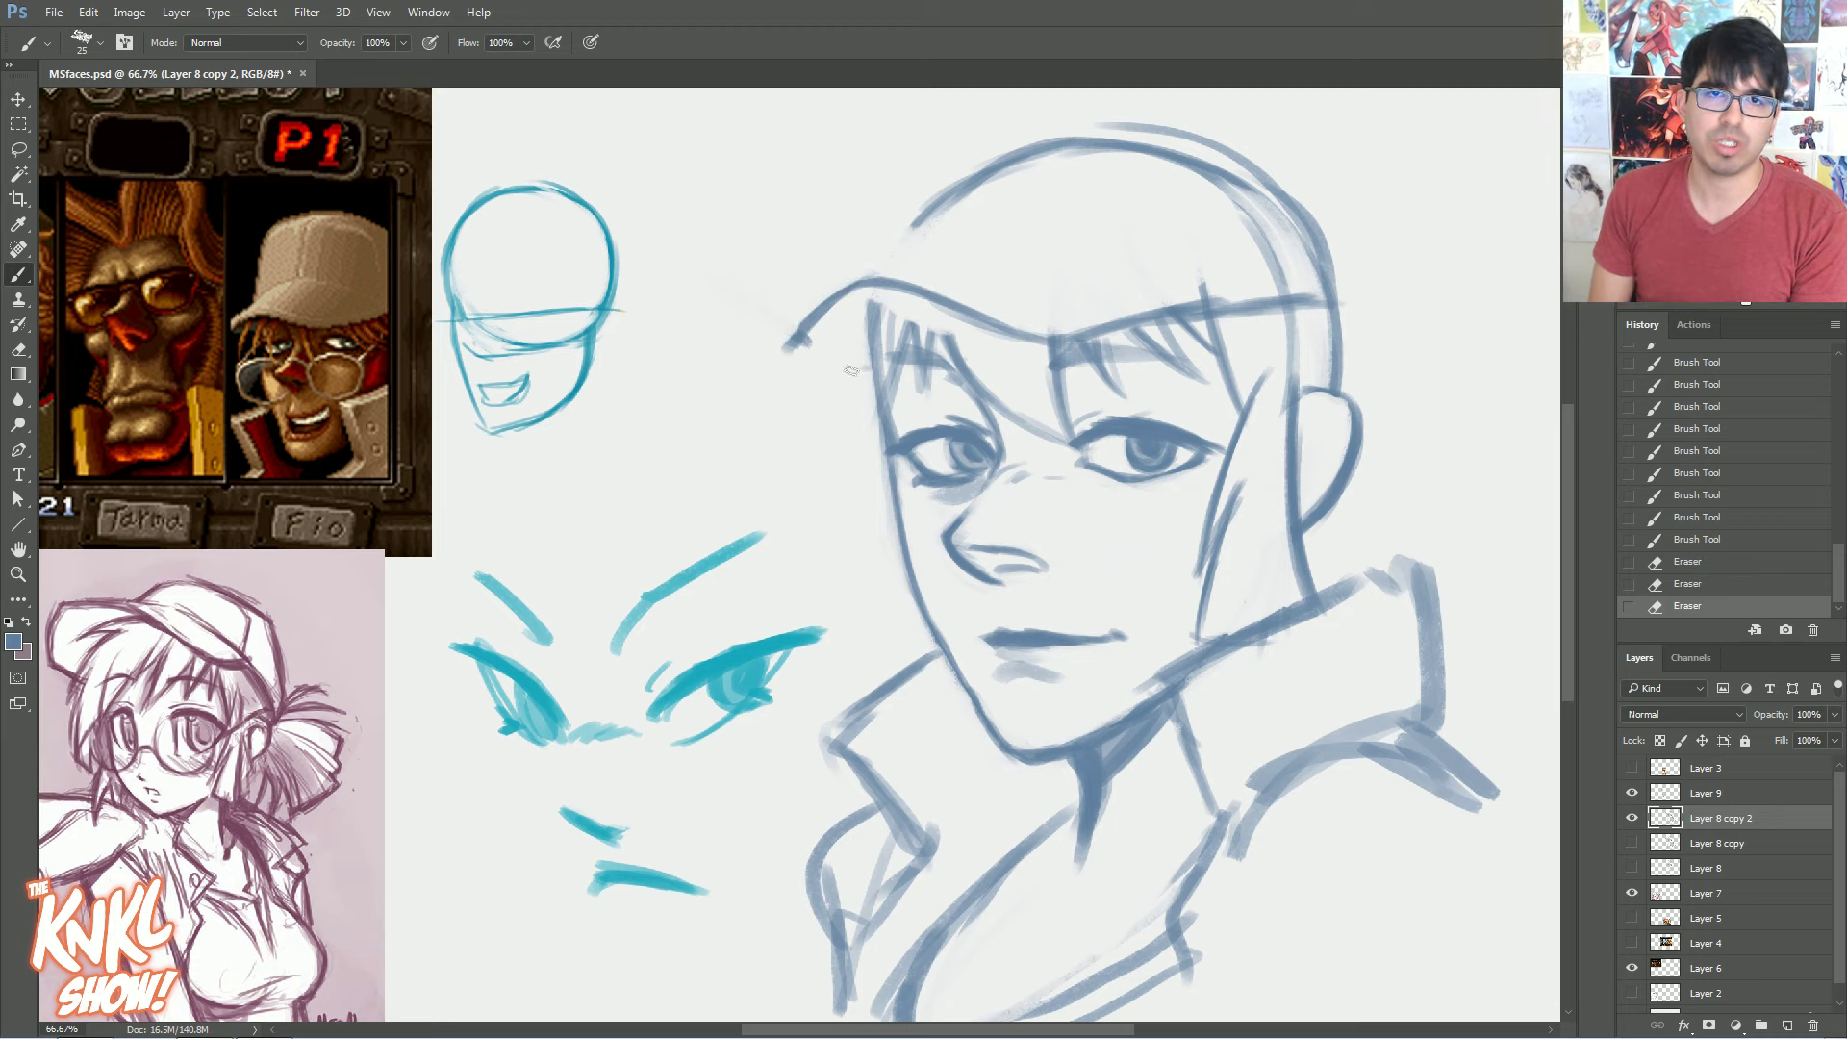
# Draw the underside of the cap brim's far tip and start its upper edge
pyautogui.moveTo(873, 368); pyautogui.dragTo(816, 366)
pyautogui.moveTo(877, 367); pyautogui.dragTo(777, 339)
pyautogui.moveTo(781, 351); pyautogui.dragTo(799, 319)
pyautogui.moveTo(787, 339)
pyautogui.mouseDown()
pyautogui.moveTo(807, 348)
pyautogui.moveTo(778, 332)
pyautogui.mouseUp()
pyautogui.moveTo(776, 344)
pyautogui.mouseDown()
pyautogui.moveTo(814, 289)
pyautogui.moveTo(776, 340)
pyautogui.moveTo(857, 263)
pyautogui.moveTo(794, 302)
pyautogui.moveTo(867, 251)
pyautogui.mouseUp()
# Arc the brim's upper edge over to the near temple and start the front line of the cap's crown
pyautogui.press('[')
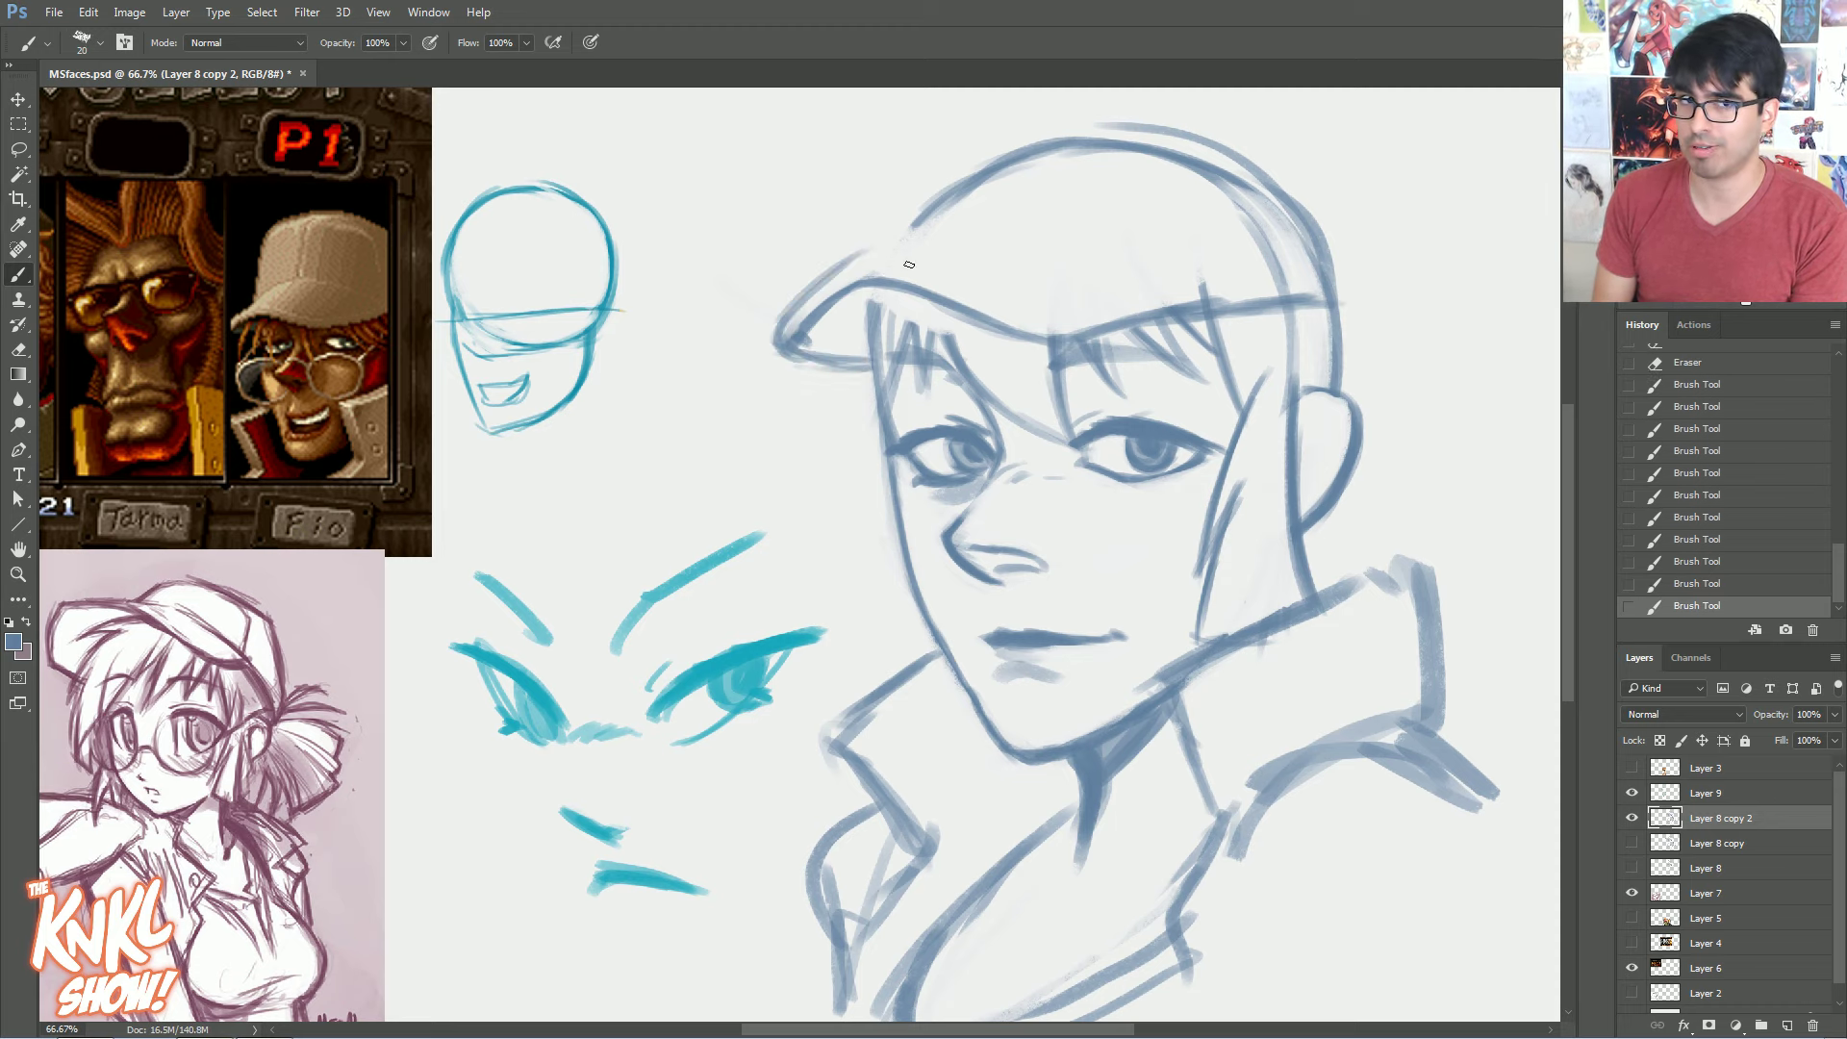
pyautogui.moveTo(800, 309); pyautogui.dragTo(974, 209)
pyautogui.press(']')
pyautogui.moveTo(864, 251); pyautogui.dragTo(1051, 196)
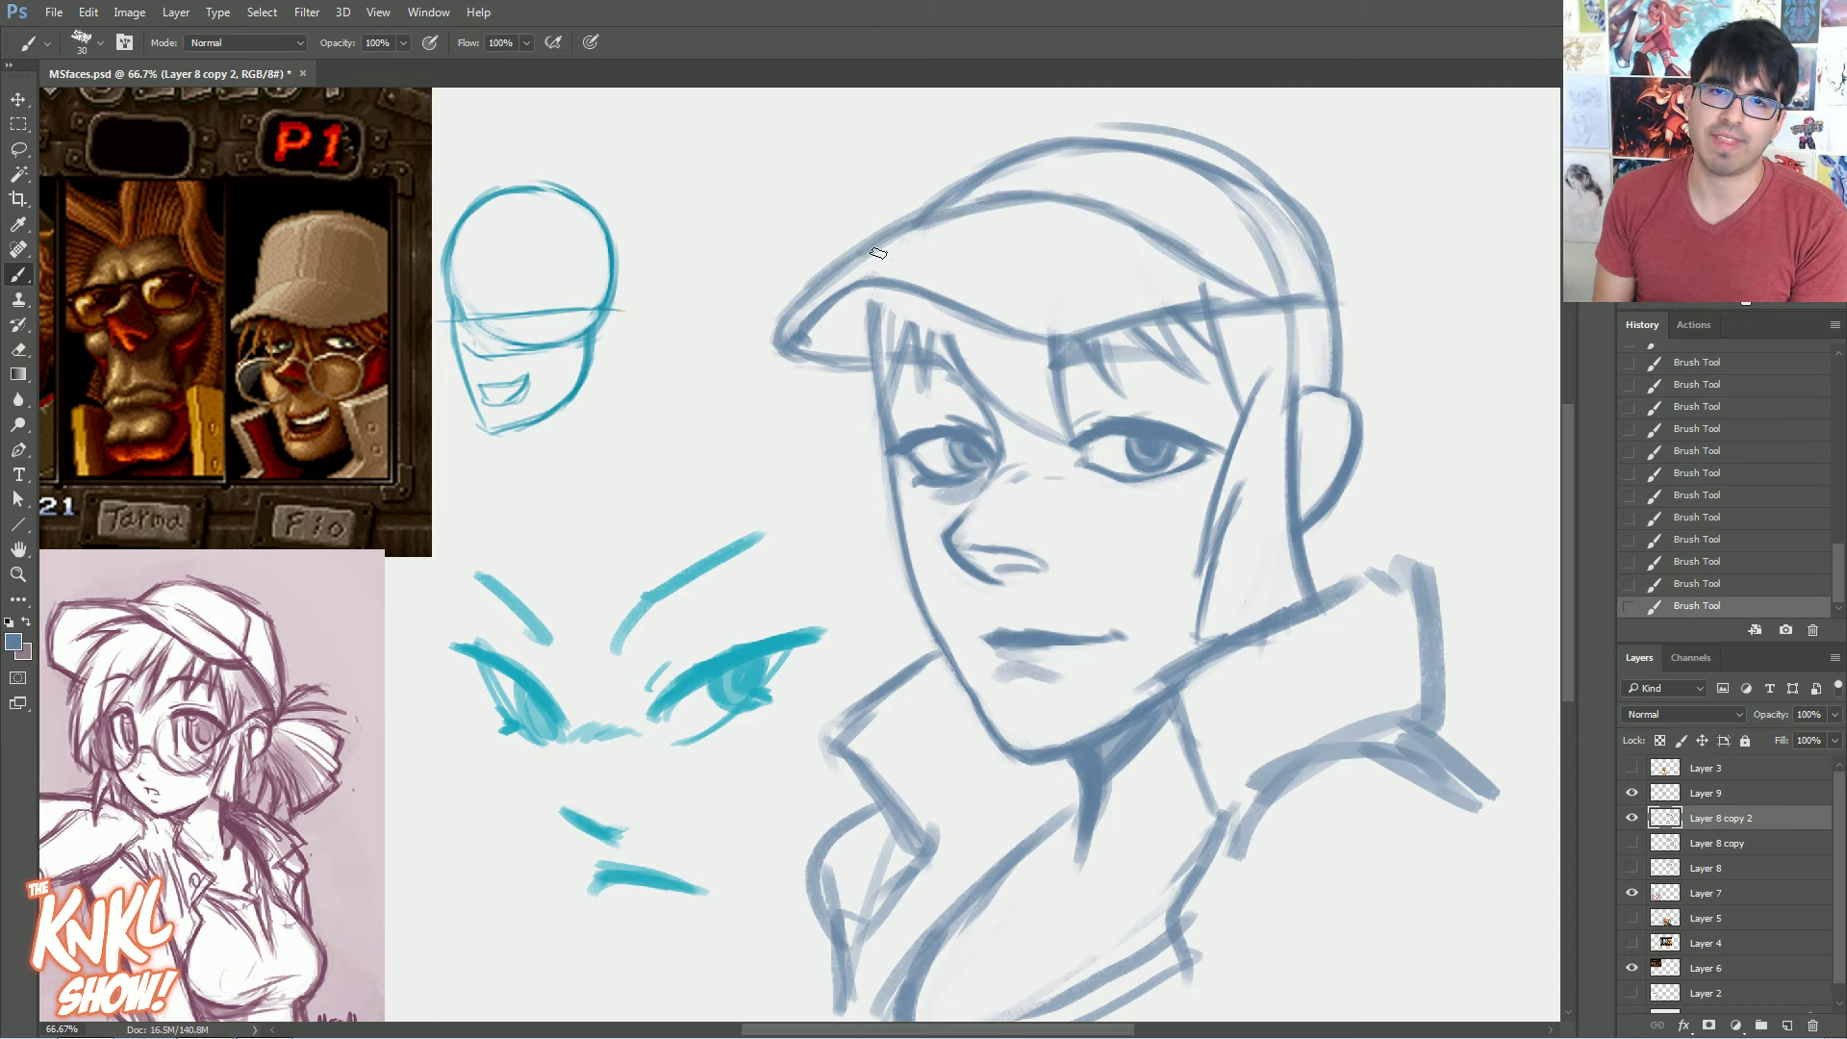
pyautogui.moveTo(813, 293); pyautogui.dragTo(931, 219)
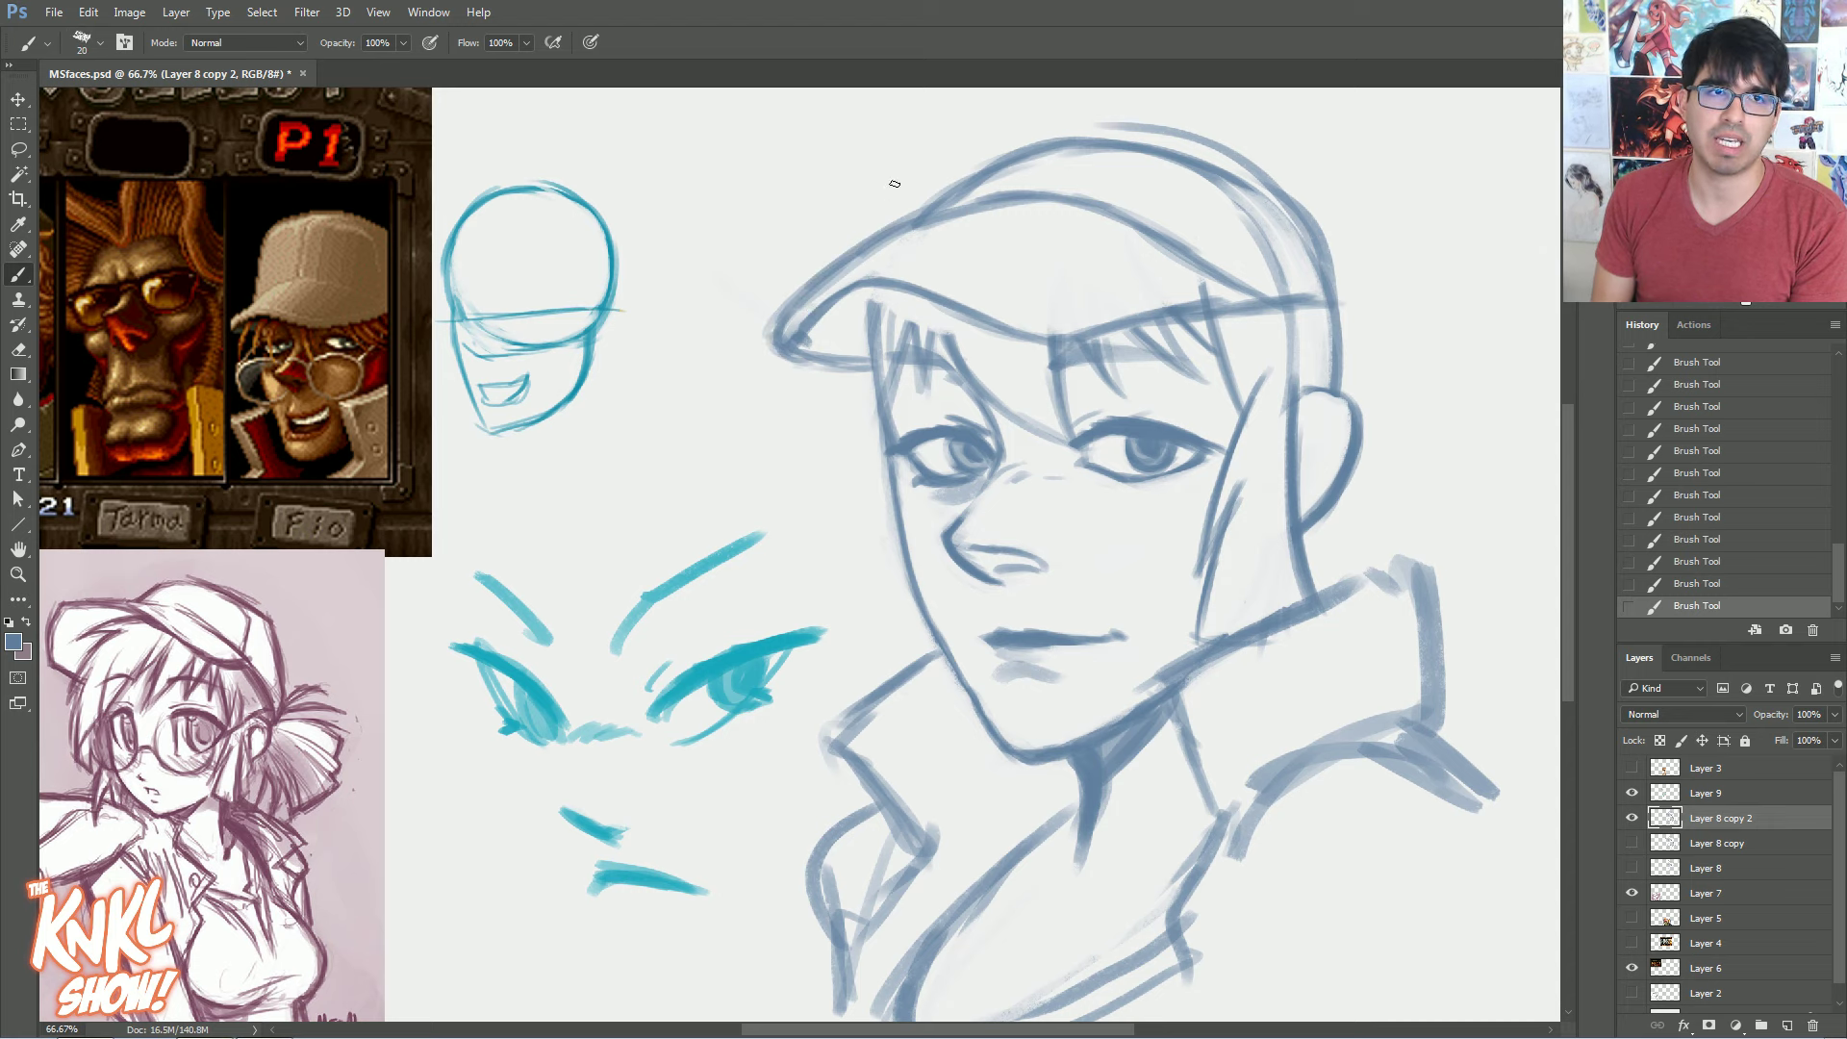
pyautogui.moveTo(885, 154)
pyautogui.mouseDown()
pyautogui.moveTo(875, 231)
pyautogui.moveTo(904, 91)
pyautogui.mouseUp()
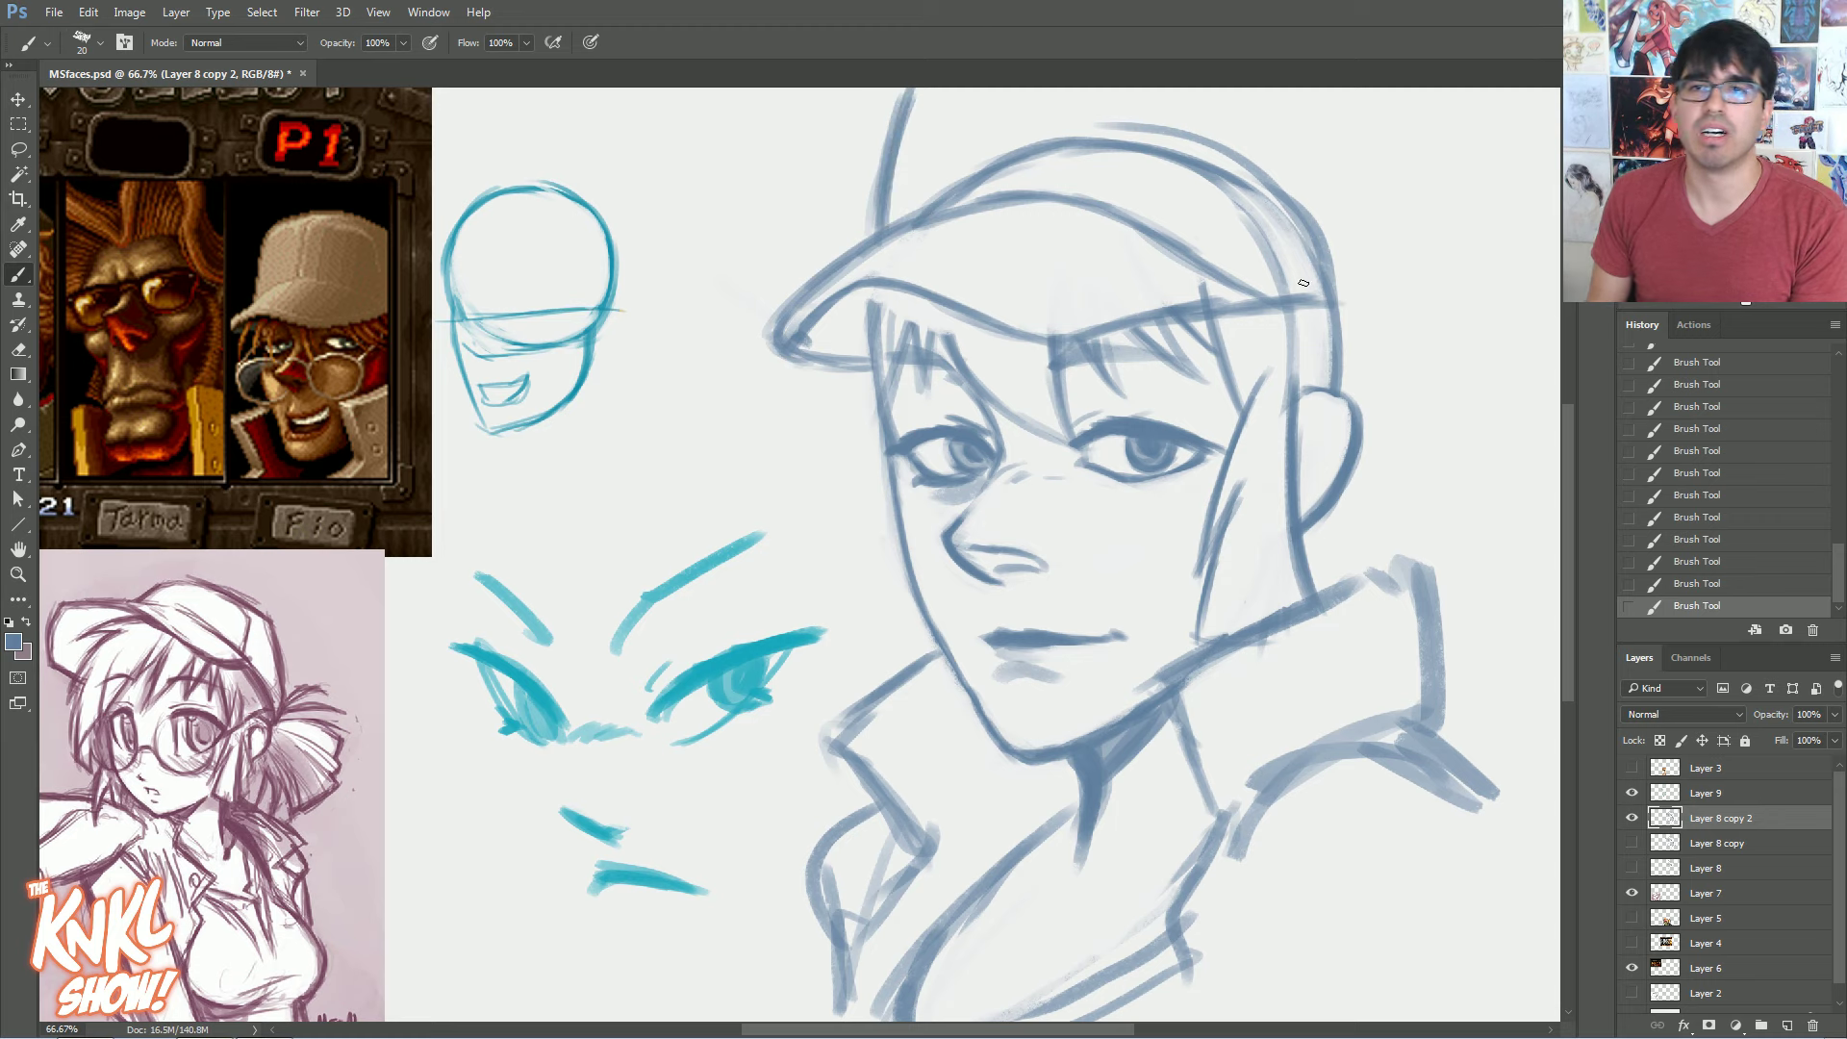
# Erase the hair strokes overlapping the brim and redraw its near lower edge toward the back of the head
pyautogui.moveTo(1193, 290)
pyautogui.mouseDown()
pyautogui.moveTo(1222, 294)
pyautogui.moveTo(1062, 322)
pyautogui.mouseUp()
pyautogui.moveTo(1062, 321); pyautogui.dragTo(1170, 273)
pyautogui.moveTo(1116, 328)
pyautogui.mouseDown()
pyautogui.moveTo(1349, 304)
pyautogui.moveTo(1333, 306)
pyautogui.mouseUp()
pyautogui.press(']')
pyautogui.press(']')
pyautogui.moveTo(1261, 308); pyautogui.dragTo(1355, 316)
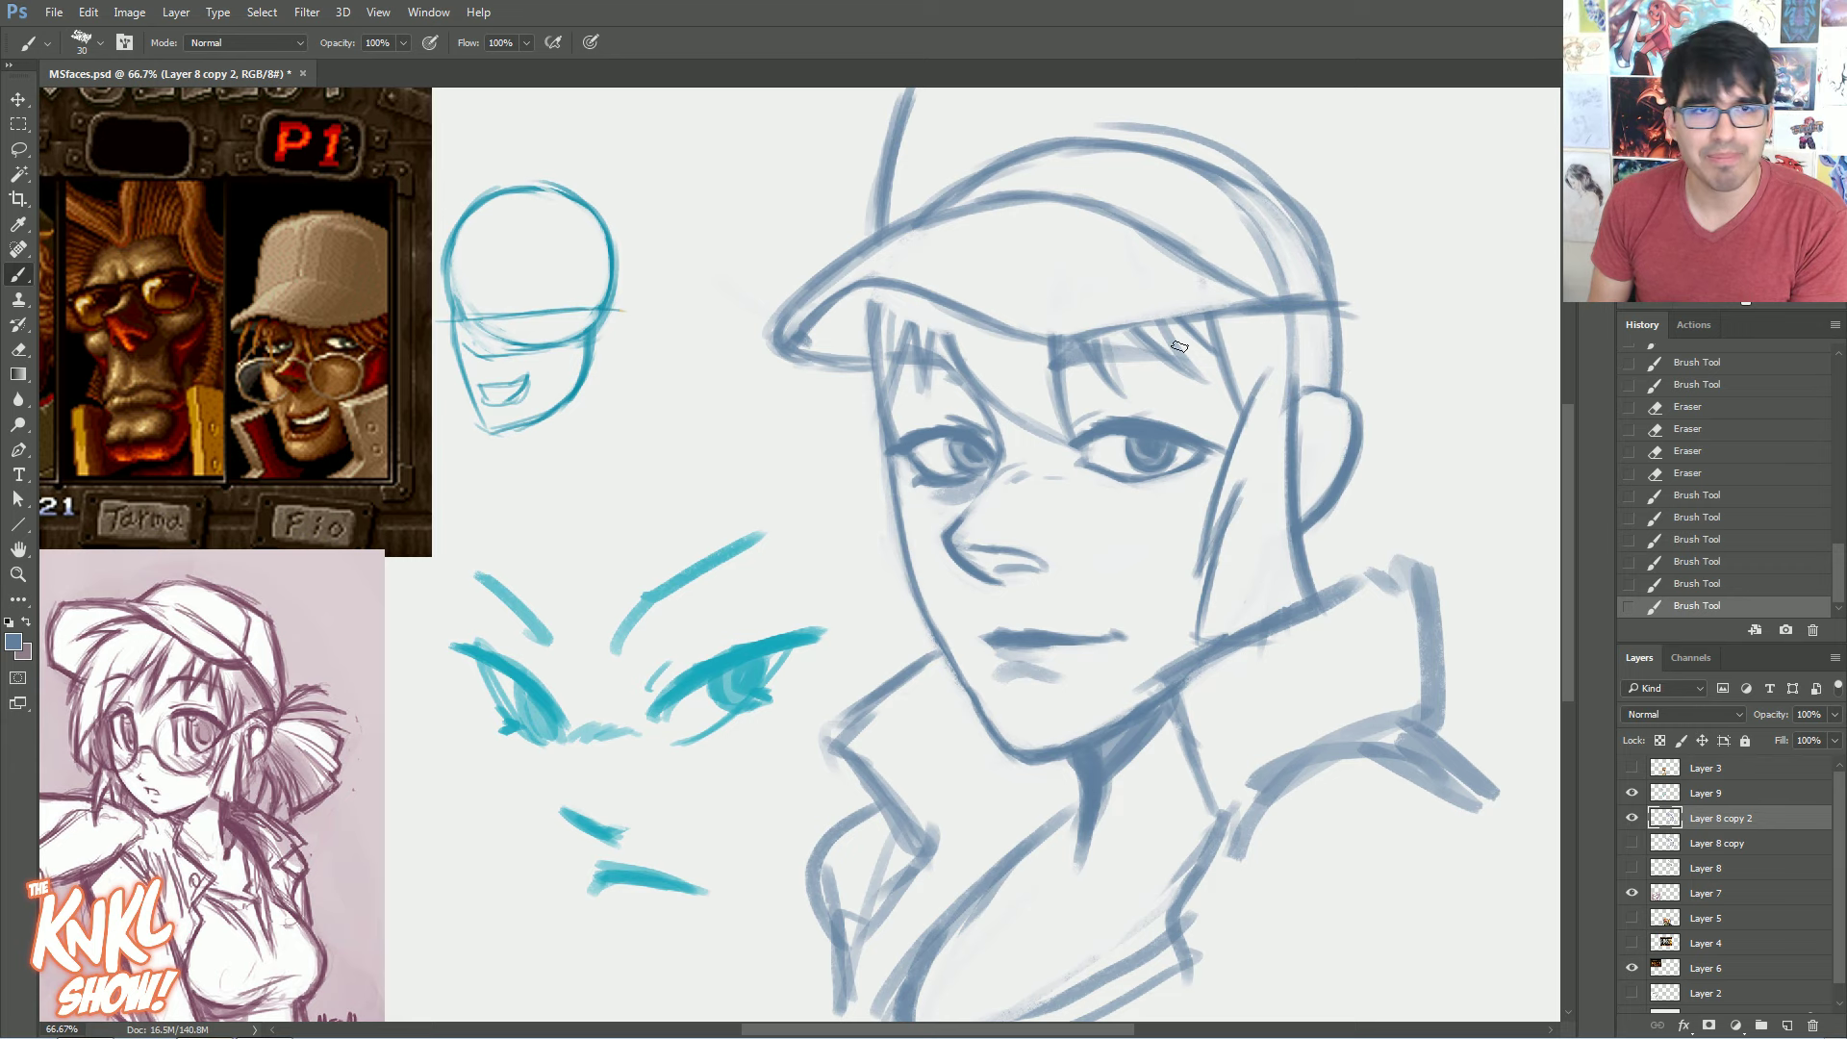
pyautogui.moveTo(1333, 387)
pyautogui.mouseDown()
pyautogui.moveTo(1243, 341)
pyautogui.moveTo(1176, 348)
pyautogui.mouseUp()
pyautogui.moveTo(1251, 340); pyautogui.dragTo(1179, 349)
pyautogui.moveTo(1332, 337); pyautogui.dragTo(1246, 340)
pyautogui.click(1725, 497)
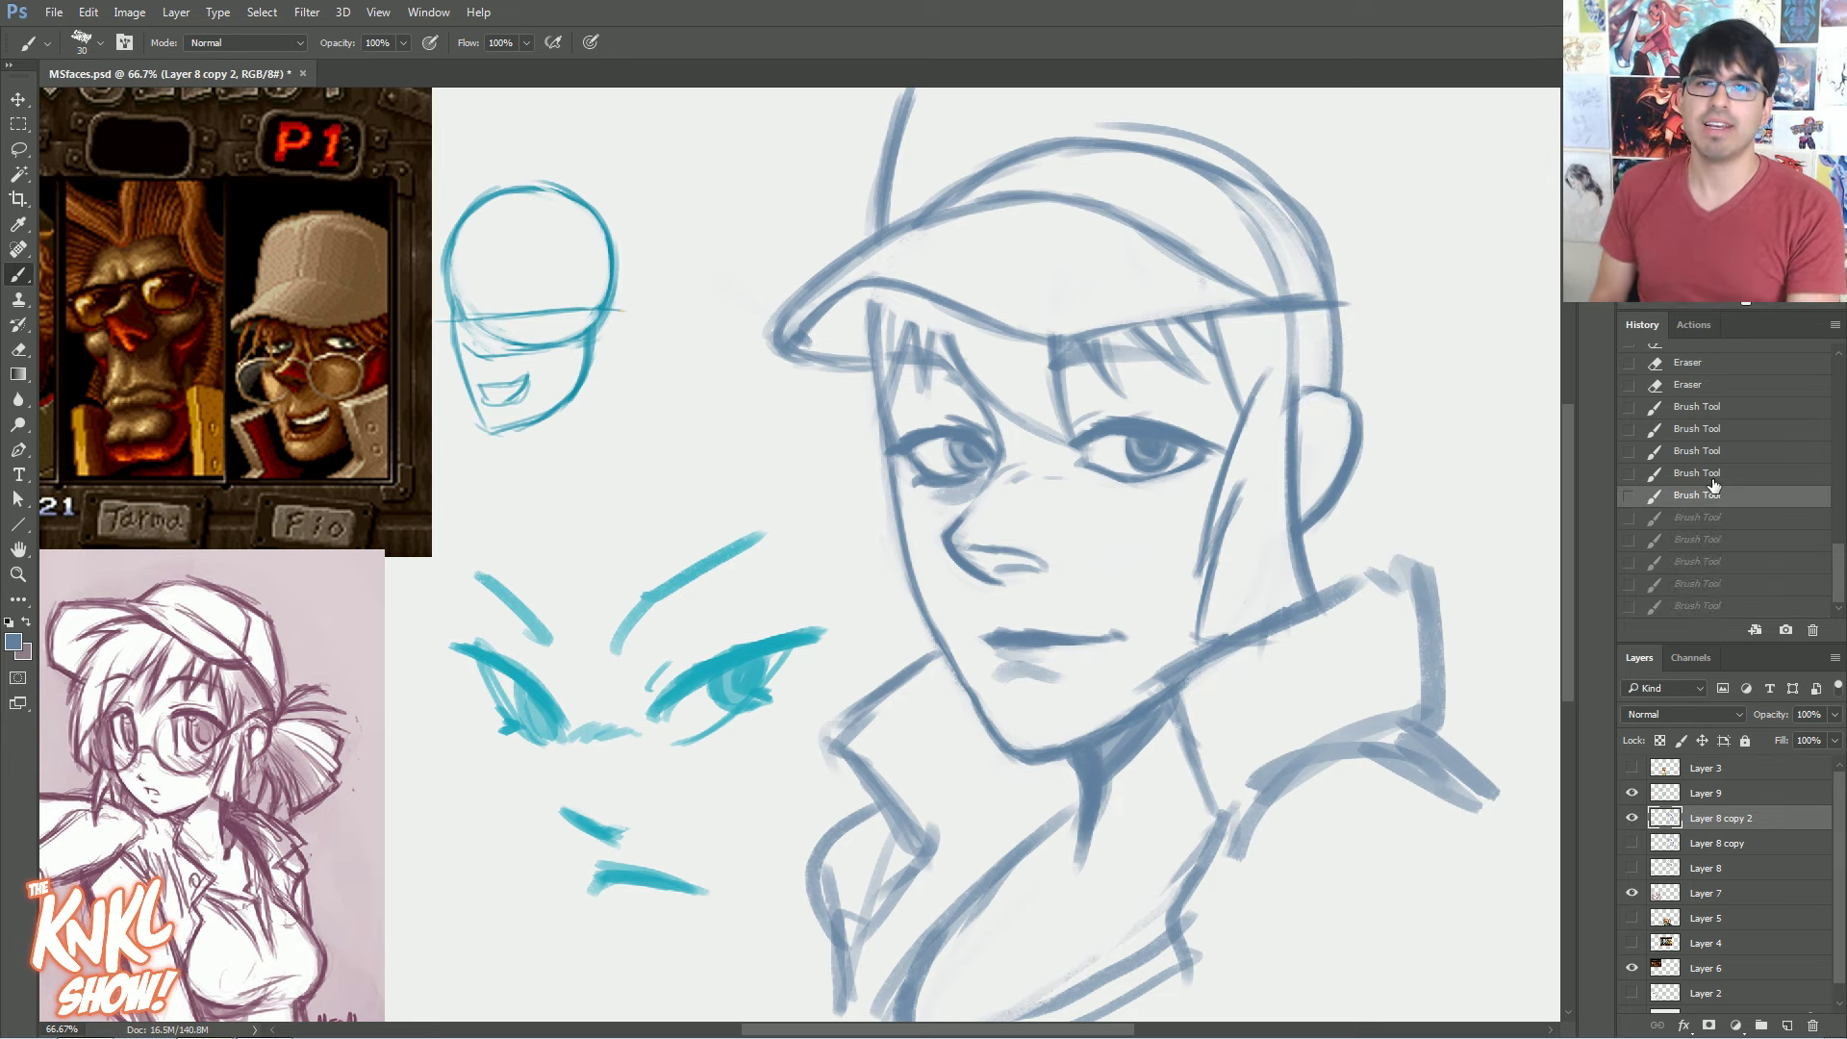
# Scale a duplicate of the capped head layer down to about 88%, hiding the original layer
pyautogui.hotkey('ctrl', 'j')
pyautogui.click(1632, 843)
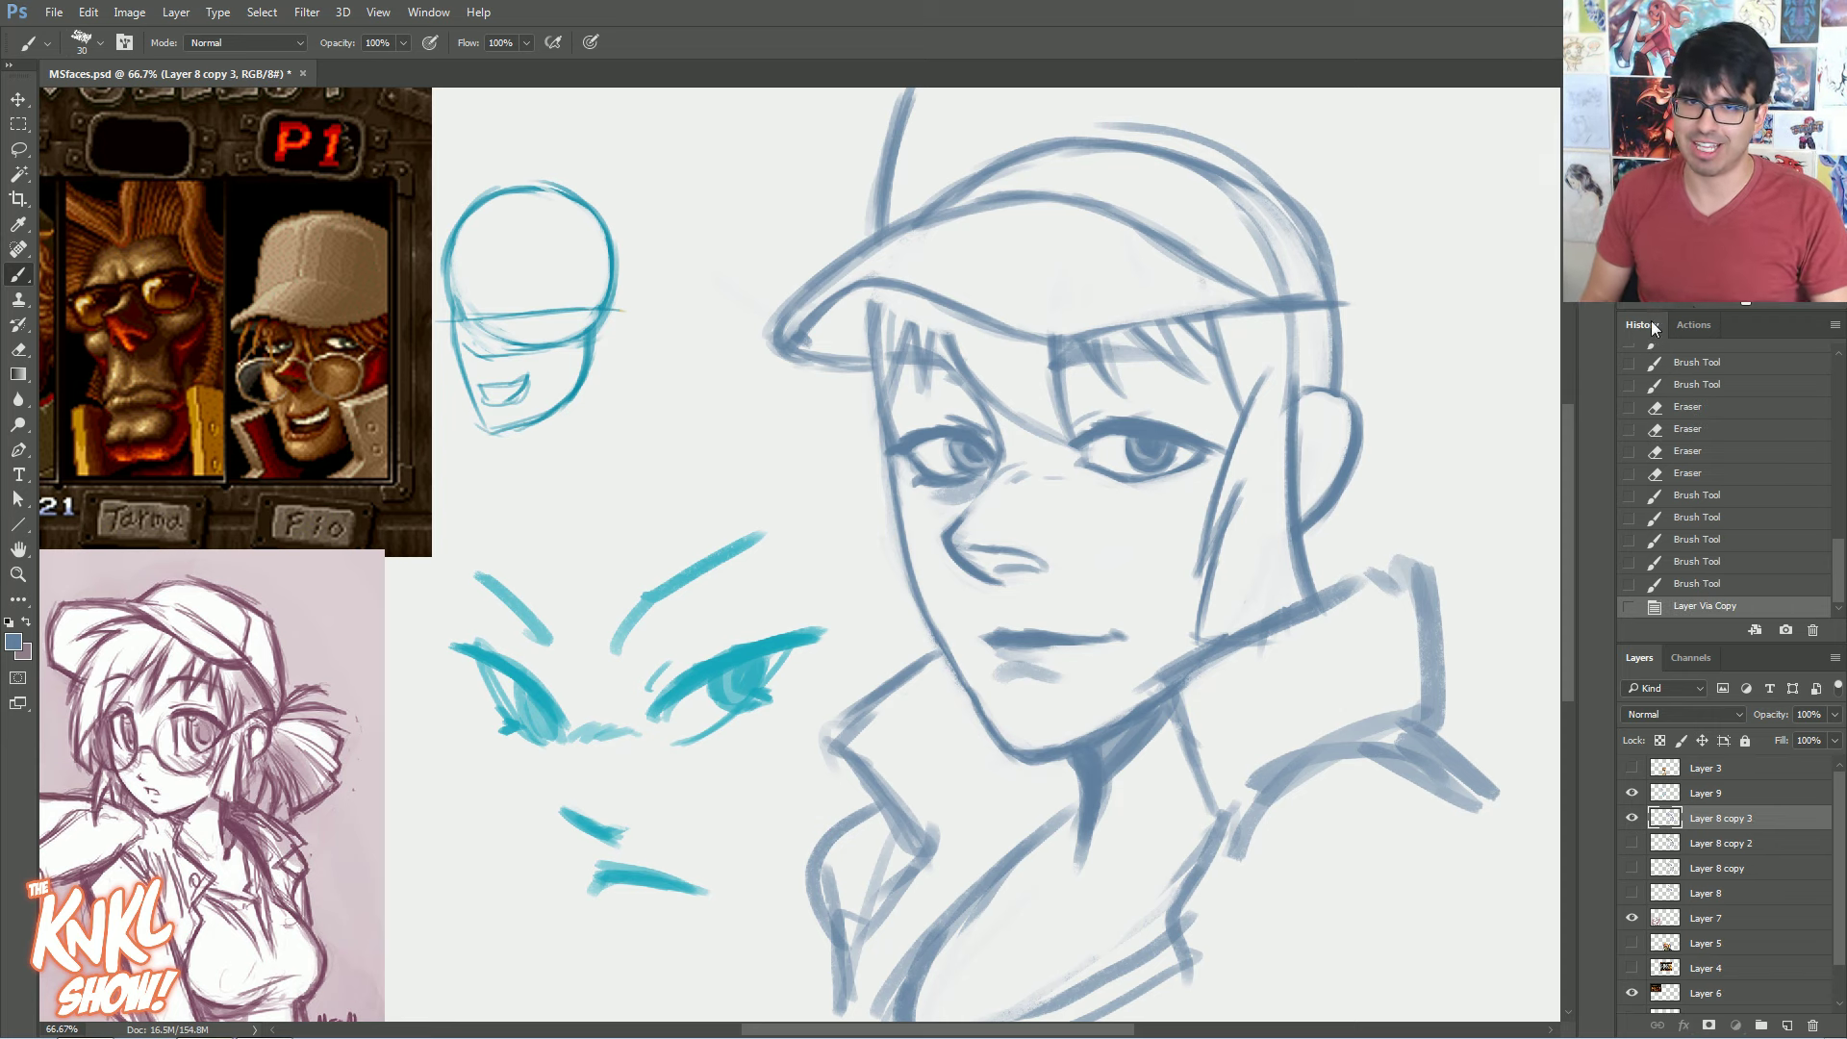
pyautogui.hotkey('ctrl', 't')
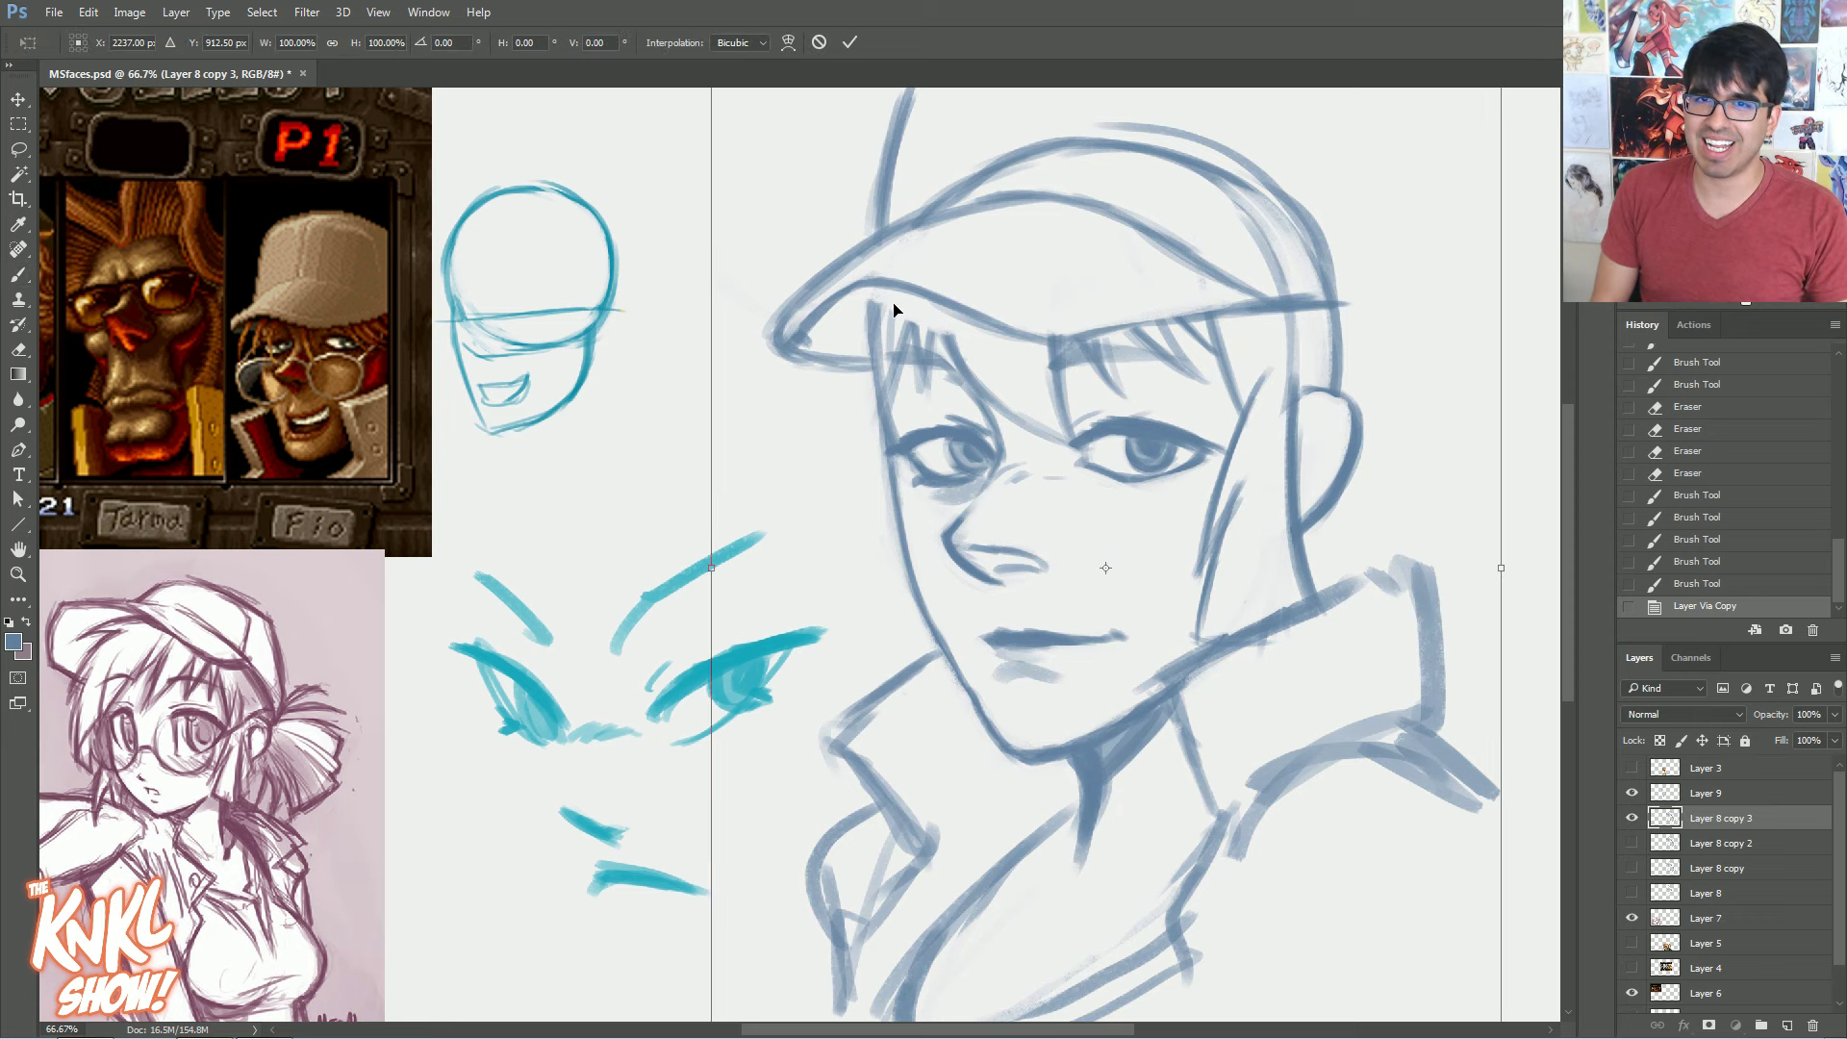
pyautogui.moveTo(894, 309); pyautogui.dragTo(911, 398)
pyautogui.moveTo(730, 134); pyautogui.dragTo(824, 254)
pyautogui.moveTo(1154, 460); pyautogui.dragTo(1077, 319)
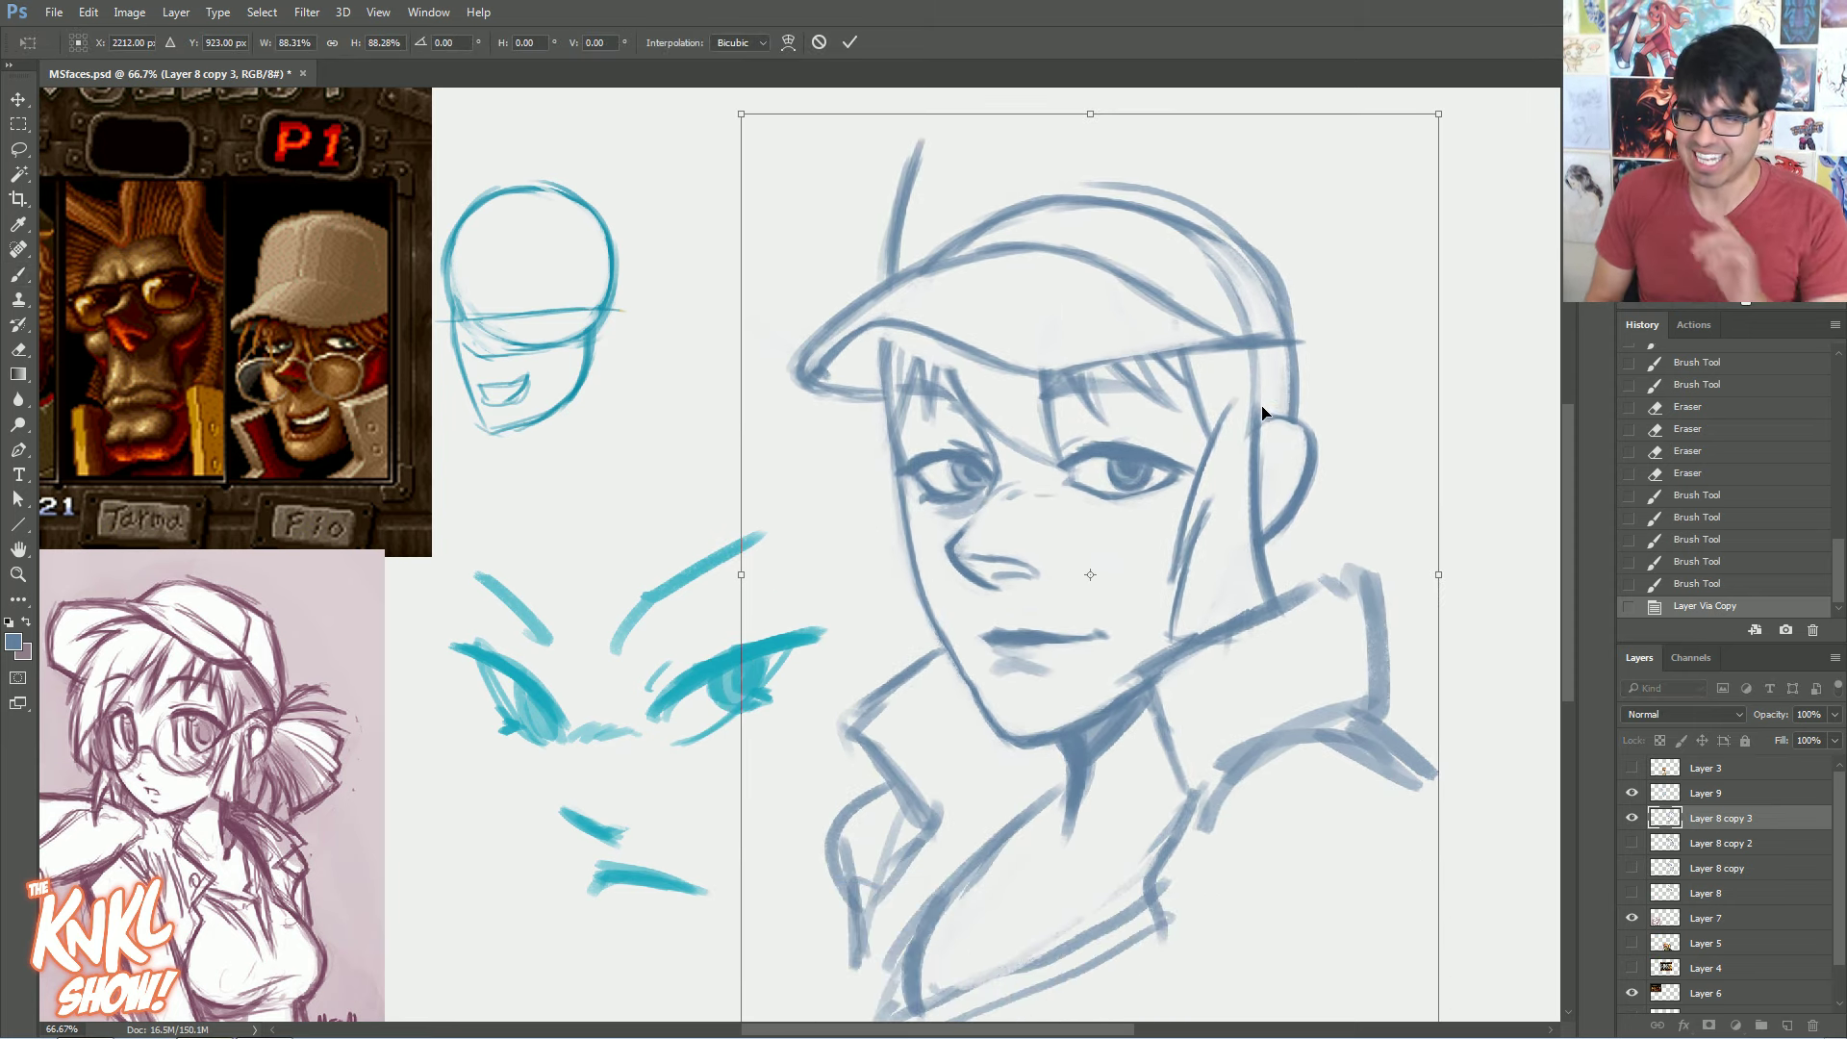
pyautogui.press('Return')
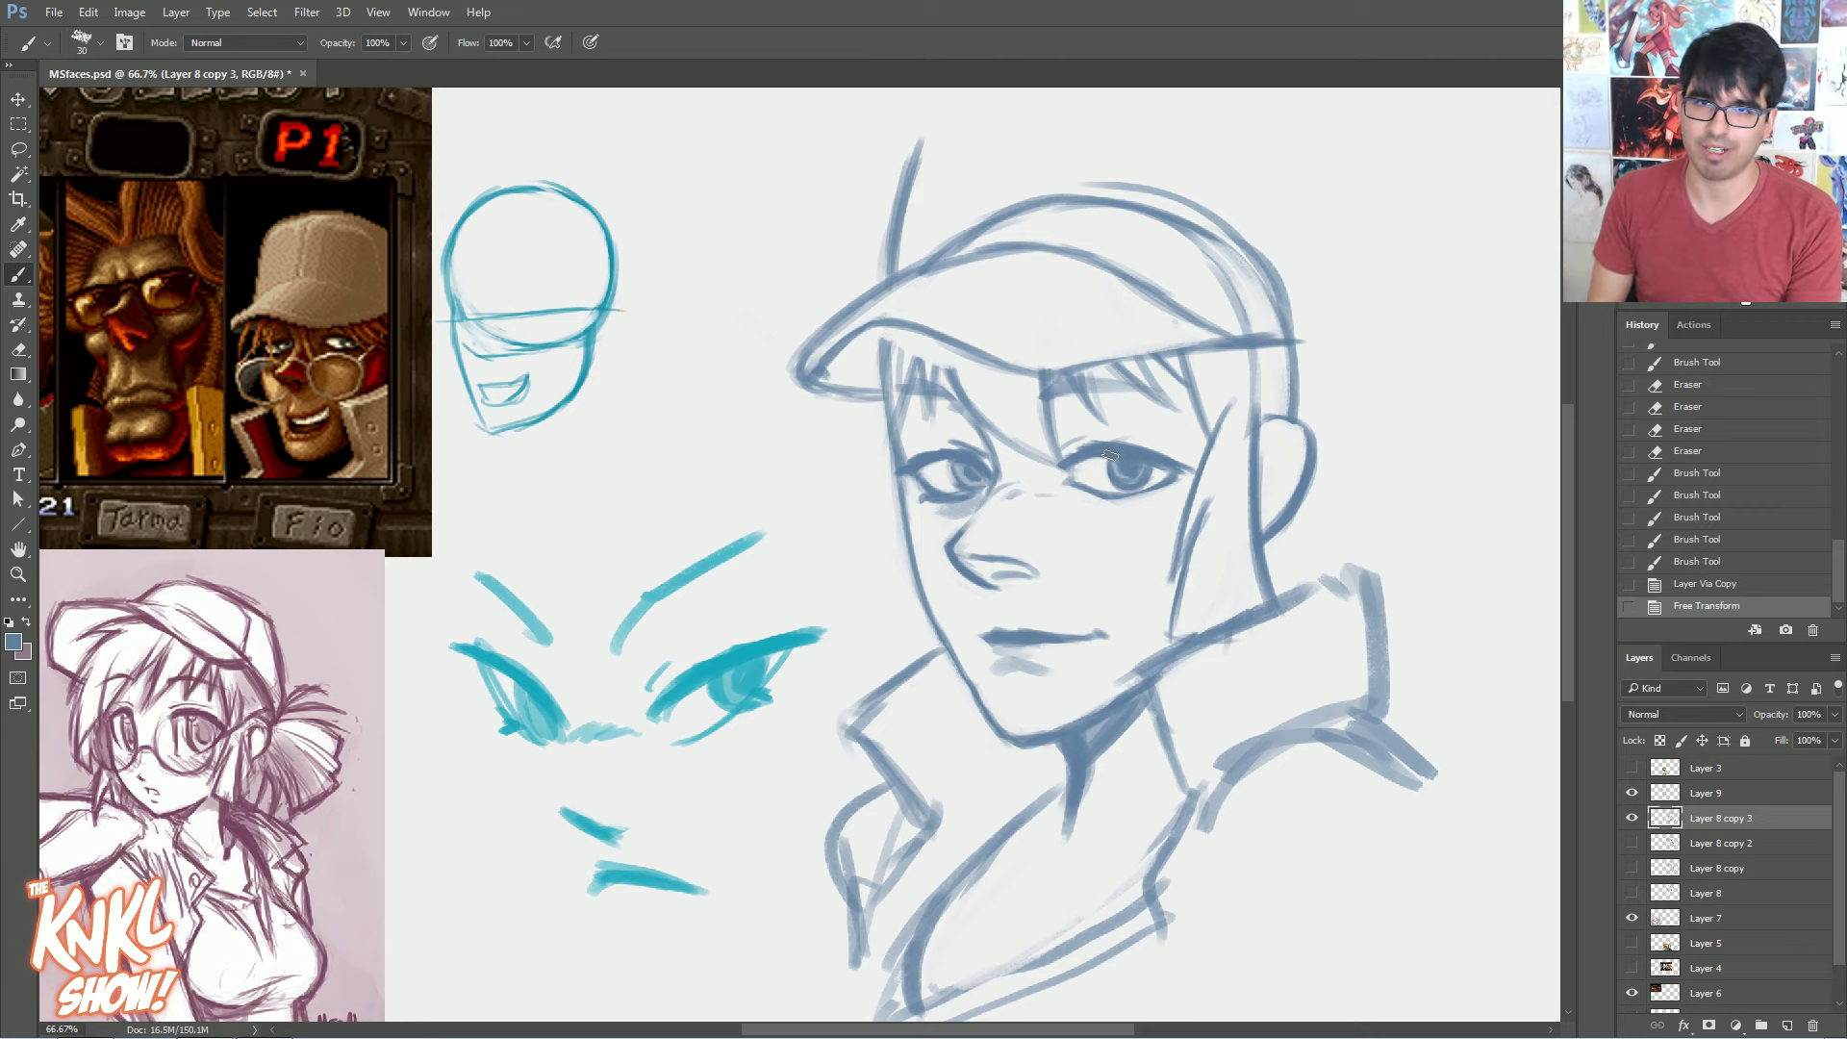
# Select the whole cap, move it slightly down onto the head and transform it to sit at a slight tilt
pyautogui.press('l')
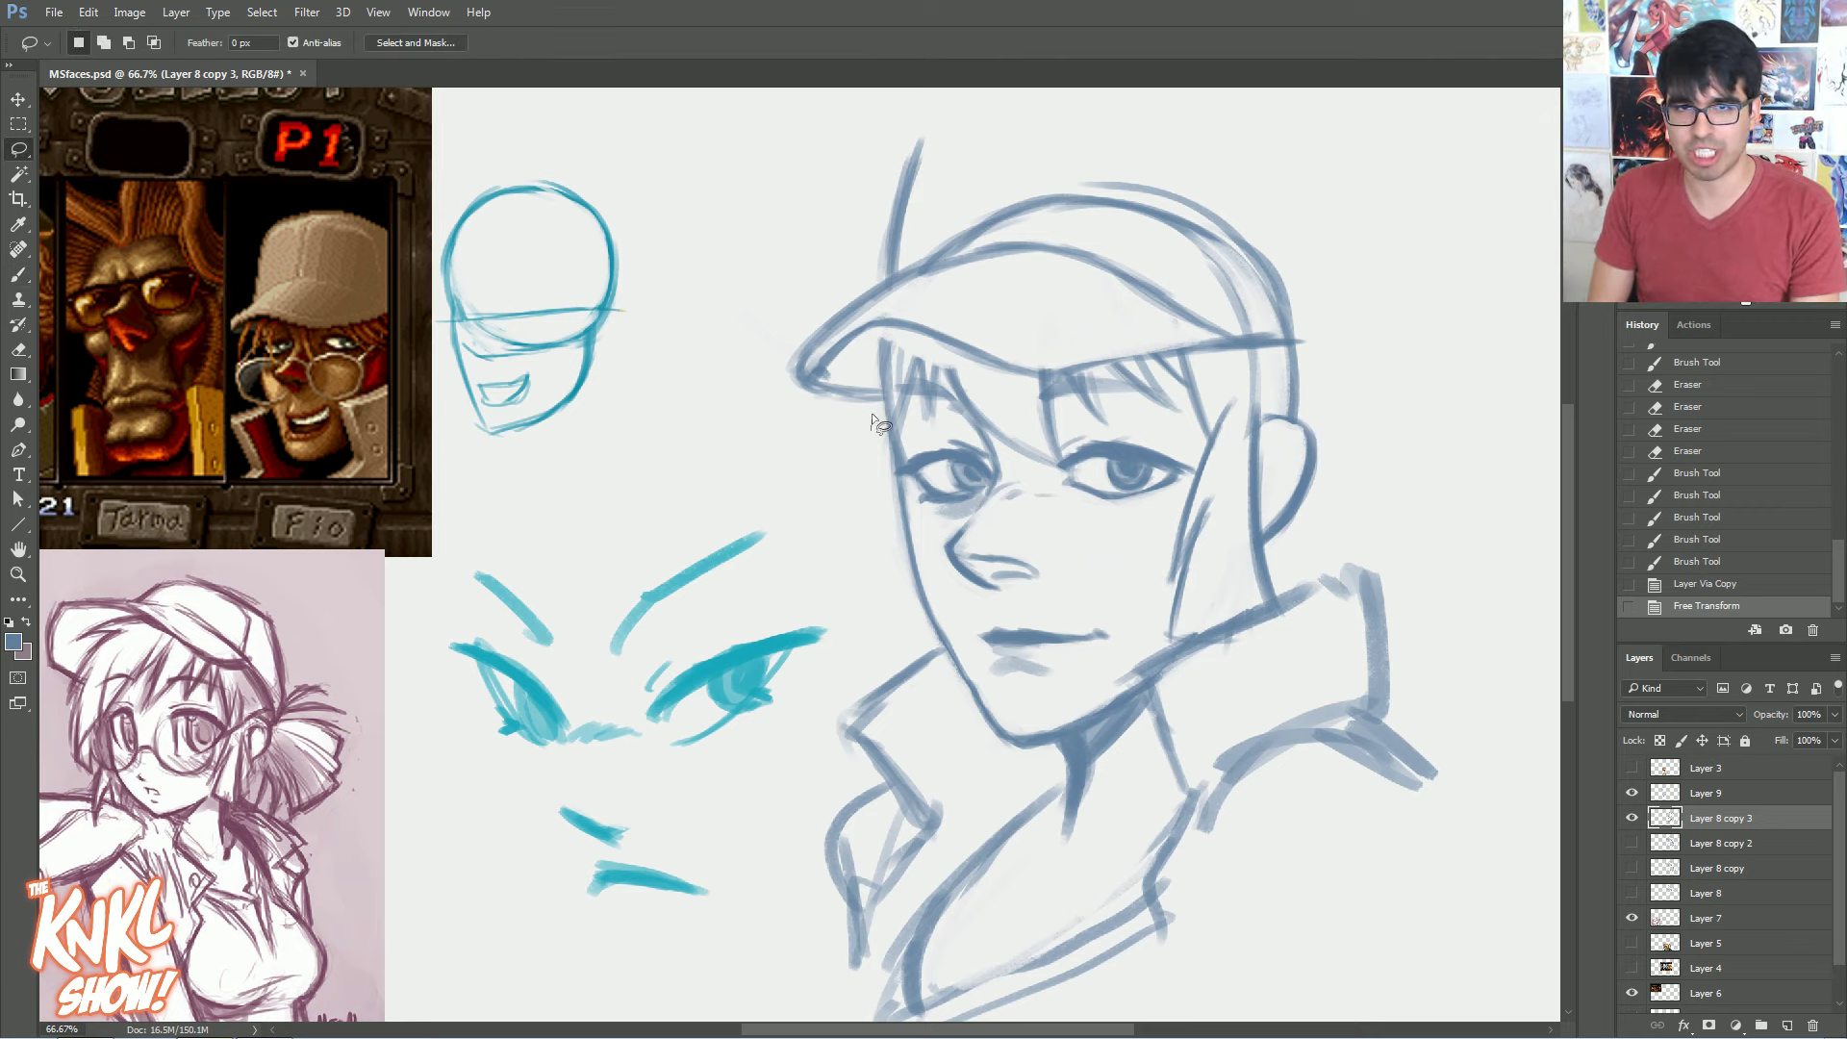
pyautogui.moveTo(846, 423); pyautogui.dragTo(878, 409)
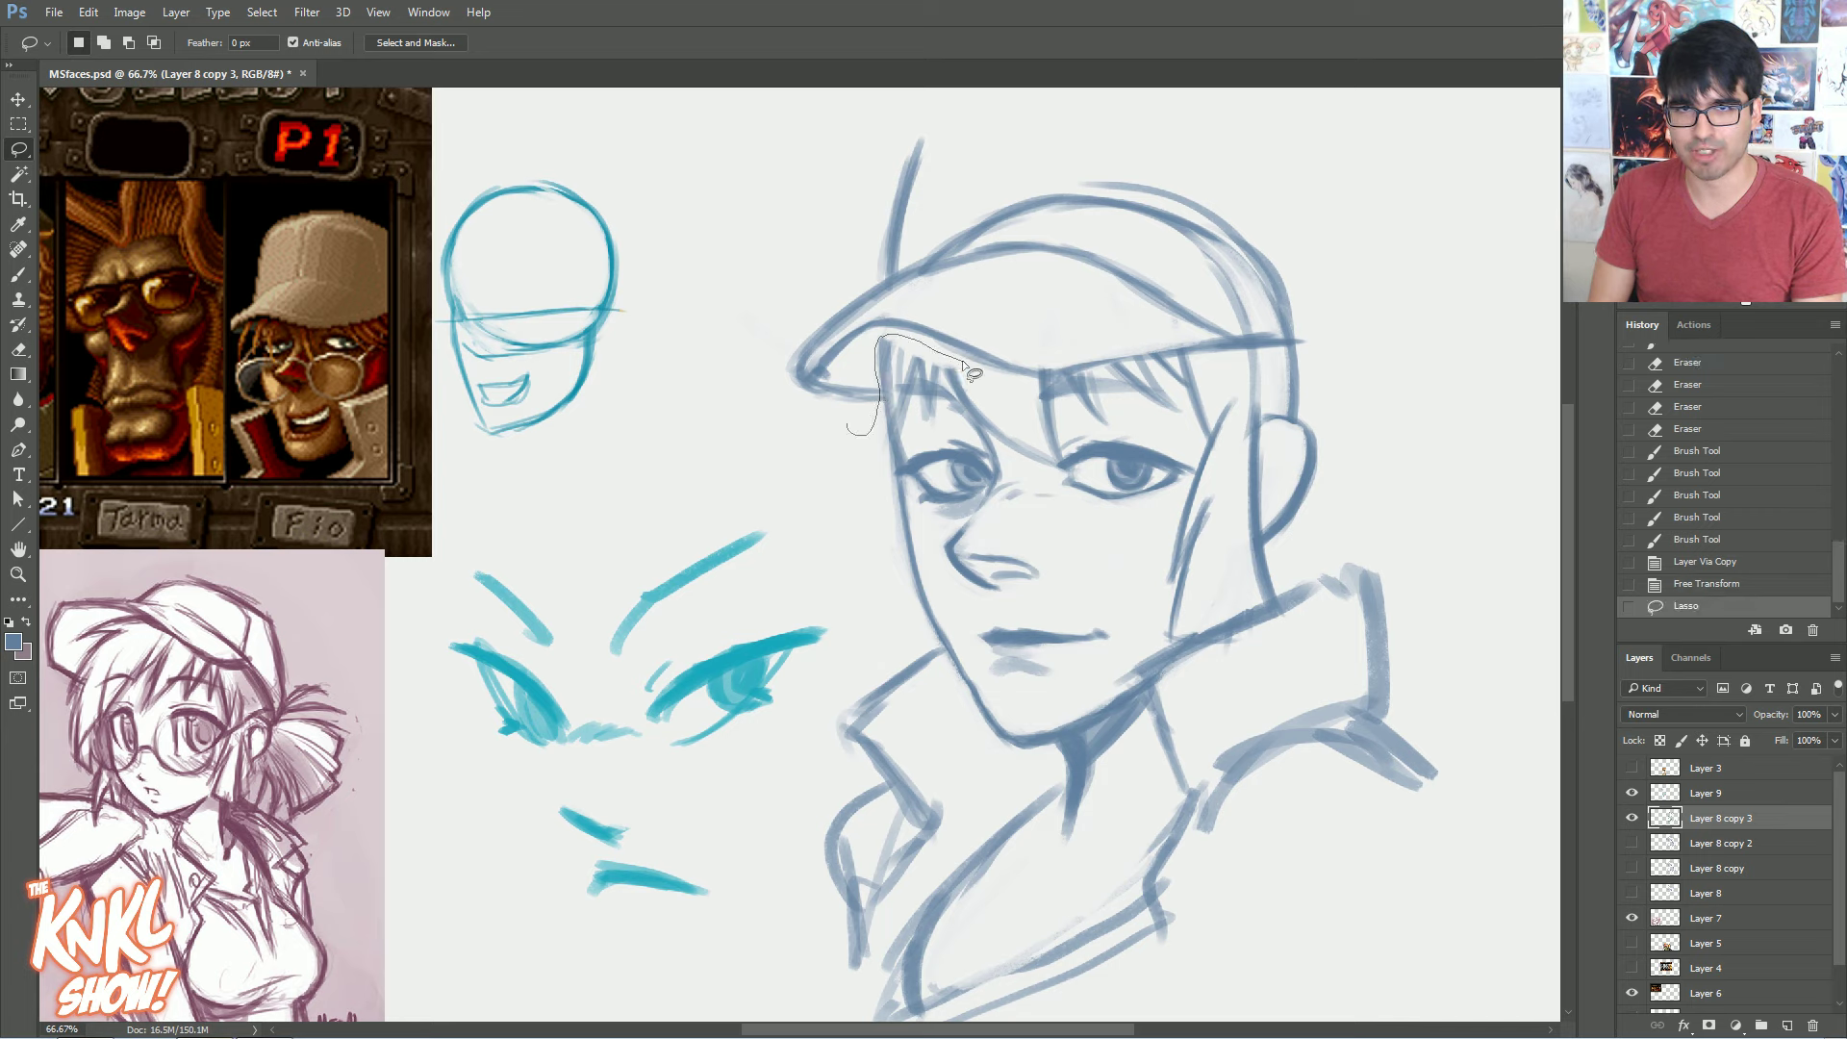
pyautogui.moveTo(1266, 368)
pyautogui.mouseDown()
pyautogui.moveTo(1142, 112)
pyautogui.moveTo(767, 404)
pyautogui.mouseUp()
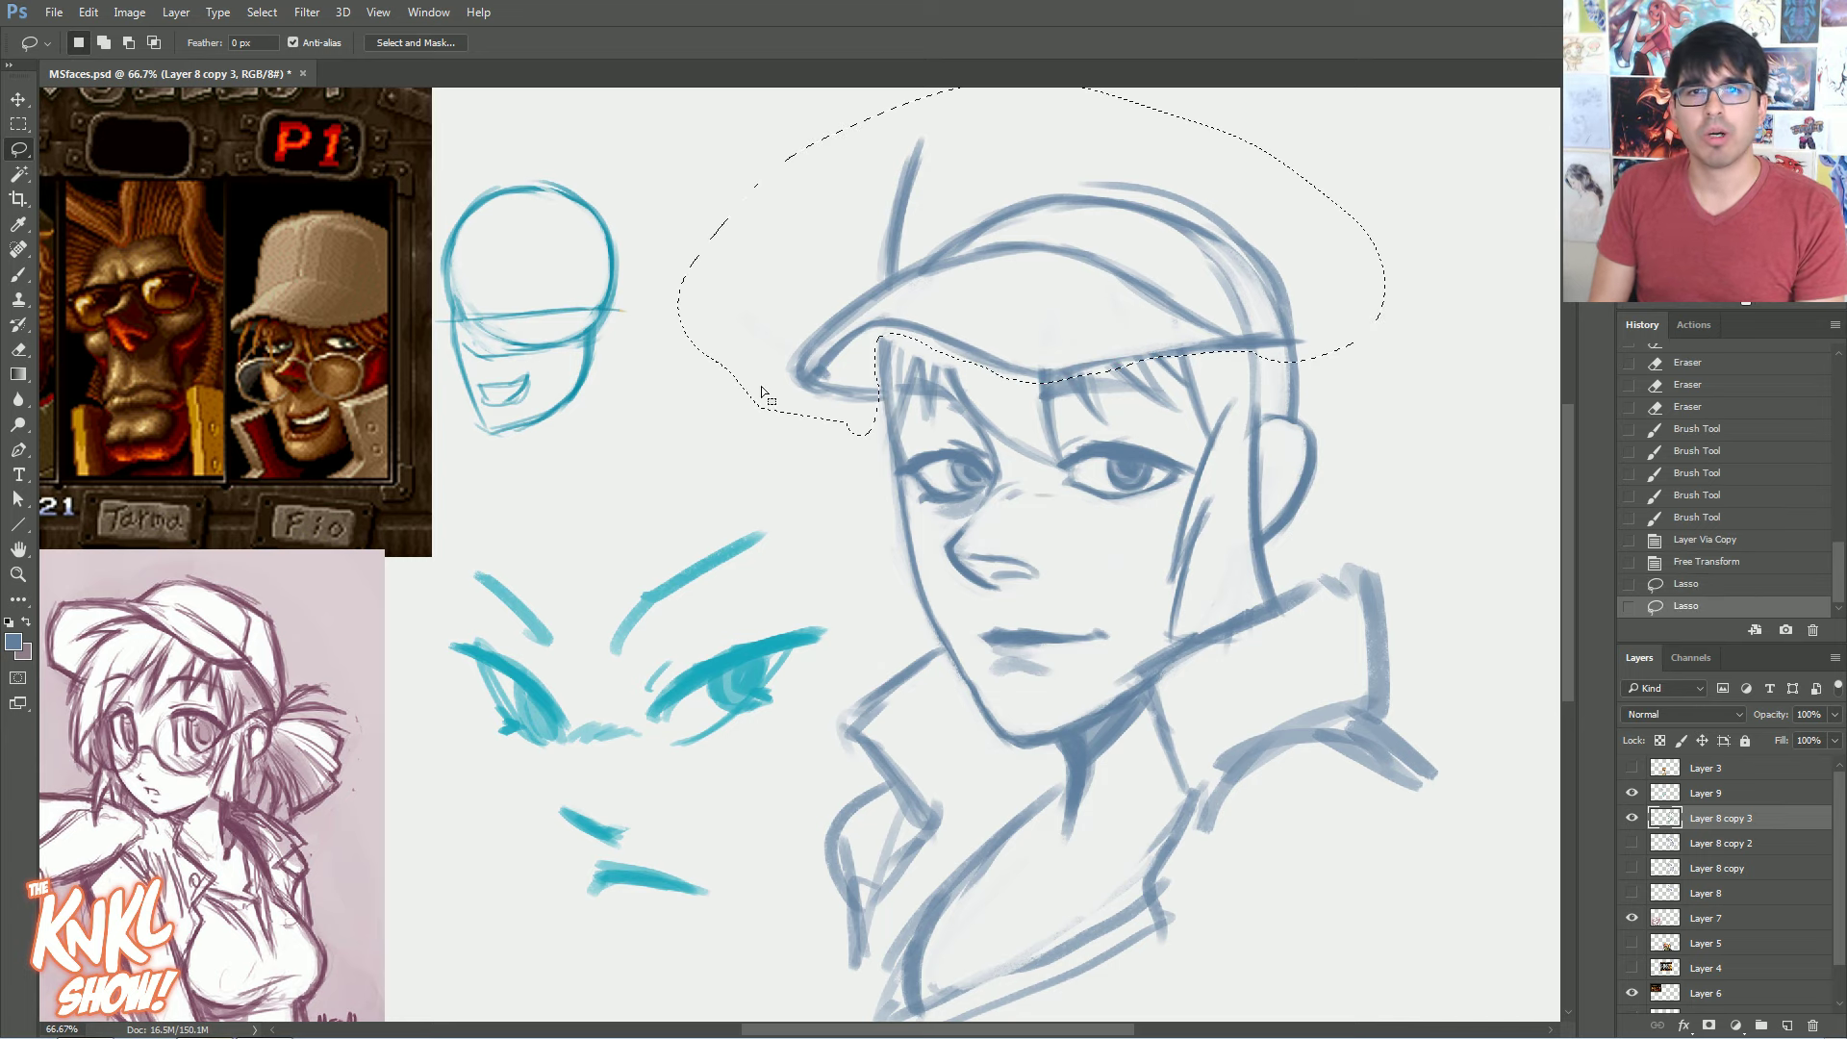
pyautogui.press('v')
pyautogui.moveTo(1094, 209); pyautogui.dragTo(1113, 256)
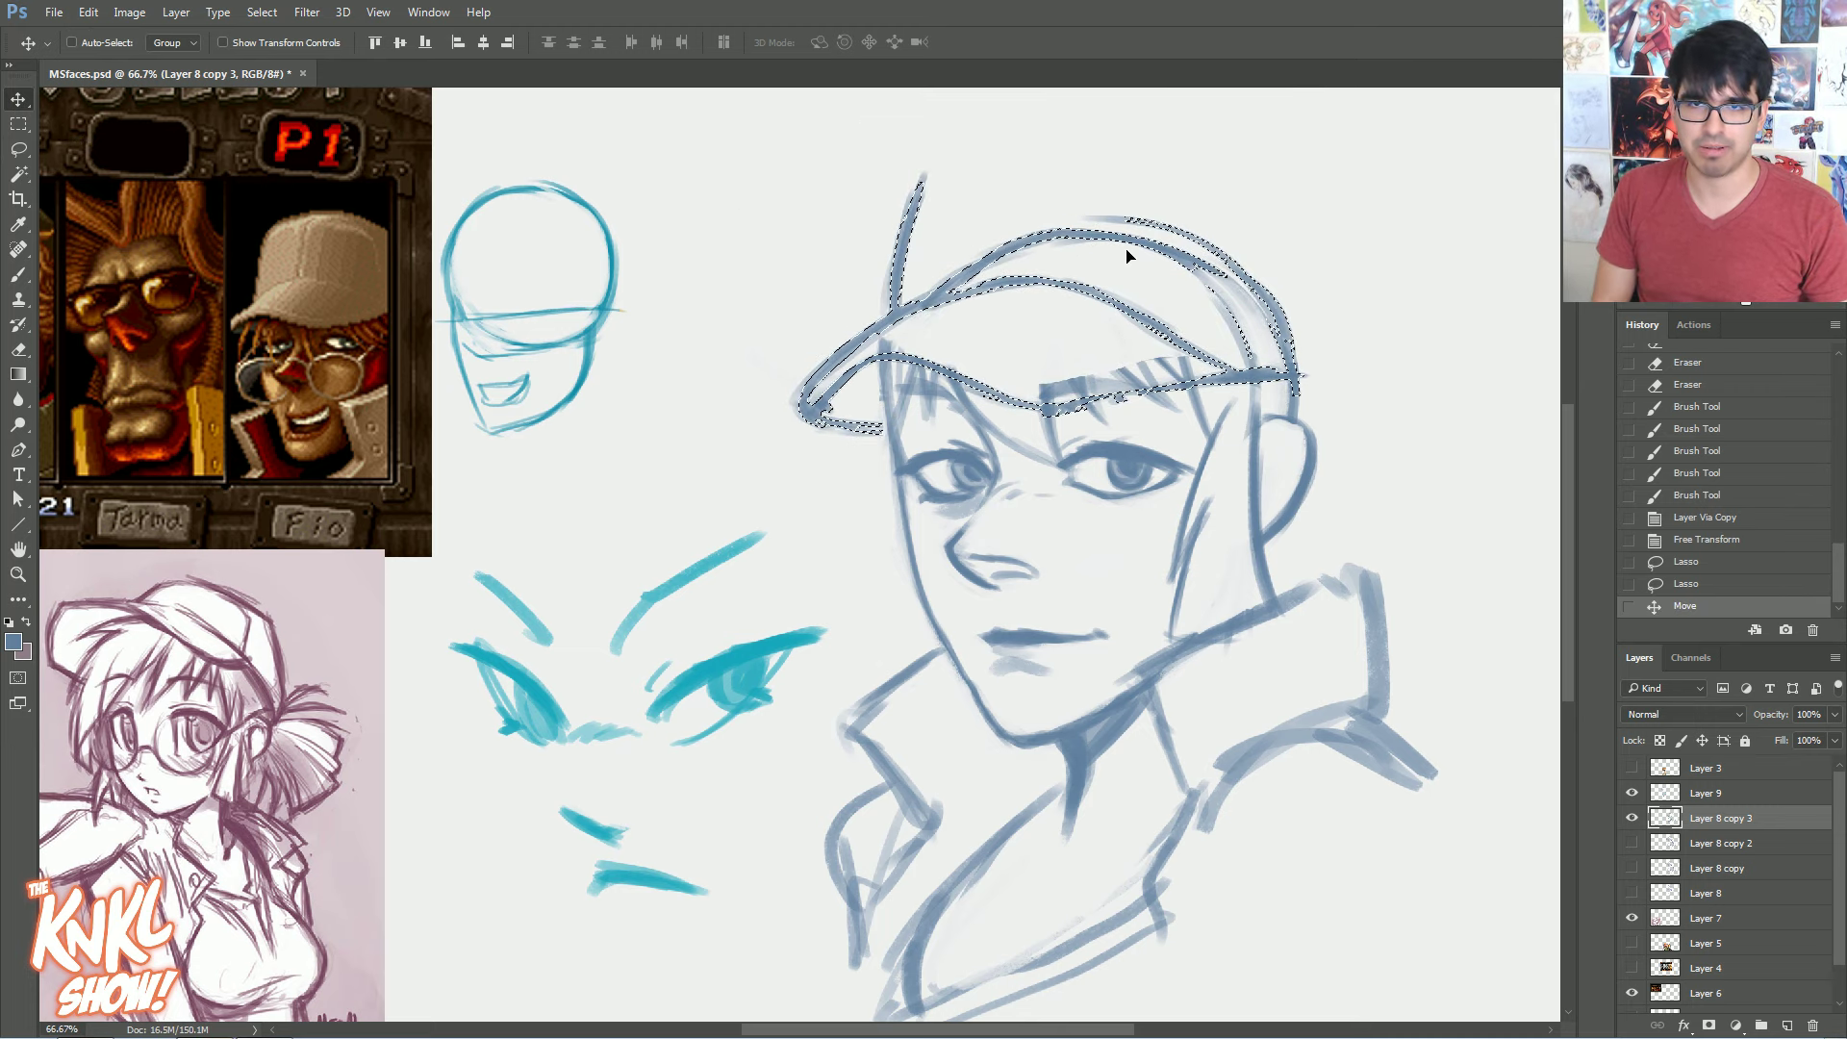
pyautogui.hotkey('ctrl', 't')
pyautogui.moveTo(1406, 273); pyautogui.dragTo(1406, 282)
pyautogui.press('Return')
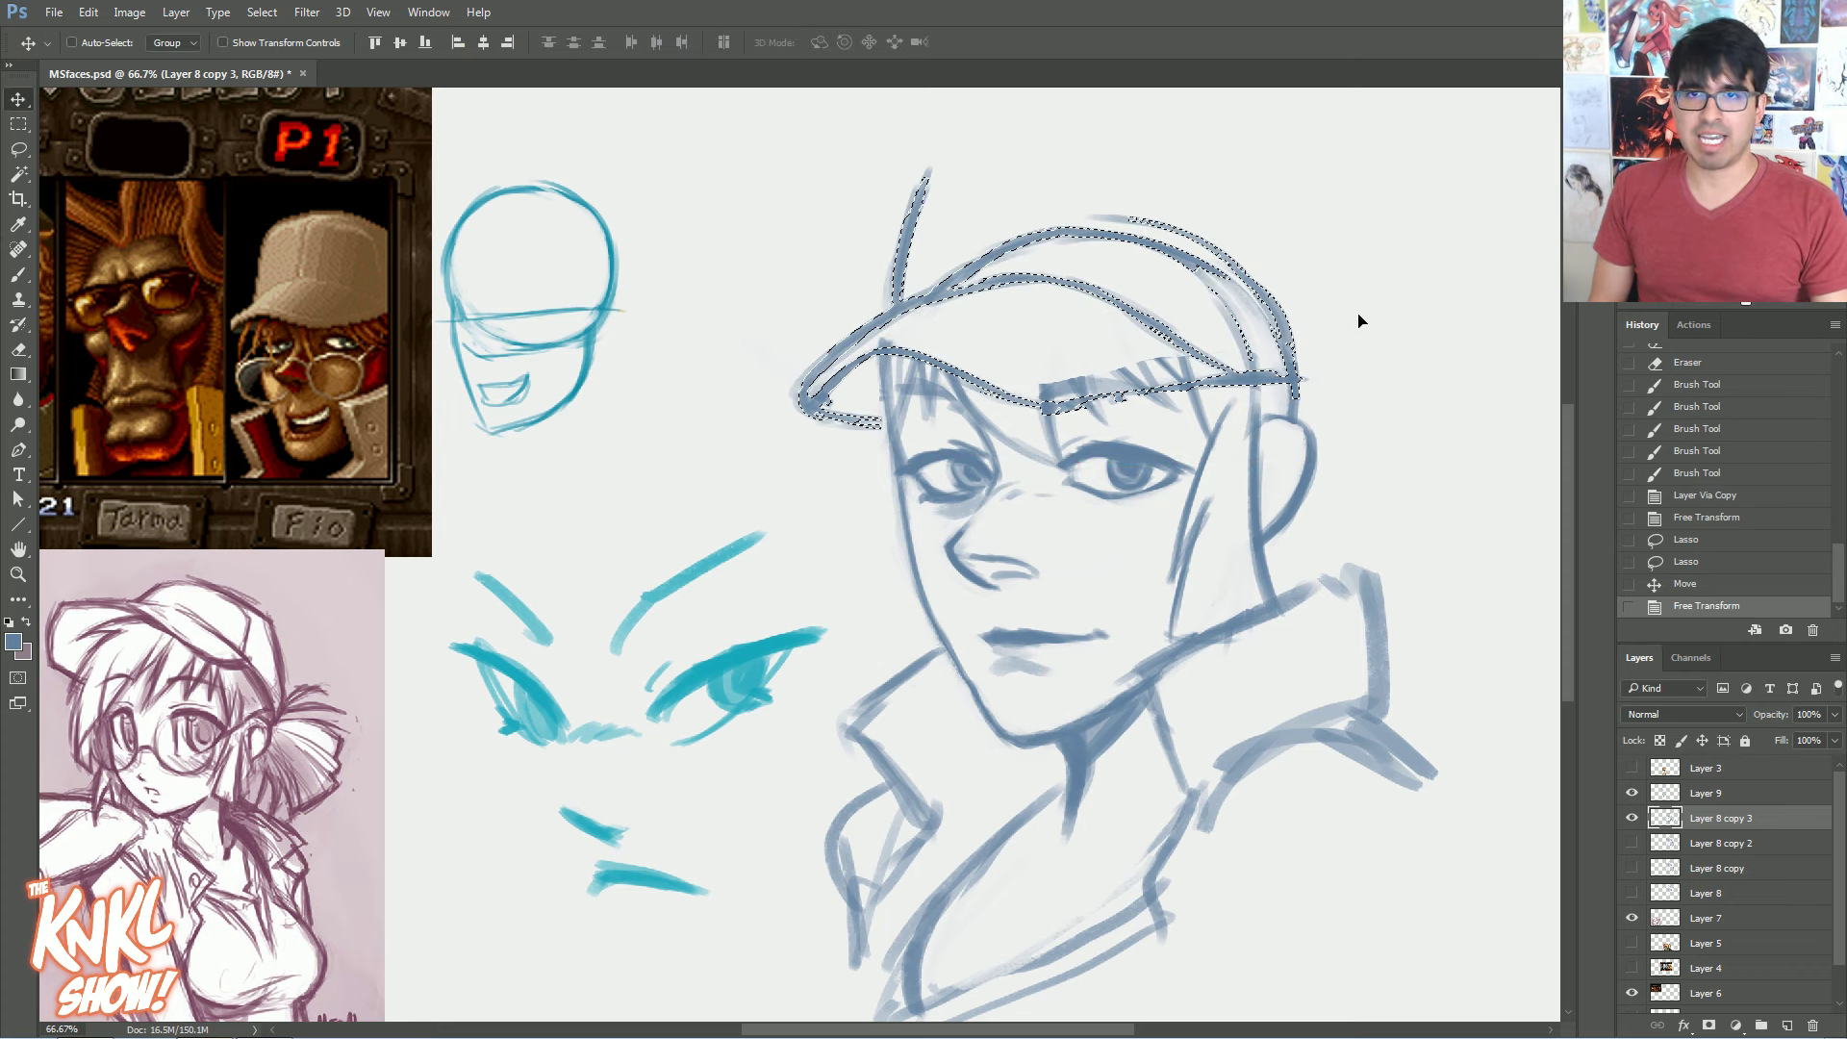
pyautogui.press('l')
pyautogui.hotkey('ctrl', 'd')
# Erase the hair and face strokes that overlap the lowered cap brim
pyautogui.press('b')
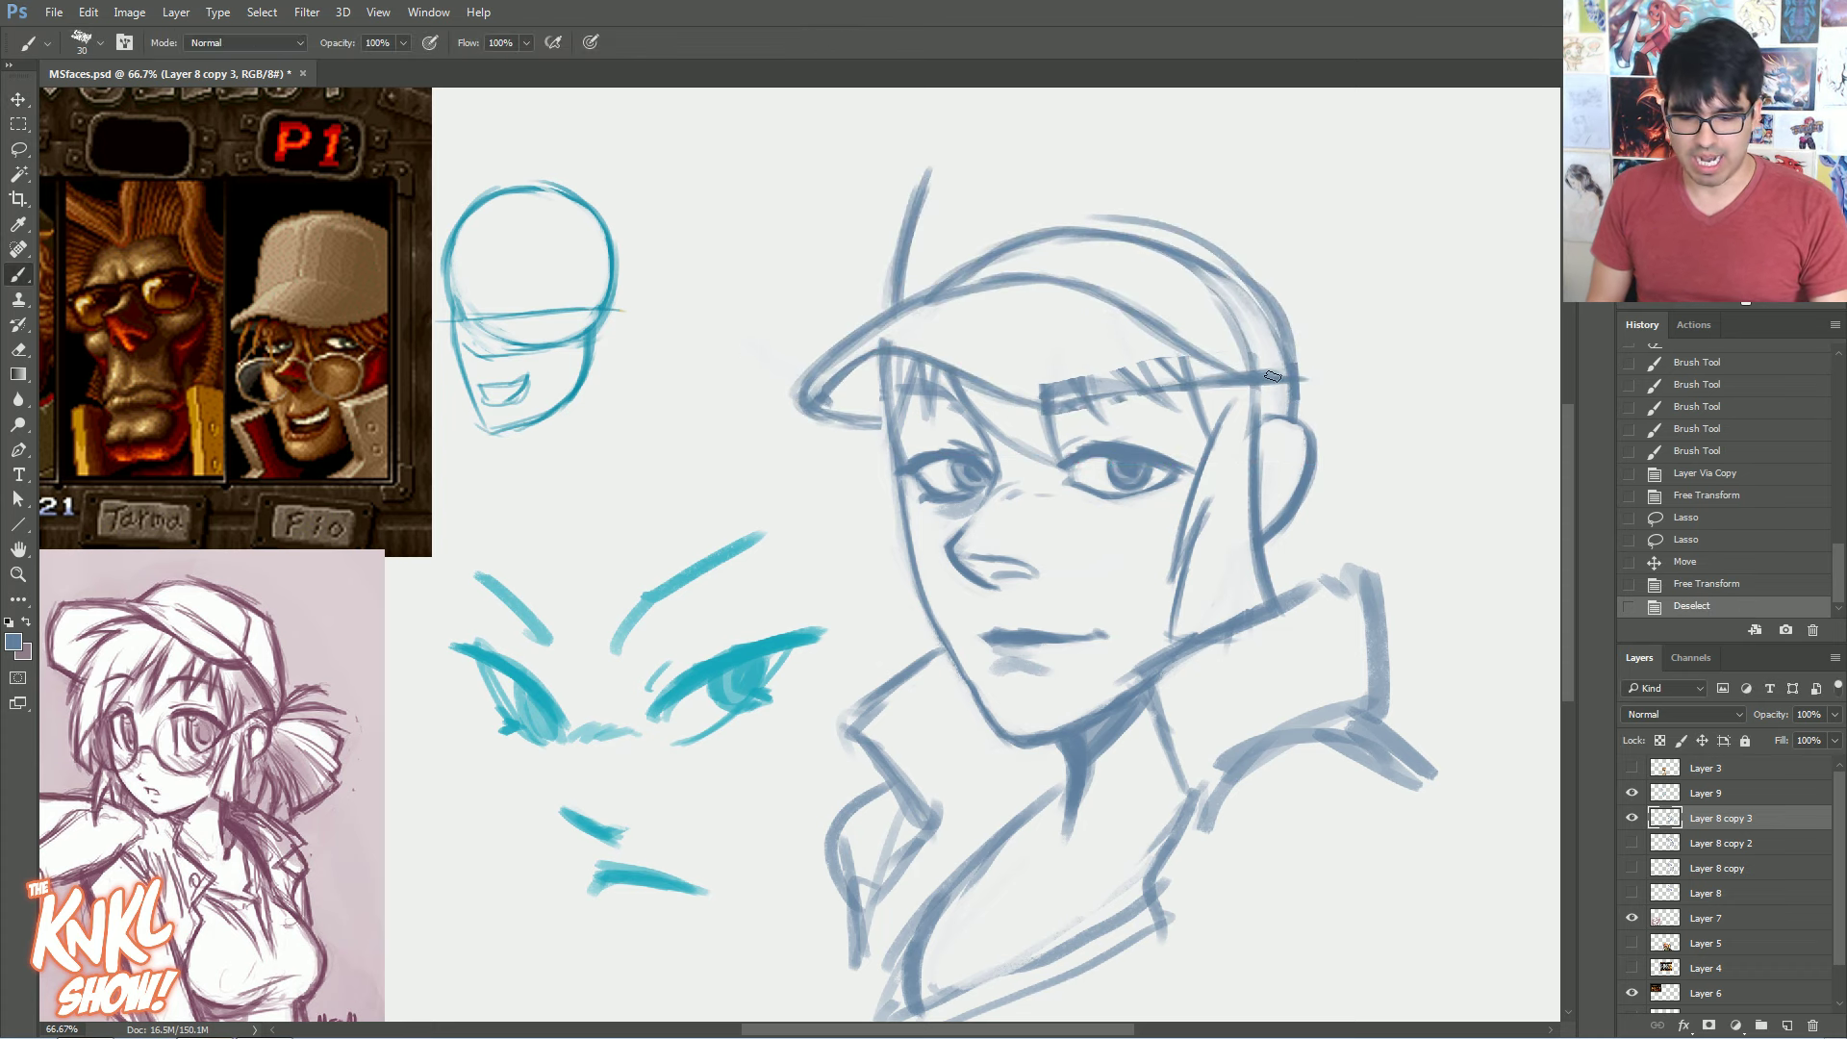
pyautogui.click(1632, 817)
pyautogui.click(1632, 816)
pyautogui.moveTo(1062, 381)
pyautogui.mouseDown()
pyautogui.moveTo(1148, 368)
pyautogui.moveTo(1136, 377)
pyautogui.mouseUp()
pyautogui.moveTo(1044, 392)
pyautogui.mouseDown()
pyautogui.moveTo(1189, 365)
pyautogui.moveTo(1092, 380)
pyautogui.moveTo(1020, 366)
pyautogui.mouseUp()
pyautogui.moveTo(881, 341); pyautogui.dragTo(905, 339)
pyautogui.moveTo(904, 338); pyautogui.dragTo(932, 335)
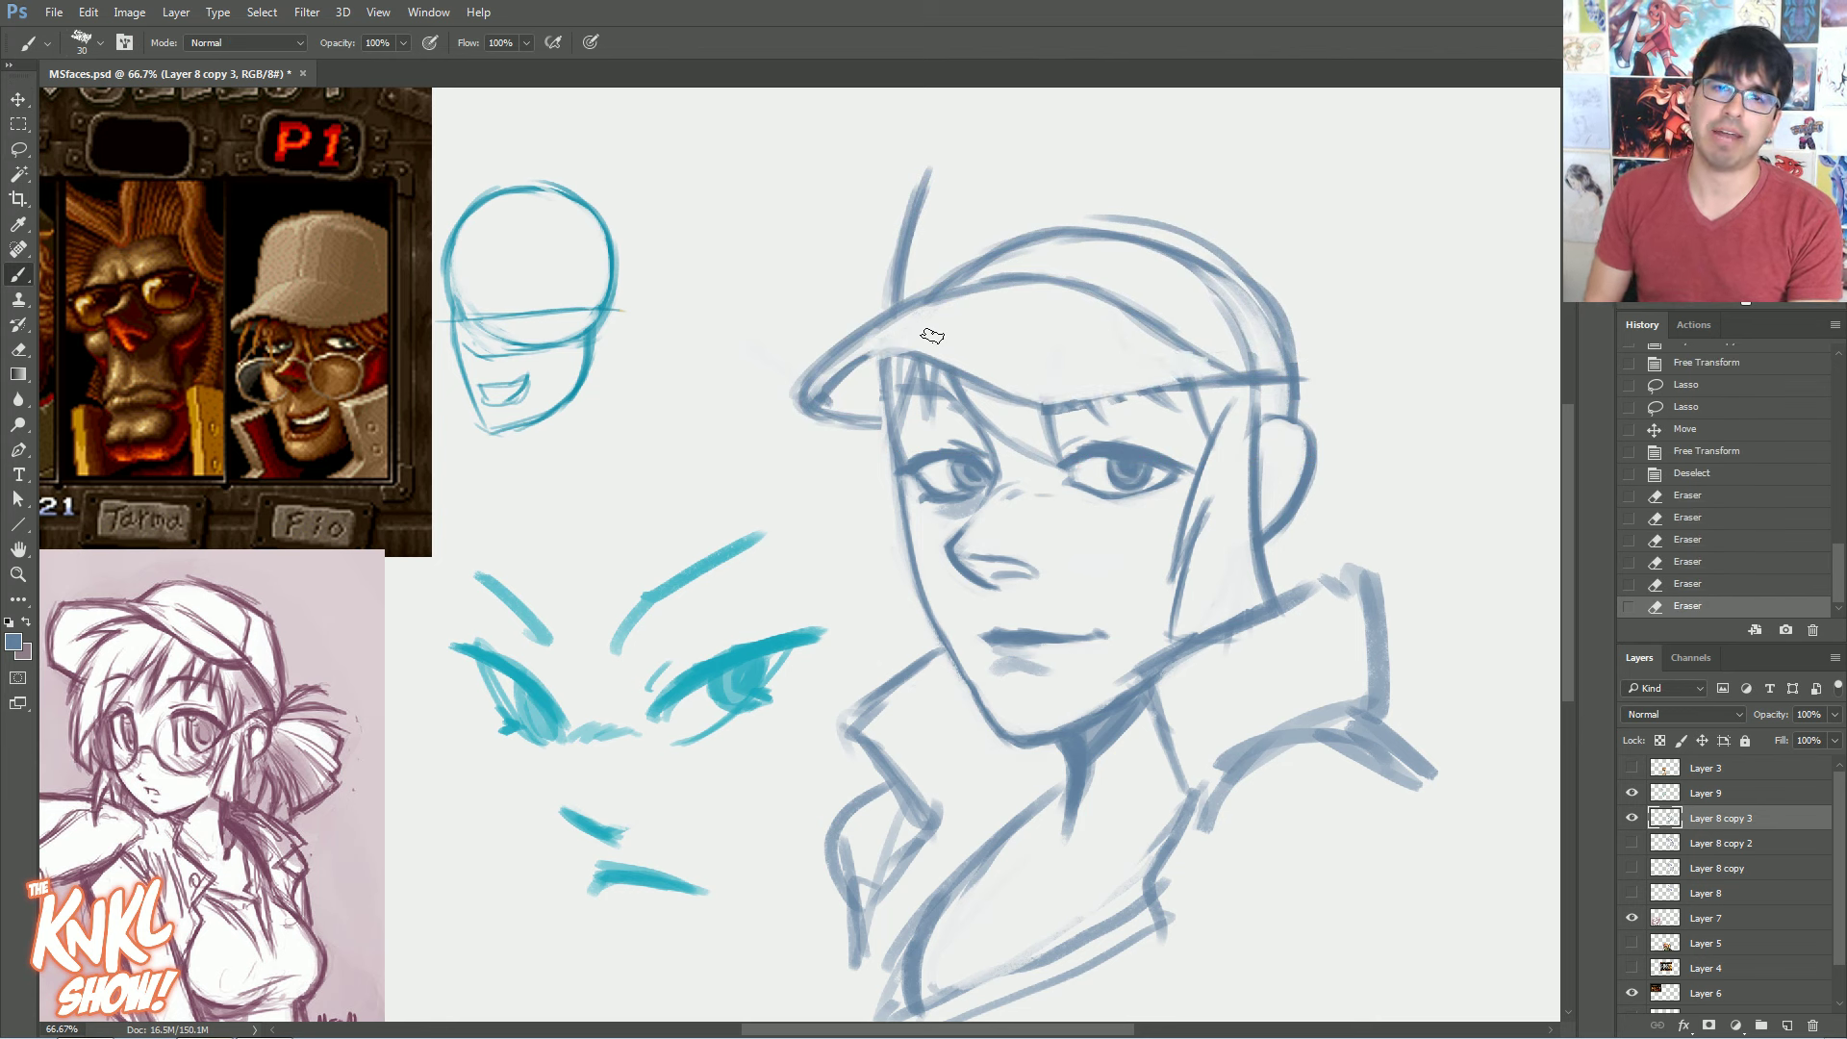
# Redraw the brim's lower edge from its middle to the back of the head and mark the cap's back corner
pyautogui.moveTo(1048, 410); pyautogui.dragTo(1302, 376)
pyautogui.moveTo(1268, 381); pyautogui.dragTo(1309, 382)
pyautogui.moveTo(1293, 367); pyautogui.dragTo(1295, 394)
pyautogui.moveTo(1295, 285); pyautogui.dragTo(1308, 390)
pyautogui.press('[')
pyautogui.moveTo(1193, 391); pyautogui.dragTo(1020, 394)
# Draw a taller cap crown with a steep back edge, curved guide arcs above the brim and a rounded top
pyautogui.moveTo(1262, 204); pyautogui.dragTo(1301, 375)
pyautogui.moveTo(1237, 143)
pyautogui.mouseDown()
pyautogui.moveTo(1305, 364)
pyautogui.moveTo(1282, 207)
pyautogui.mouseUp()
pyautogui.moveTo(1282, 314)
pyautogui.mouseDown()
pyautogui.moveTo(1175, 216)
pyautogui.moveTo(1096, 202)
pyautogui.mouseUp()
pyautogui.moveTo(1261, 301); pyautogui.dragTo(1059, 197)
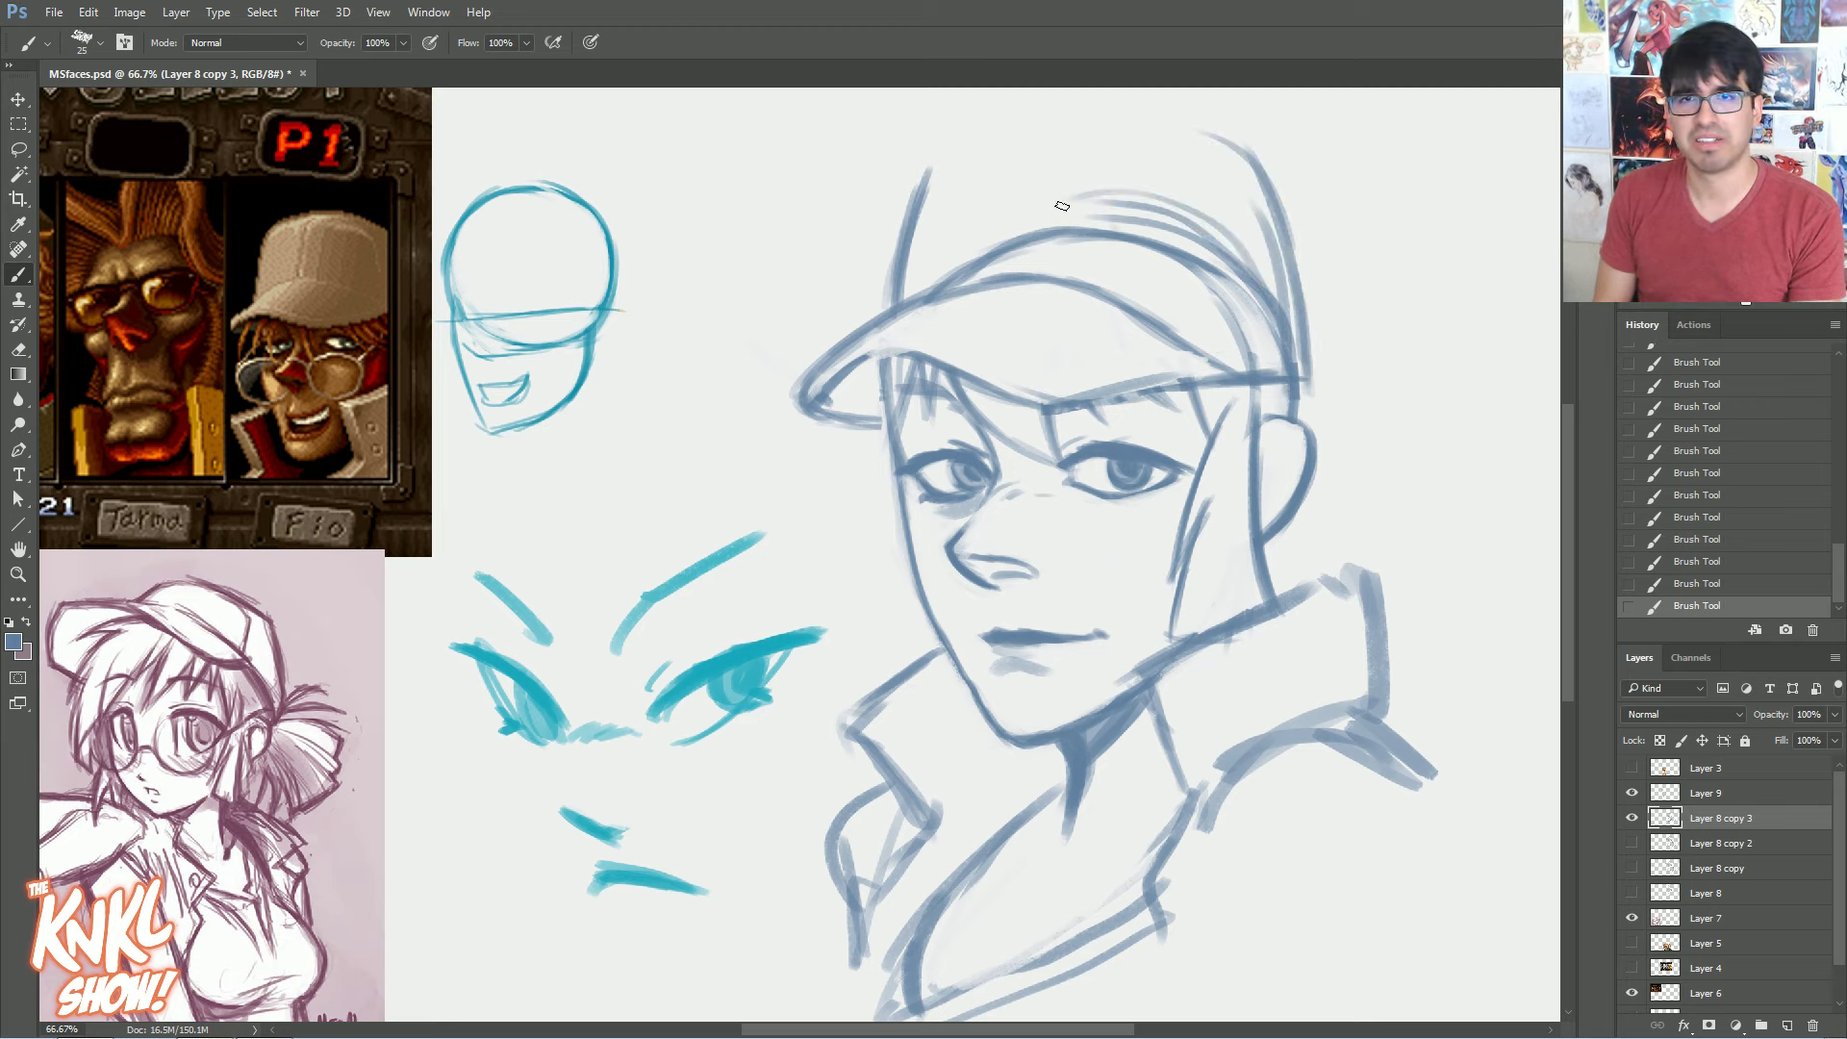
pyautogui.moveTo(1183, 217)
pyautogui.mouseDown()
pyautogui.moveTo(905, 293)
pyautogui.moveTo(973, 144)
pyautogui.moveTo(1058, 128)
pyautogui.moveTo(1227, 142)
pyautogui.mouseUp()
pyautogui.moveTo(982, 142); pyautogui.dragTo(1279, 186)
pyautogui.moveTo(1276, 258); pyautogui.dragTo(1298, 352)
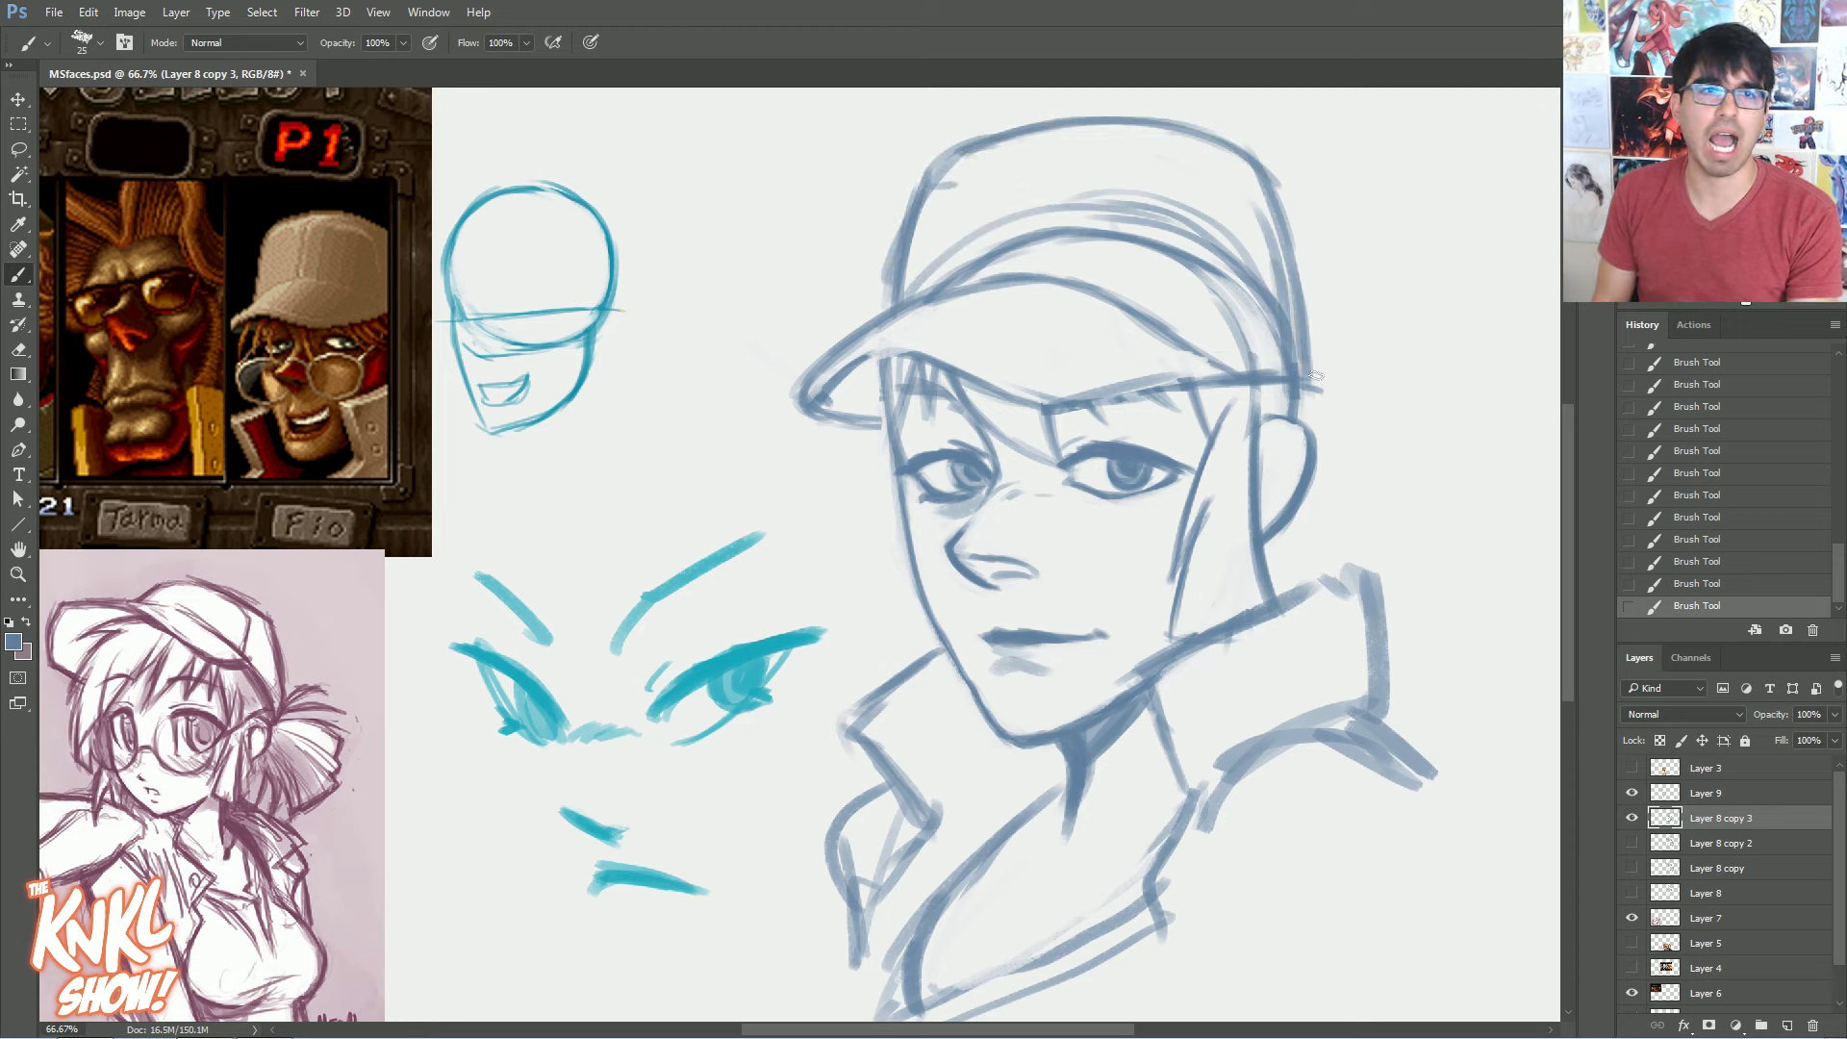
# Sketch a large ponytail flaring out behind the cap, with its tie and lower strands reaching toward the collar
pyautogui.moveTo(1362, 362)
pyautogui.mouseDown()
pyautogui.moveTo(1305, 396)
pyautogui.moveTo(1561, 405)
pyautogui.mouseUp()
pyautogui.moveTo(1424, 417)
pyautogui.mouseDown()
pyautogui.moveTo(1260, 344)
pyautogui.moveTo(1519, 326)
pyautogui.moveTo(1469, 429)
pyautogui.mouseUp()
pyautogui.press(']')
pyautogui.moveTo(1365, 358); pyautogui.dragTo(1453, 393)
pyautogui.moveTo(1256, 338); pyautogui.dragTo(1480, 490)
pyautogui.moveTo(1387, 354)
pyautogui.mouseDown()
pyautogui.moveTo(1497, 592)
pyautogui.moveTo(1446, 722)
pyautogui.mouseUp()
pyautogui.moveTo(1456, 710)
pyautogui.mouseDown()
pyautogui.moveTo(1398, 630)
pyautogui.moveTo(1163, 432)
pyautogui.mouseUp()
pyautogui.moveTo(1200, 462)
pyautogui.mouseDown()
pyautogui.moveTo(1313, 640)
pyautogui.moveTo(1294, 651)
pyautogui.mouseUp()
pyautogui.moveTo(1340, 659); pyautogui.dragTo(1249, 555)
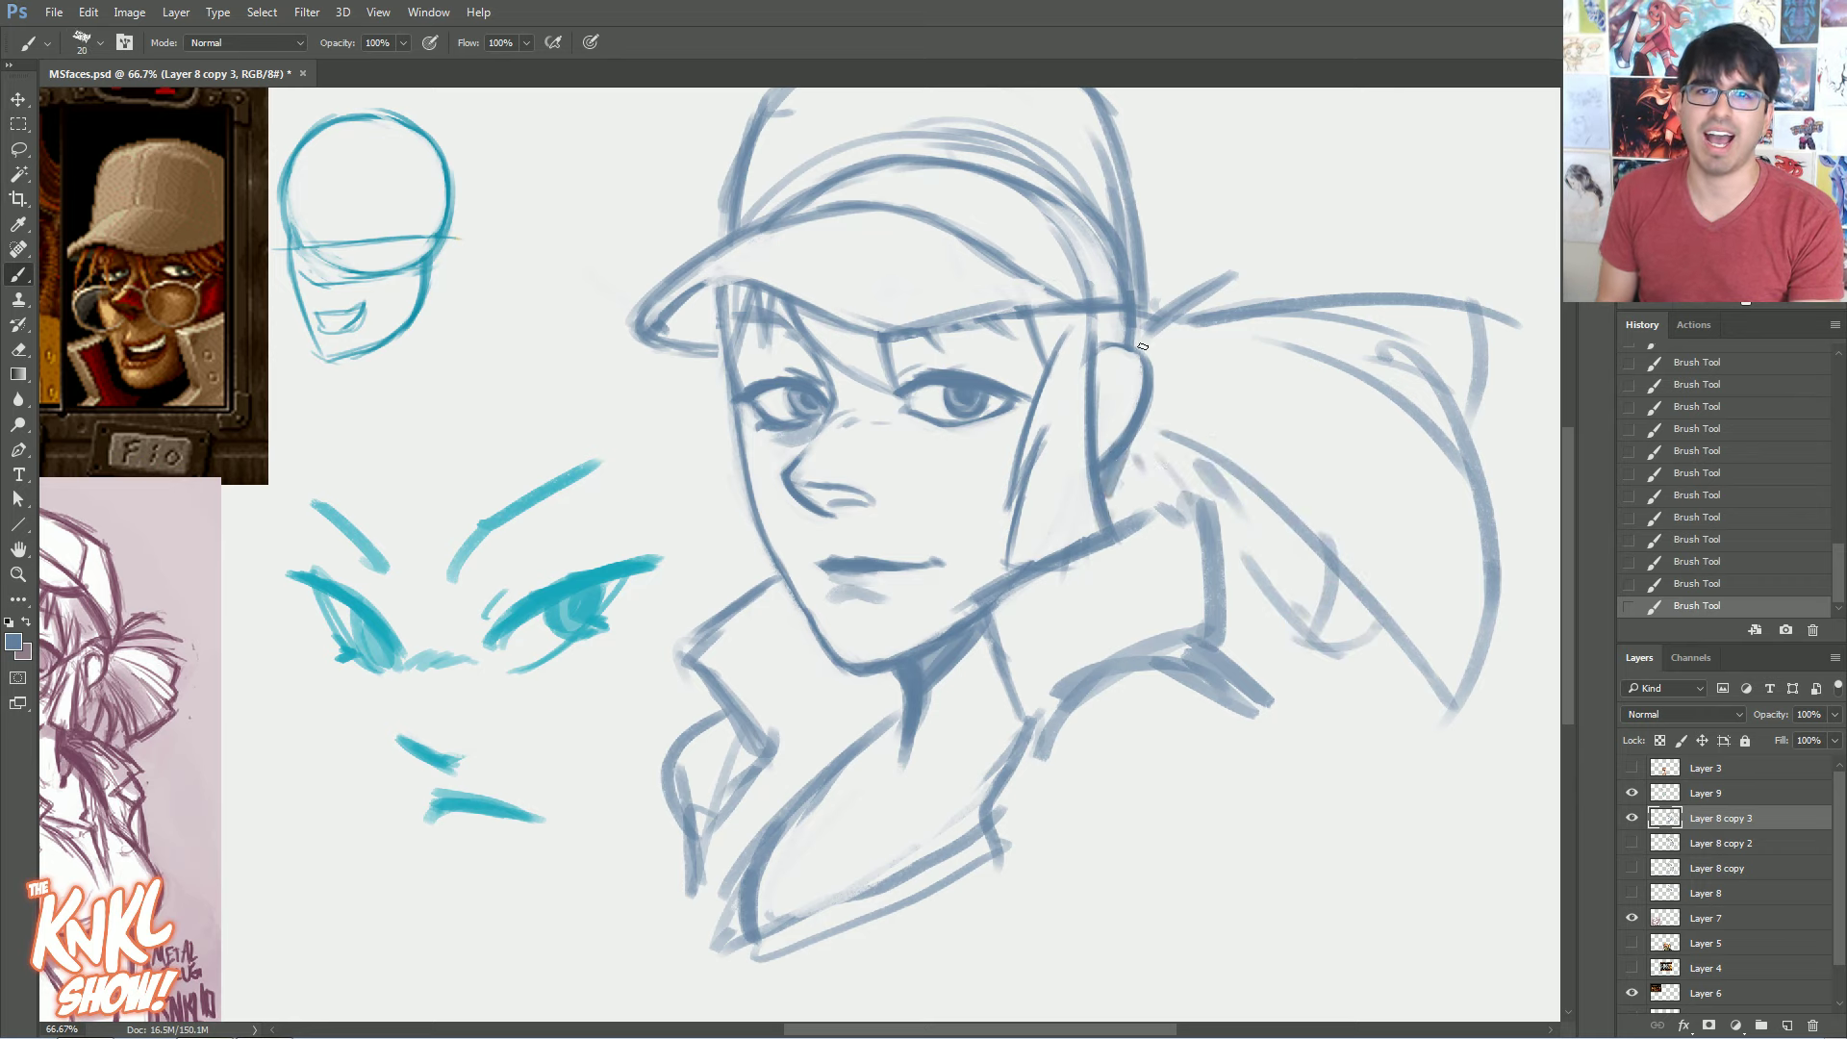
# Erase the guide arcs inside the cap's crown and redraw the brim's lower edge over the forehead
pyautogui.moveTo(818, 519)
pyautogui.mouseDown()
pyautogui.moveTo(1052, 547)
pyautogui.moveTo(818, 547)
pyautogui.mouseUp()
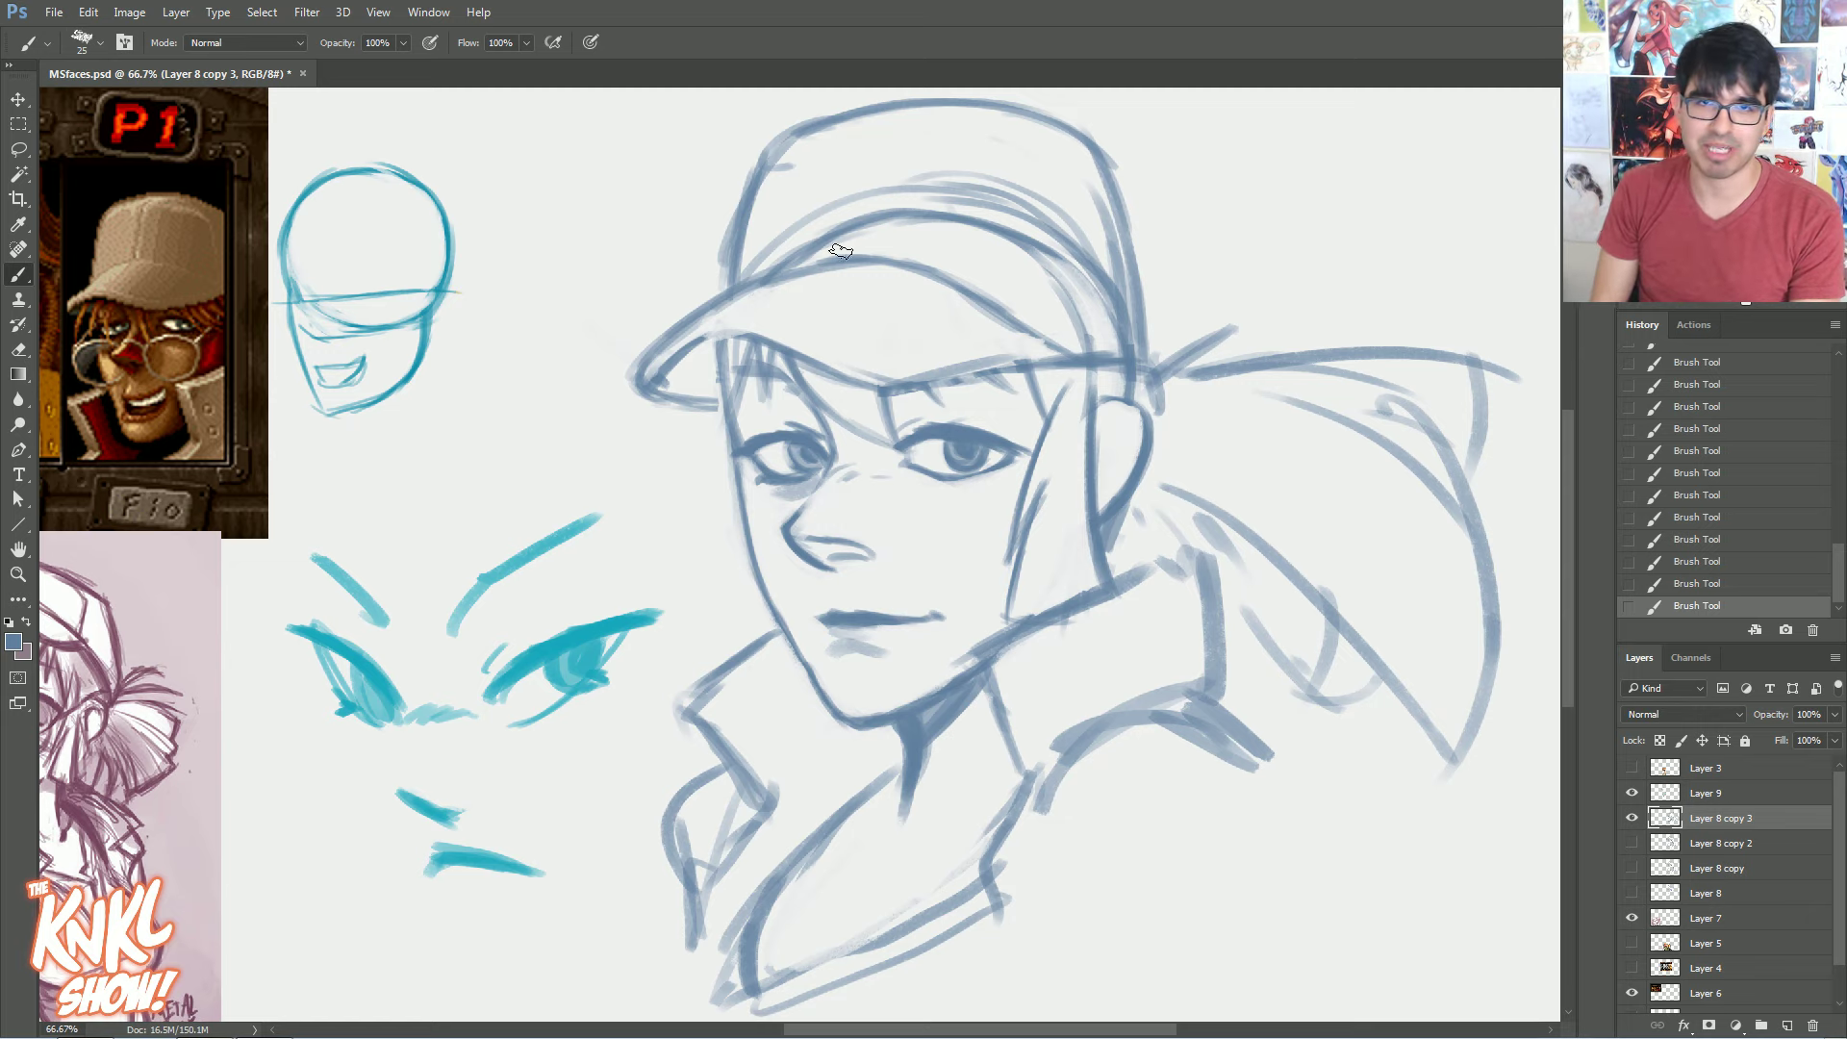
pyautogui.moveTo(825, 242)
pyautogui.mouseDown()
pyautogui.moveTo(957, 220)
pyautogui.moveTo(1048, 273)
pyautogui.moveTo(1057, 227)
pyautogui.moveTo(1086, 239)
pyautogui.moveTo(894, 193)
pyautogui.moveTo(950, 163)
pyautogui.mouseUp()
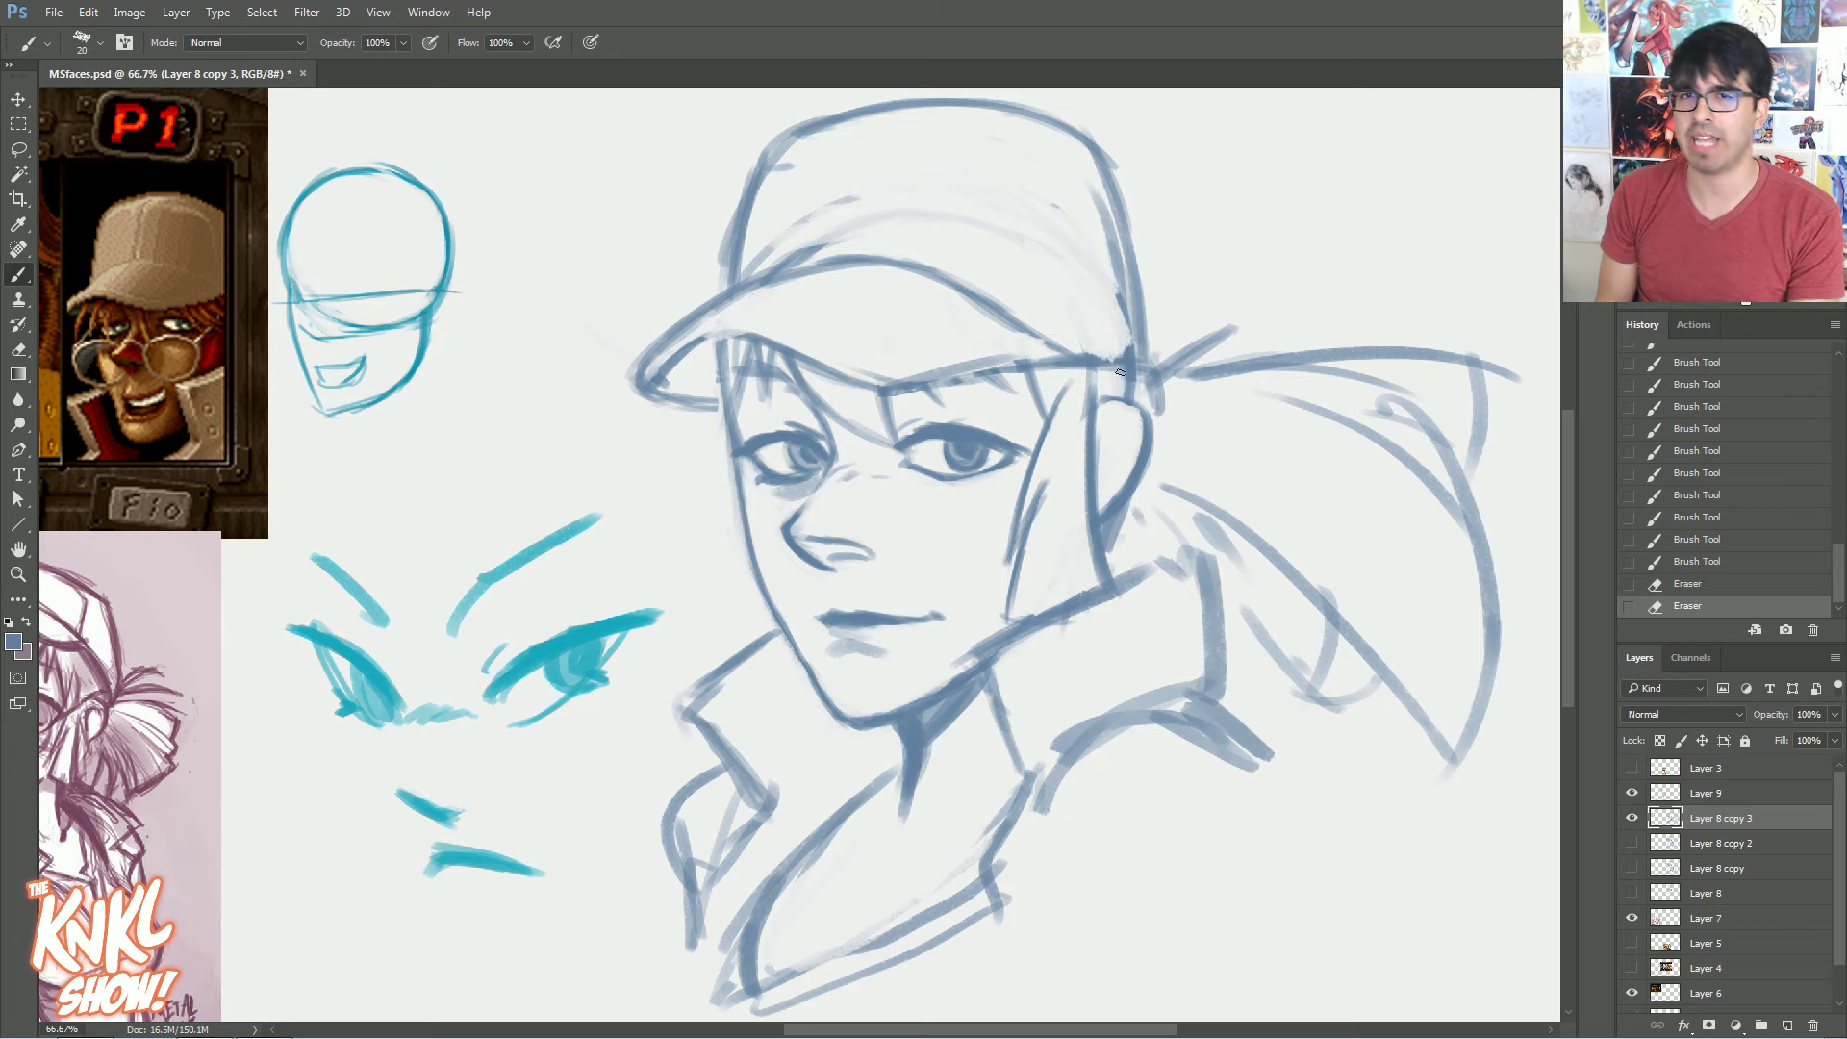
pyautogui.moveTo(964, 395); pyautogui.dragTo(993, 384)
pyautogui.moveTo(1019, 373); pyautogui.dragTo(889, 393)
pyautogui.moveTo(924, 388); pyautogui.dragTo(890, 395)
pyautogui.moveTo(795, 359); pyautogui.dragTo(886, 392)
pyautogui.moveTo(800, 365); pyautogui.dragTo(885, 393)
pyautogui.moveTo(704, 334); pyautogui.dragTo(779, 354)
pyautogui.moveTo(797, 362)
pyautogui.mouseDown()
pyautogui.moveTo(885, 393)
pyautogui.moveTo(1003, 359)
pyautogui.mouseUp()
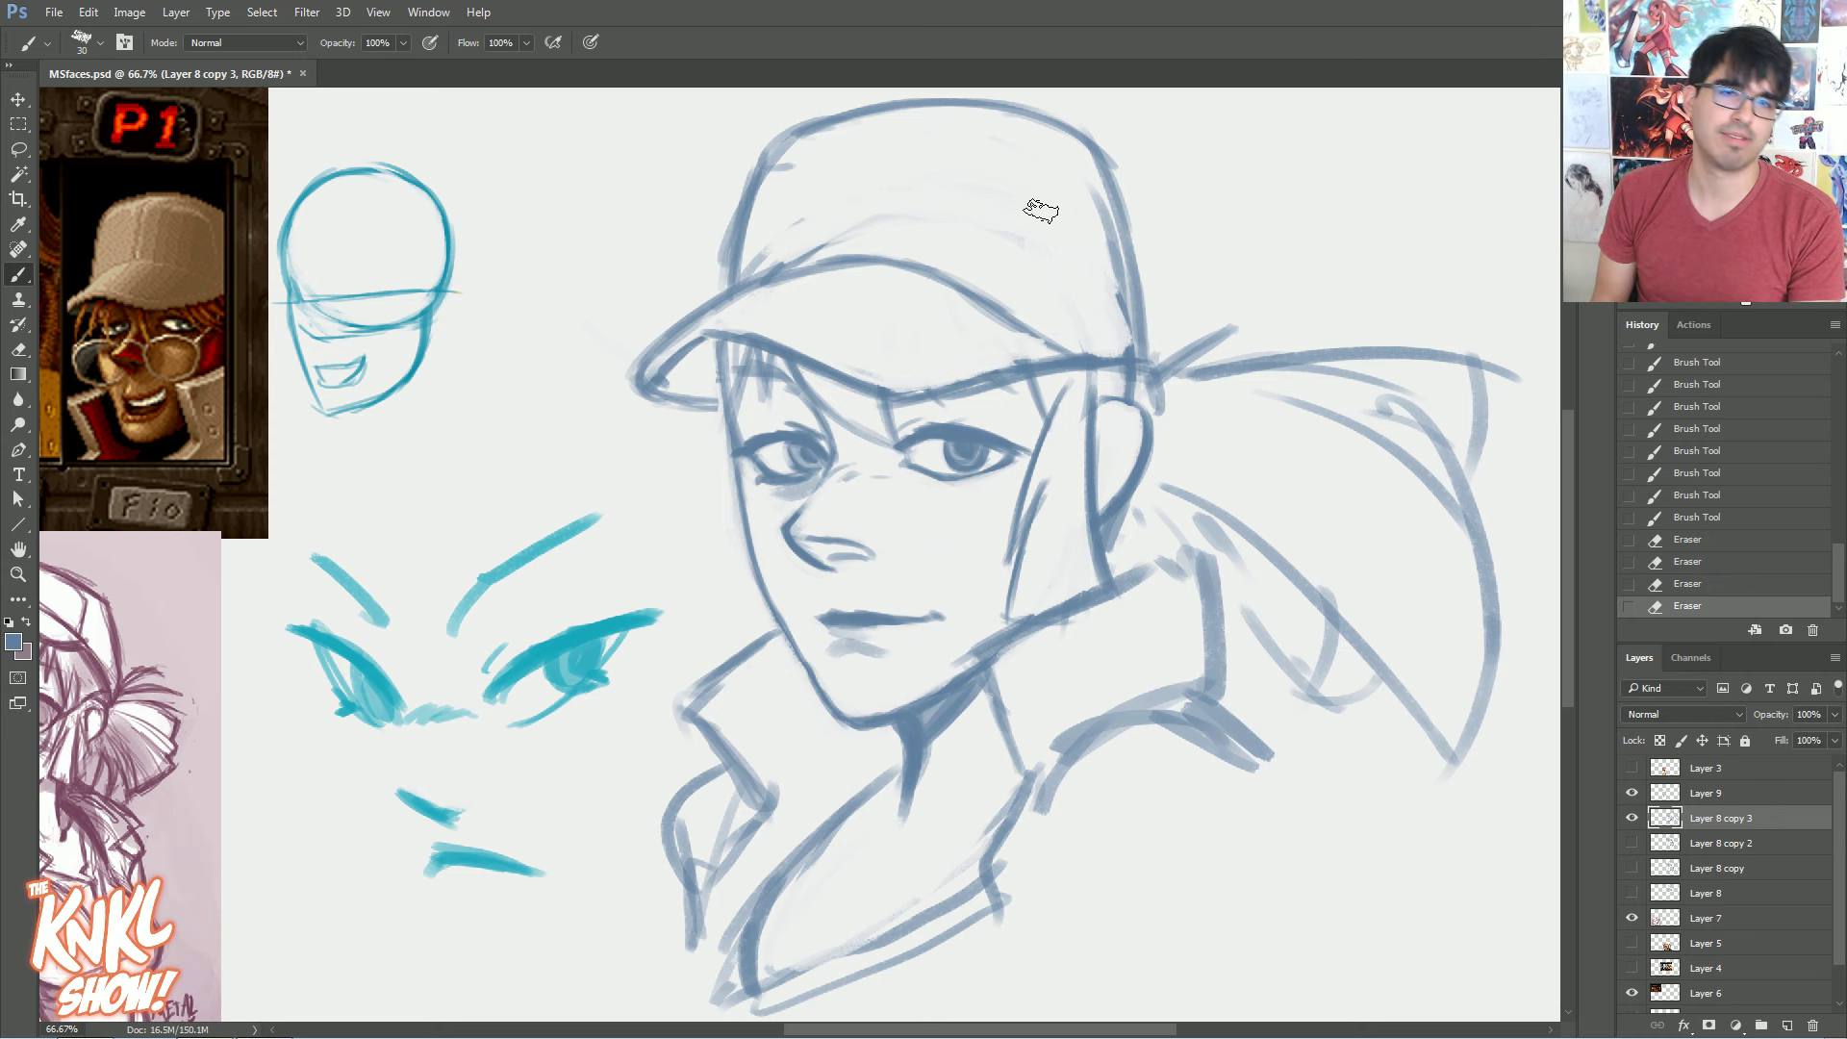
# Draw hair locks hanging beside the far cheek and add fringe strands under the brim near the temple
pyautogui.moveTo(754, 382)
pyautogui.mouseDown()
pyautogui.moveTo(1042, 372)
pyautogui.moveTo(993, 438)
pyautogui.mouseUp()
pyautogui.moveTo(1015, 318)
pyautogui.mouseDown()
pyautogui.moveTo(972, 366)
pyautogui.moveTo(951, 462)
pyautogui.mouseUp()
pyautogui.moveTo(1010, 371); pyautogui.dragTo(947, 558)
pyautogui.moveTo(981, 486); pyautogui.dragTo(972, 527)
pyautogui.moveTo(1003, 402)
pyautogui.mouseDown()
pyautogui.moveTo(970, 507)
pyautogui.moveTo(1027, 536)
pyautogui.mouseUp()
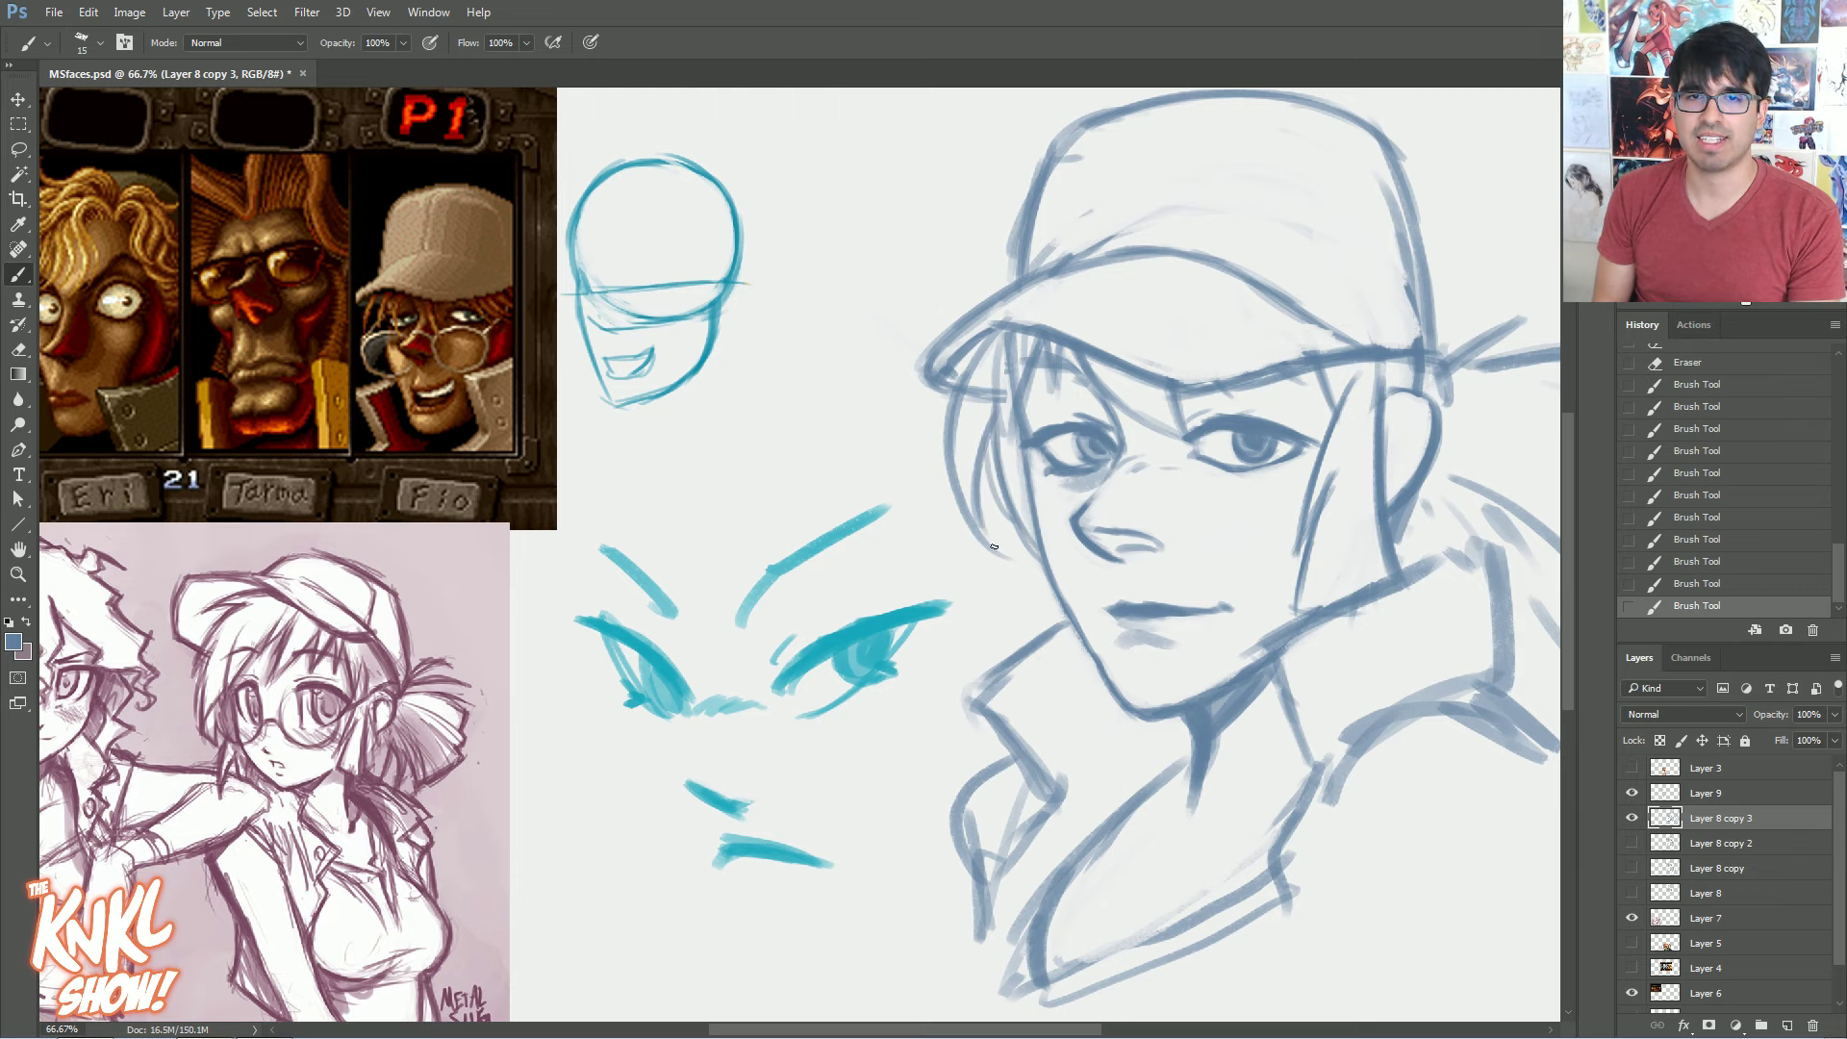
pyautogui.moveTo(1179, 465); pyautogui.dragTo(1049, 475)
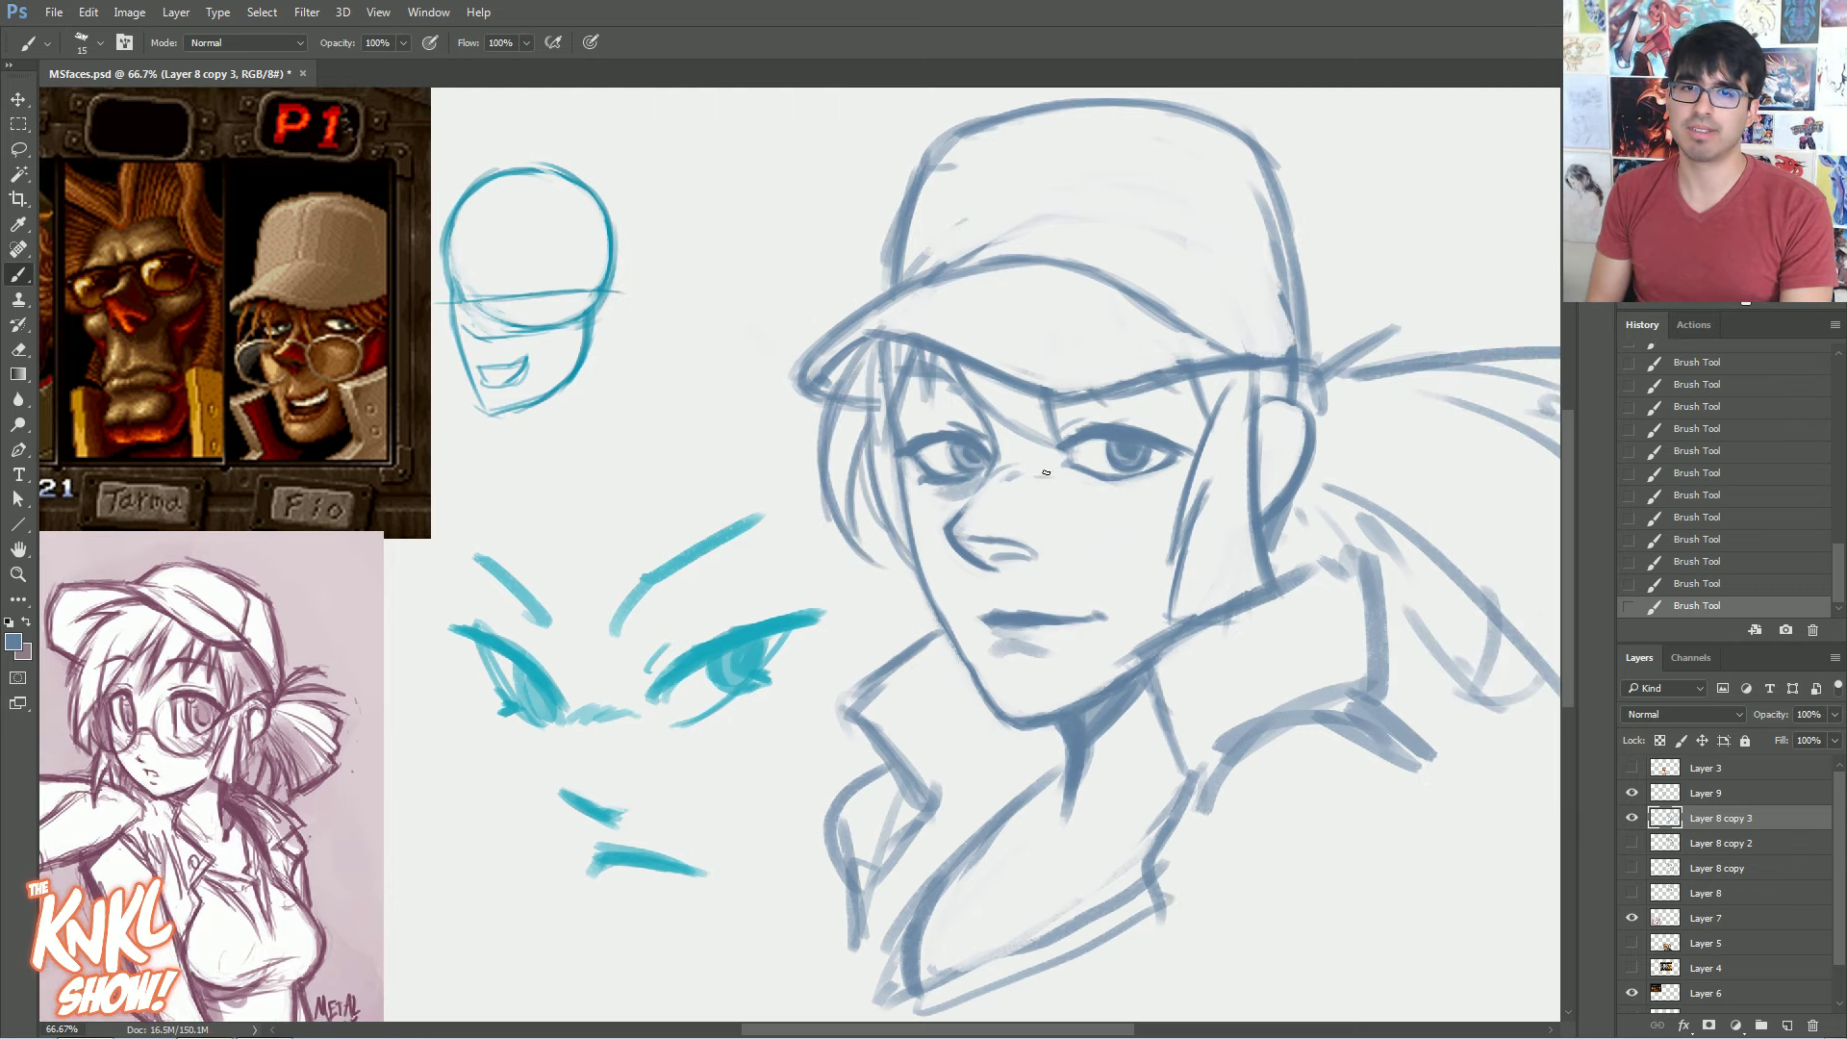
pyautogui.moveTo(1169, 387)
pyautogui.mouseDown()
pyautogui.moveTo(1191, 434)
pyautogui.moveTo(1220, 423)
pyautogui.mouseUp()
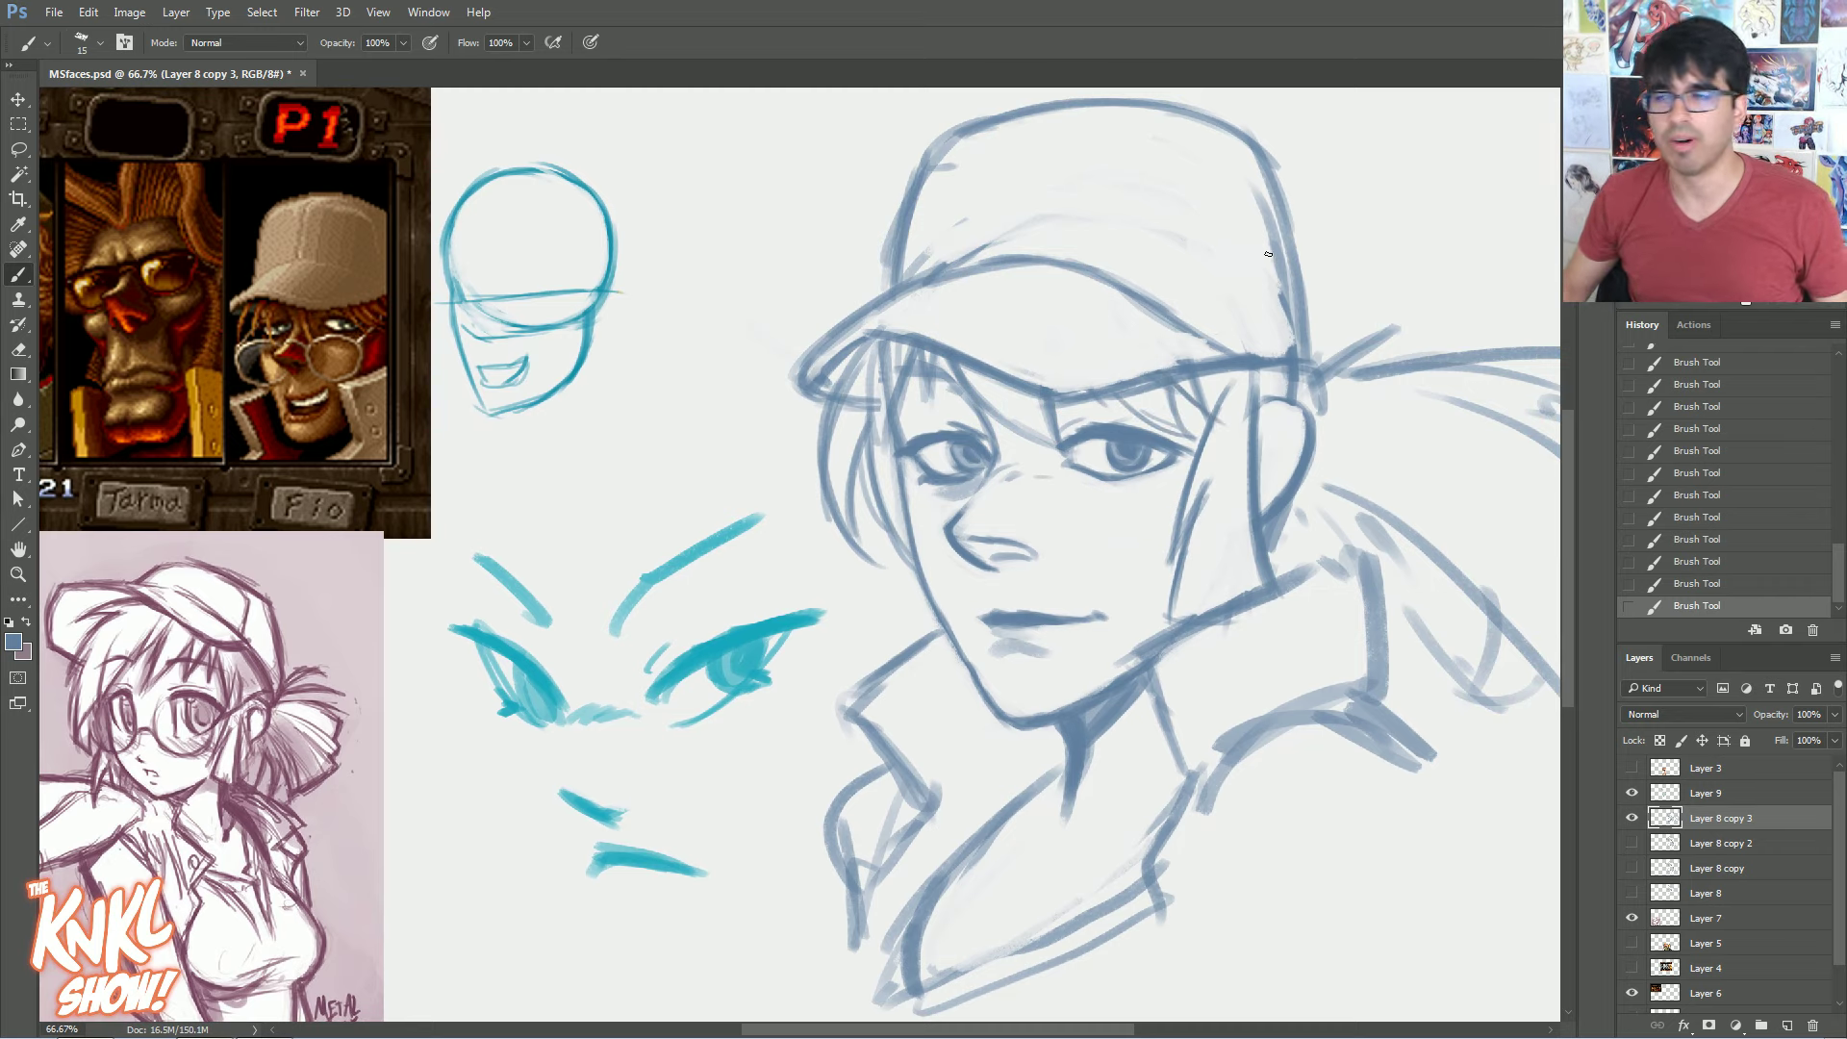
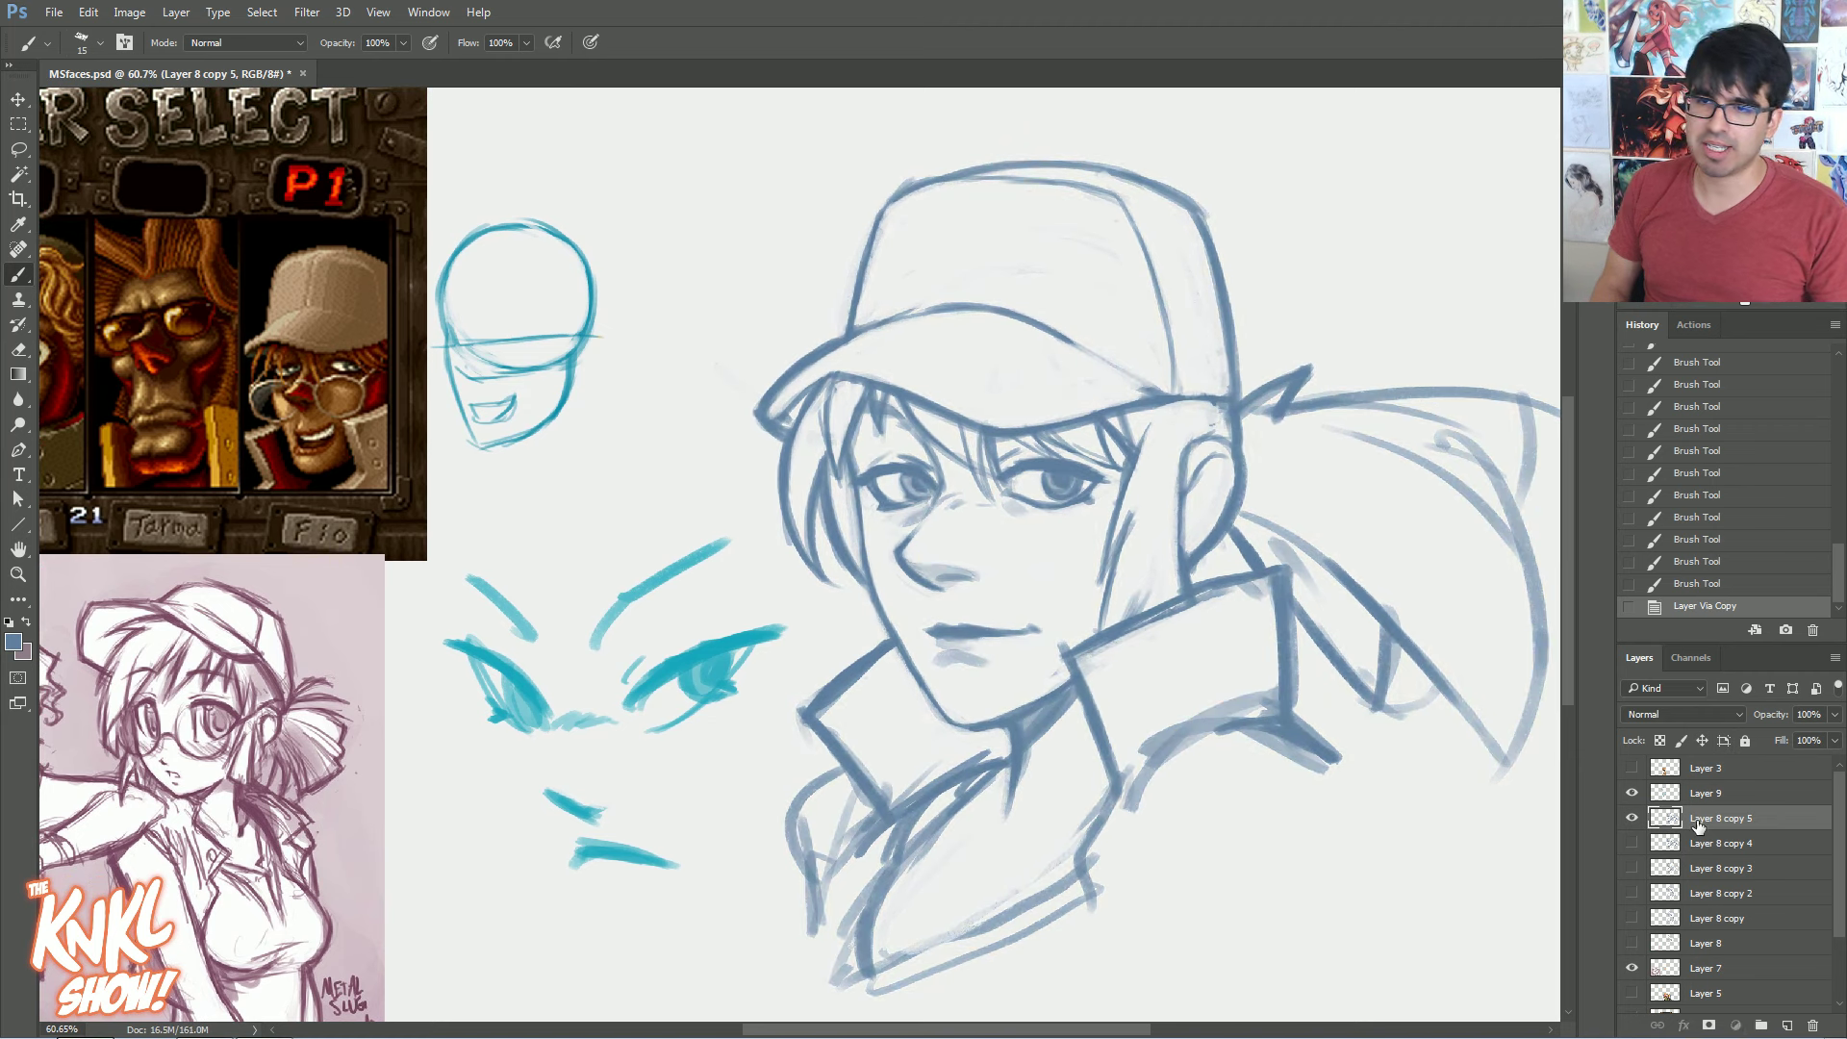
# Adjust the head layer's hue to -6, saturation to +24 and lightness to -18, and sample the resulting line colour for the brush
pyautogui.hotkey('ctrl', 'u')
pyautogui.moveTo(1552, 545); pyautogui.dragTo(1546, 546)
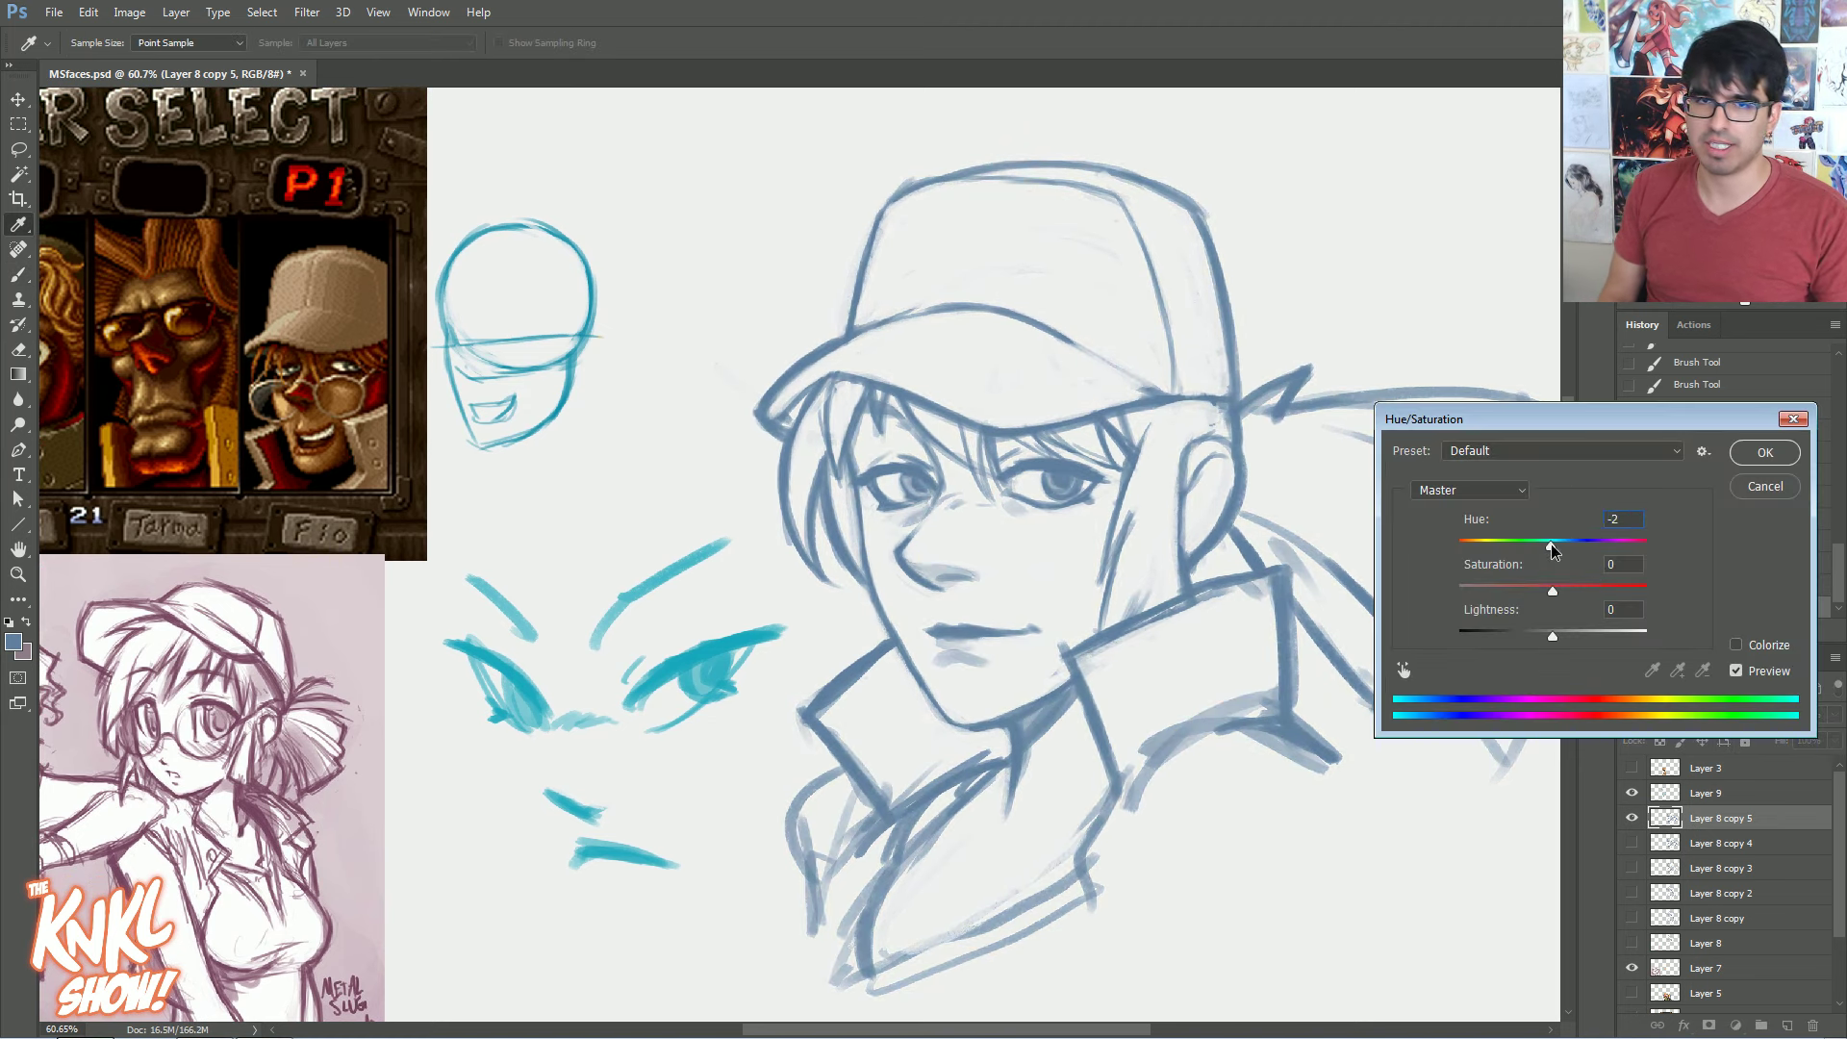
pyautogui.moveTo(1530, 640); pyautogui.dragTo(1565, 591)
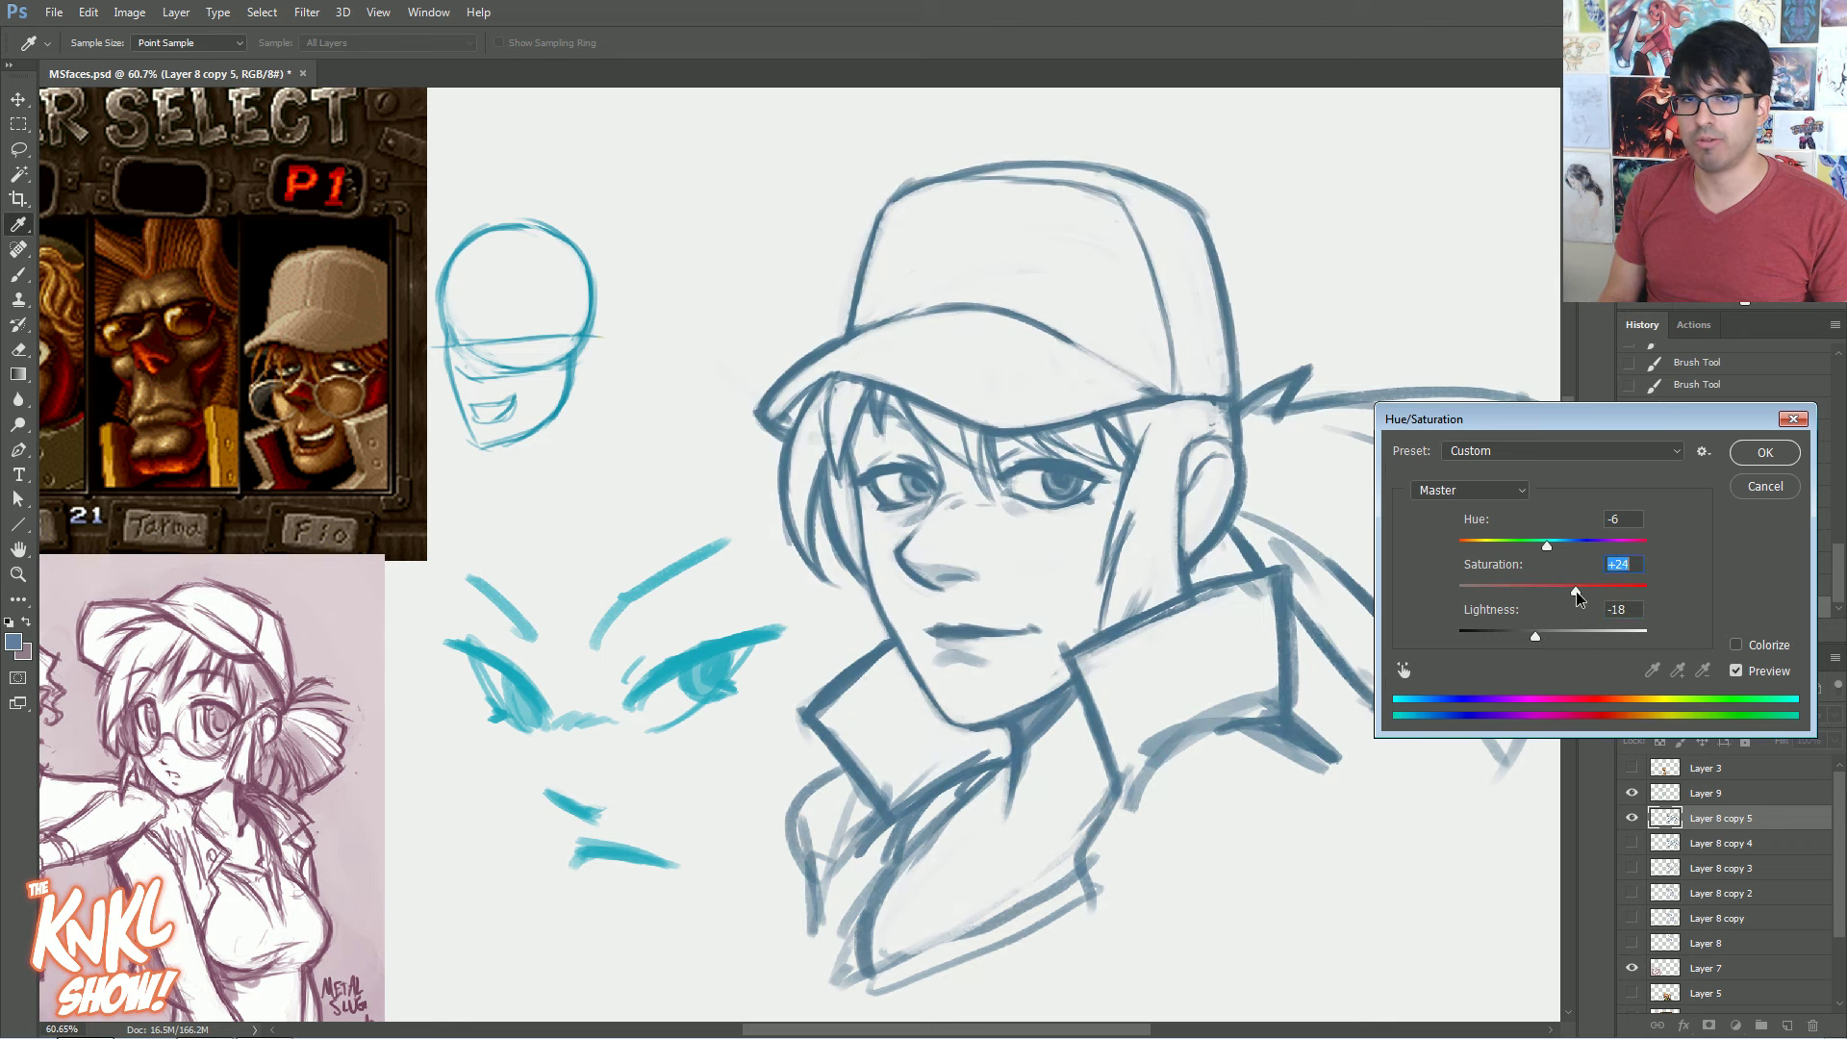
pyautogui.click(1743, 456)
pyautogui.keyDown('alt'); pyautogui.click(1074, 466); pyautogui.keyUp('alt')
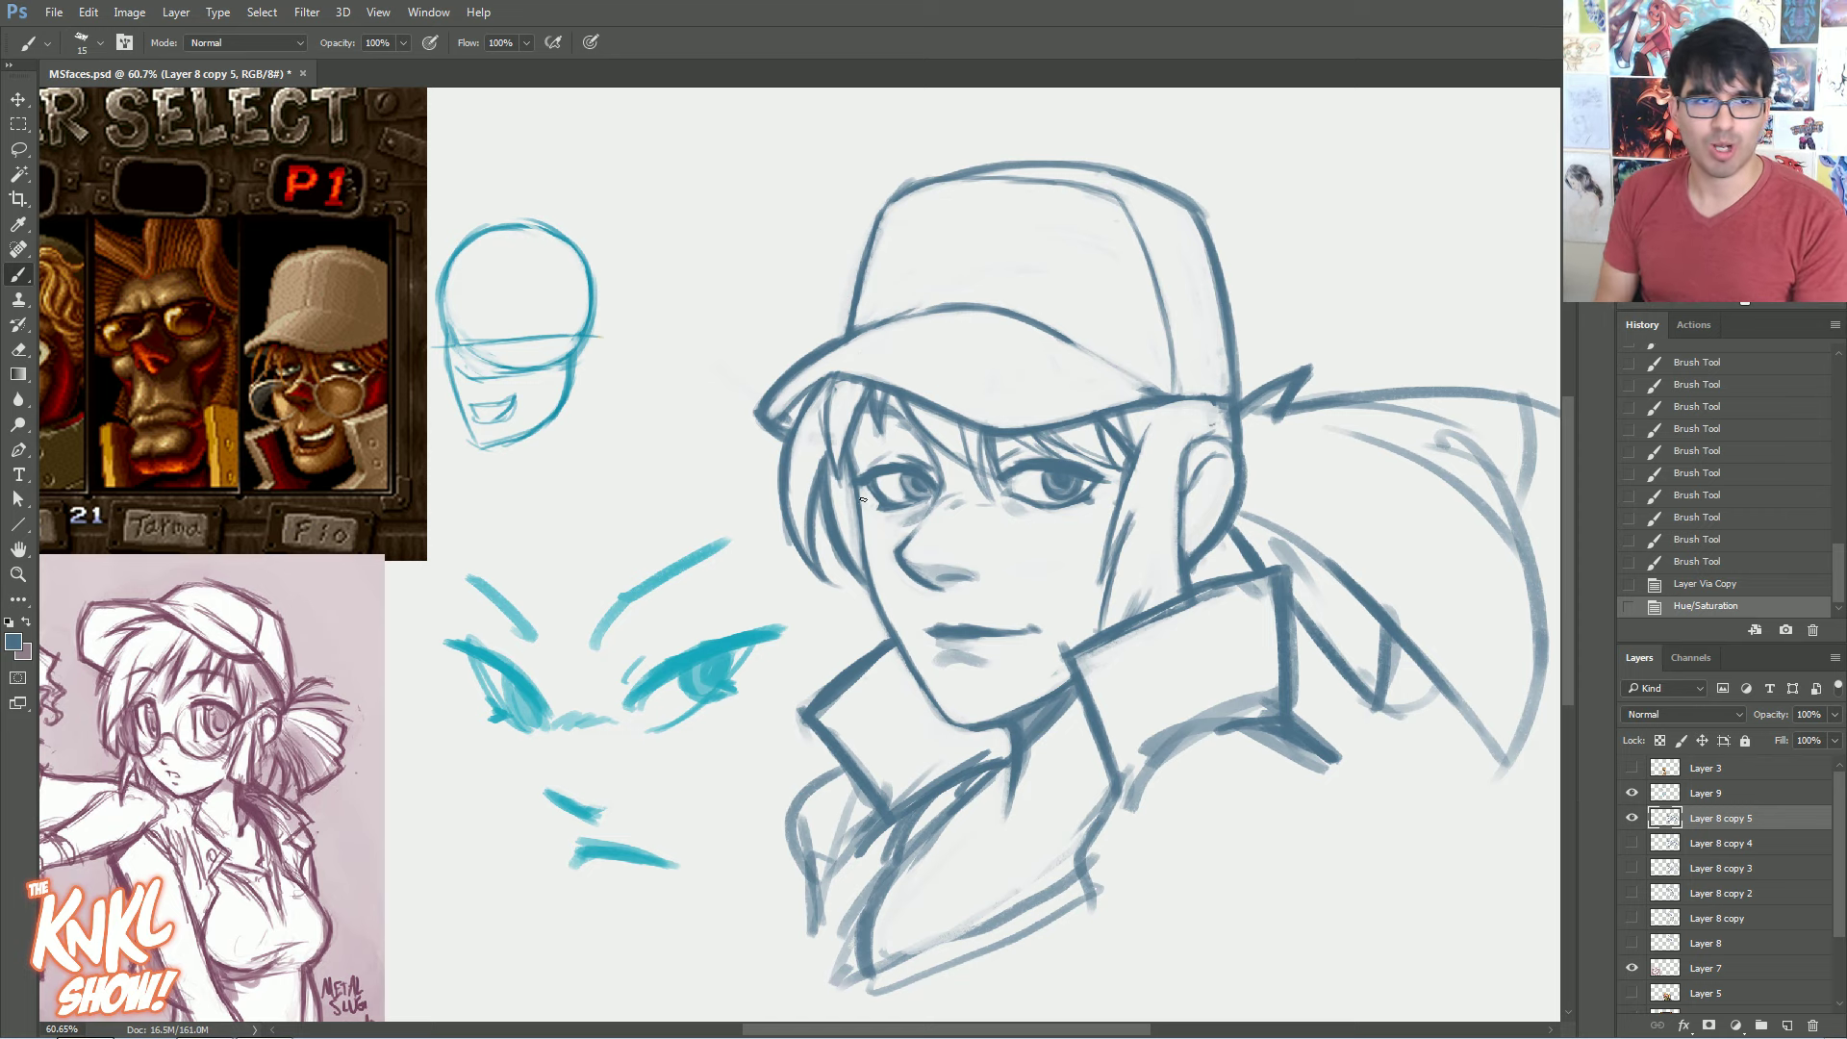
# Try drawing round glasses low on the nose directly on the head layer, with both lenses and a bridge
pyautogui.press(']')
pyautogui.moveTo(918, 526); pyautogui.dragTo(970, 525)
pyautogui.press('[')
pyautogui.moveTo(953, 522)
pyautogui.mouseDown()
pyautogui.moveTo(981, 531)
pyautogui.moveTo(981, 572)
pyautogui.mouseUp()
pyautogui.press(']')
pyautogui.press('[')
pyautogui.moveTo(976, 551)
pyautogui.mouseDown()
pyautogui.moveTo(1022, 615)
pyautogui.moveTo(984, 571)
pyautogui.moveTo(1028, 611)
pyautogui.moveTo(983, 581)
pyautogui.moveTo(1039, 609)
pyautogui.moveTo(1004, 597)
pyautogui.moveTo(1091, 586)
pyautogui.moveTo(1027, 607)
pyautogui.moveTo(1001, 562)
pyautogui.moveTo(1001, 509)
pyautogui.moveTo(972, 534)
pyautogui.moveTo(1085, 516)
pyautogui.mouseUp()
pyautogui.moveTo(1094, 582); pyautogui.dragTo(1101, 540)
pyautogui.moveTo(1095, 614)
pyautogui.mouseDown()
pyautogui.moveTo(1058, 515)
pyautogui.moveTo(1101, 541)
pyautogui.mouseUp()
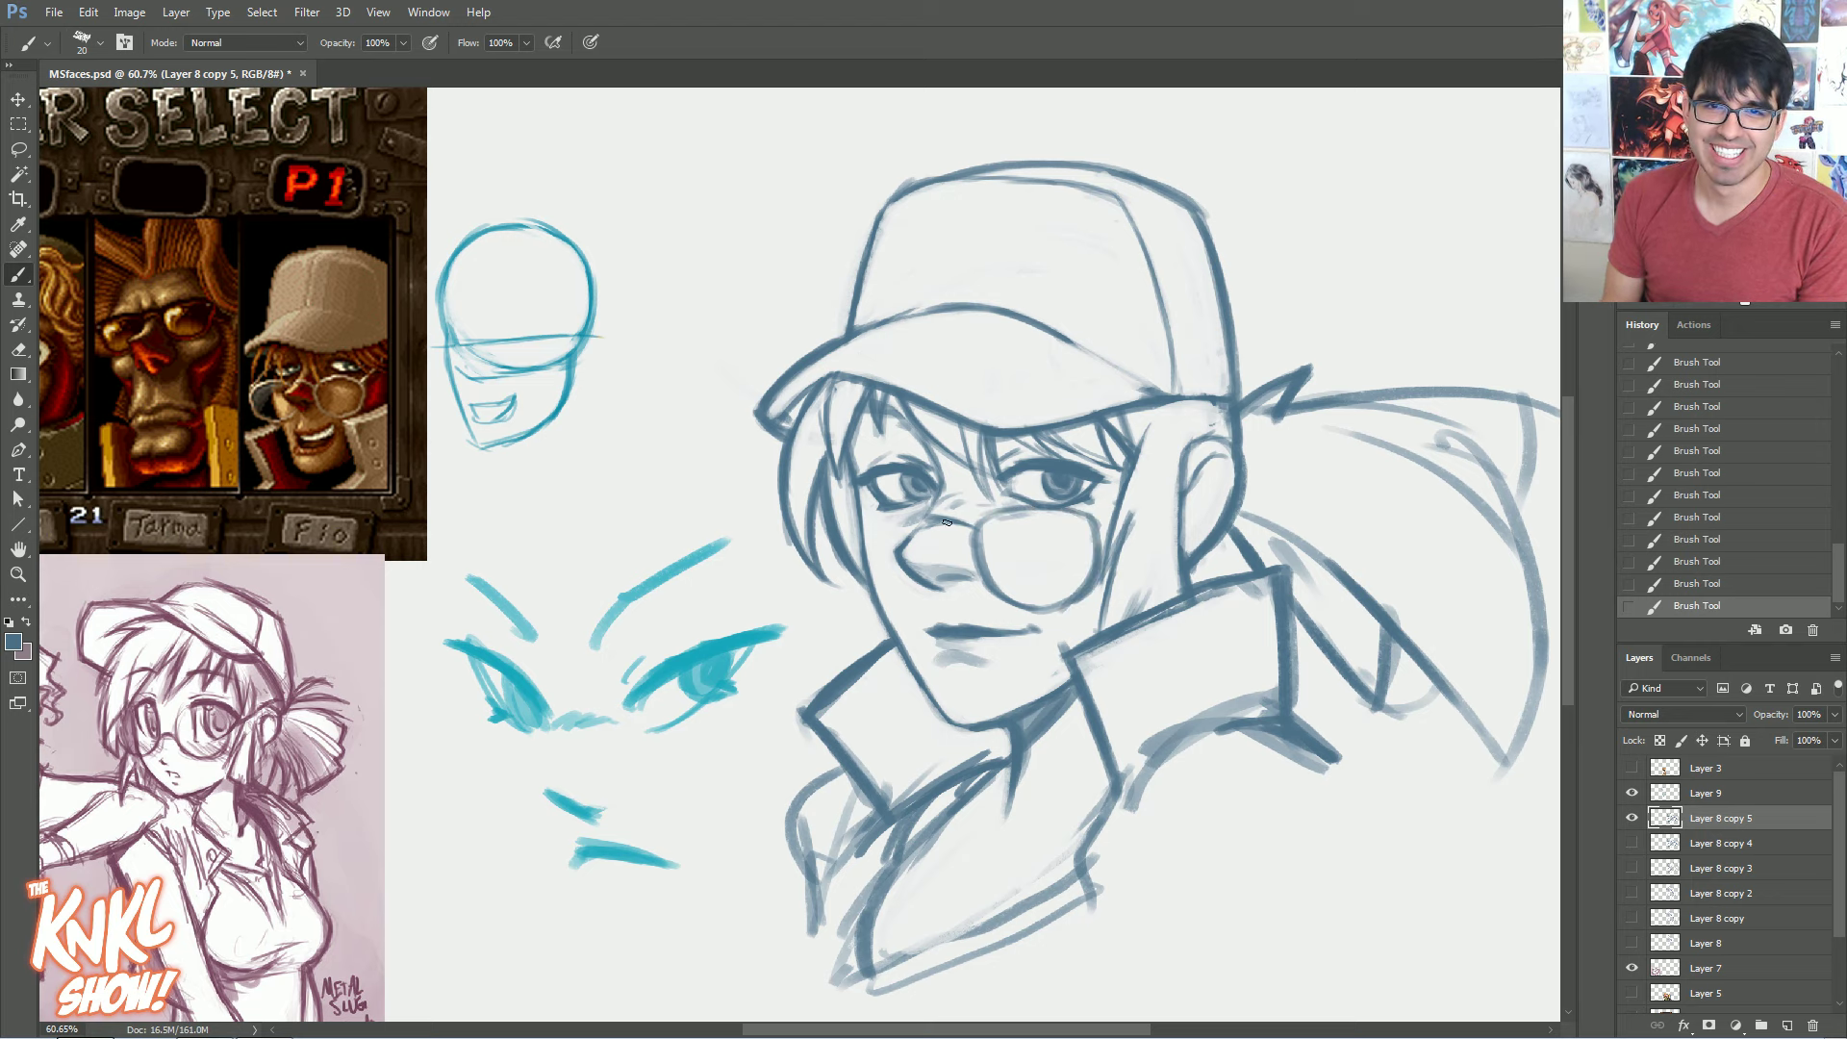
pyautogui.moveTo(919, 519)
pyautogui.mouseDown()
pyautogui.moveTo(837, 520)
pyautogui.moveTo(833, 598)
pyautogui.moveTo(880, 624)
pyautogui.moveTo(828, 567)
pyautogui.moveTo(817, 524)
pyautogui.mouseUp()
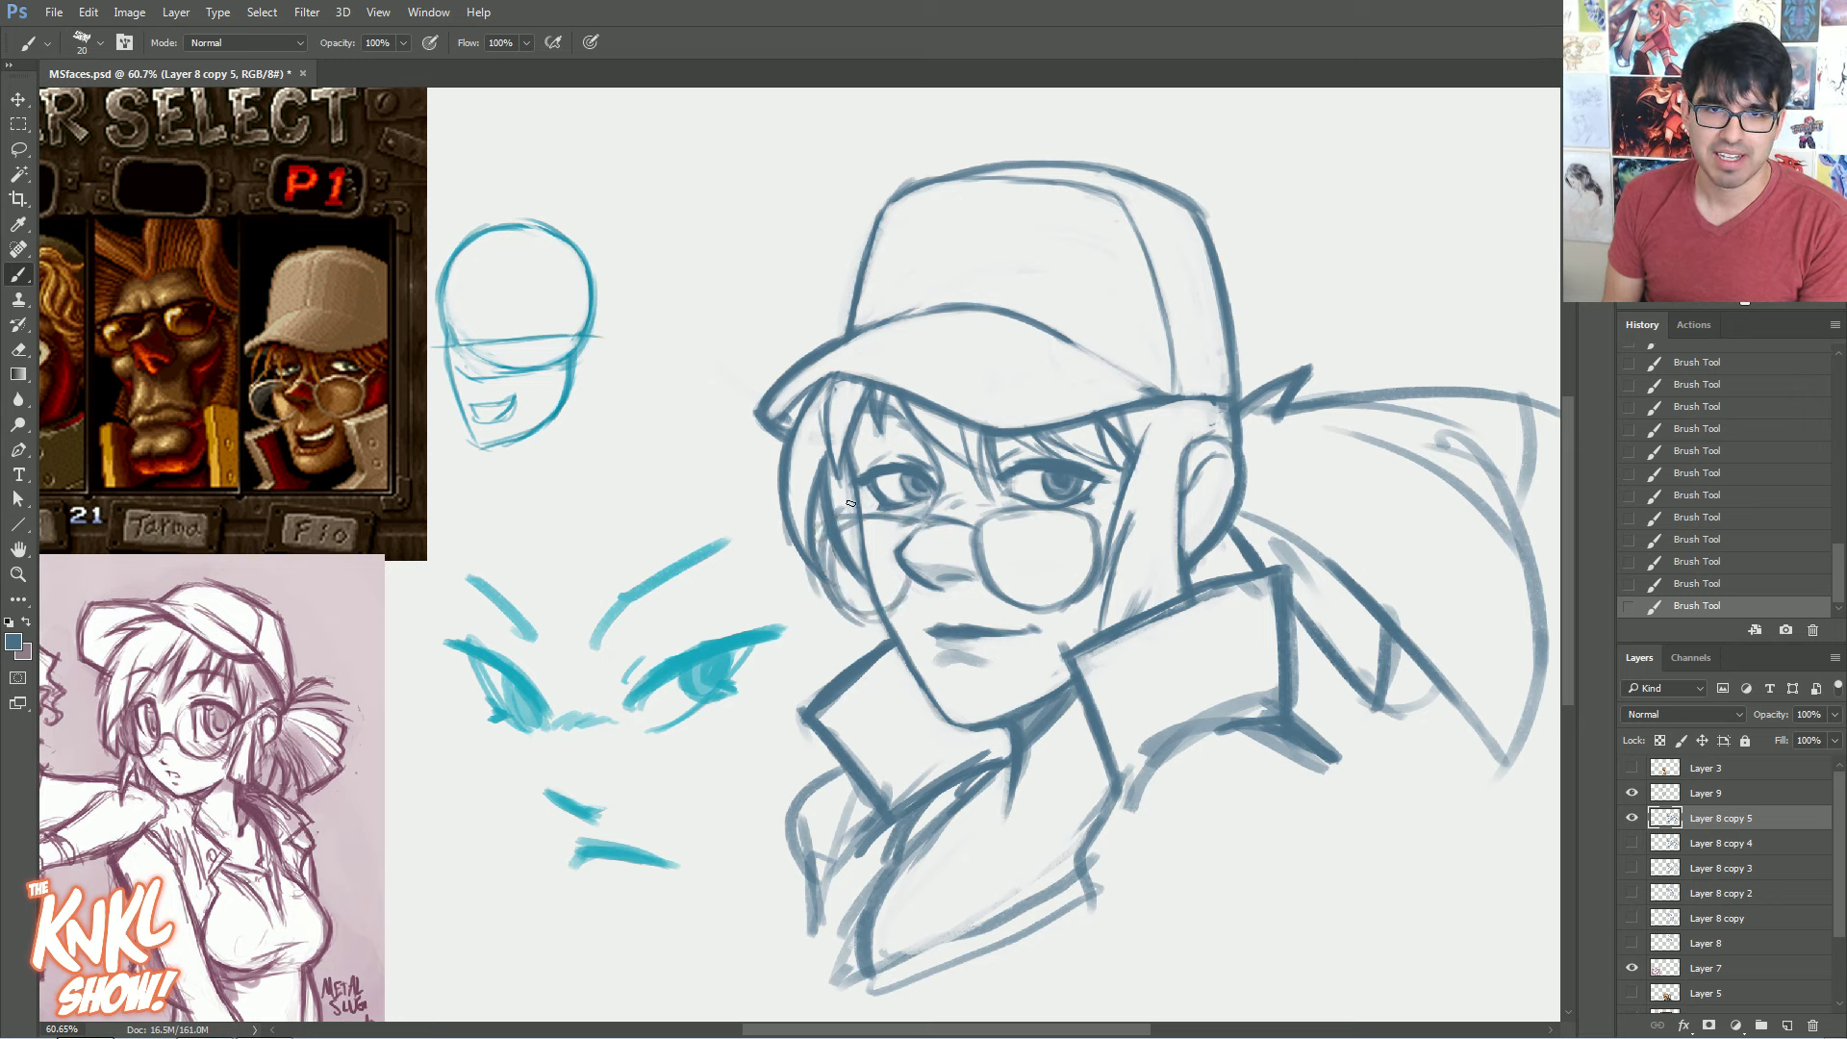
pyautogui.moveTo(909, 571)
pyautogui.mouseDown()
pyautogui.moveTo(829, 549)
pyautogui.moveTo(852, 519)
pyautogui.moveTo(970, 513)
pyautogui.mouseUp()
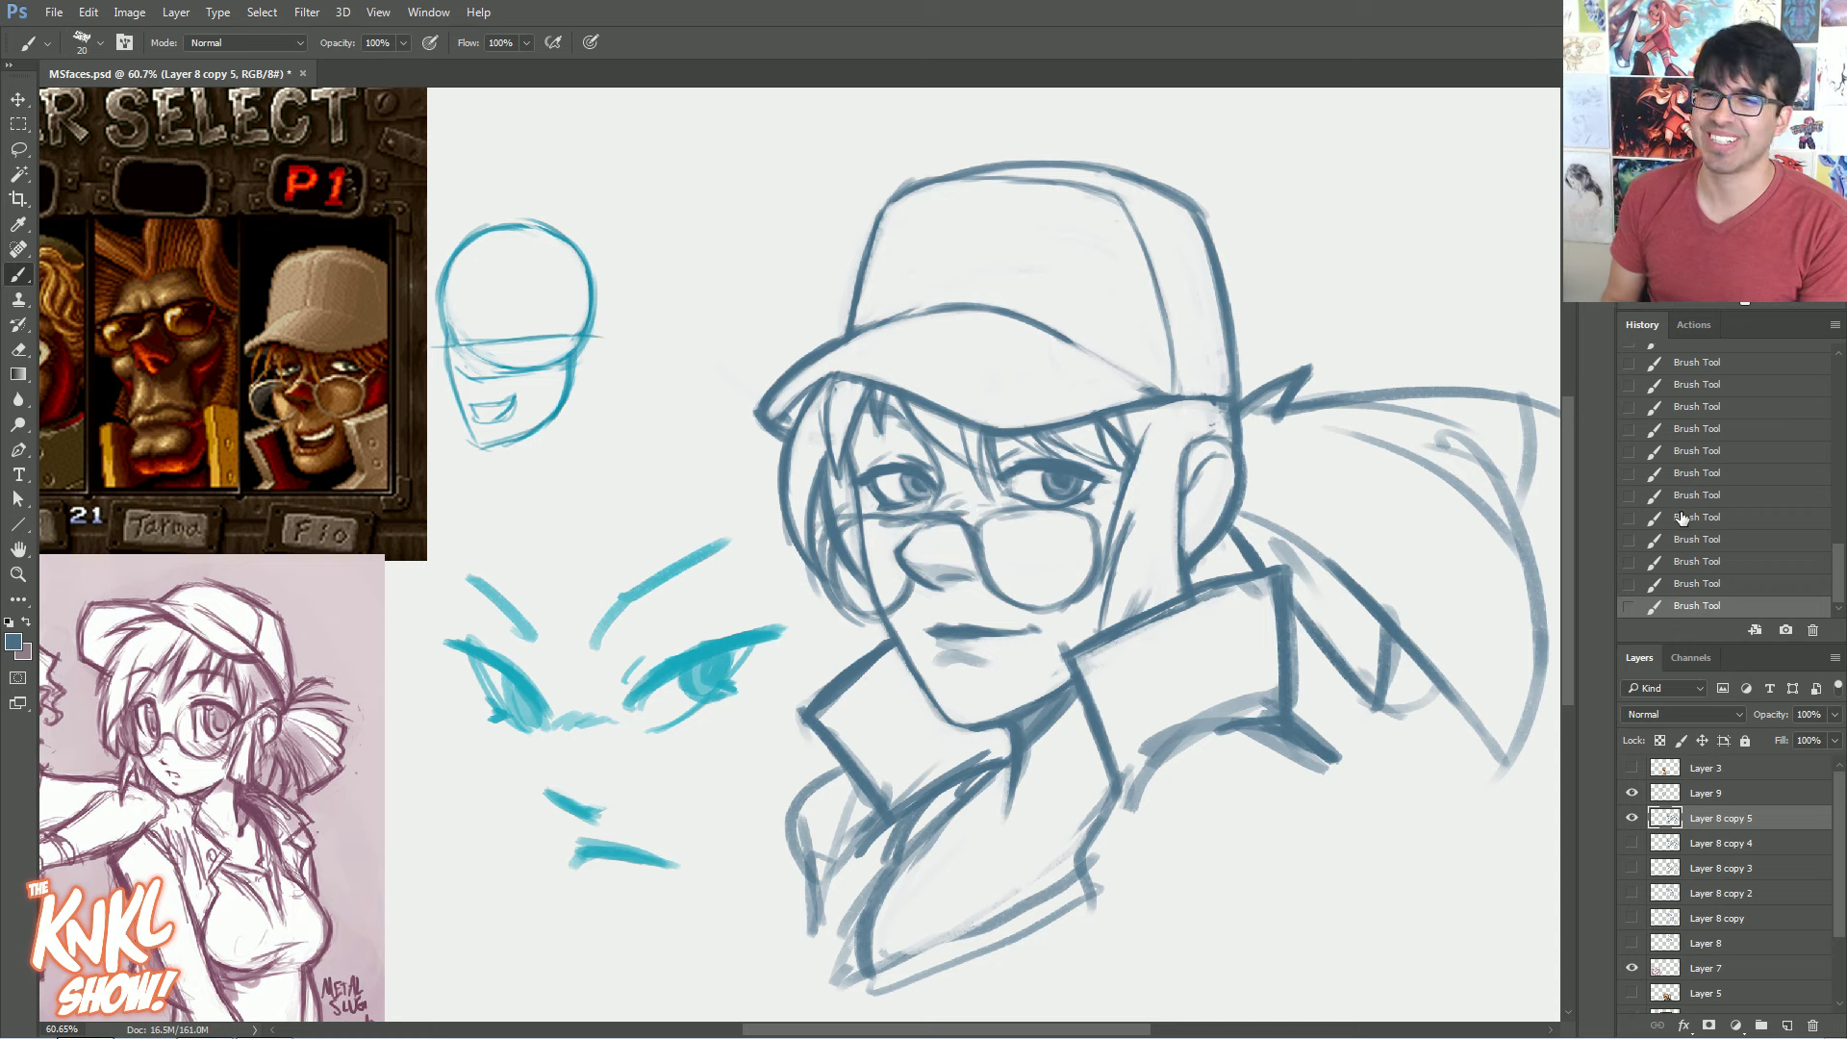
# Step back through the history to remove the glasses and erase the leftover strokes beside the nose
pyautogui.click(1692, 476)
pyautogui.moveTo(1839, 575)
pyautogui.mouseDown()
pyautogui.moveTo(1803, 505)
pyautogui.moveTo(1833, 397)
pyautogui.mouseUp()
pyautogui.click(1756, 431)
pyautogui.click(1739, 405)
pyautogui.click(1748, 405)
pyautogui.click(1738, 385)
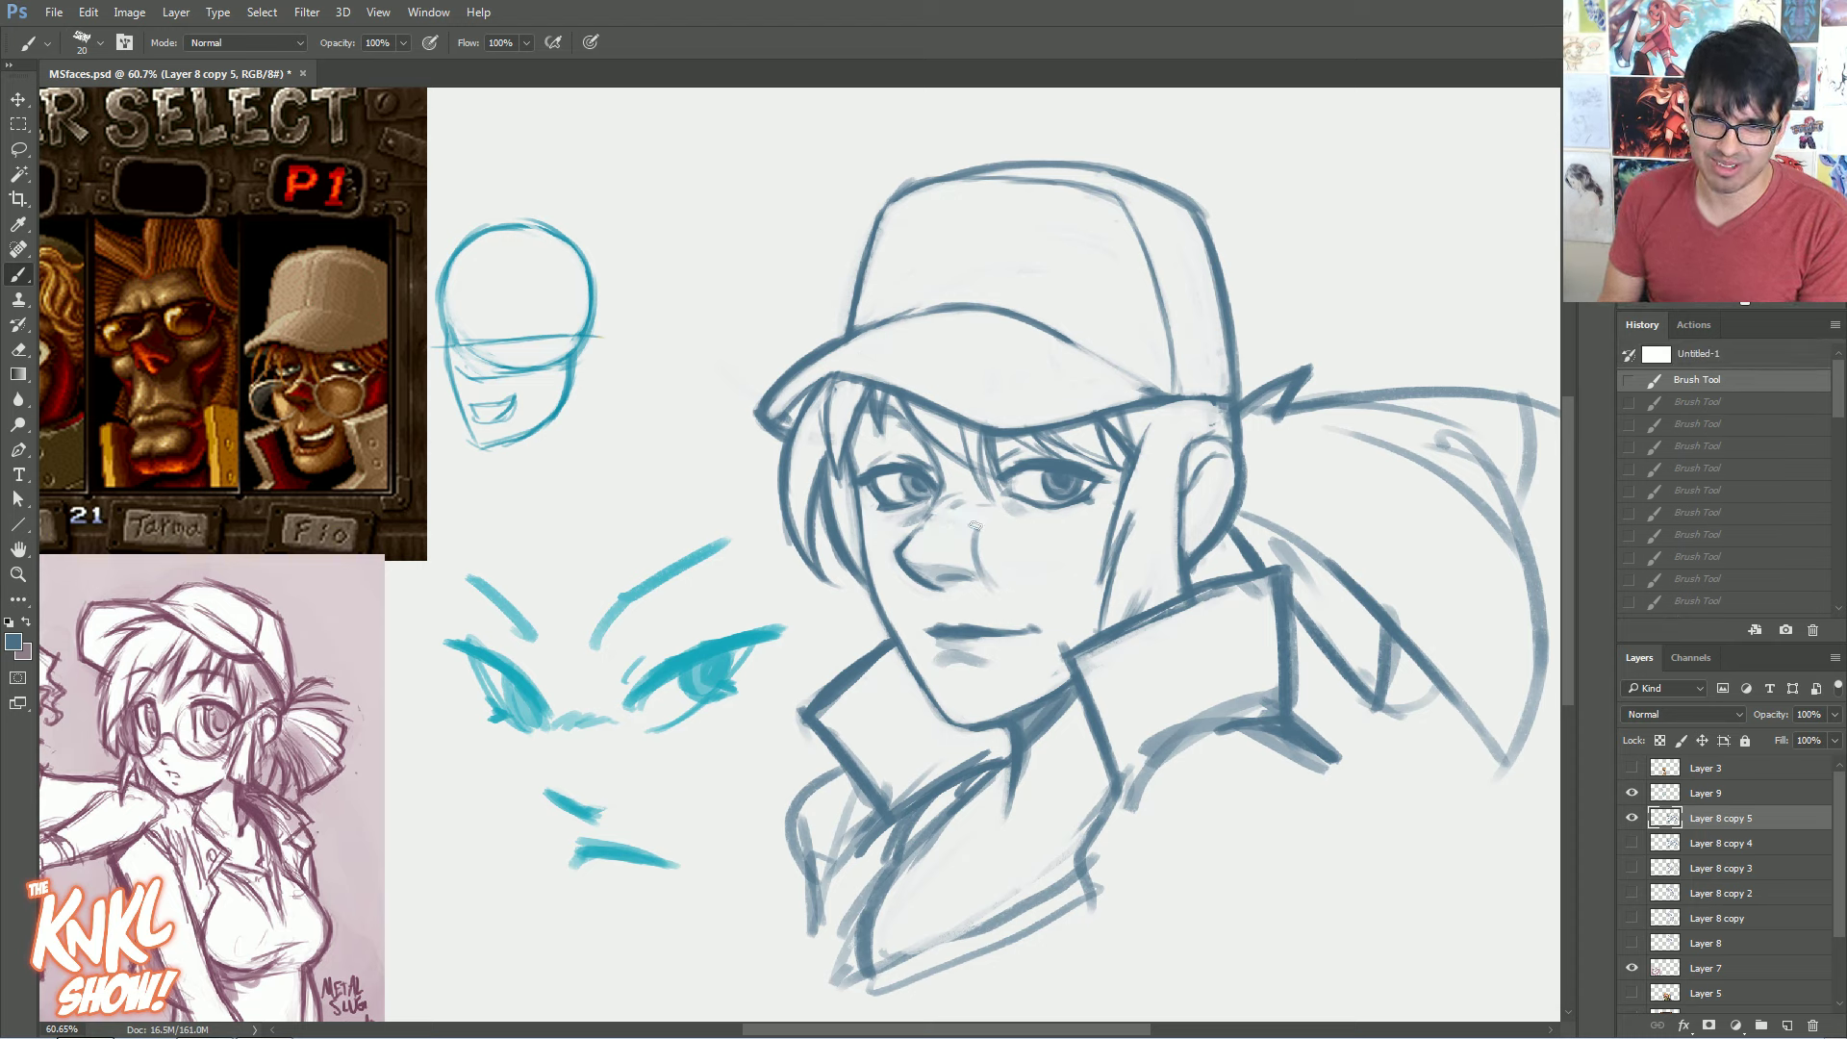
pyautogui.moveTo(981, 564); pyautogui.dragTo(1001, 582)
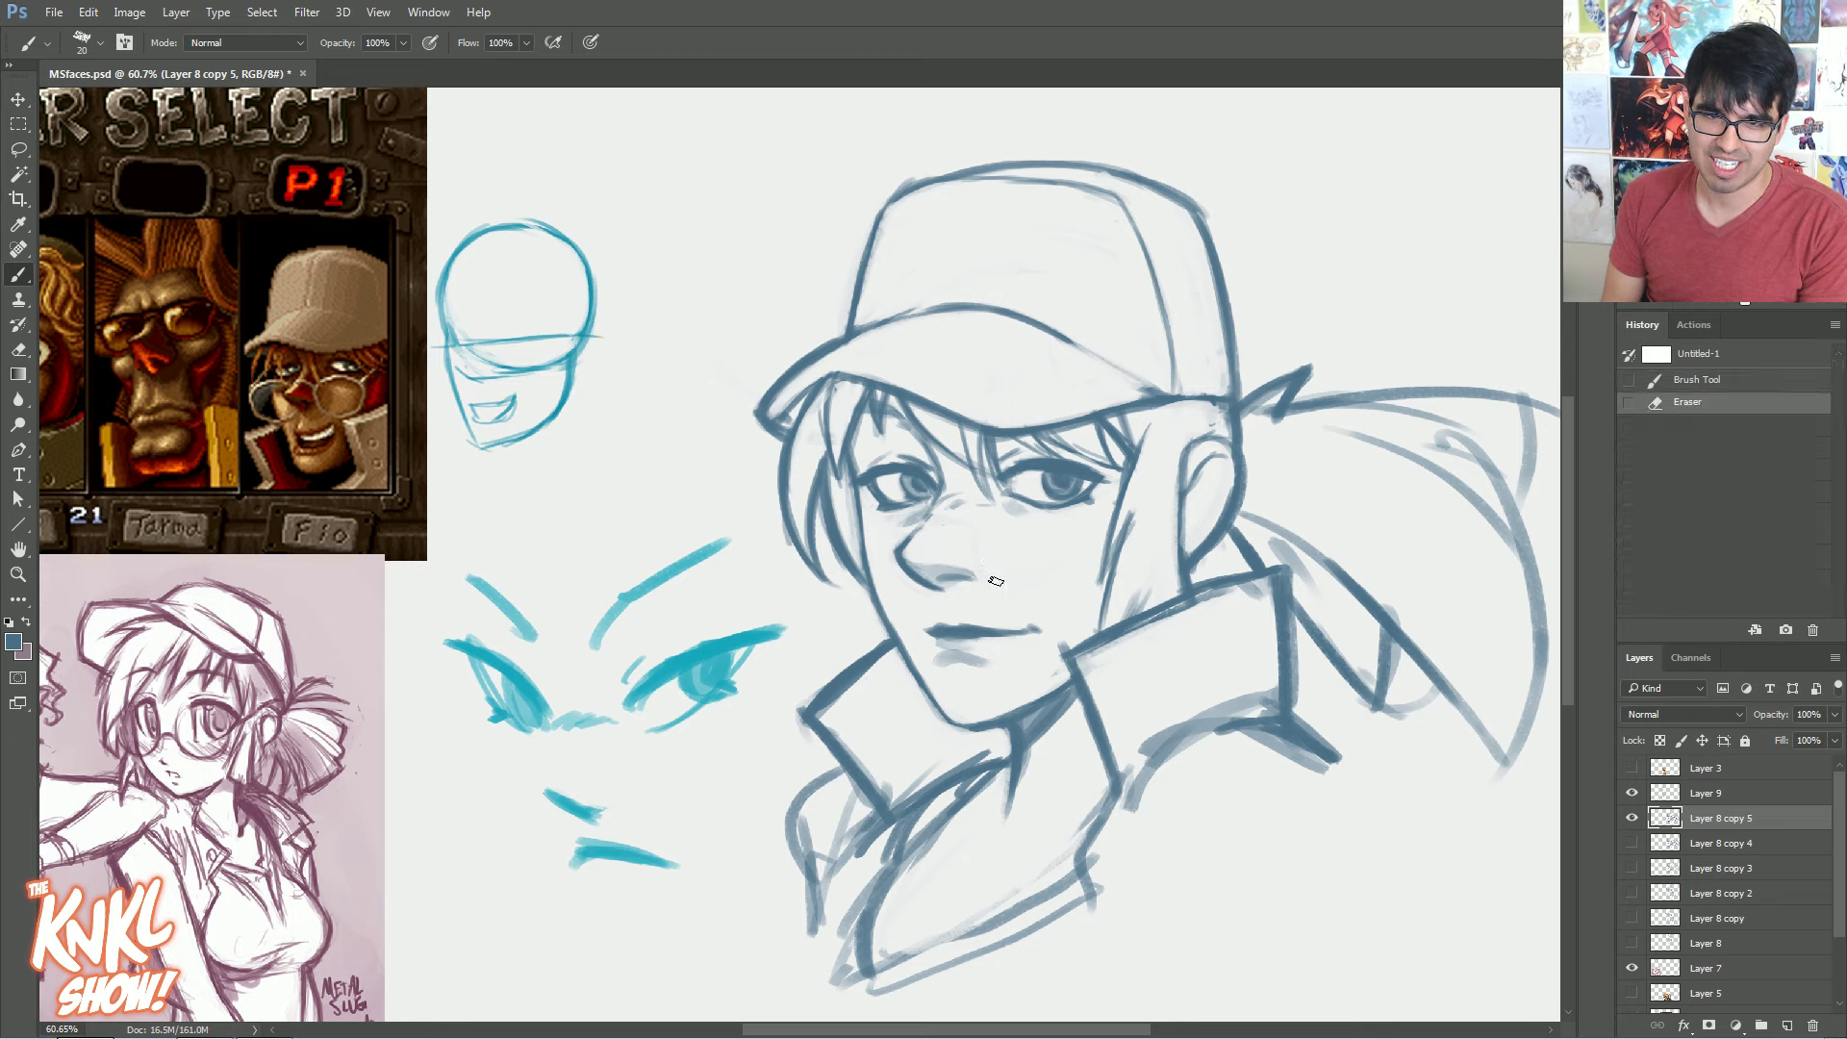
pyautogui.click(950, 527)
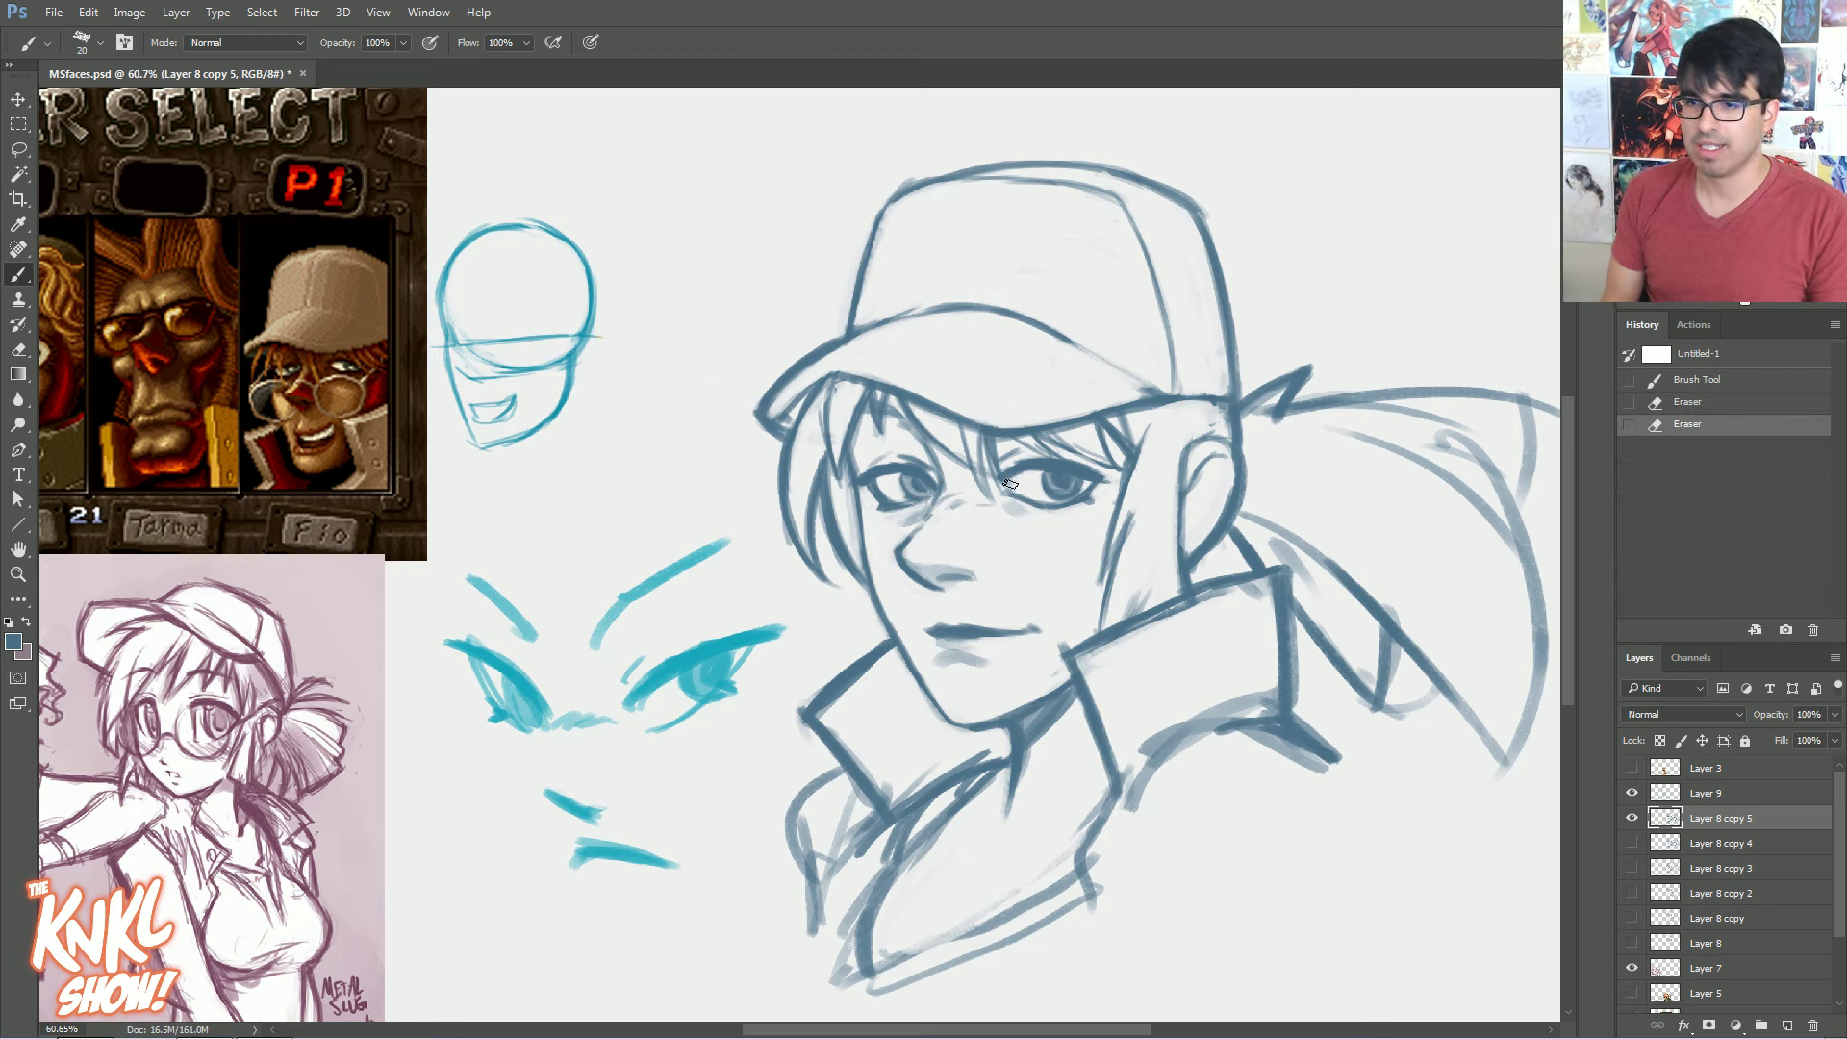
# Create a new layer and draw the glasses' near lens and the bridge across the nose on it
pyautogui.hotkey('ctrl', 'shift', 'n')
pyautogui.press('Return')
pyautogui.moveTo(919, 523); pyautogui.dragTo(972, 541)
pyautogui.moveTo(965, 519); pyautogui.dragTo(999, 589)
pyautogui.press(']')
pyautogui.moveTo(988, 576)
pyautogui.mouseDown()
pyautogui.moveTo(1018, 602)
pyautogui.moveTo(1074, 592)
pyautogui.moveTo(1105, 536)
pyautogui.moveTo(1058, 507)
pyautogui.moveTo(965, 517)
pyautogui.moveTo(980, 564)
pyautogui.moveTo(925, 512)
pyautogui.mouseUp()
pyautogui.moveTo(957, 520); pyautogui.dragTo(918, 524)
pyautogui.press('[')
pyautogui.moveTo(930, 517); pyautogui.dragTo(913, 529)
pyautogui.press('[')
# Draw the curved outline of the glasses' far lens, extending past the far cheek
pyautogui.moveTo(887, 610); pyautogui.dragTo(905, 589)
pyautogui.moveTo(888, 611)
pyautogui.mouseDown()
pyautogui.moveTo(912, 574)
pyautogui.moveTo(883, 606)
pyautogui.mouseUp()
pyautogui.moveTo(875, 596)
pyautogui.mouseDown()
pyautogui.moveTo(813, 534)
pyautogui.moveTo(828, 603)
pyautogui.mouseUp()
pyautogui.press(']')
pyautogui.moveTo(830, 522)
pyautogui.mouseDown()
pyautogui.moveTo(916, 517)
pyautogui.moveTo(834, 525)
pyautogui.moveTo(820, 610)
pyautogui.mouseUp()
pyautogui.moveTo(922, 574); pyautogui.dragTo(881, 610)
pyautogui.moveTo(873, 599); pyautogui.dragTo(823, 610)
pyautogui.moveTo(820, 529); pyautogui.dragTo(812, 588)
# Draw the top rims of both lenses and clean up the lines around the bridge
pyautogui.moveTo(910, 513); pyautogui.dragTo(823, 523)
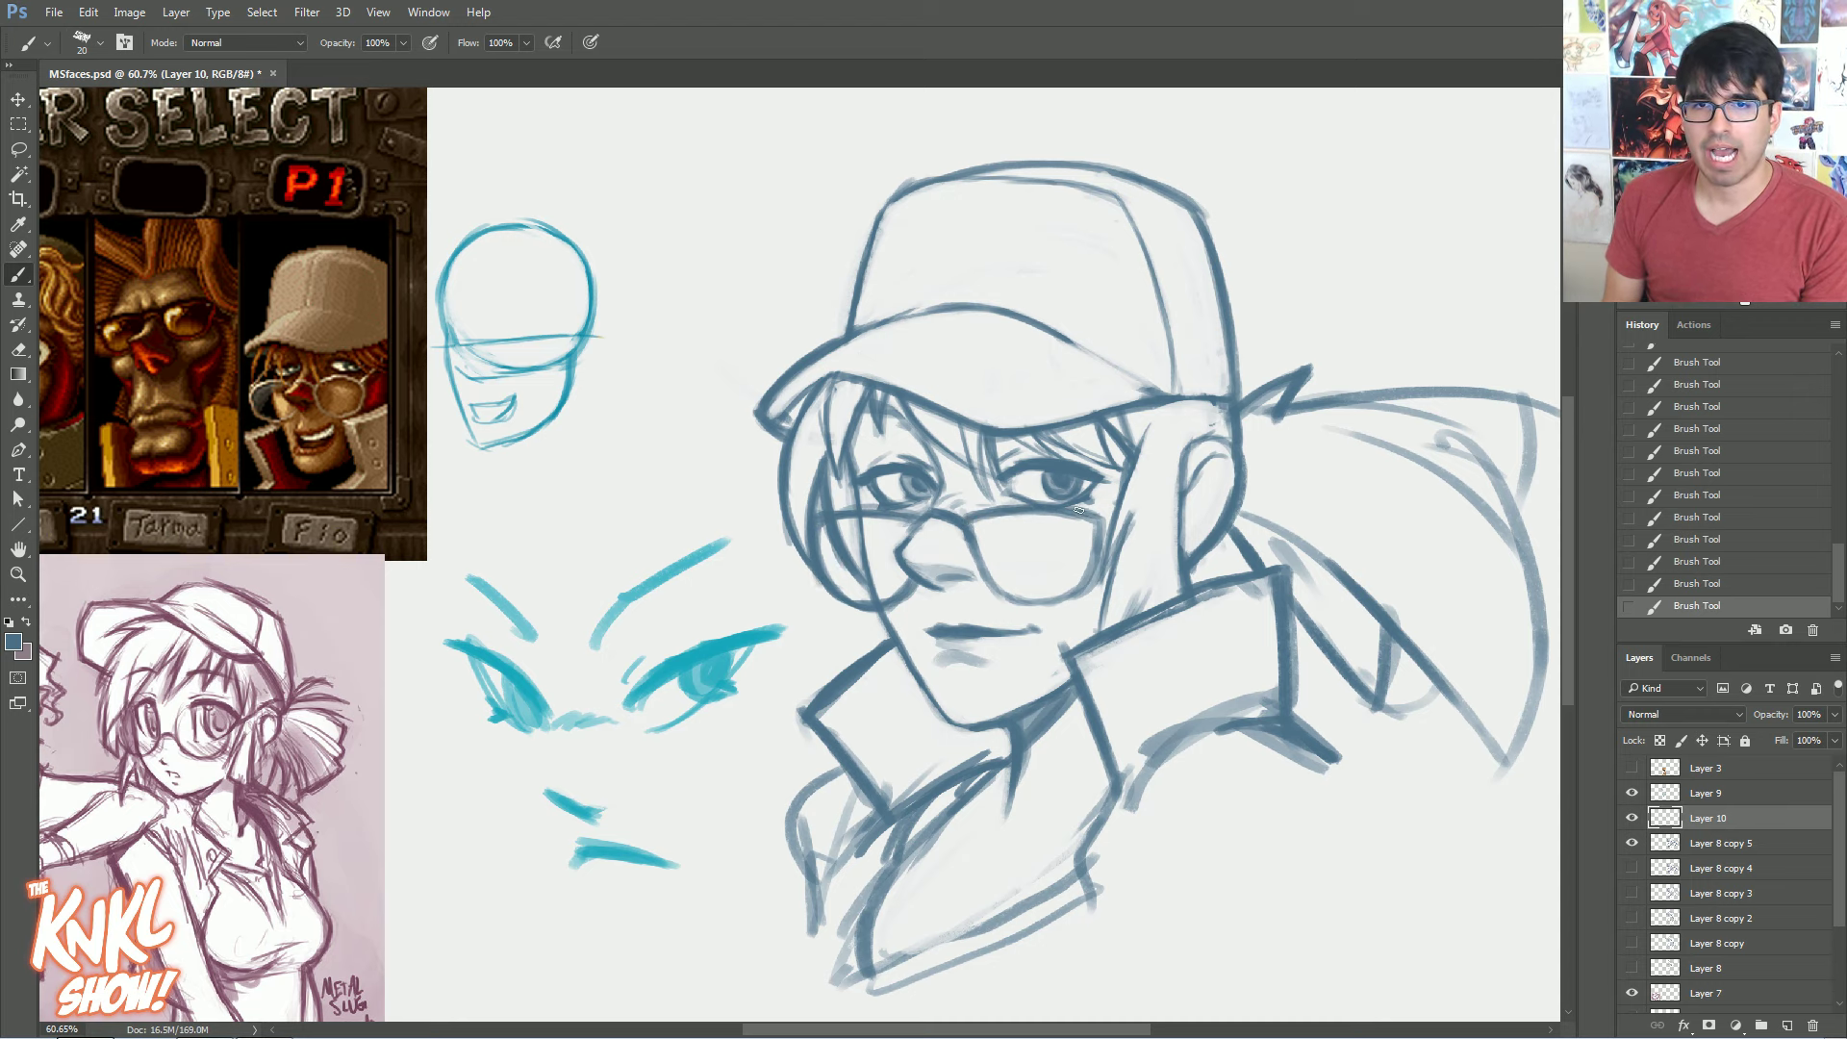
pyautogui.moveTo(1095, 524)
pyautogui.mouseDown()
pyautogui.moveTo(1031, 602)
pyautogui.moveTo(1004, 602)
pyautogui.moveTo(962, 530)
pyautogui.moveTo(1020, 604)
pyautogui.moveTo(962, 535)
pyautogui.mouseUp()
pyautogui.moveTo(966, 554); pyautogui.dragTo(943, 501)
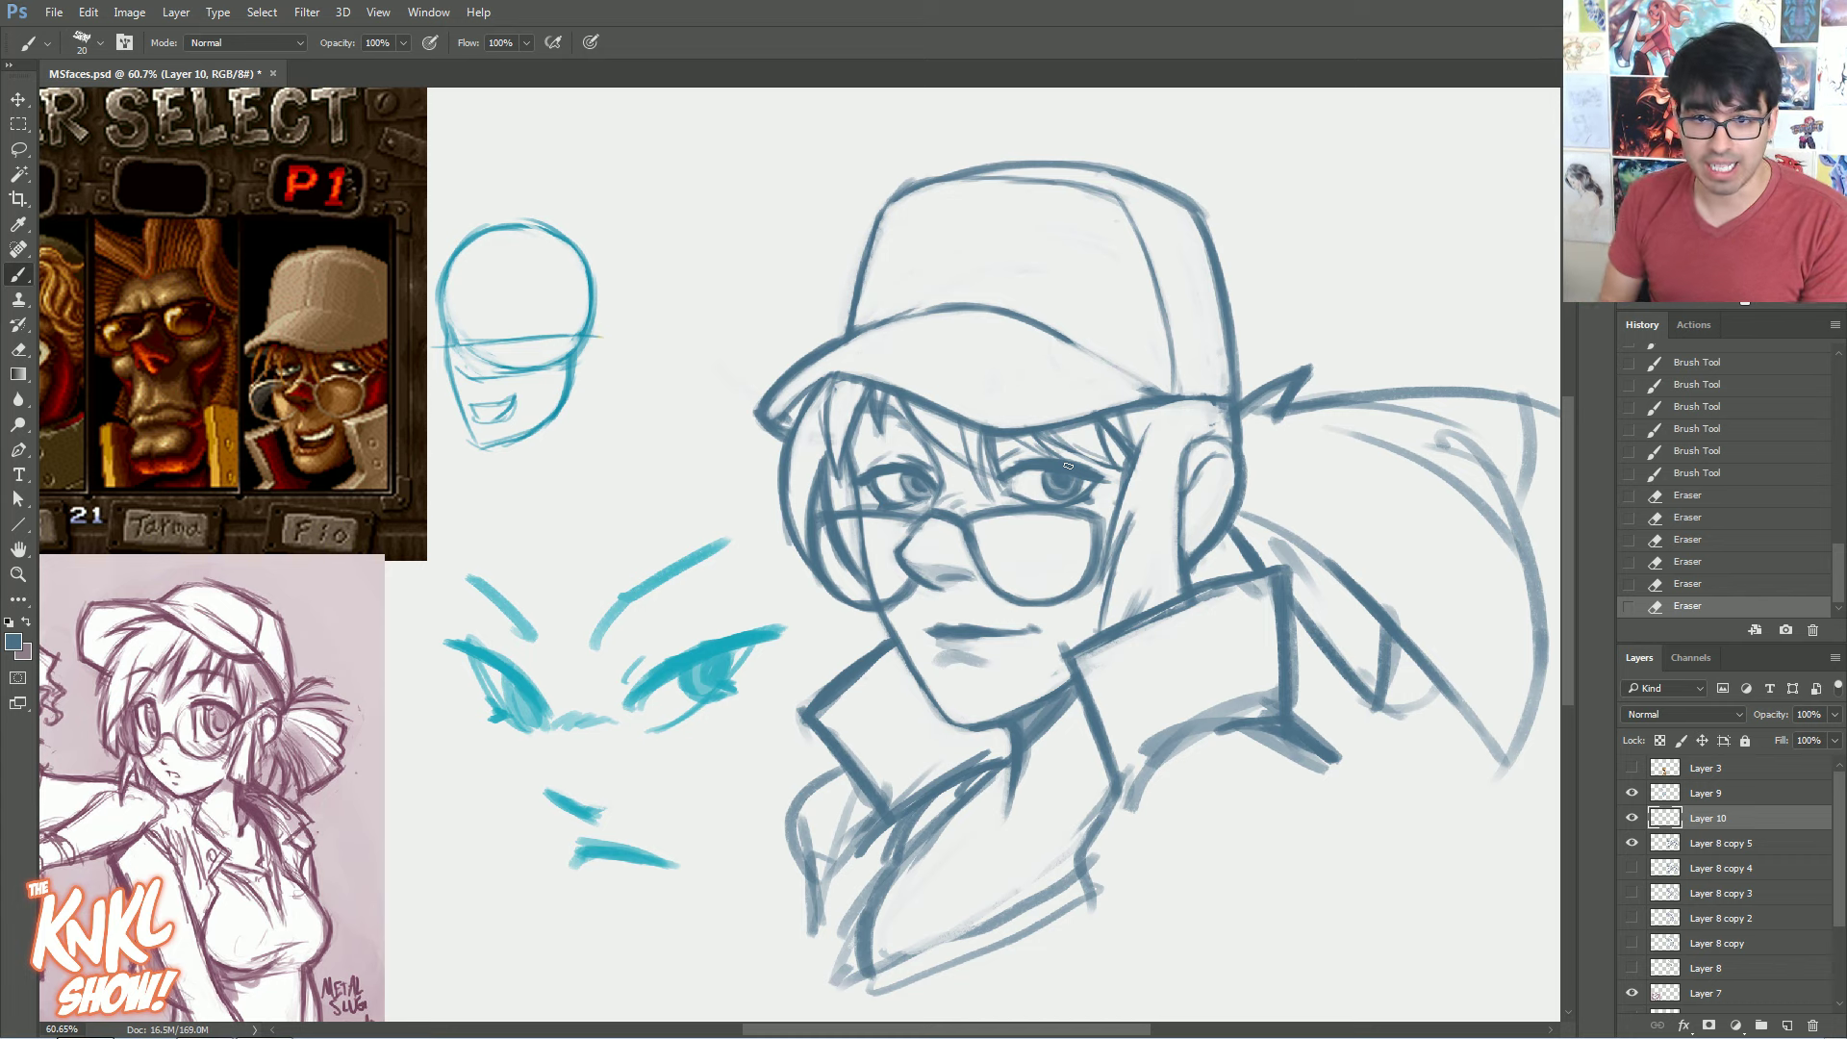
# Add the hinge at the near lens's outer corner and draw the glasses' arm back toward the ear
pyautogui.press(']')
pyautogui.moveTo(1106, 540); pyautogui.dragTo(1091, 517)
pyautogui.moveTo(1107, 539); pyautogui.dragTo(1107, 516)
pyautogui.moveTo(1118, 535); pyautogui.dragTo(1109, 504)
pyautogui.press('[')
pyautogui.moveTo(1122, 524)
pyautogui.mouseDown()
pyautogui.moveTo(1112, 503)
pyautogui.moveTo(1192, 451)
pyautogui.moveTo(1124, 516)
pyautogui.mouseUp()
pyautogui.press(']')
pyautogui.press('[')
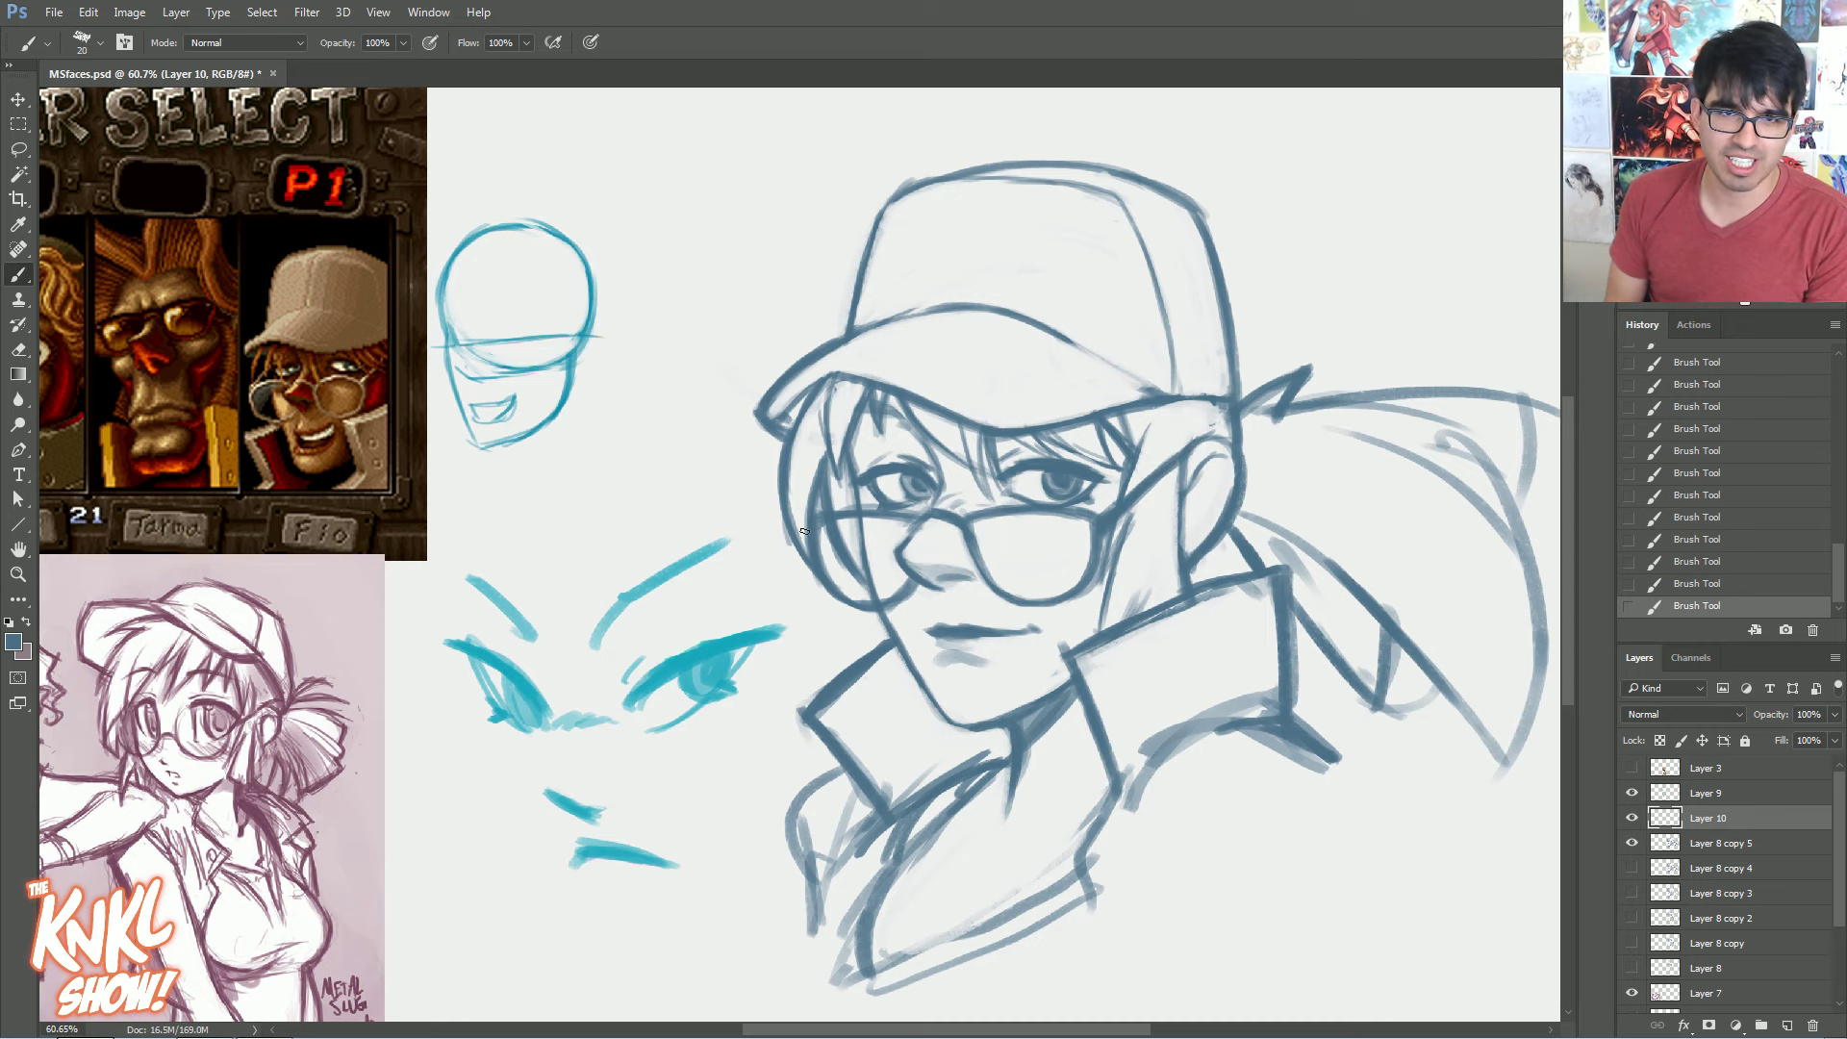
# Draw the hinge and short arm at the far lens's outer edge
pyautogui.moveTo(814, 515); pyautogui.dragTo(842, 484)
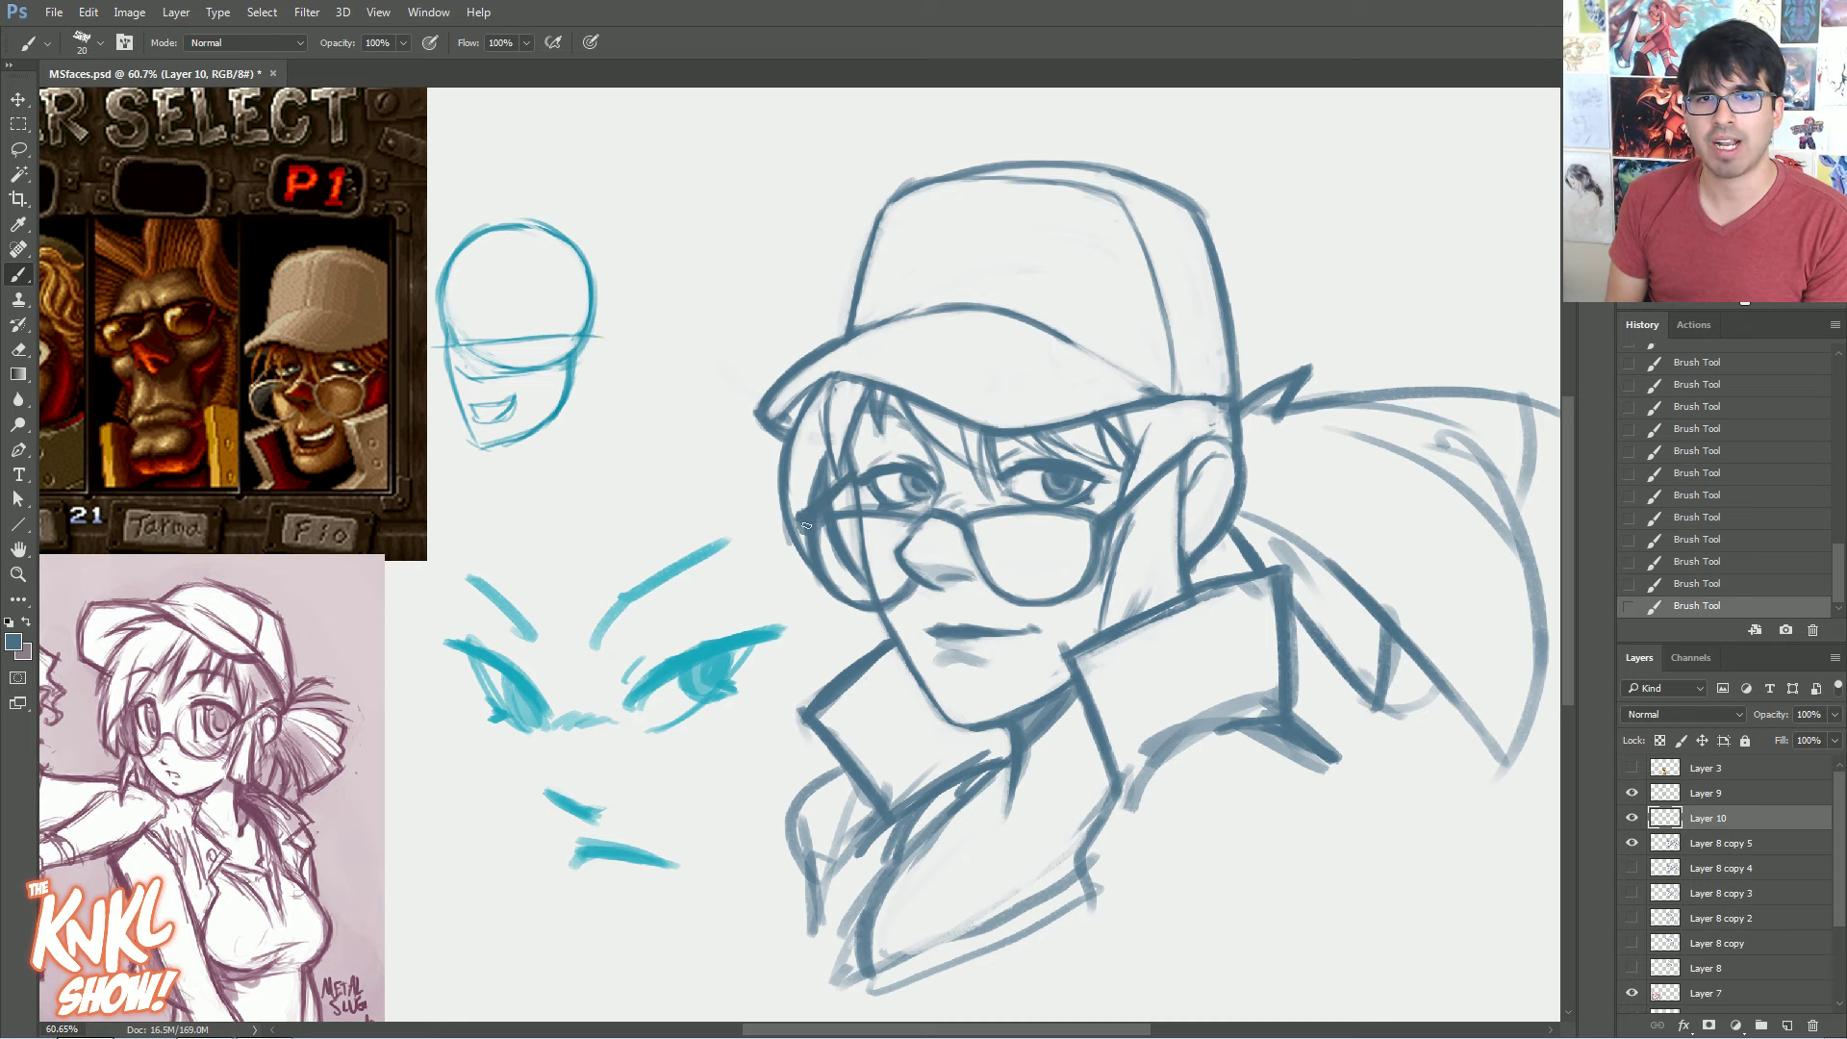
pyautogui.press(']')
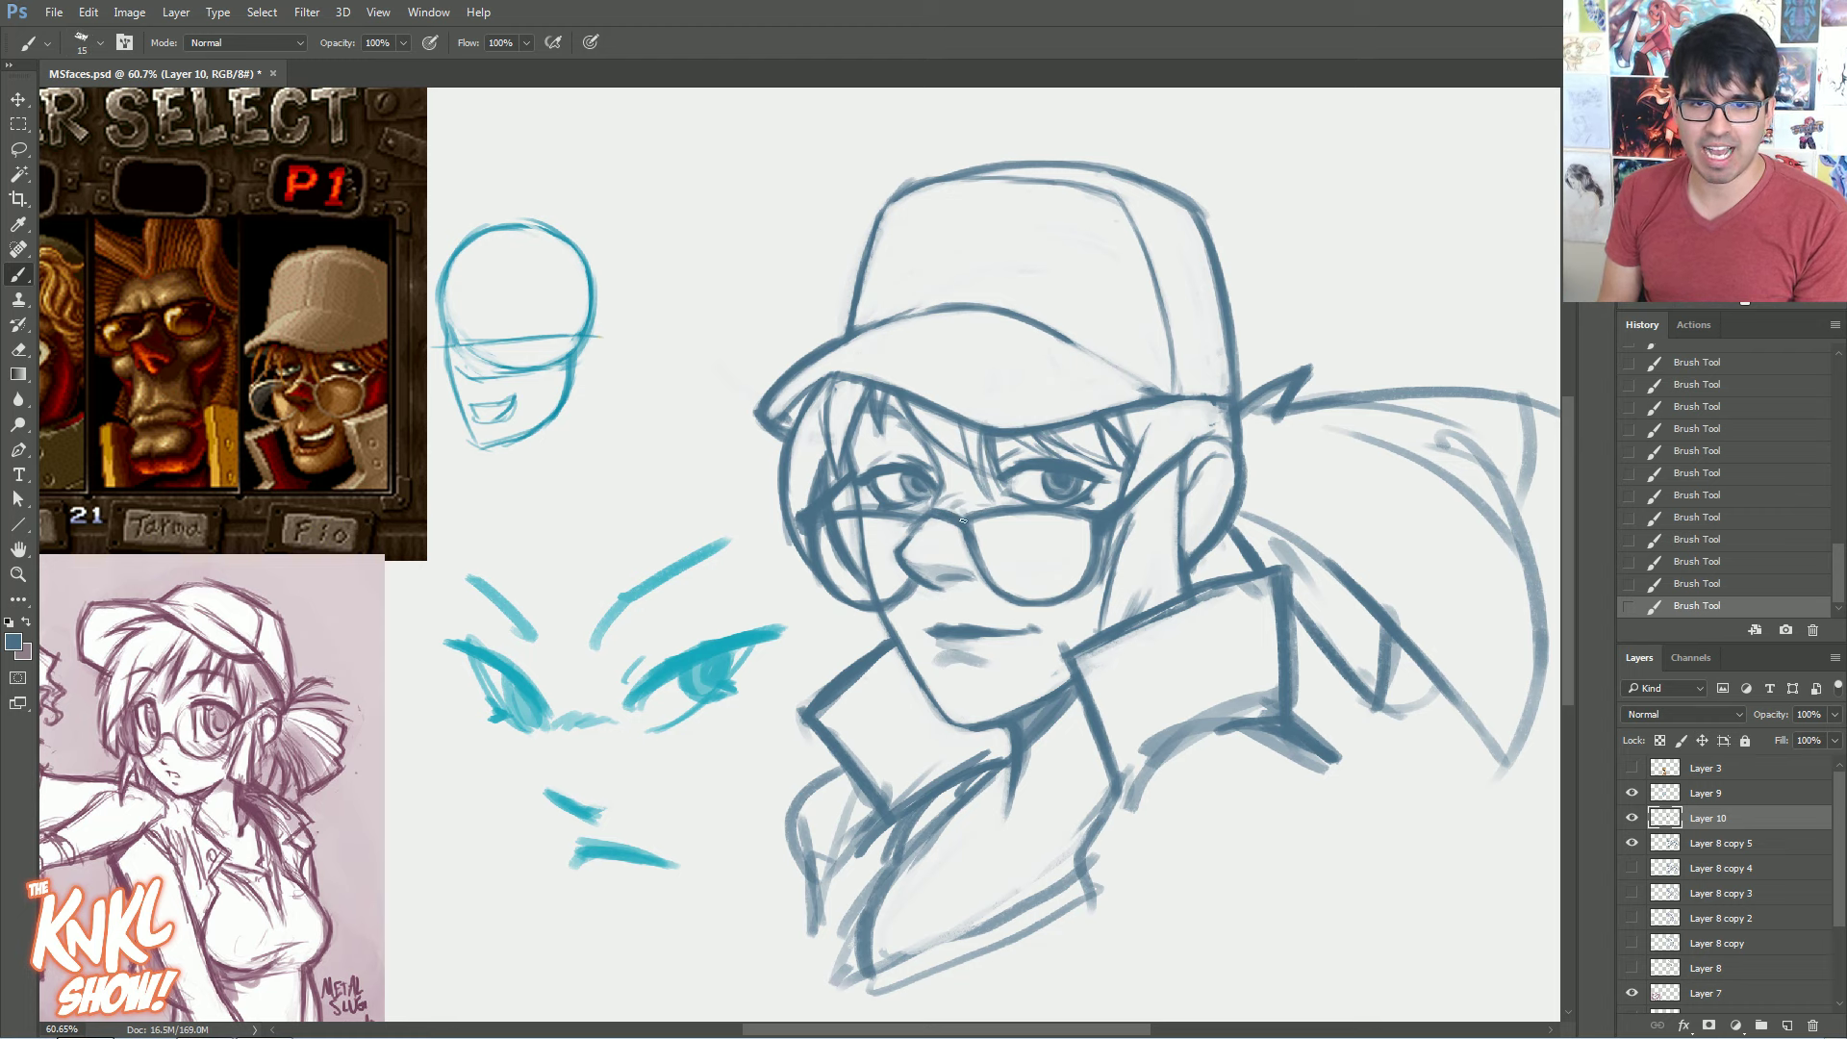
pyautogui.press(']')
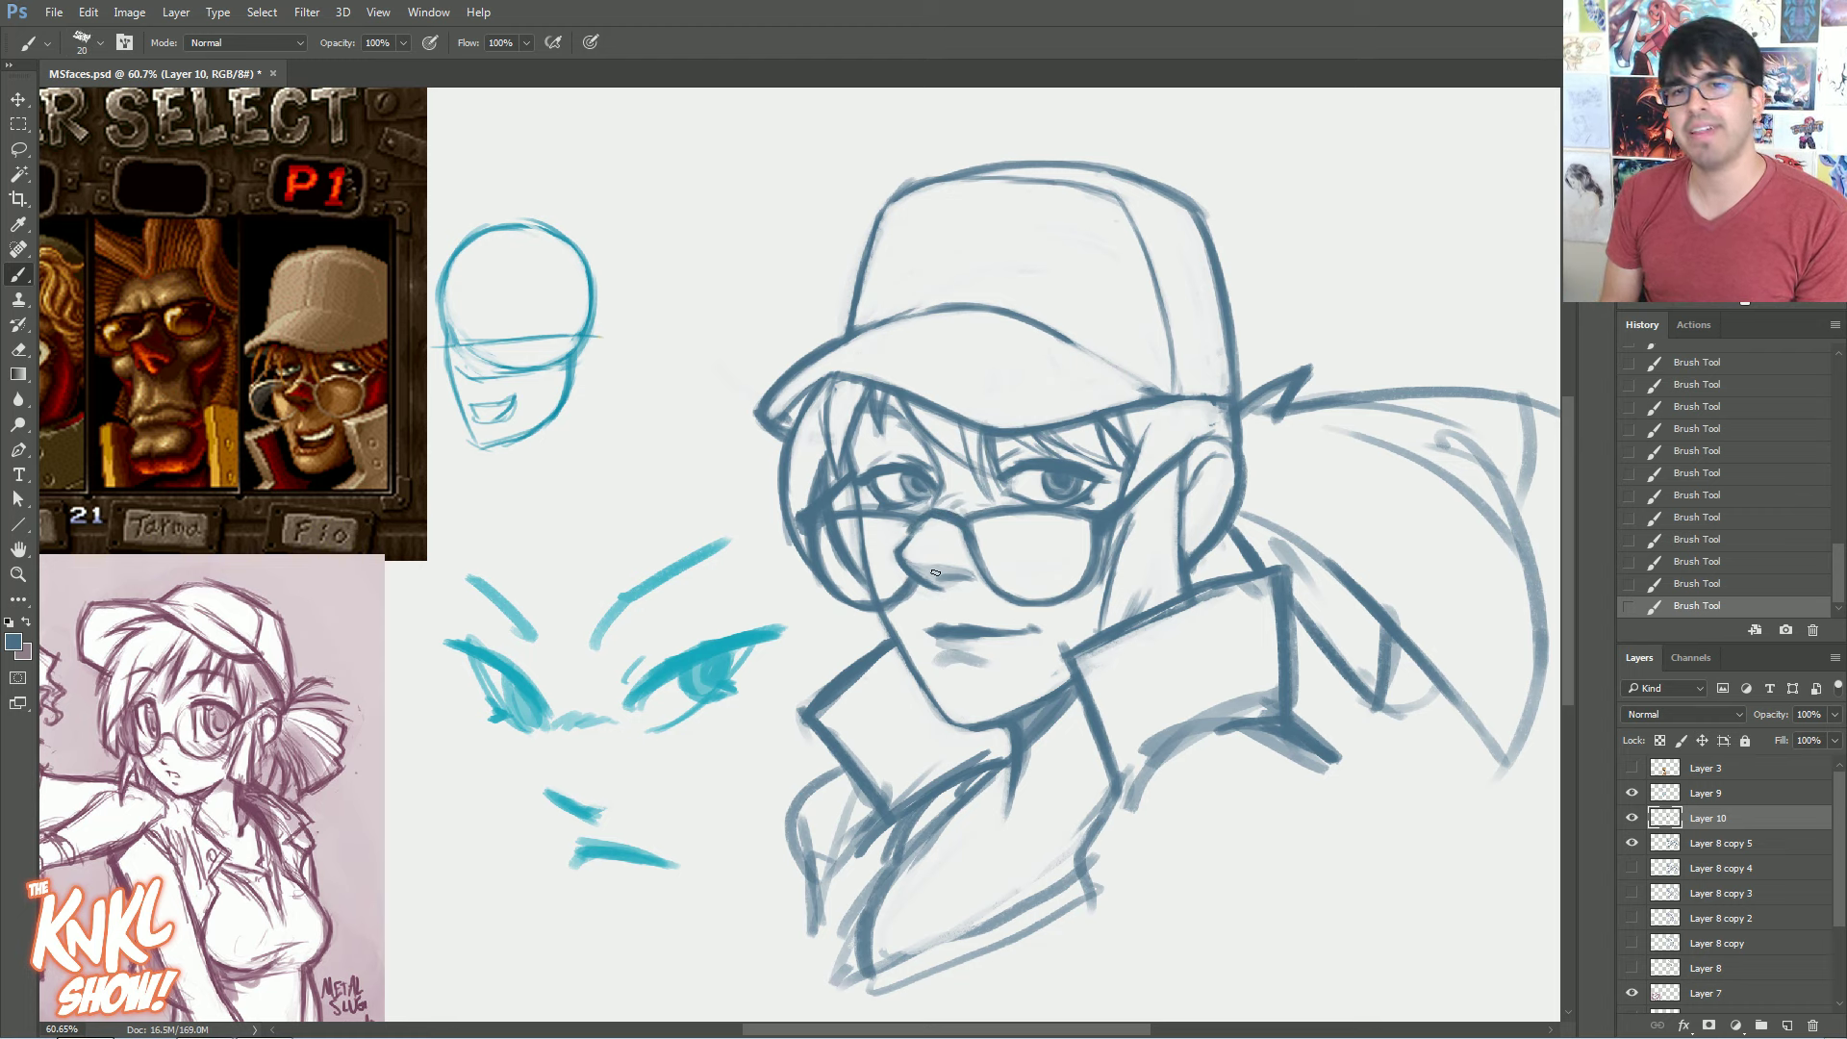
# Erase excess line from the far lens's rim and thin the near rim and arm of the glasses
pyautogui.moveTo(860, 590); pyautogui.dragTo(902, 577)
pyautogui.moveTo(895, 586)
pyautogui.mouseDown()
pyautogui.moveTo(915, 600)
pyautogui.moveTo(890, 578)
pyautogui.mouseUp()
pyautogui.moveTo(897, 589); pyautogui.dragTo(839, 541)
pyautogui.moveTo(843, 551)
pyautogui.mouseDown()
pyautogui.moveTo(829, 542)
pyautogui.moveTo(840, 568)
pyautogui.mouseUp()
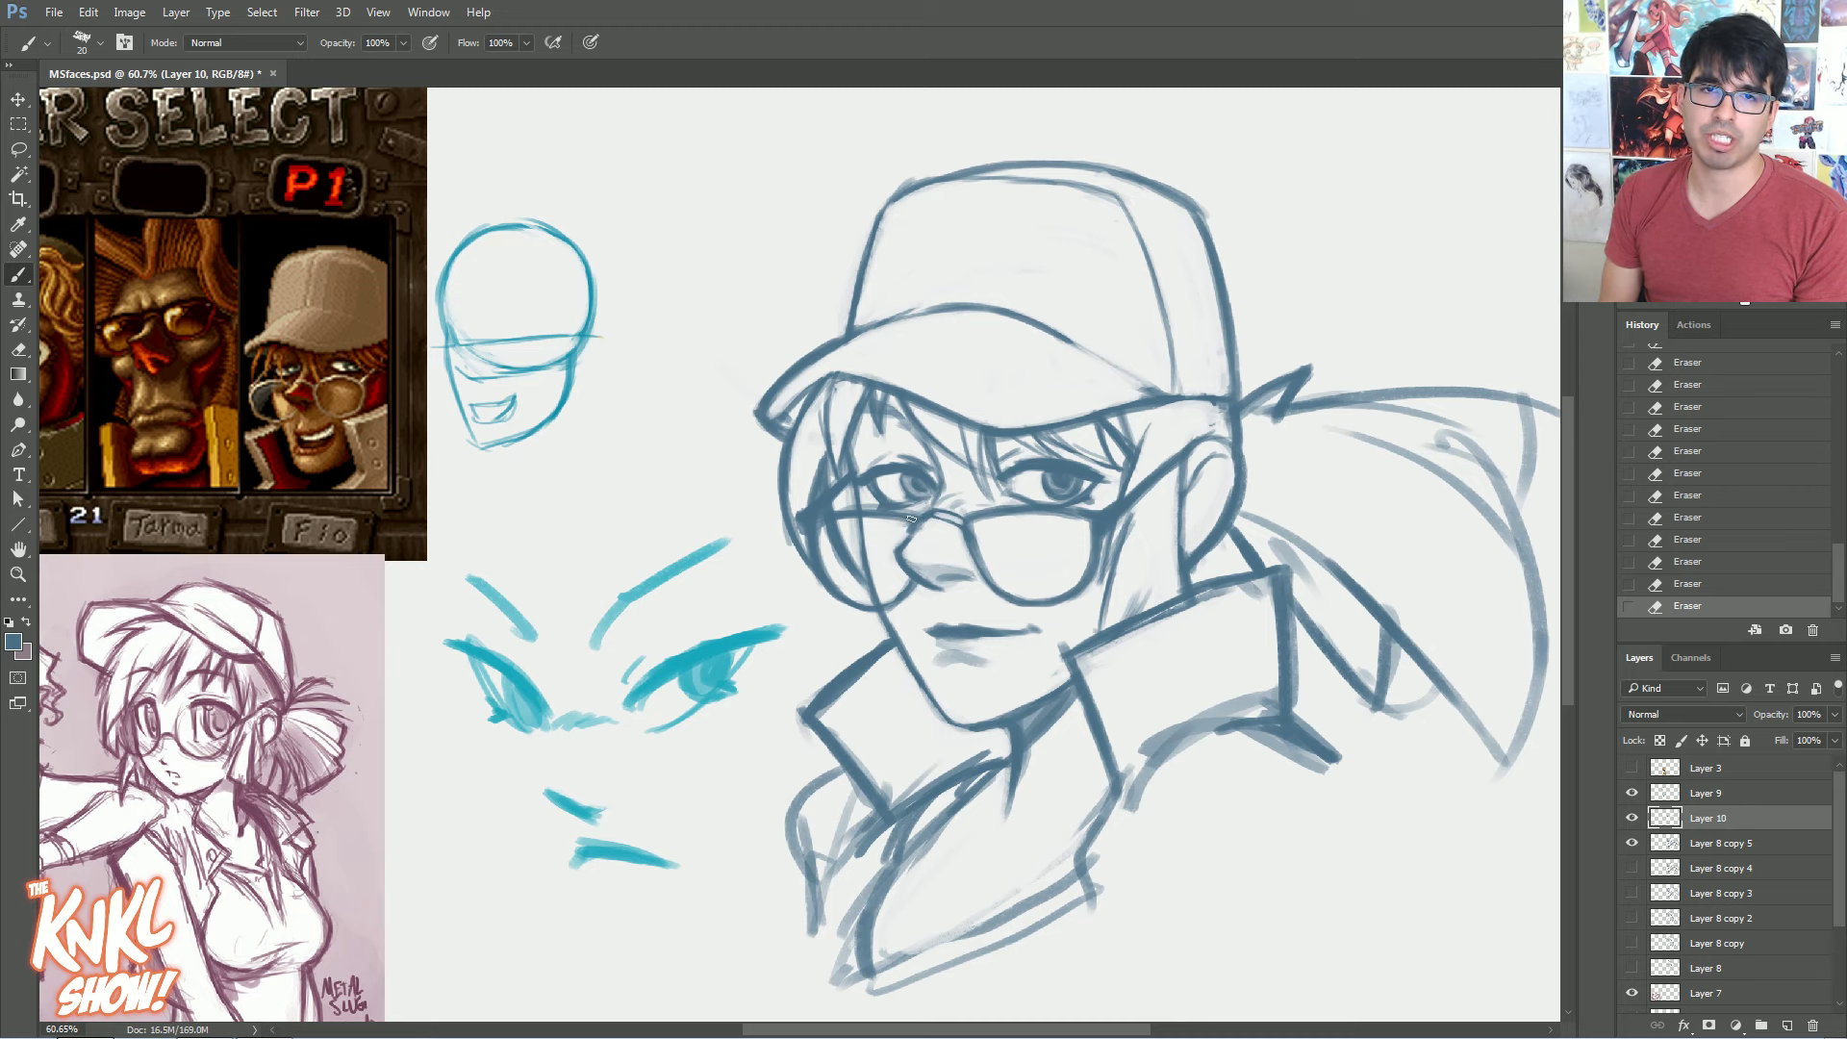
pyautogui.moveTo(1071, 513)
pyautogui.mouseDown()
pyautogui.moveTo(1098, 515)
pyautogui.moveTo(1022, 512)
pyautogui.moveTo(1167, 466)
pyautogui.mouseUp()
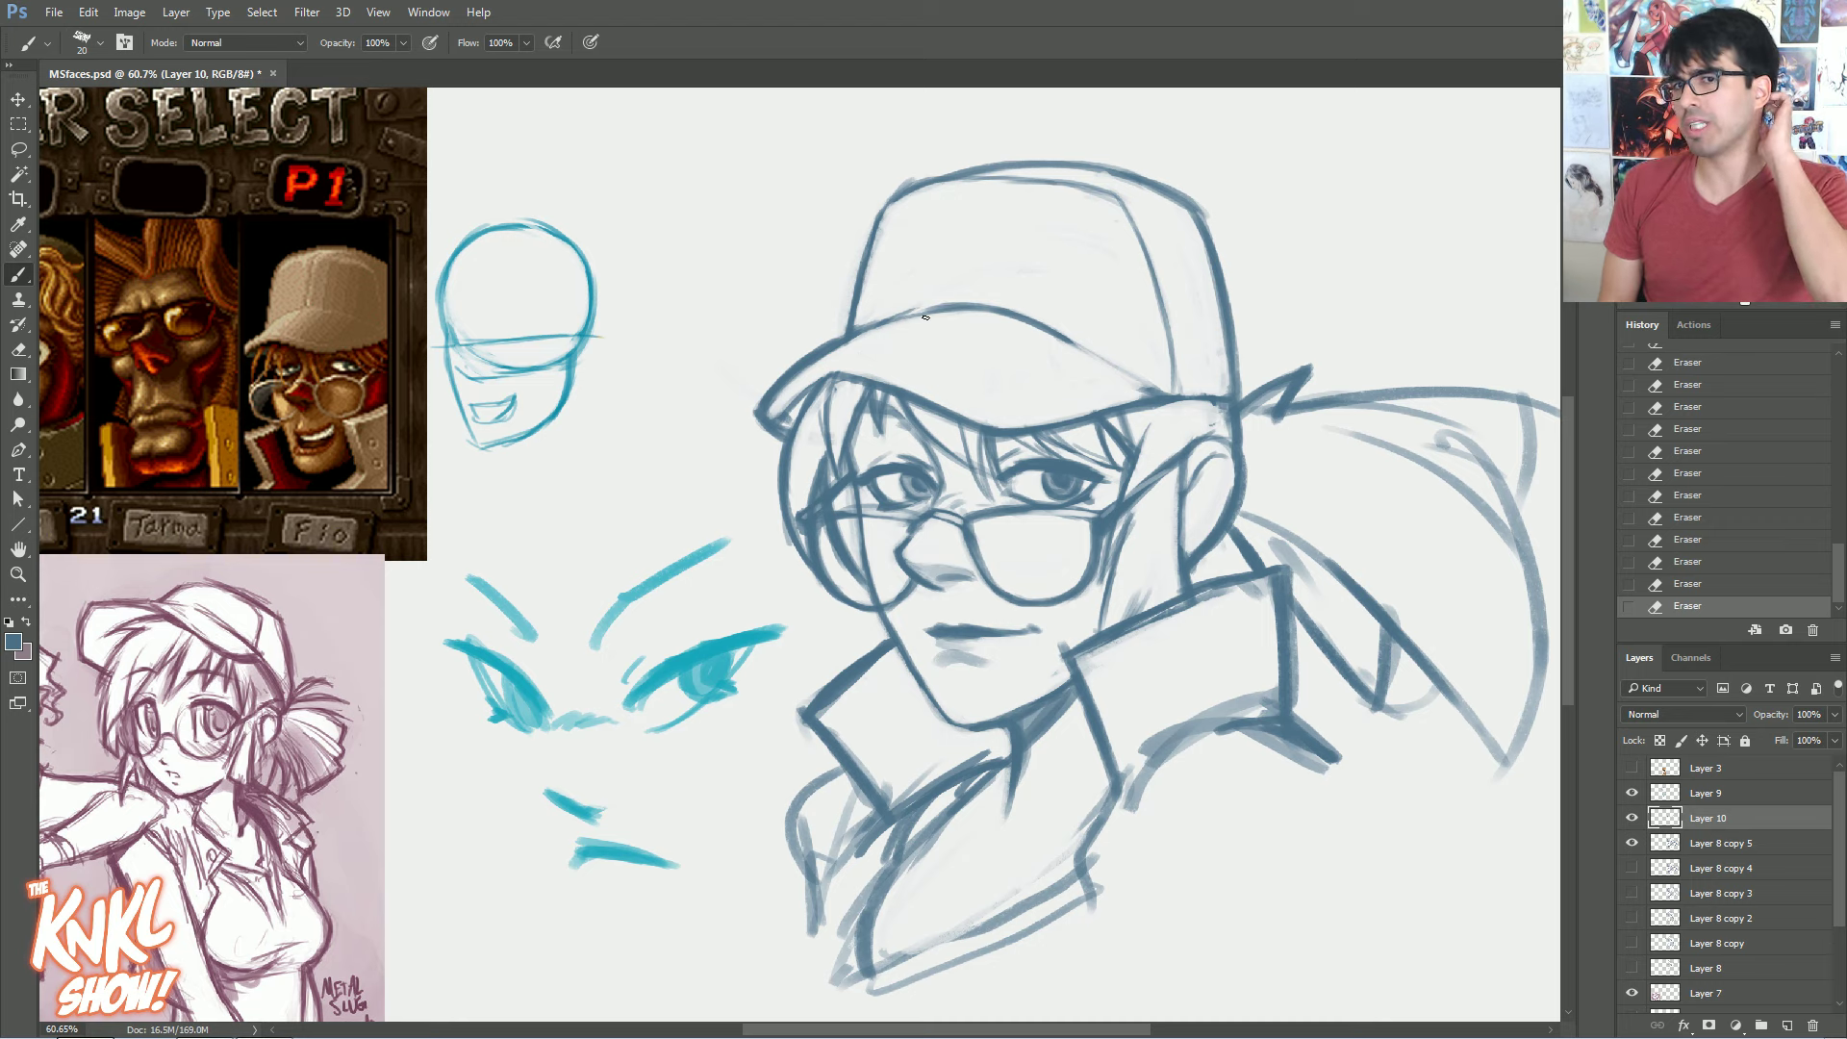
# Touch up the glasses' bridge and far lens rim, and clean up the lines above the ear
pyautogui.press(']')
pyautogui.press(']')
pyautogui.moveTo(847, 519)
pyautogui.mouseDown()
pyautogui.moveTo(1097, 512)
pyautogui.moveTo(1064, 519)
pyautogui.mouseUp()
pyautogui.click(1712, 590)
pyautogui.press('[')
pyautogui.press('e')
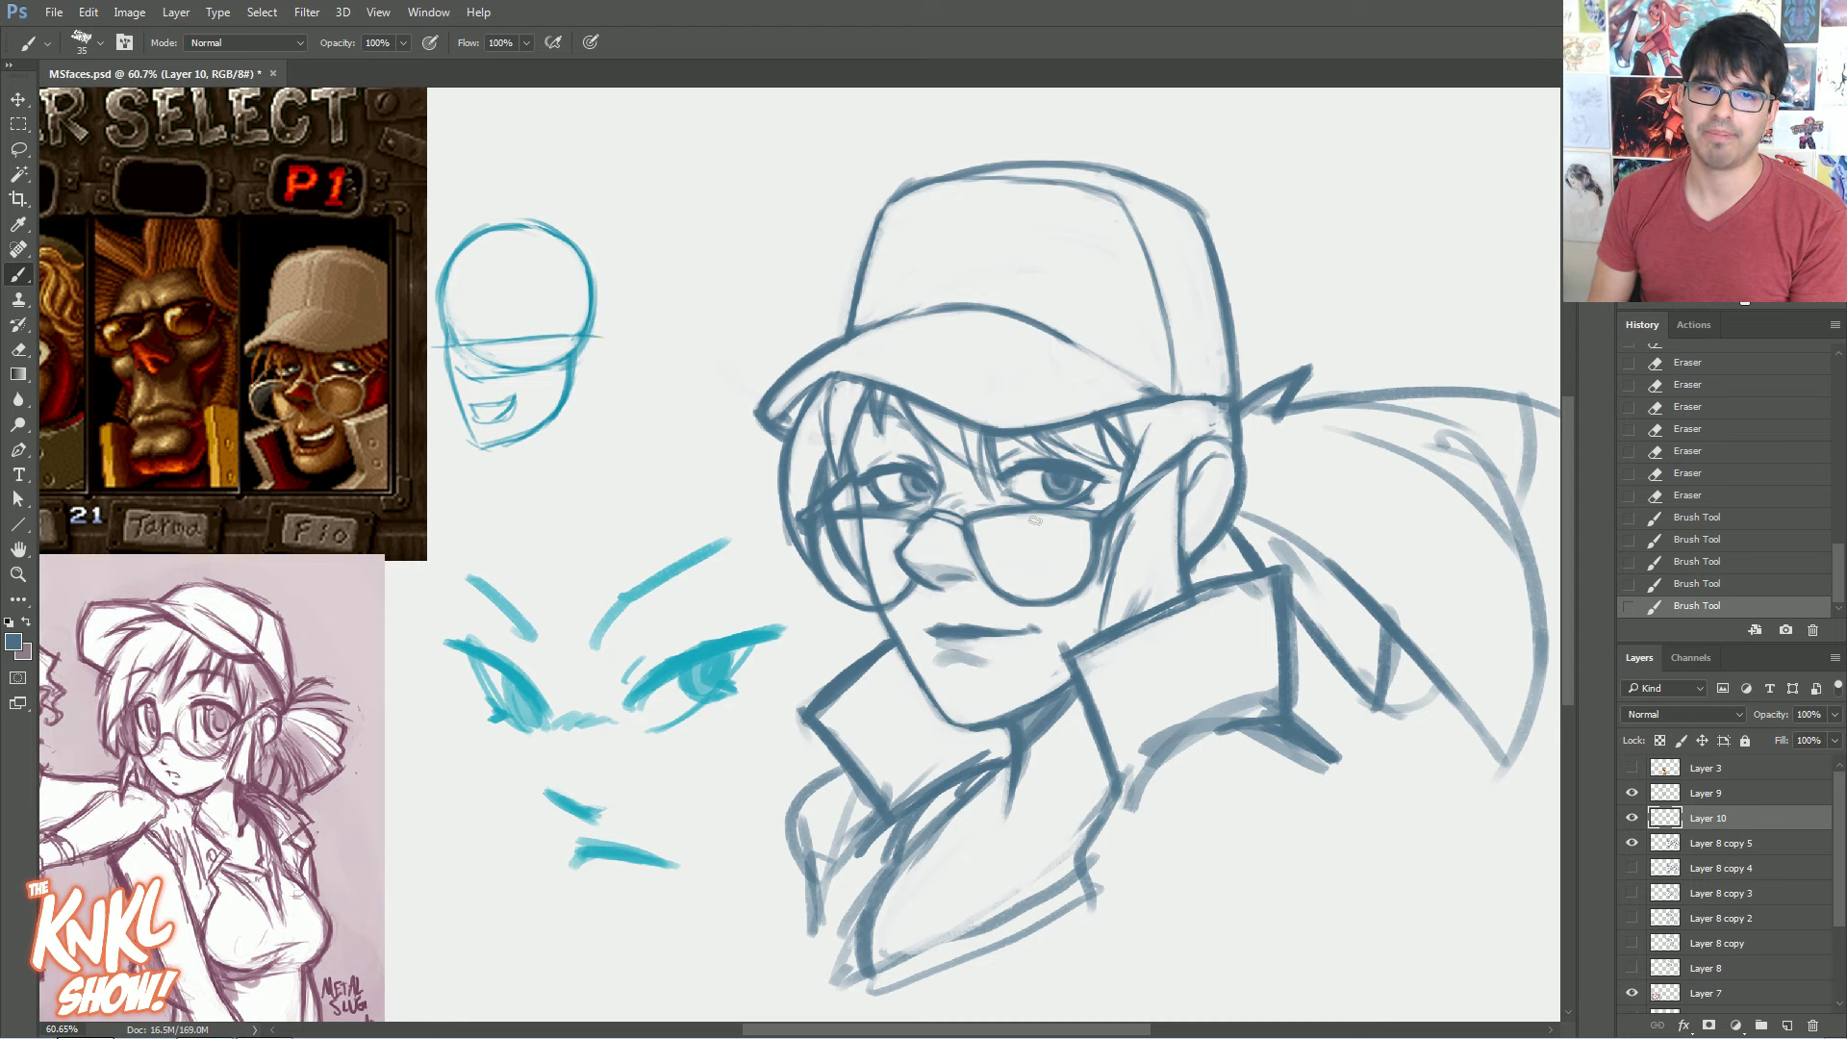
pyautogui.moveTo(933, 515); pyautogui.dragTo(964, 524)
pyautogui.moveTo(938, 514); pyautogui.dragTo(968, 529)
pyautogui.moveTo(843, 516); pyautogui.dragTo(859, 510)
pyautogui.moveTo(847, 514); pyautogui.dragTo(859, 509)
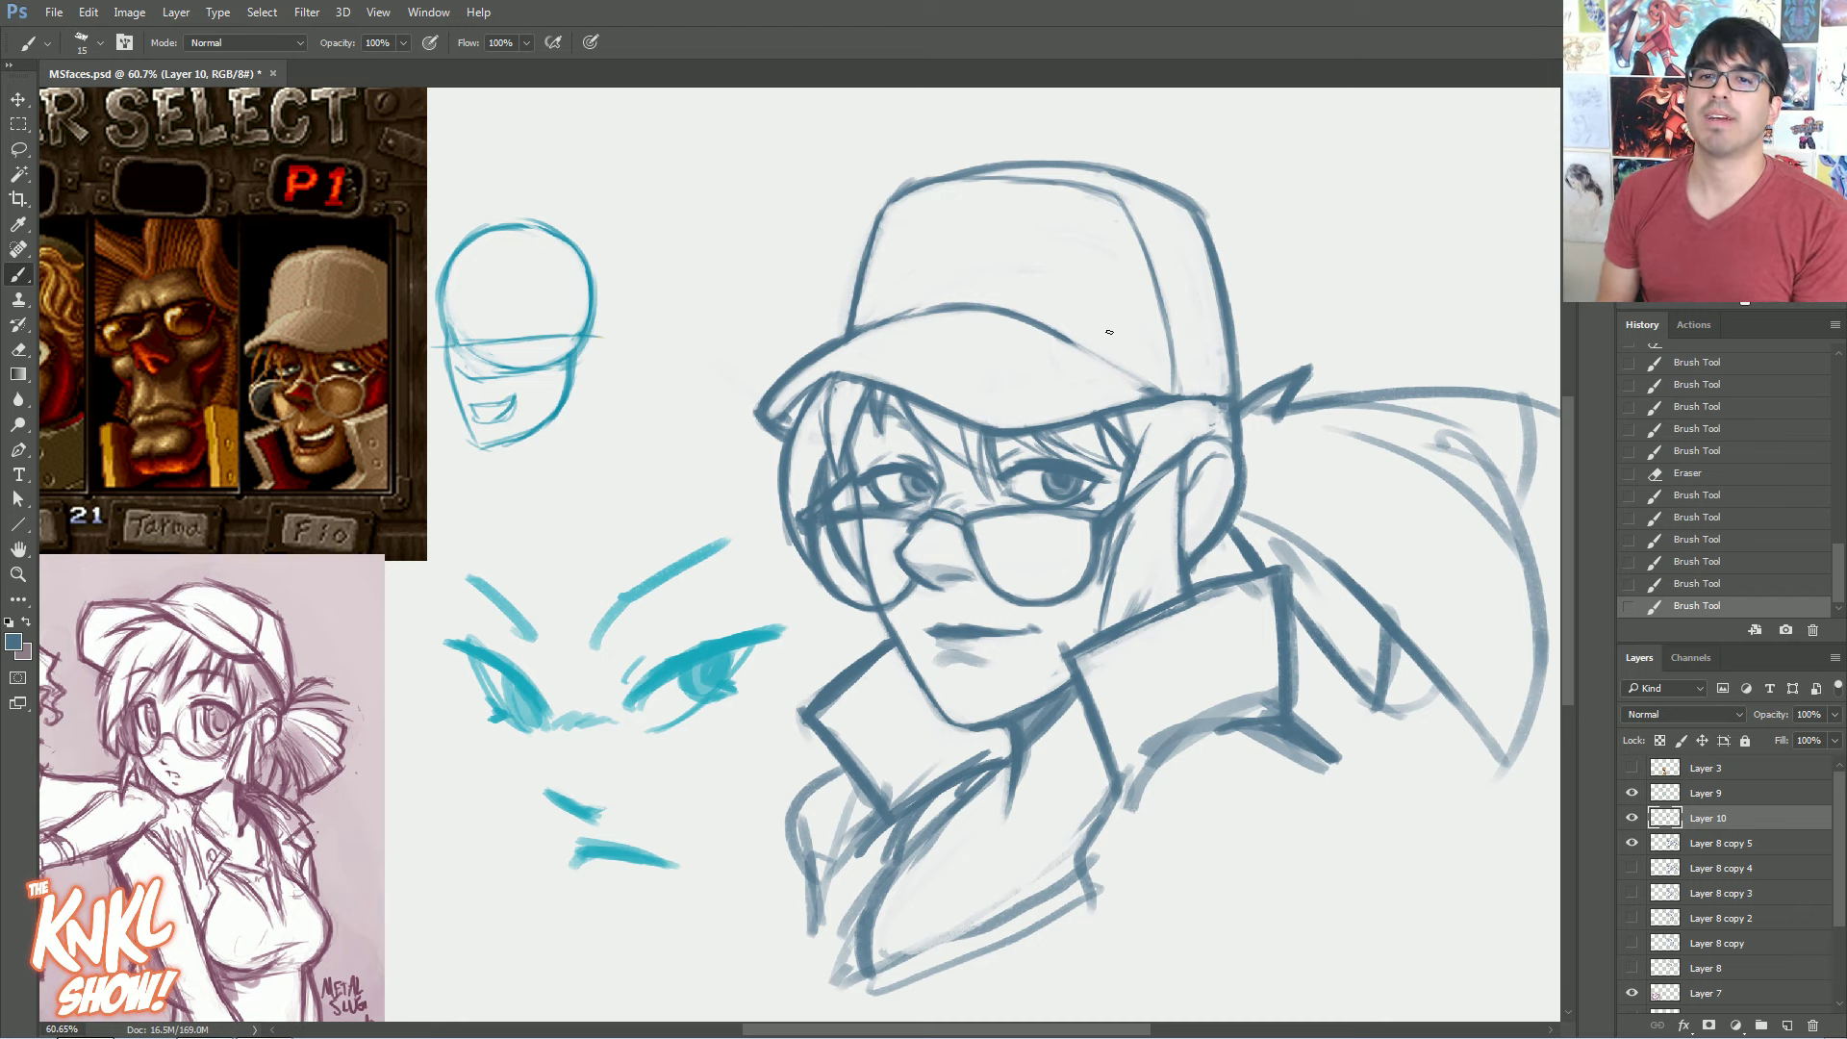
pyautogui.moveTo(1203, 423); pyautogui.dragTo(1225, 409)
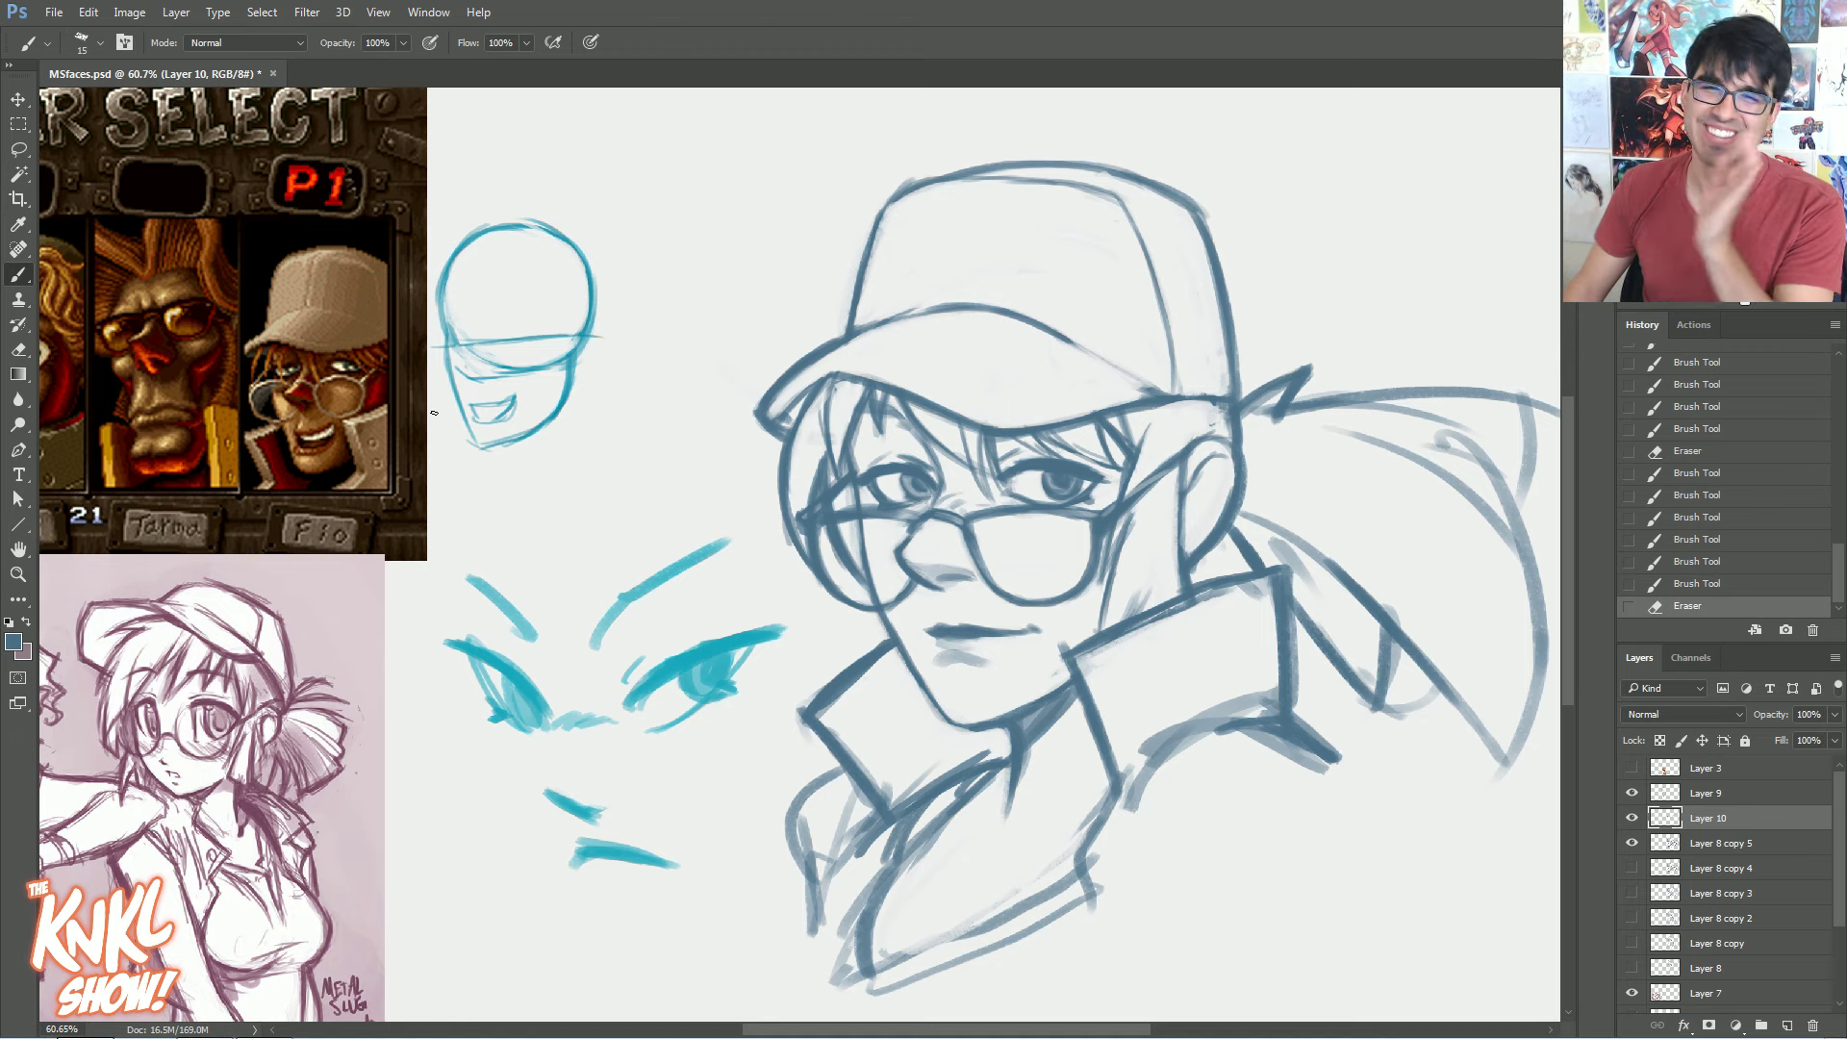
# Switch to Chrome and read the Imzy post "Hating what makes you money"
pyautogui.moveTo(87, 1033)
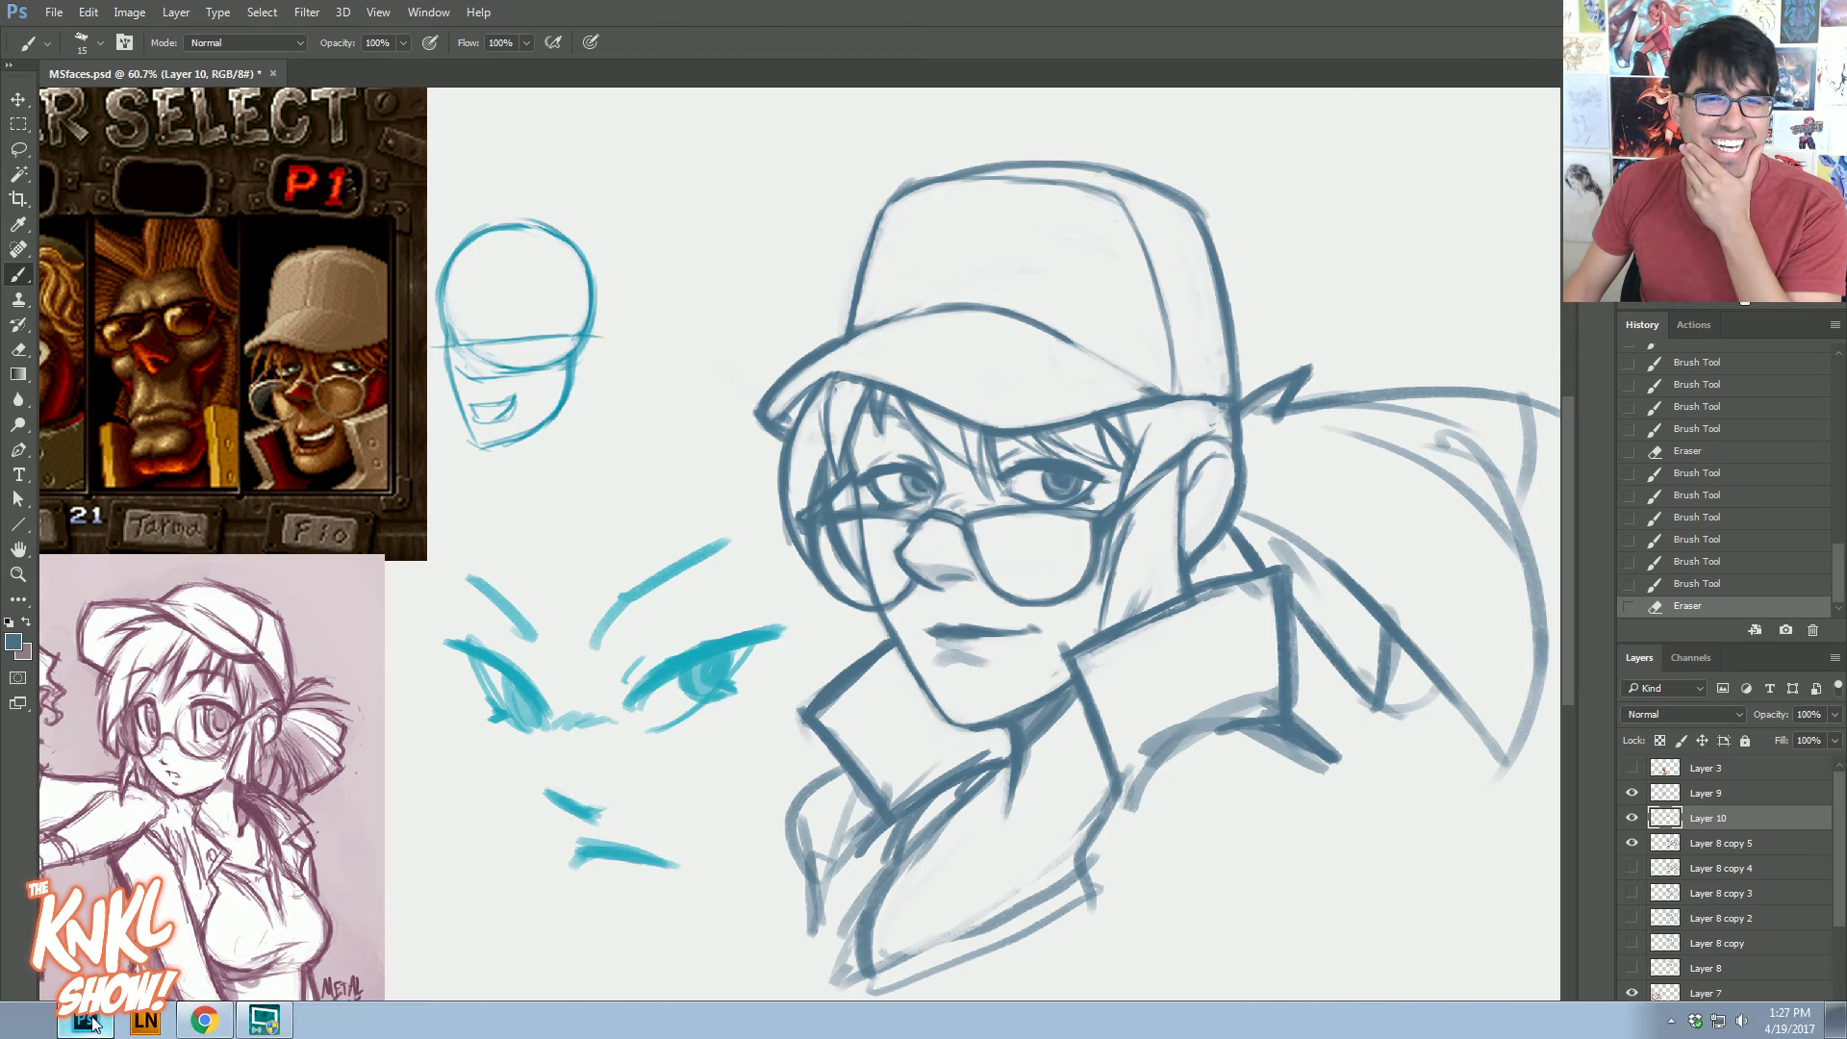
pyautogui.click(212, 1026)
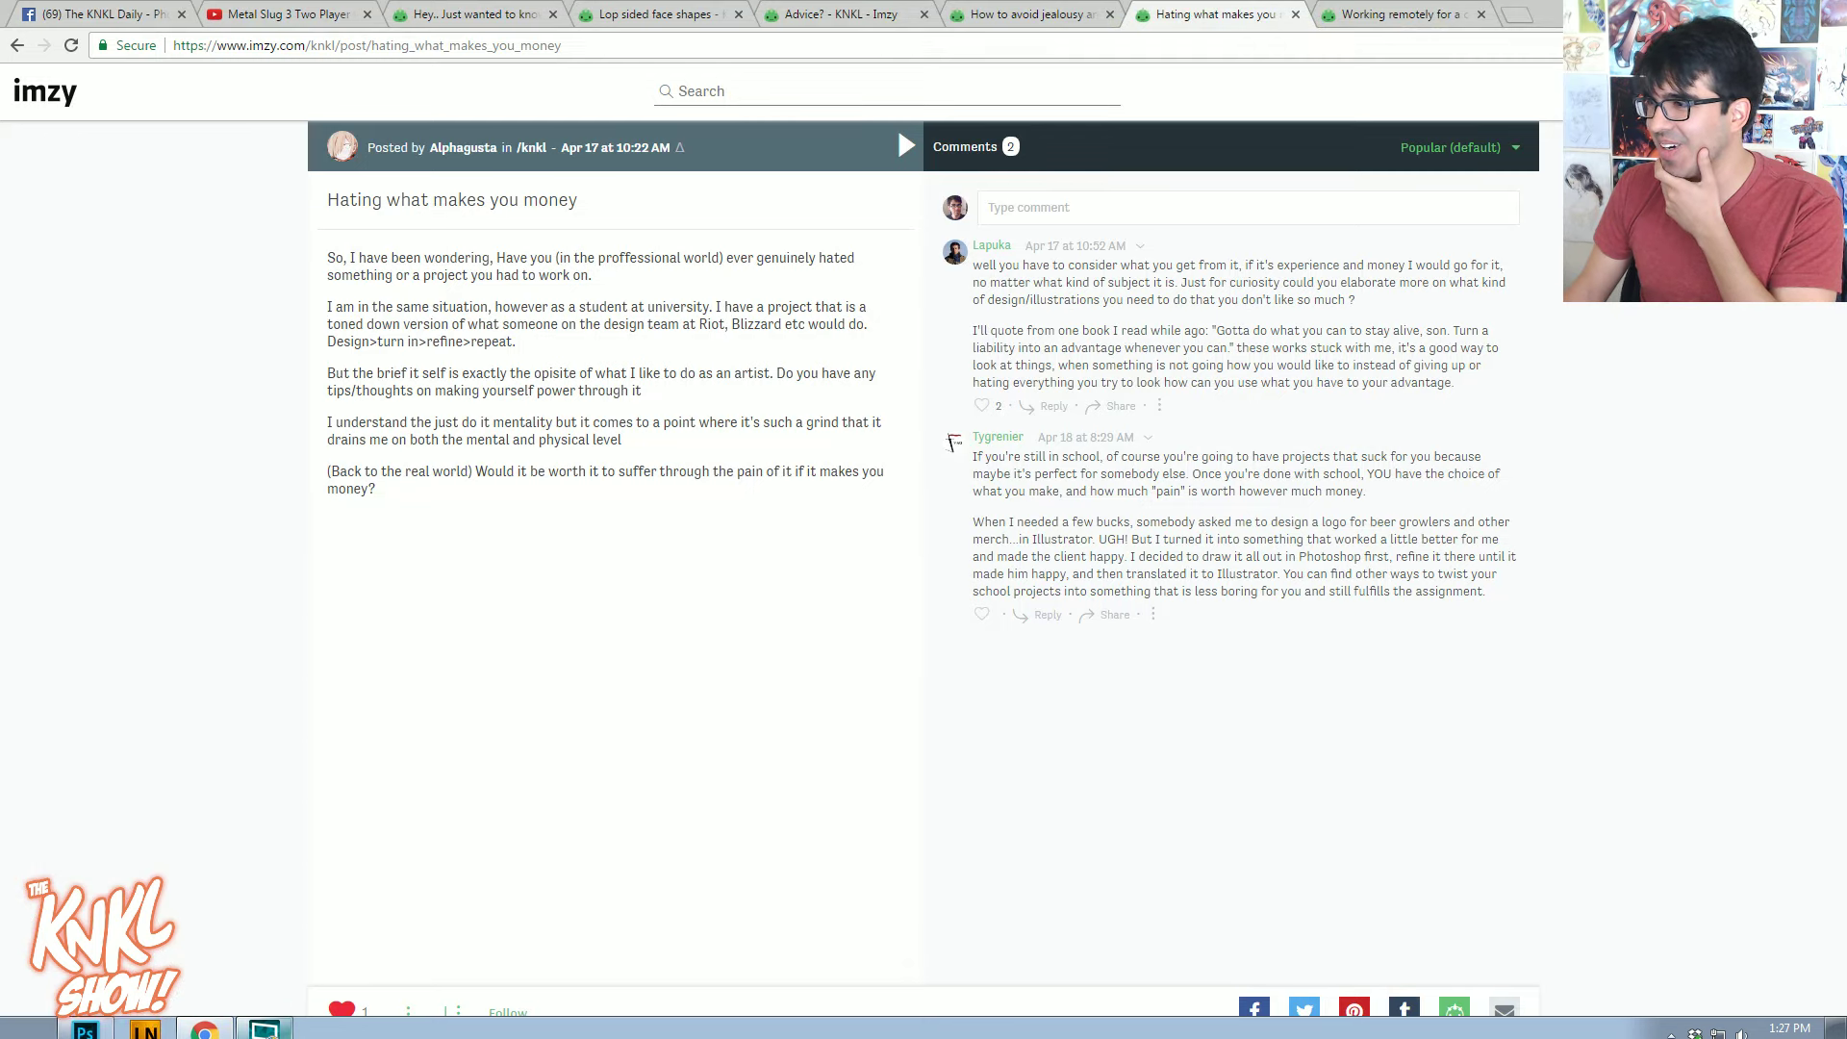
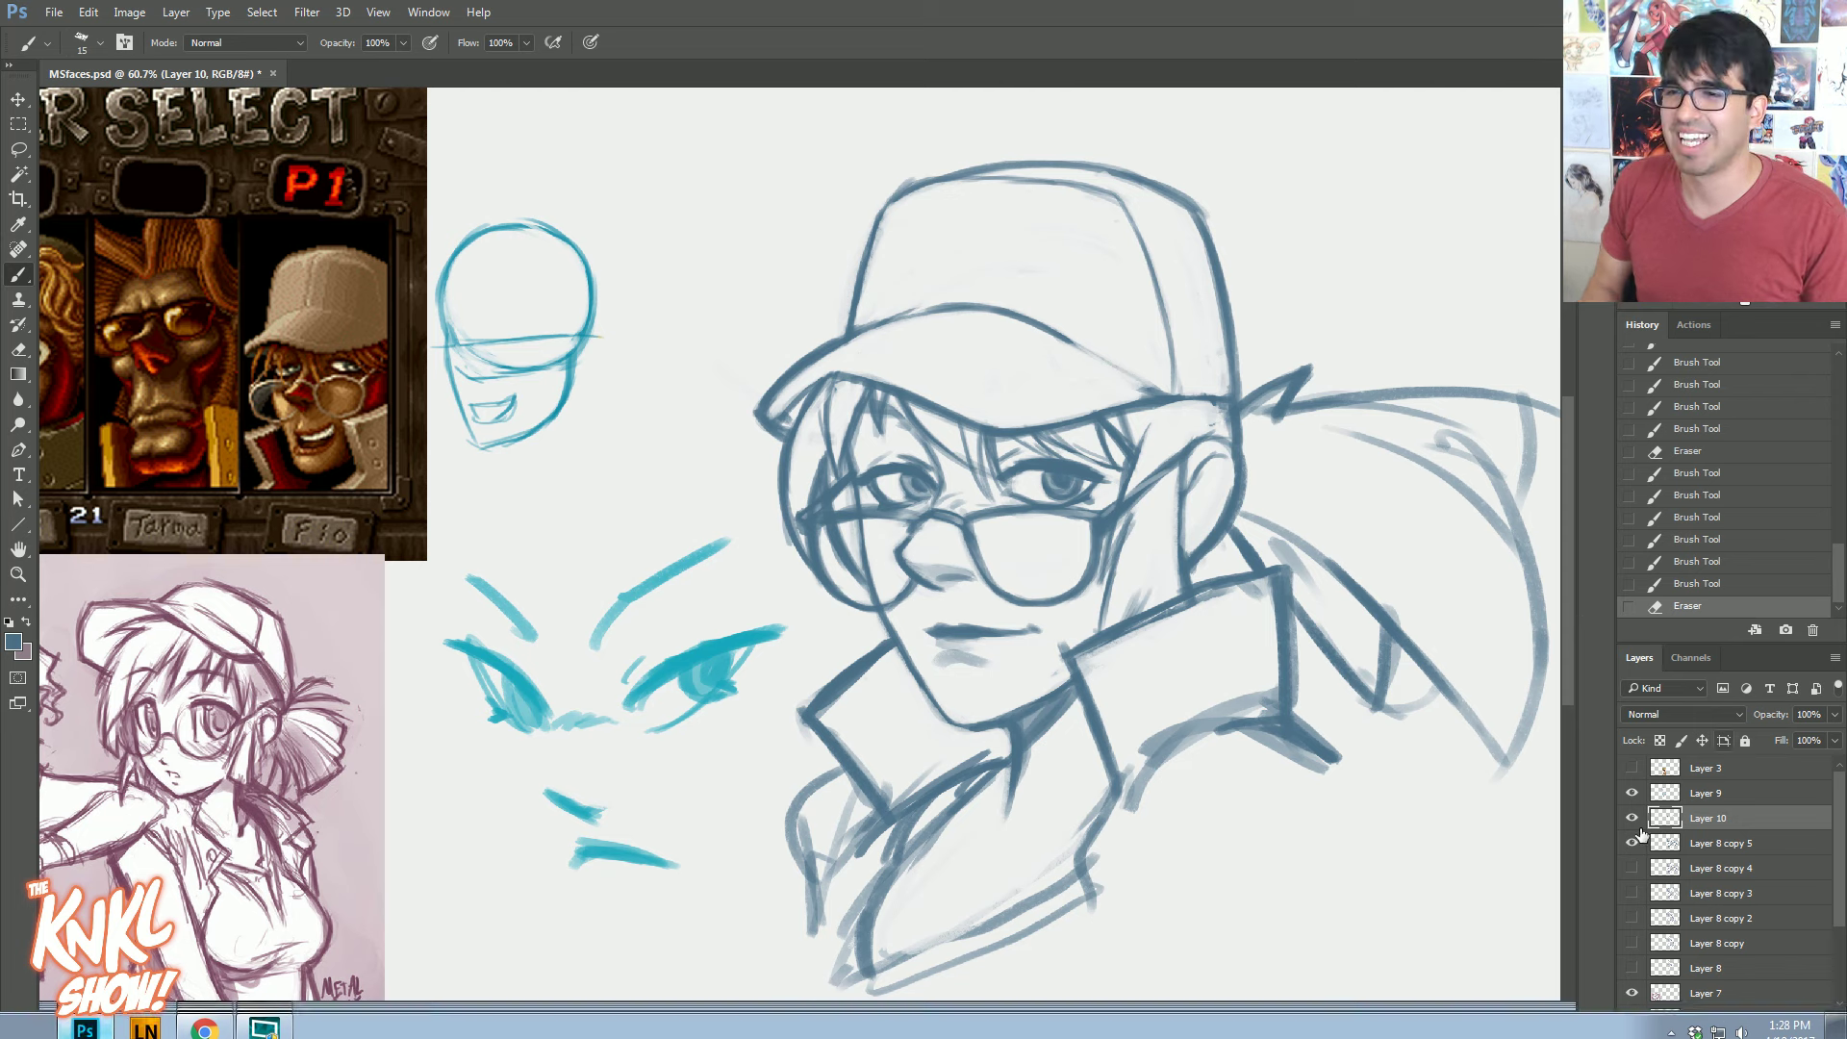
# Group Layer 10 with Layer 8 copy 5, duplicate the group, and merge the duplicate into one line-art layer
pyautogui.click(1633, 818)
pyautogui.click(1632, 817)
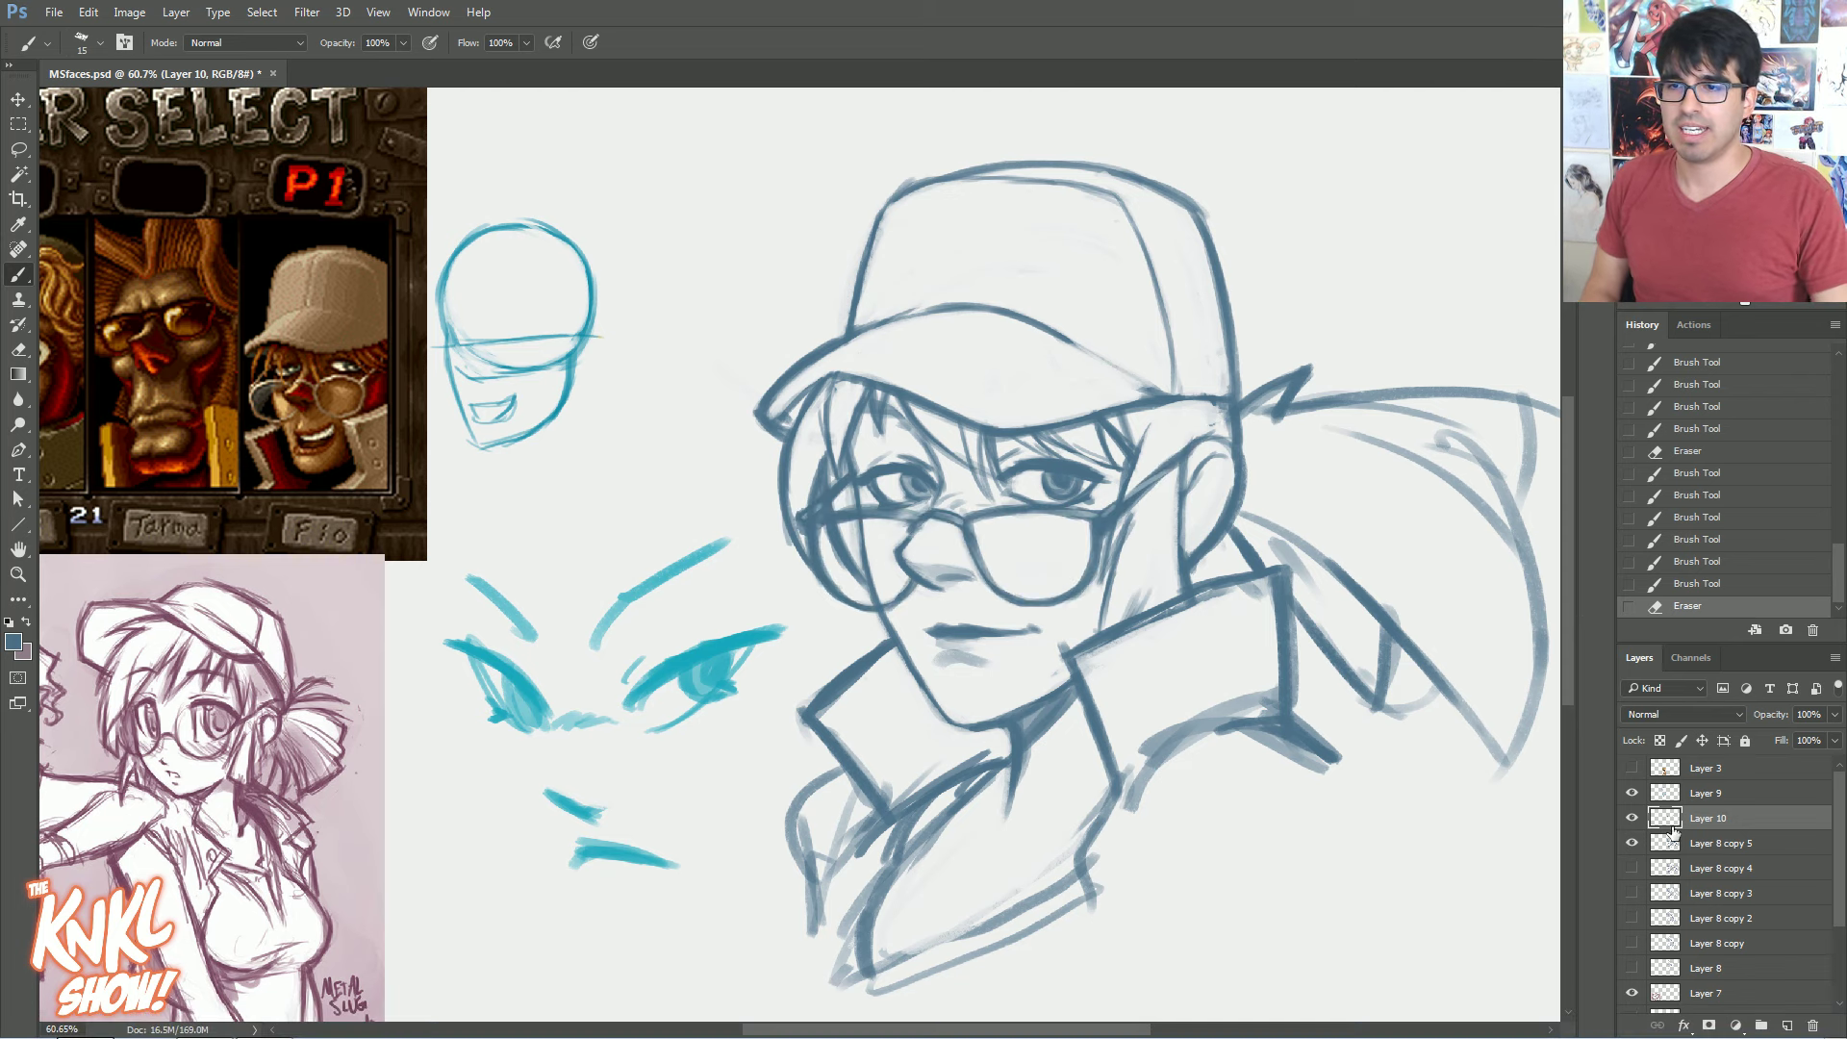
pyautogui.keyDown('shift'); pyautogui.click(1694, 844); pyautogui.keyUp('shift')
pyautogui.hotkey('ctrl', 'g')
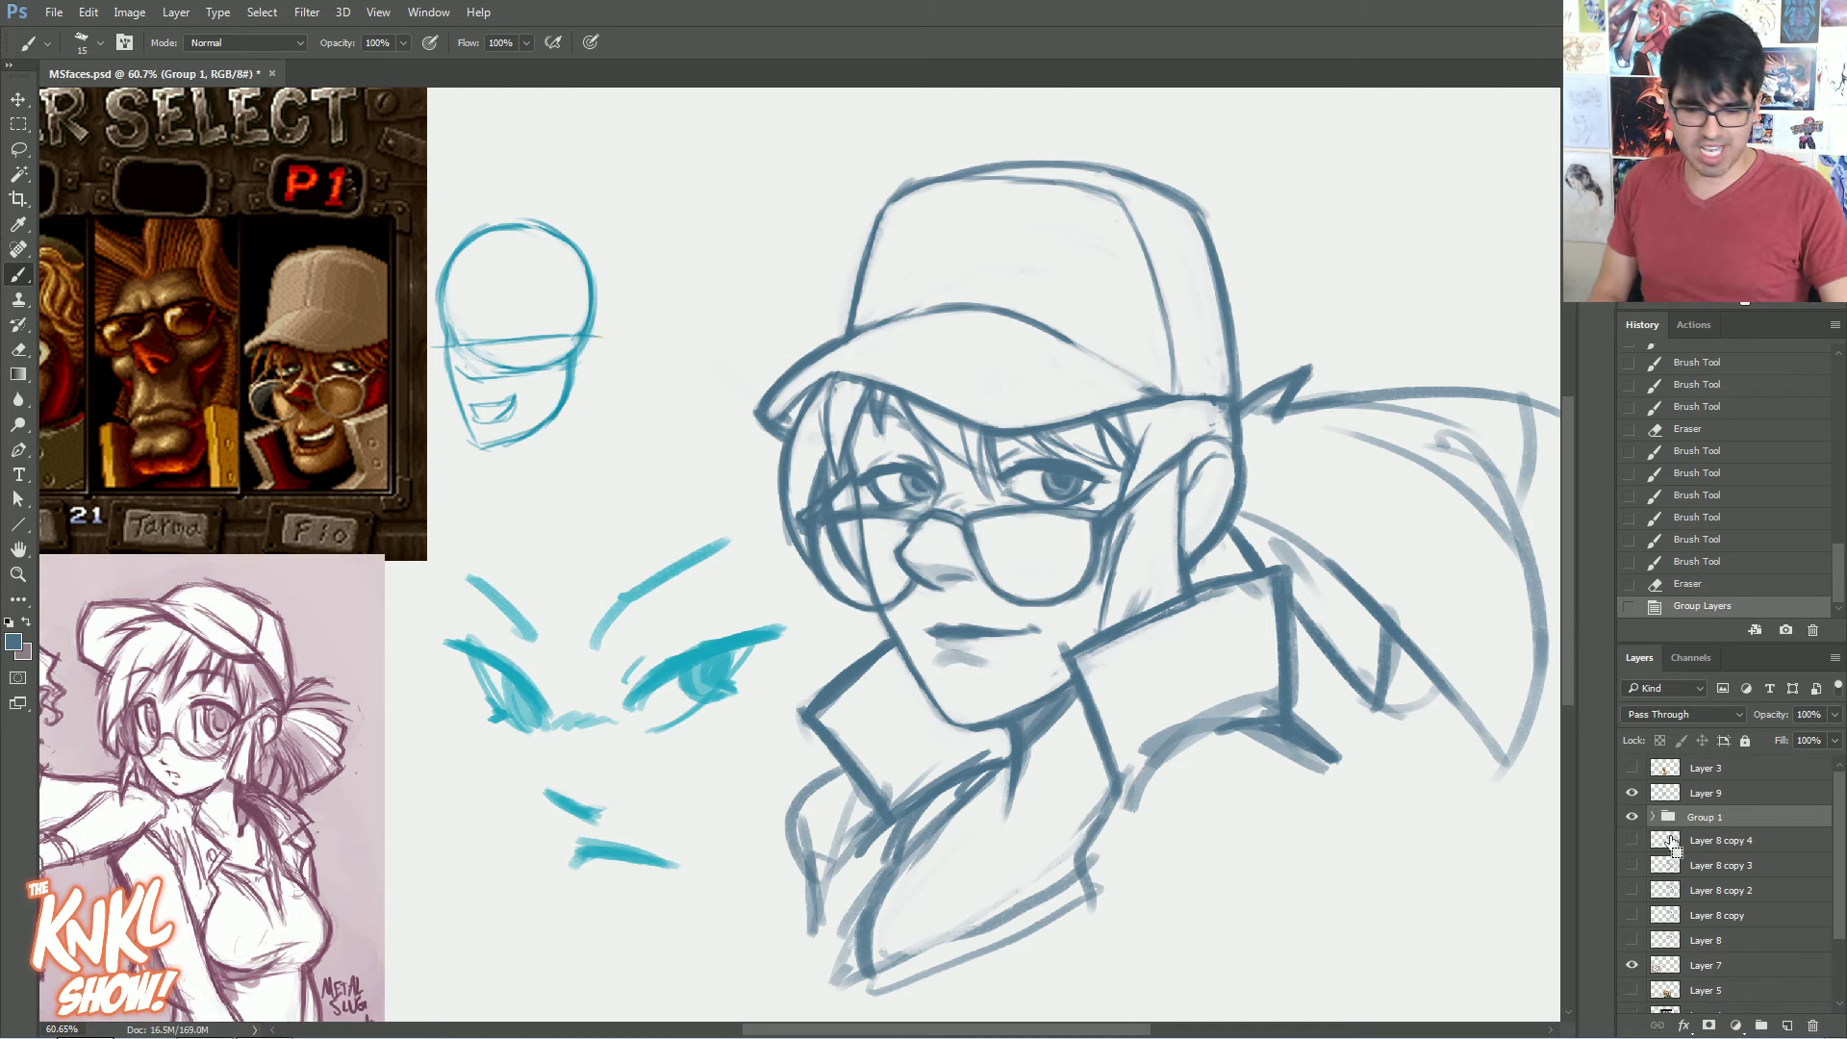
pyautogui.hotkey('ctrl', 'j')
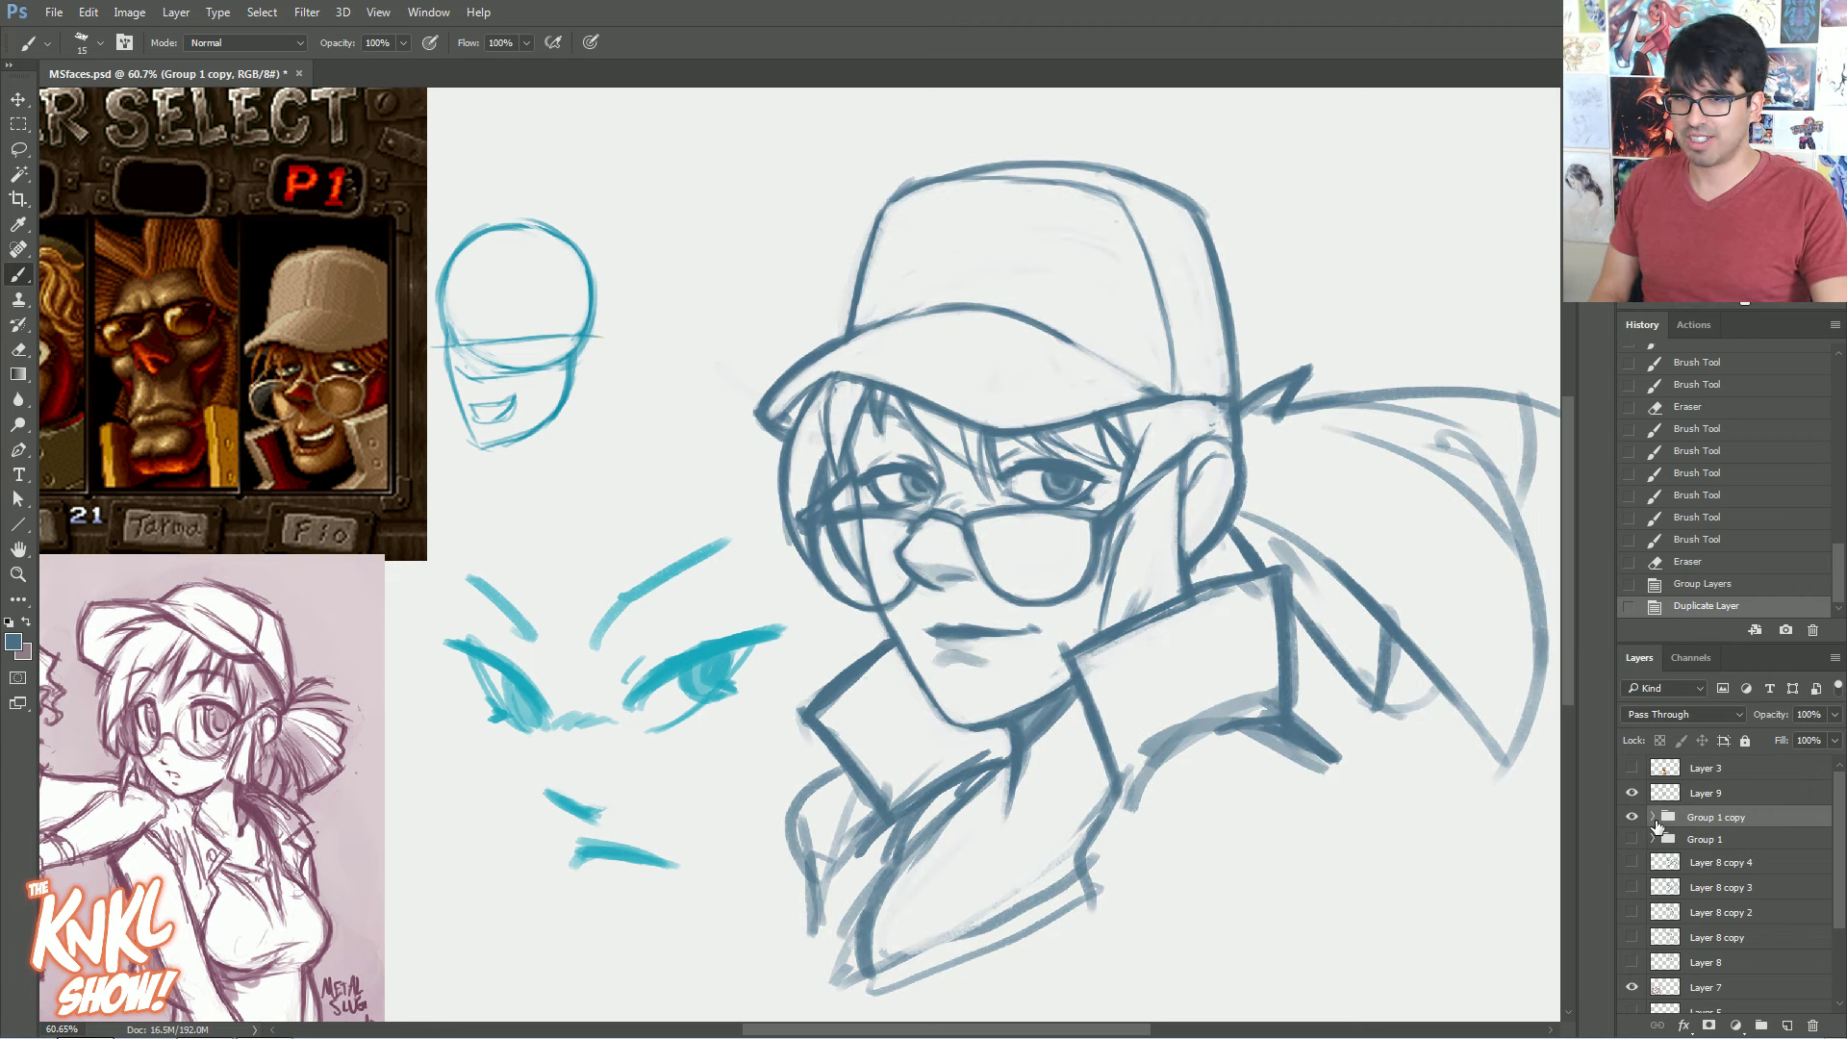
pyautogui.hotkey('ctrl', 'e')
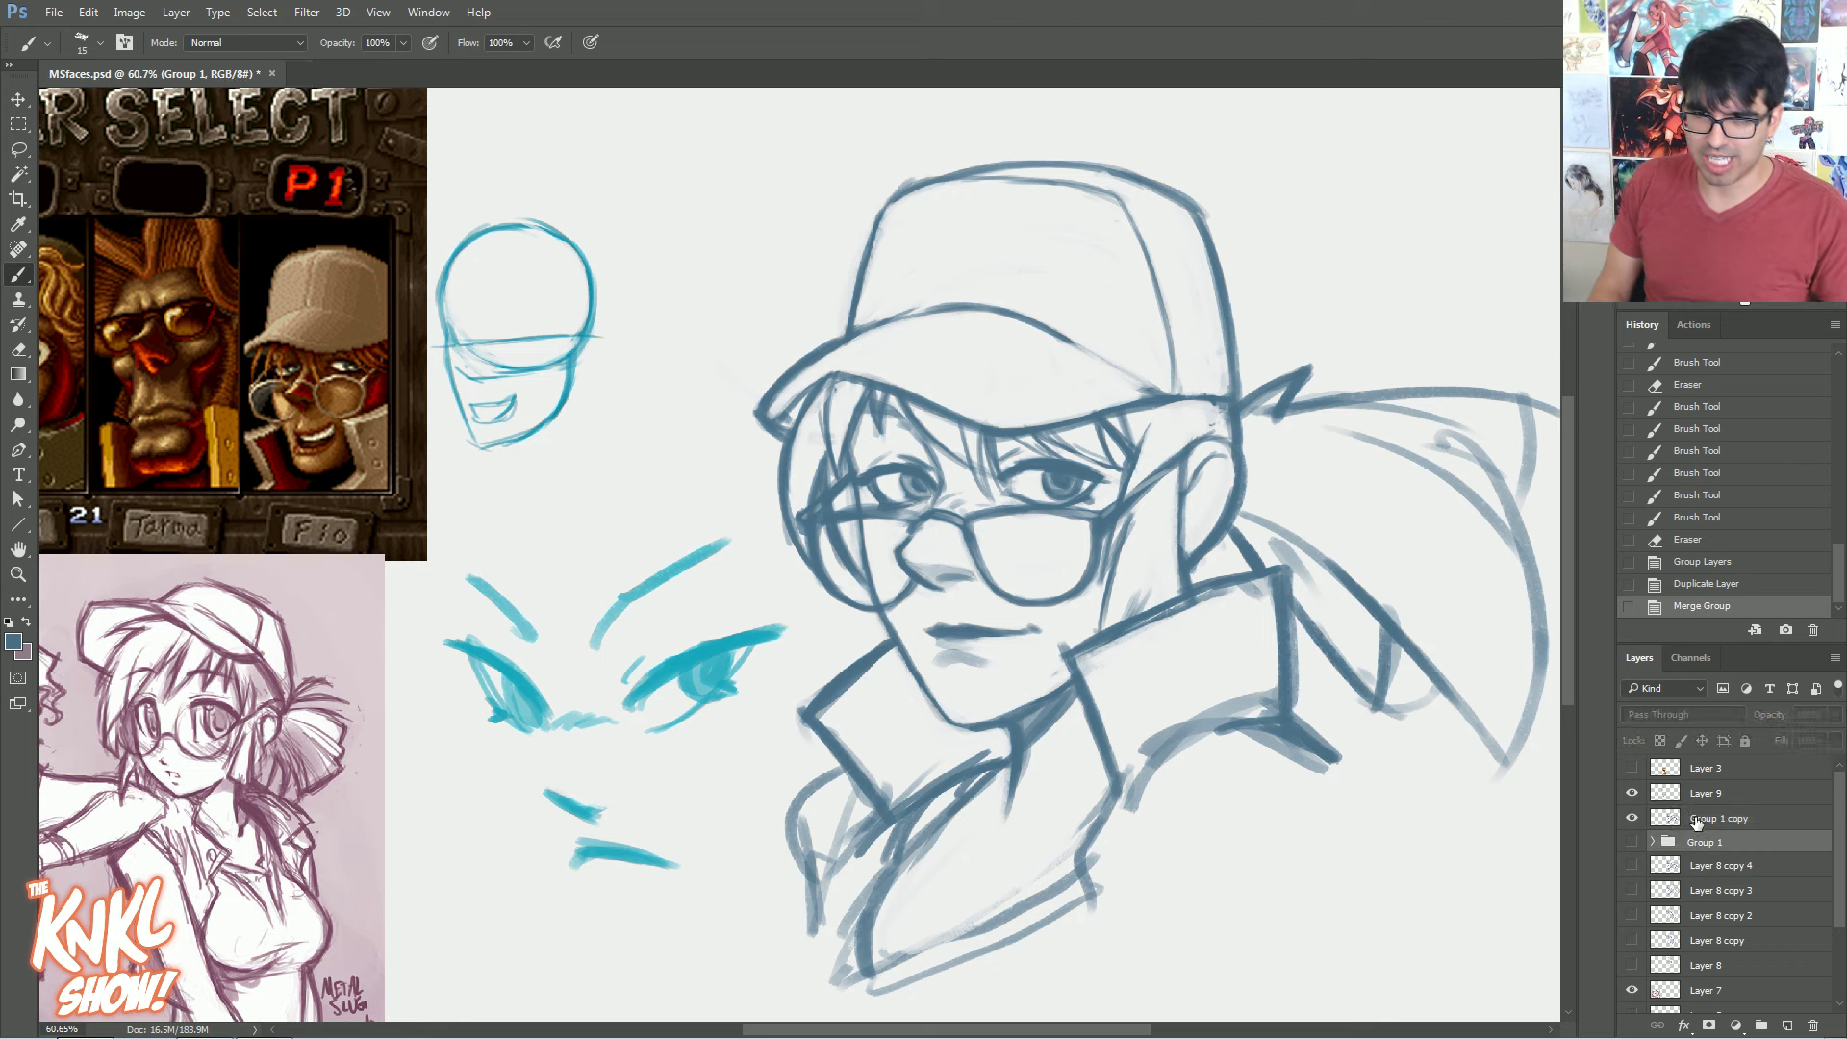
# Darken the merged line art by lowering its lightness with Hue/Saturation
pyautogui.hotkey('ctrl', 'u')
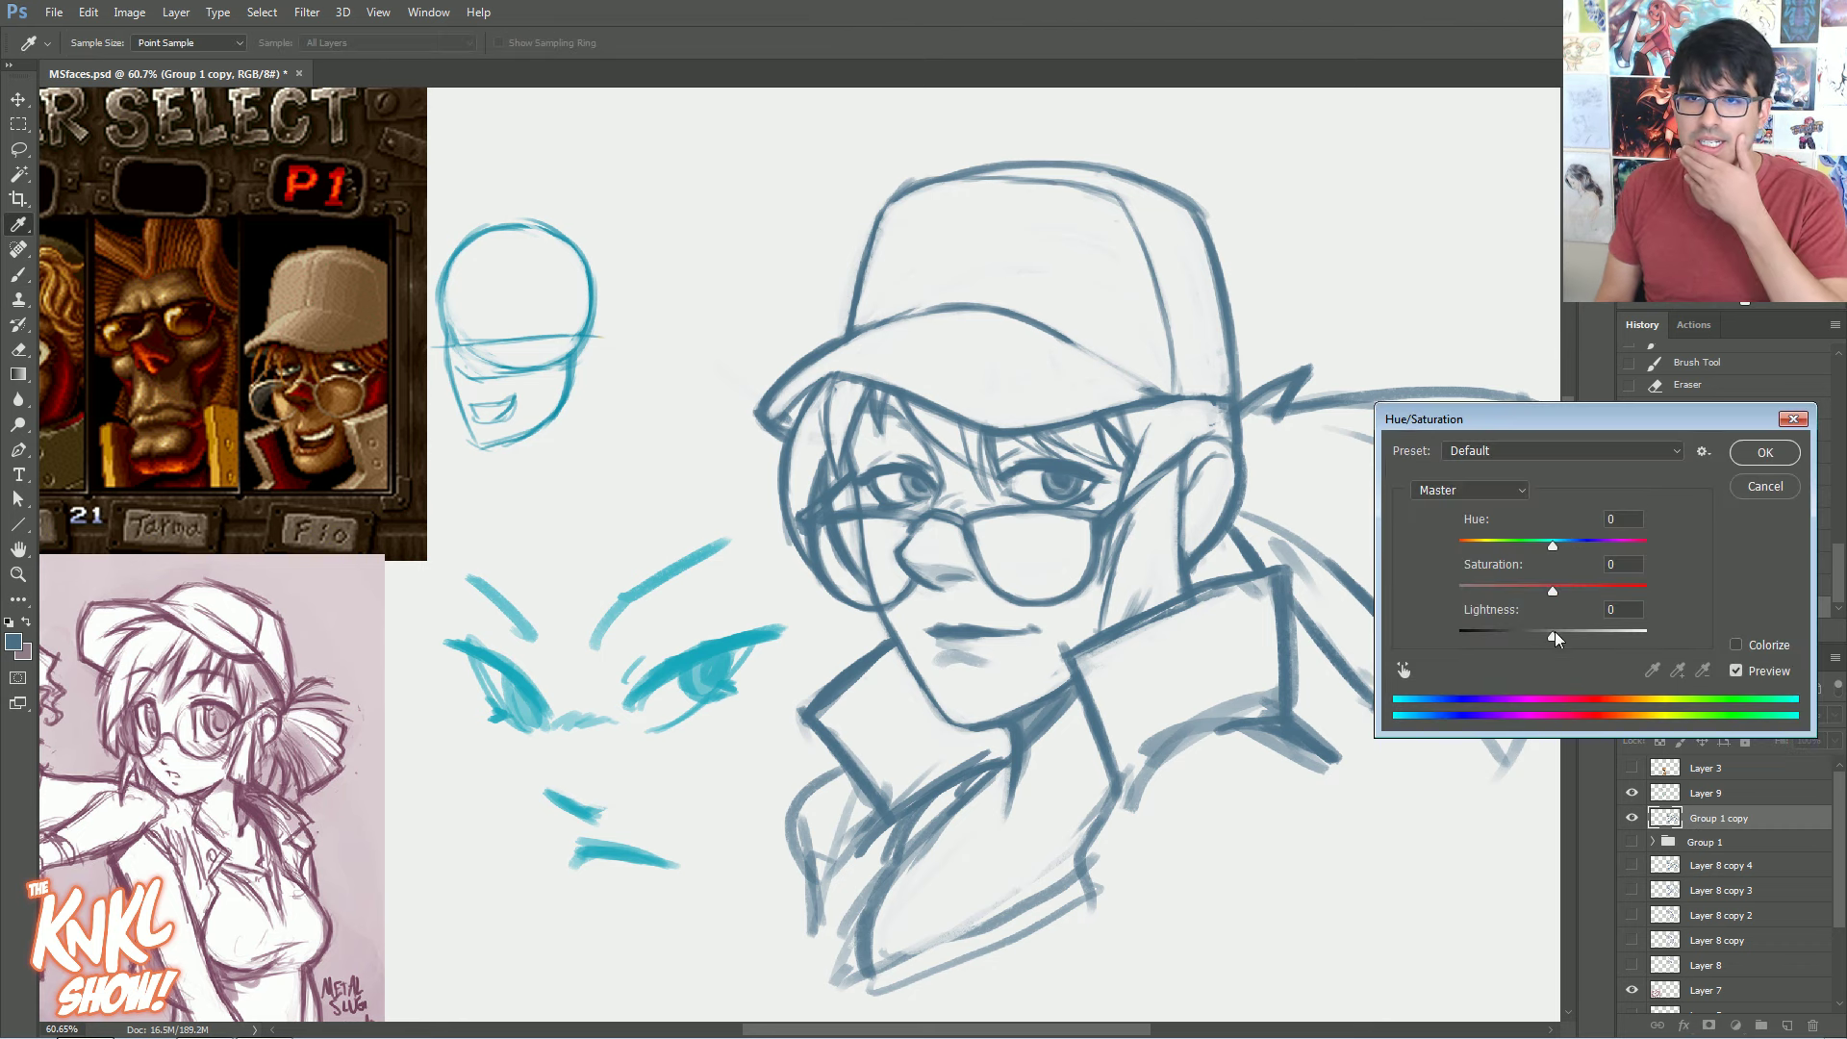
pyautogui.moveTo(1553, 635); pyautogui.dragTo(1512, 637)
pyautogui.click(1765, 451)
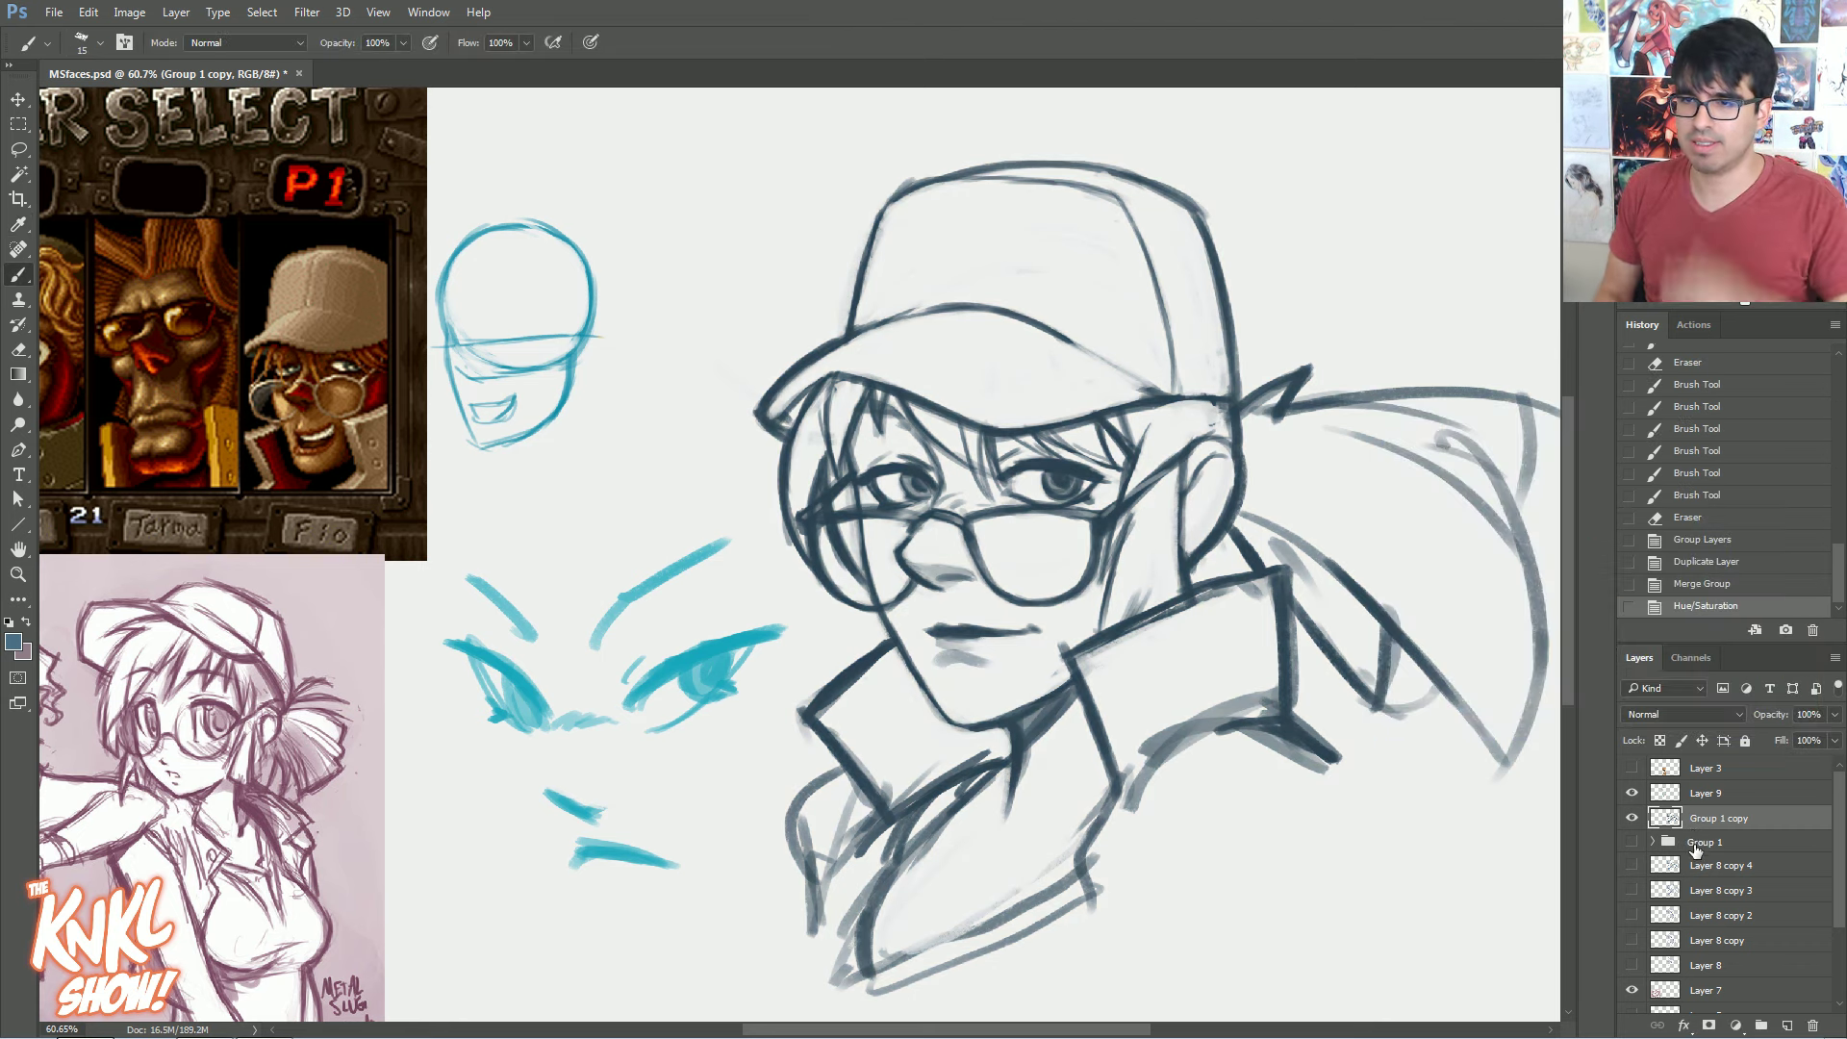
# Add a new layer directly beneath the merged line art, above Group 1
pyautogui.click(1686, 843)
pyautogui.hotkey('ctrl', 'shift', 'n')
pyautogui.press('Return')
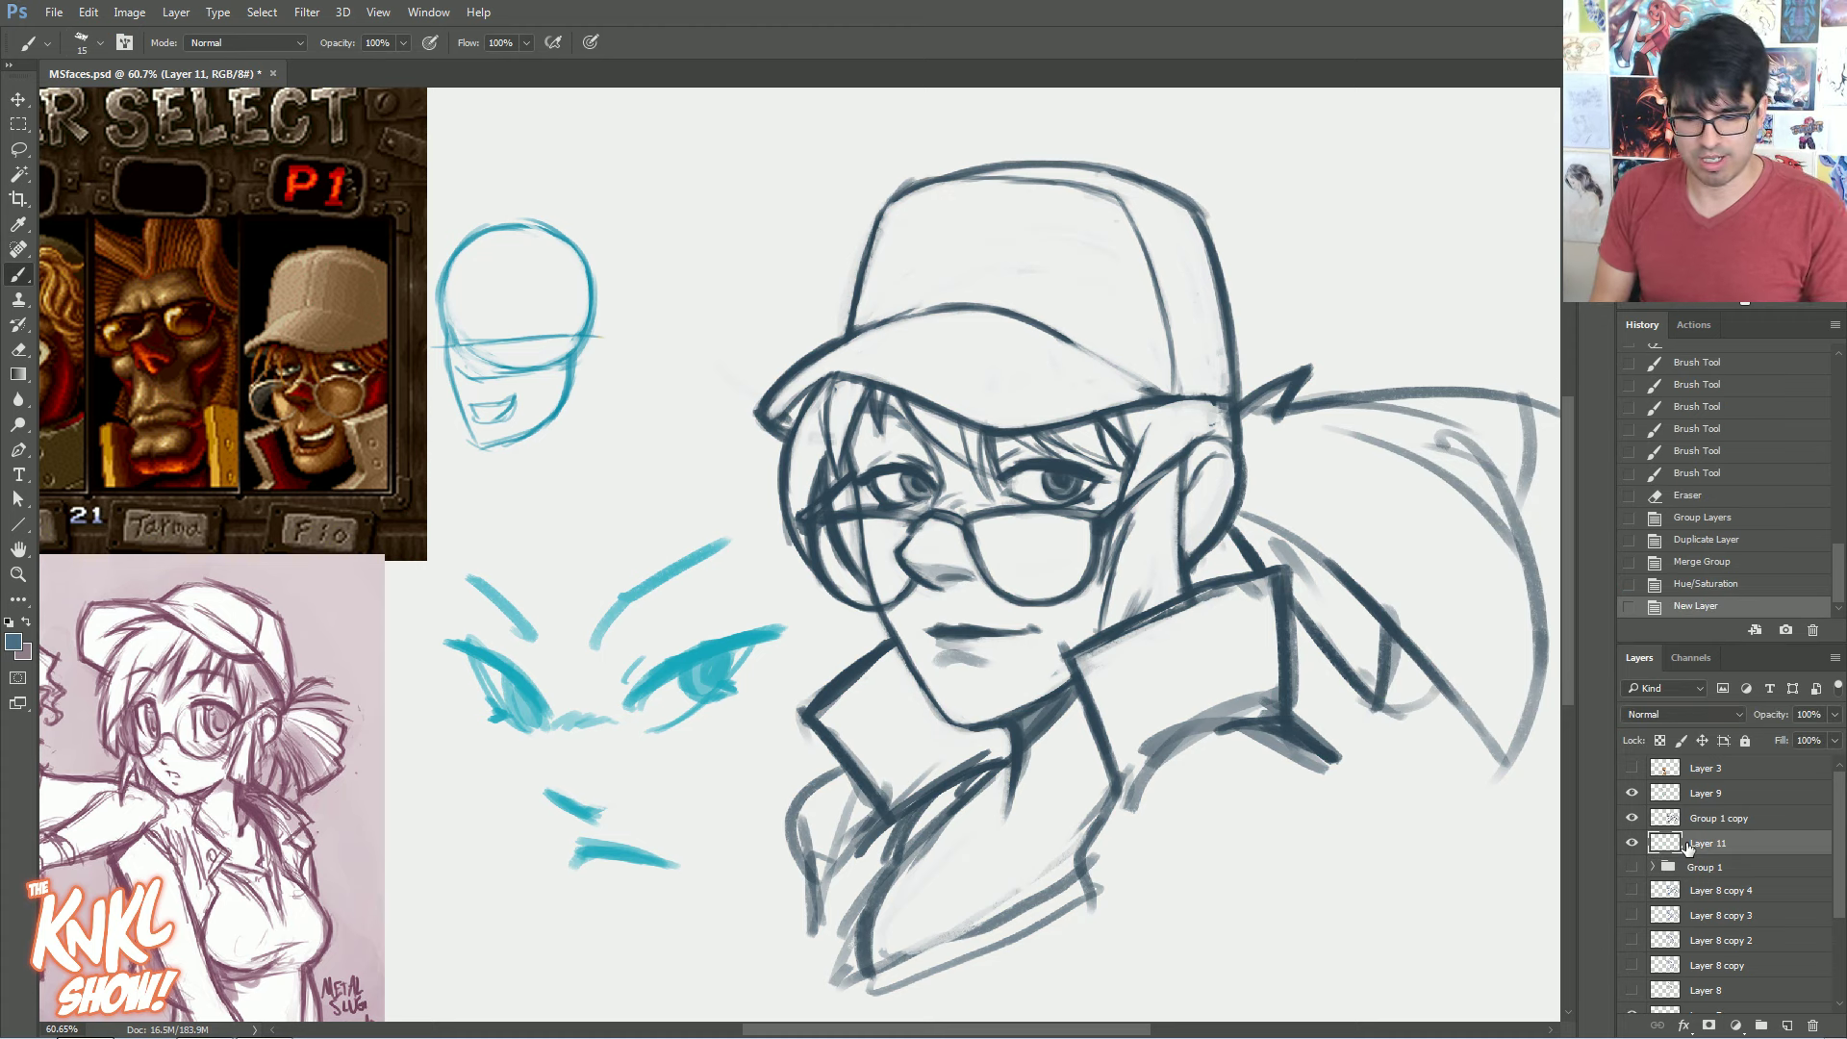
# Set the foreground colour to a muted violet-grey, starting from a tone sampled at the glasses' bridge
pyautogui.click(12, 649)
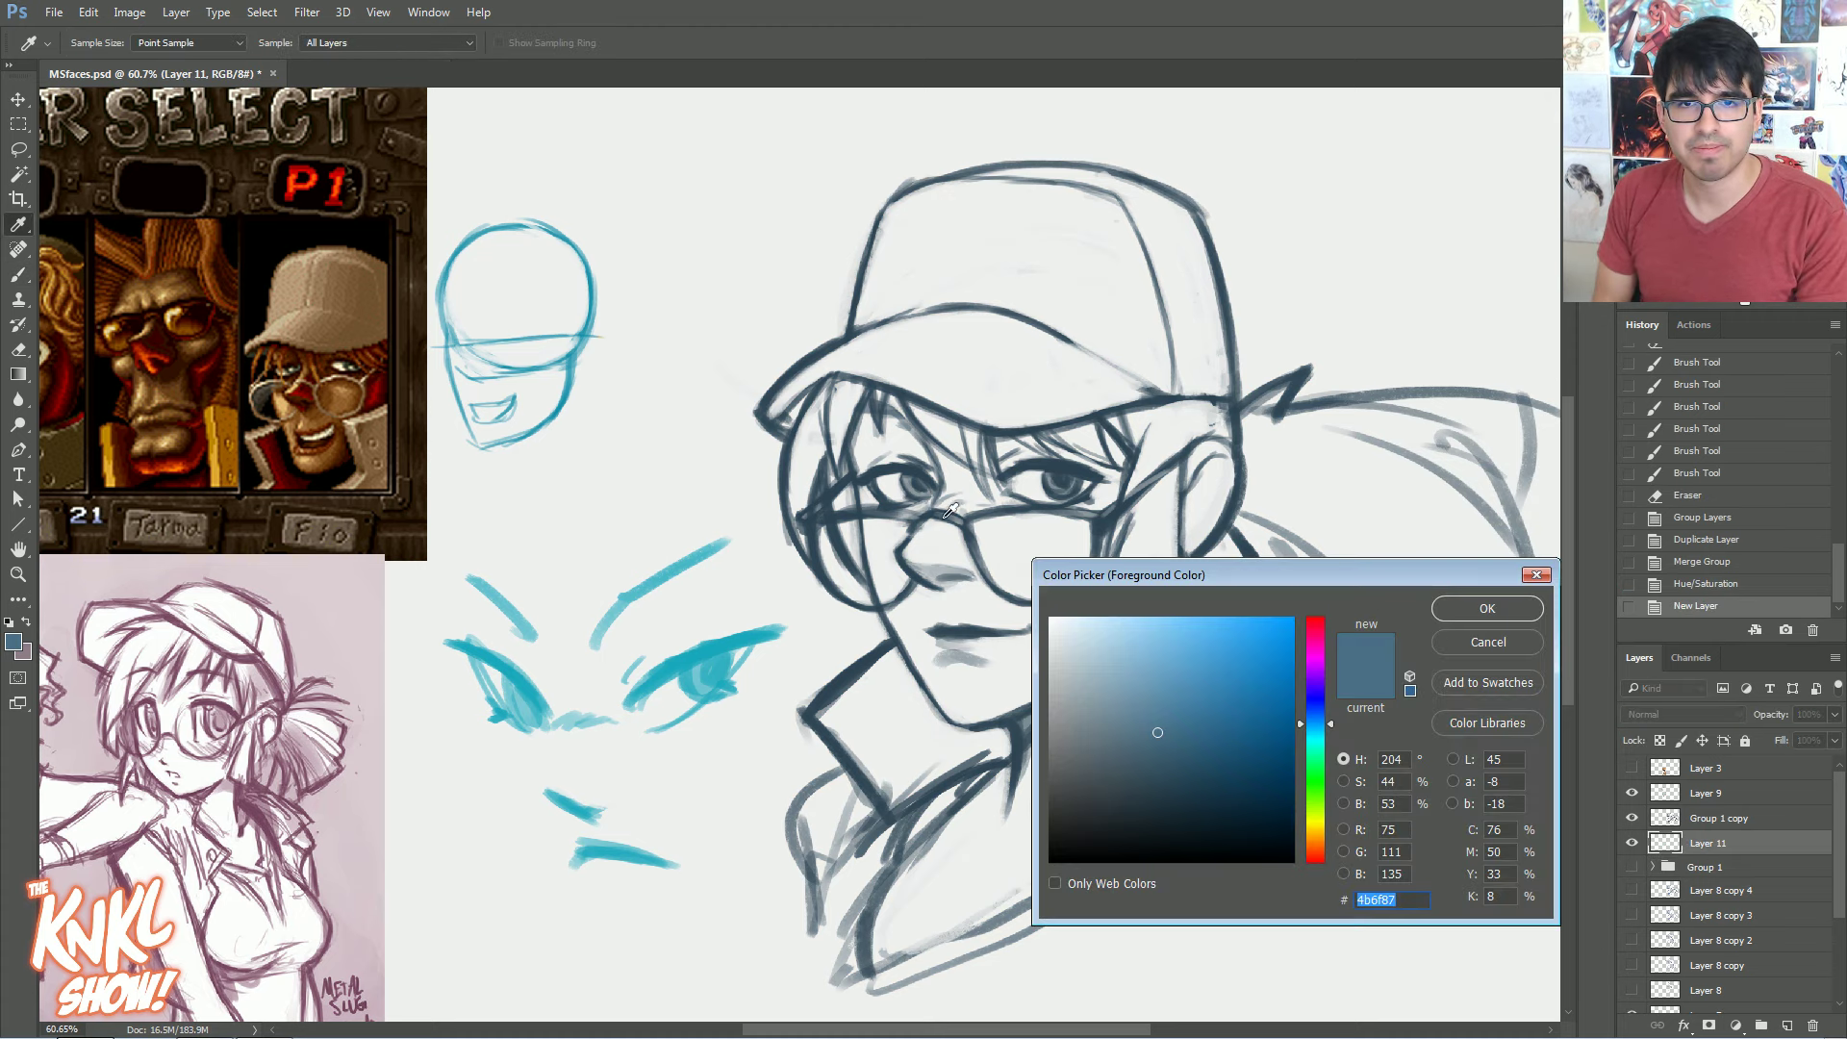
pyautogui.moveTo(951, 510); pyautogui.dragTo(963, 513)
pyautogui.click(1449, 610)
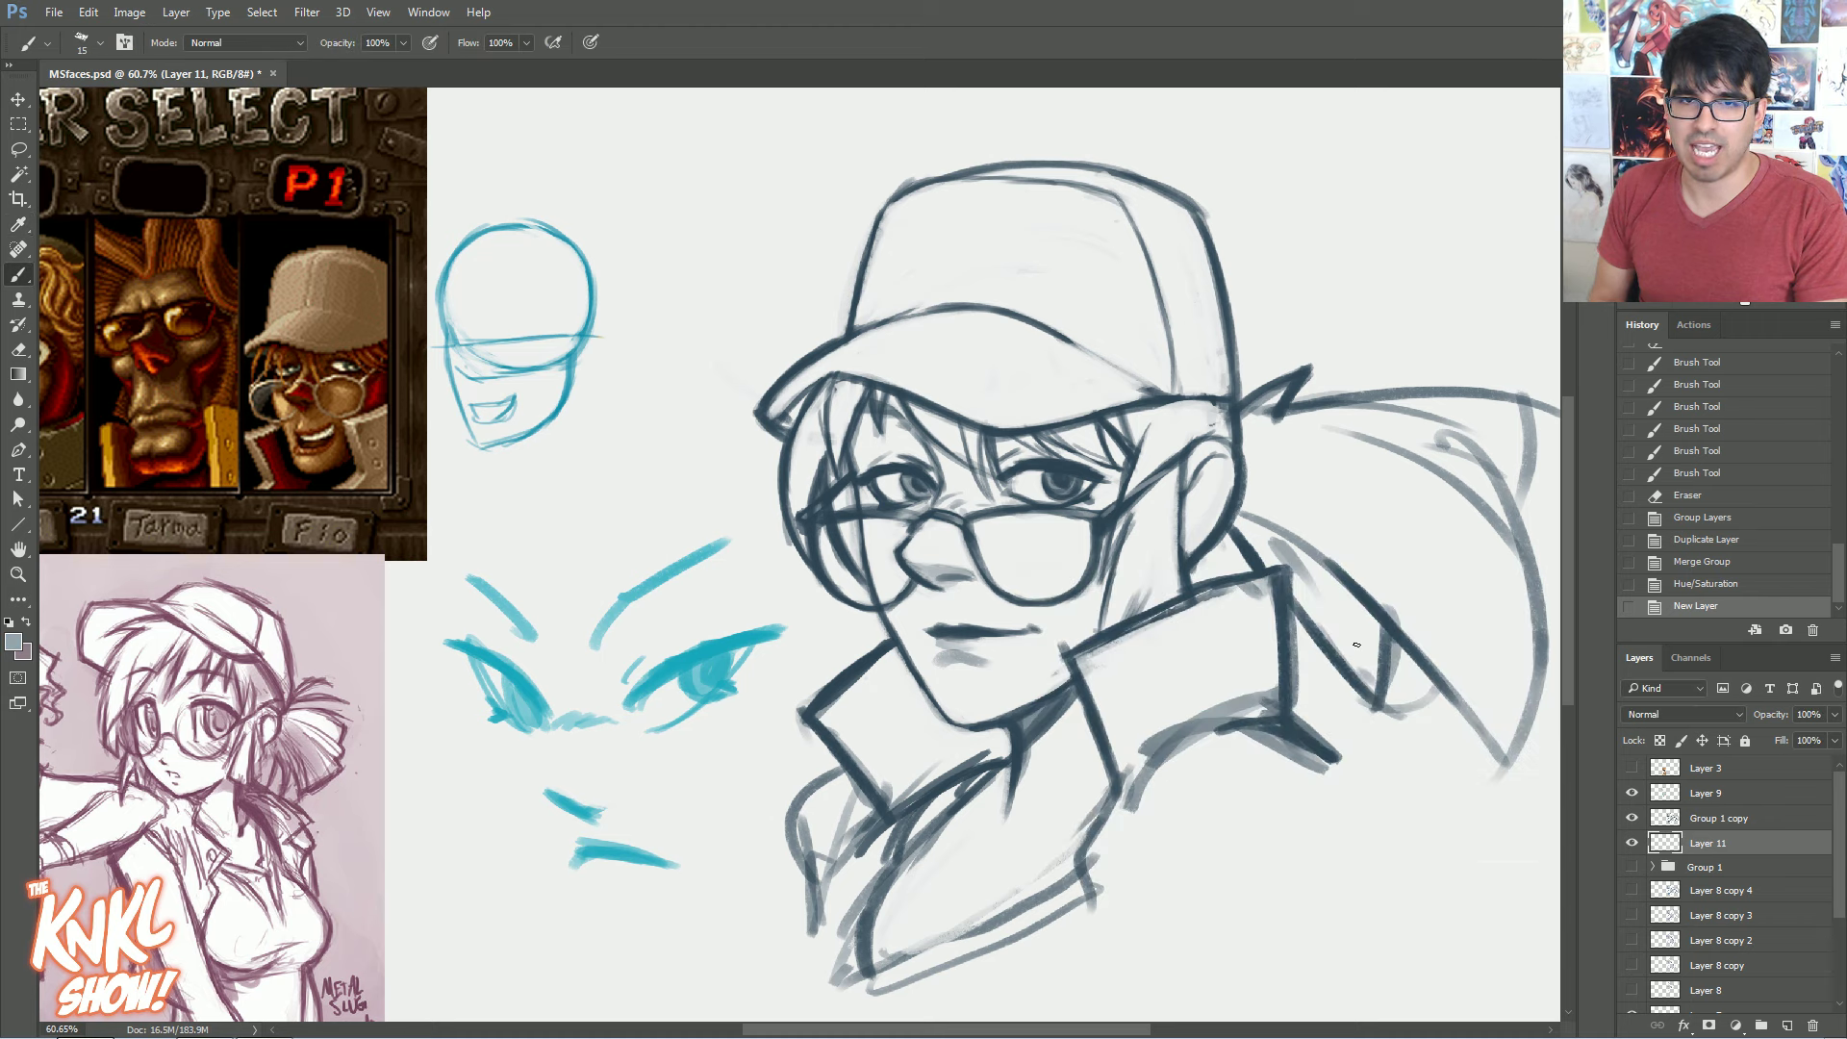
pyautogui.click(13, 643)
pyautogui.click(1315, 696)
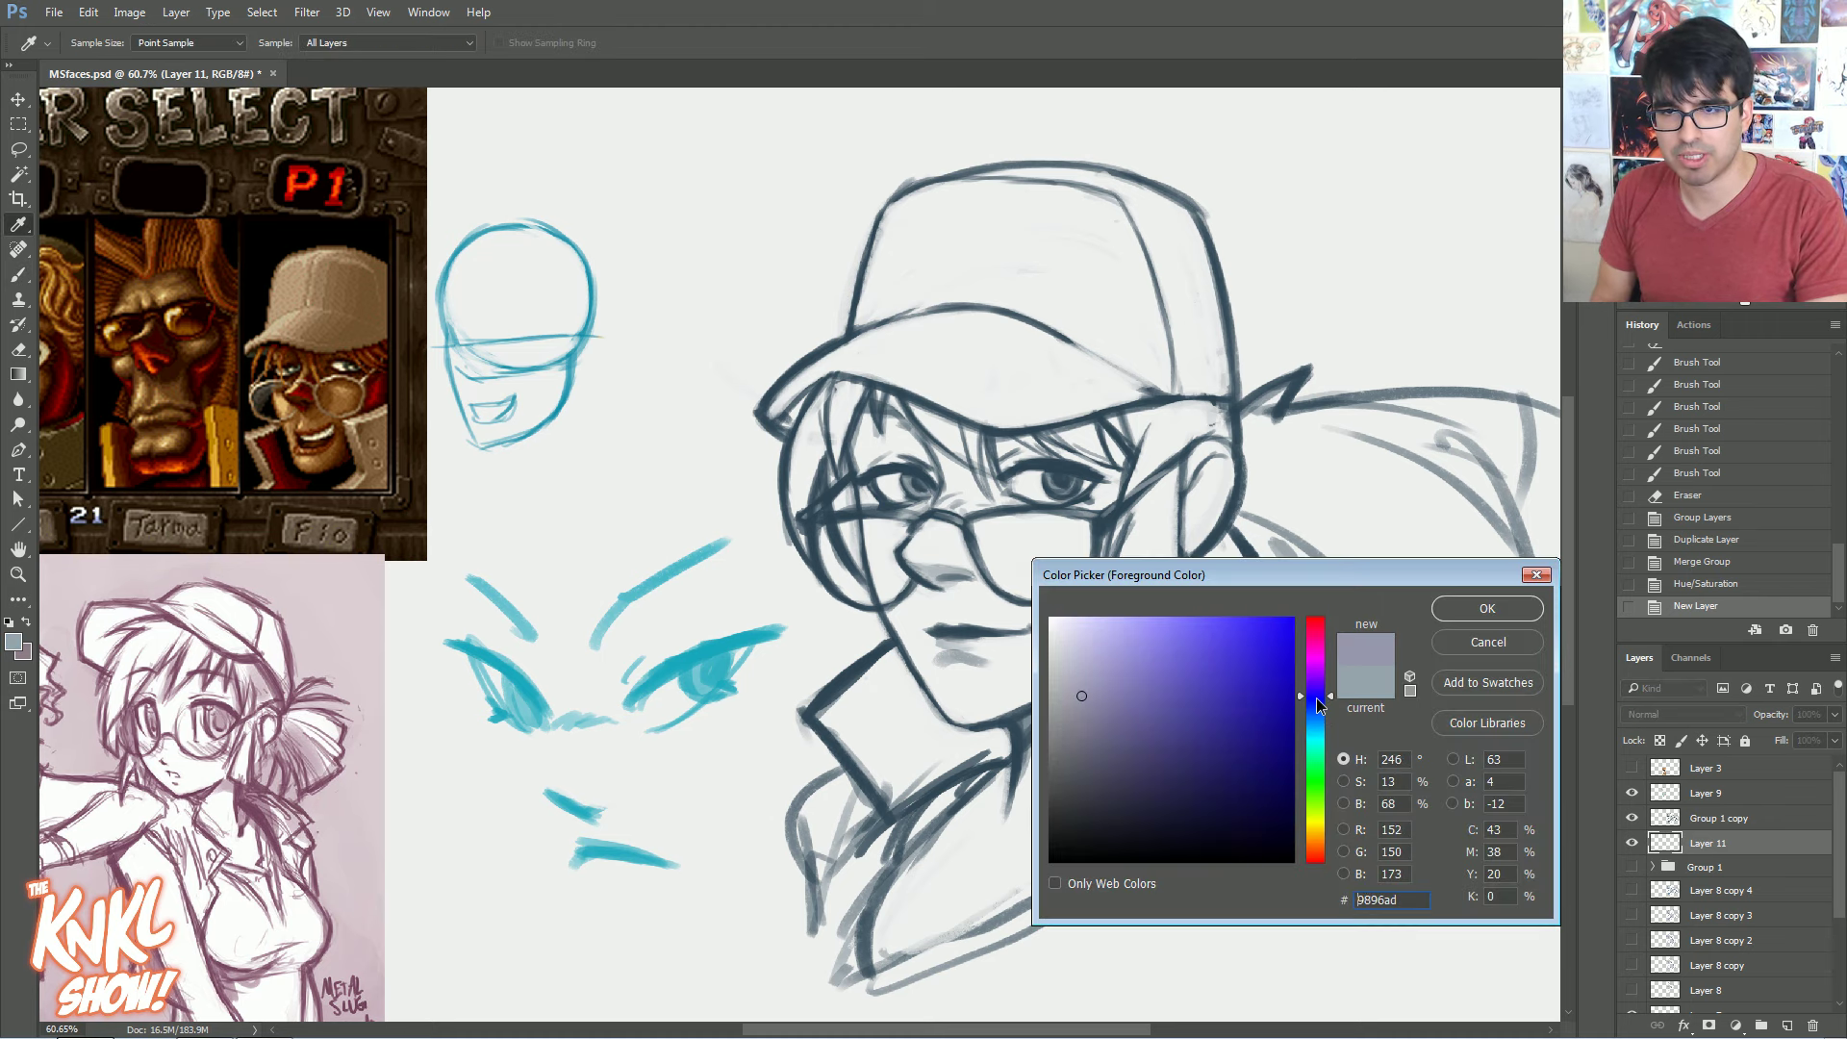
pyautogui.click(1082, 691)
pyautogui.click(1459, 607)
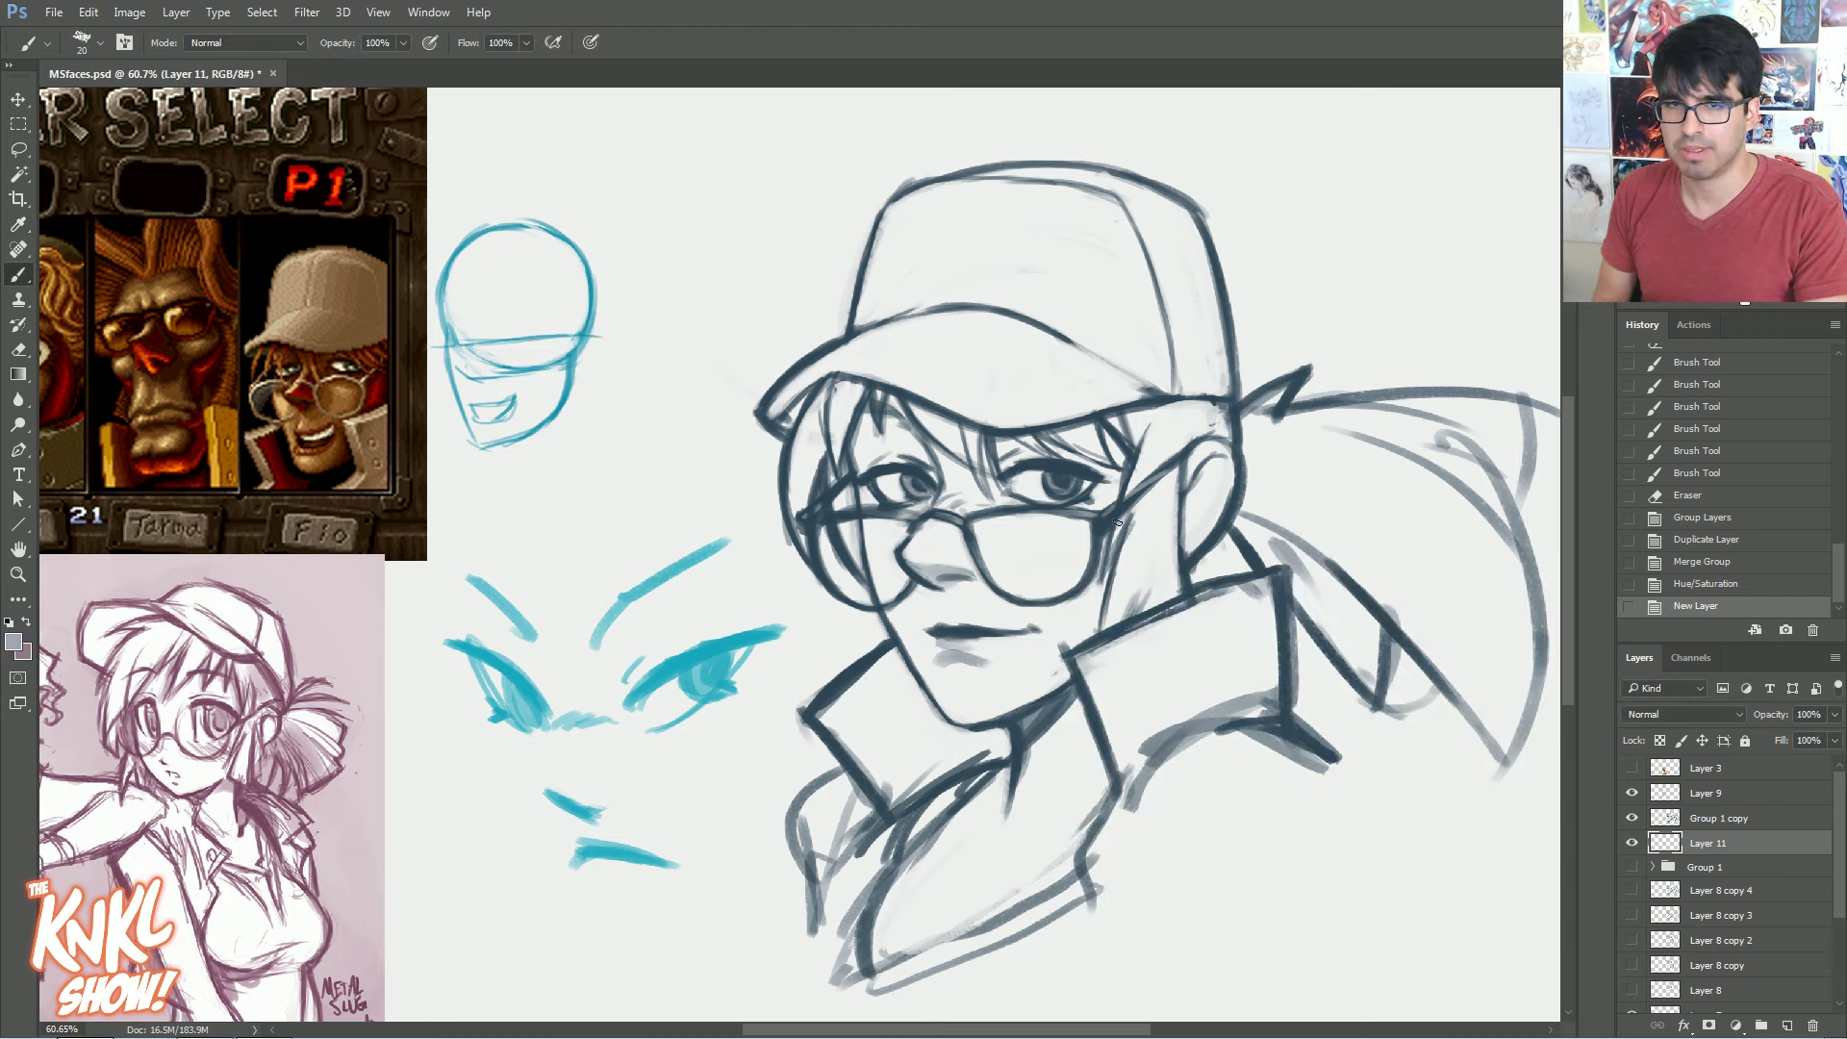
# Block in the face with the violet-grey tone using a brush of about 175 px, and resample a tone from the near lens
pyautogui.press(']')
pyautogui.press(']')
pyautogui.press(']')
pyautogui.press(']')
pyautogui.press(']')
pyautogui.press(']')
pyautogui.press(']')
pyautogui.press(']')
pyautogui.press(']')
pyautogui.press(']')
pyautogui.press(']')
pyautogui.press(']')
pyautogui.moveTo(941, 500)
pyautogui.mouseDown()
pyautogui.moveTo(945, 568)
pyautogui.moveTo(896, 481)
pyautogui.moveTo(1044, 635)
pyautogui.moveTo(1034, 486)
pyautogui.mouseUp()
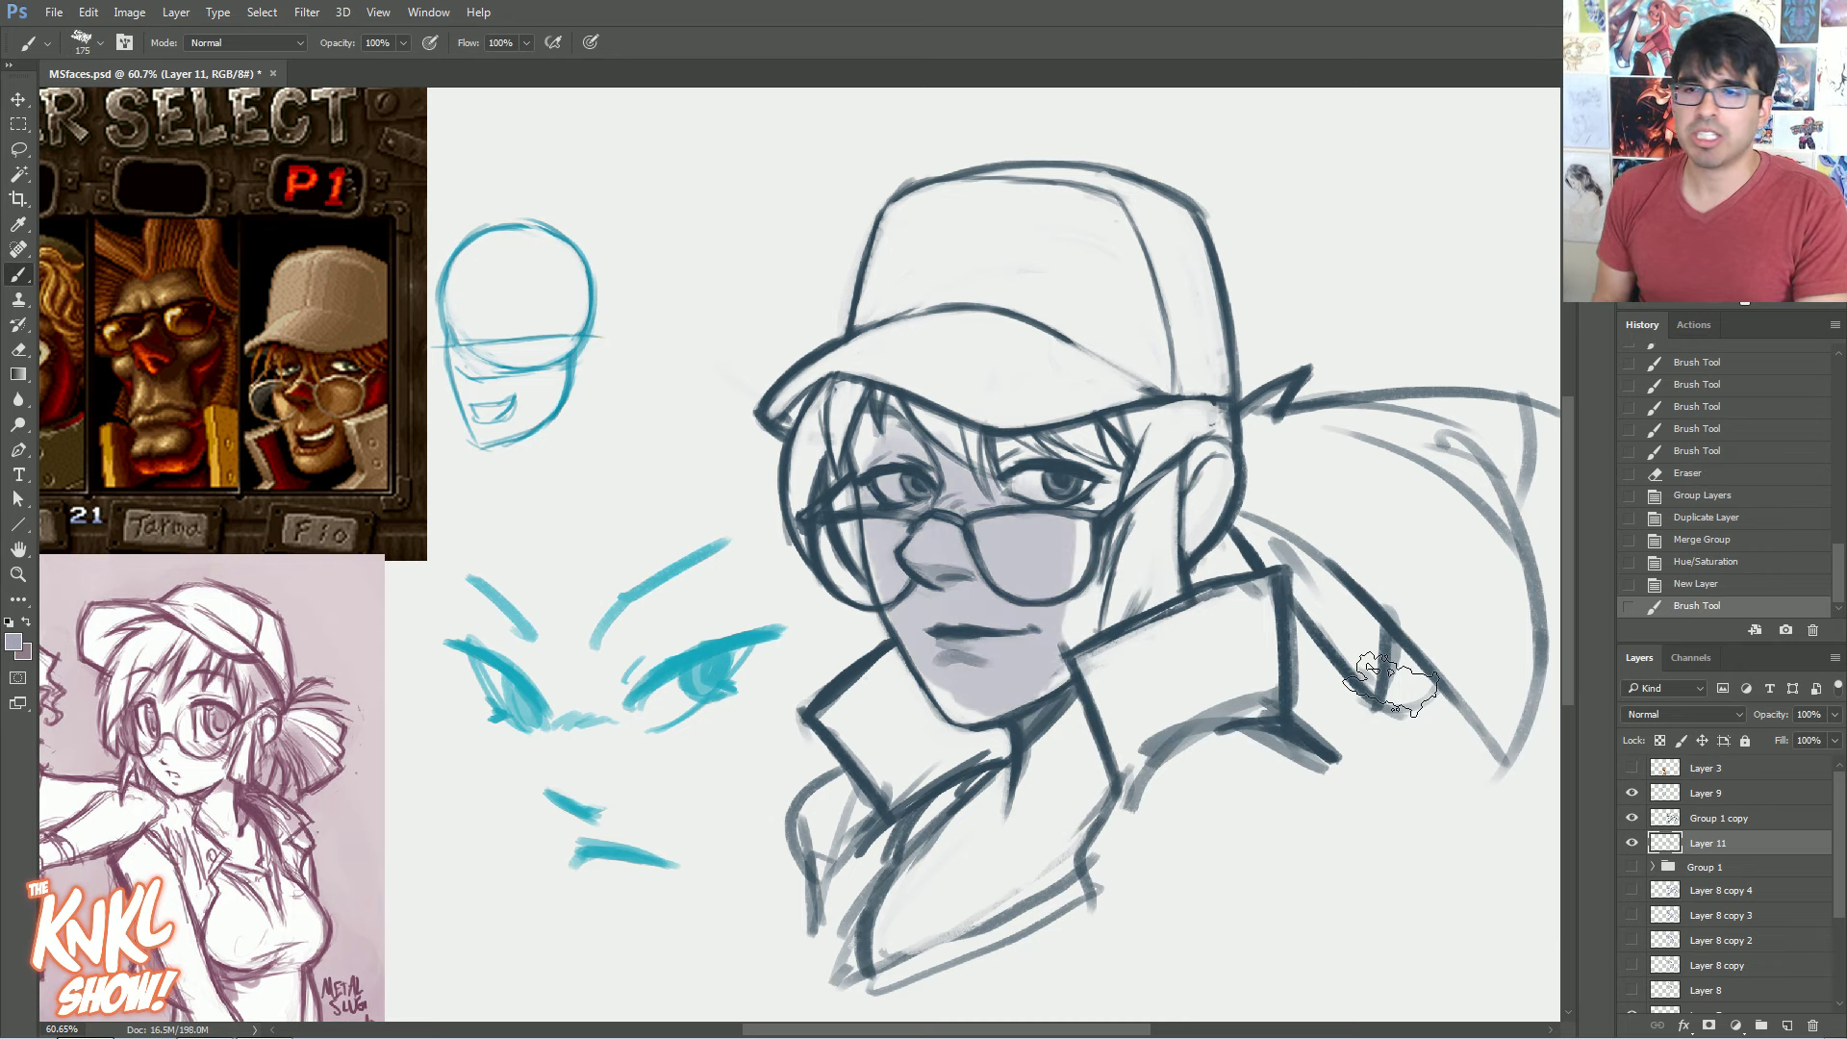
pyautogui.click(1632, 844)
pyautogui.click(1631, 844)
pyautogui.moveTo(1019, 667); pyautogui.dragTo(986, 628)
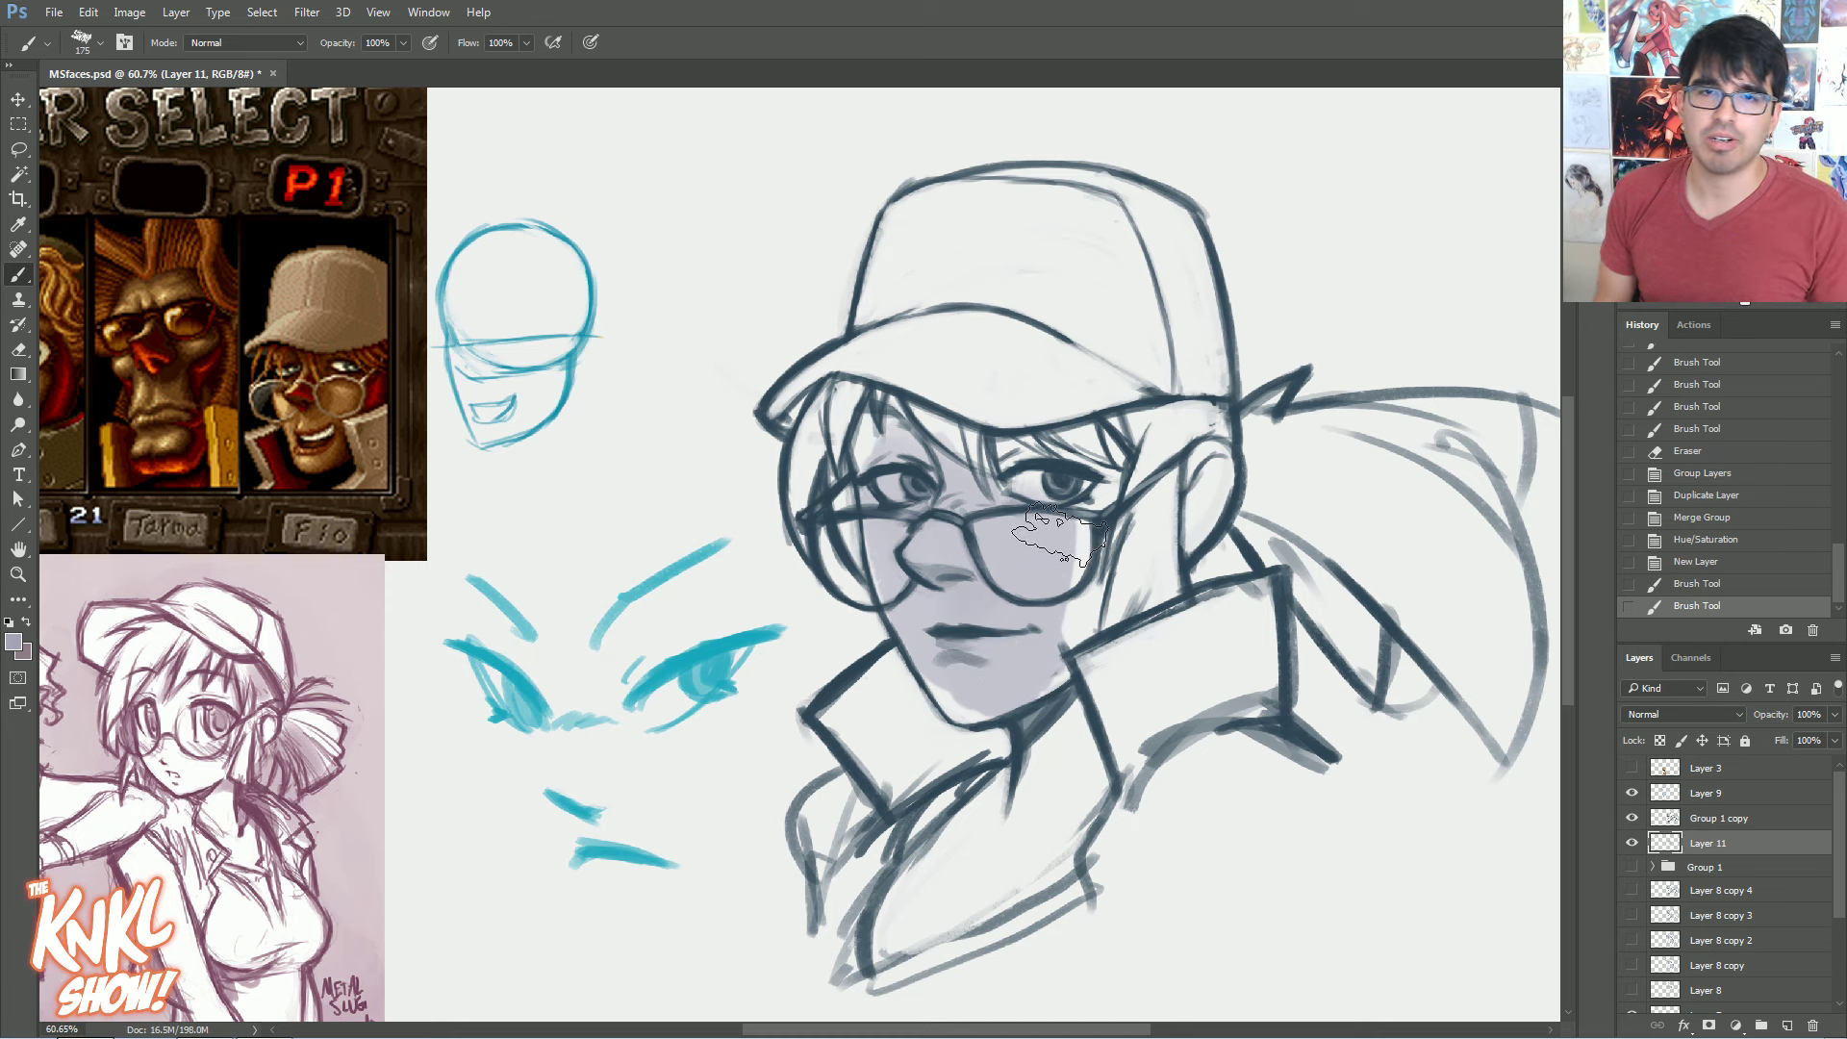
pyautogui.keyDown('alt'); pyautogui.click(1029, 543); pyautogui.keyUp('alt')
pyautogui.press(']')
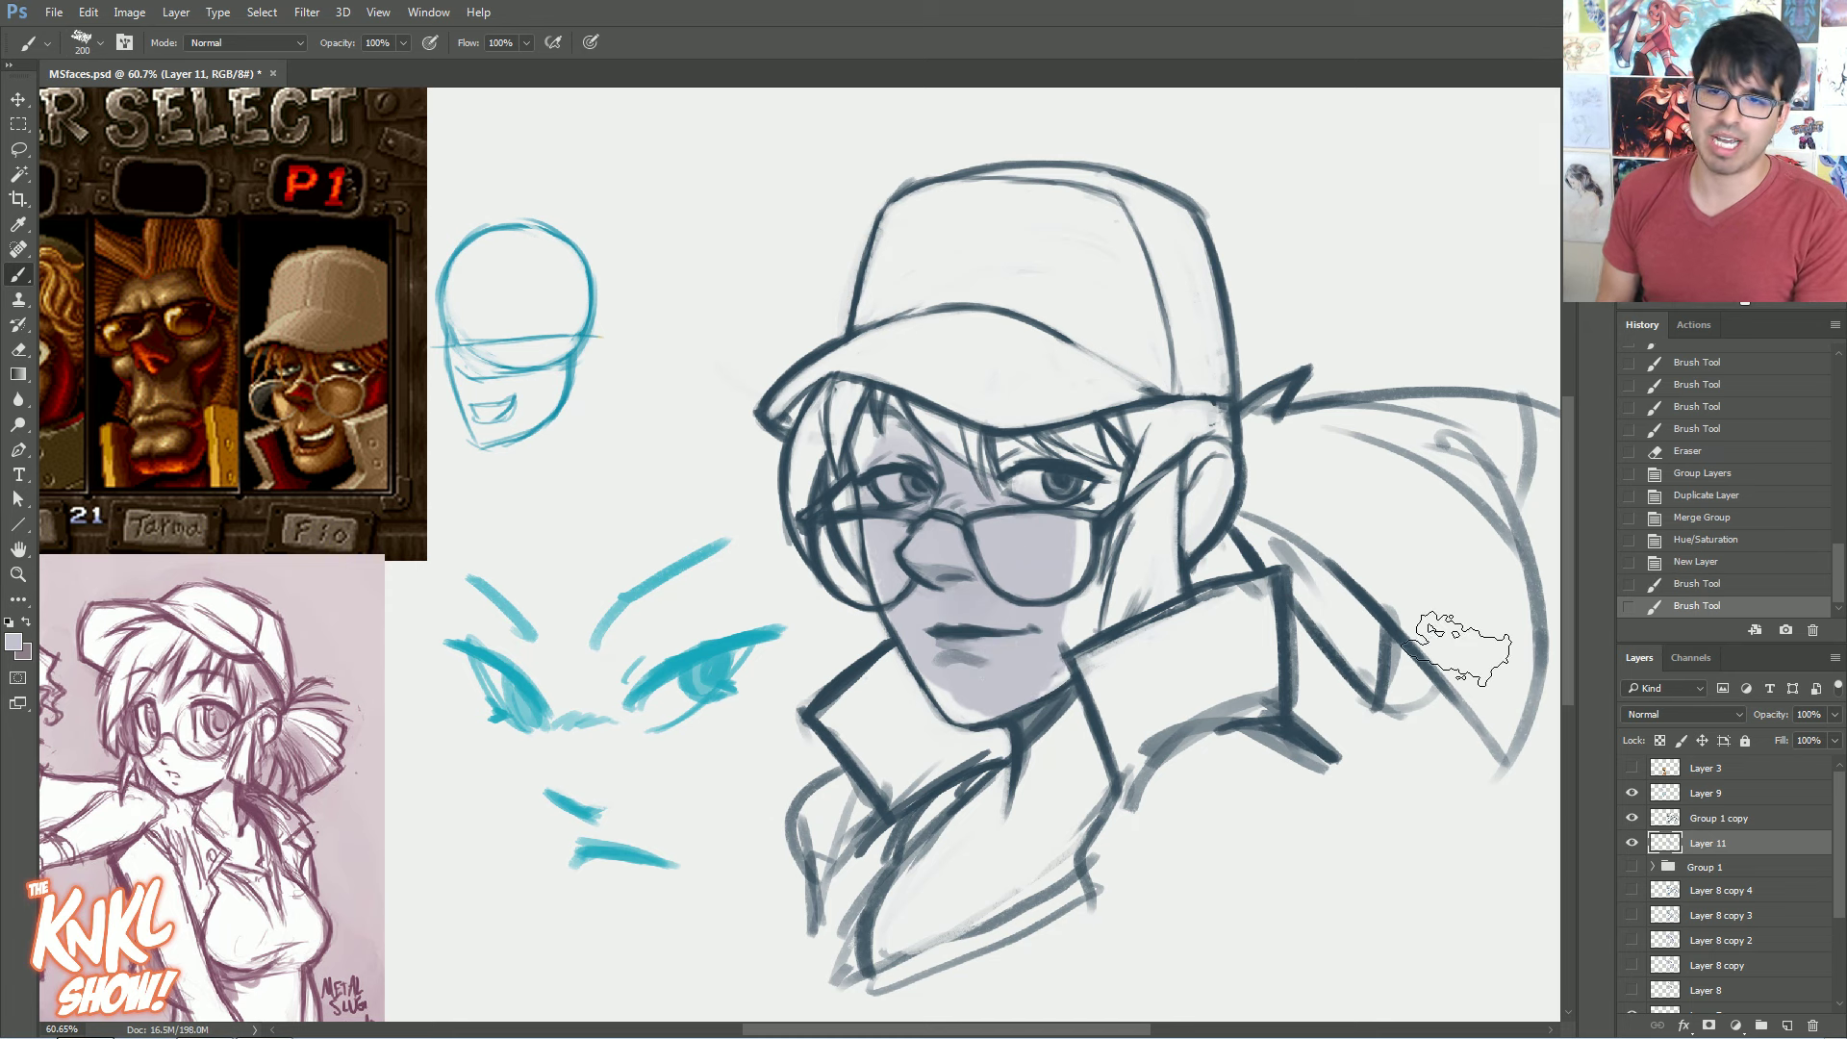
# Shift the hue of the Group 1 copy line art slightly with Hue/Saturation
pyautogui.click(1721, 819)
pyautogui.hotkey('ctrl', 'u')
pyautogui.moveTo(1553, 546)
pyautogui.mouseDown()
pyautogui.moveTo(1523, 549)
pyautogui.moveTo(1555, 545)
pyautogui.mouseUp()
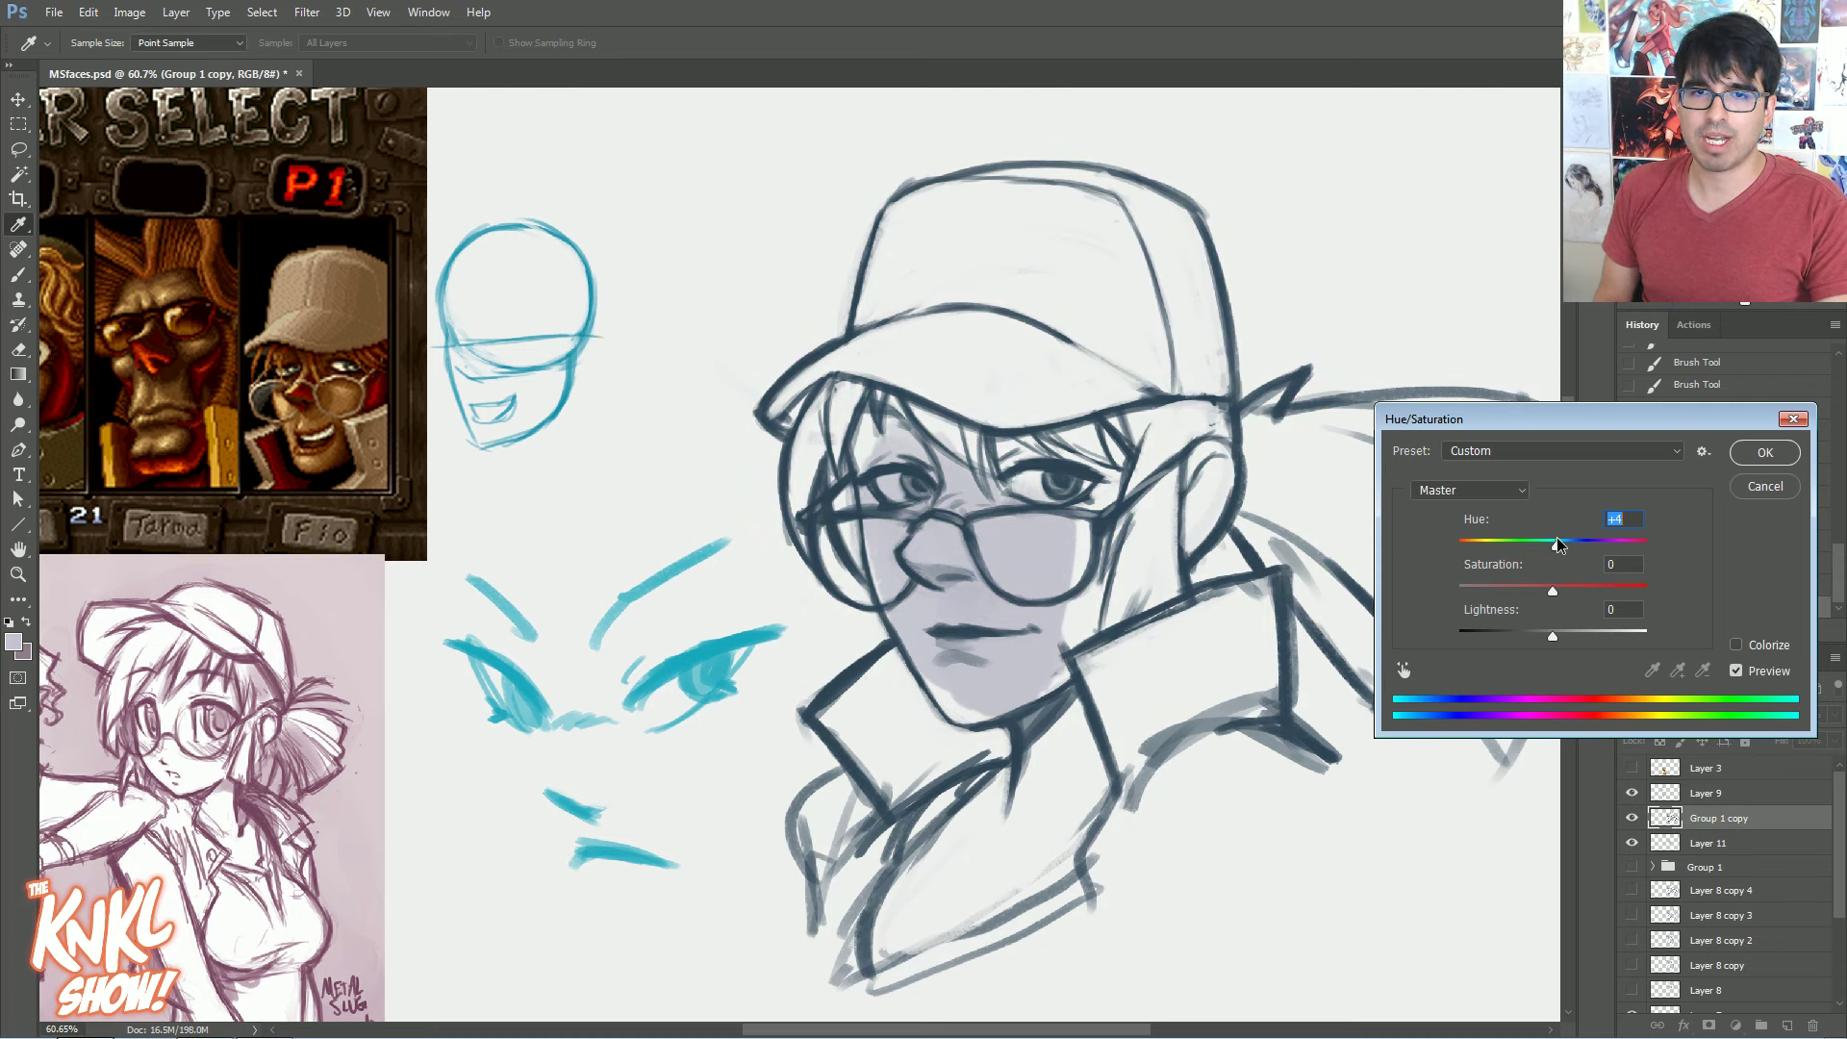
pyautogui.click(1765, 451)
# Extend the flat tone on Layer 11 over the whole face, neck, far collar flap and far shoulder, undoing the last stroke
pyautogui.click(1709, 843)
pyautogui.press('b')
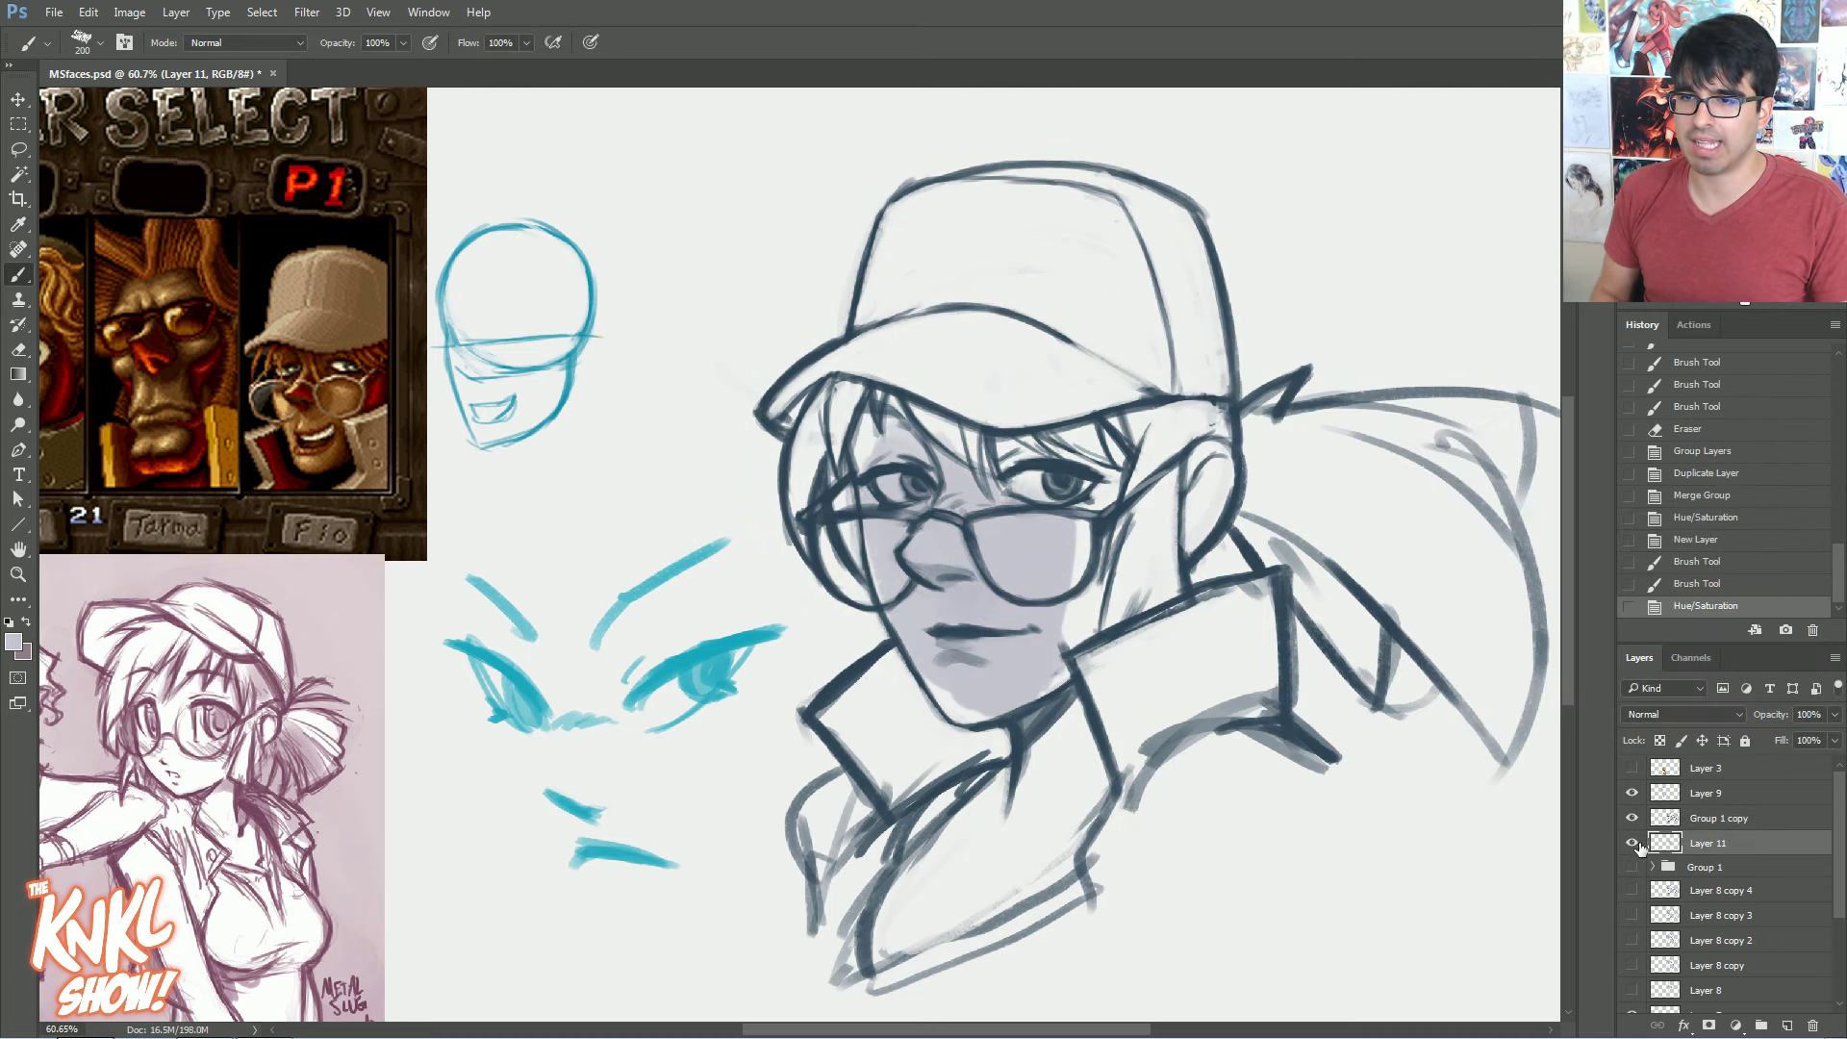
pyautogui.press(']')
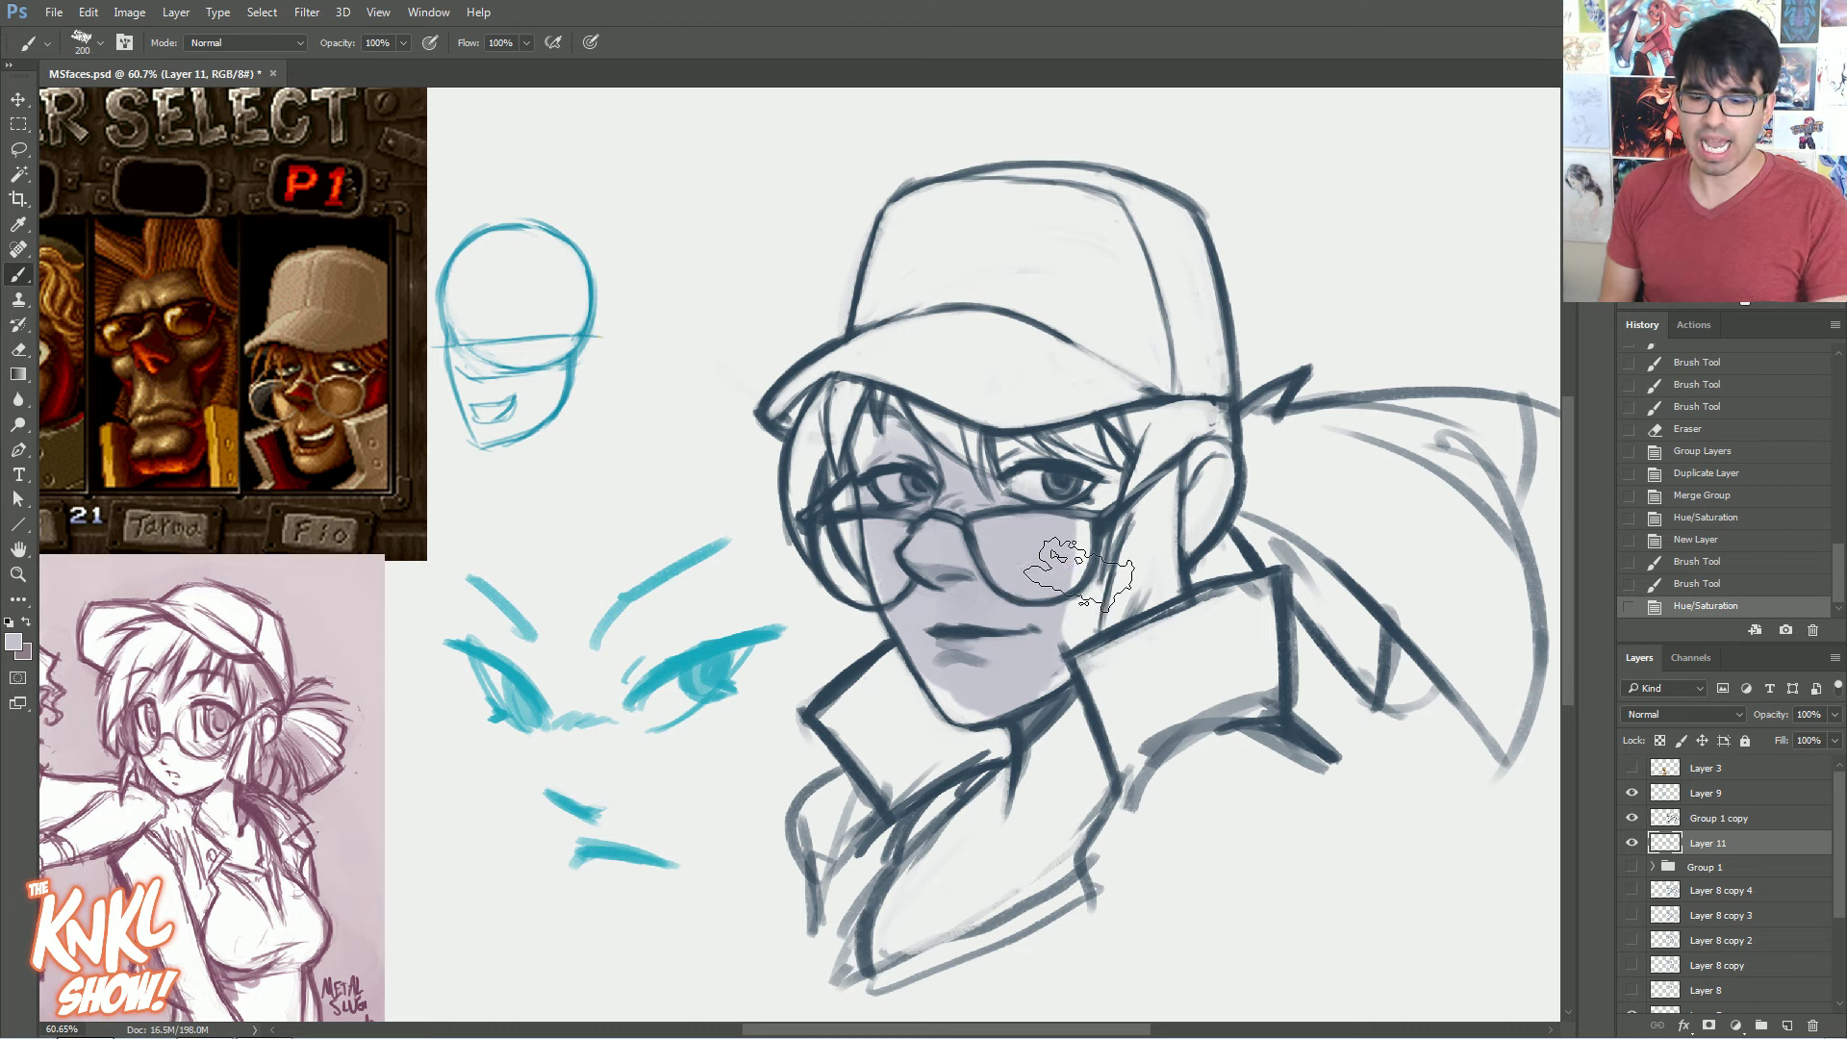
pyautogui.moveTo(931, 450)
pyautogui.mouseDown()
pyautogui.moveTo(924, 489)
pyautogui.moveTo(1016, 617)
pyautogui.moveTo(1061, 467)
pyautogui.moveTo(980, 720)
pyautogui.mouseUp()
pyautogui.press('[')
pyautogui.press('[')
pyautogui.press('[')
pyautogui.press('[')
pyautogui.moveTo(1056, 674)
pyautogui.mouseDown()
pyautogui.moveTo(1047, 733)
pyautogui.moveTo(996, 781)
pyautogui.mouseUp()
pyautogui.moveTo(916, 736)
pyautogui.mouseDown()
pyautogui.moveTo(898, 775)
pyautogui.moveTo(841, 738)
pyautogui.moveTo(846, 724)
pyautogui.moveTo(891, 786)
pyautogui.moveTo(834, 807)
pyautogui.moveTo(868, 839)
pyautogui.moveTo(953, 742)
pyautogui.moveTo(925, 854)
pyautogui.moveTo(909, 843)
pyautogui.moveTo(884, 903)
pyautogui.moveTo(894, 864)
pyautogui.moveTo(1046, 784)
pyautogui.mouseUp()
pyautogui.press(']')
pyautogui.press(']')
pyautogui.press(']')
pyautogui.click(1685, 587)
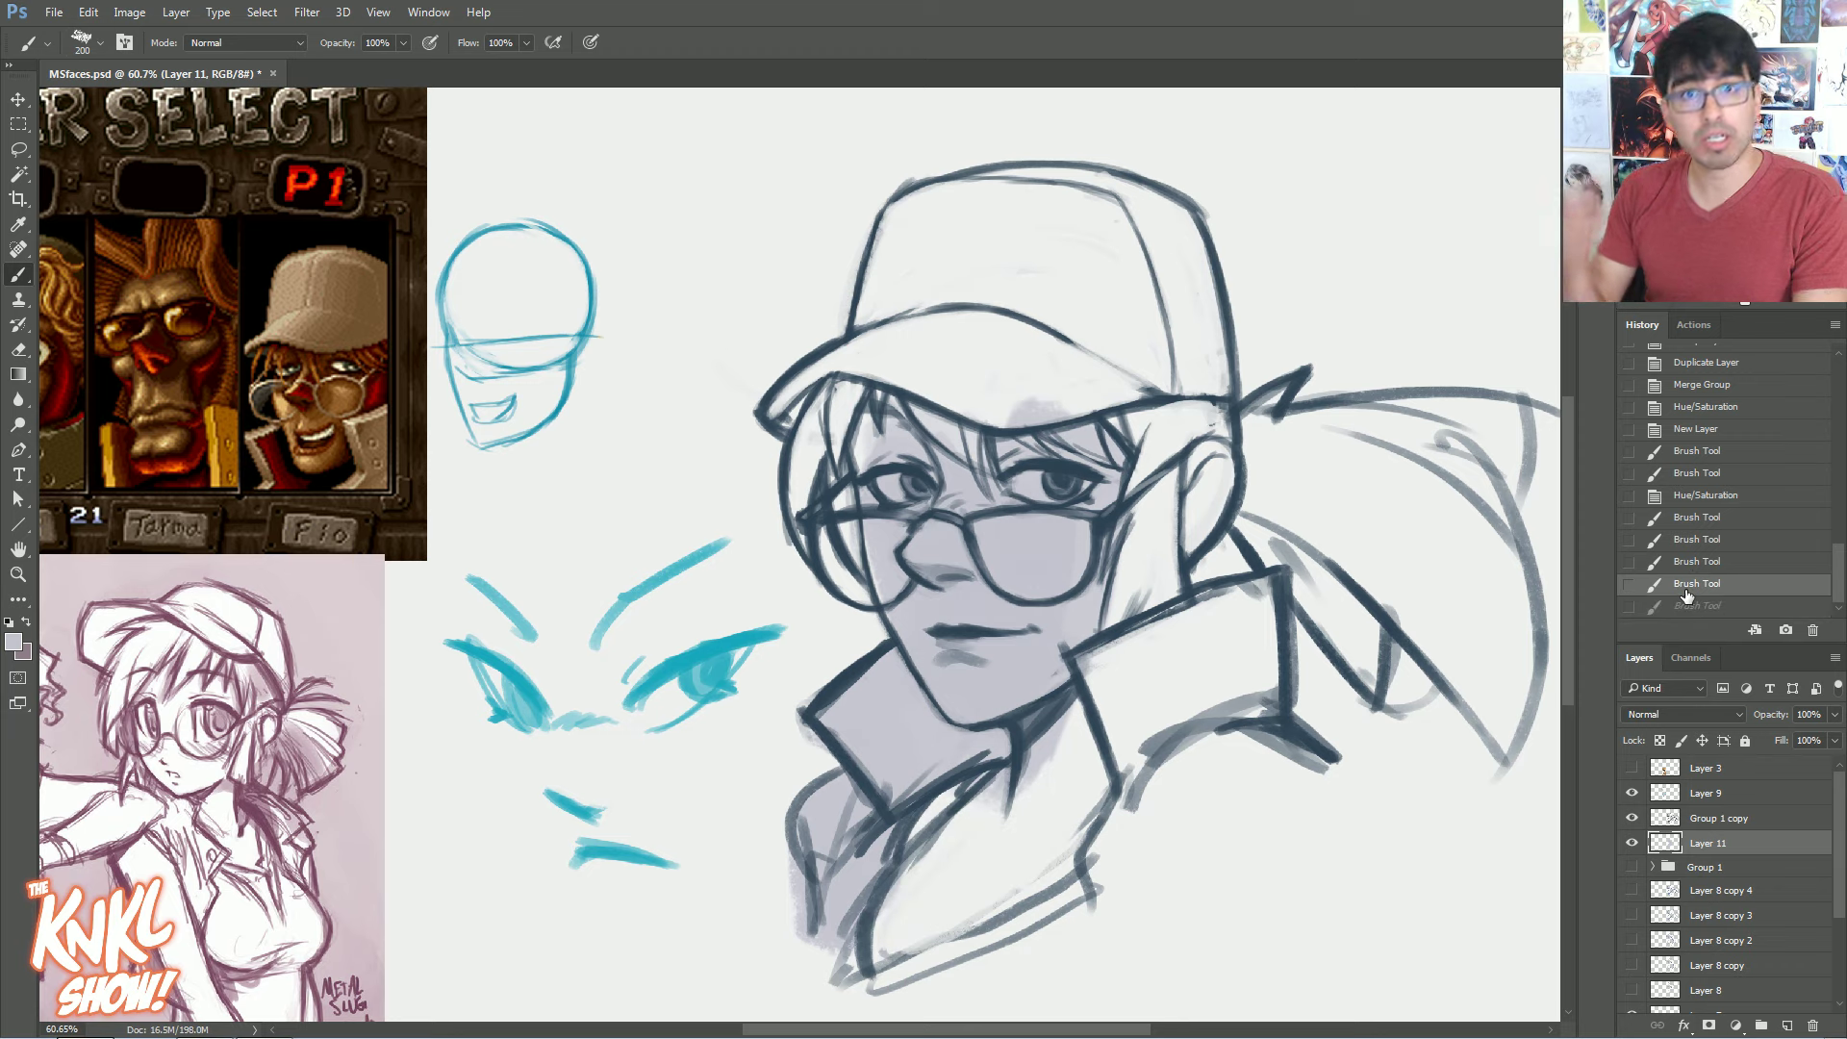
# Paint the flat tone over the neck opening and the near shoulder beneath the collar
pyautogui.press('[')
pyautogui.moveTo(871, 919)
pyautogui.mouseDown()
pyautogui.moveTo(942, 856)
pyautogui.moveTo(870, 905)
pyautogui.moveTo(897, 833)
pyautogui.moveTo(966, 787)
pyautogui.moveTo(996, 870)
pyautogui.moveTo(887, 859)
pyautogui.moveTo(1053, 794)
pyautogui.mouseUp()
pyautogui.press(']')
pyautogui.press(']')
pyautogui.press(']')
pyautogui.moveTo(1059, 856); pyautogui.dragTo(1140, 770)
pyautogui.press('[')
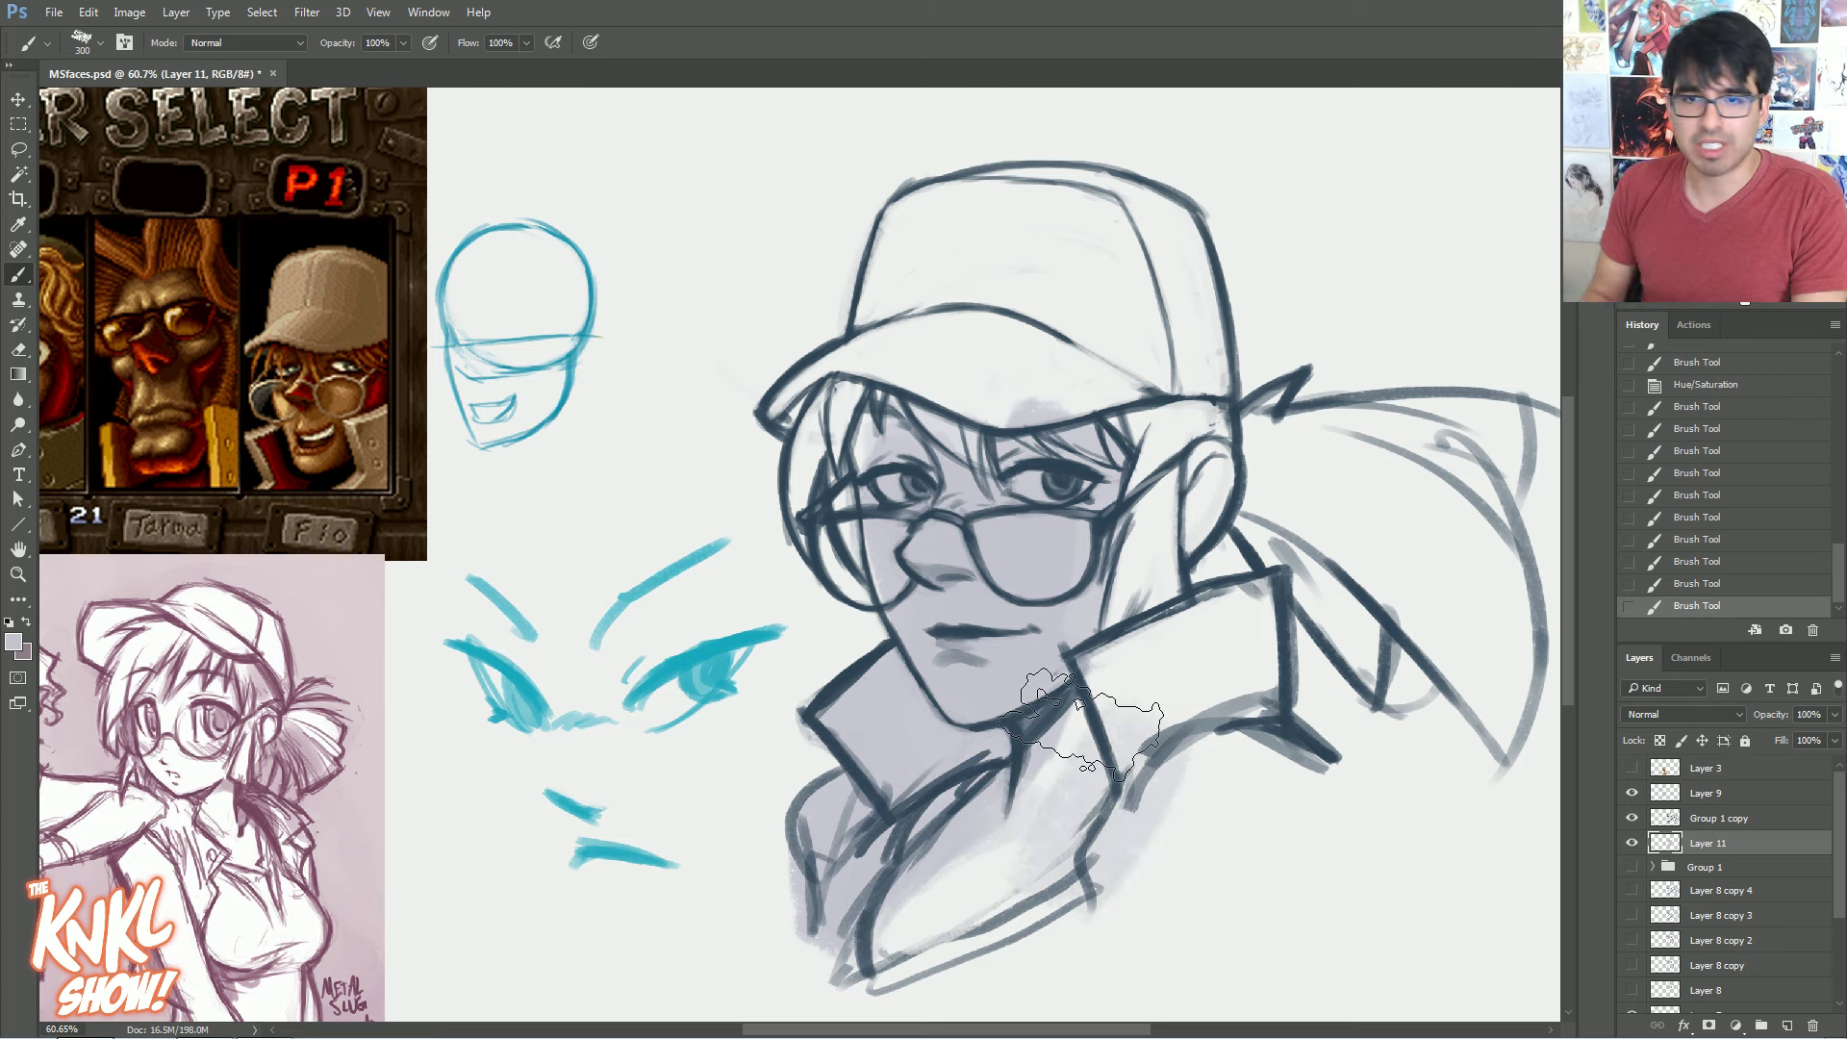
pyautogui.moveTo(1106, 847)
pyautogui.mouseDown()
pyautogui.moveTo(1087, 770)
pyautogui.moveTo(1217, 886)
pyautogui.moveTo(1260, 798)
pyautogui.moveTo(1164, 876)
pyautogui.moveTo(1313, 782)
pyautogui.mouseUp()
pyautogui.press(']')
pyautogui.press('[')
pyautogui.press('[')
pyautogui.press('[')
pyautogui.press('[')
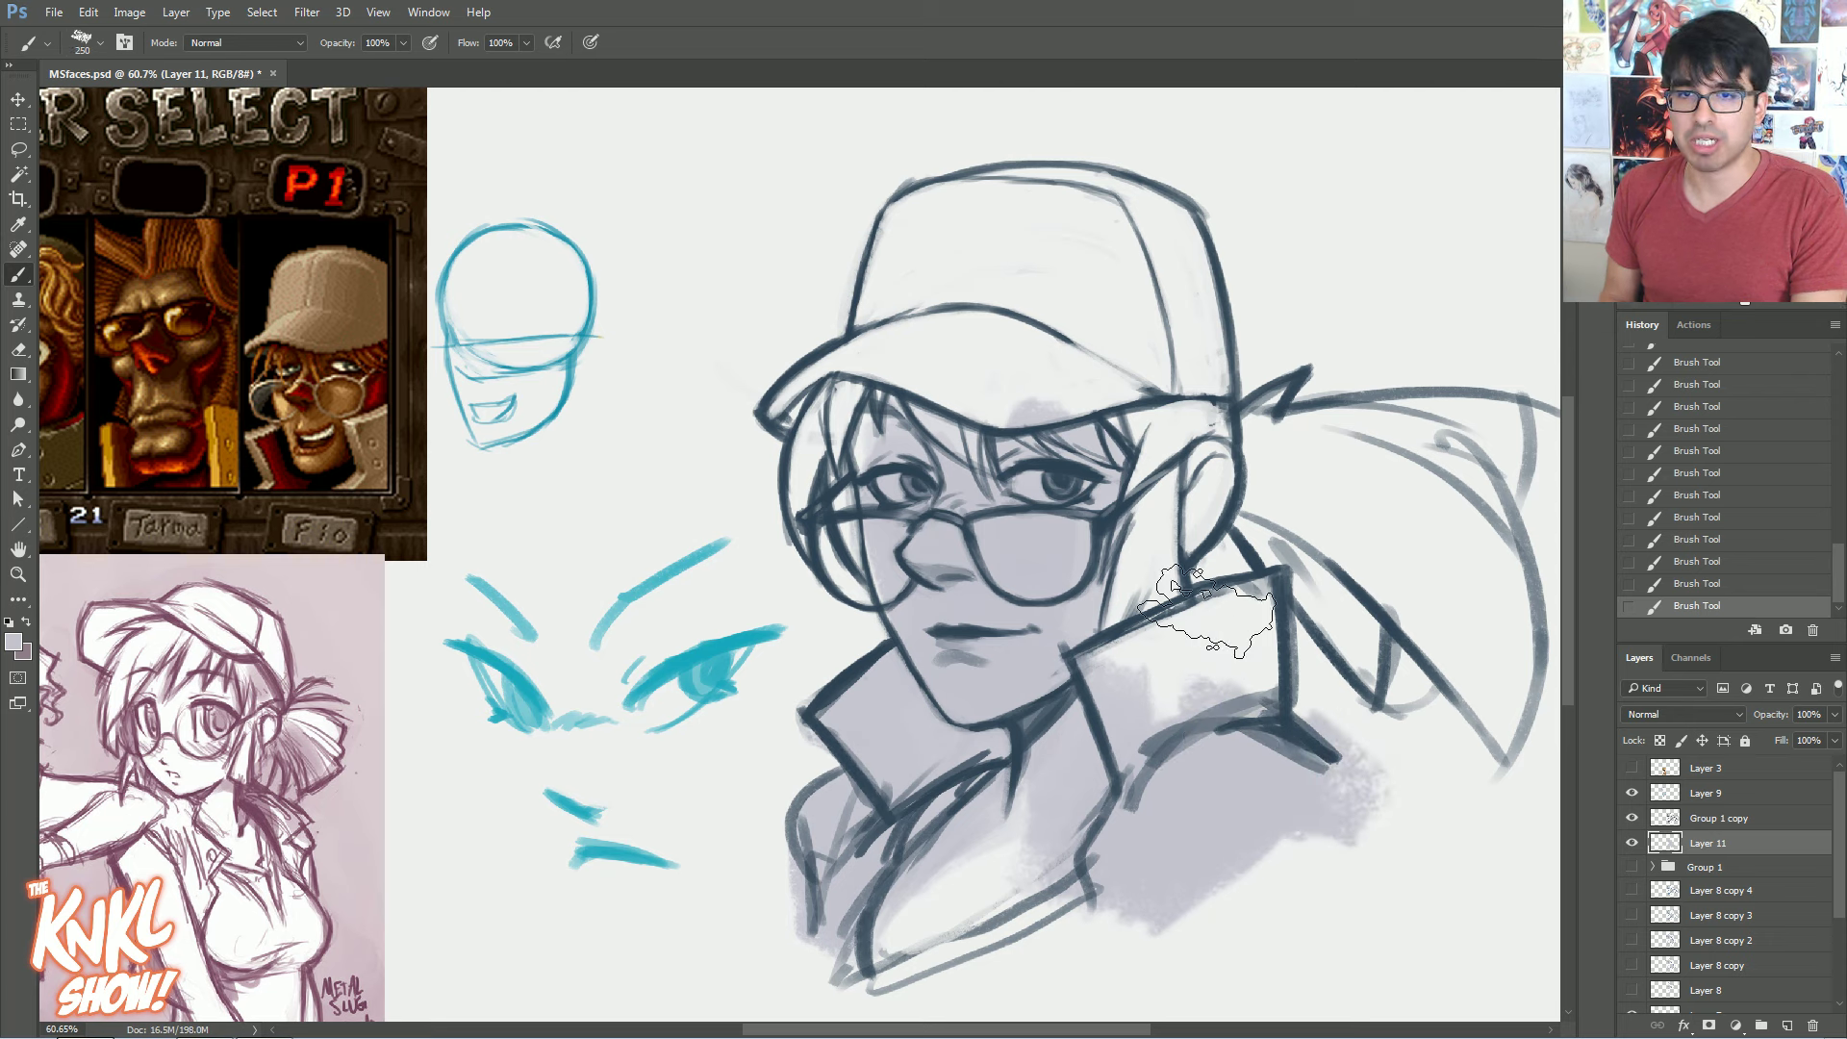
# Fill the near collar flap, ear, side hair and bangs with the flat tone, reducing the brush for the tight areas
pyautogui.moveTo(1220, 695)
pyautogui.mouseDown()
pyautogui.moveTo(1254, 646)
pyautogui.moveTo(1090, 686)
pyautogui.moveTo(1133, 519)
pyautogui.moveTo(1152, 626)
pyautogui.moveTo(1104, 640)
pyautogui.mouseUp()
pyautogui.press('[')
pyautogui.press(']')
pyautogui.moveTo(1149, 553)
pyautogui.mouseDown()
pyautogui.moveTo(1207, 453)
pyautogui.moveTo(1183, 381)
pyautogui.moveTo(1107, 424)
pyautogui.mouseUp()
pyautogui.press('[')
pyautogui.press('[')
pyautogui.press('[')
pyautogui.press('[')
pyautogui.moveTo(1011, 486)
pyautogui.mouseDown()
pyautogui.moveTo(912, 510)
pyautogui.moveTo(877, 415)
pyautogui.moveTo(871, 545)
pyautogui.moveTo(894, 573)
pyautogui.moveTo(870, 410)
pyautogui.moveTo(833, 460)
pyautogui.mouseUp()
pyautogui.press('[')
pyautogui.moveTo(805, 529)
pyautogui.mouseDown()
pyautogui.moveTo(832, 410)
pyautogui.moveTo(812, 464)
pyautogui.mouseUp()
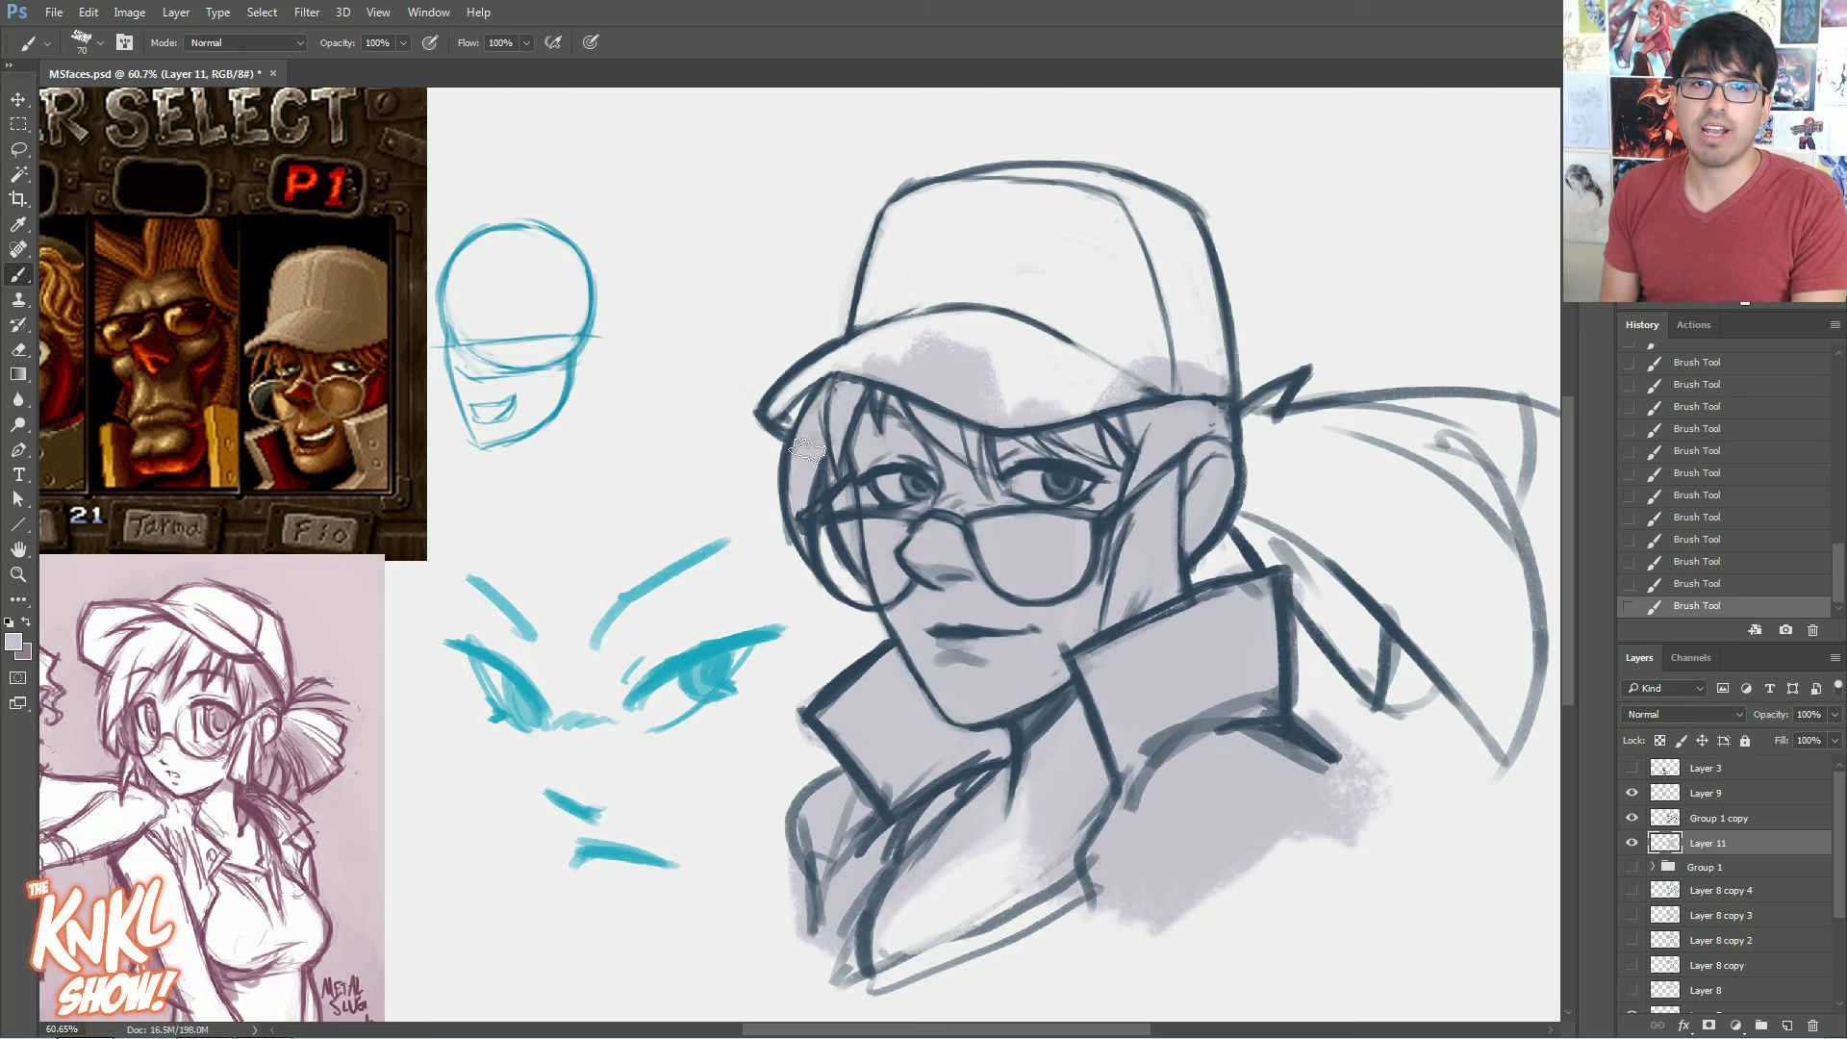
# Fill the cap's crown and brim with the flat tone up to the outline
pyautogui.press(']')
pyautogui.press(']')
pyautogui.press(']')
pyautogui.moveTo(899, 347)
pyautogui.mouseDown()
pyautogui.moveTo(962, 194)
pyautogui.moveTo(936, 205)
pyautogui.moveTo(961, 327)
pyautogui.moveTo(1000, 251)
pyautogui.moveTo(1067, 209)
pyautogui.moveTo(1007, 204)
pyautogui.moveTo(1138, 208)
pyautogui.moveTo(1193, 324)
pyautogui.moveTo(1170, 257)
pyautogui.moveTo(1132, 284)
pyautogui.mouseUp()
pyautogui.press(']')
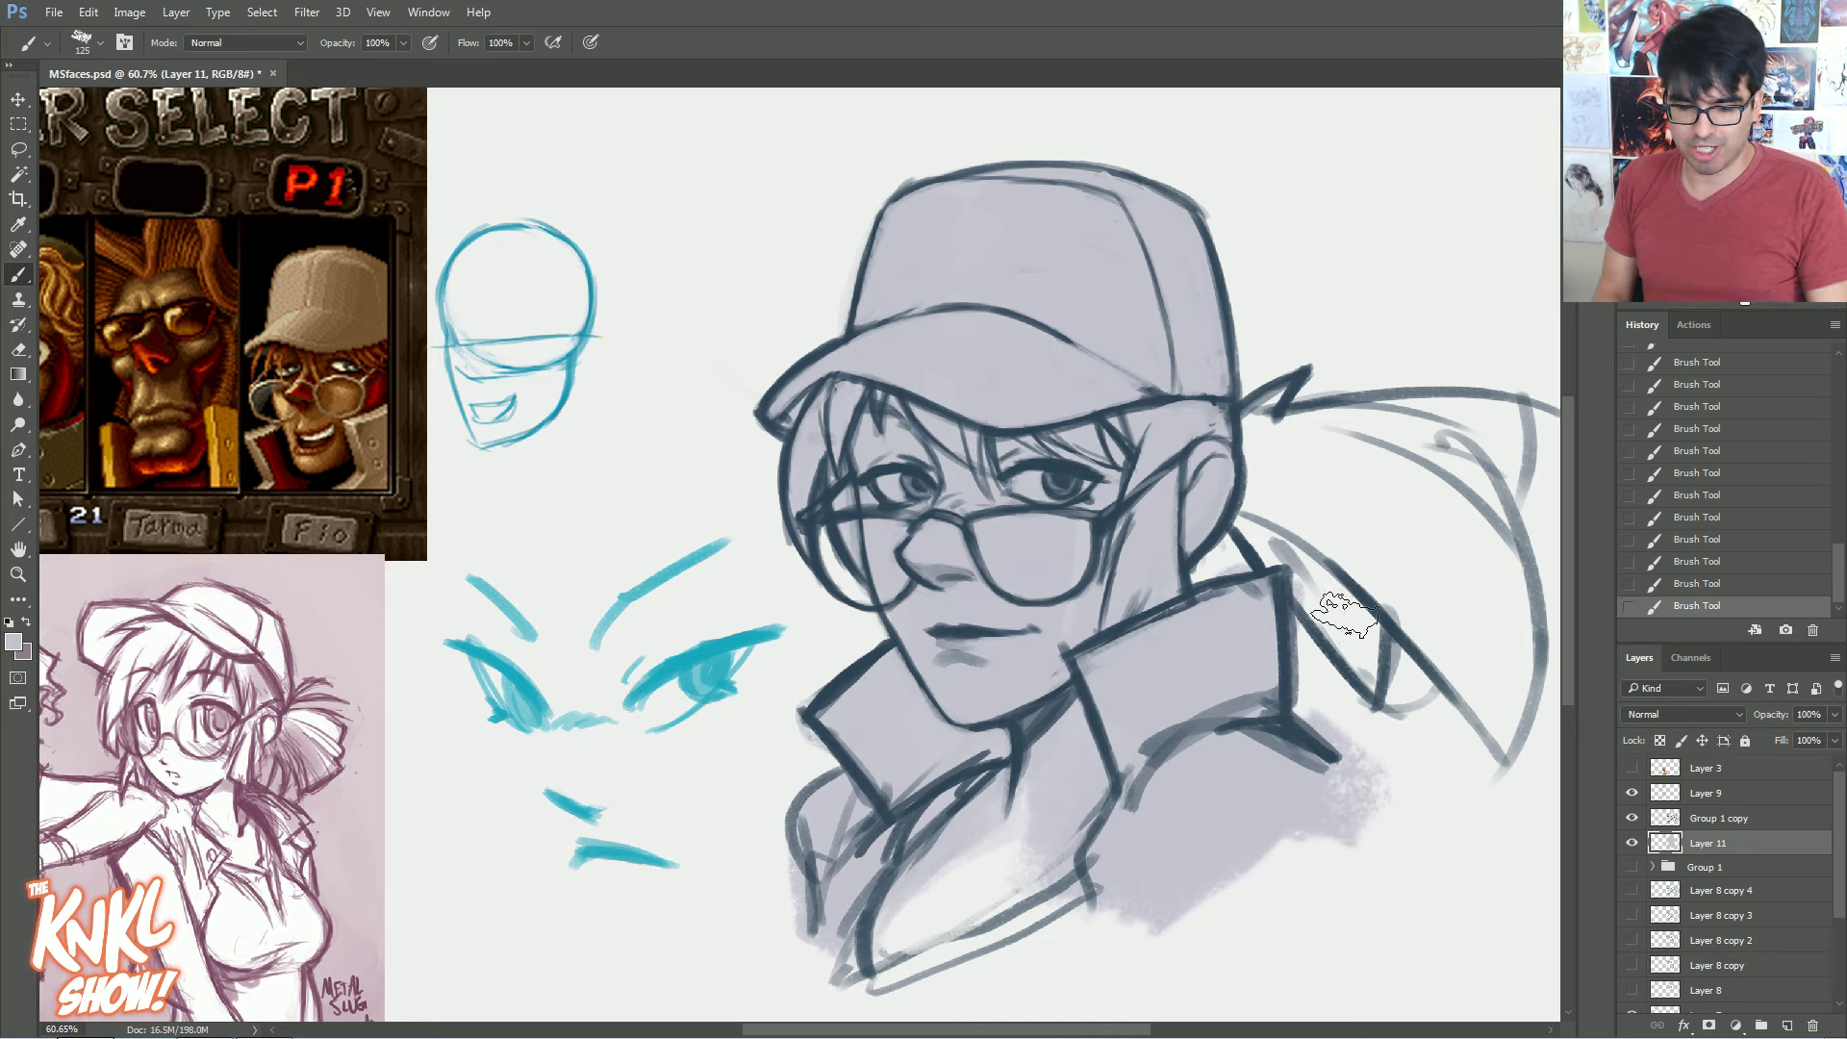
# Fill the ponytail with the flat tone, varying the brush size for its narrow and wide sections
pyautogui.press('[')
pyautogui.press('[')
pyautogui.press('[')
pyautogui.moveTo(1358, 653)
pyautogui.mouseDown()
pyautogui.moveTo(1237, 508)
pyautogui.moveTo(1251, 496)
pyautogui.moveTo(1334, 540)
pyautogui.moveTo(1409, 637)
pyautogui.moveTo(1438, 662)
pyautogui.moveTo(1446, 647)
pyautogui.moveTo(1496, 733)
pyautogui.moveTo(1491, 585)
pyautogui.moveTo(1417, 441)
pyautogui.moveTo(1490, 419)
pyautogui.moveTo(1323, 435)
pyautogui.moveTo(1416, 563)
pyautogui.moveTo(1304, 534)
pyautogui.mouseUp()
pyautogui.press(']')
pyautogui.press(']')
pyautogui.press(']')
pyautogui.press(']')
pyautogui.press('[')
pyautogui.press('[')
pyautogui.press('[')
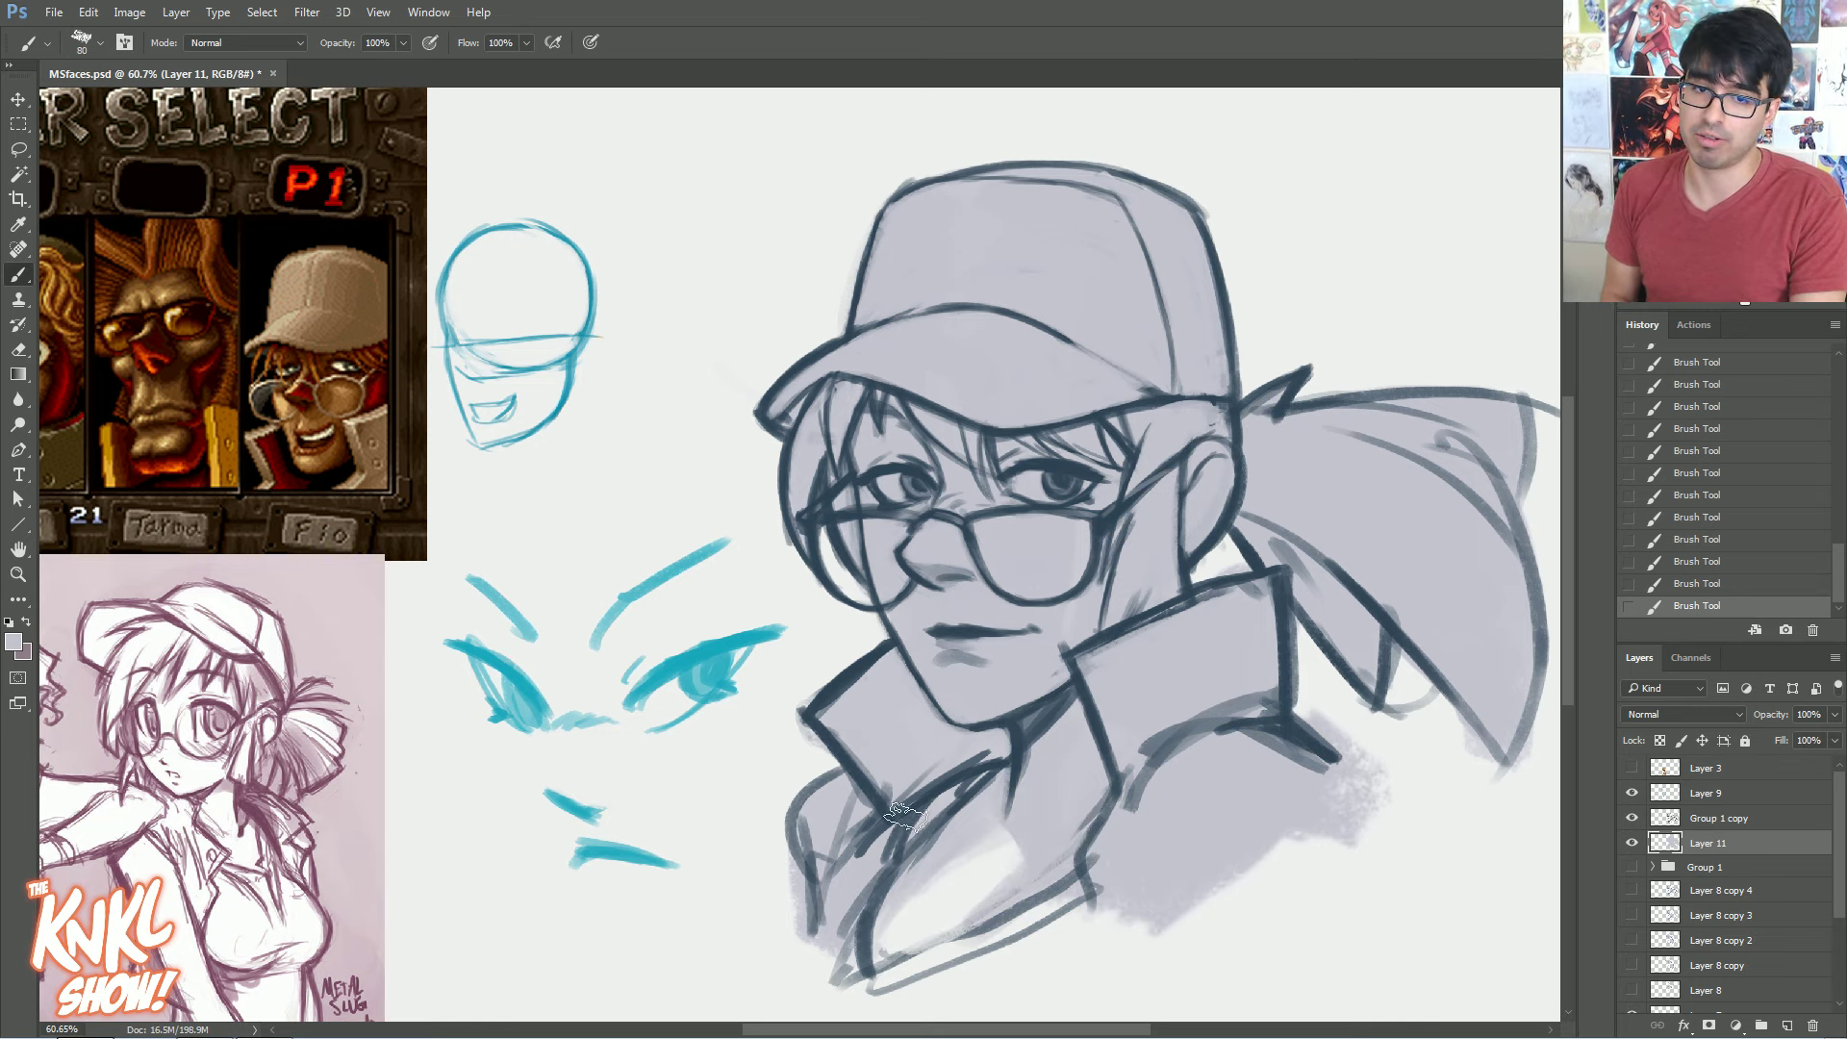
# Erase spilled tone around the lower edge of the far shoulder and tidy the fill there
pyautogui.press(']')
pyautogui.press(']')
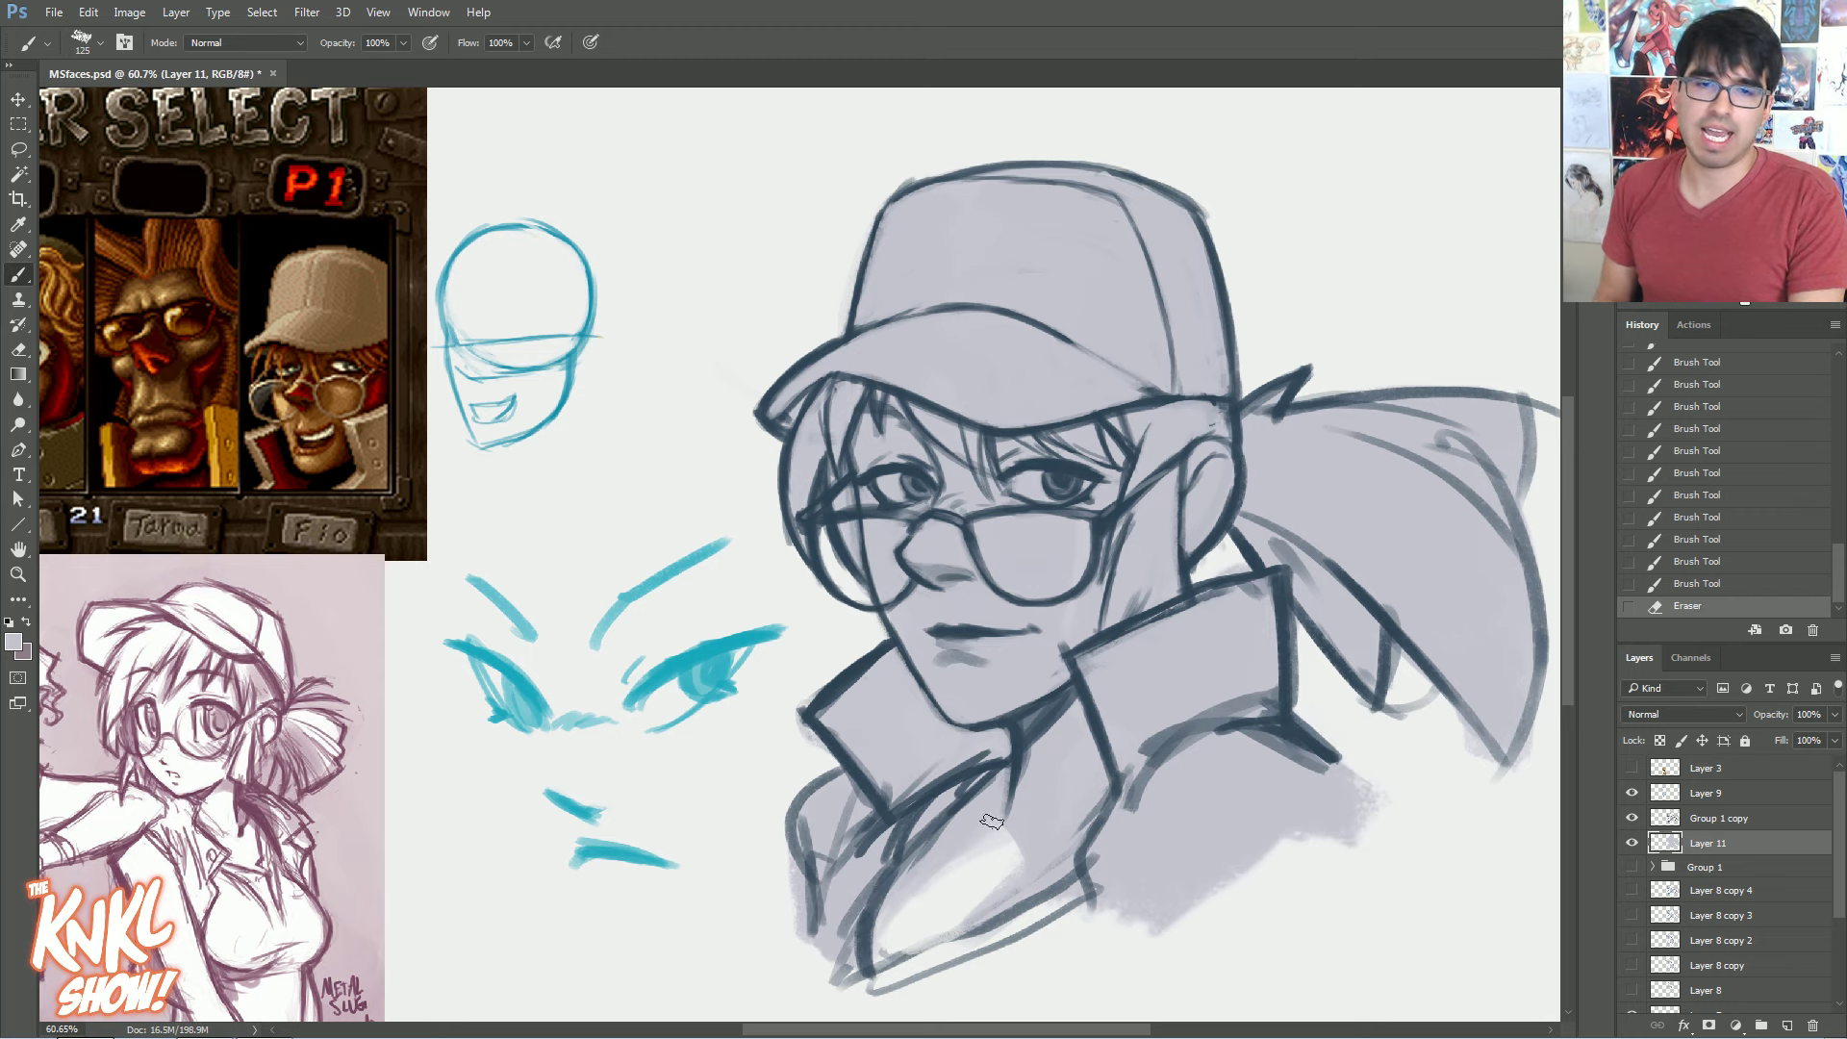
pyautogui.moveTo(819, 955); pyautogui.dragTo(839, 948)
pyautogui.press(']')
pyautogui.press(']')
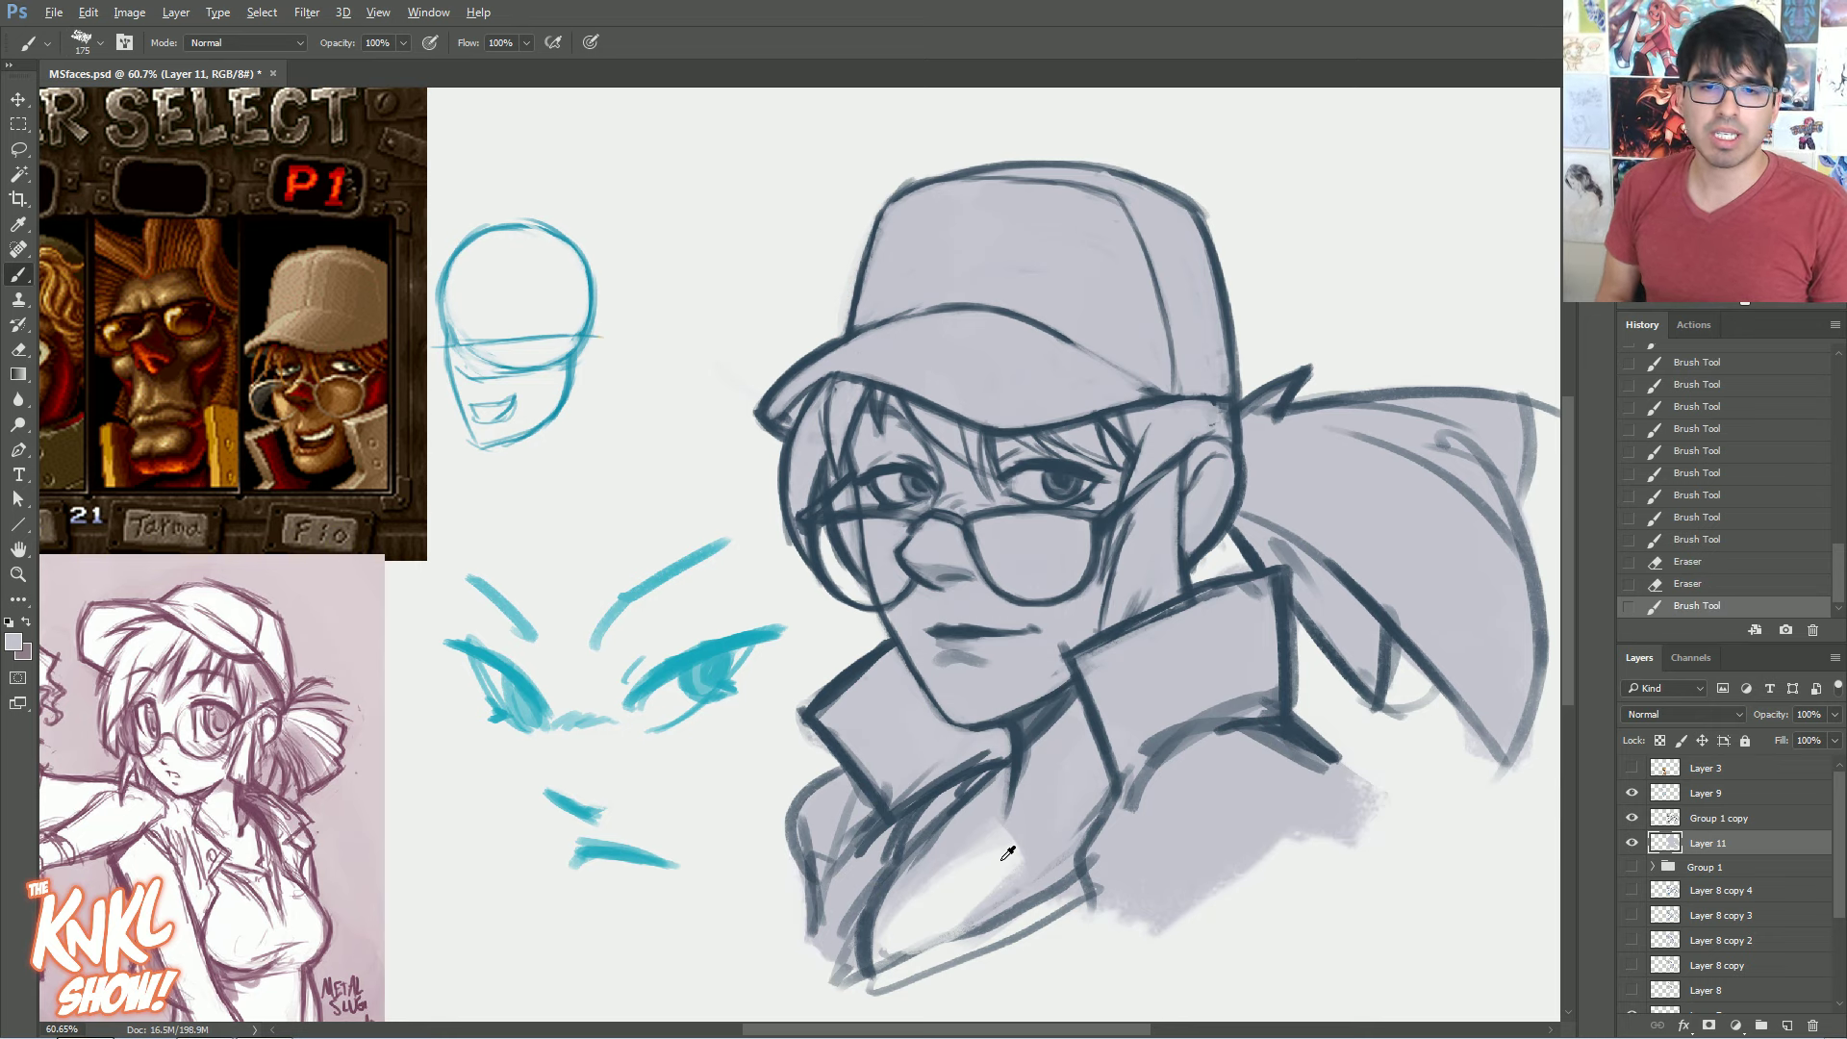
# Paint a lighter grey tone on the nose and on the cheek within the near lens
pyautogui.press(']')
pyautogui.press(']')
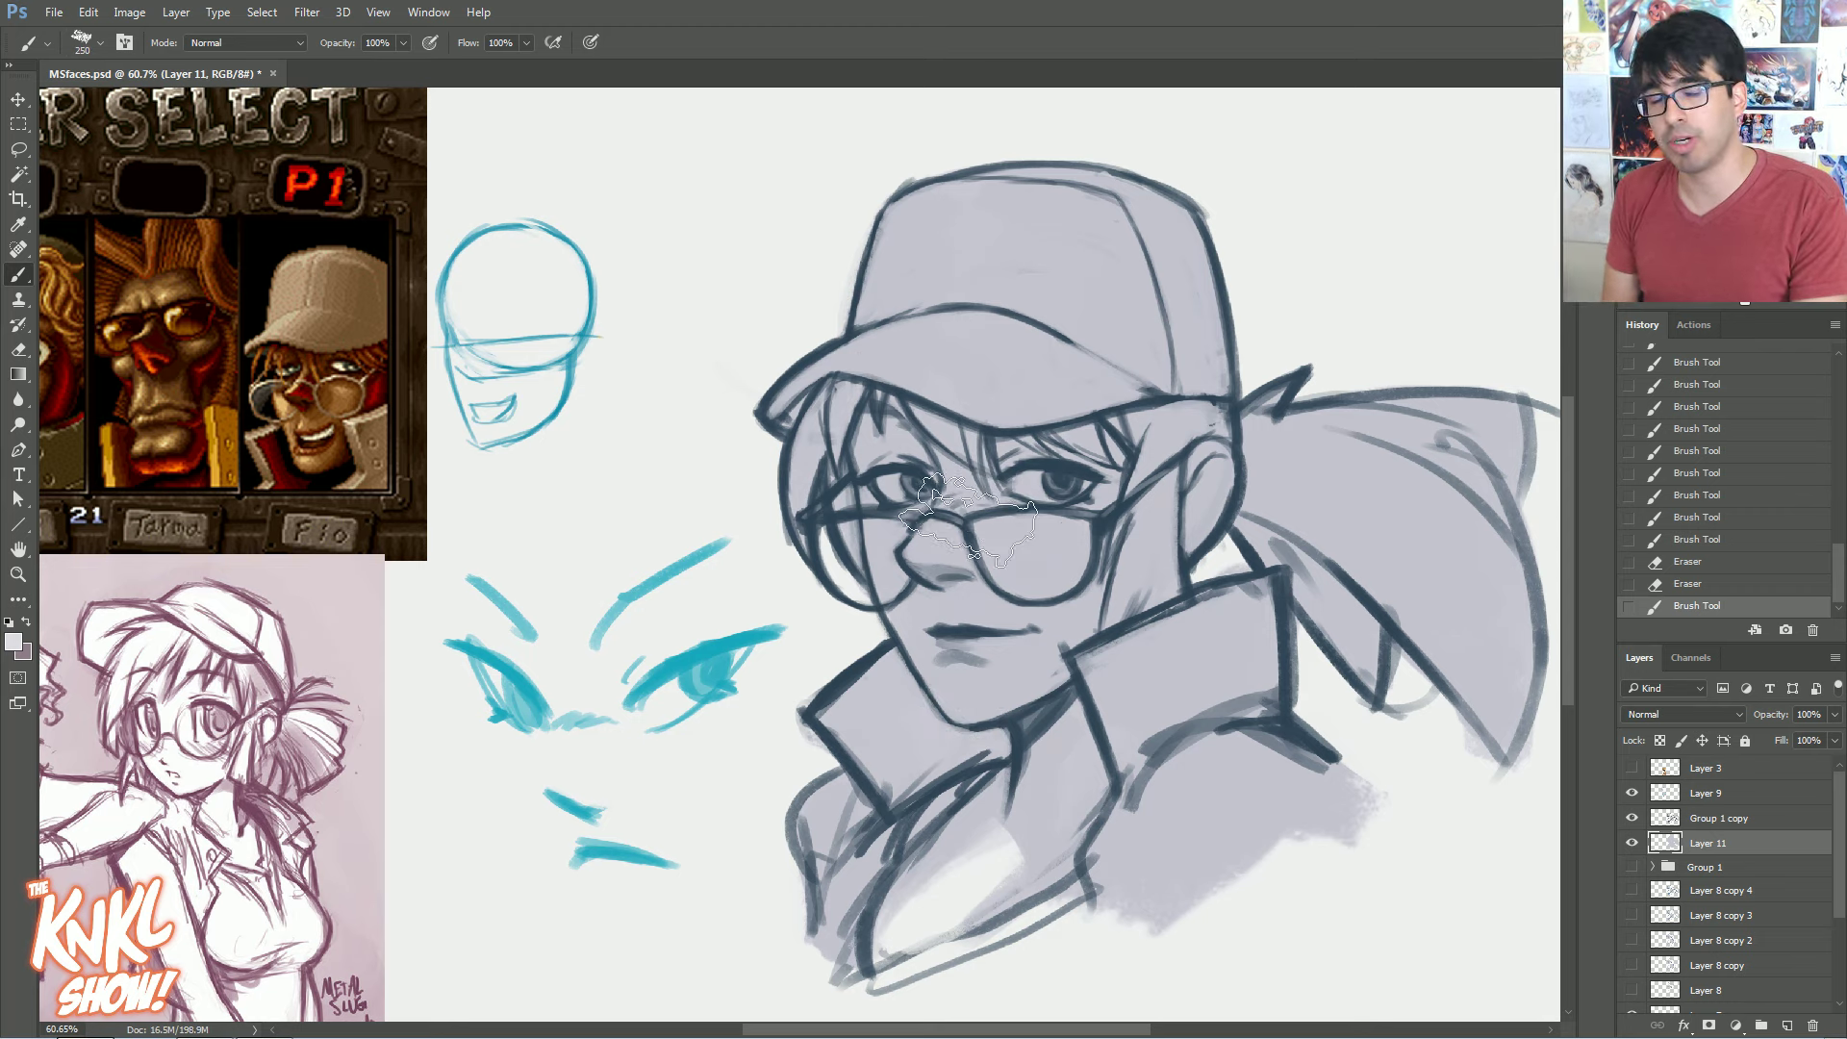
pyautogui.press('[')
pyautogui.press('[')
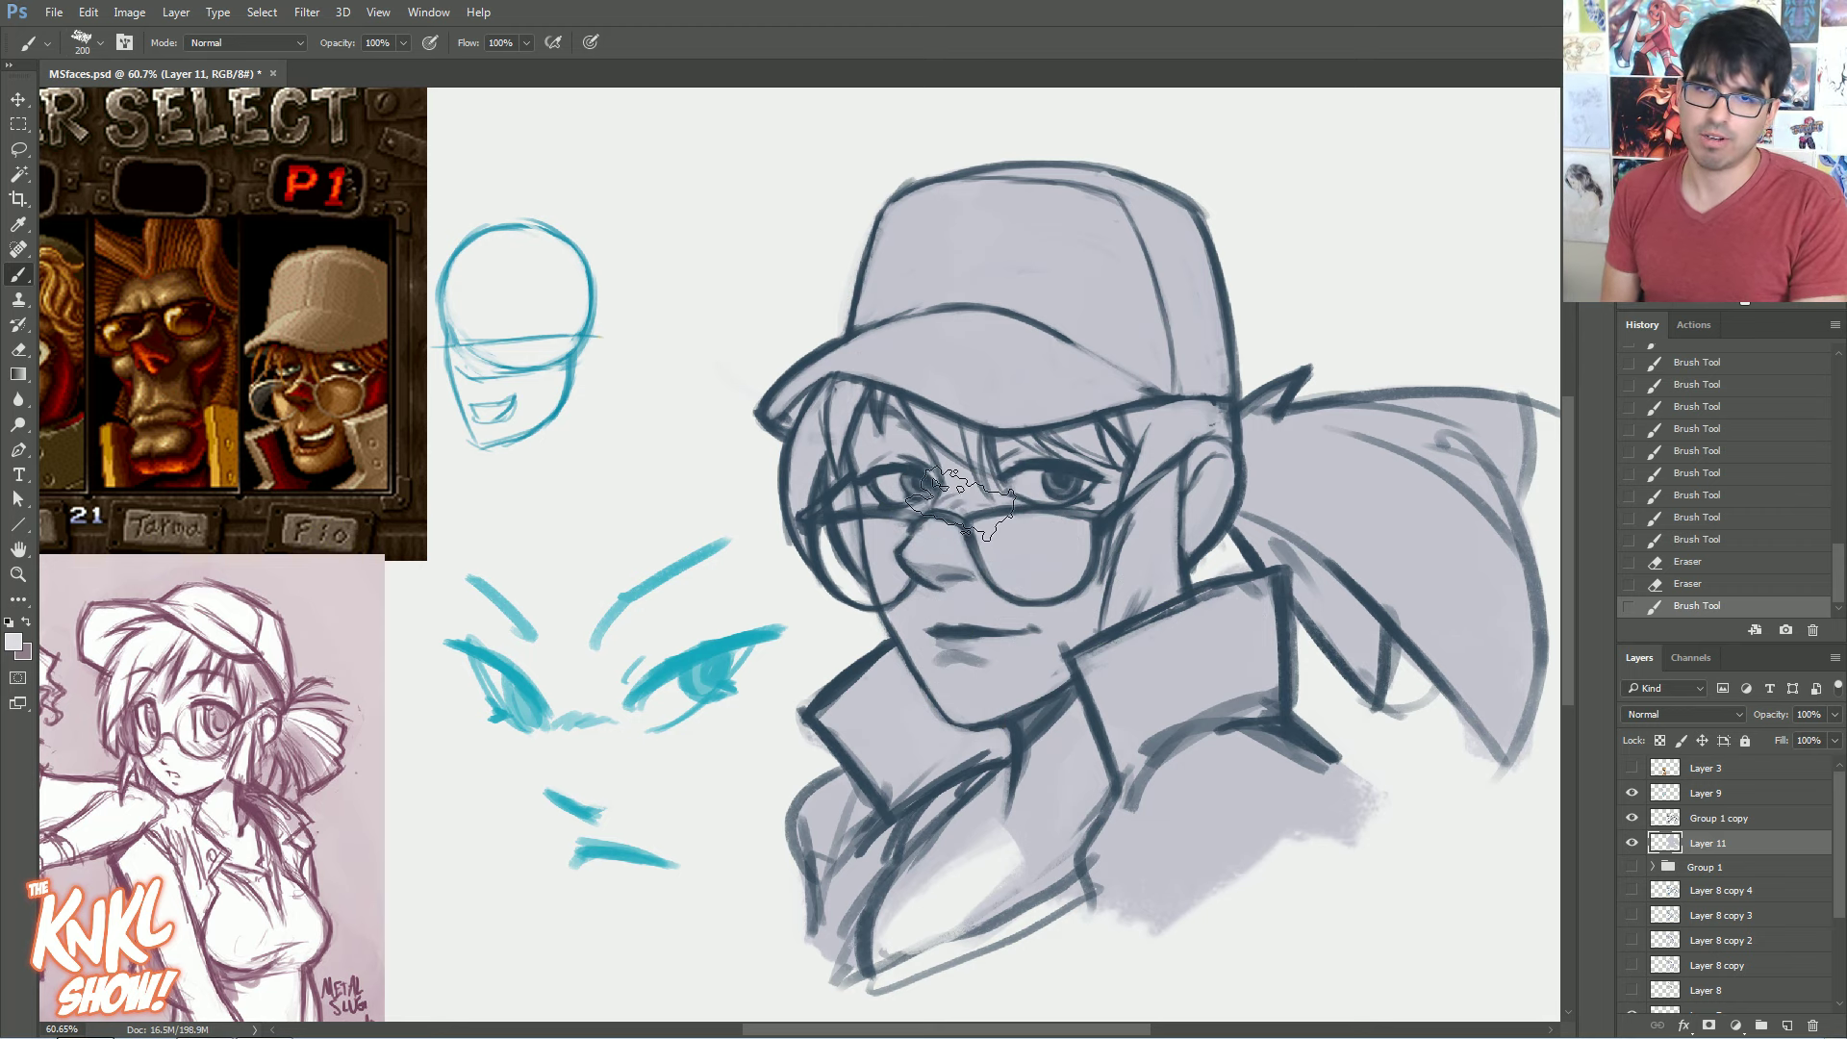
pyautogui.press('[')
pyautogui.press('[')
pyautogui.press('[')
pyautogui.press('[')
pyautogui.press('[')
pyautogui.moveTo(939, 535)
pyautogui.mouseDown()
pyautogui.moveTo(970, 573)
pyautogui.moveTo(957, 518)
pyautogui.moveTo(976, 494)
pyautogui.moveTo(958, 525)
pyautogui.moveTo(904, 521)
pyautogui.moveTo(1016, 524)
pyautogui.mouseUp()
# Brush the lighter grey tone around the mouth, chin and lower cheek
pyautogui.press(']')
pyautogui.press(']')
pyautogui.press(']')
pyautogui.press(']')
pyautogui.press(']')
pyautogui.press('[')
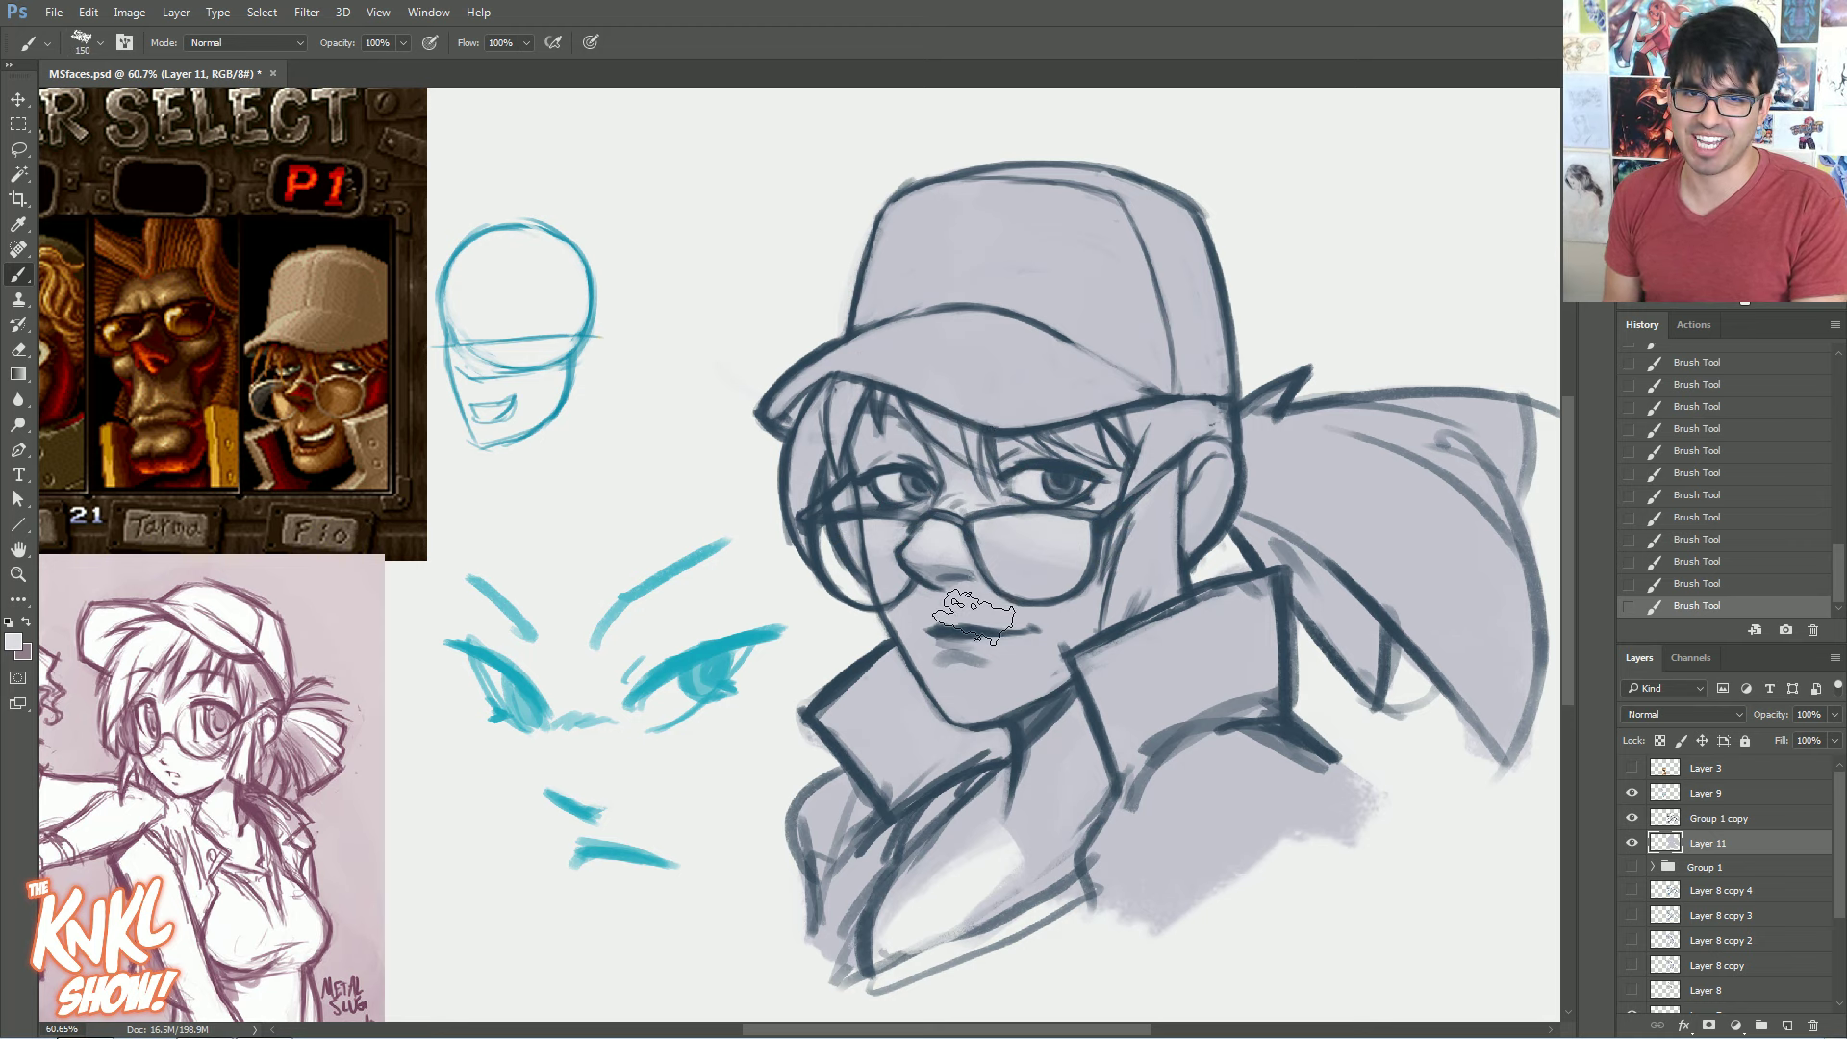
pyautogui.press(']')
pyautogui.press(']')
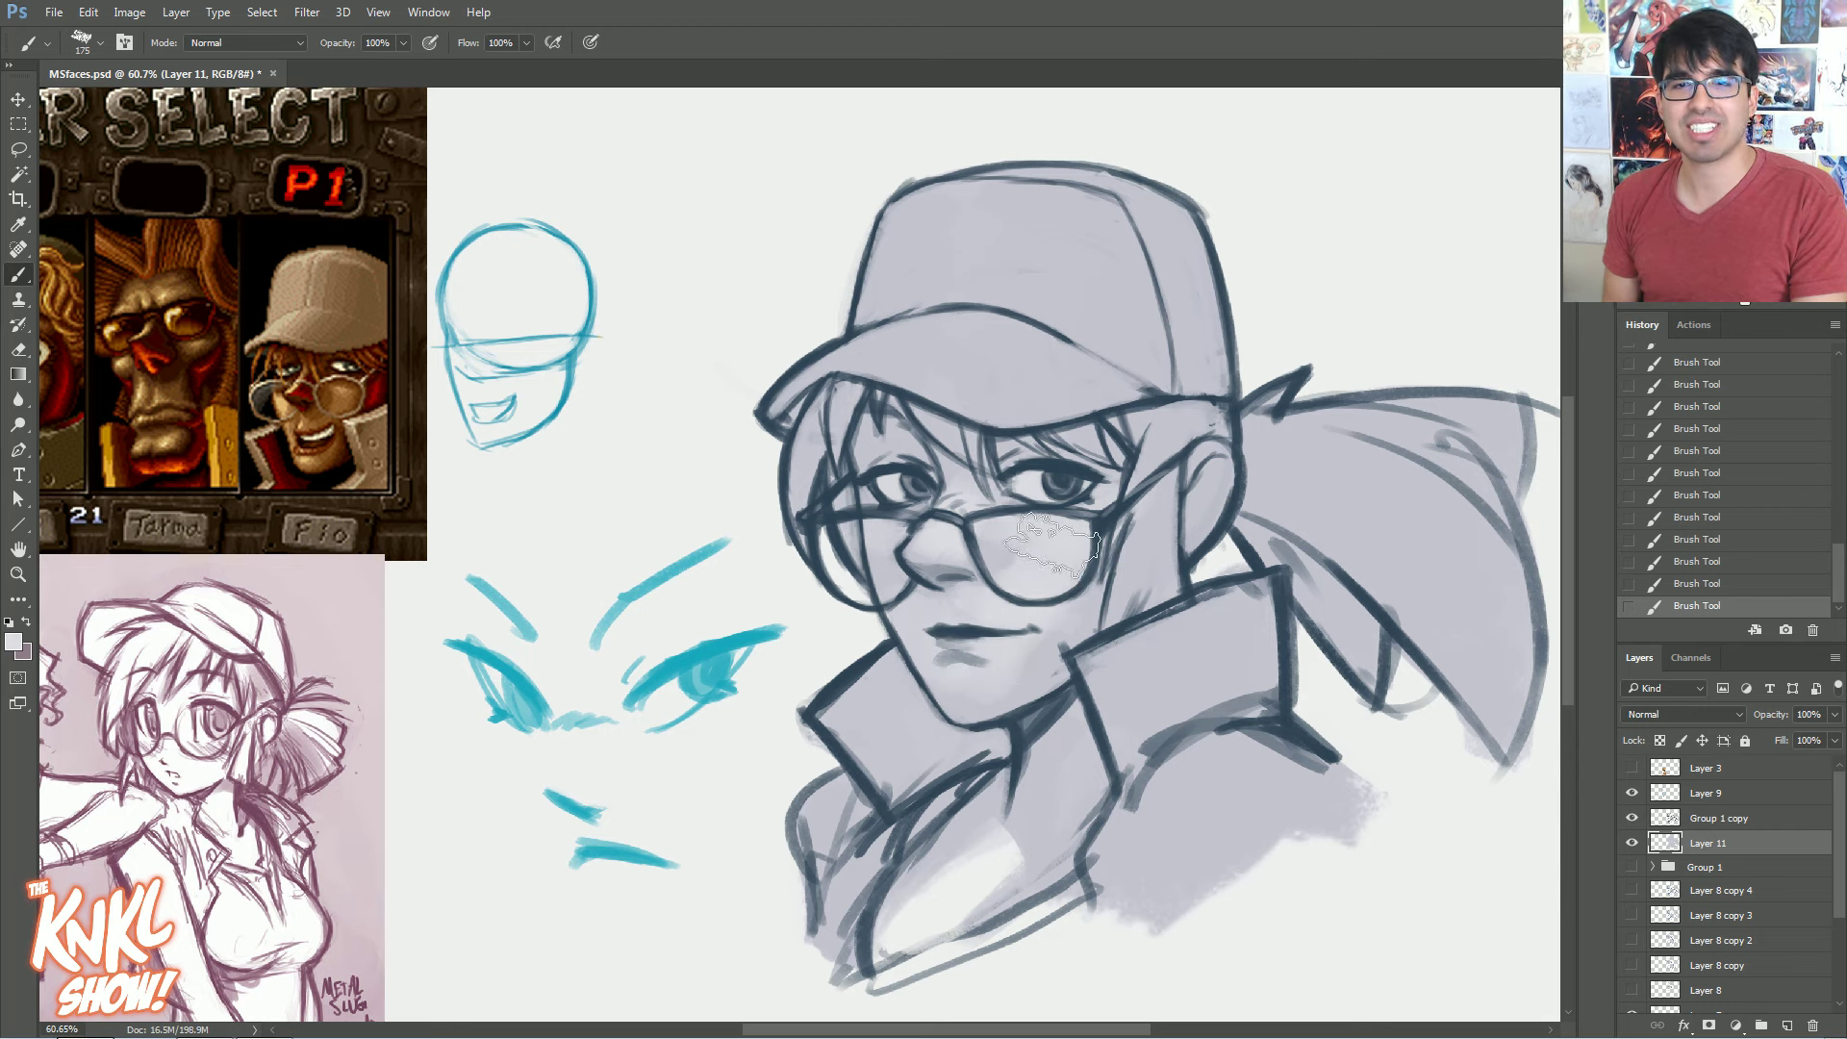
# Set the foreground colour to the muted purple-grey 7c7892 for the hair
pyautogui.press(']')
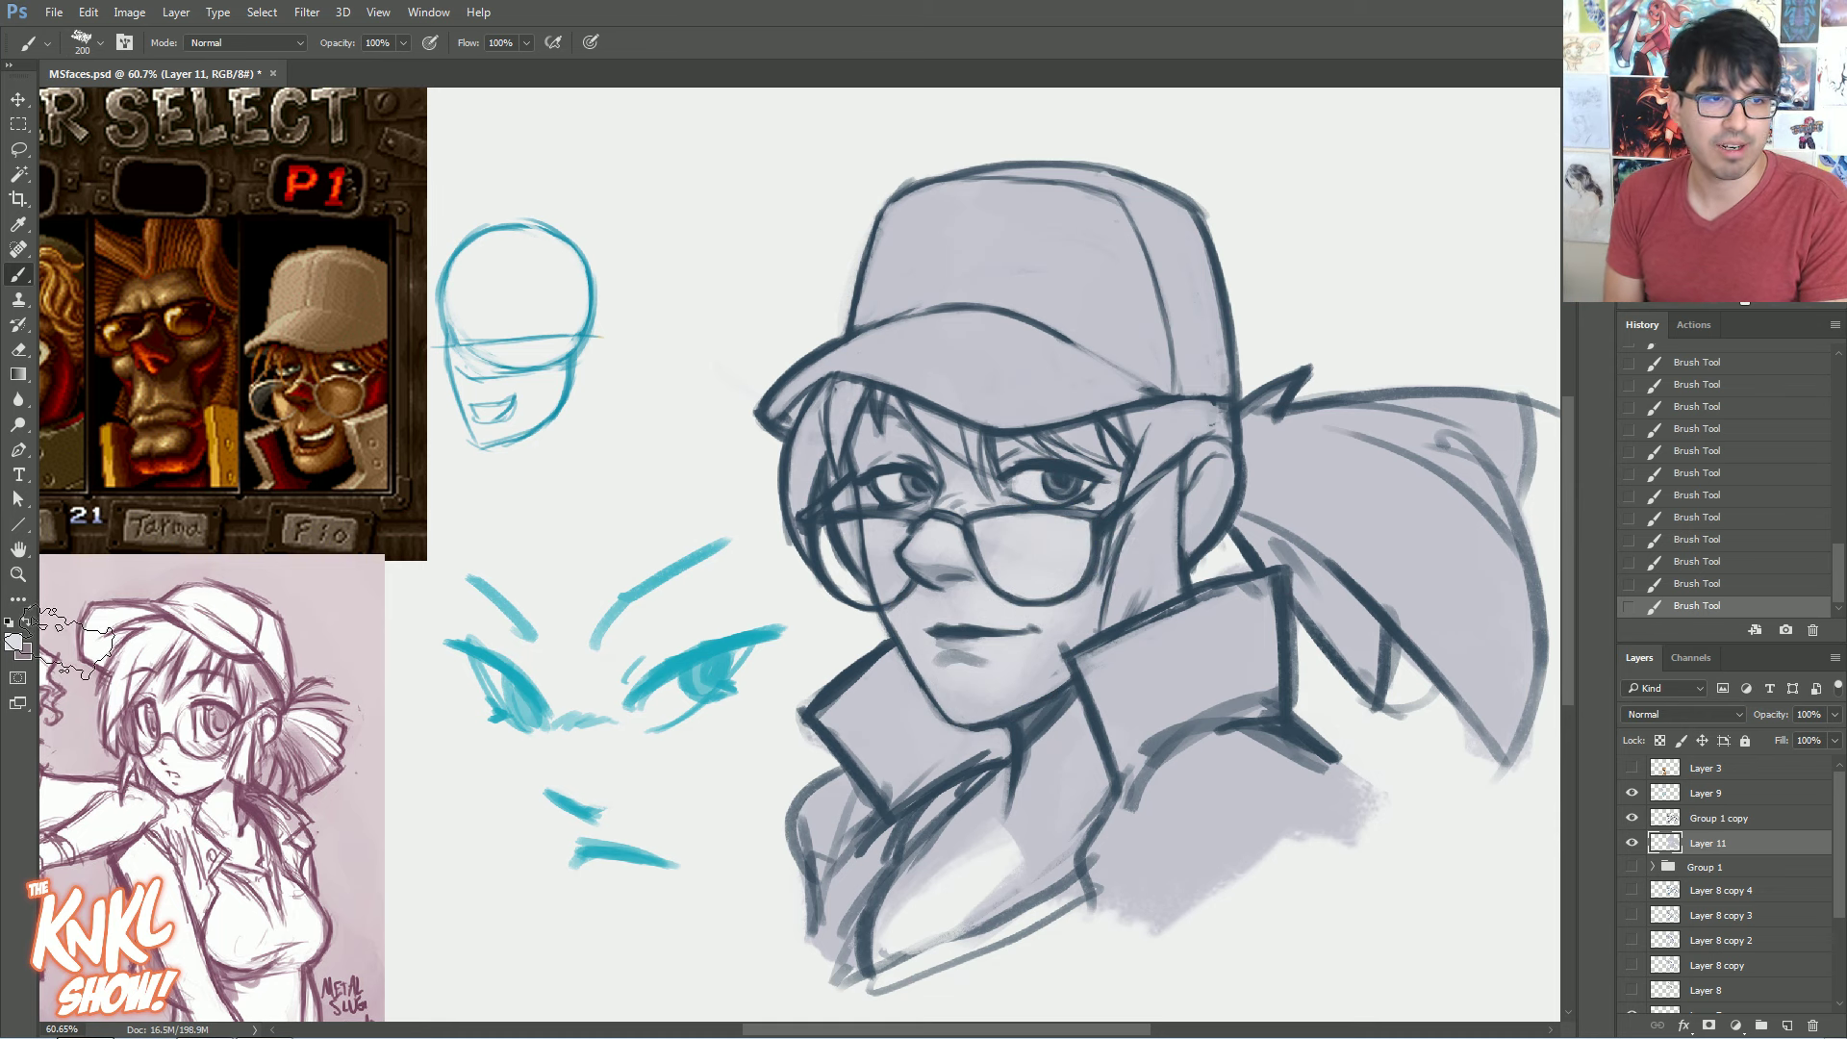
pyautogui.click(14, 642)
pyautogui.click(932, 565)
pyautogui.click(938, 559)
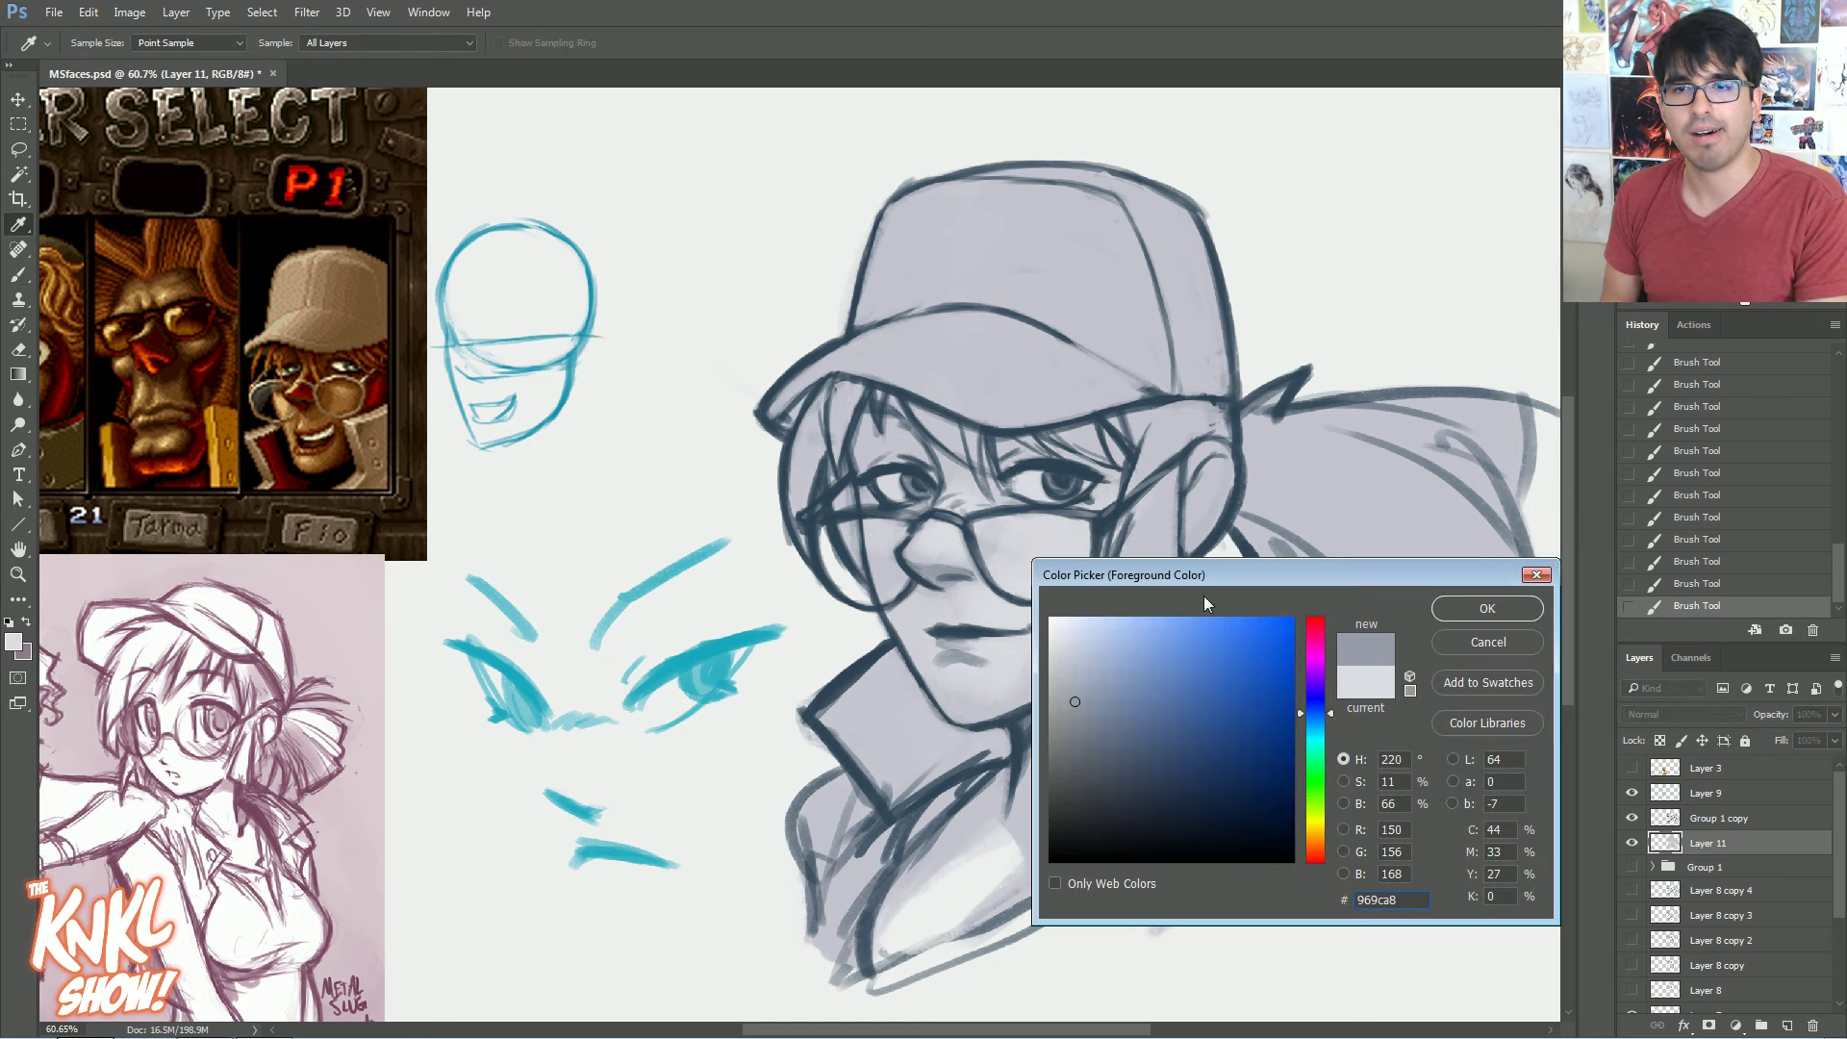
pyautogui.click(1093, 722)
pyautogui.click(1316, 692)
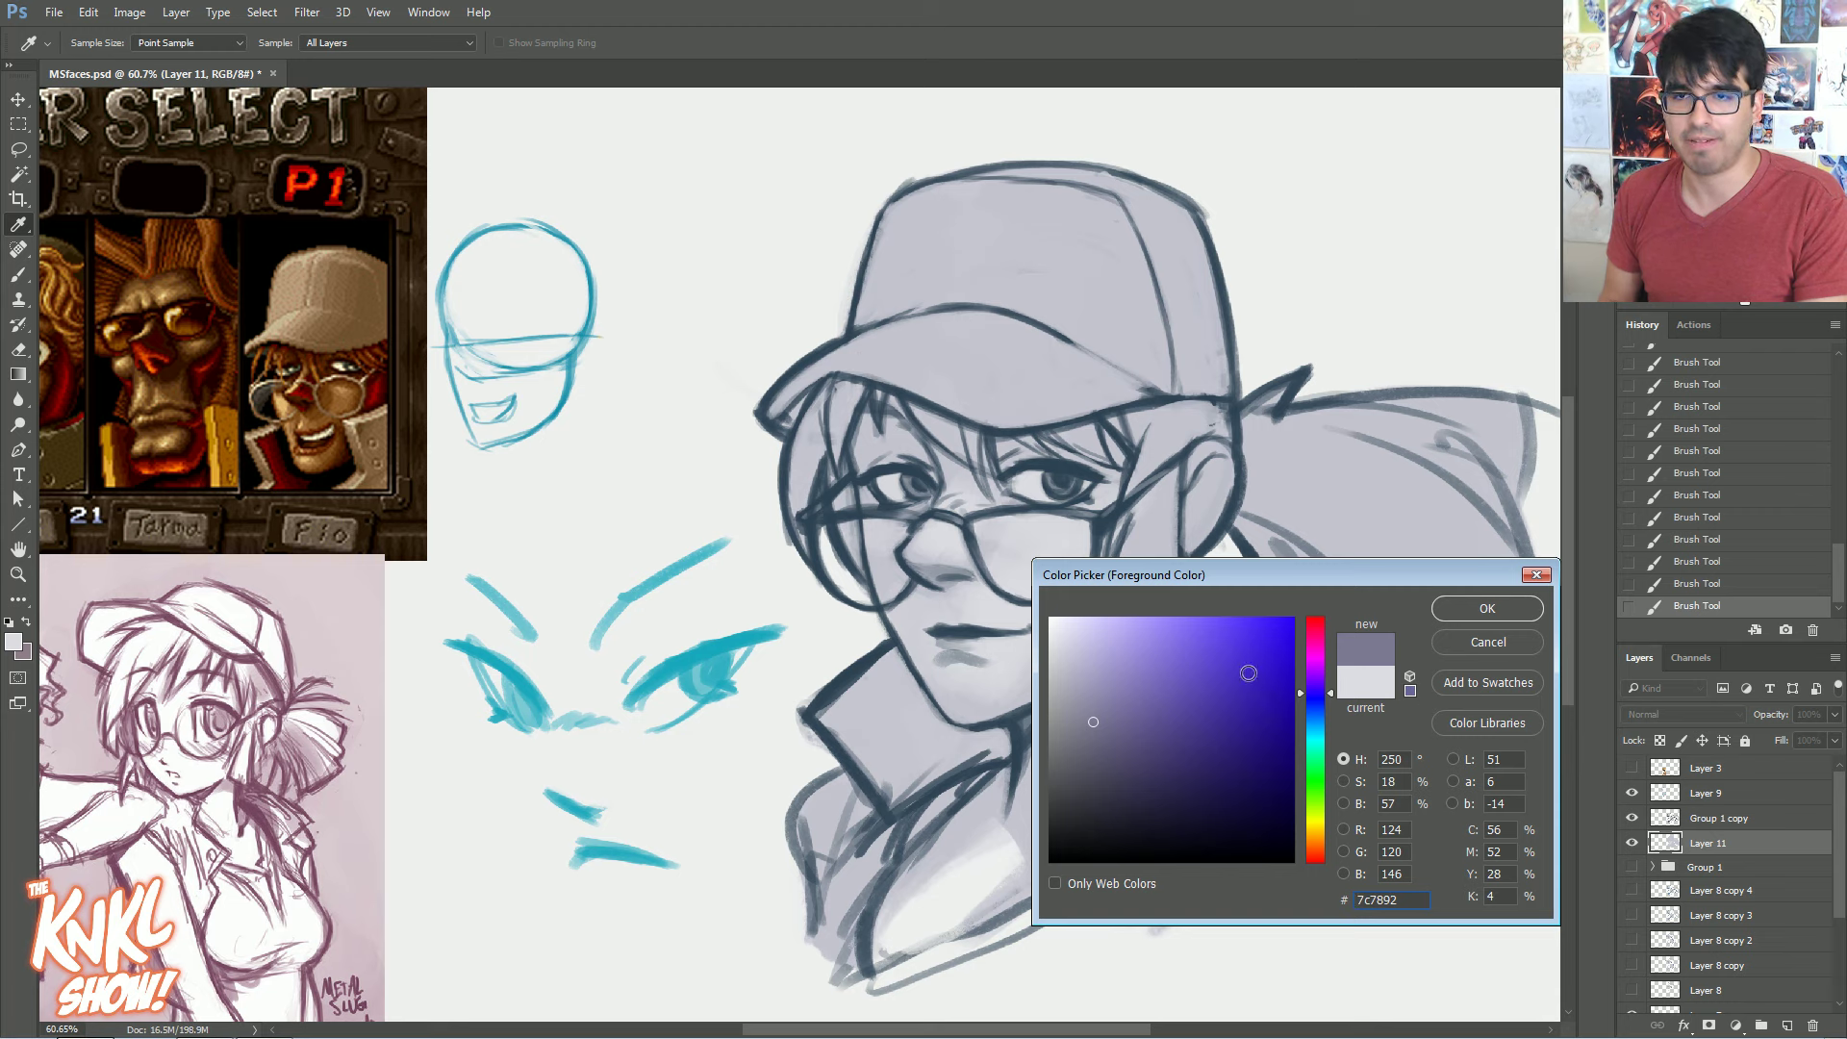
pyautogui.click(1466, 609)
# Paint the purple-grey tone on the hair lock between the near lens and the ear
pyautogui.moveTo(1121, 496)
pyautogui.mouseDown()
pyautogui.moveTo(1123, 610)
pyautogui.moveTo(1143, 512)
pyautogui.moveTo(1146, 610)
pyautogui.moveTo(1164, 563)
pyautogui.moveTo(1167, 469)
pyautogui.moveTo(1159, 543)
pyautogui.mouseUp()
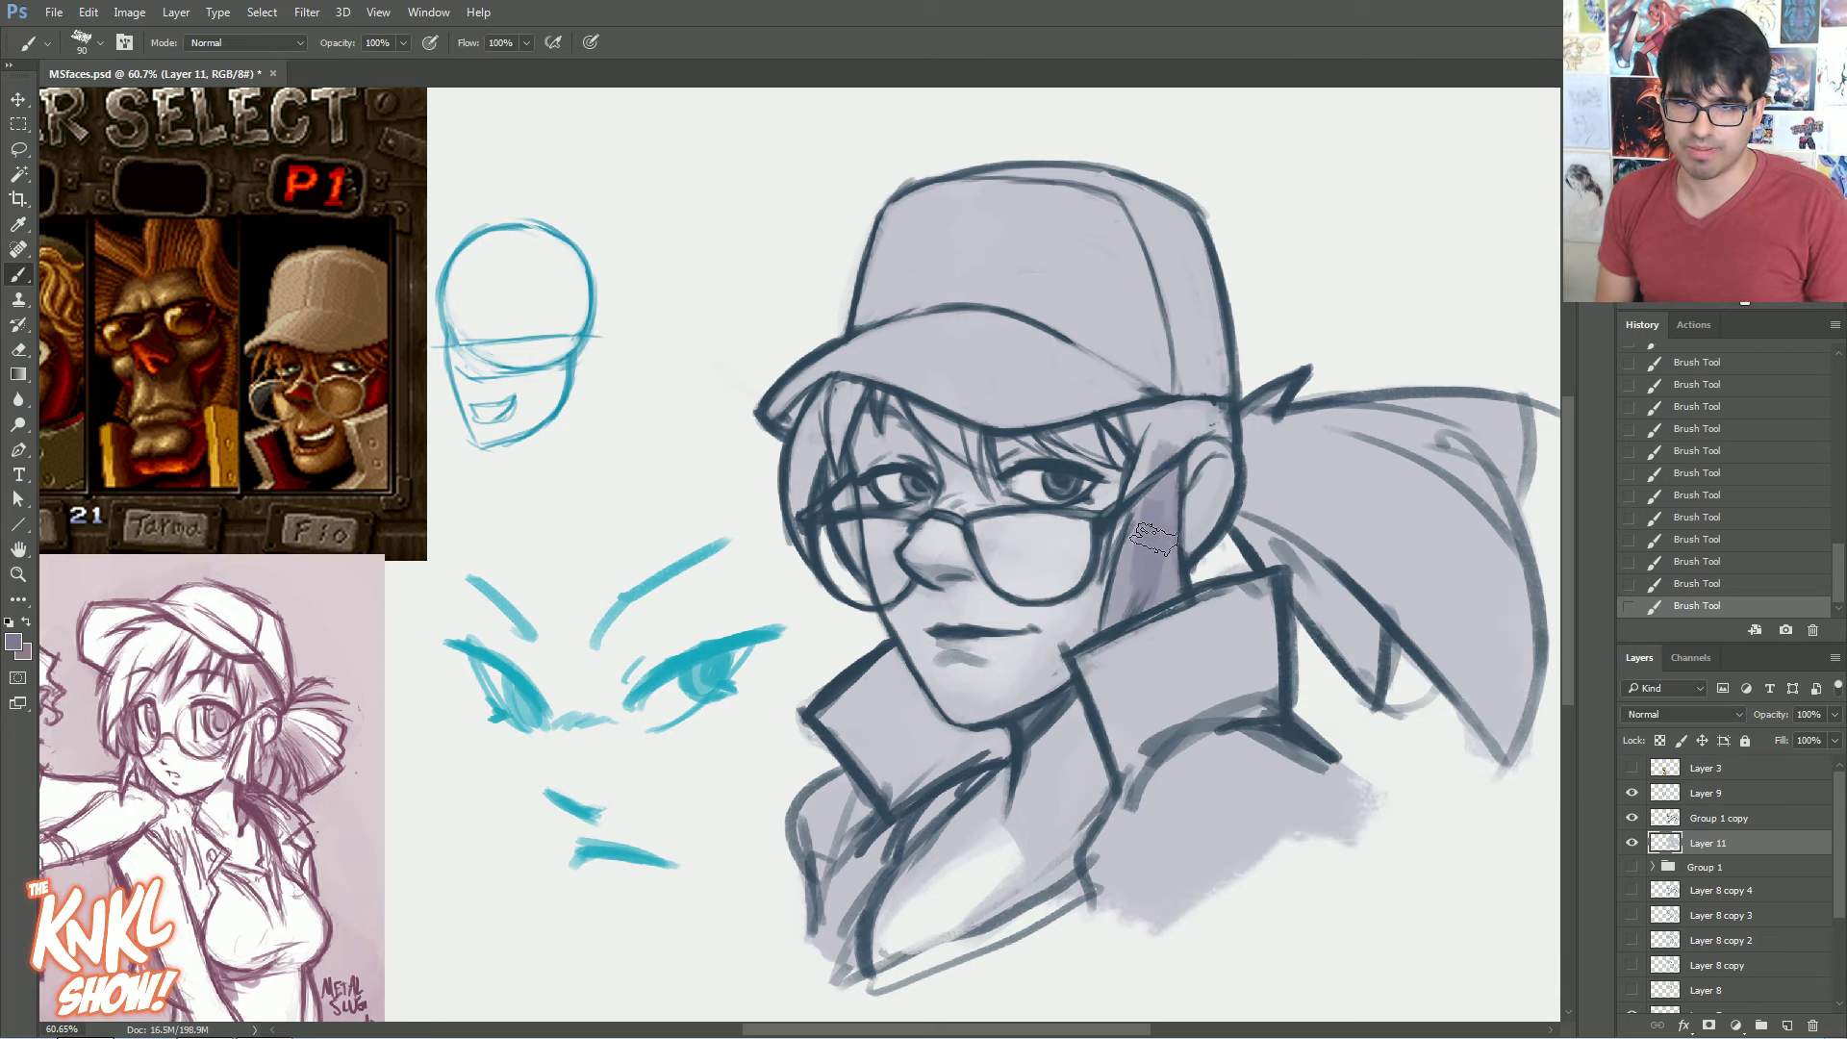
pyautogui.press(']')
pyautogui.press(']')
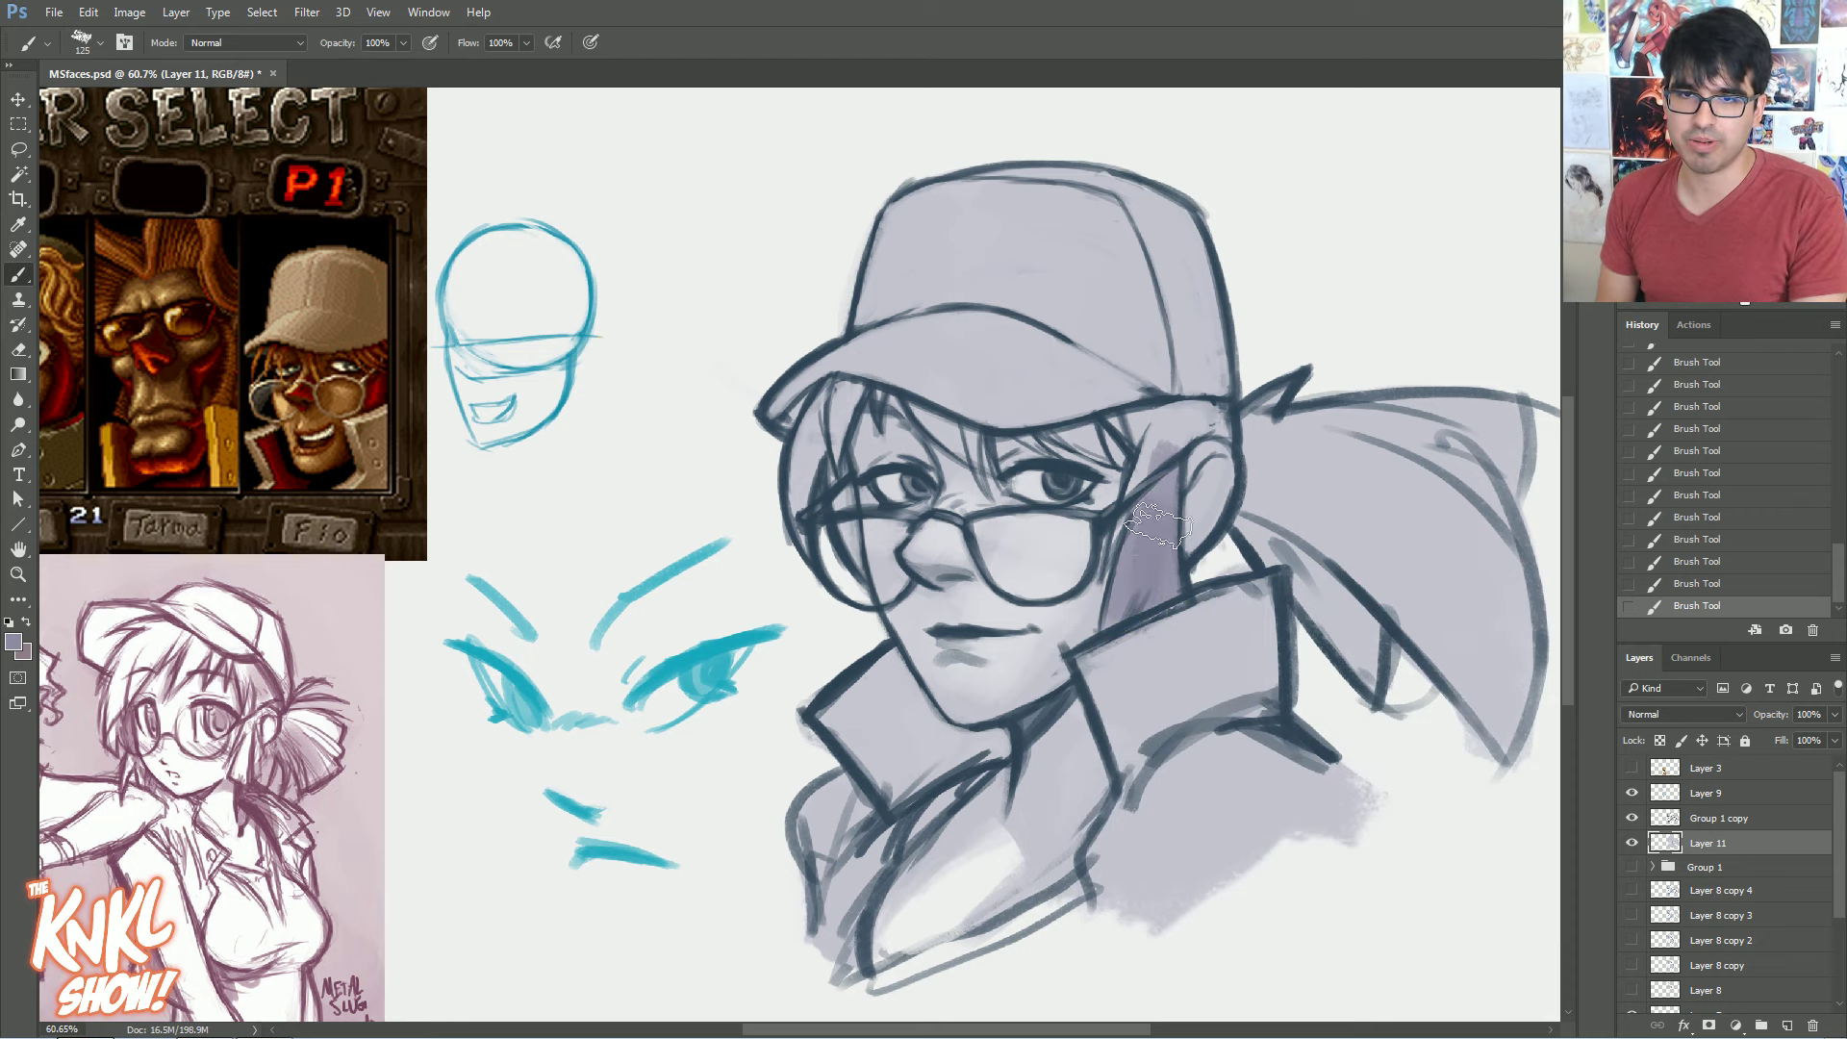
pyautogui.press('[')
pyautogui.moveTo(1167, 476)
pyautogui.mouseDown()
pyautogui.moveTo(1153, 433)
pyautogui.moveTo(1149, 485)
pyautogui.mouseUp()
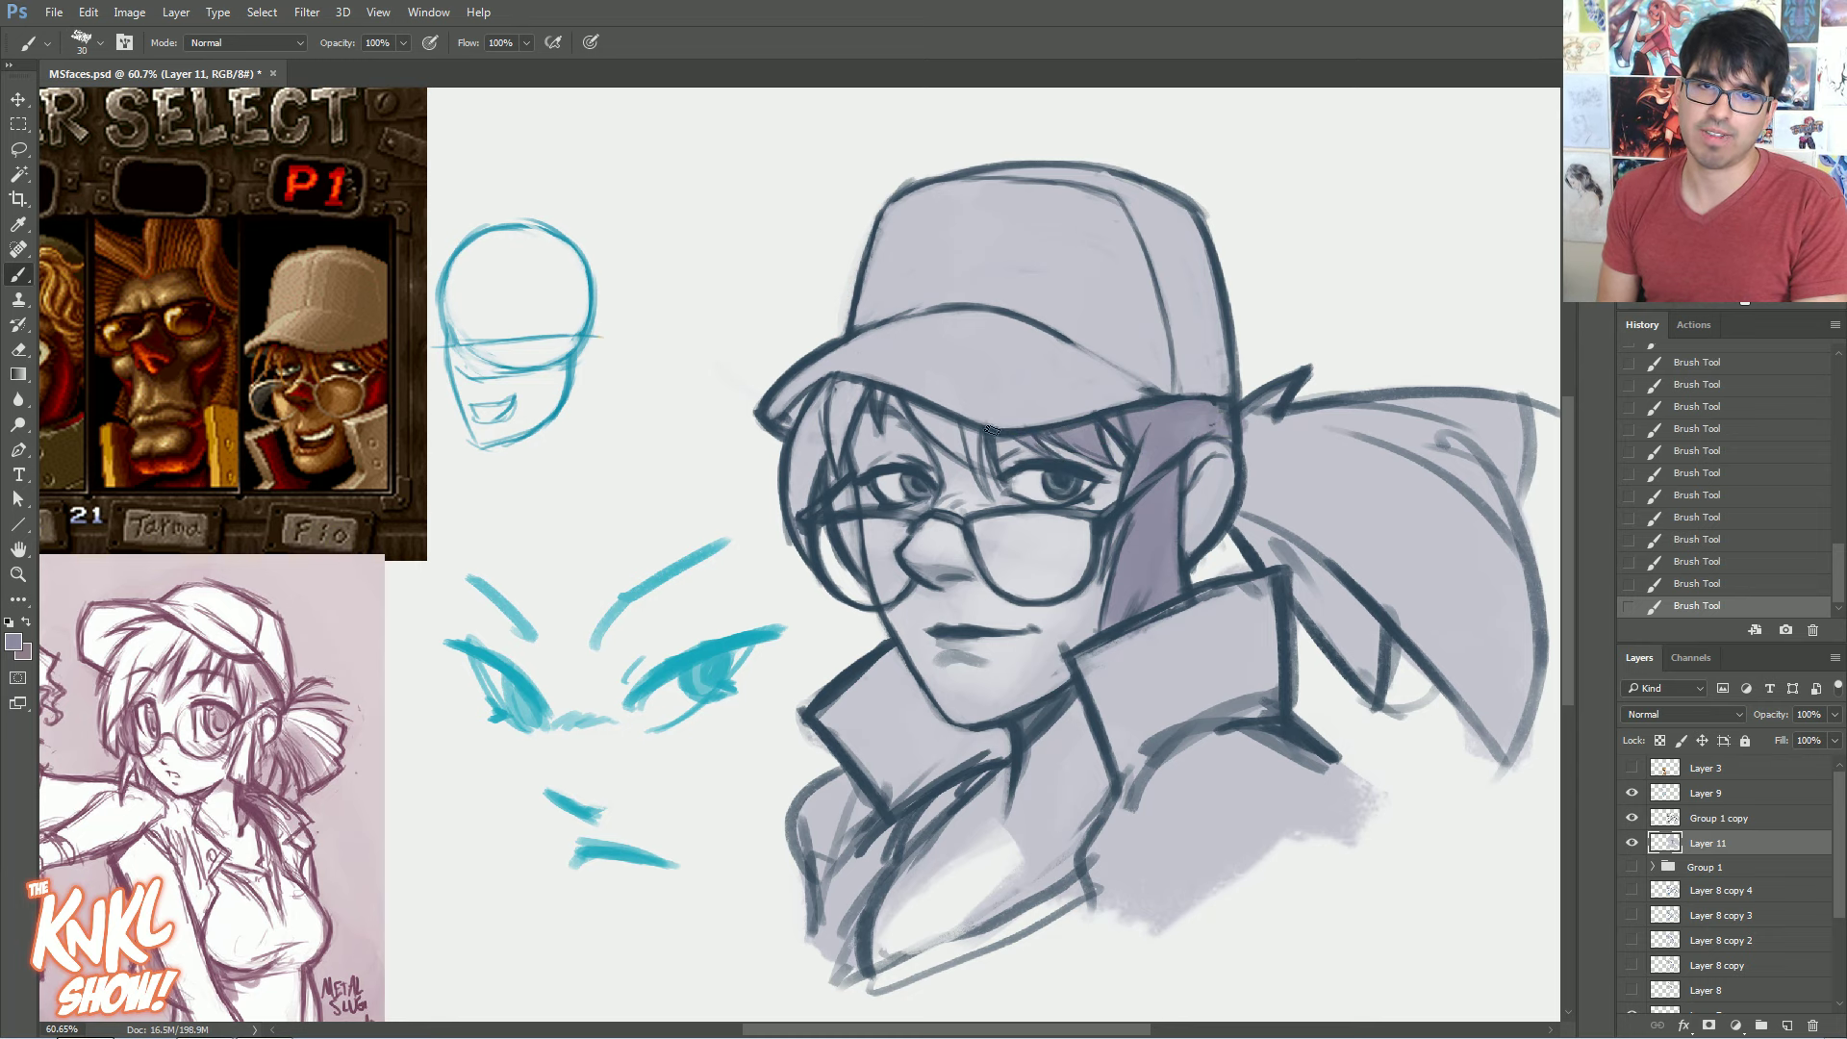
# Fill the fringe and the far-side hair under the cap brim with purple-grey, varying the brush size
pyautogui.press(']')
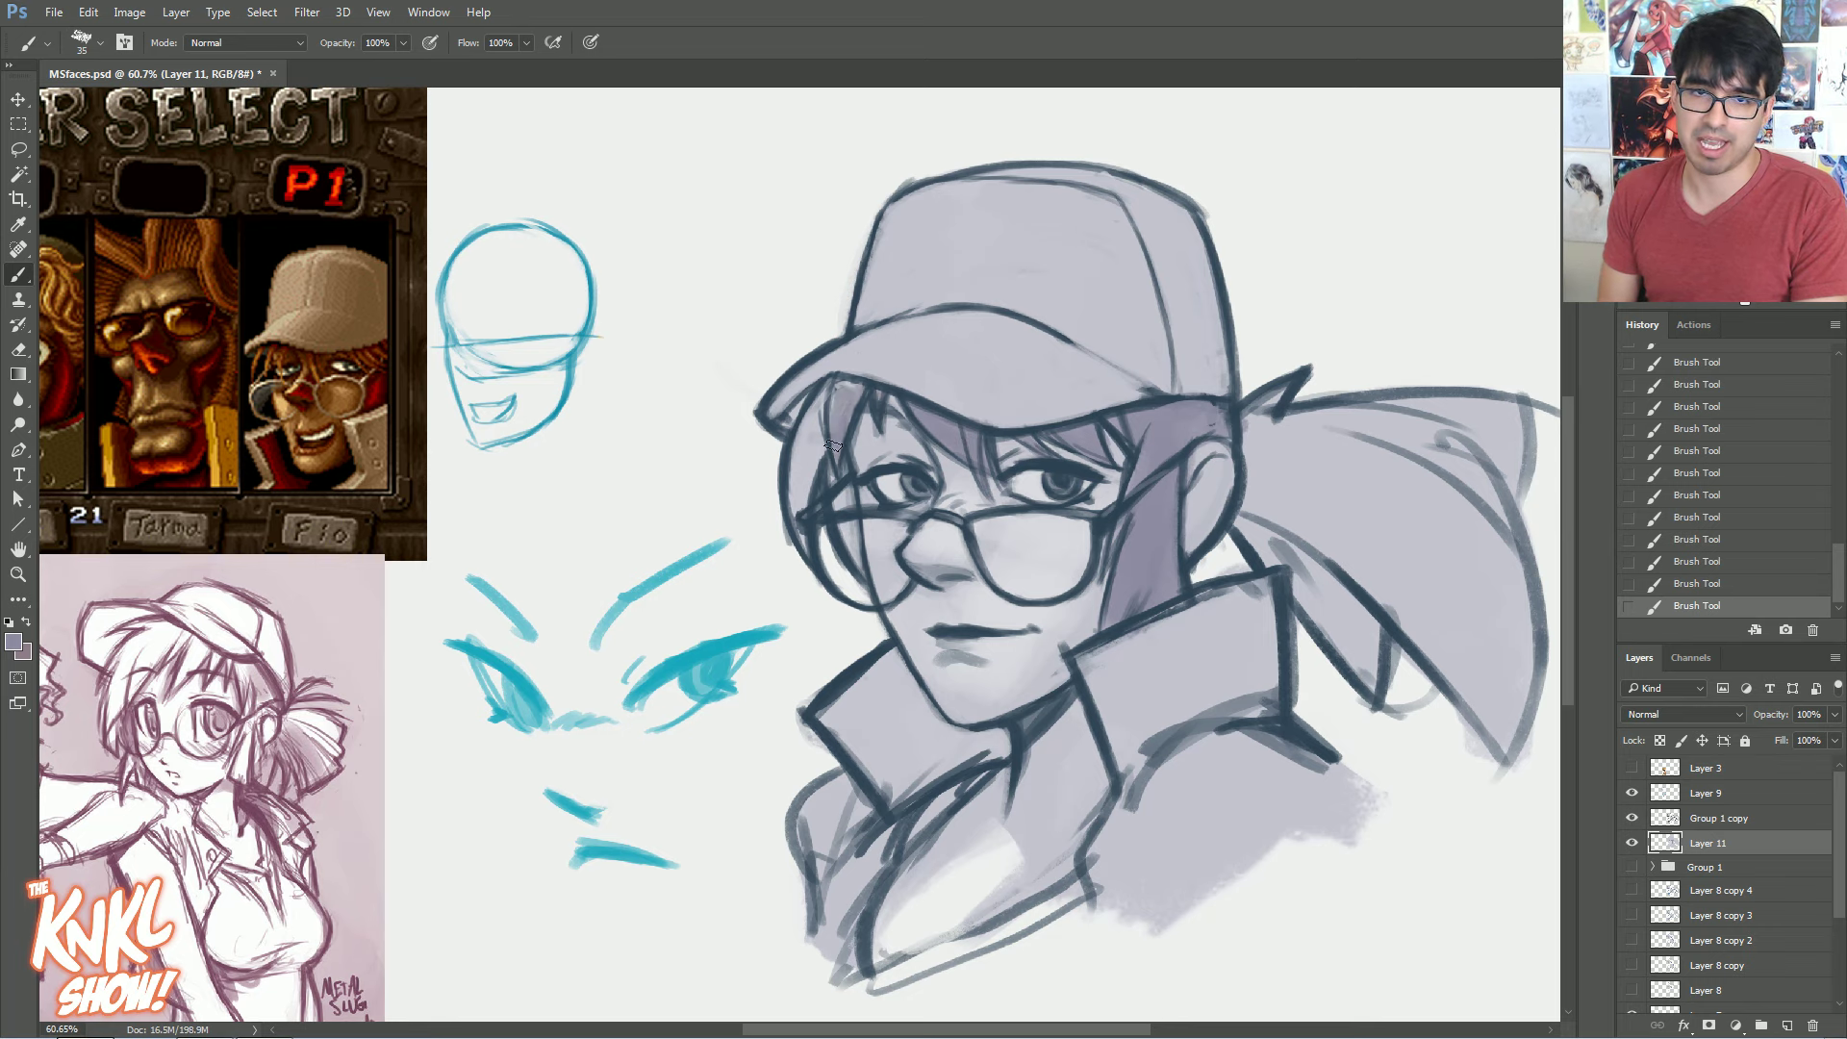
pyautogui.press(']')
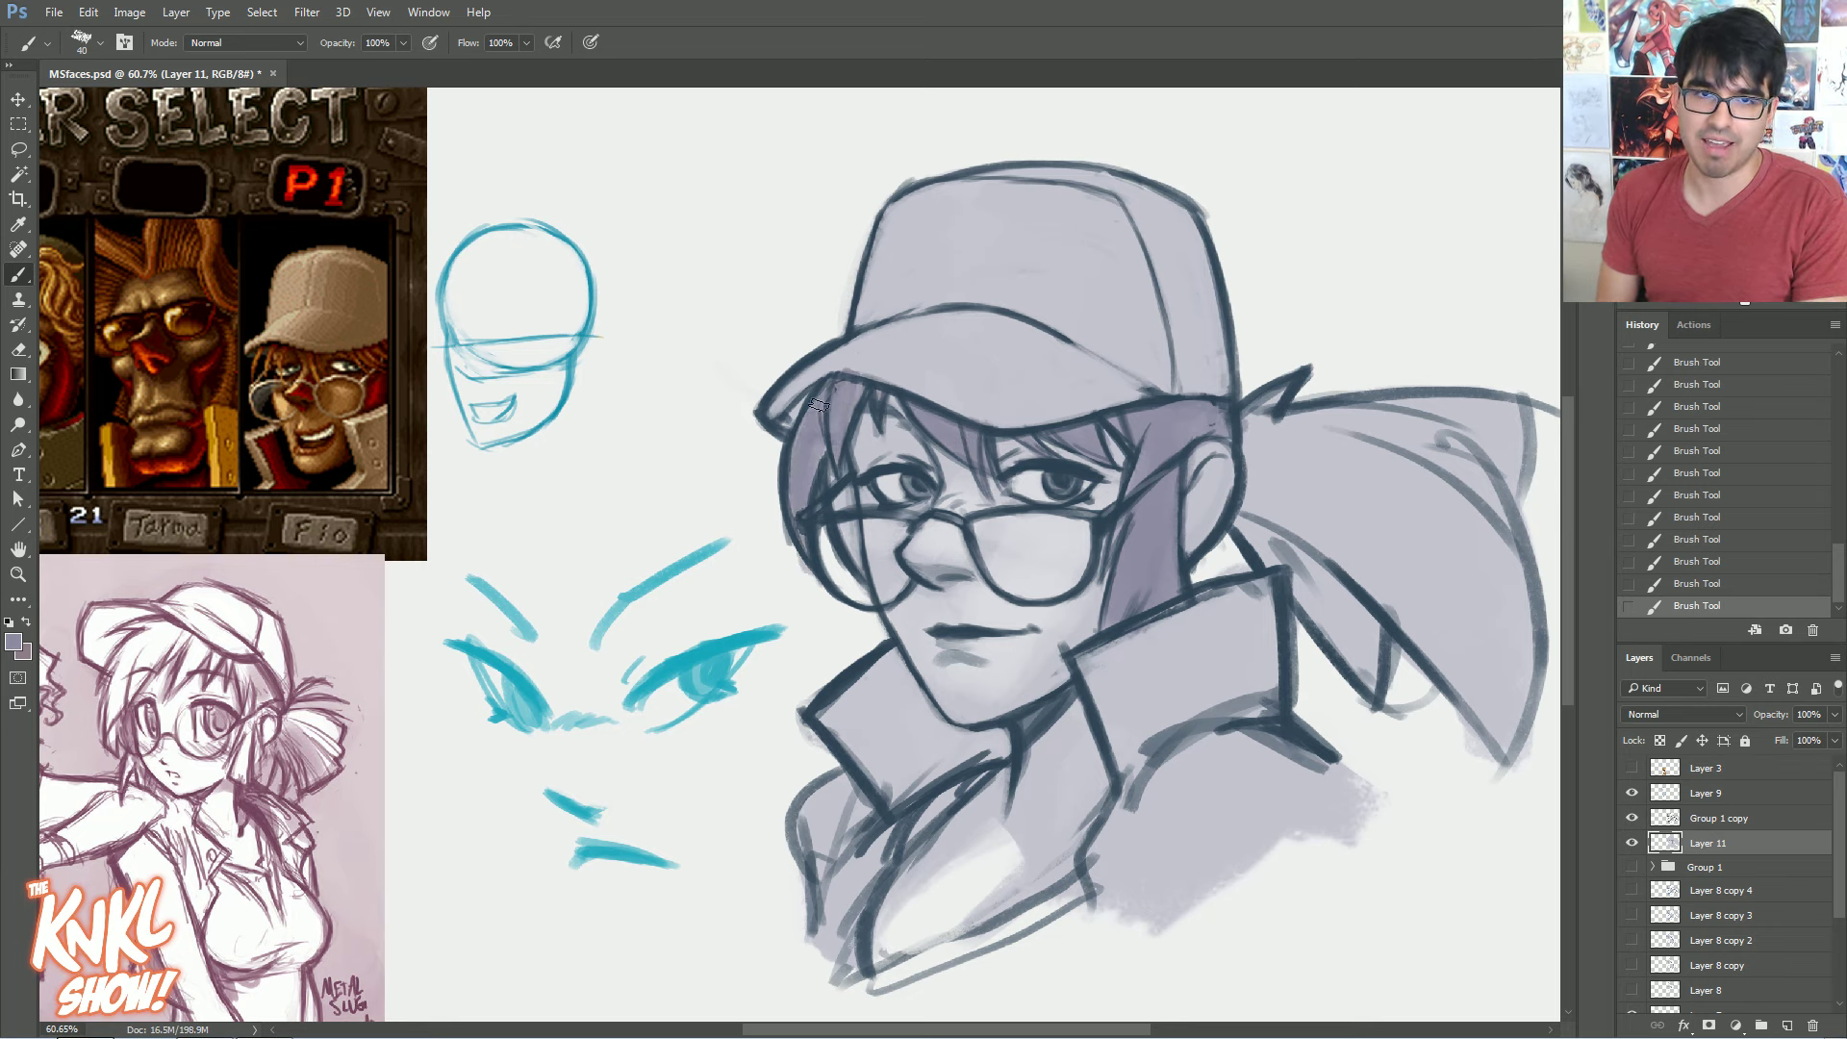
pyautogui.press('[')
pyautogui.press('[')
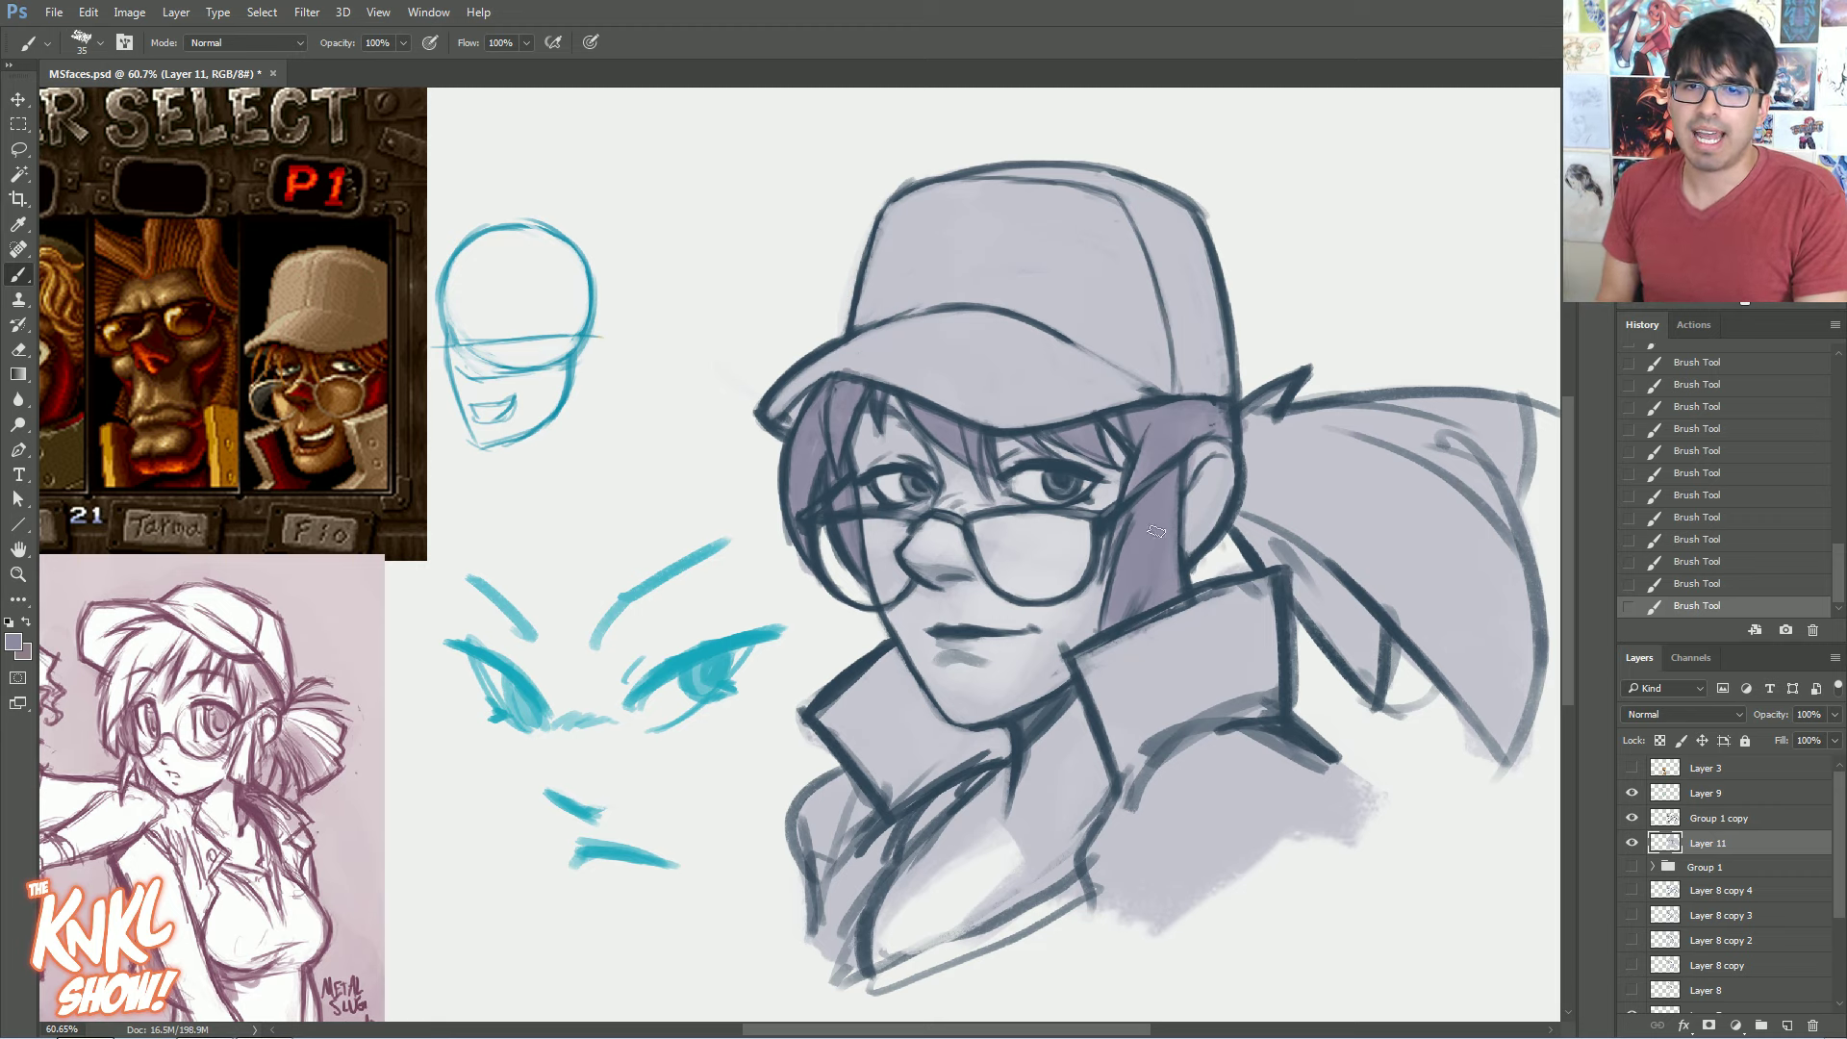
# Fill the ponytail with the purple-grey hair tone, using larger brushes for the broad sections and leaving a light highlight patch
pyautogui.moveTo(1450, 314); pyautogui.dragTo(1407, 249)
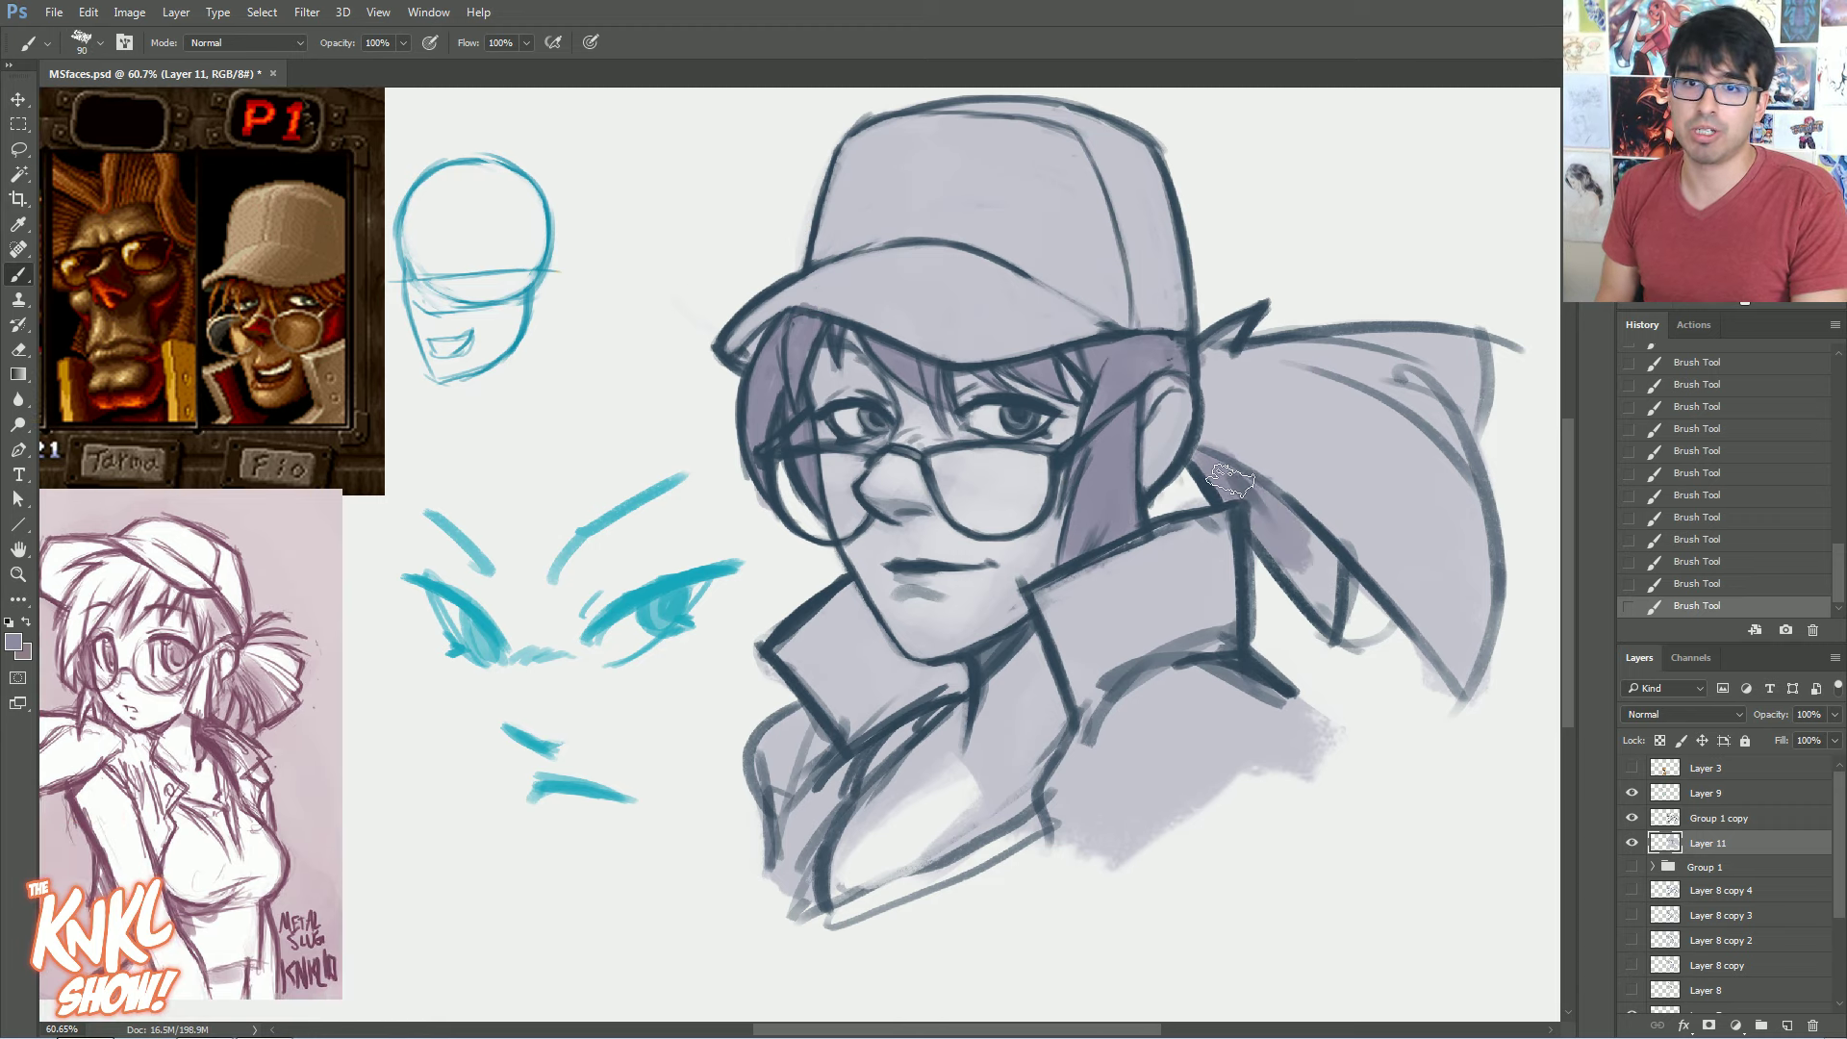
pyautogui.press(']')
pyautogui.press(']')
pyautogui.press(']')
pyautogui.press(']')
pyautogui.moveTo(1328, 486)
pyautogui.mouseDown()
pyautogui.moveTo(1447, 572)
pyautogui.moveTo(1421, 470)
pyautogui.moveTo(1441, 408)
pyautogui.moveTo(1391, 348)
pyautogui.moveTo(1370, 363)
pyautogui.moveTo(1405, 451)
pyautogui.moveTo(1357, 404)
pyautogui.mouseUp()
pyautogui.press('[')
pyautogui.press('[')
pyautogui.moveTo(1239, 444); pyautogui.dragTo(1242, 356)
pyautogui.press('[')
pyautogui.press('[')
pyautogui.press(']')
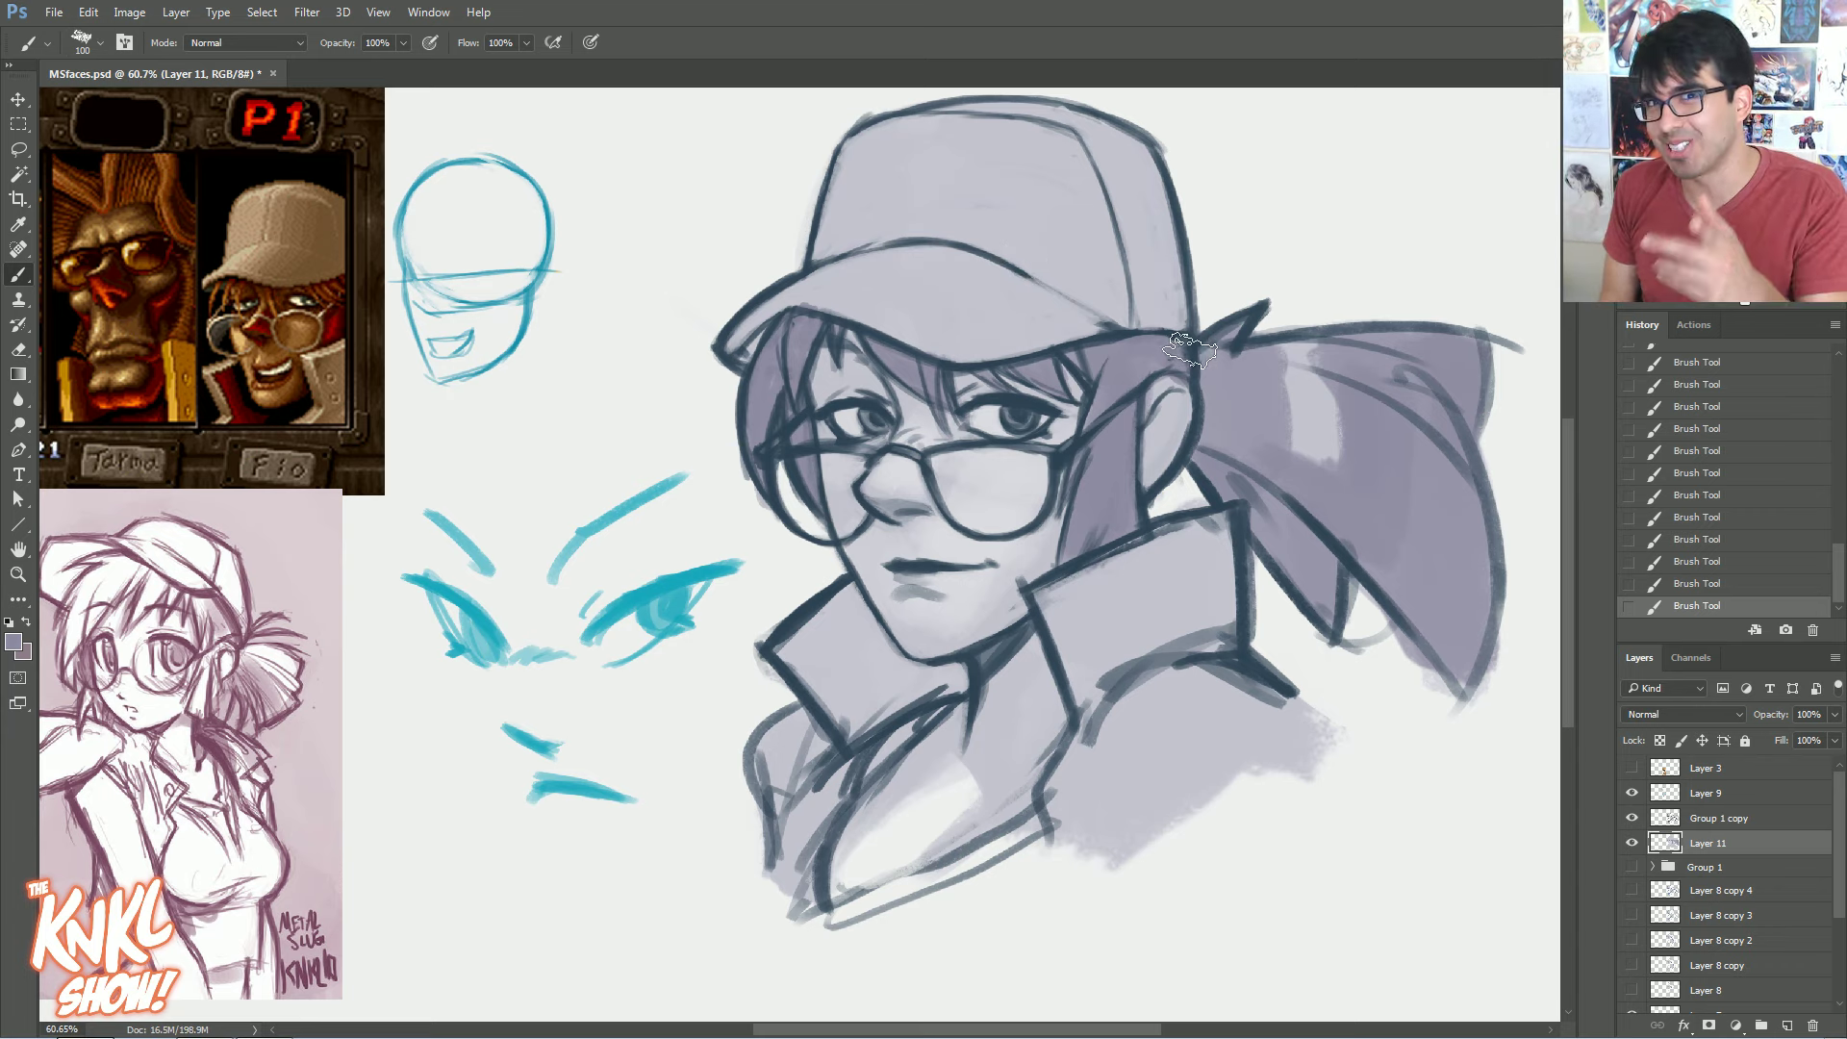
# Touch up the purple-grey tone in the fringe below the brim with a smaller brush
pyautogui.press('[')
pyautogui.press('[')
pyautogui.press('[')
pyautogui.press('[')
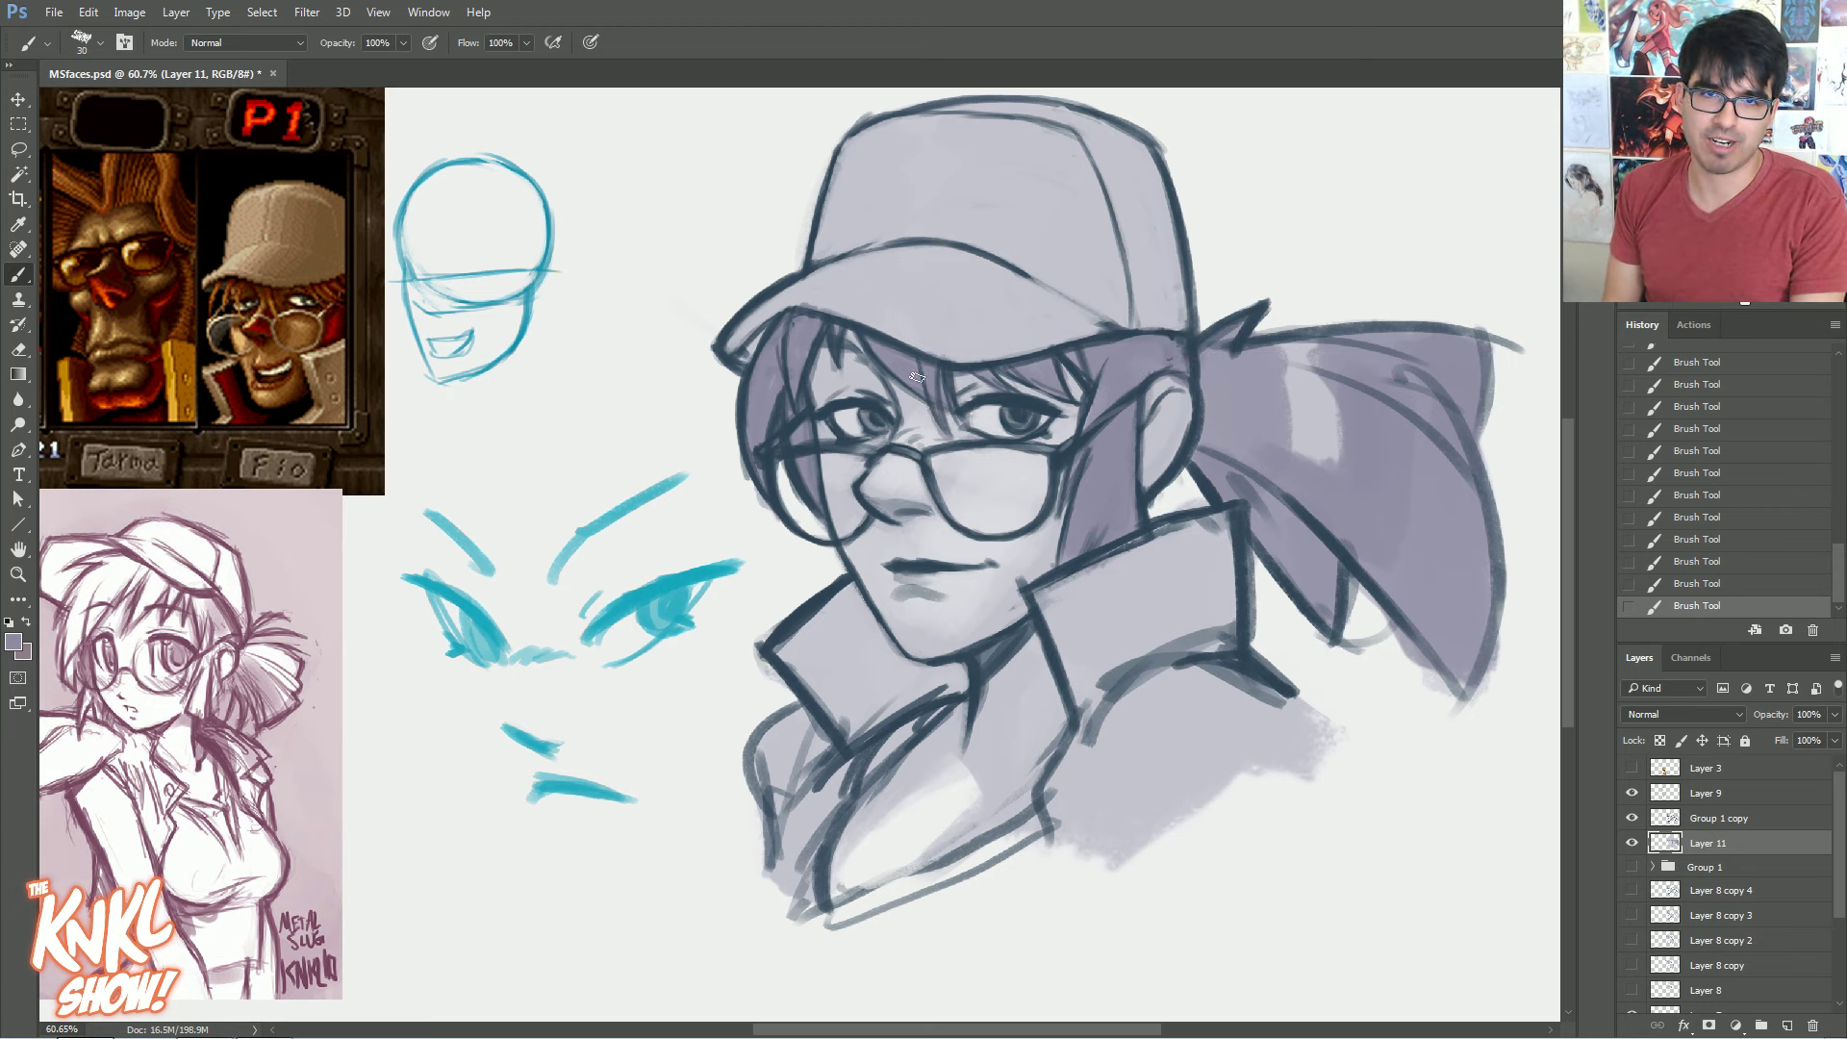
pyautogui.press(']')
pyautogui.press(']')
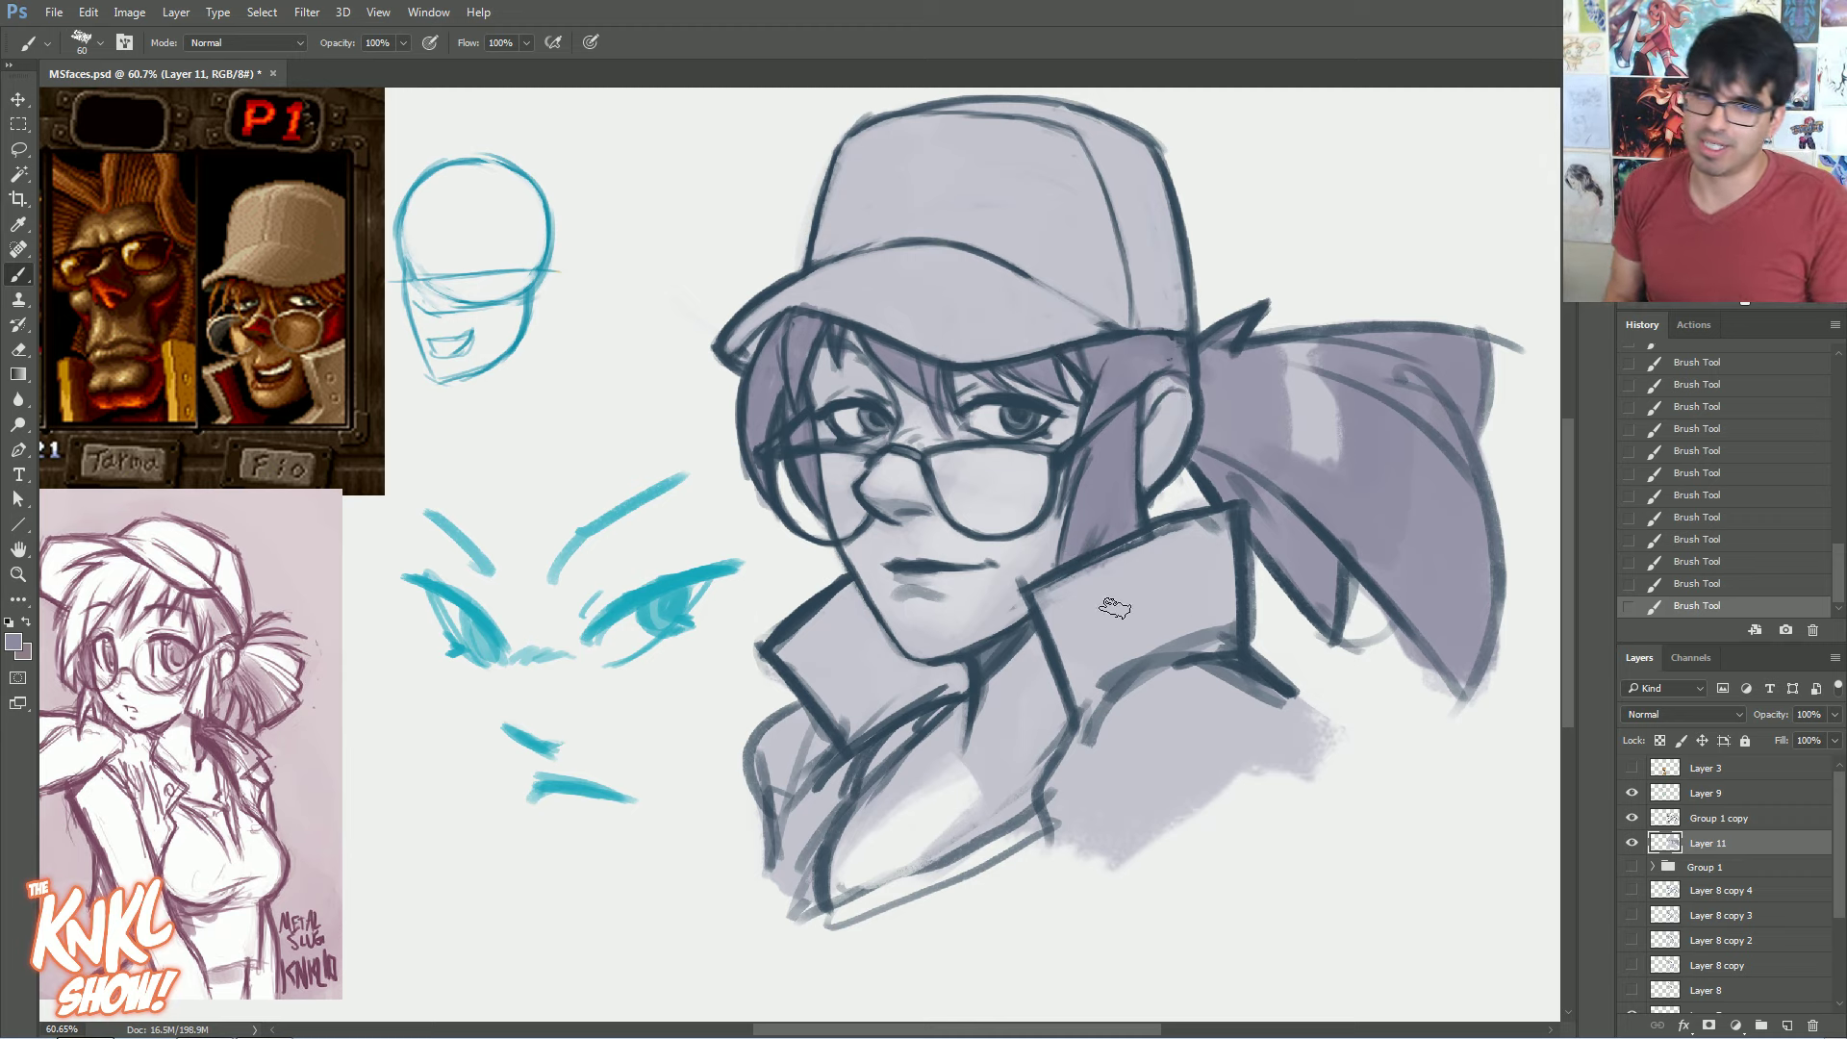
# On the Group 1 copy layer, outline a pointed hair lock hanging beside the far cheek in the sampled dark line colour
pyautogui.keyDown('alt'); pyautogui.click(1147, 507); pyautogui.keyUp('alt')
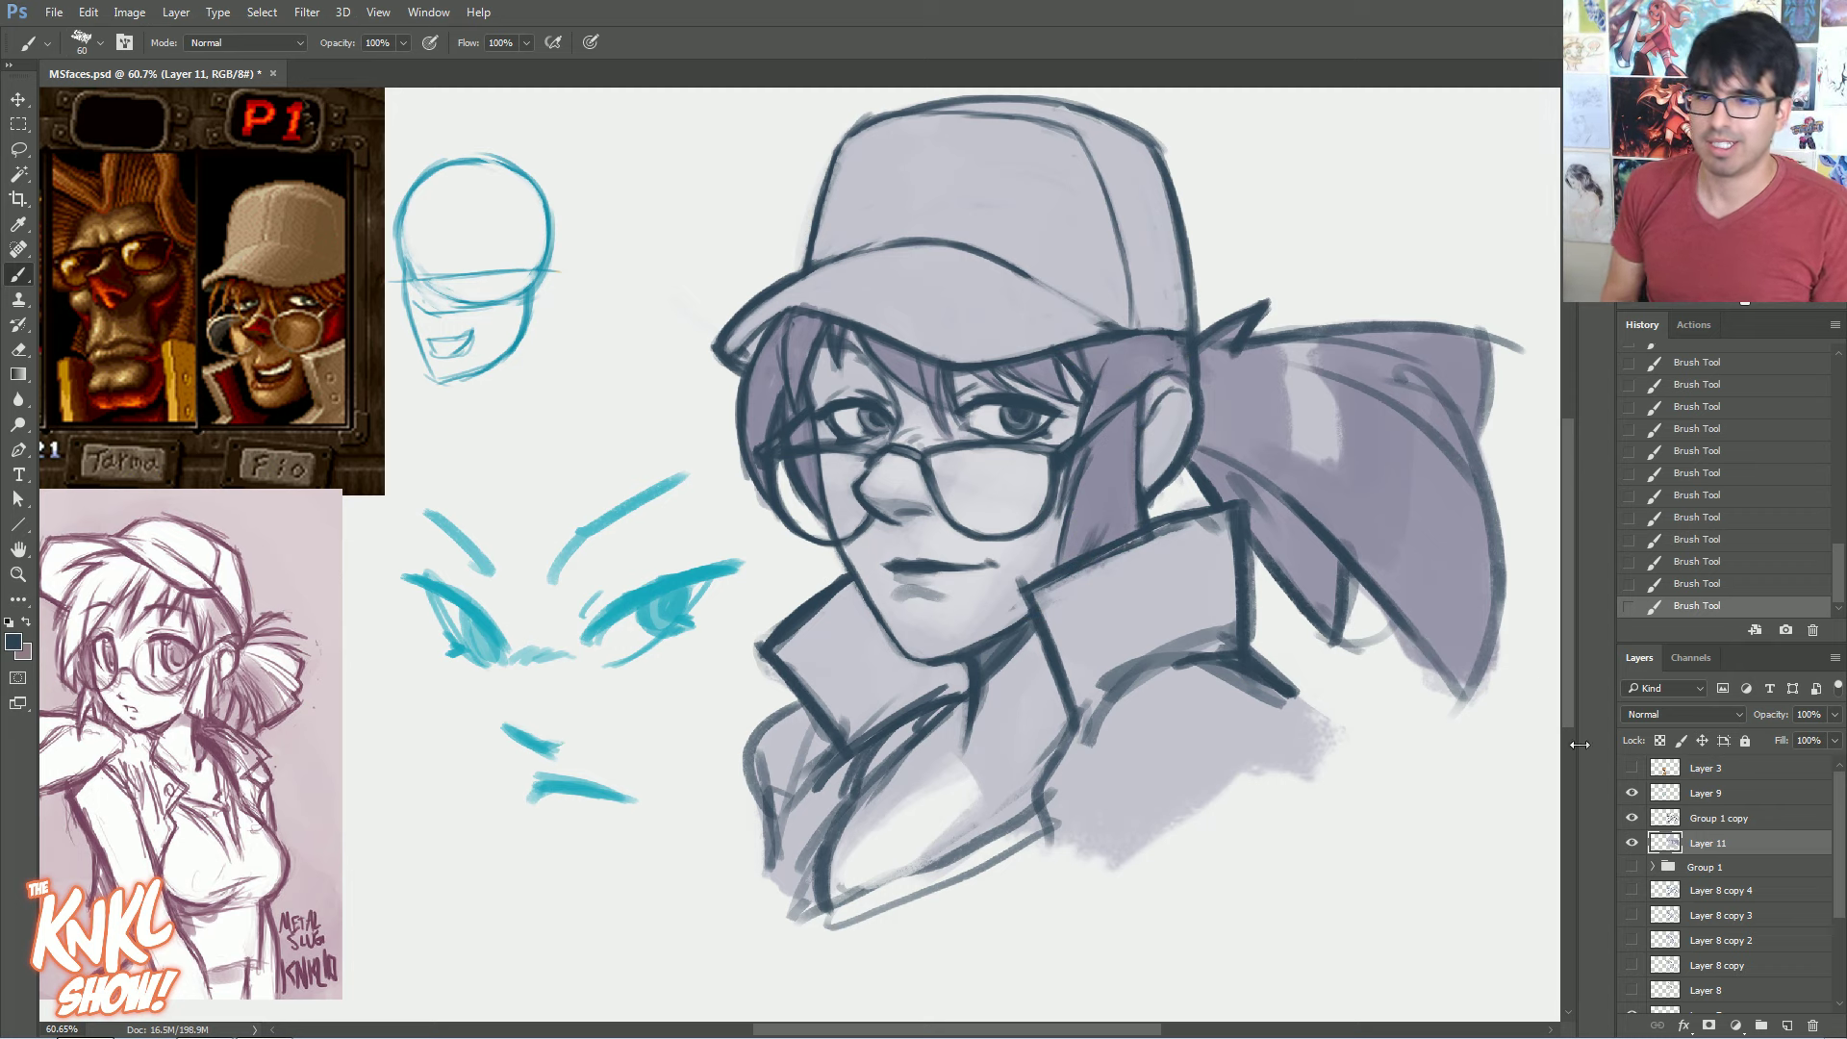
pyautogui.click(1701, 818)
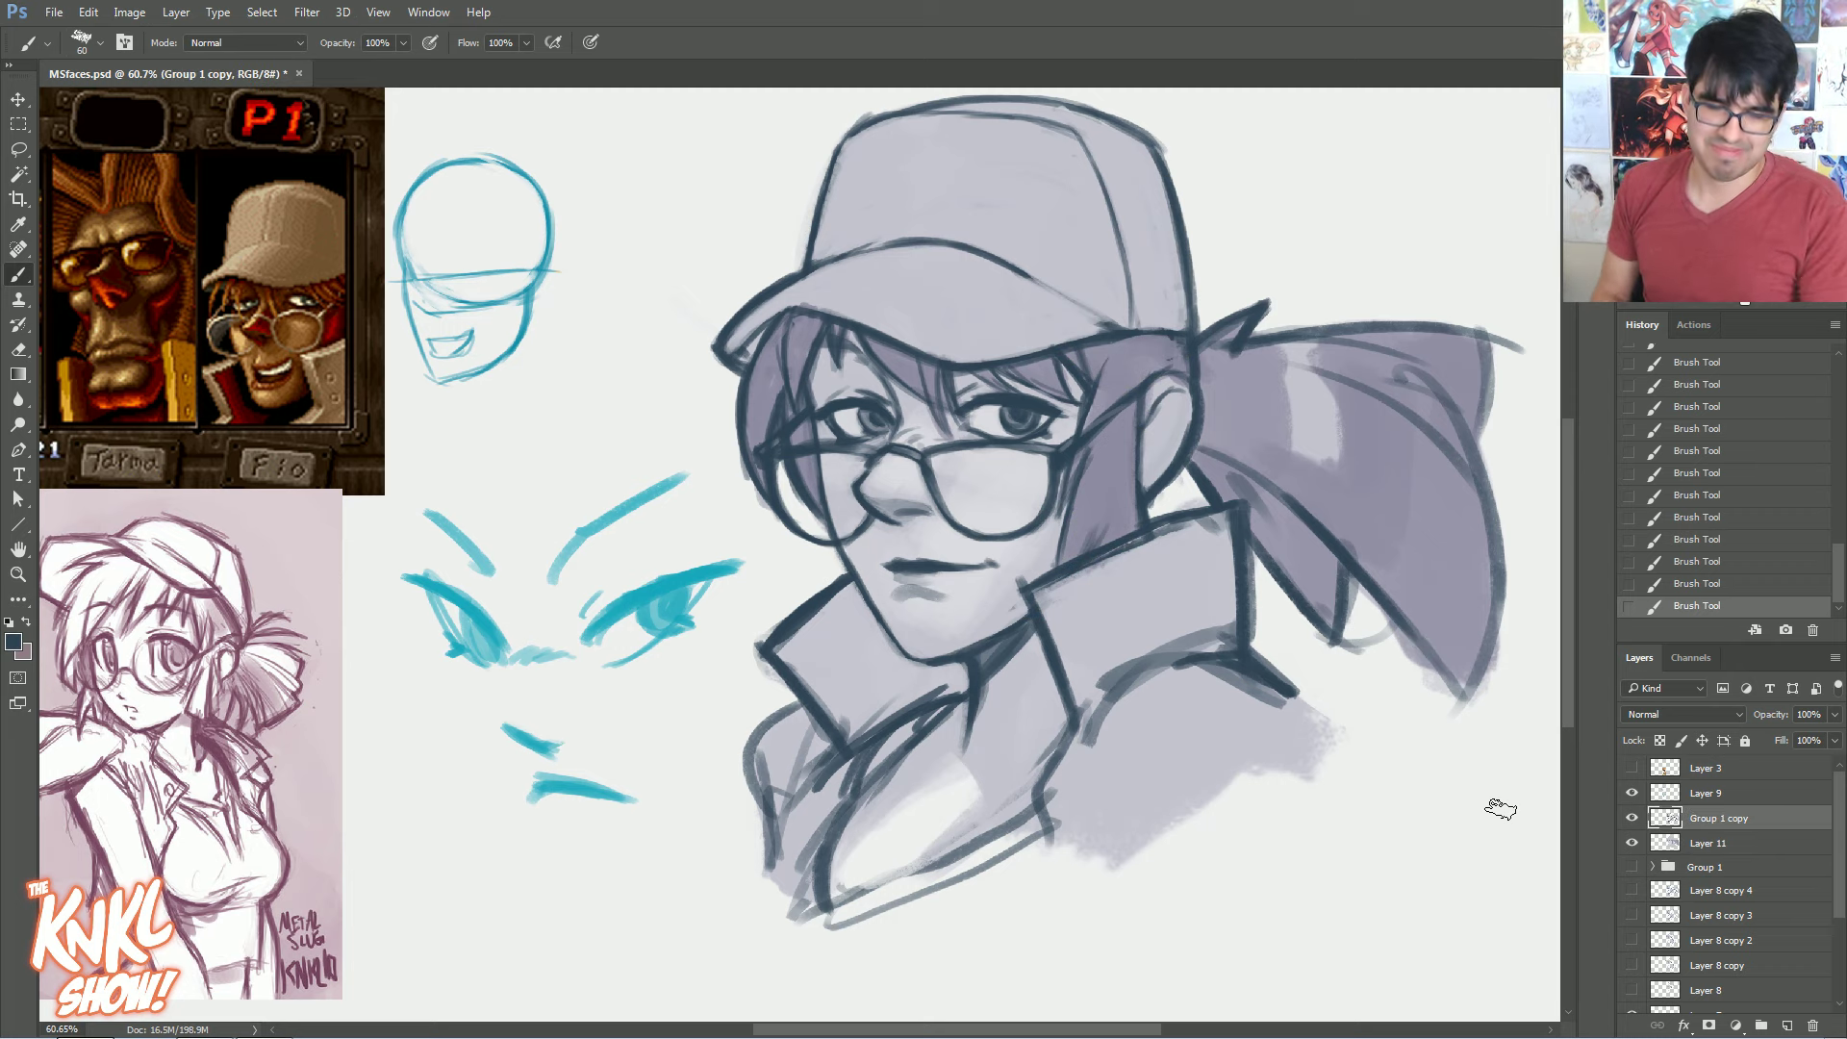
pyautogui.press('[')
pyautogui.press('[')
pyautogui.moveTo(791, 541)
pyautogui.mouseDown()
pyautogui.moveTo(793, 630)
pyautogui.moveTo(780, 581)
pyautogui.moveTo(842, 613)
pyautogui.mouseUp()
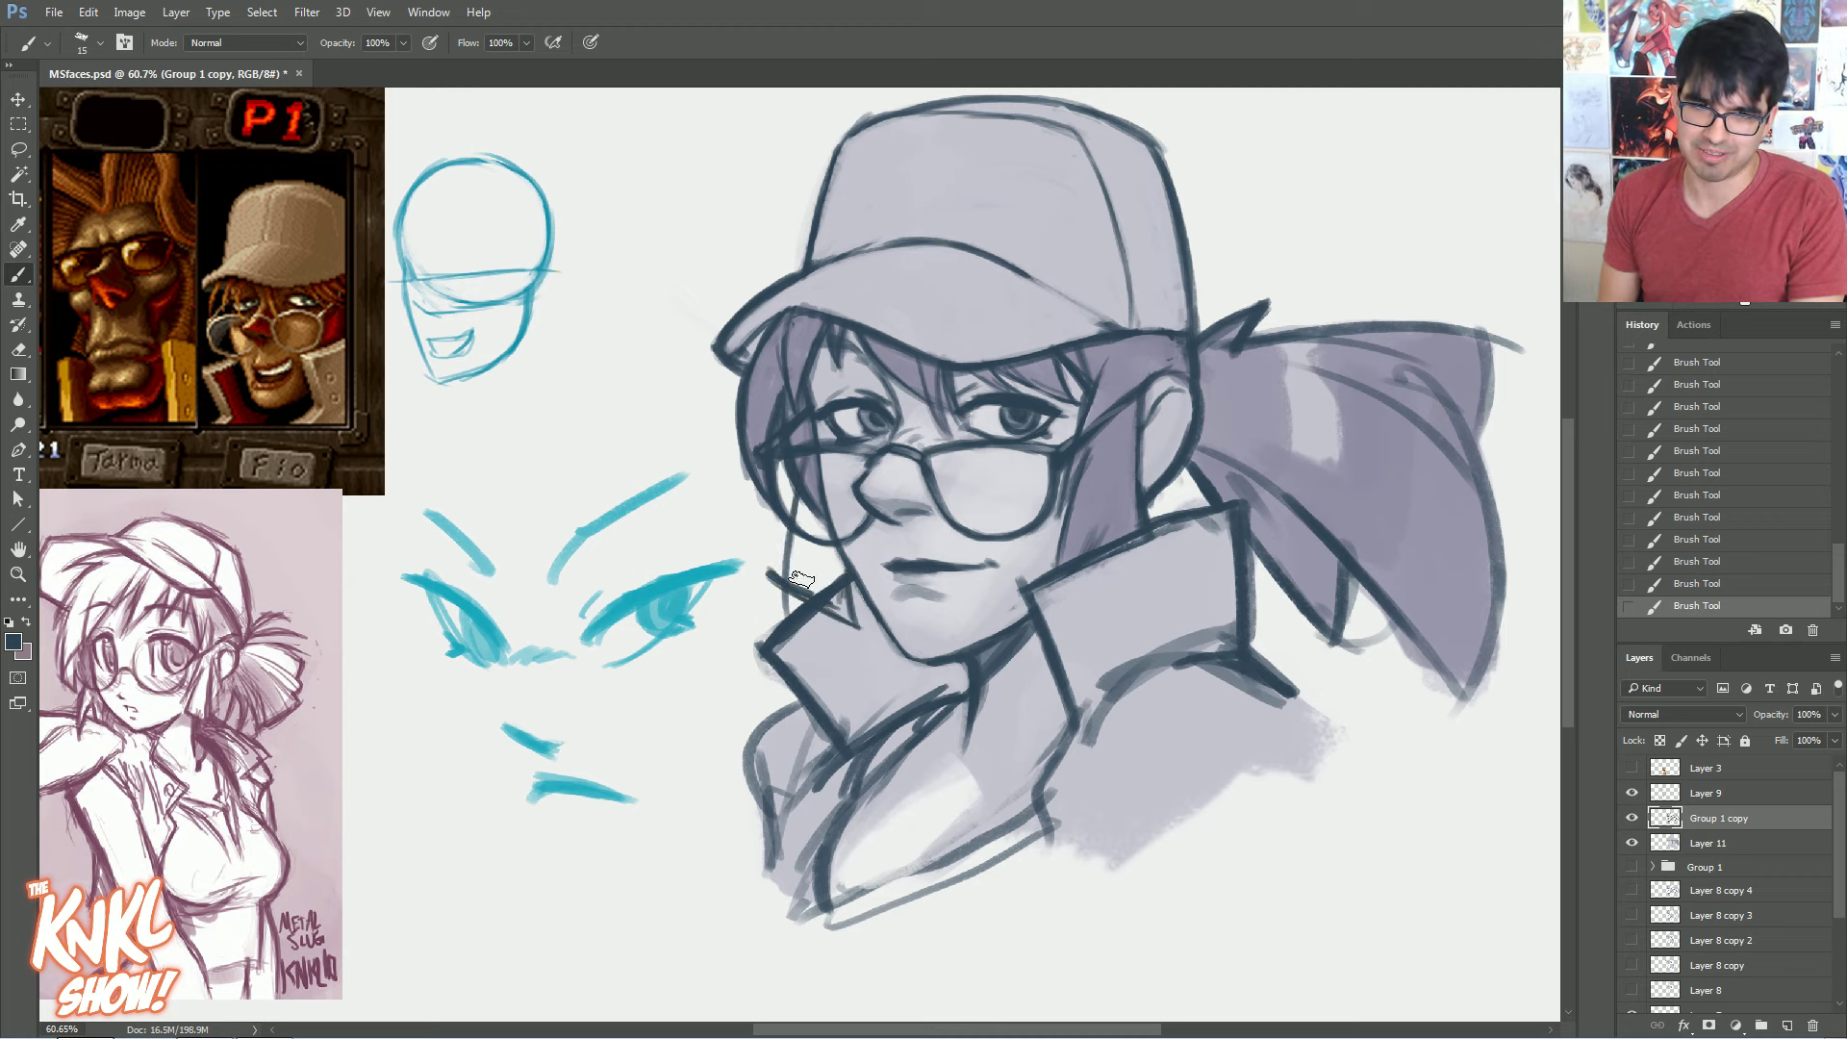
pyautogui.moveTo(823, 592)
pyautogui.mouseDown()
pyautogui.moveTo(839, 579)
pyautogui.moveTo(840, 599)
pyautogui.mouseUp()
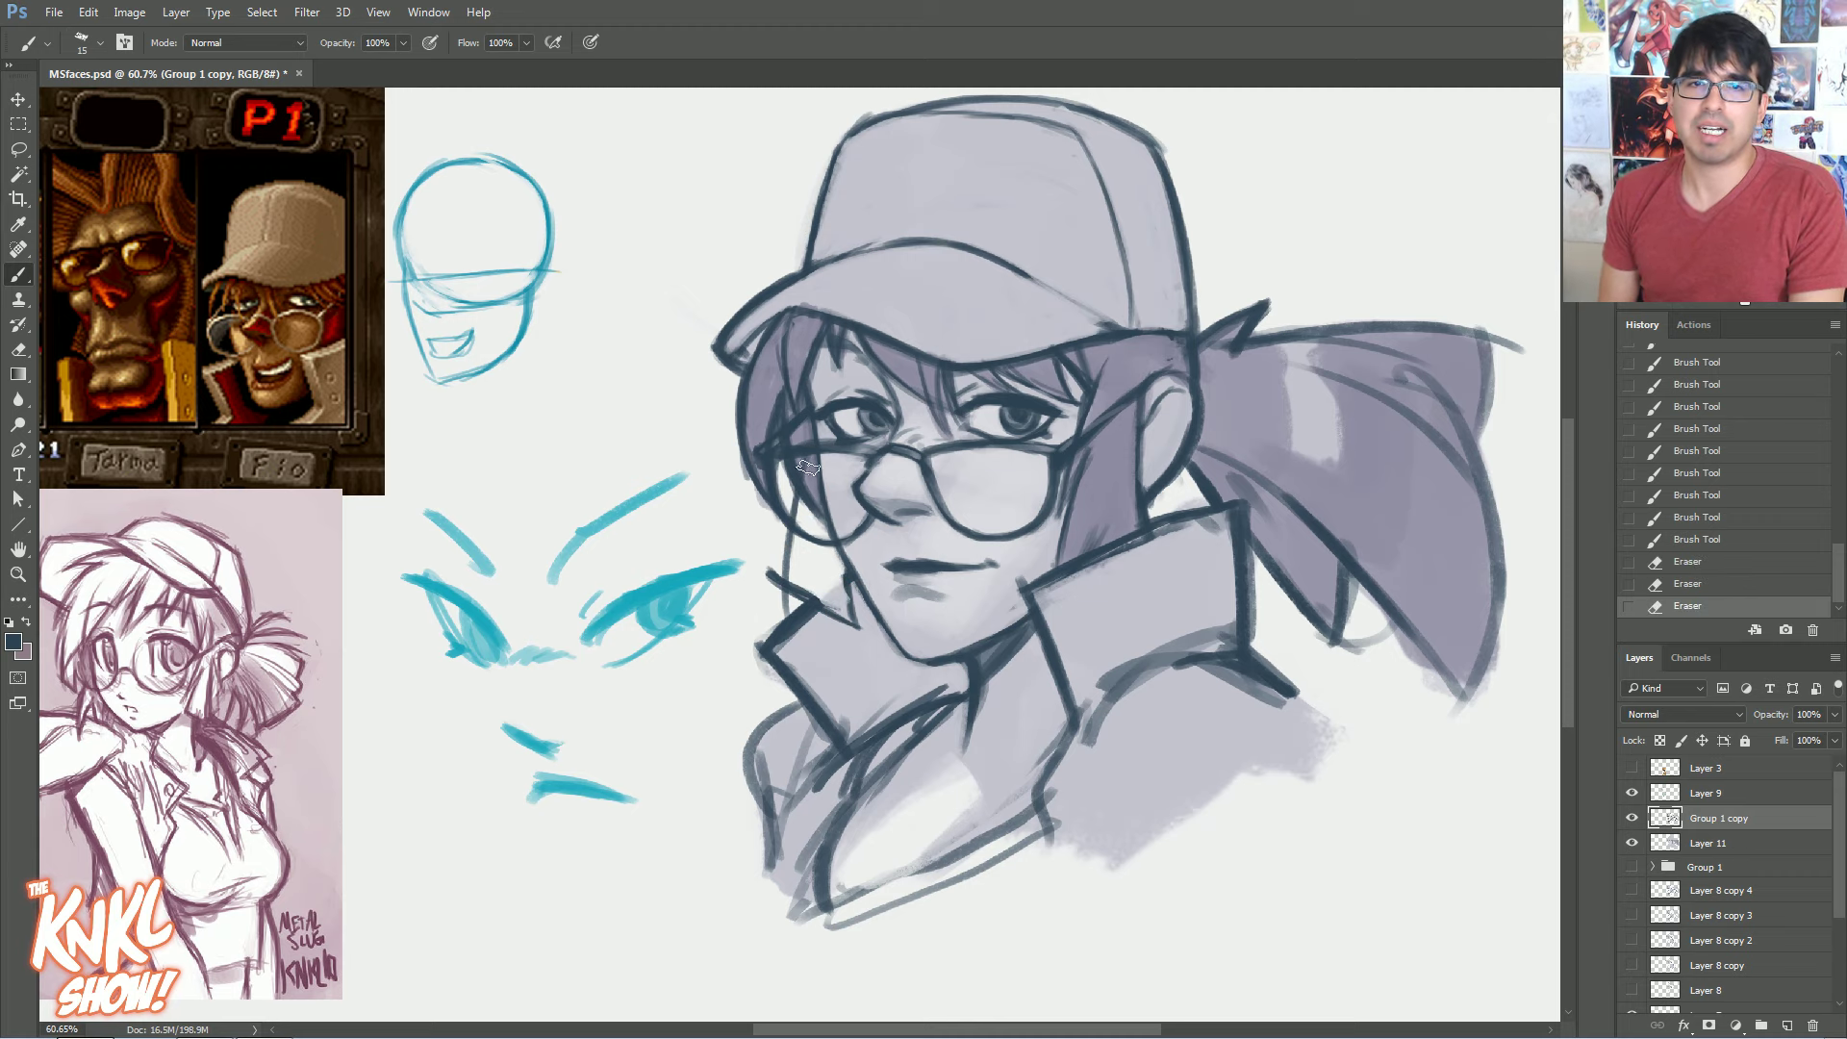
# Erase overlapping line work around the far lens and the new hair lock, stepping back through the history to redo the erasing
pyautogui.moveTo(814, 485); pyautogui.dragTo(809, 512)
pyautogui.moveTo(811, 489); pyautogui.dragTo(813, 502)
pyautogui.moveTo(812, 501); pyautogui.dragTo(813, 492)
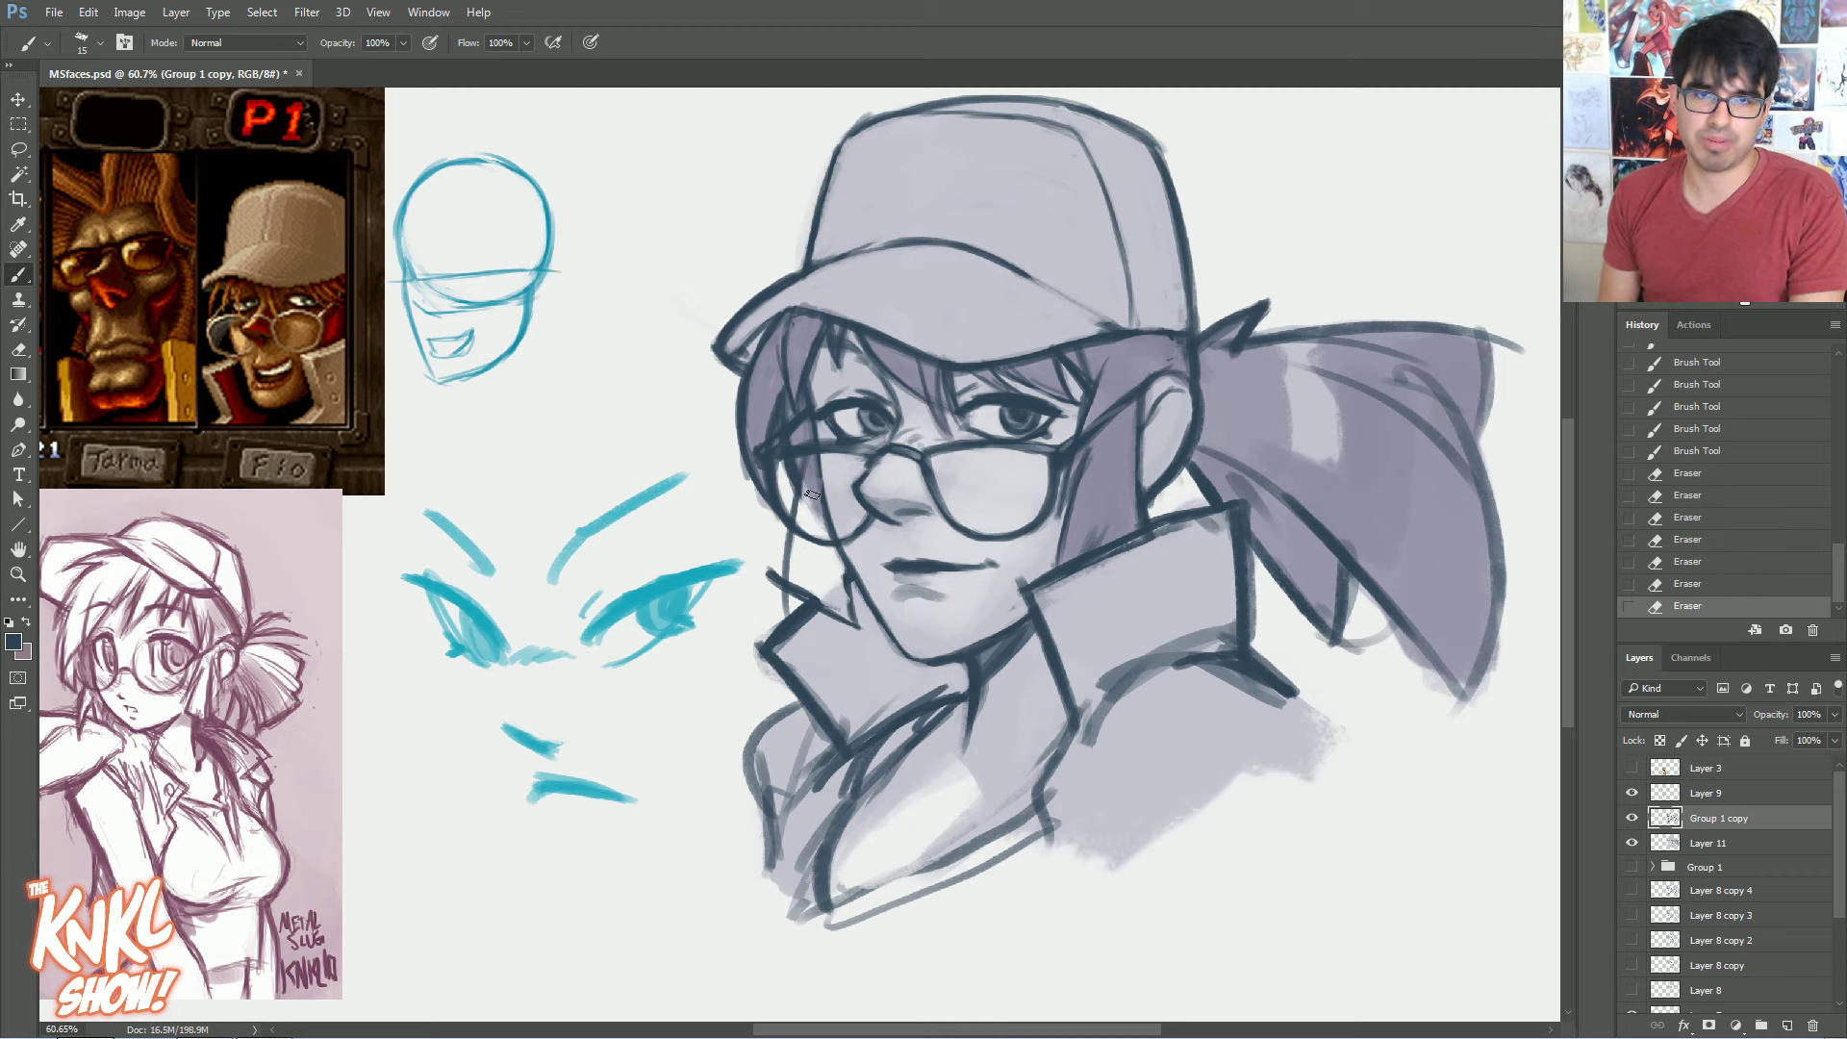
pyautogui.click(1646, 563)
pyautogui.hotkey('ctrl', 'alt', 'z')
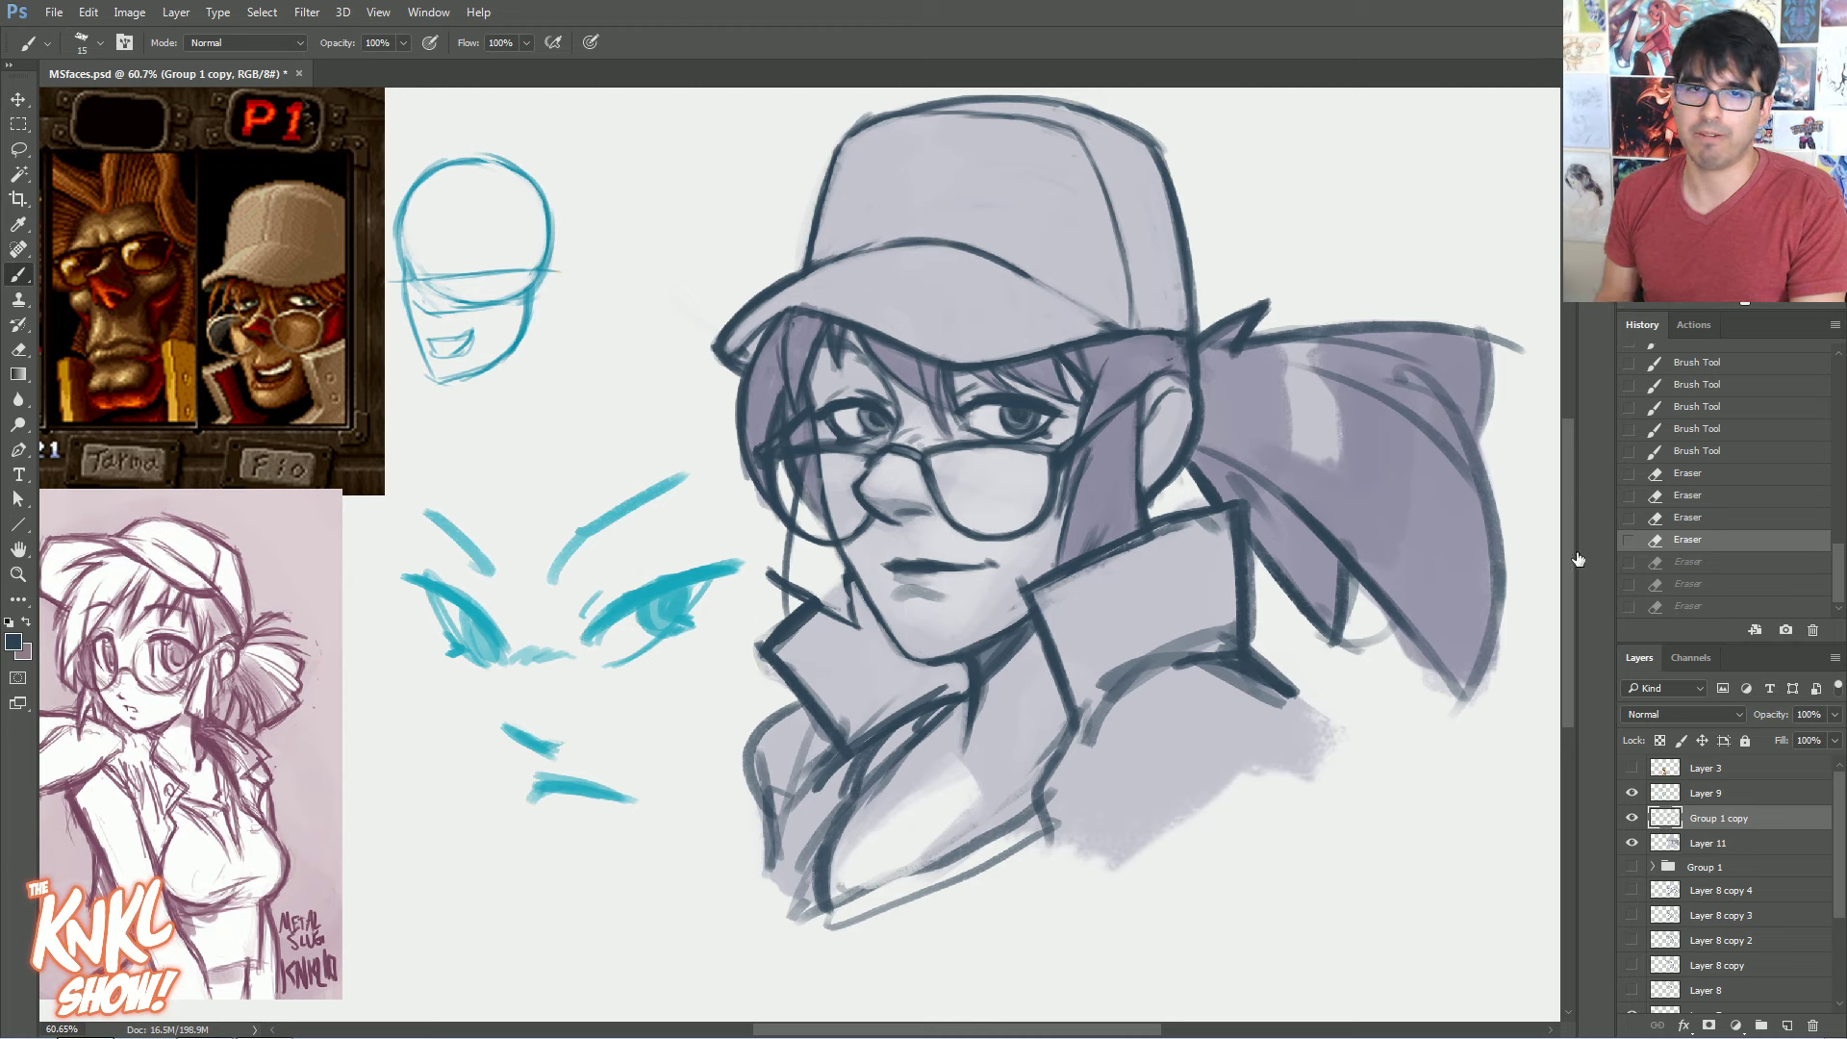
pyautogui.click(1689, 518)
pyautogui.moveTo(821, 524)
pyautogui.mouseDown()
pyautogui.moveTo(812, 487)
pyautogui.moveTo(825, 546)
pyautogui.mouseUp()
# On Layer 11, fill the new far-side hair lock with the sampled purple-grey and touch up the near-side fringe
pyautogui.keyDown('alt'); pyautogui.click(1135, 364); pyautogui.keyUp('alt')
pyautogui.click(1696, 843)
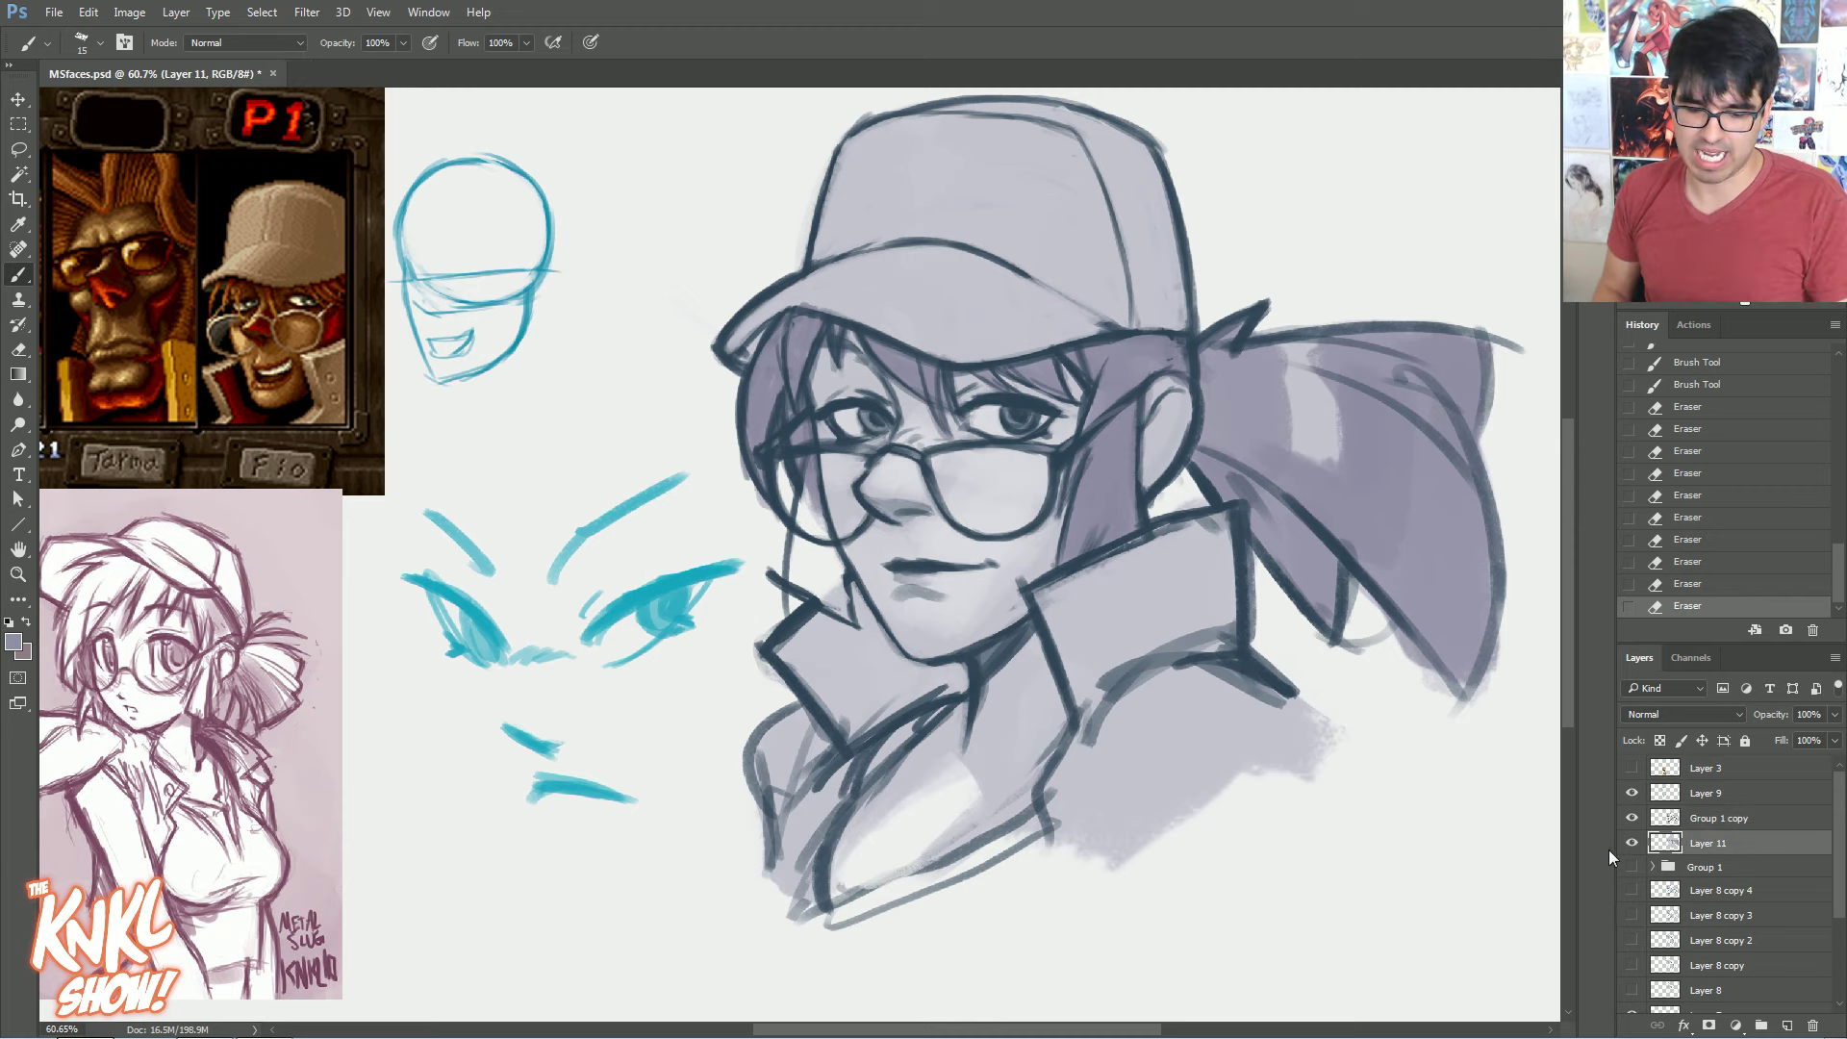
pyautogui.press(']')
pyautogui.press(']')
pyautogui.press(']')
pyautogui.moveTo(820, 589)
pyautogui.mouseDown()
pyautogui.moveTo(801, 575)
pyautogui.moveTo(834, 567)
pyautogui.moveTo(811, 583)
pyautogui.moveTo(796, 510)
pyautogui.moveTo(813, 495)
pyautogui.mouseUp()
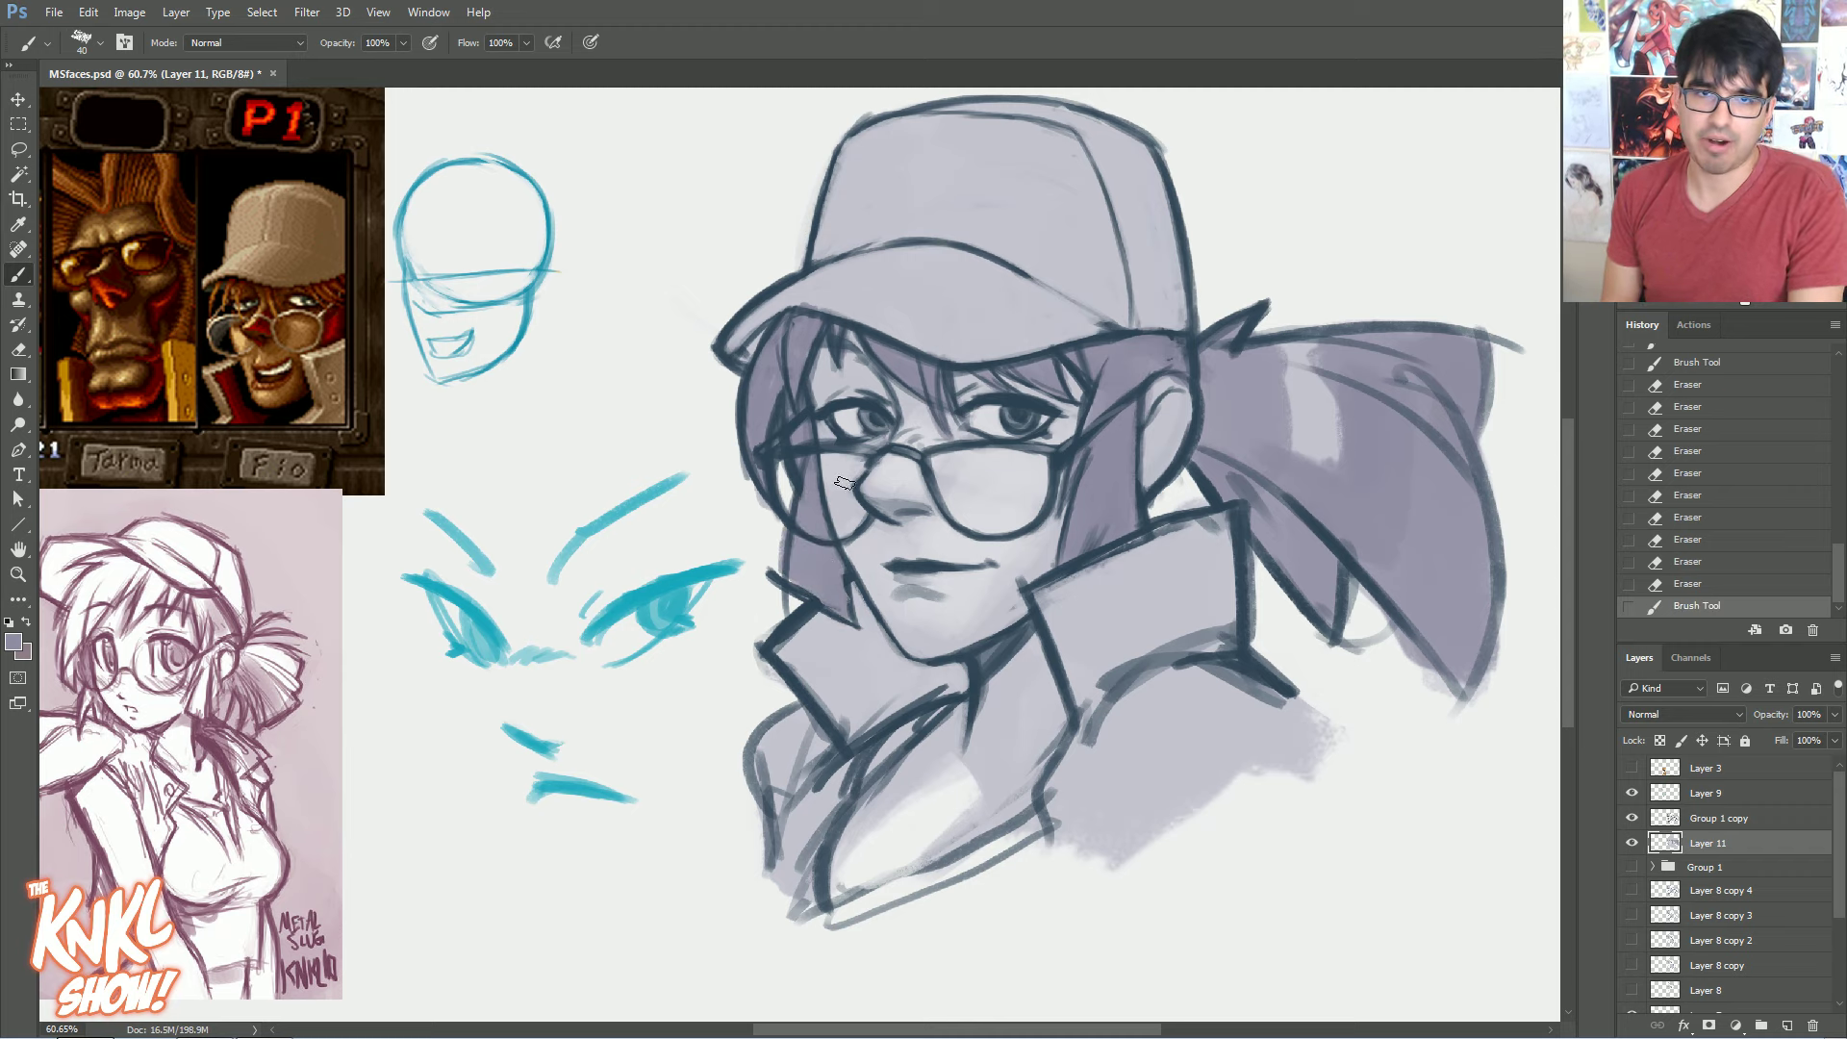
pyautogui.moveTo(1025, 365); pyautogui.dragTo(1176, 332)
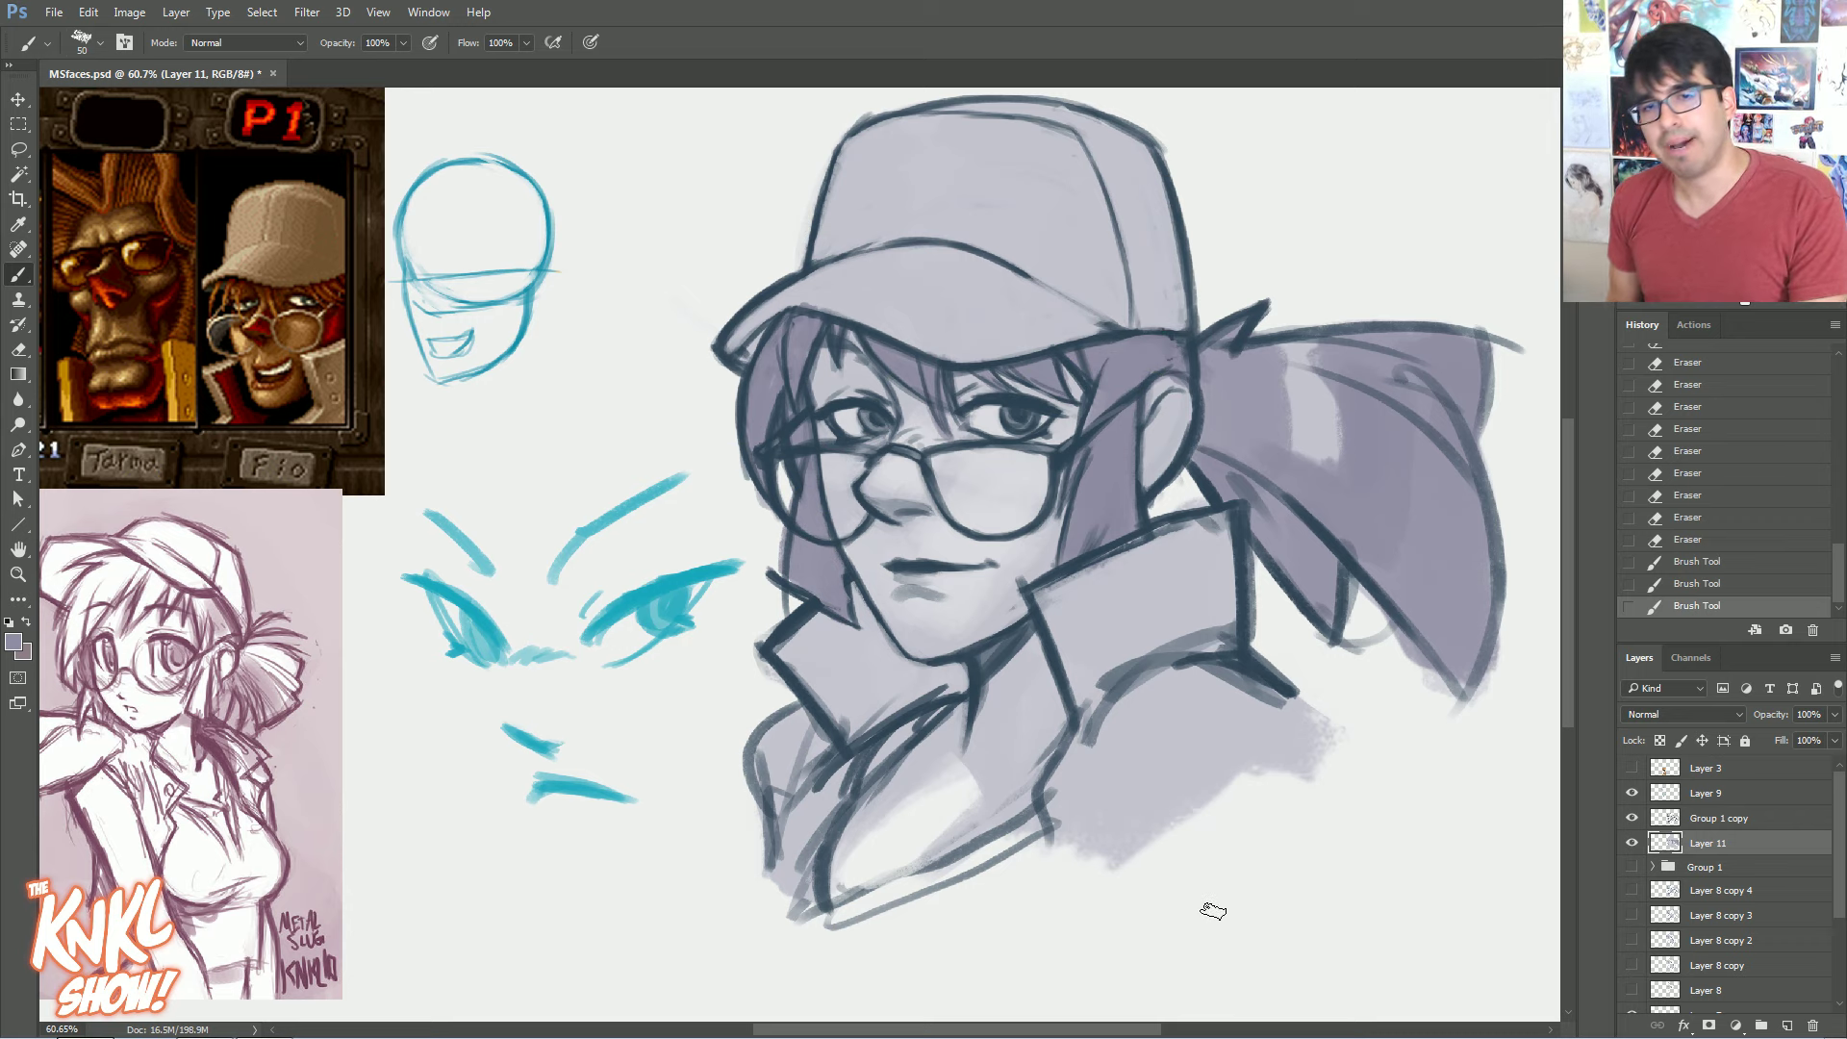
# Paint tones over the nose bridge and the skin around the near lens with a large brush, sampling from the face
pyautogui.press(']')
pyautogui.press(']')
pyautogui.press(']')
pyautogui.press(']')
pyautogui.press(']')
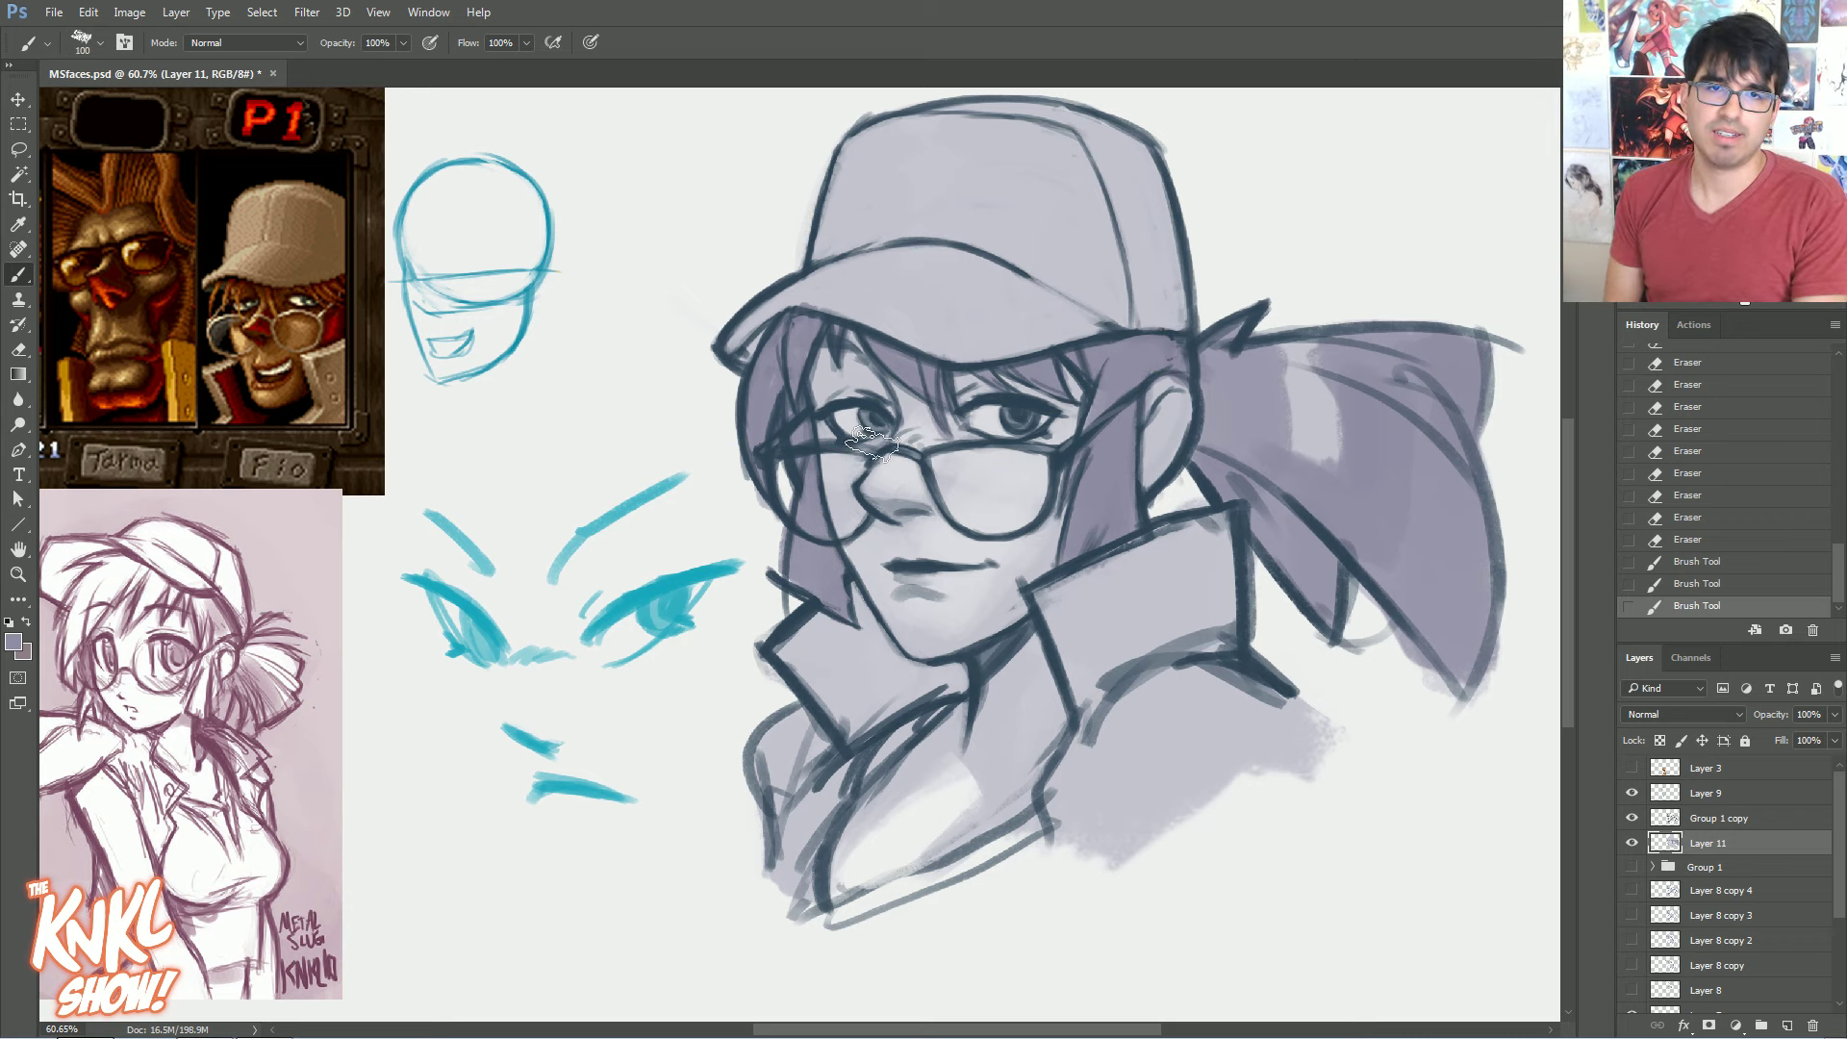
pyautogui.press(']')
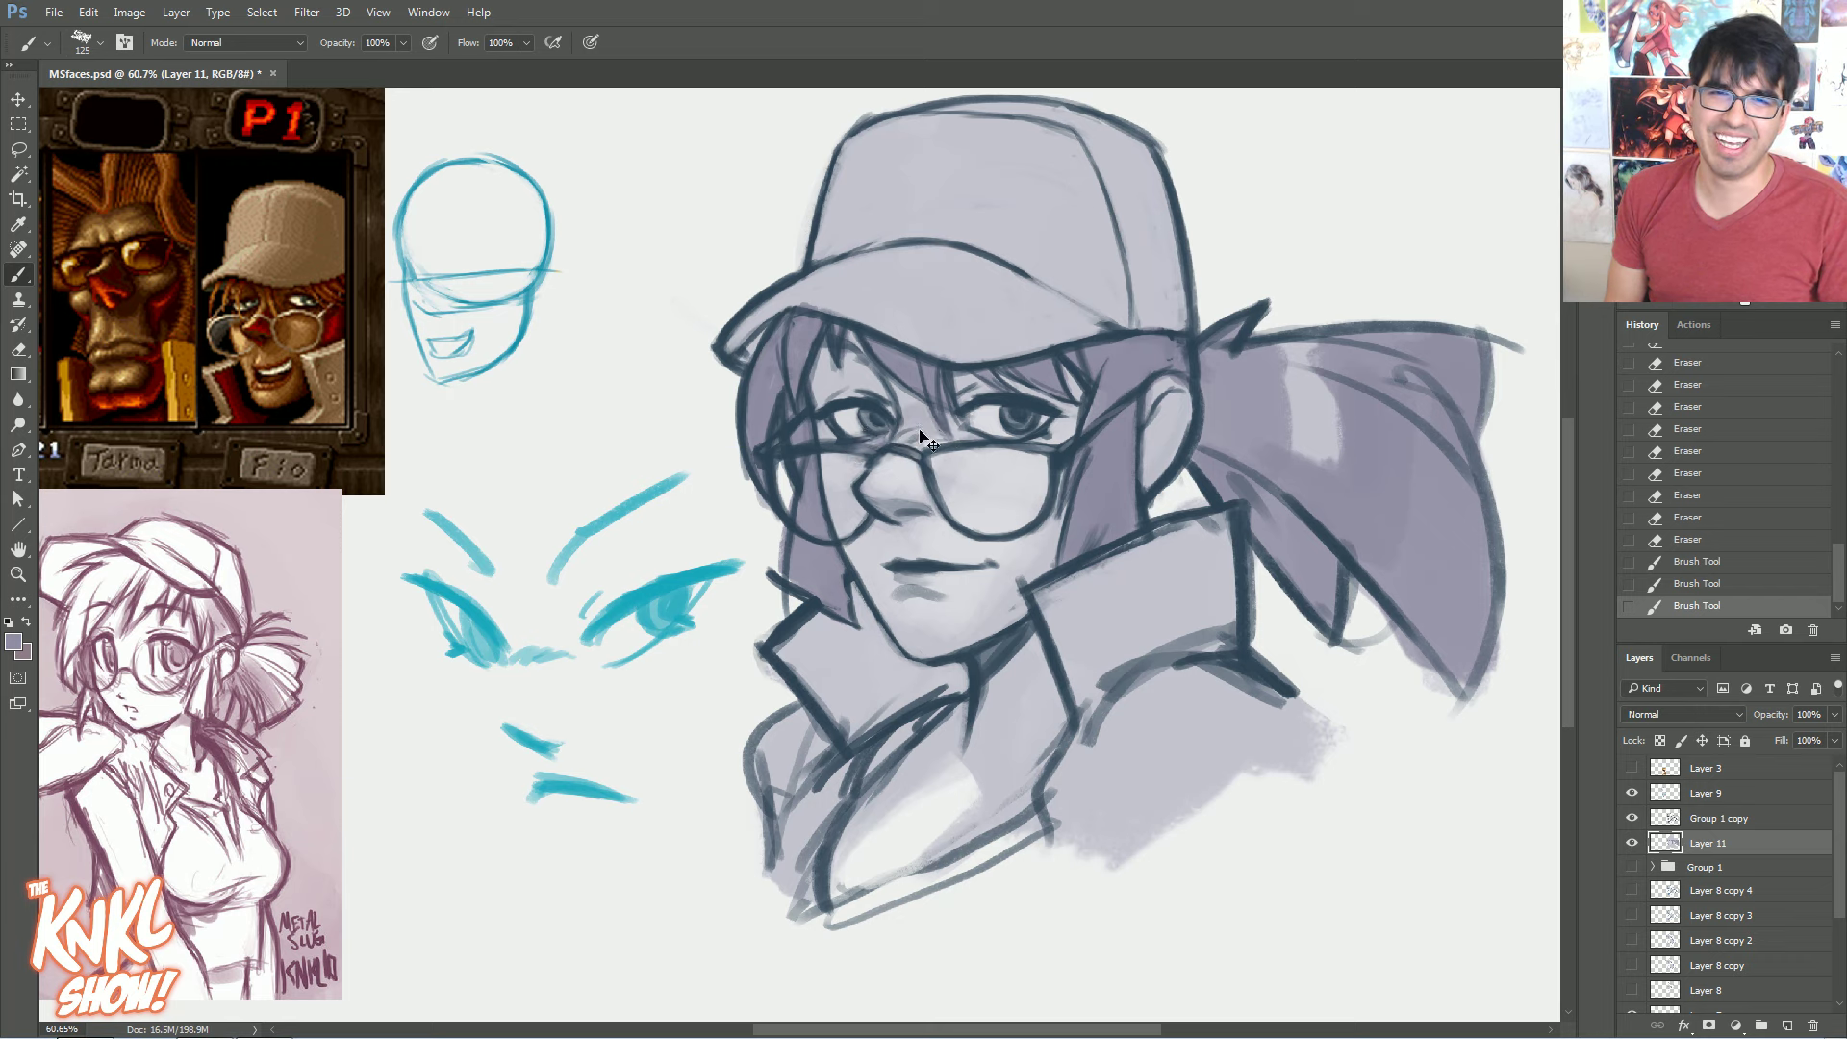
pyautogui.moveTo(893, 447)
pyautogui.mouseDown()
pyautogui.moveTo(1027, 448)
pyautogui.moveTo(967, 455)
pyautogui.moveTo(912, 435)
pyautogui.mouseUp()
pyautogui.keyDown('alt'); pyautogui.click(991, 462); pyautogui.keyUp('alt')
pyautogui.moveTo(914, 431)
pyautogui.mouseDown()
pyautogui.moveTo(1010, 494)
pyautogui.moveTo(1028, 461)
pyautogui.mouseUp()
pyautogui.keyDown('alt'); pyautogui.click(975, 483); pyautogui.keyUp('alt')
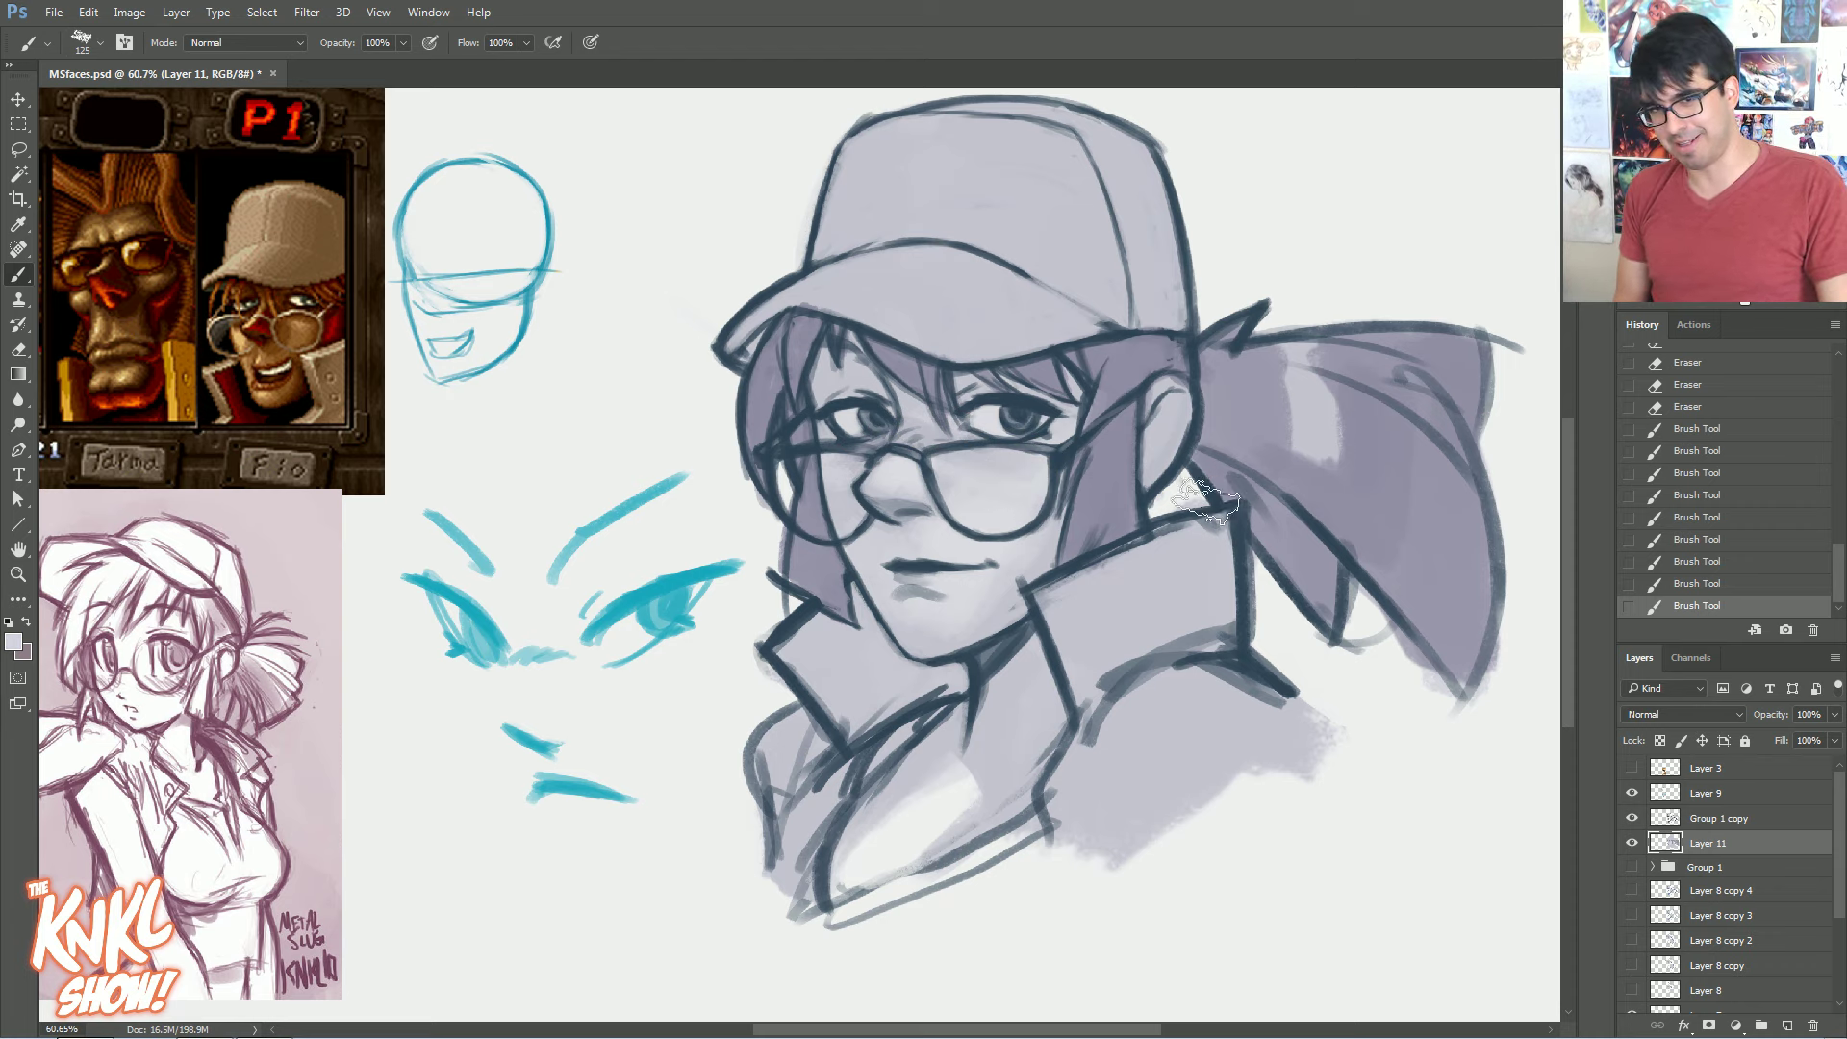
# Refine the shading on the nose with a sampled grey tone and a much smaller brush
pyautogui.keyDown('alt'); pyautogui.click(887, 478); pyautogui.keyUp('alt')
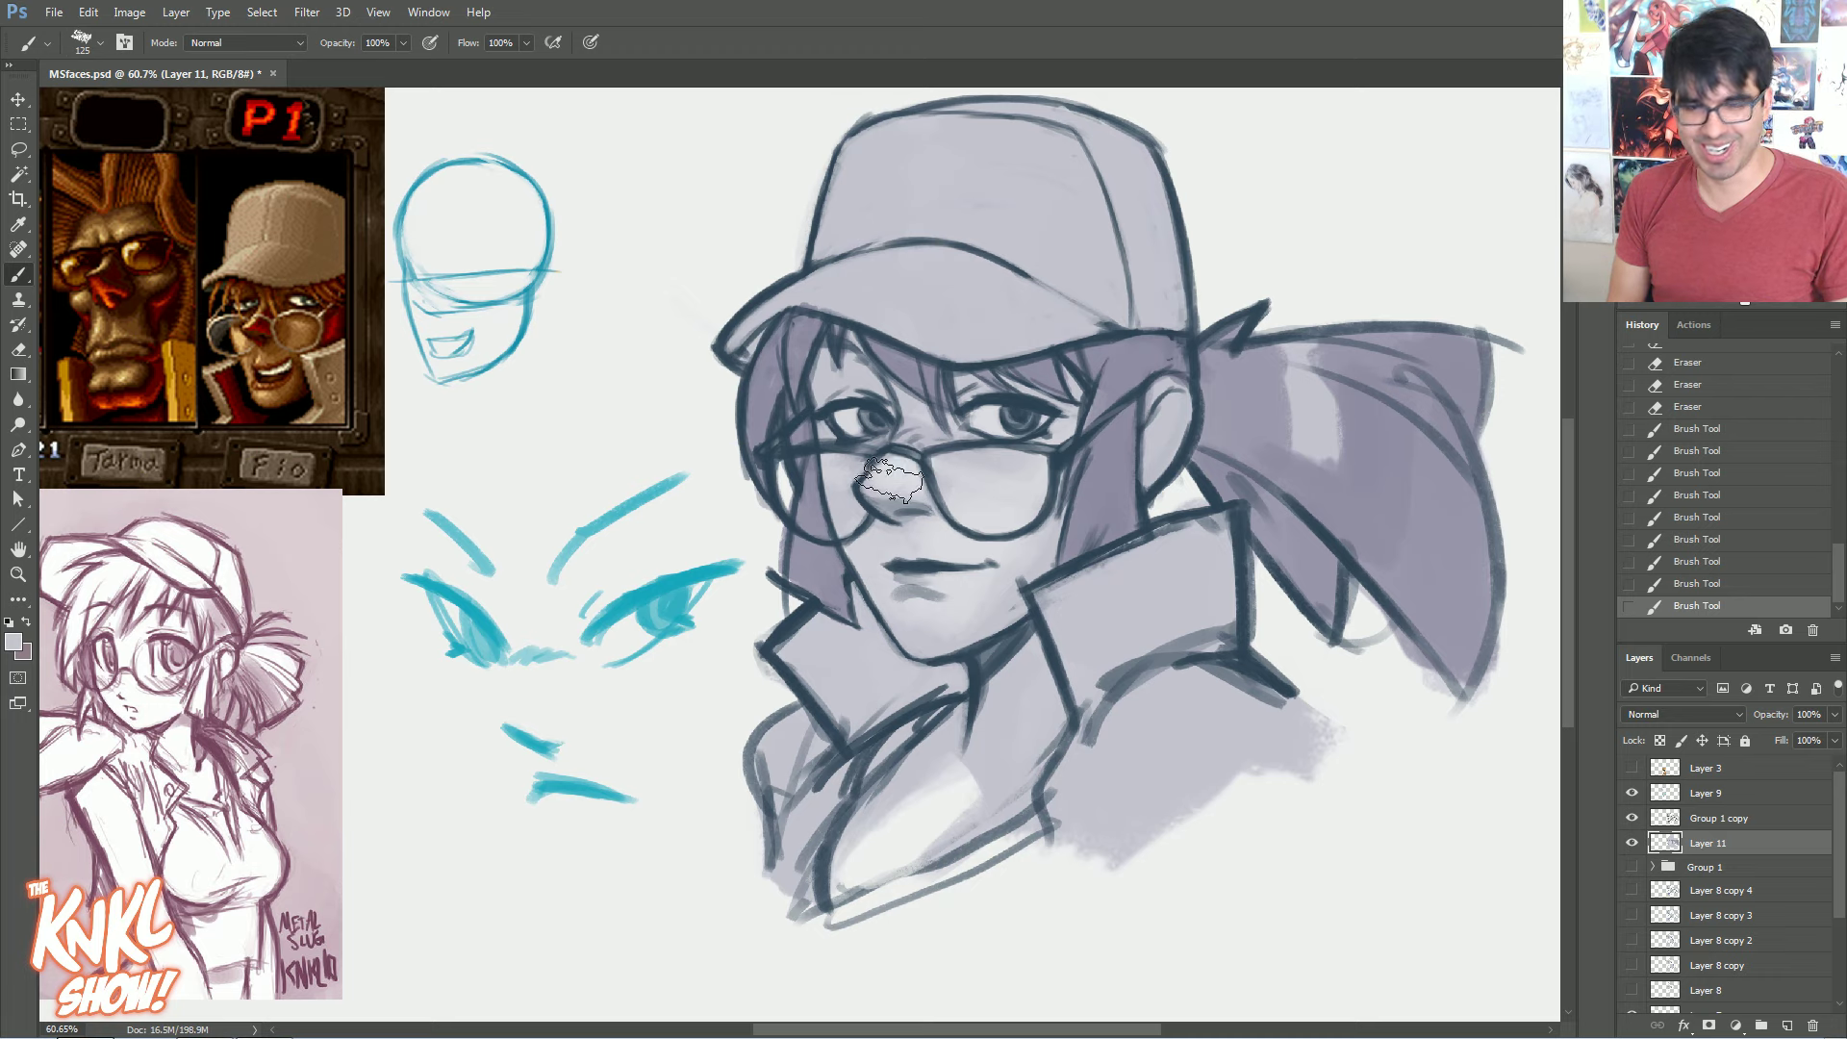
pyautogui.press('[')
pyautogui.press('[')
pyautogui.press('[')
pyautogui.press('[')
pyautogui.press('[')
pyautogui.press('[')
pyautogui.press('[')
pyautogui.moveTo(885, 473)
pyautogui.mouseDown()
pyautogui.moveTo(873, 487)
pyautogui.moveTo(879, 474)
pyautogui.mouseUp()
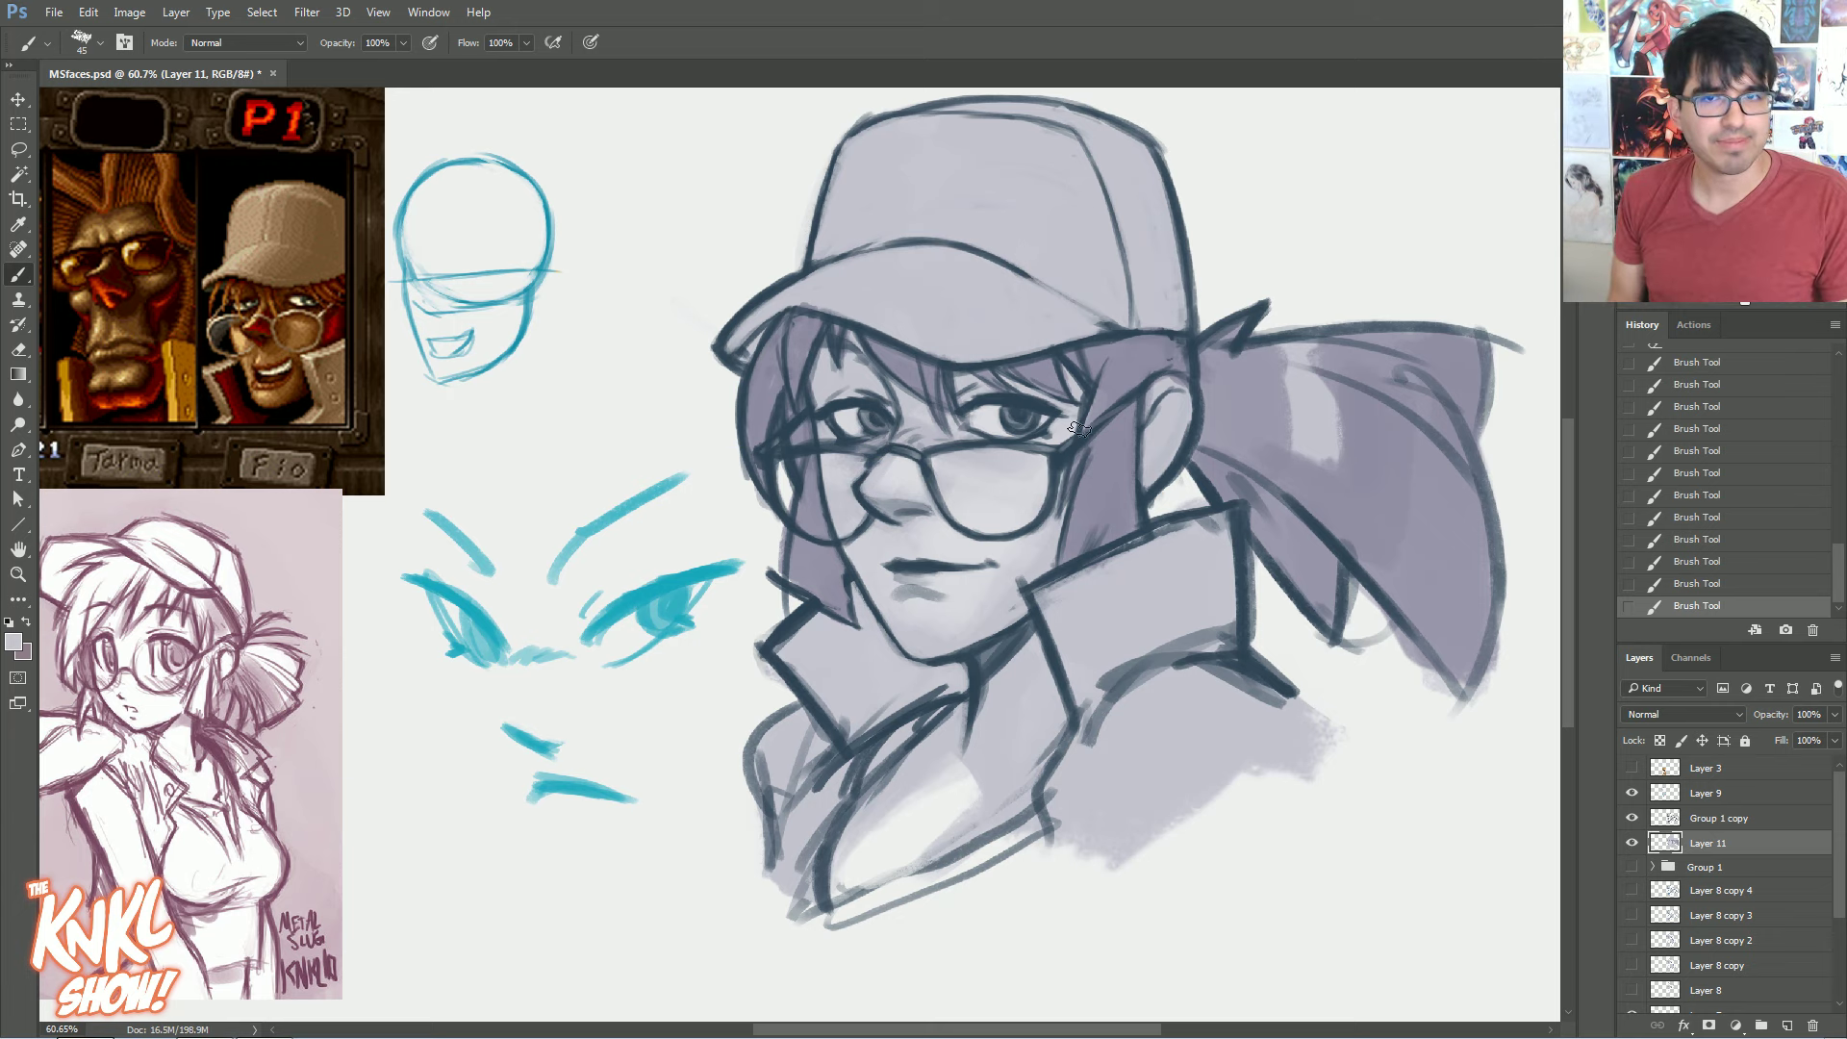
# Check the painting without the Group 1 copy line work and add a new layer directly above it
pyautogui.click(1632, 819)
pyautogui.click(1632, 819)
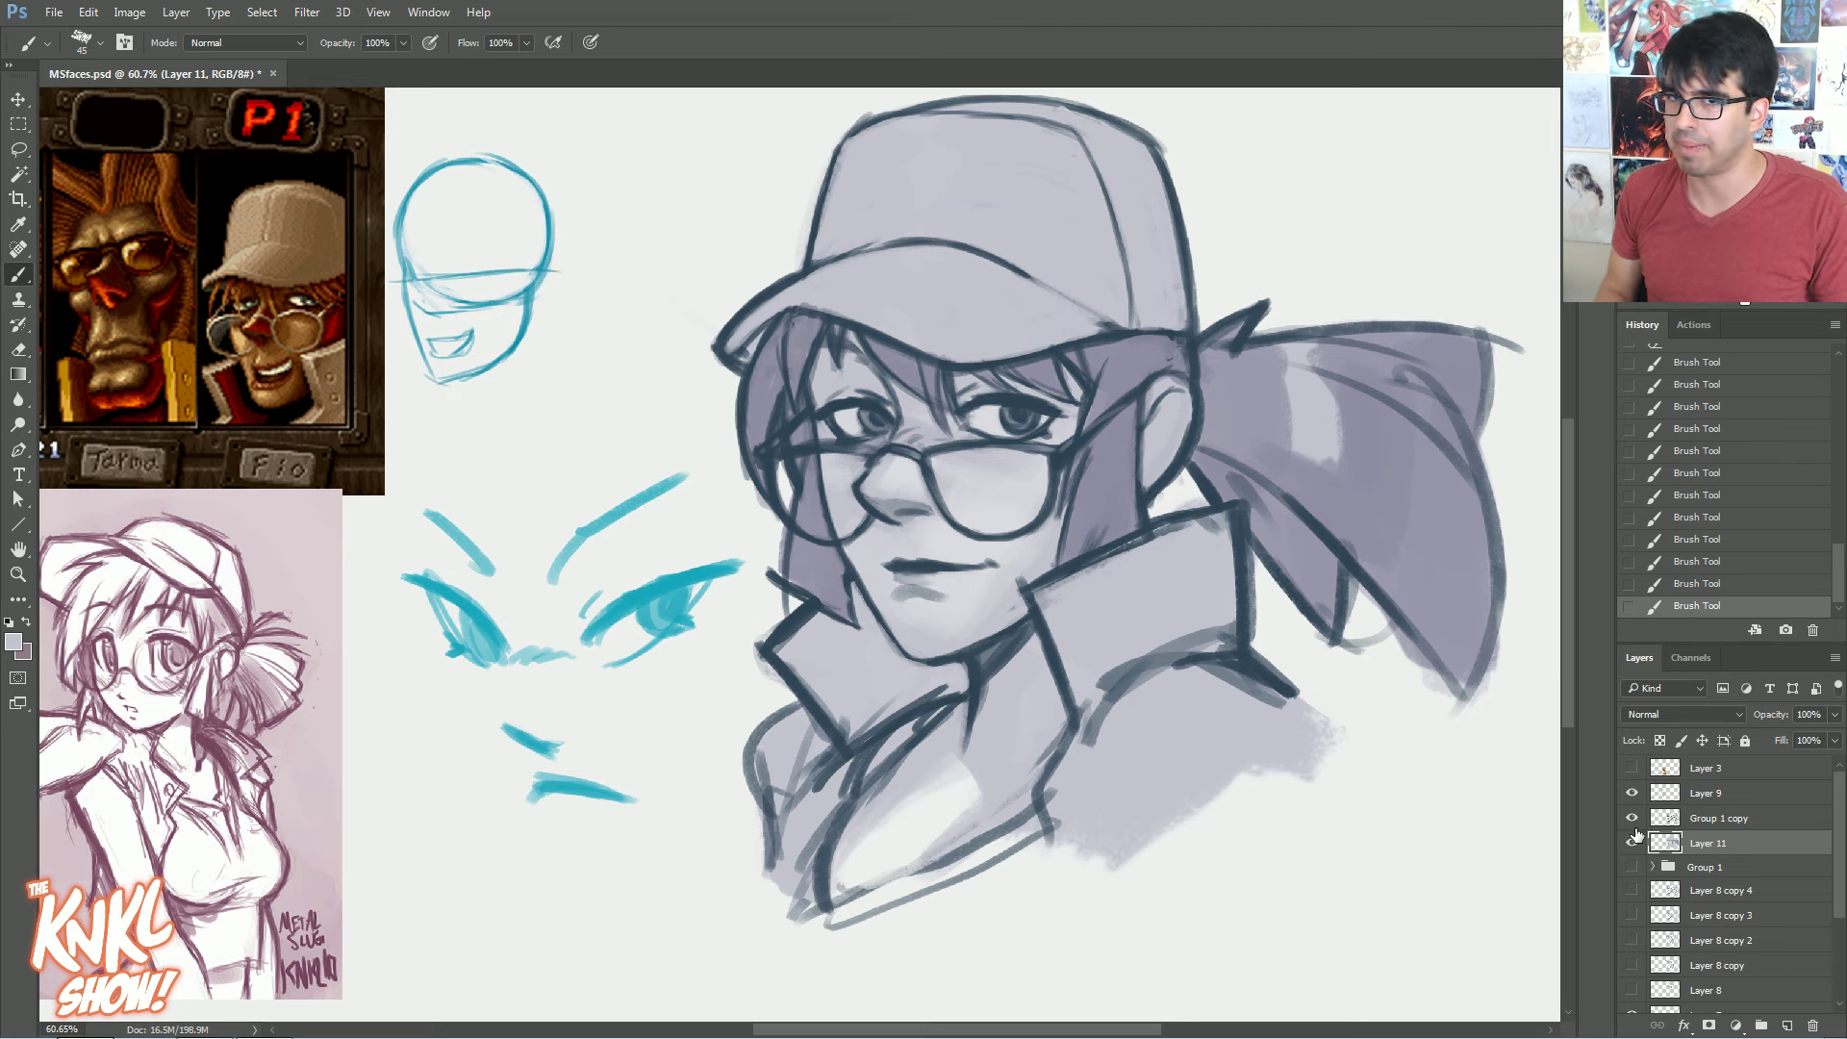
pyautogui.click(1703, 825)
pyautogui.hotkey('ctrl', 'shift', 'n')
pyautogui.press('Return')
# Paint a light grey glass tone over the hair and cheek inside the far lens on Layer 12
pyautogui.hotkey('ctrl', '+')
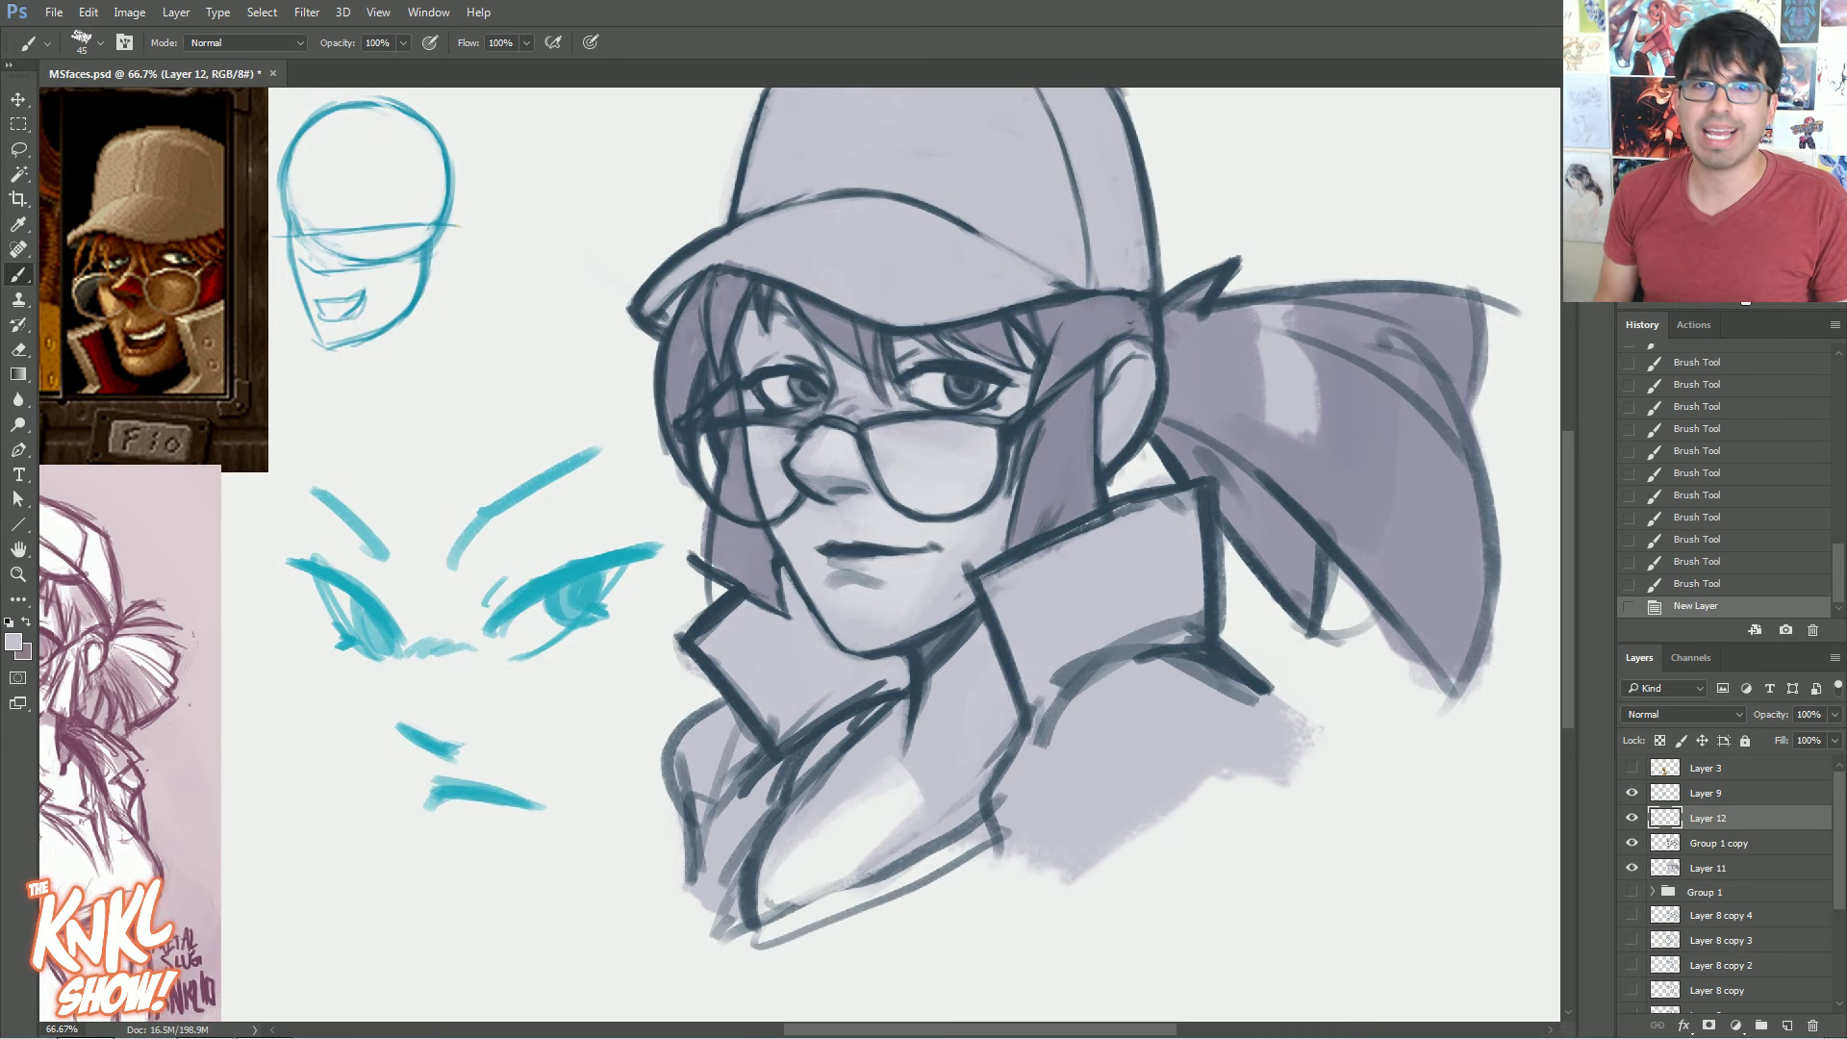
pyautogui.hotkey('ctrl', '+')
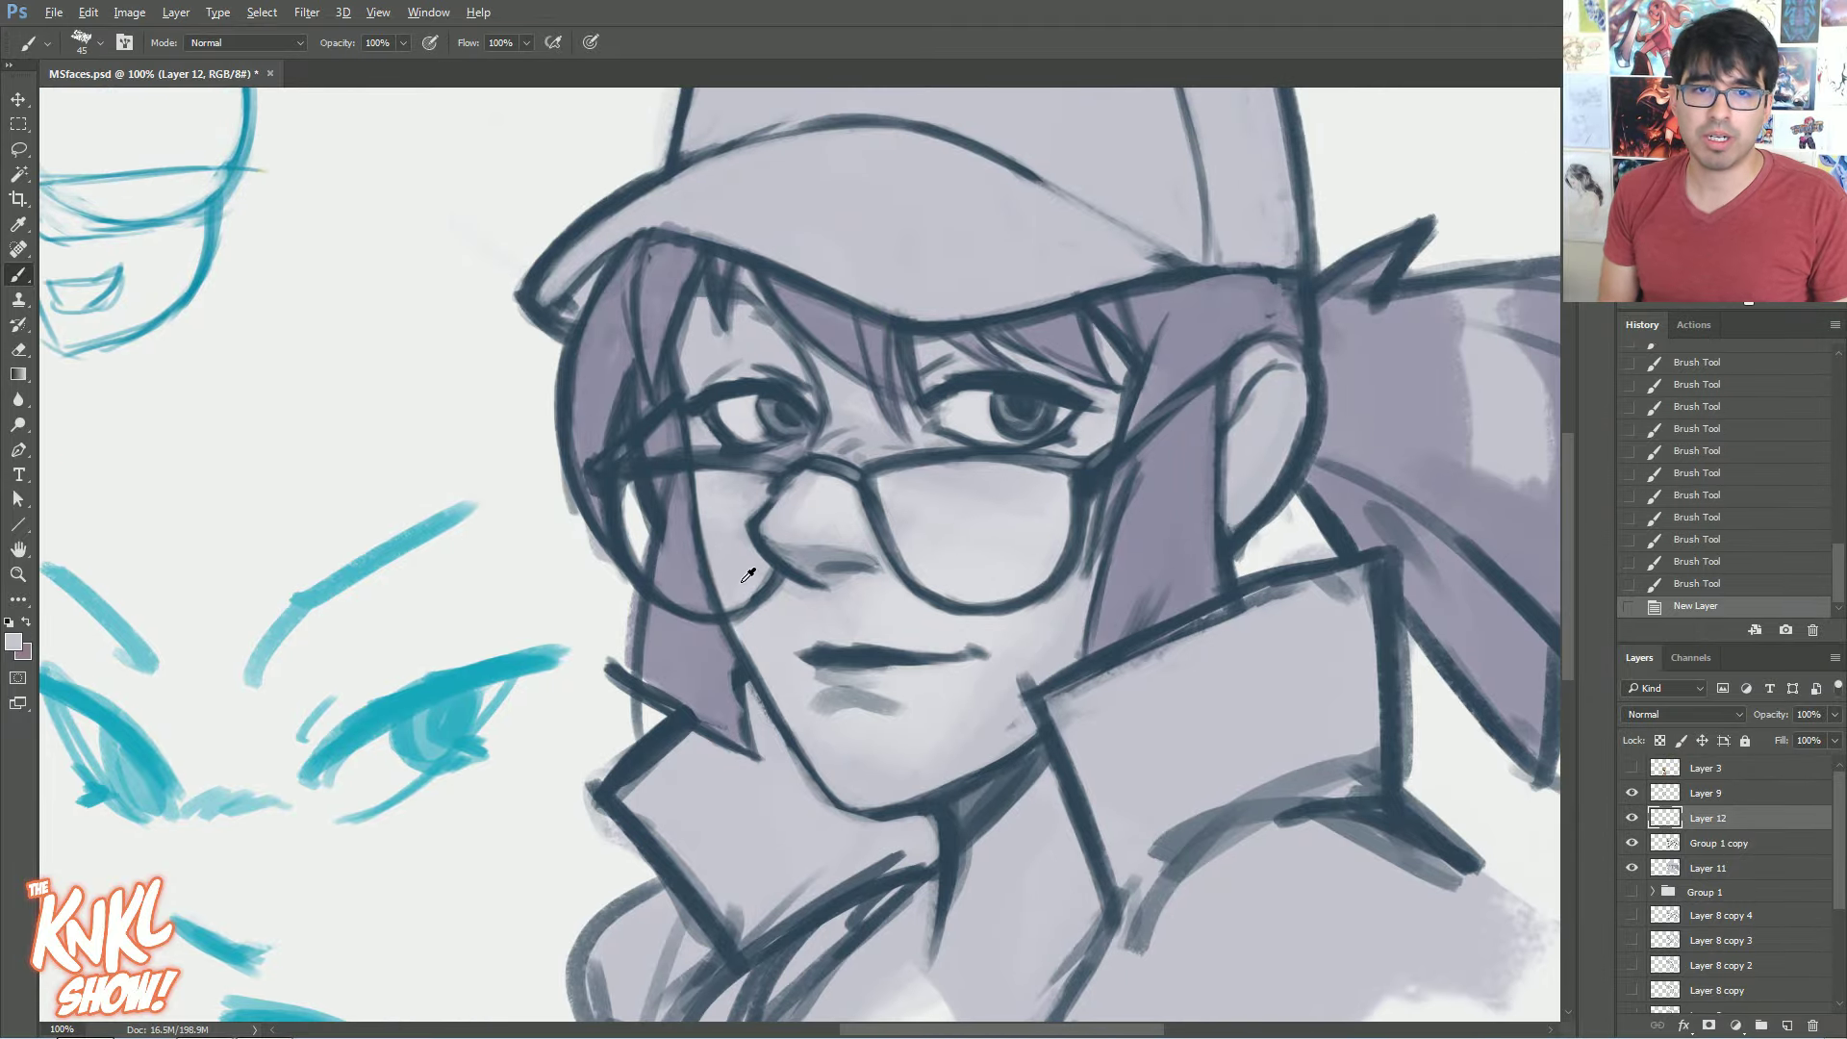
pyautogui.click(1632, 817)
pyautogui.press(']')
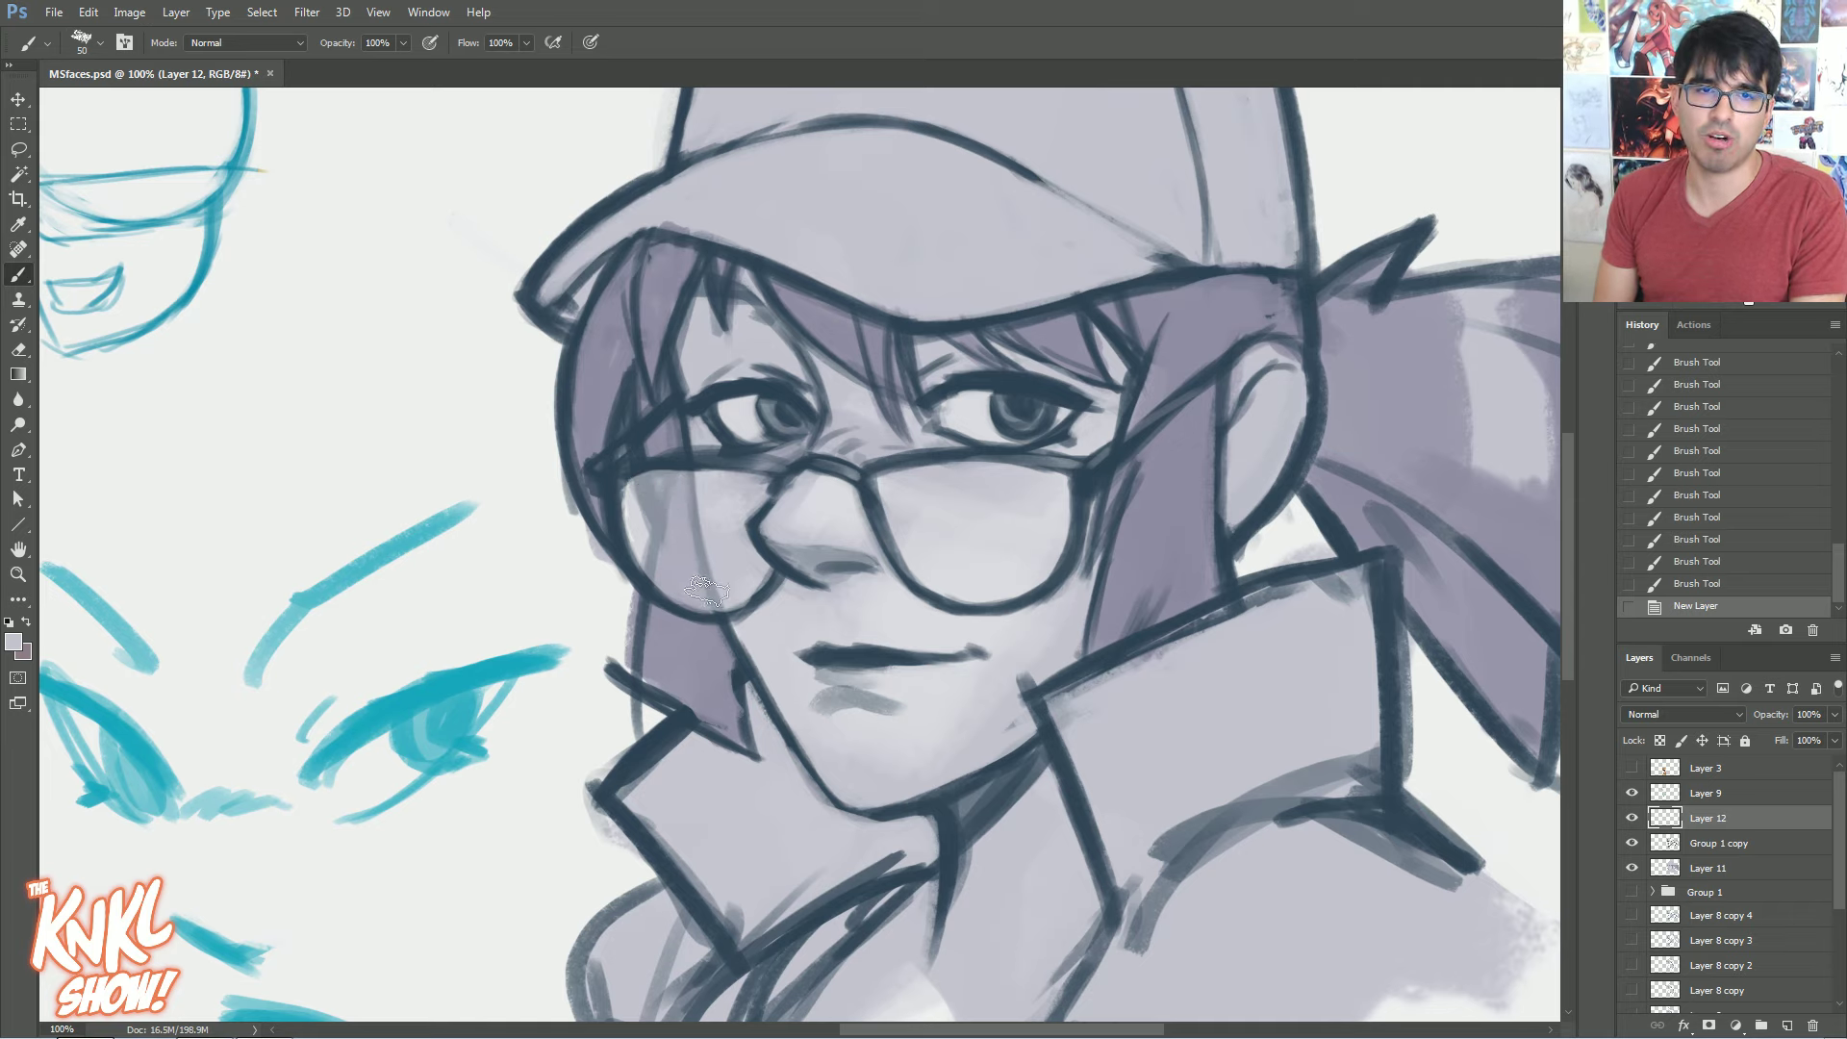
pyautogui.click(655, 497)
pyautogui.press(']')
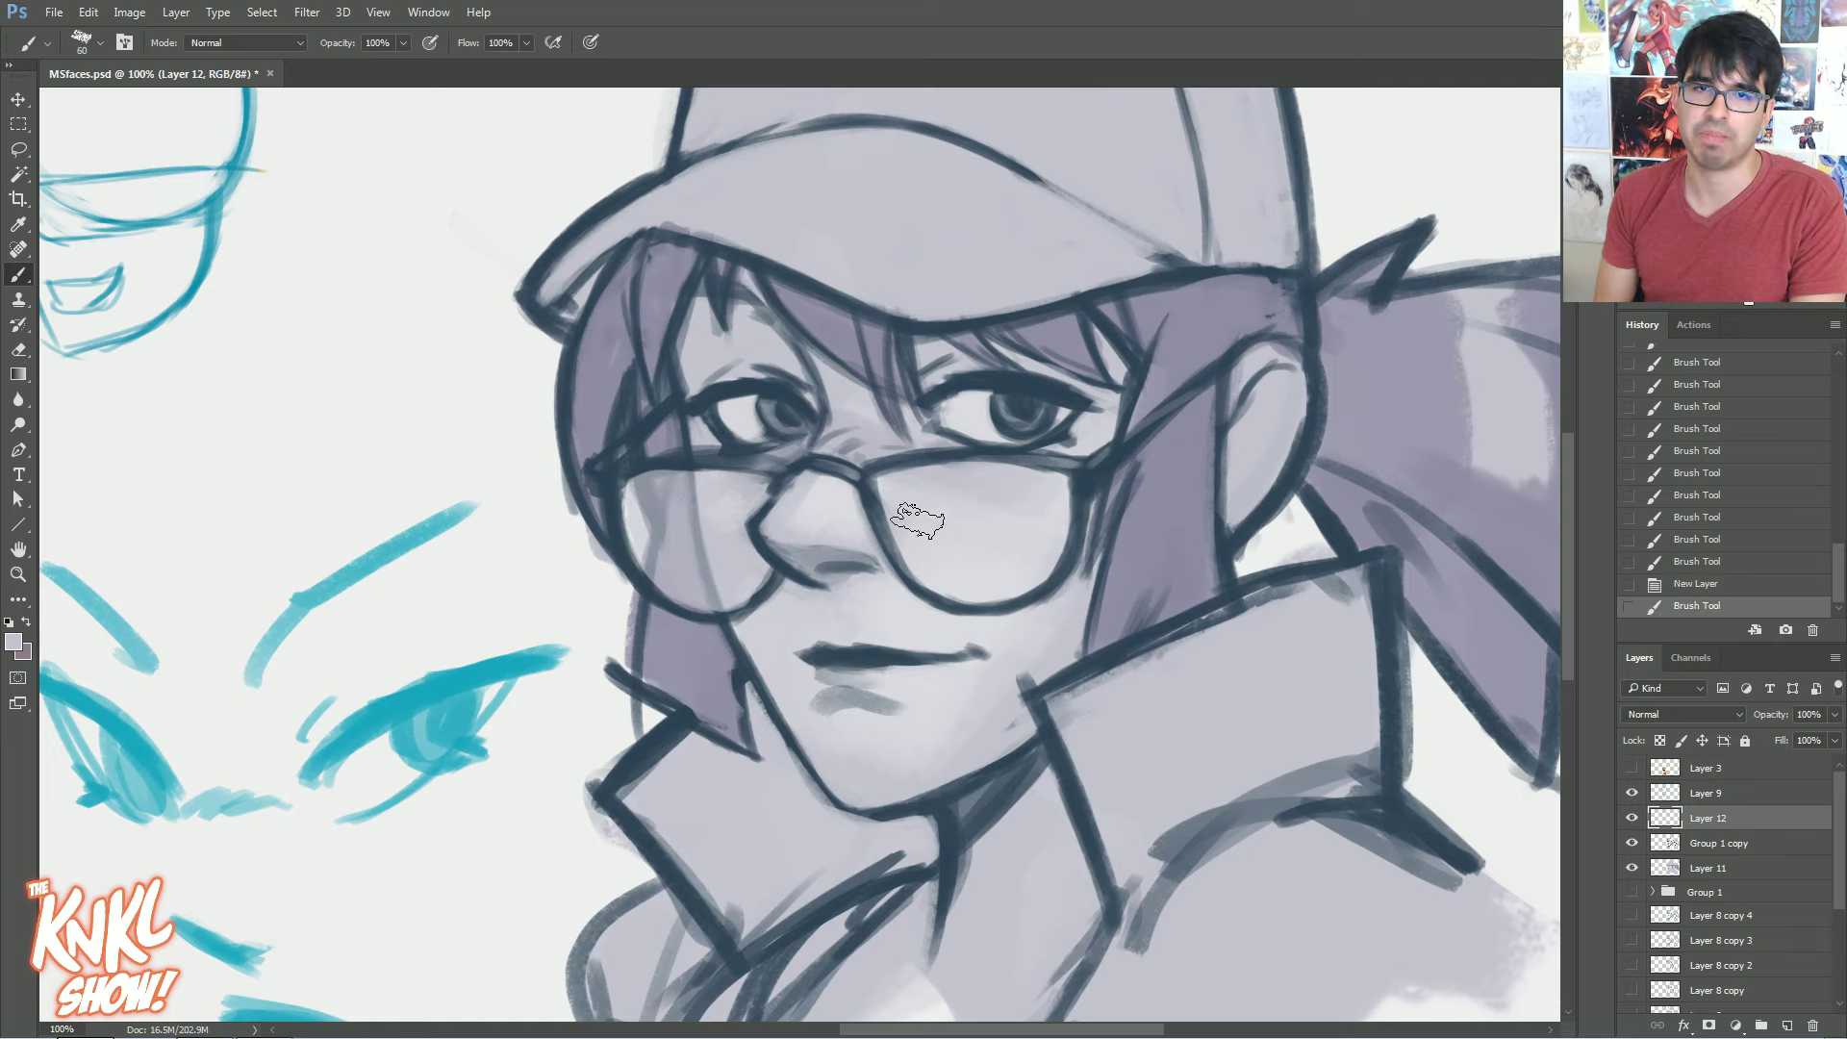
# Try painting the light grey glass tone over the near lens and revert that stroke
pyautogui.press('[')
pyautogui.press('[')
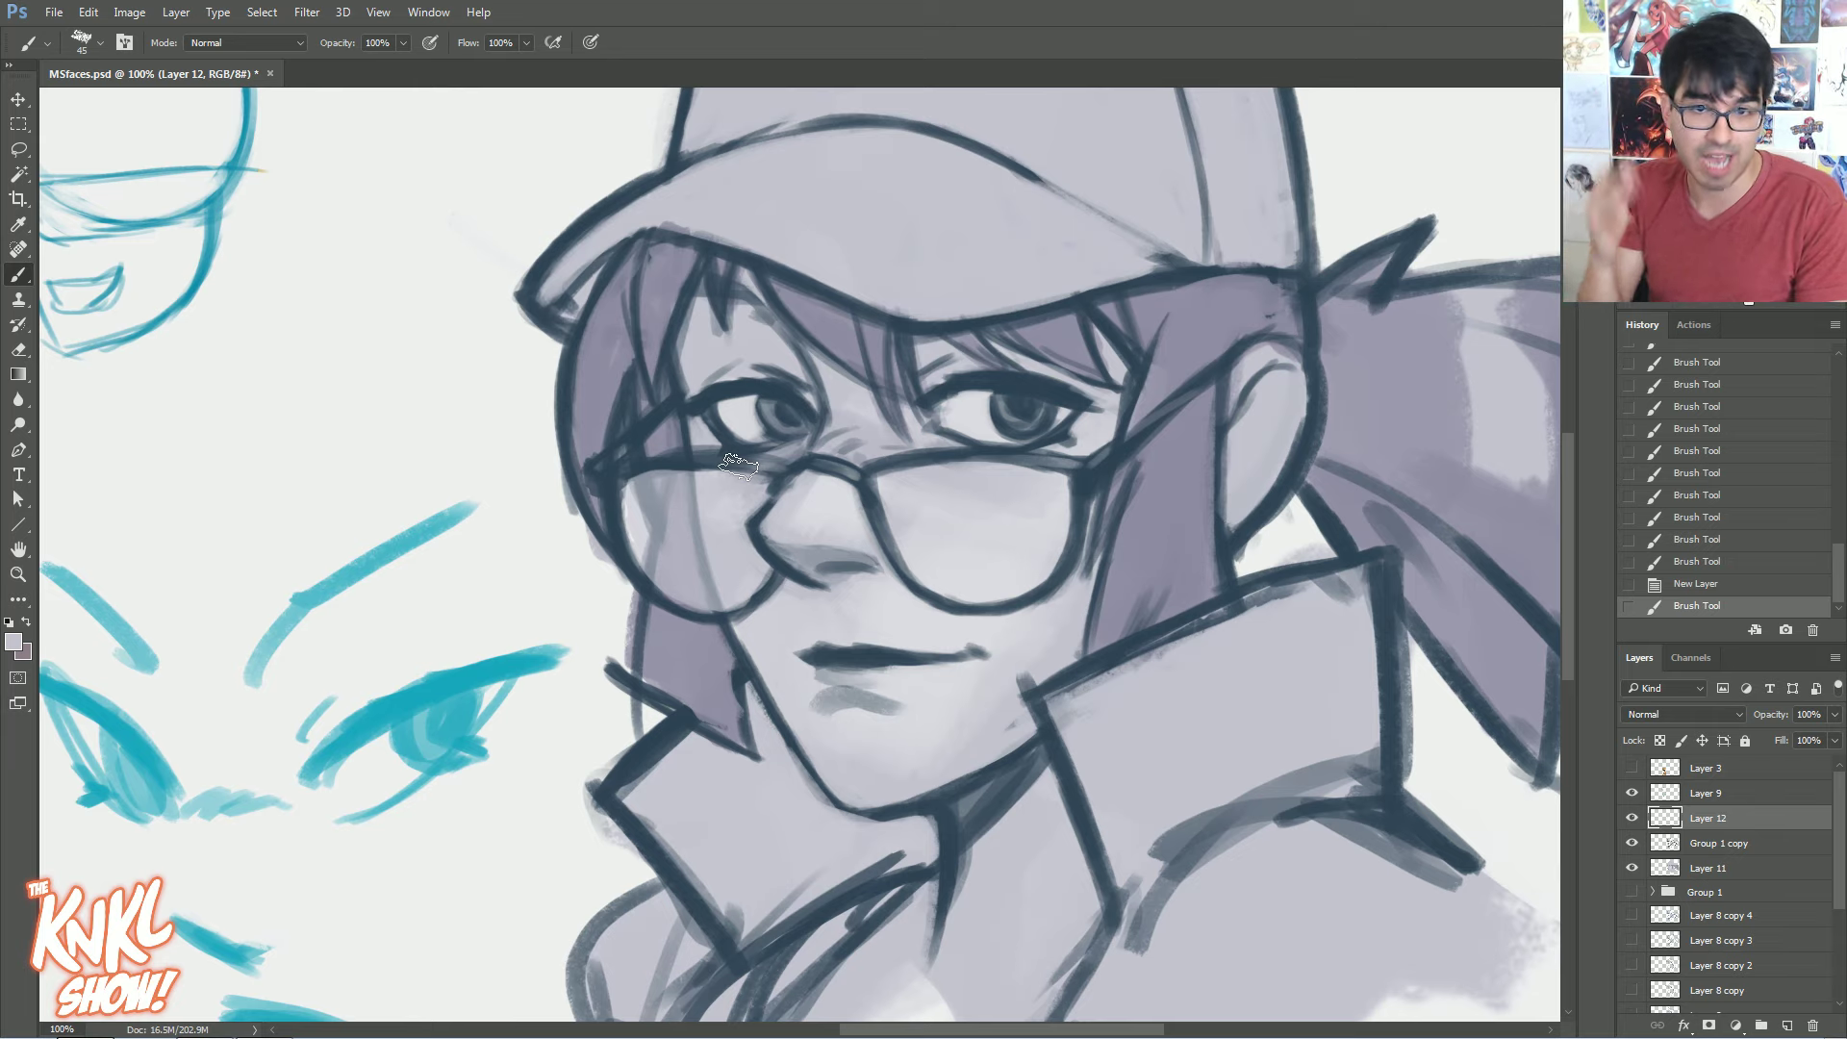
pyautogui.press(']')
pyautogui.press(']')
pyautogui.press(']')
pyautogui.moveTo(973, 563); pyautogui.dragTo(1024, 539)
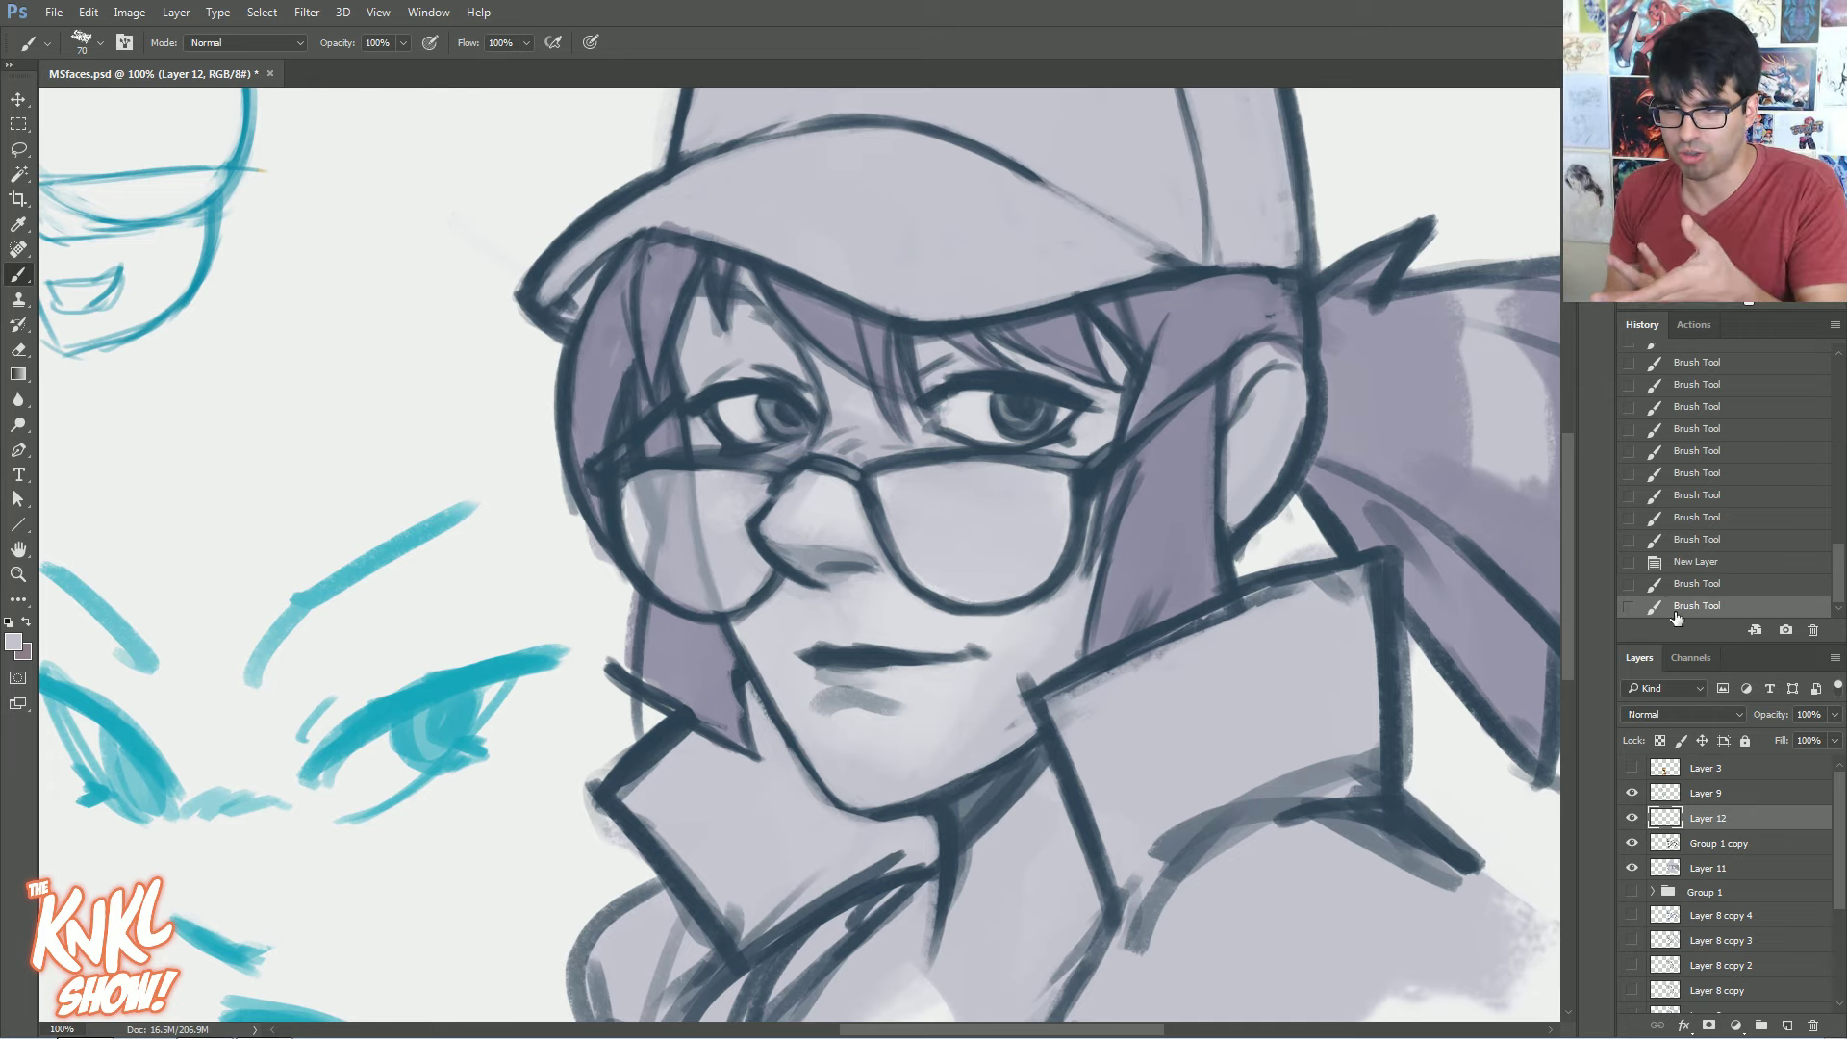
pyautogui.click(1695, 584)
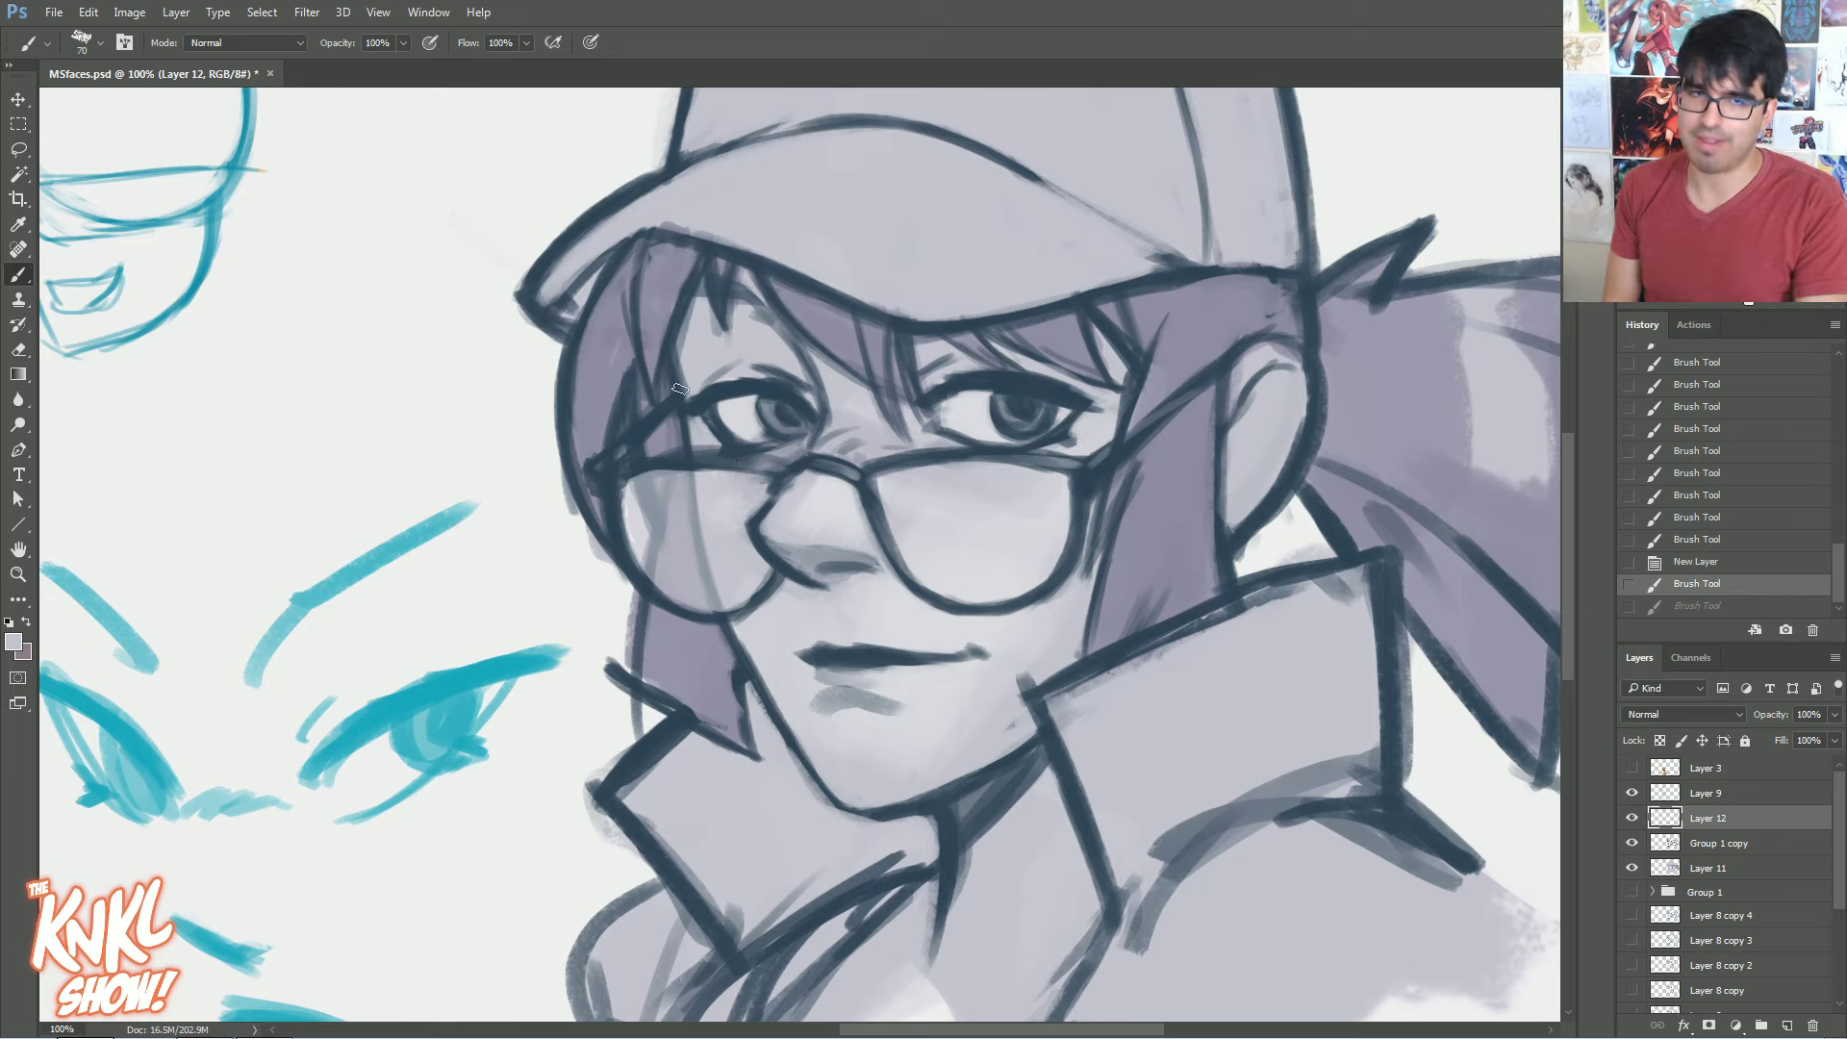
# Erase the glass tone spilling above the far lens's rim and compare the face with Layer 12 hidden and shown
pyautogui.moveTo(627, 469); pyautogui.dragTo(695, 458)
pyautogui.moveTo(681, 448); pyautogui.dragTo(694, 438)
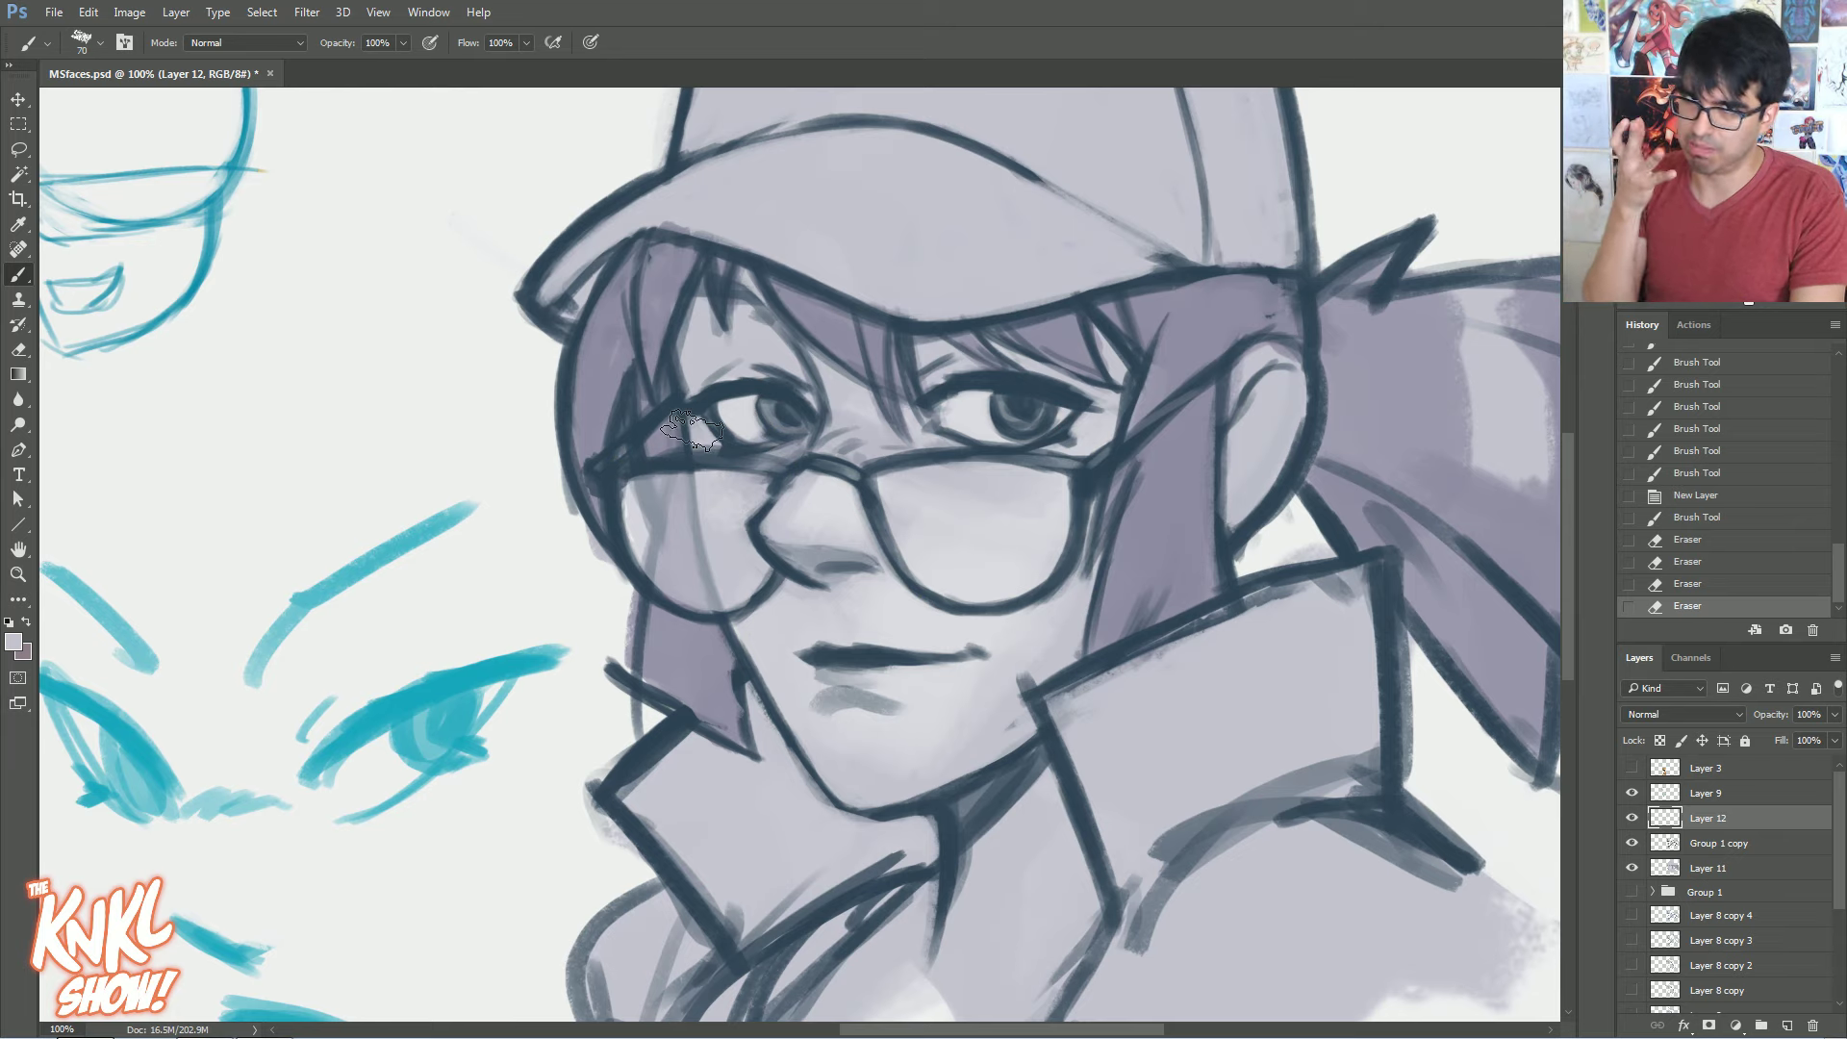
pyautogui.click(1633, 818)
pyautogui.click(1632, 817)
# Add a new layer directly above Layer 9 and choose a near-white lavender as the foreground colour
pyautogui.click(1707, 794)
pyautogui.hotkey('ctrl', 'shift', 'alt', 'n')
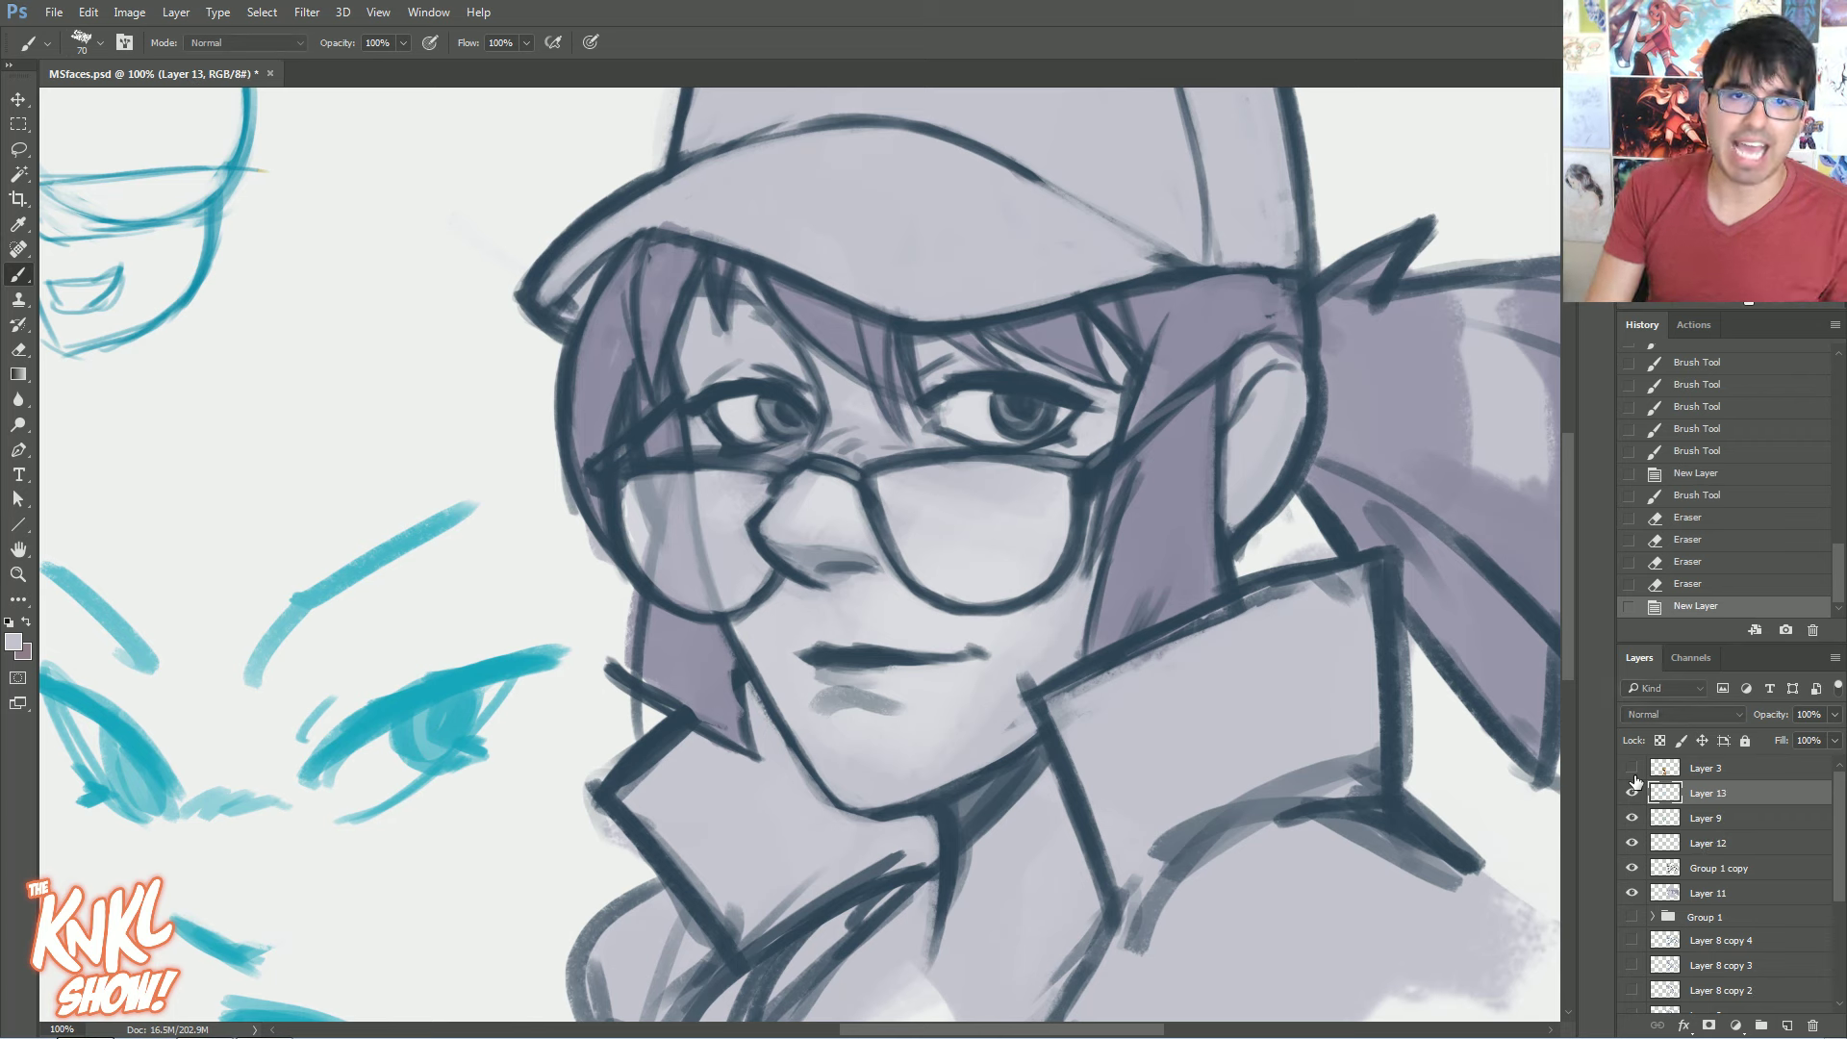
pyautogui.click(14, 641)
pyautogui.moveTo(1068, 640); pyautogui.dragTo(1063, 624)
pyautogui.click(1451, 612)
# Paint near-white reflections in the upper corners of both lenses with a much smaller brush
pyautogui.press('b')
pyautogui.press('[')
pyautogui.press('[')
pyautogui.press('[')
pyautogui.press('[')
pyautogui.press('[')
pyautogui.press('[')
pyautogui.press('[')
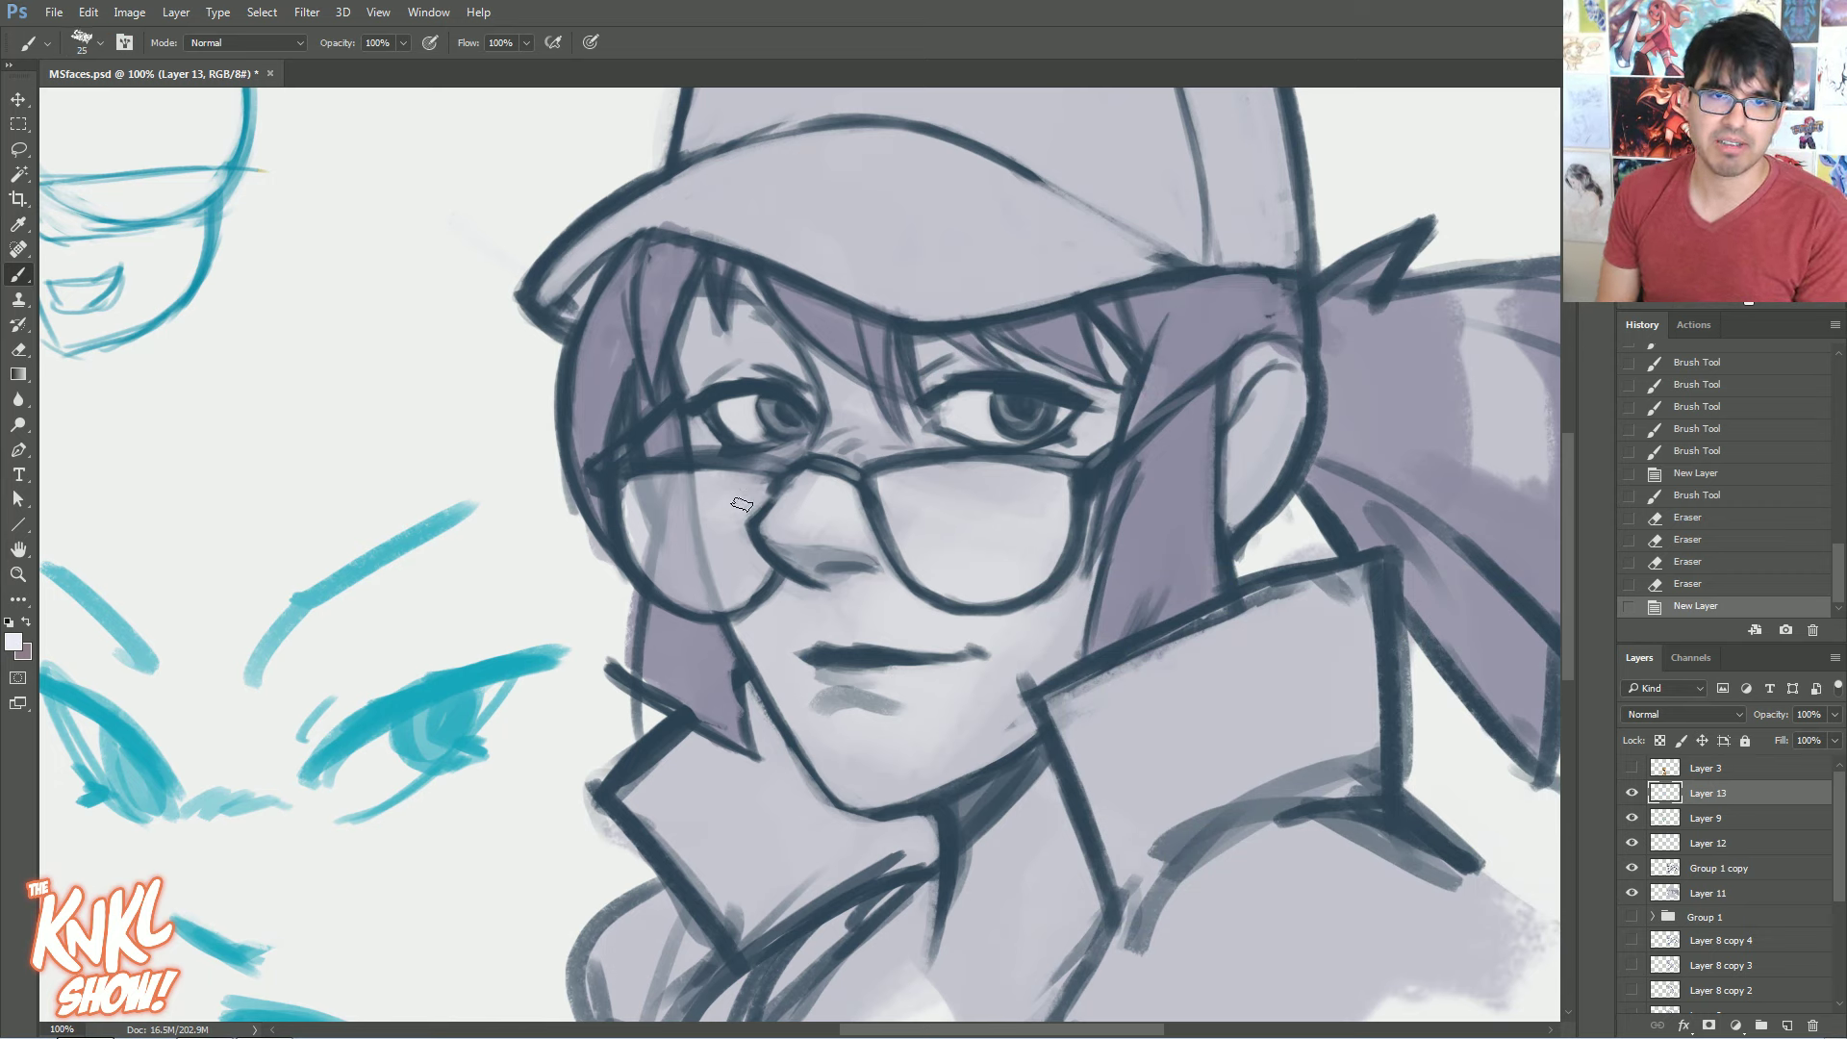
pyautogui.moveTo(740, 507); pyautogui.dragTo(723, 478)
pyautogui.moveTo(717, 474)
pyautogui.mouseDown()
pyautogui.moveTo(757, 486)
pyautogui.moveTo(723, 475)
pyautogui.moveTo(766, 480)
pyautogui.moveTo(708, 485)
pyautogui.moveTo(741, 515)
pyautogui.moveTo(719, 481)
pyautogui.moveTo(694, 483)
pyautogui.moveTo(732, 527)
pyautogui.moveTo(672, 475)
pyautogui.moveTo(728, 483)
pyautogui.mouseUp()
pyautogui.press('[')
pyautogui.press('[')
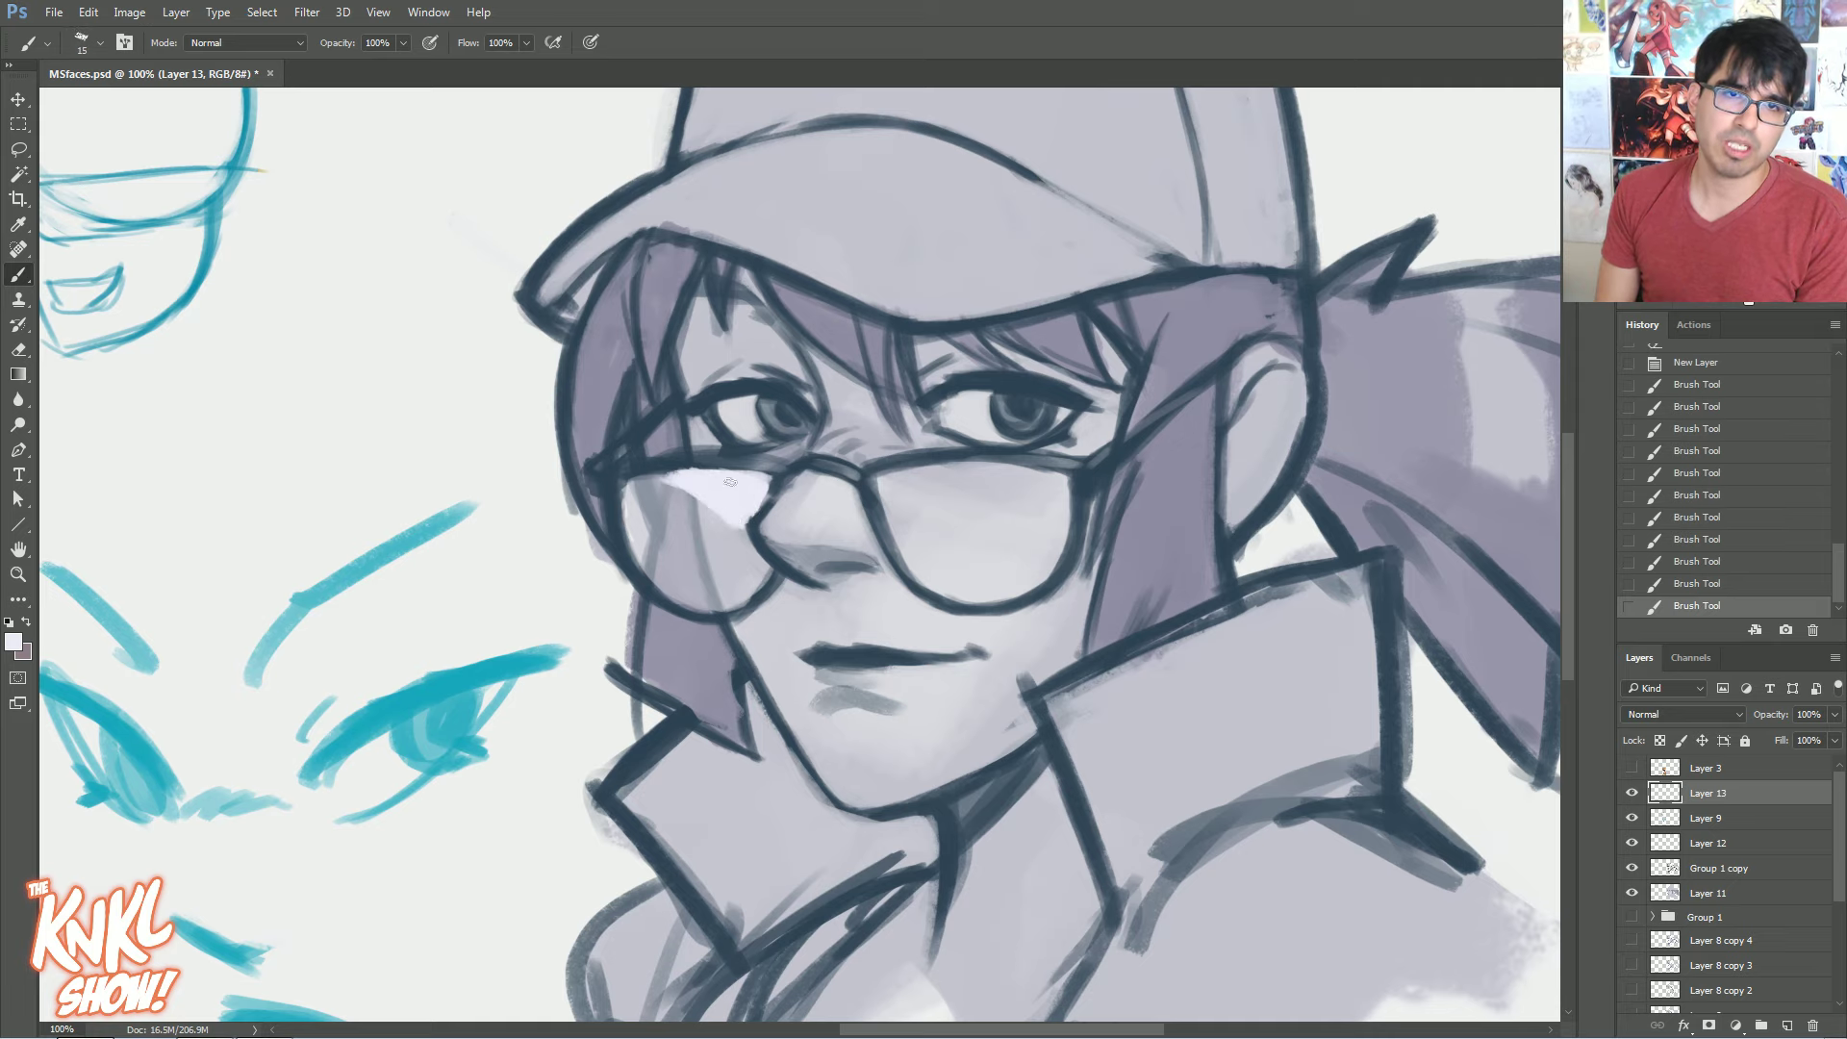
pyautogui.moveTo(1000, 494)
pyautogui.mouseDown()
pyautogui.moveTo(1043, 531)
pyautogui.moveTo(1057, 493)
pyautogui.moveTo(1037, 481)
pyautogui.moveTo(1066, 489)
pyautogui.moveTo(995, 472)
pyautogui.moveTo(1051, 480)
pyautogui.moveTo(1048, 502)
pyautogui.moveTo(966, 471)
pyautogui.moveTo(1044, 478)
pyautogui.mouseUp()
# Try filling the whole near lens with the near-white tone using a 45 px brush
pyautogui.press(']')
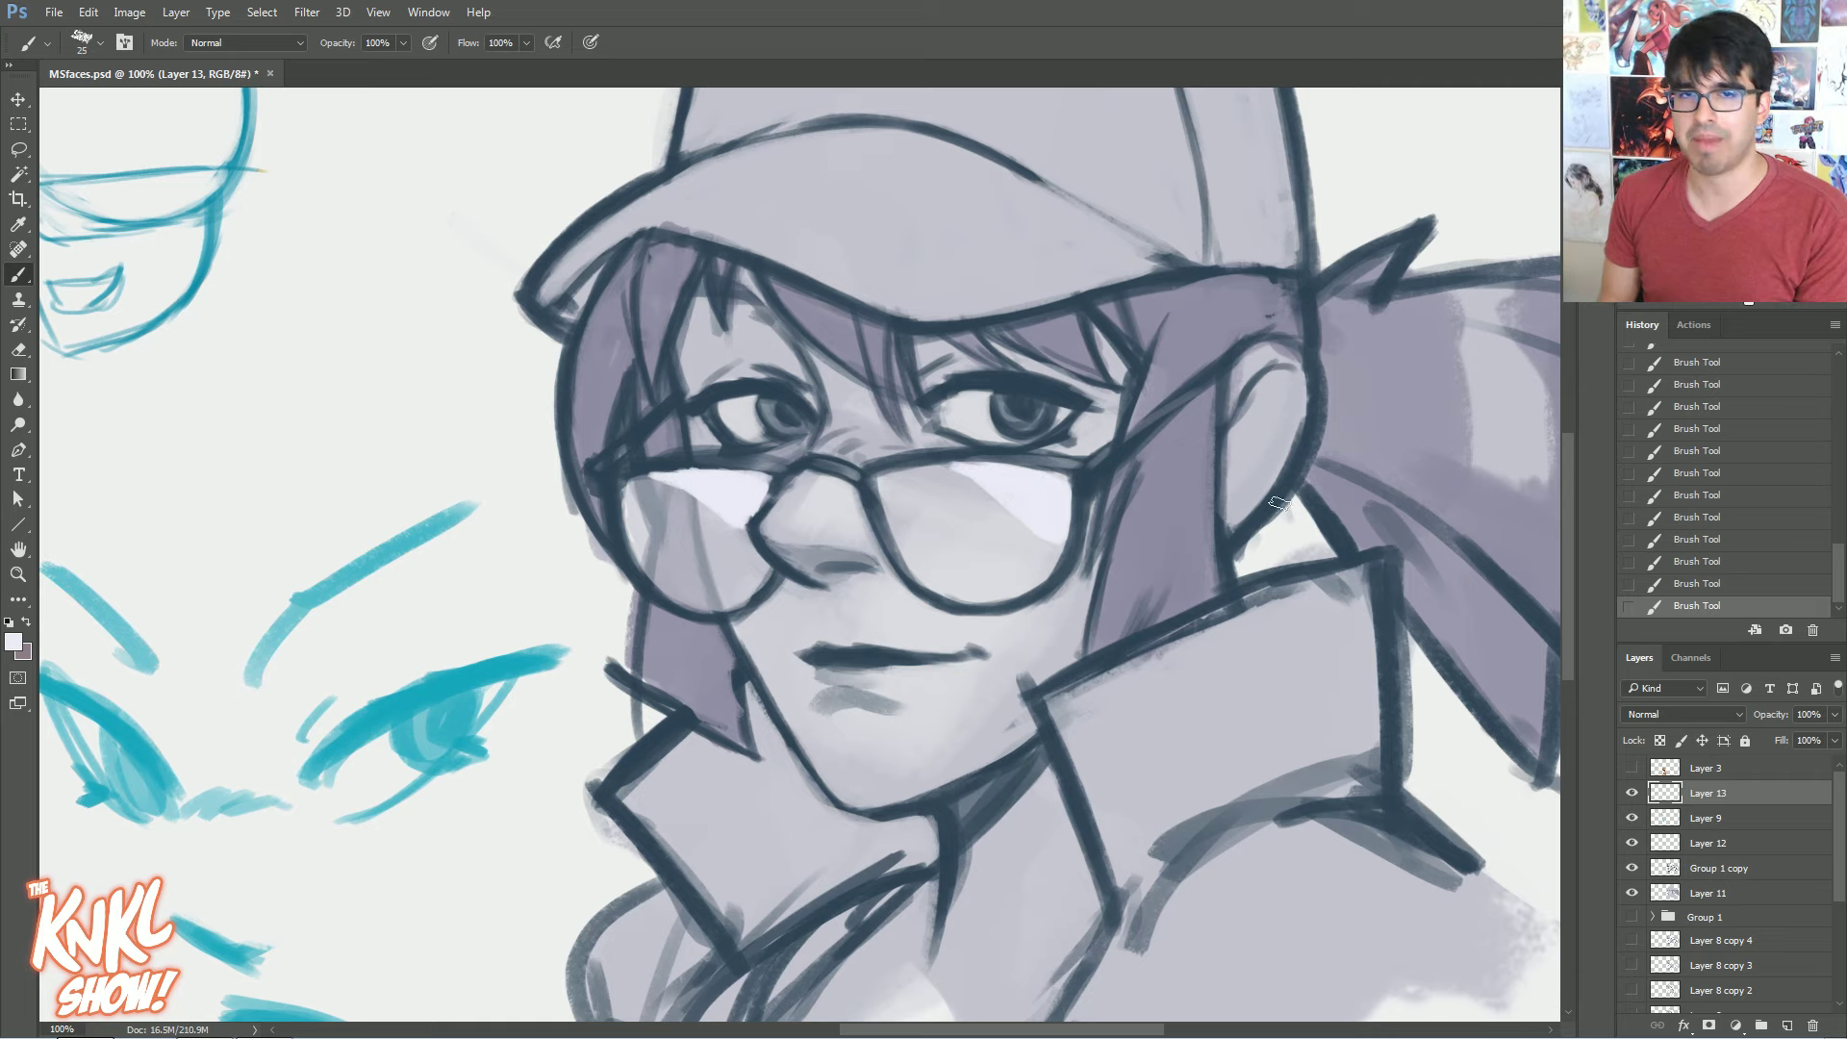
pyautogui.press(']')
pyautogui.press(']')
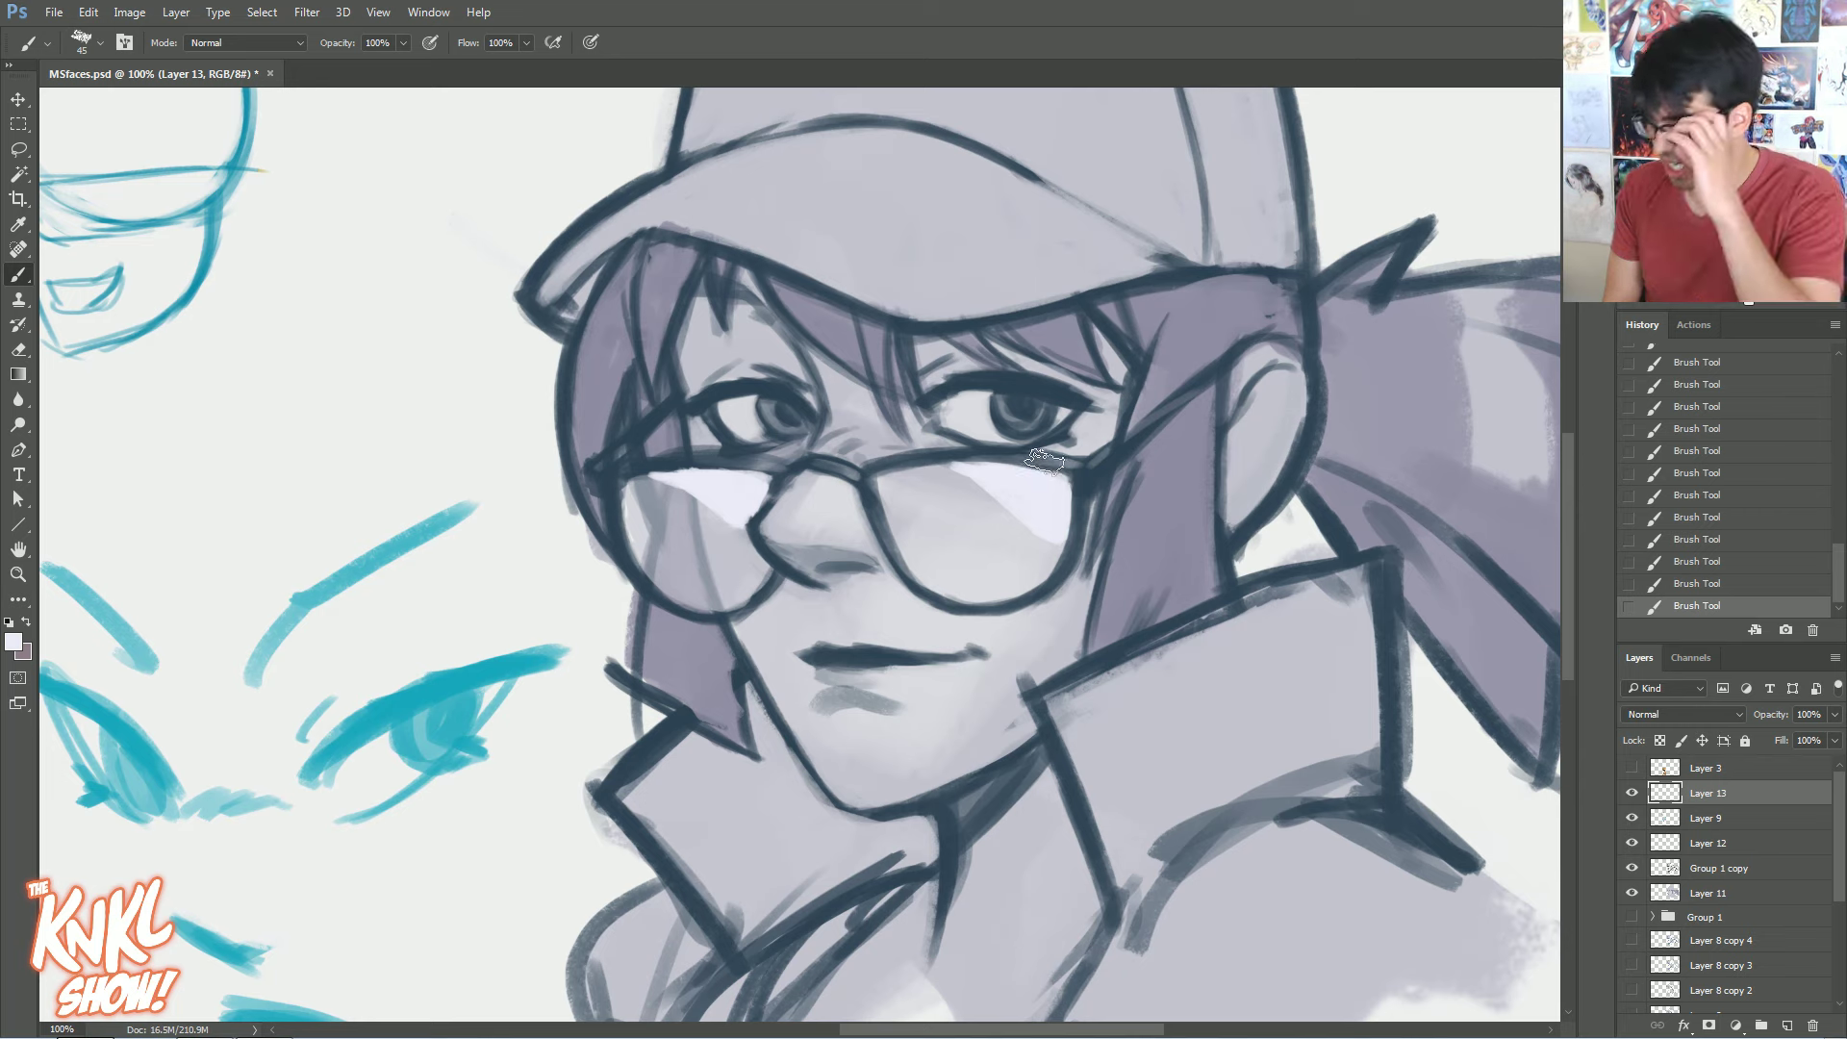
pyautogui.moveTo(991, 495)
pyautogui.mouseDown()
pyautogui.moveTo(982, 478)
pyautogui.moveTo(910, 539)
pyautogui.moveTo(967, 578)
pyautogui.moveTo(1020, 548)
pyautogui.moveTo(1026, 516)
pyautogui.mouseUp()
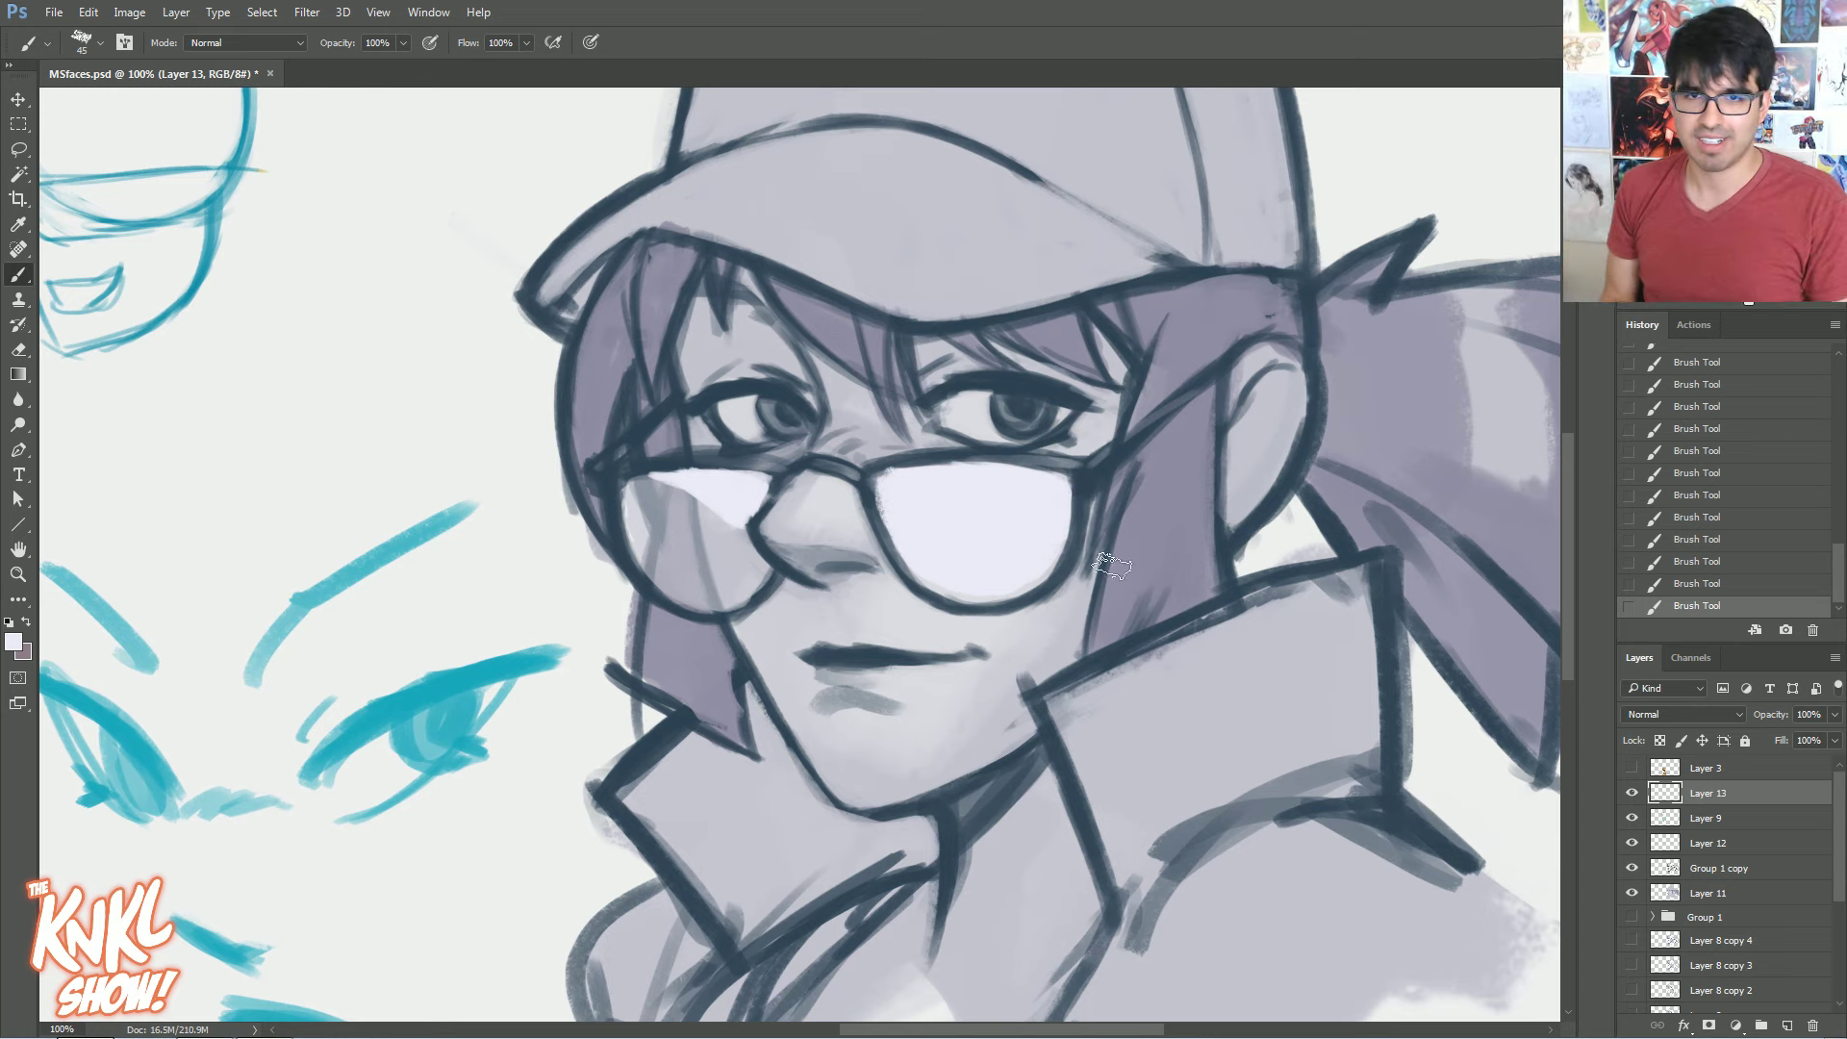
# Try a soft 500 px brush glow around the near lens and revert to the corner reflections
pyautogui.rightClick(1146, 594)
pyautogui.click(1203, 679)
pyautogui.click(1233, 695)
pyautogui.click(1236, 433)
pyautogui.press(']')
pyautogui.press(']')
pyautogui.press(']')
pyautogui.press(']')
pyautogui.press(']')
pyautogui.press(']')
pyautogui.press(']')
pyautogui.press(']')
pyautogui.press(']')
pyautogui.press(']')
pyautogui.press(']')
pyautogui.press(']')
pyautogui.press(']')
pyautogui.press(']')
pyautogui.moveTo(987, 549); pyautogui.dragTo(981, 529)
pyautogui.click(1691, 586)
pyautogui.hotkey('ctrl', 'z')
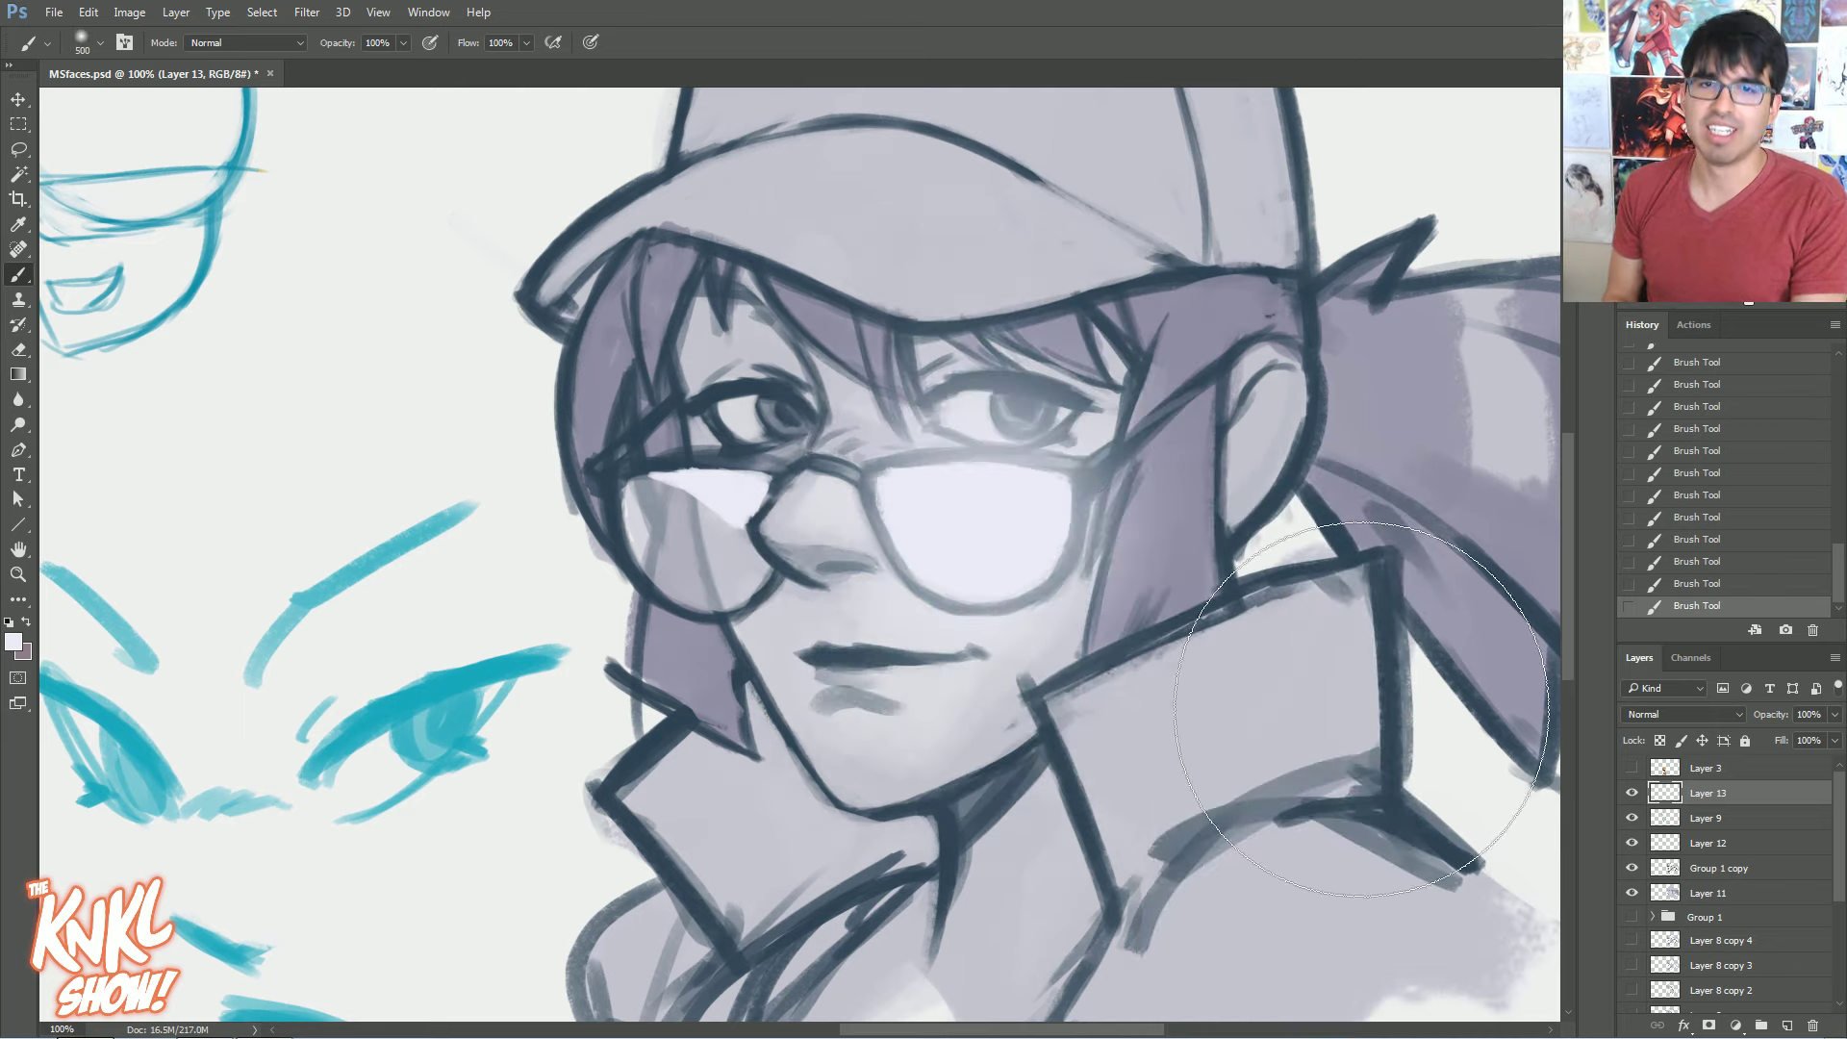
pyautogui.click(1714, 582)
pyautogui.click(1712, 567)
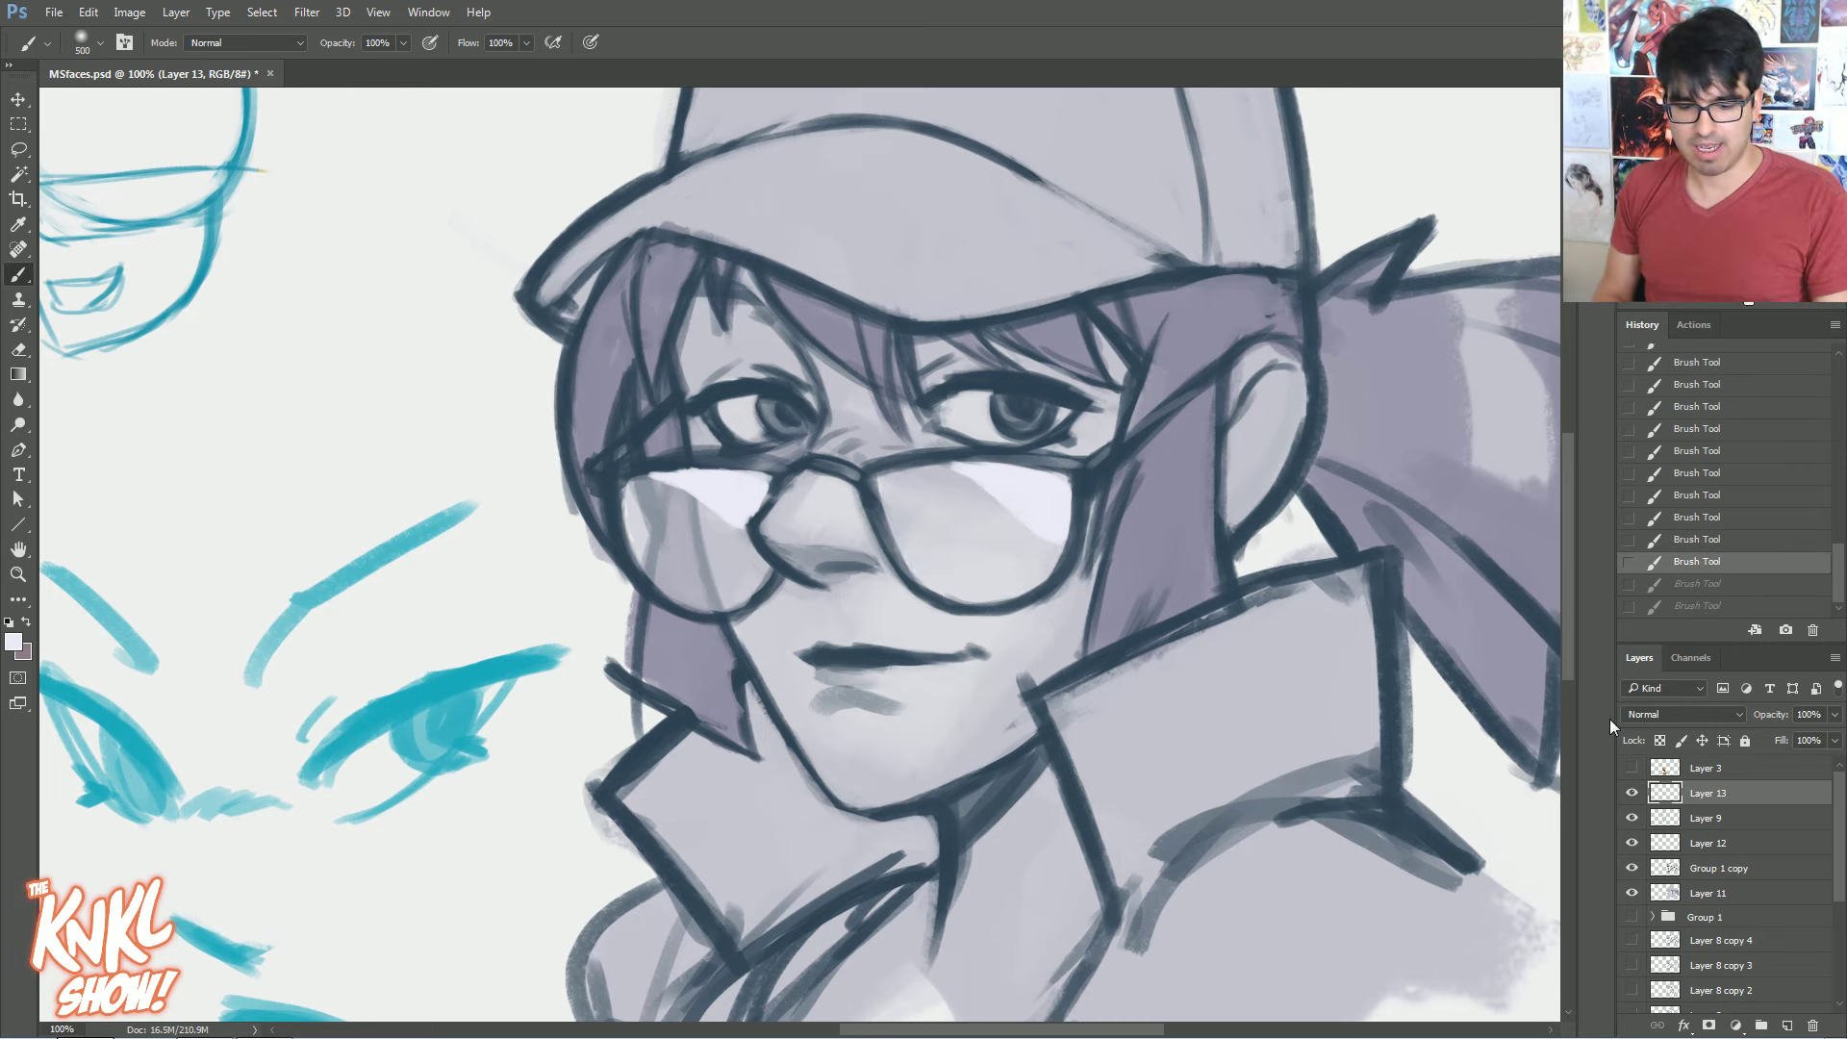
# Erase along the lower edges of the reflections in both lenses to soften and trim them
pyautogui.moveTo(763, 525); pyautogui.dragTo(656, 479)
pyautogui.moveTo(719, 512); pyautogui.dragTo(664, 487)
pyautogui.moveTo(1060, 538); pyautogui.dragTo(976, 481)
pyautogui.moveTo(1056, 537)
pyautogui.mouseDown()
pyautogui.moveTo(931, 453)
pyautogui.moveTo(1006, 450)
pyautogui.moveTo(1067, 541)
pyautogui.mouseUp()
pyautogui.moveTo(976, 483); pyautogui.dragTo(1088, 570)
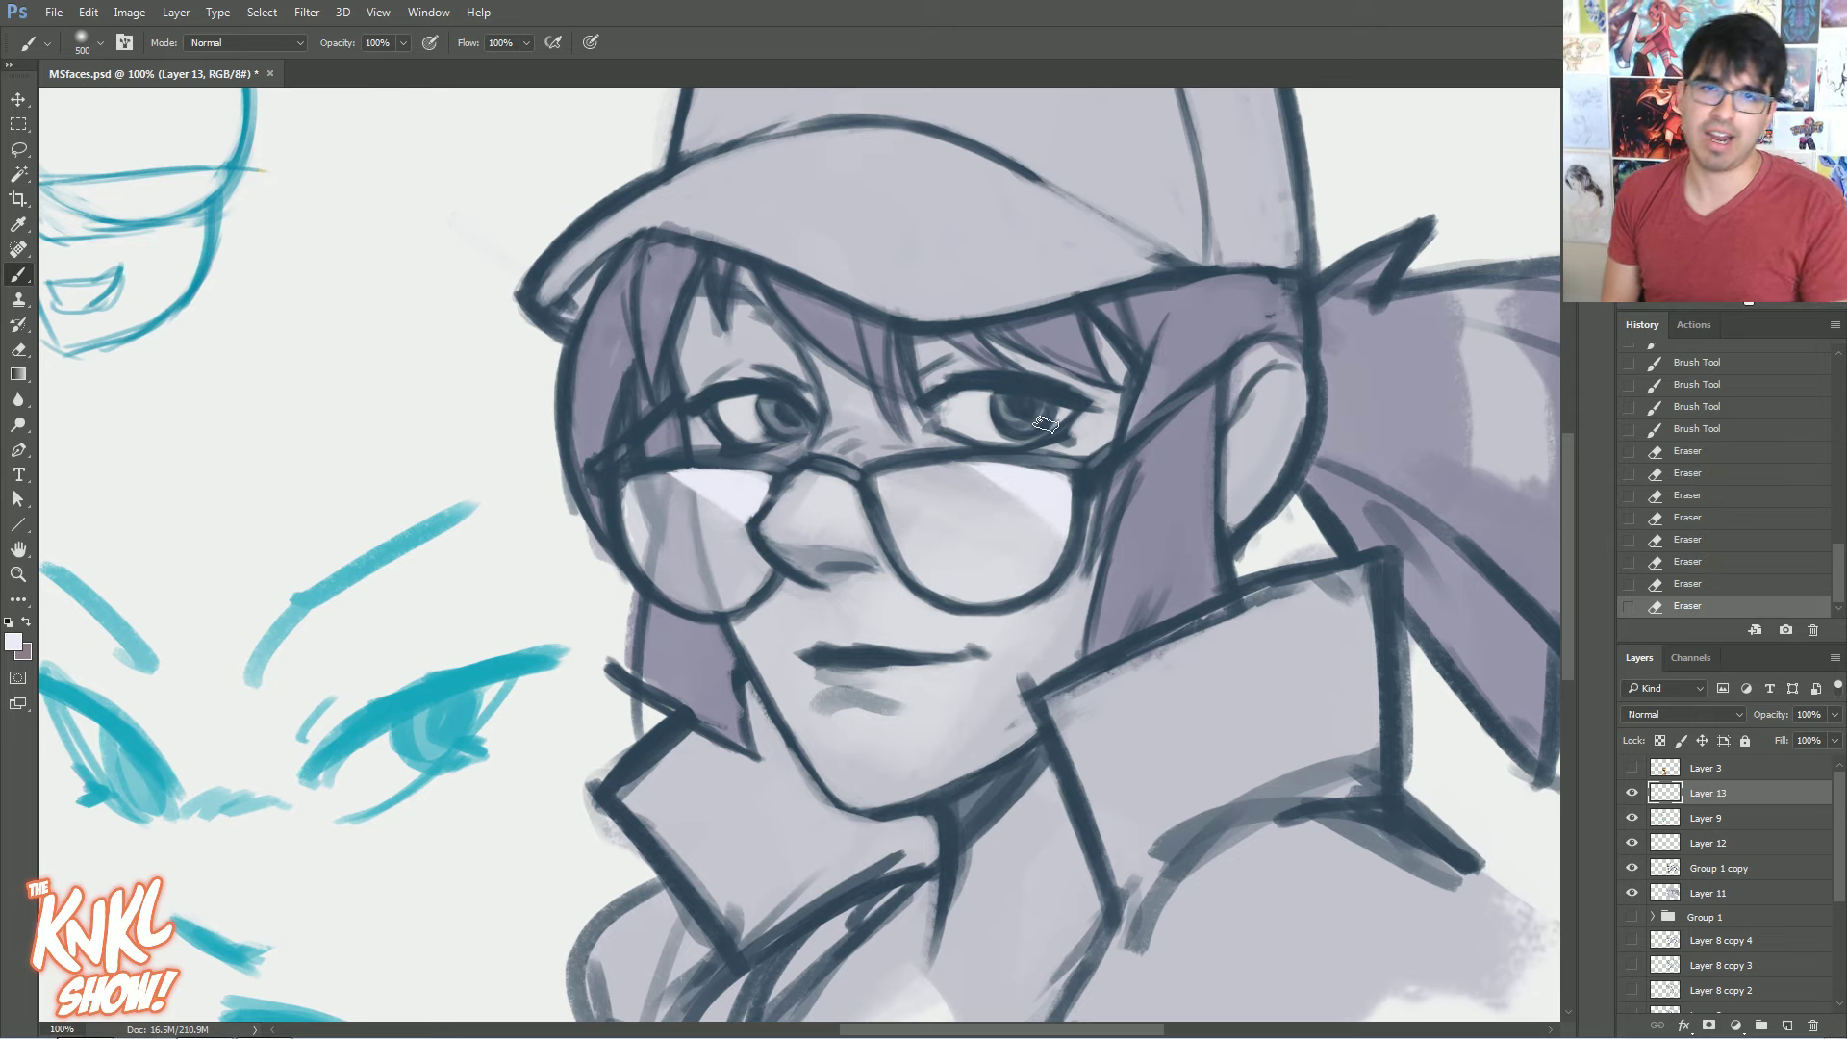
# Paint a near-white glare across the near lens with a hard textured brush and erase it into separate diagonal bands
pyautogui.press('[')
pyautogui.press('[')
pyautogui.press('[')
pyautogui.rightClick(979, 494)
pyautogui.click(1078, 773)
pyautogui.press('Return')
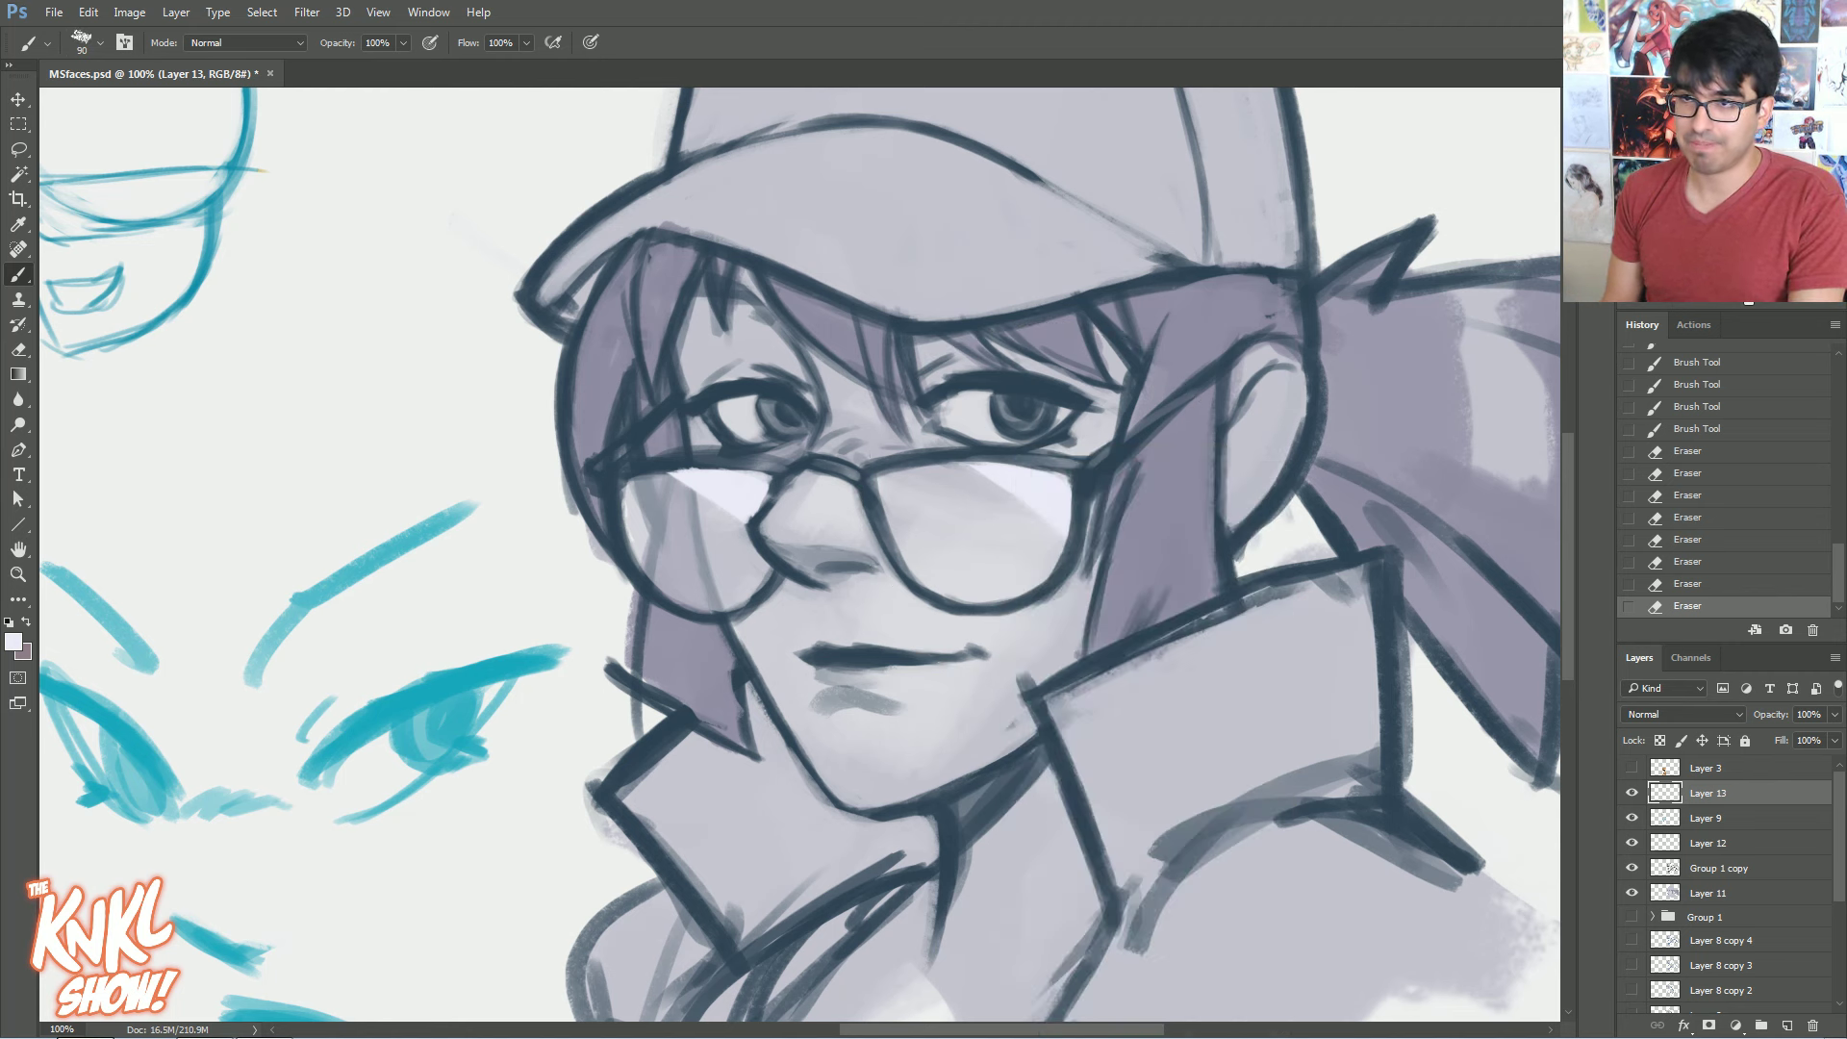
pyautogui.press('[')
pyautogui.press('[')
pyautogui.press('[')
pyautogui.press('[')
pyautogui.moveTo(954, 498)
pyautogui.mouseDown()
pyautogui.moveTo(1029, 535)
pyautogui.moveTo(997, 486)
pyautogui.moveTo(1065, 518)
pyautogui.mouseUp()
pyautogui.moveTo(922, 459); pyautogui.dragTo(964, 465)
pyautogui.moveTo(1013, 572); pyautogui.dragTo(1017, 606)
pyautogui.moveTo(877, 458); pyautogui.dragTo(1009, 445)
pyautogui.moveTo(913, 499); pyautogui.dragTo(1044, 616)
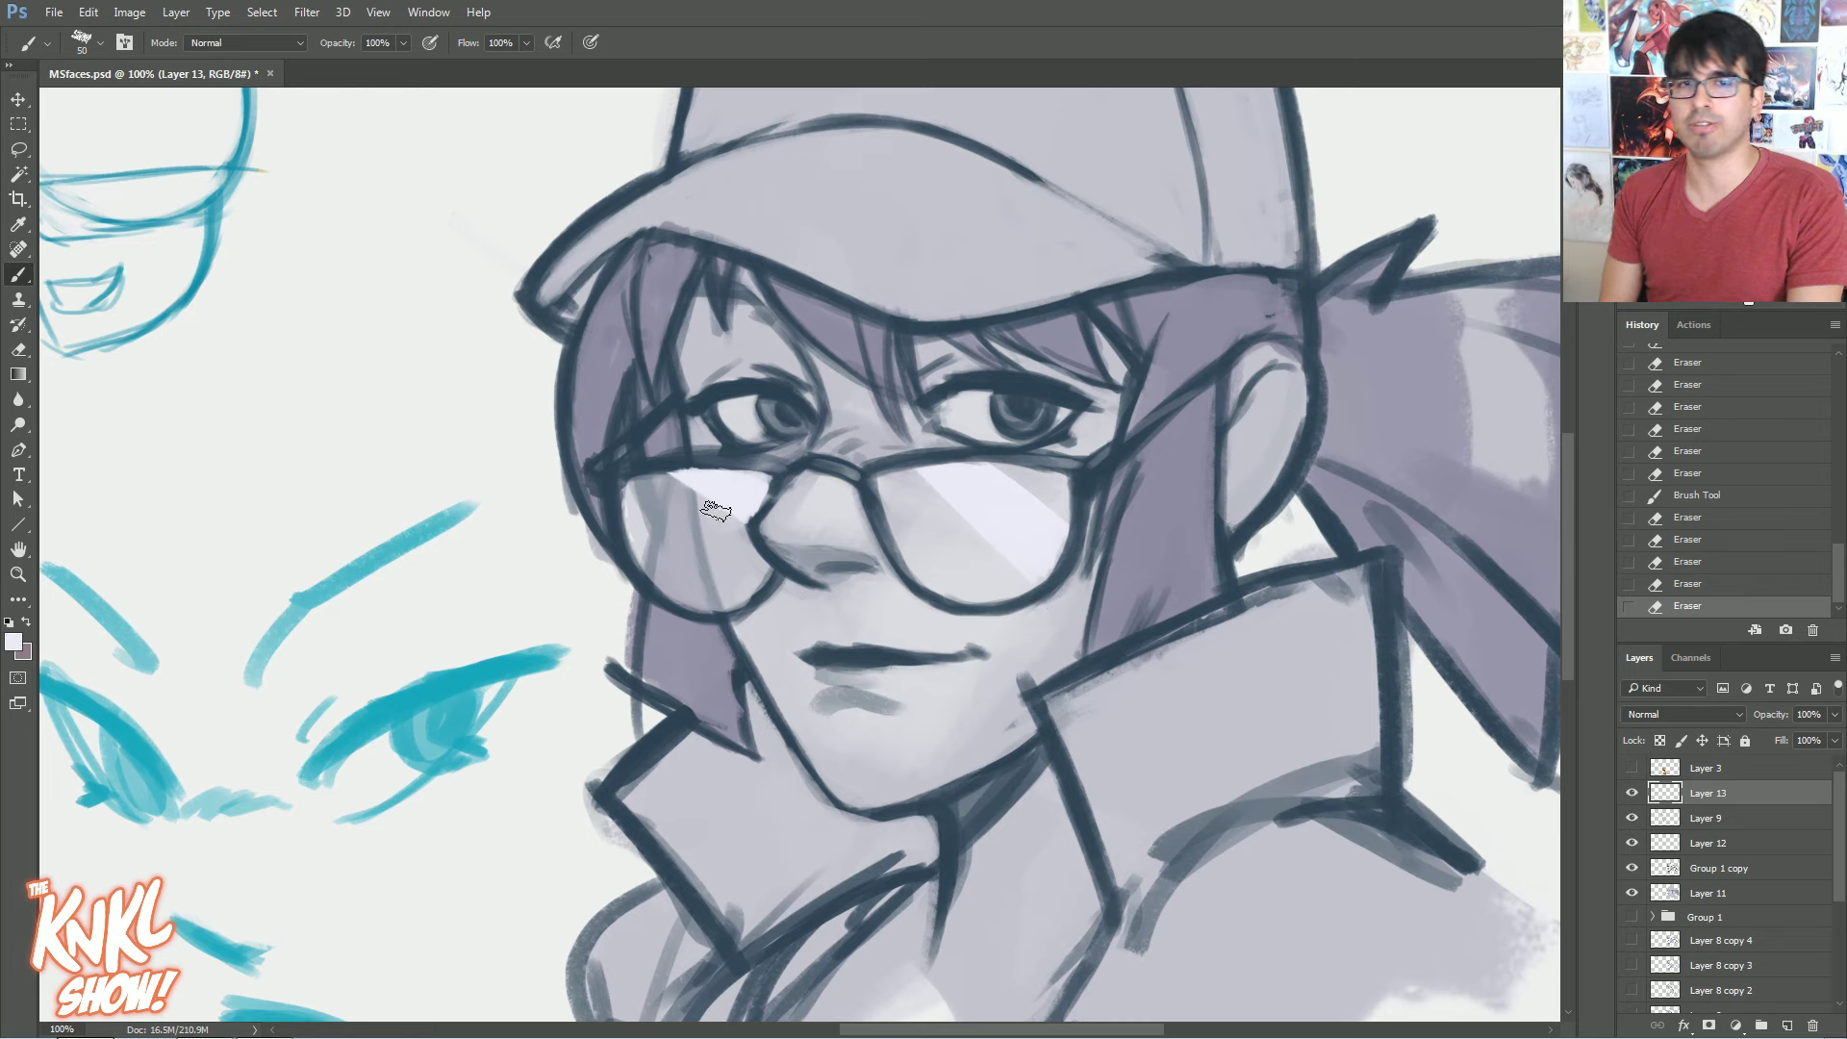
# Trim the far lens's reflection along a diagonal and sharpen its edge with small near-white strokes
pyautogui.moveTo(664, 471); pyautogui.dragTo(771, 578)
pyautogui.press('[')
pyautogui.press('[')
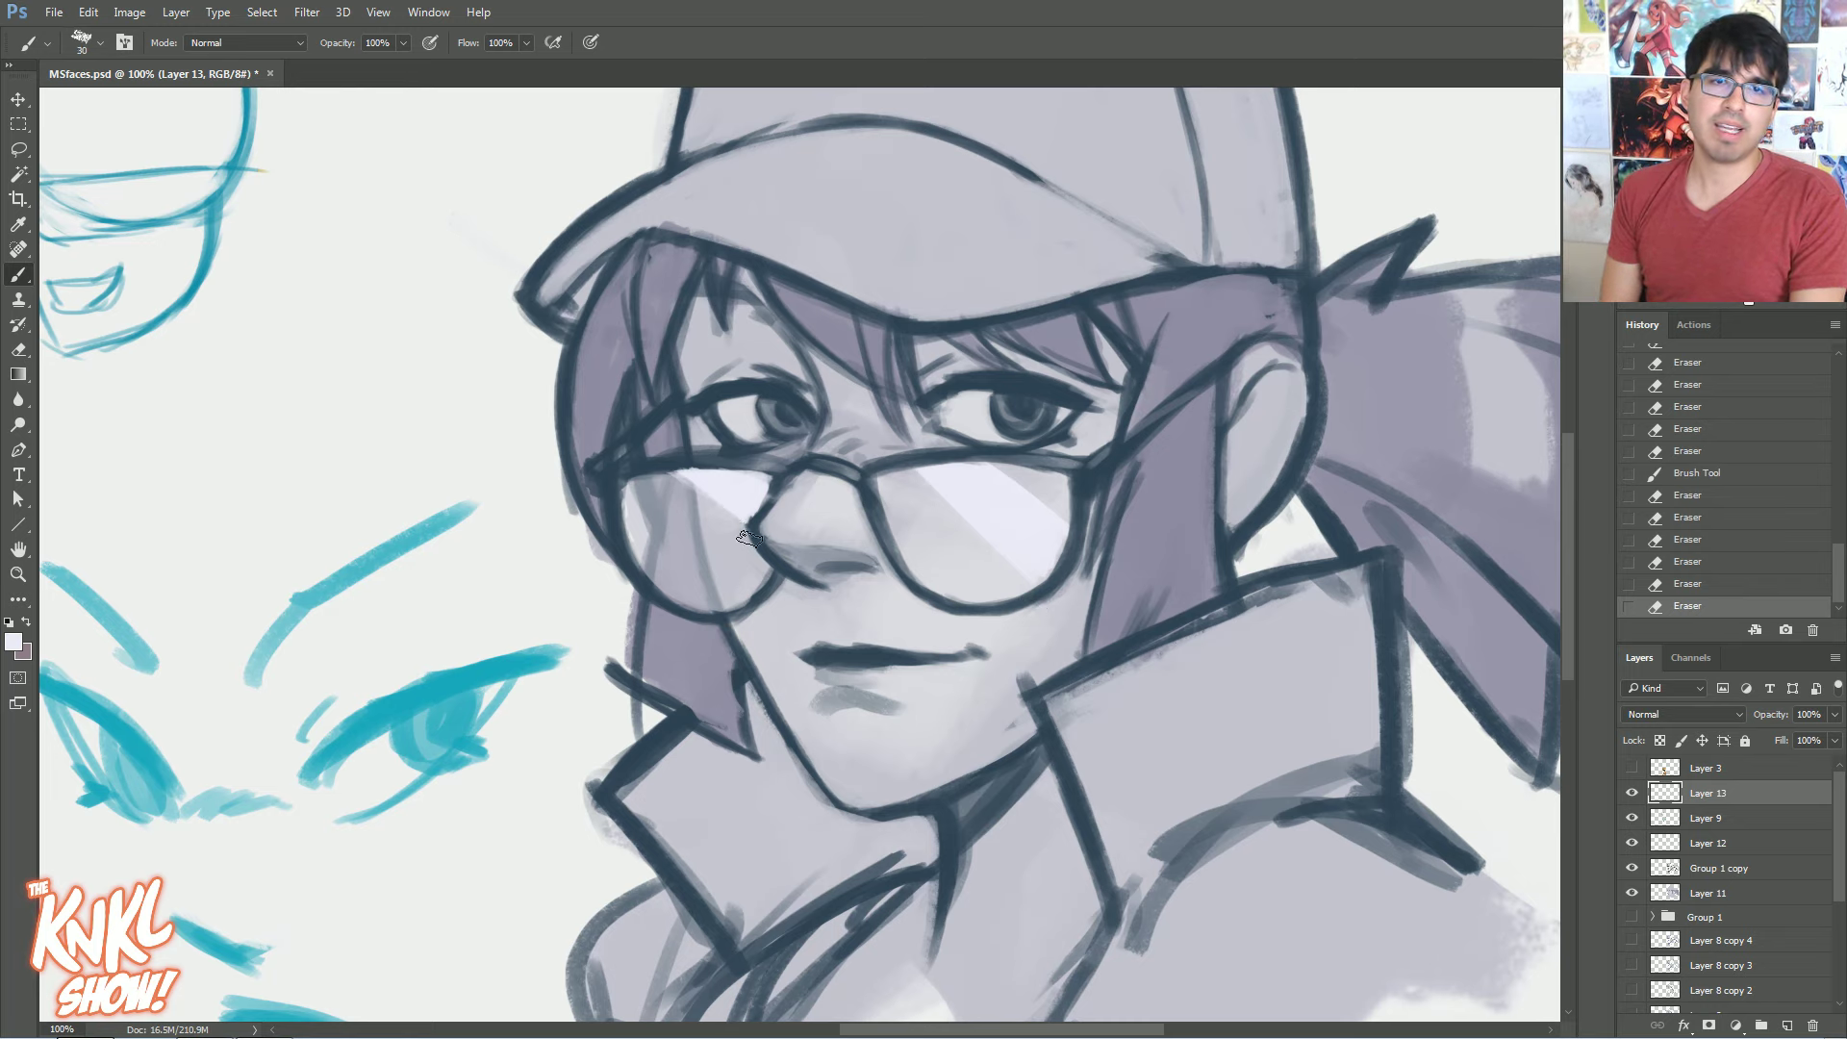
pyautogui.moveTo(743, 526); pyautogui.dragTo(722, 510)
pyautogui.moveTo(747, 523); pyautogui.dragTo(712, 498)
pyautogui.press('[')
pyautogui.press('[')
pyautogui.moveTo(749, 520); pyautogui.dragTo(711, 499)
pyautogui.moveTo(679, 474); pyautogui.dragTo(702, 494)
# Paint thin near-white reflections along the inside of the lower rim of both lenses
pyautogui.press(']')
pyautogui.moveTo(713, 606); pyautogui.dragTo(631, 515)
pyautogui.moveTo(953, 591); pyautogui.dragTo(892, 529)
pyautogui.hotkey('ctrl', 'z')
pyautogui.hotkey('ctrl', 'z')
pyautogui.moveTo(952, 592); pyautogui.dragTo(902, 526)
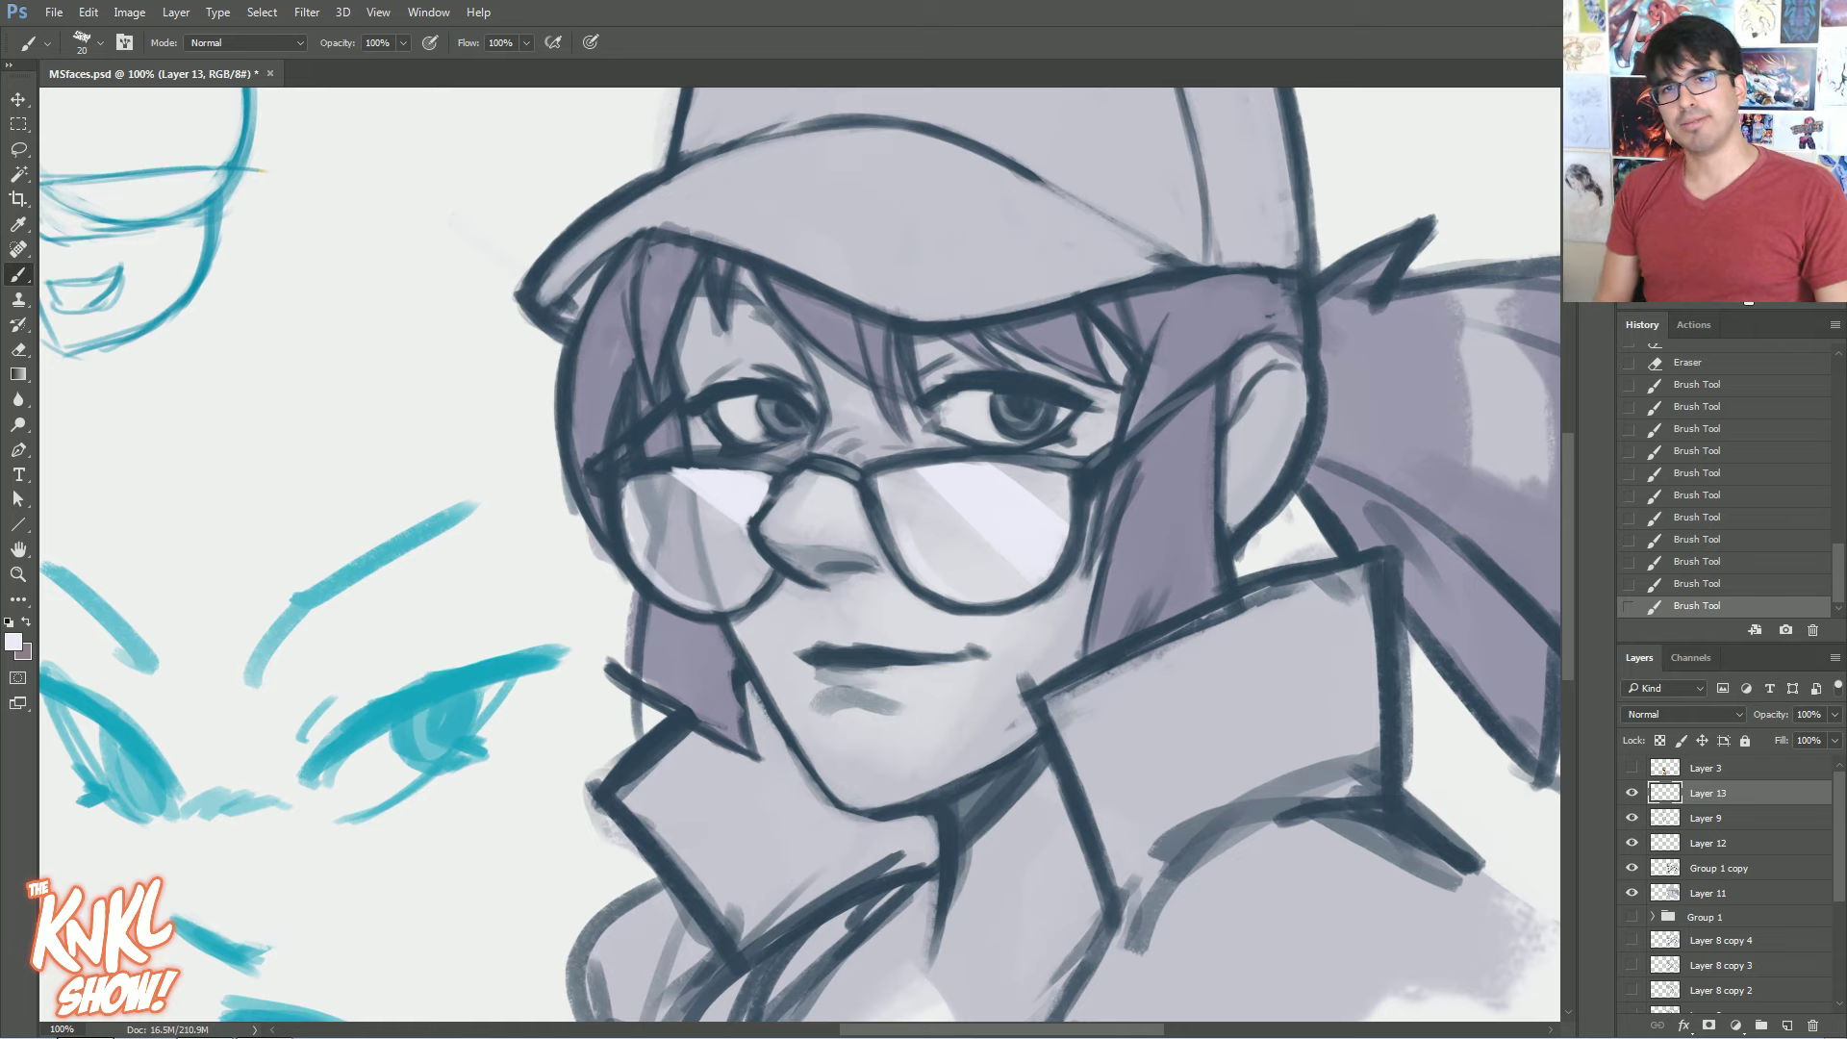
# Clean up the line work around the jaw and neck on the Group 1 copy layer with the Eraser
pyautogui.hotkey('ctrl', '-')
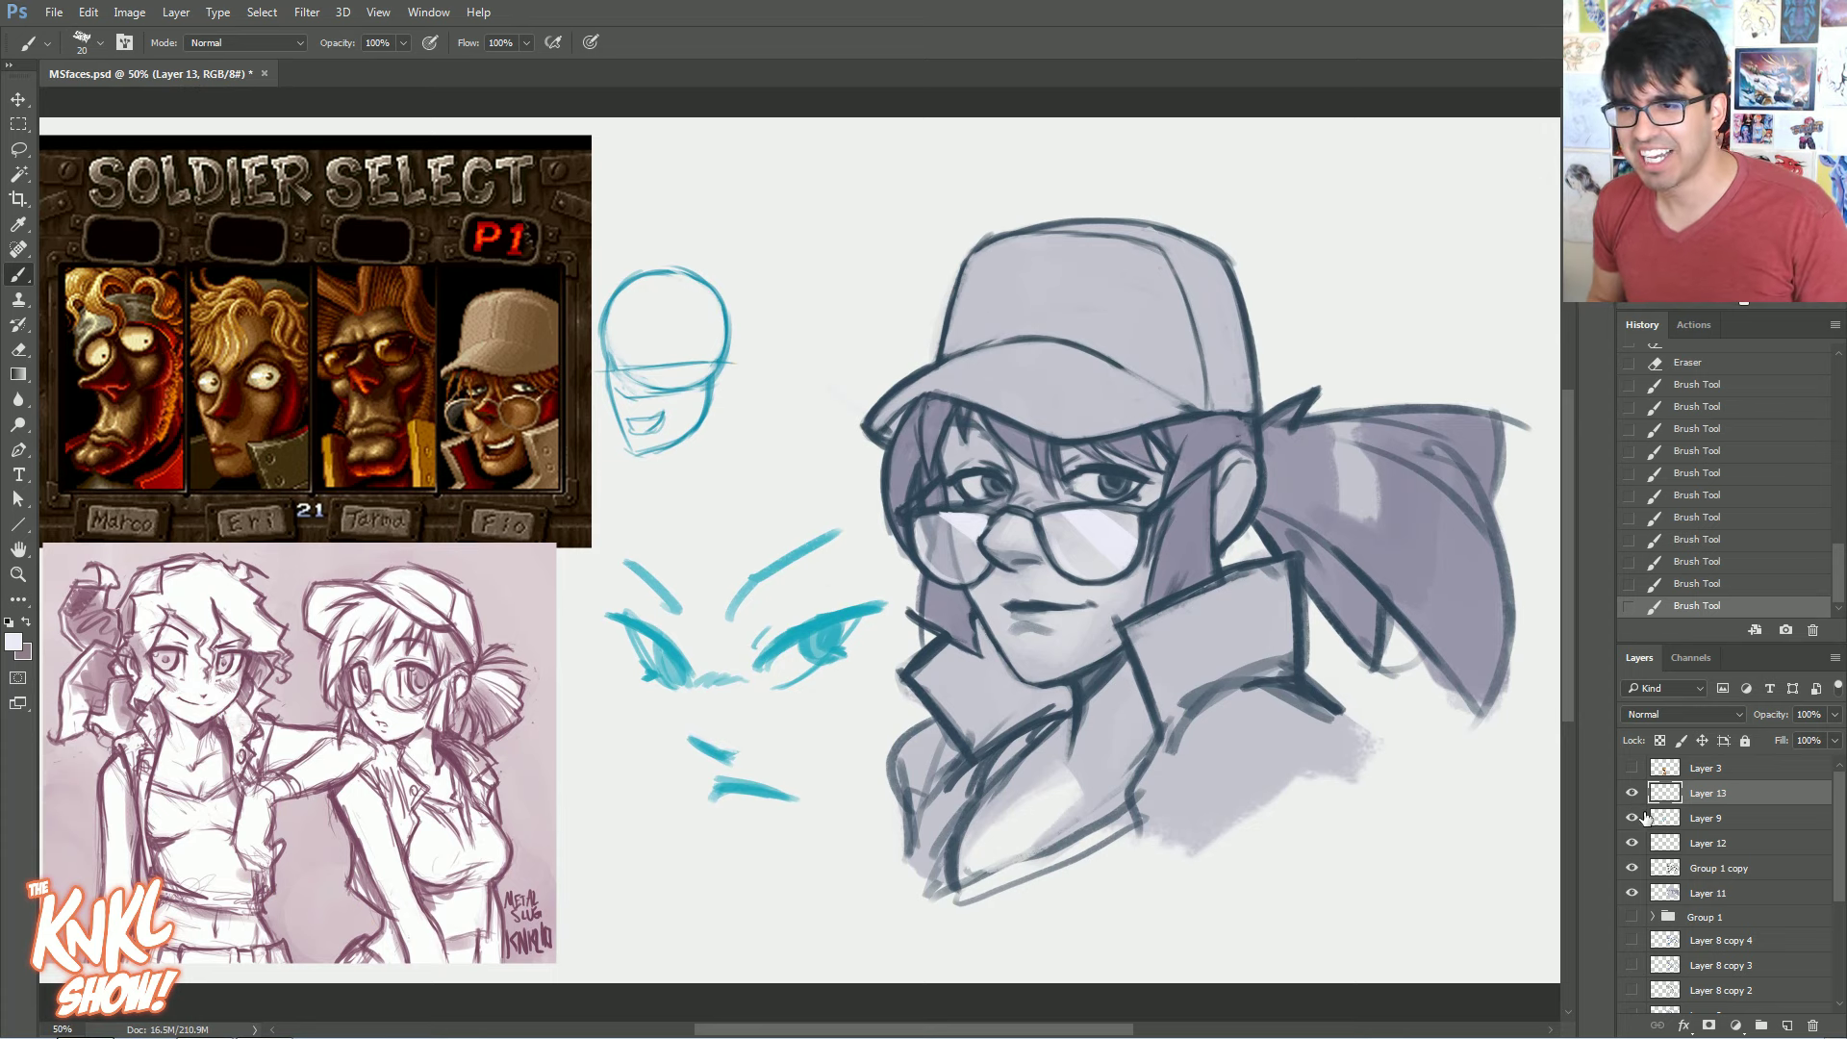
pyautogui.click(1666, 868)
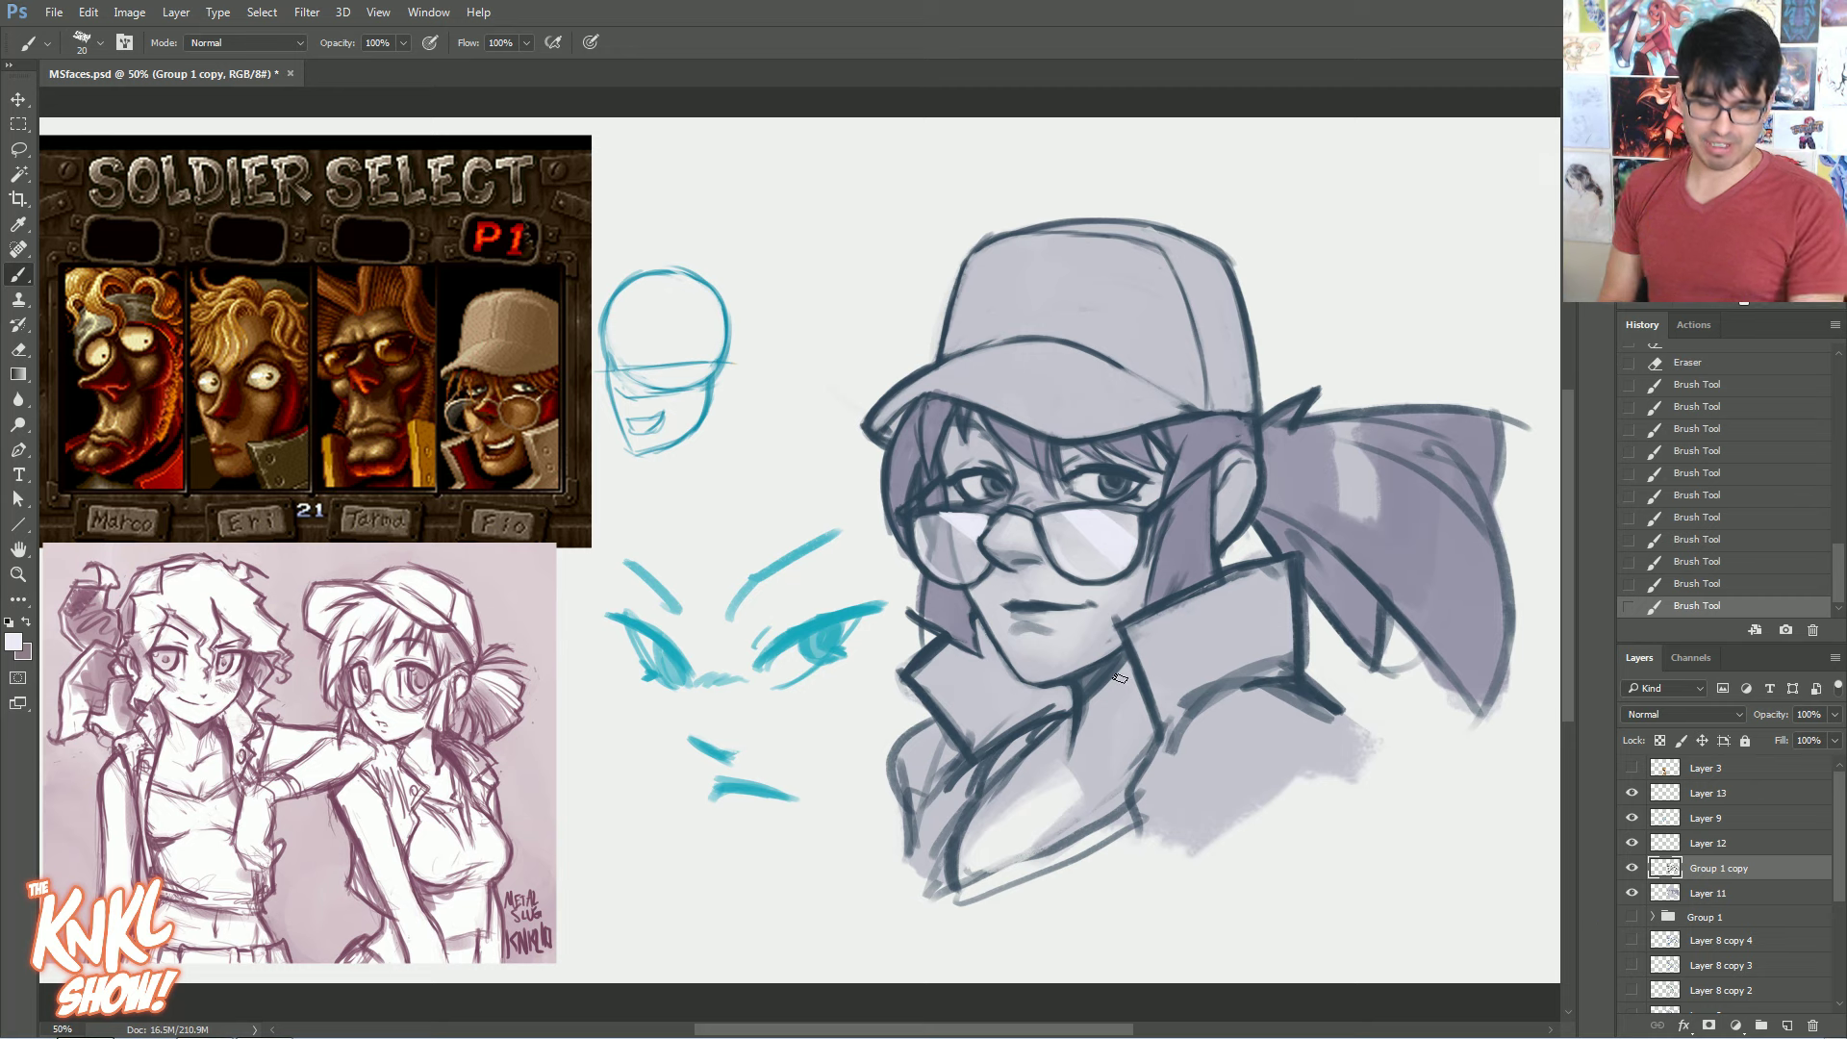
pyautogui.moveTo(1105, 639); pyautogui.dragTo(1062, 636)
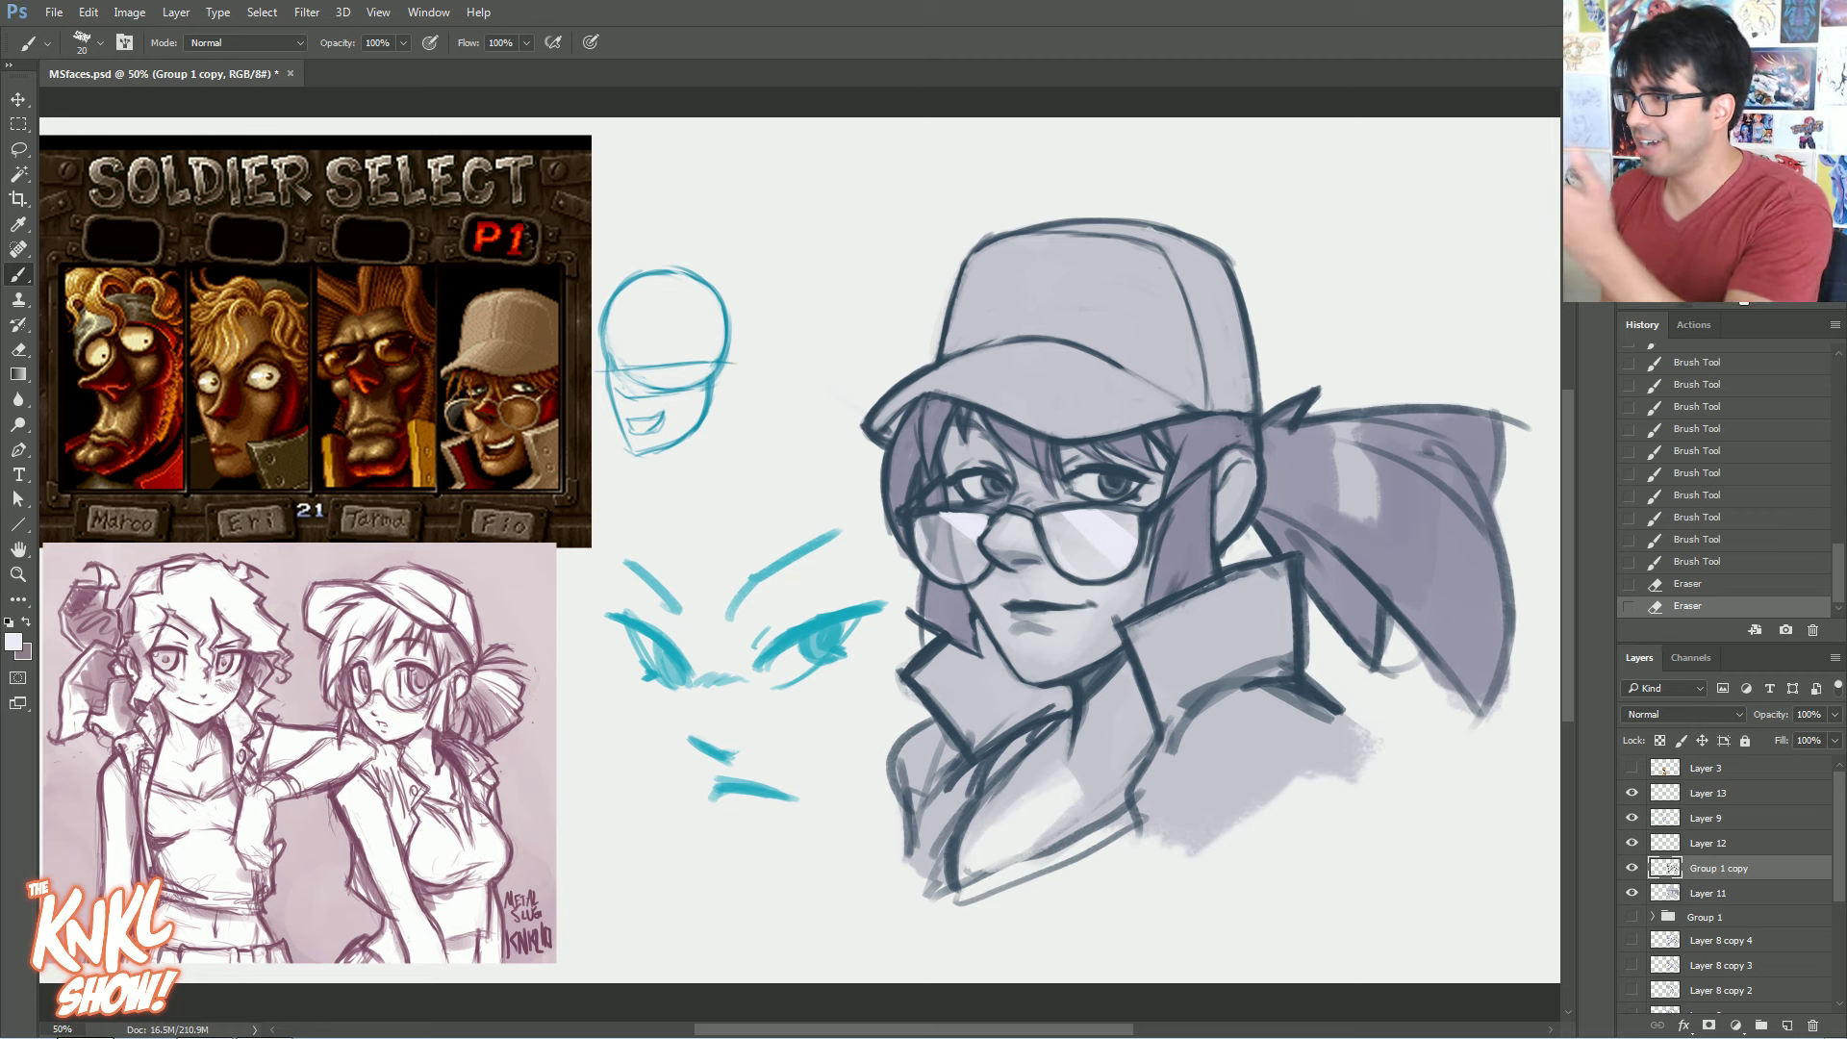
# Shift the Group 1 copy line work to a dark purple with a Hue/Saturation adjustment
pyautogui.hotkey('ctrl', '+')
pyautogui.moveTo(866, 578); pyautogui.dragTo(1019, 569)
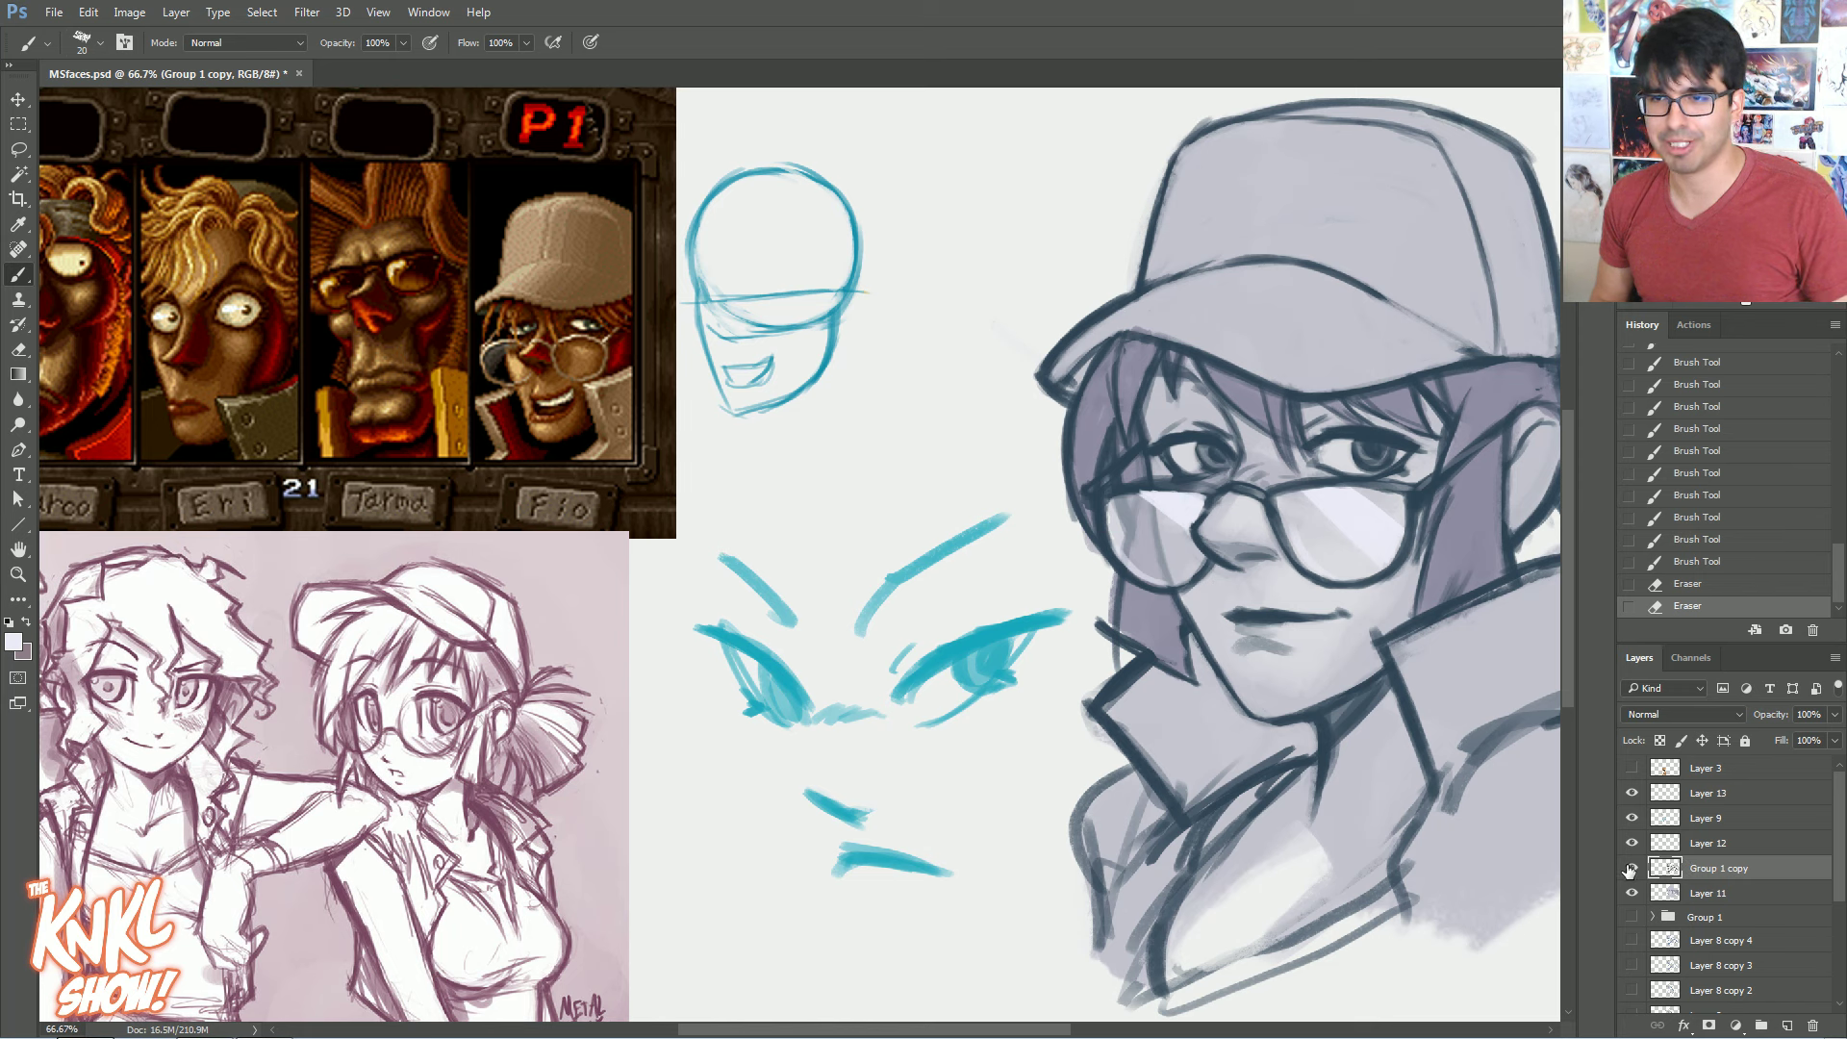
pyautogui.hotkey('ctrl', 'u')
pyautogui.moveTo(1553, 556); pyautogui.dragTo(1598, 546)
pyautogui.moveTo(1553, 637); pyautogui.dragTo(1539, 637)
pyautogui.click(1765, 453)
pyautogui.press('b')
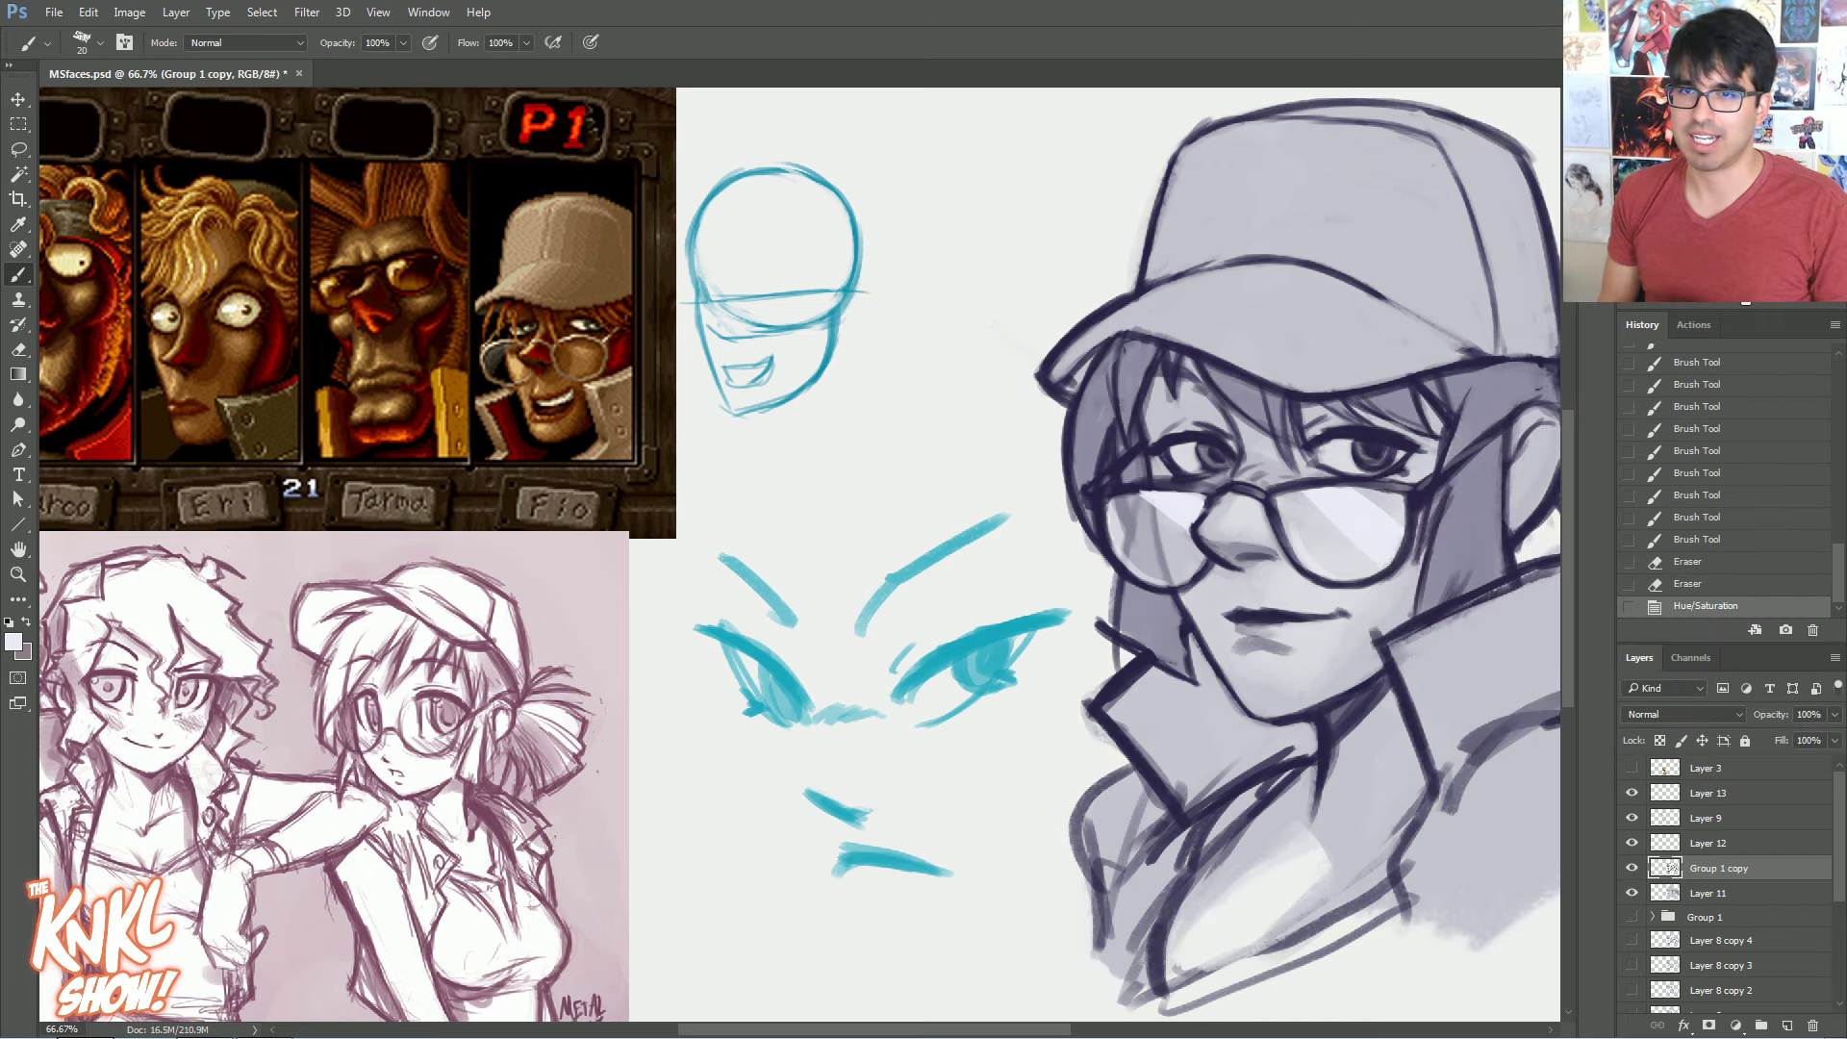
# Save the MSfaces.psd document with the recoloured line work
pyautogui.moveTo(1193, 558); pyautogui.dragTo(888, 558)
pyautogui.hscroll(-2, 799, 554)
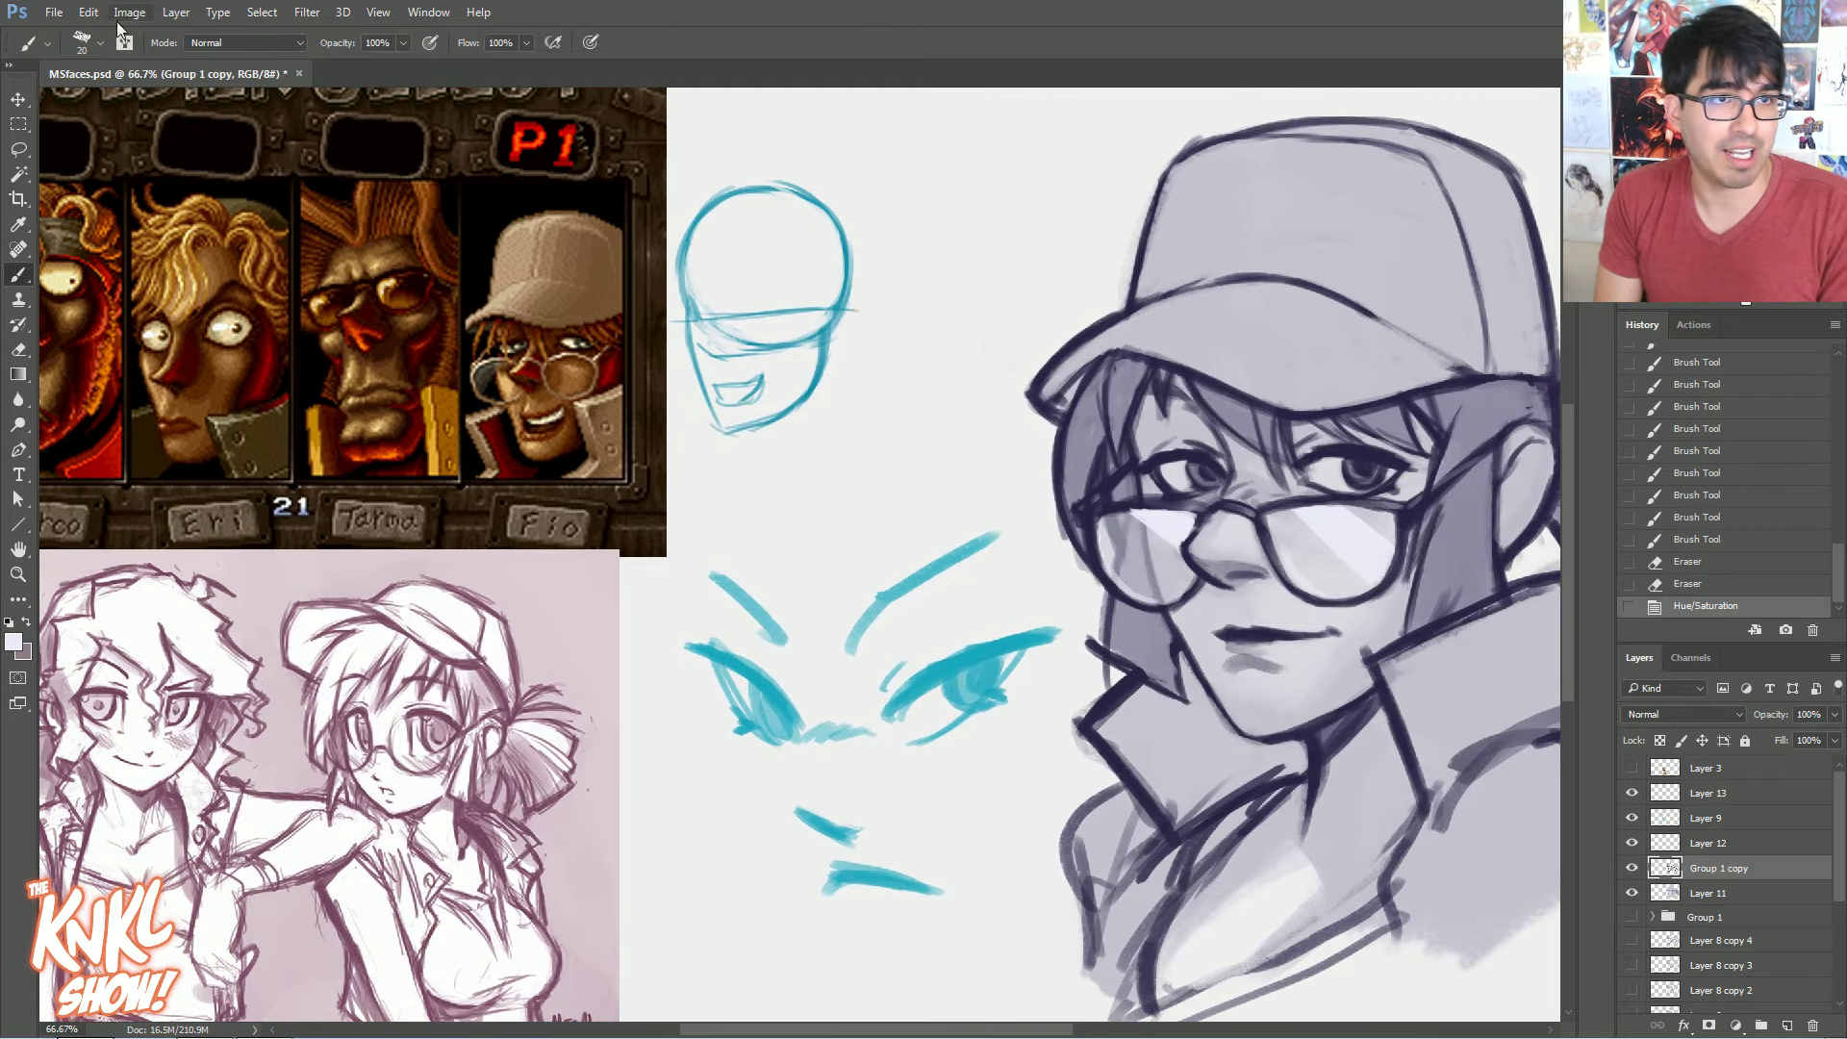
pyautogui.click(54, 11)
pyautogui.click(87, 214)
# Review the purple character sketch and the Soldier Select portraits beside the blue head construction and the painted head
pyautogui.moveTo(674, 577); pyautogui.dragTo(806, 469)
pyautogui.hotkey('ctrl', '+')
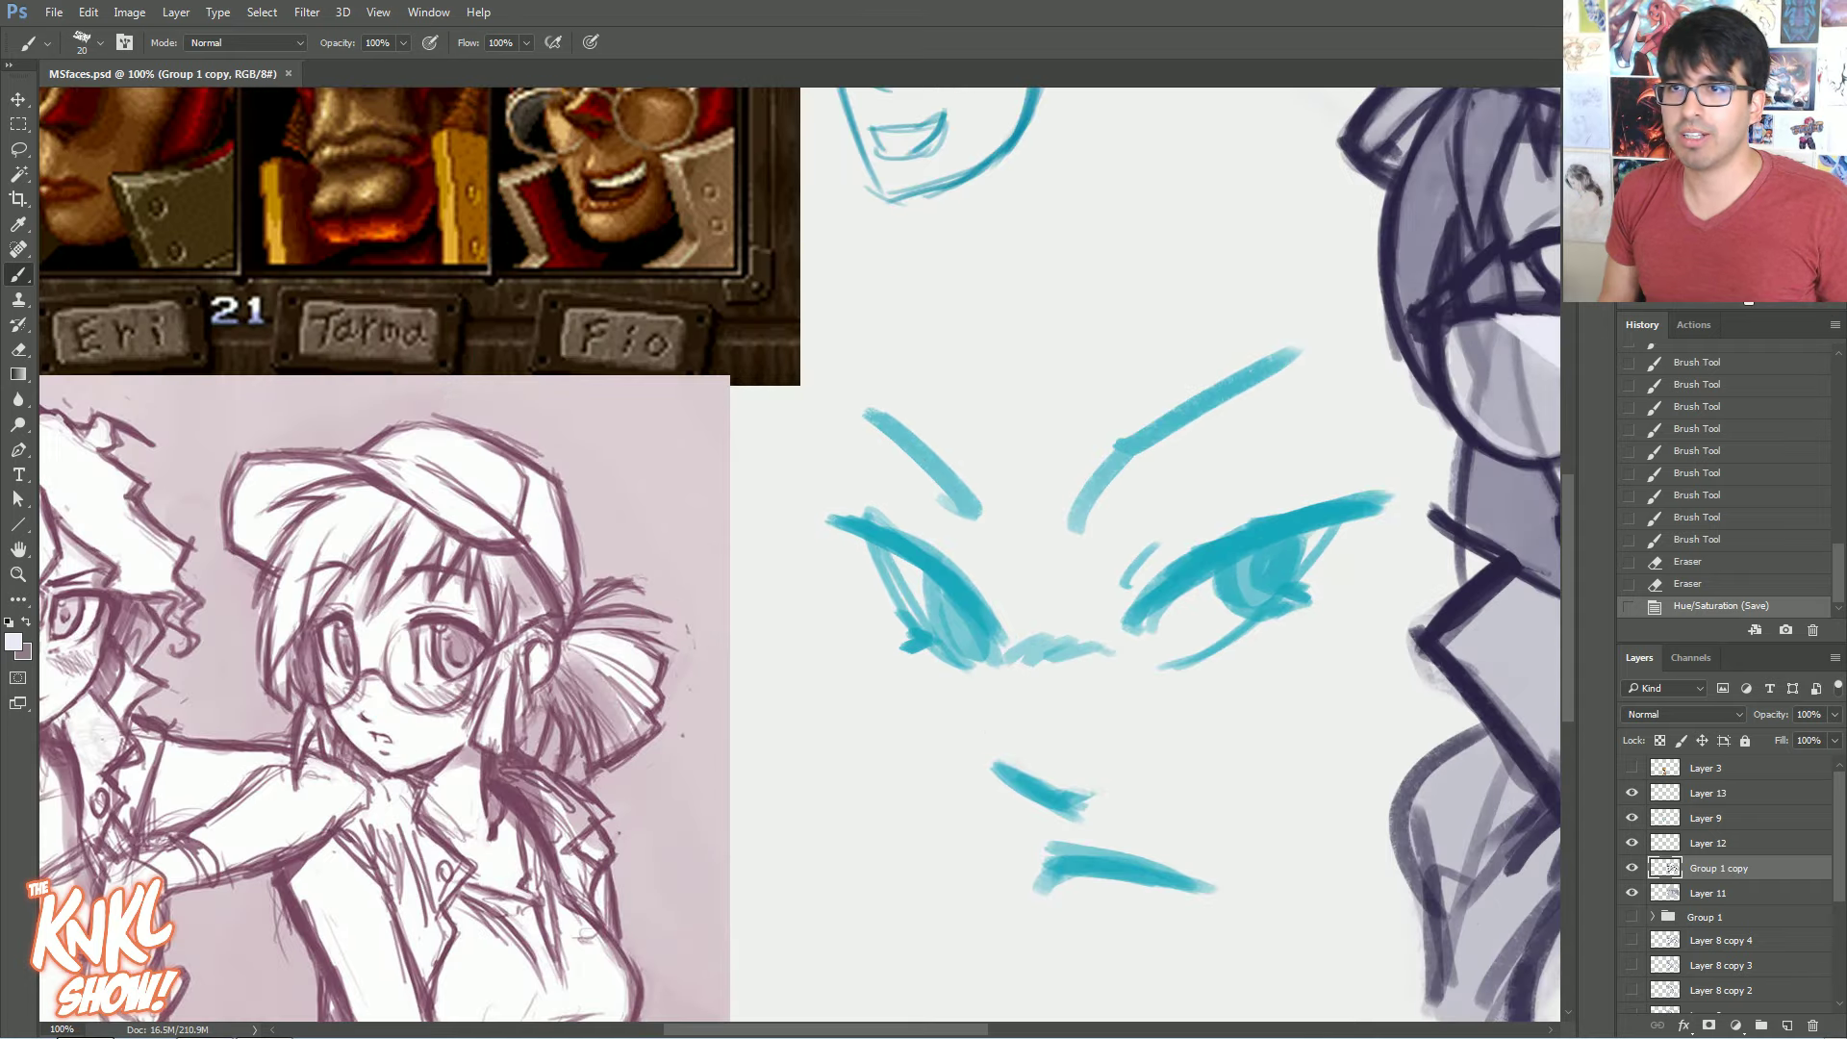
pyautogui.moveTo(577, 578); pyautogui.dragTo(959, 466)
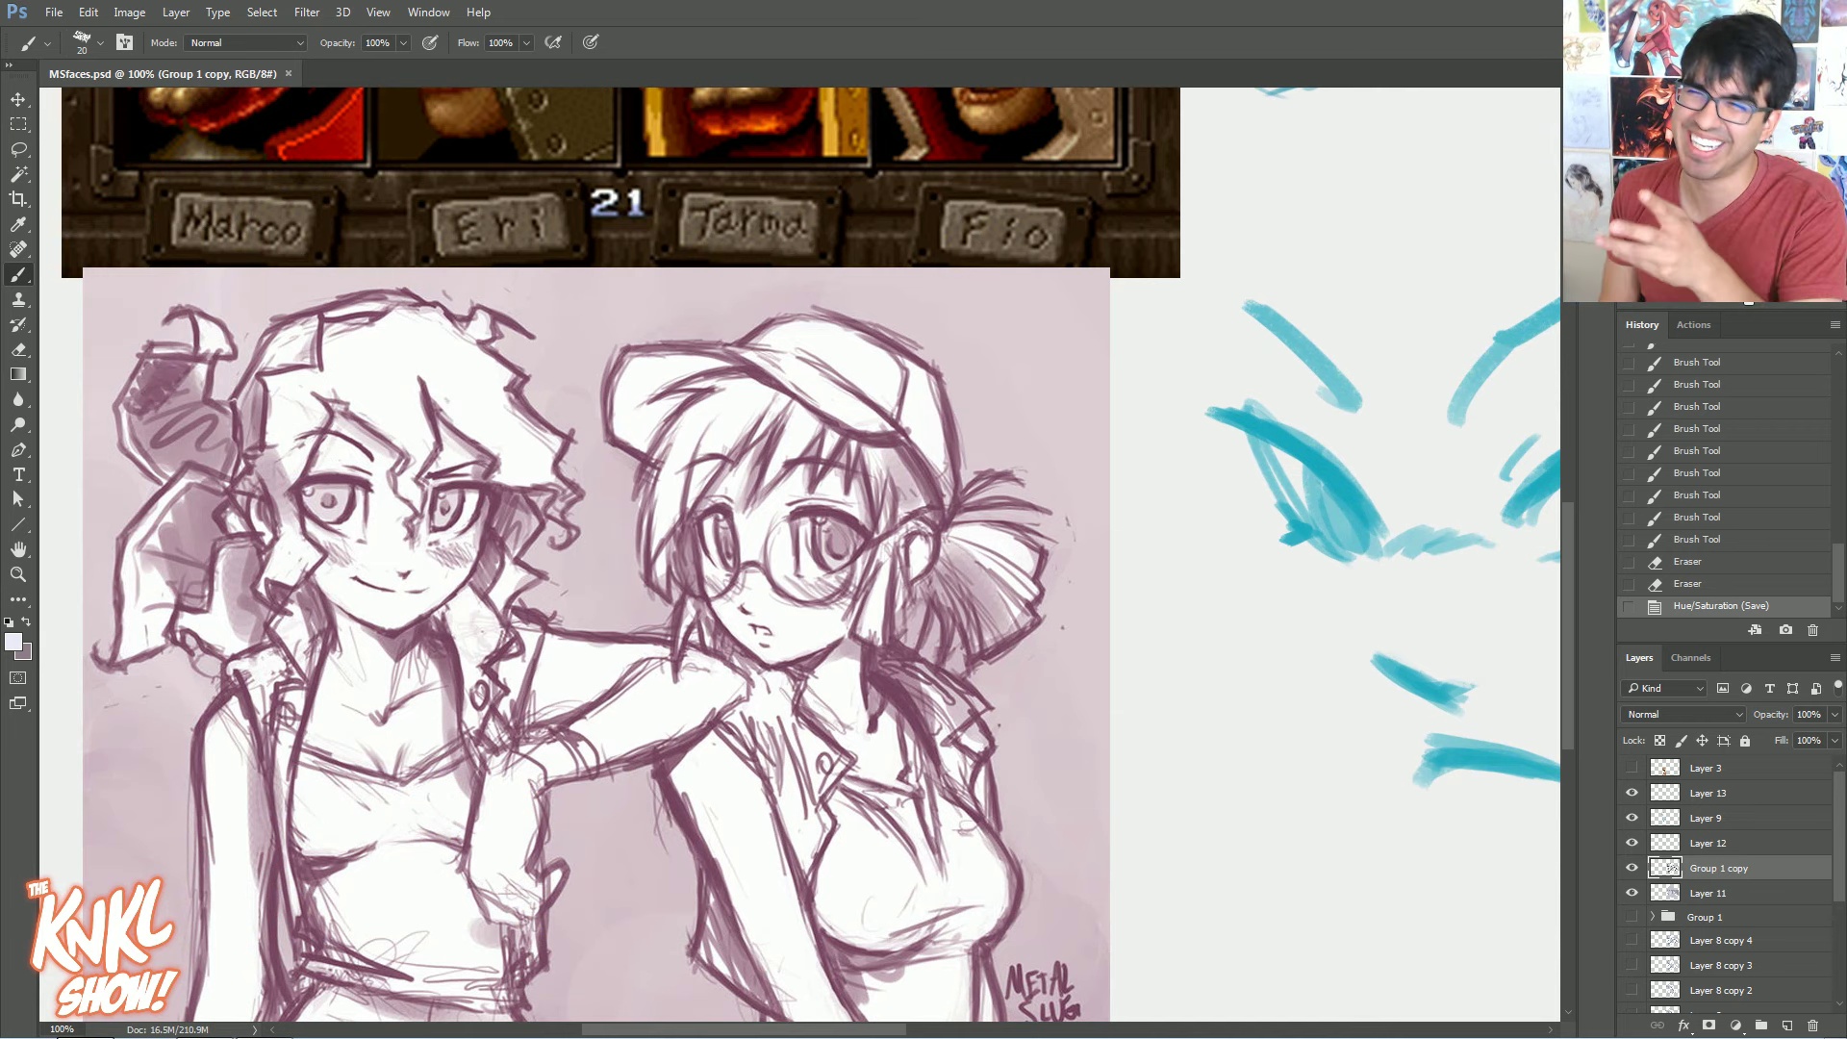
pyautogui.scroll(5, 798, 558)
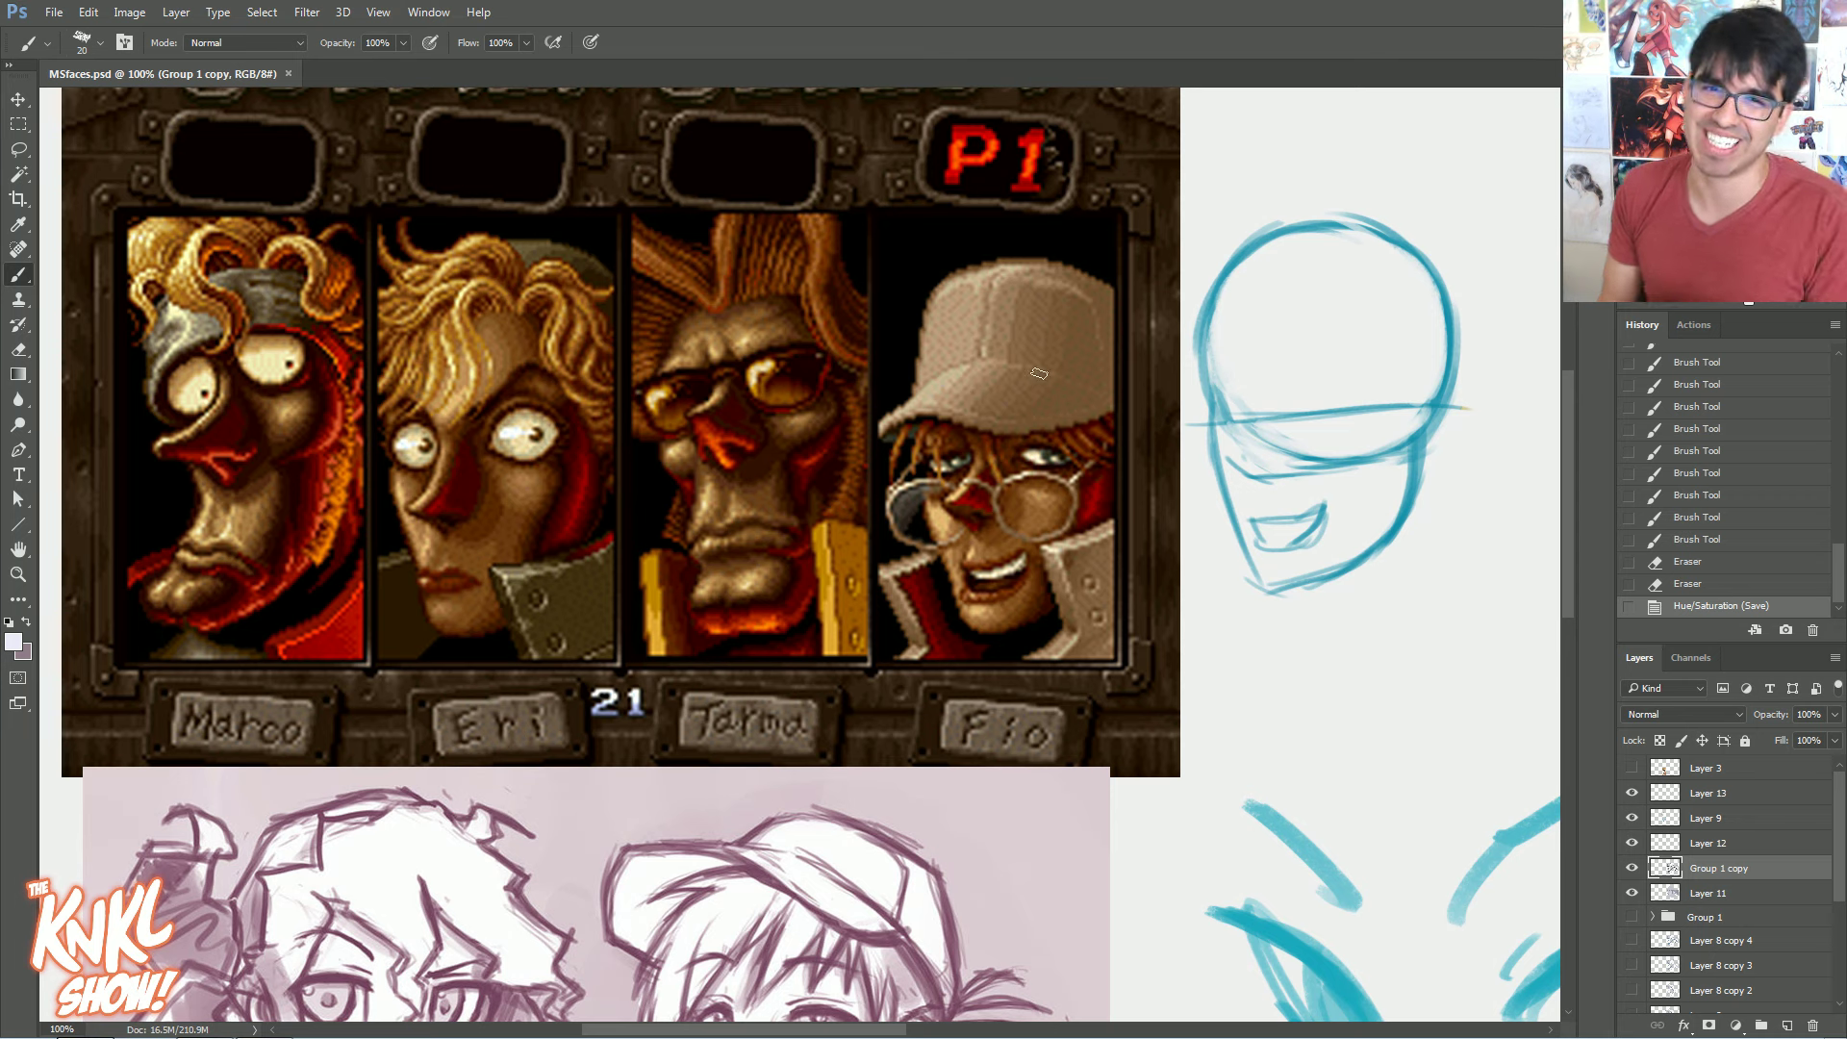
pyautogui.moveTo(1452, 448); pyautogui.dragTo(1398, 327)
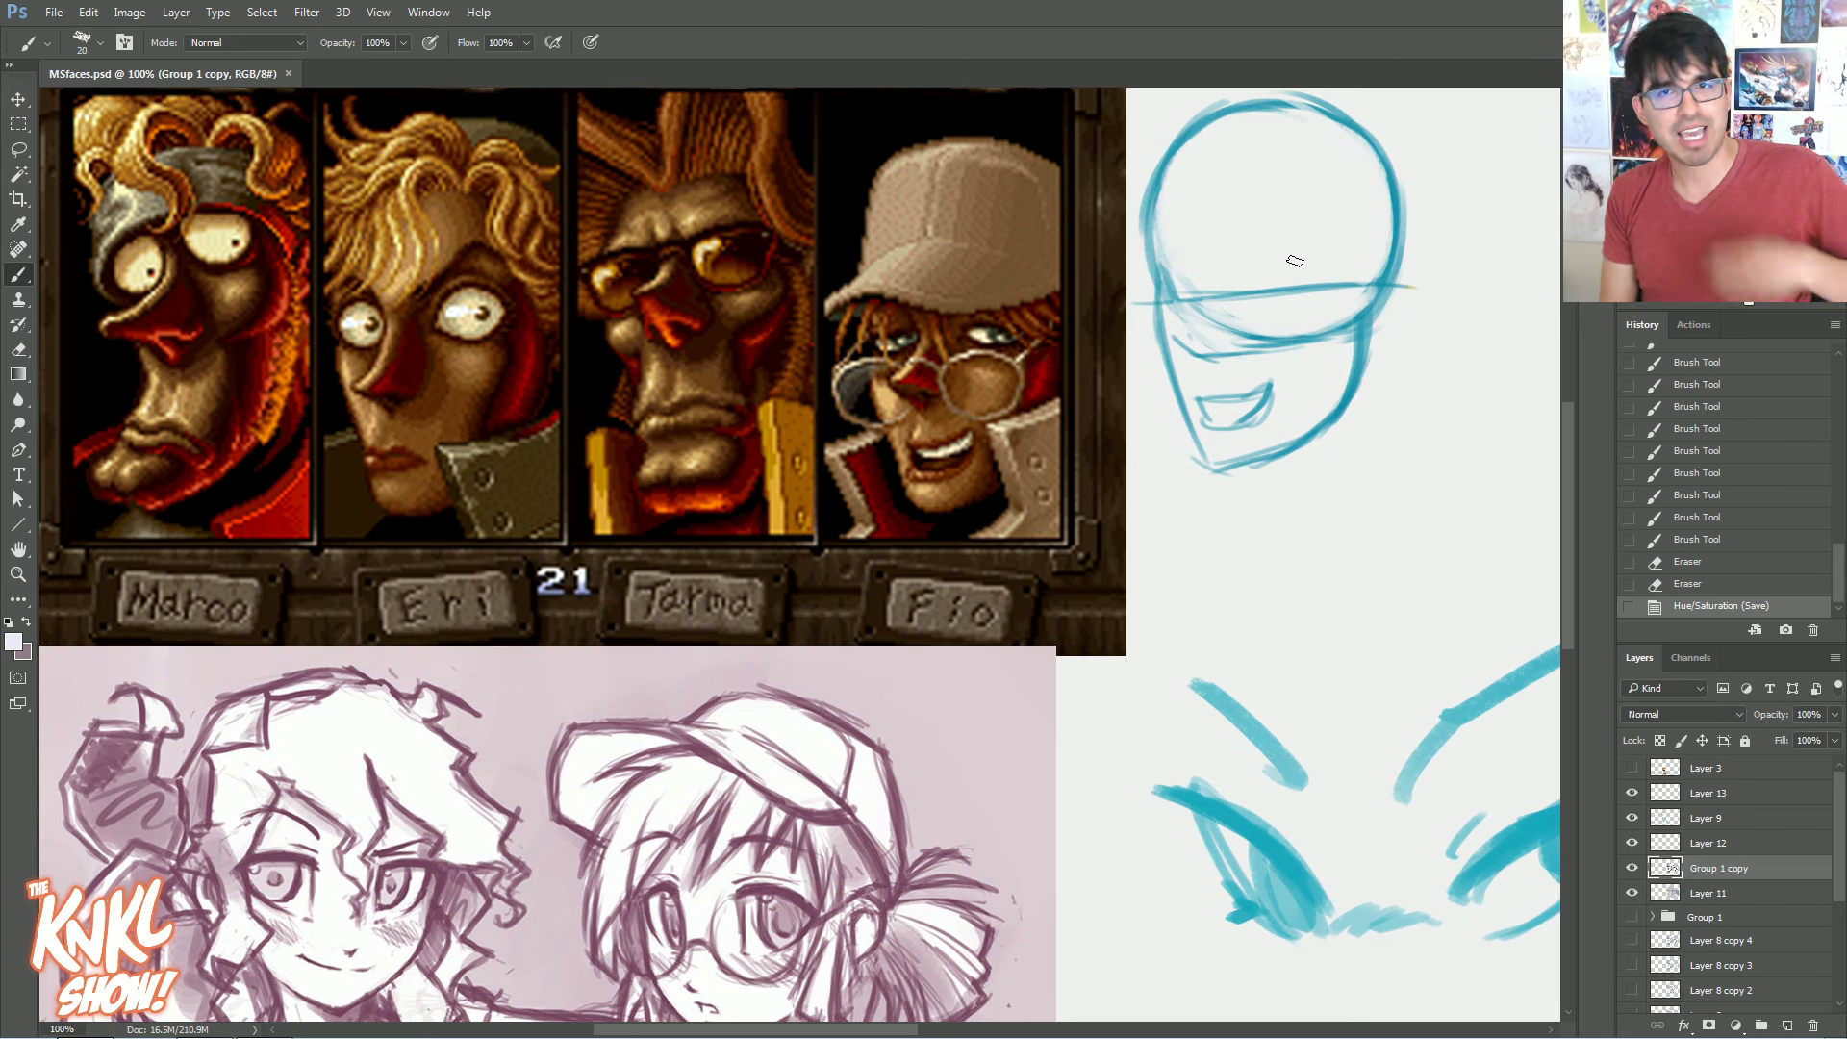
pyautogui.moveTo(976, 374); pyautogui.dragTo(1029, 157)
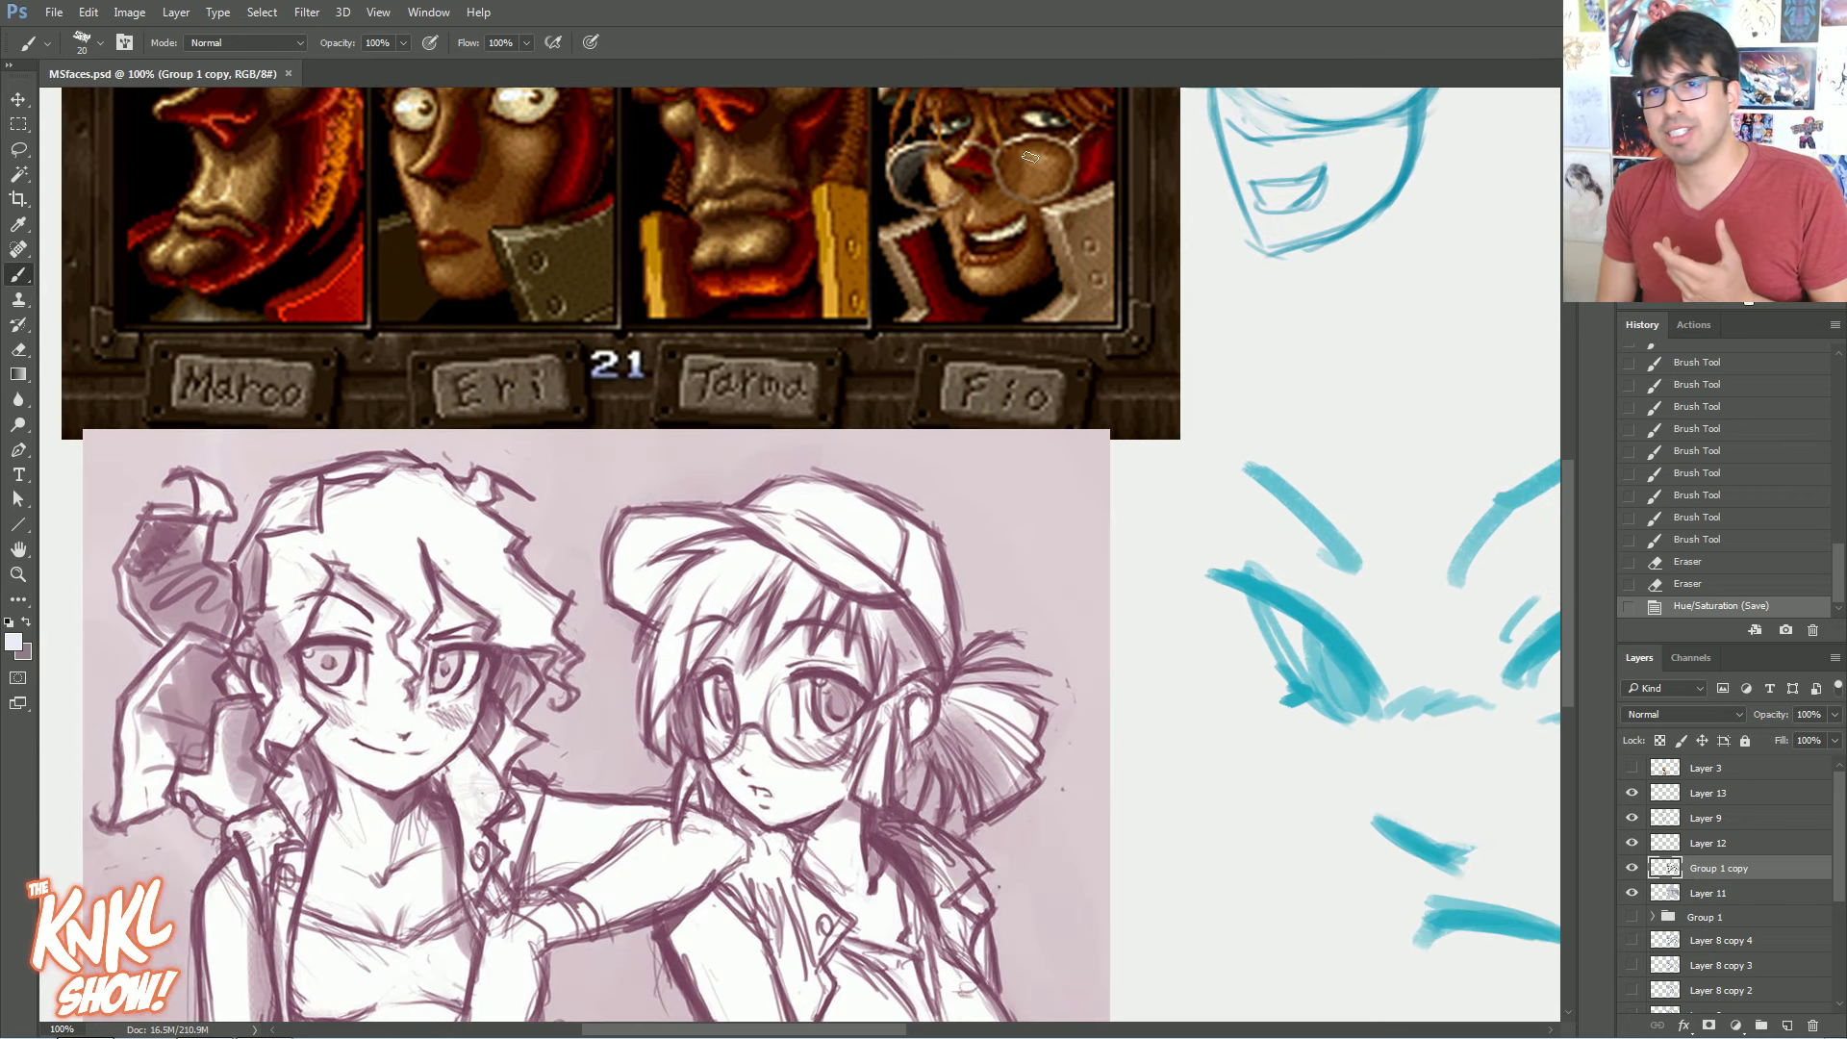
pyautogui.moveTo(1343, 117)
pyautogui.mouseDown()
pyautogui.moveTo(1064, 359)
pyautogui.moveTo(673, 371)
pyautogui.moveTo(698, 339)
pyautogui.mouseUp()
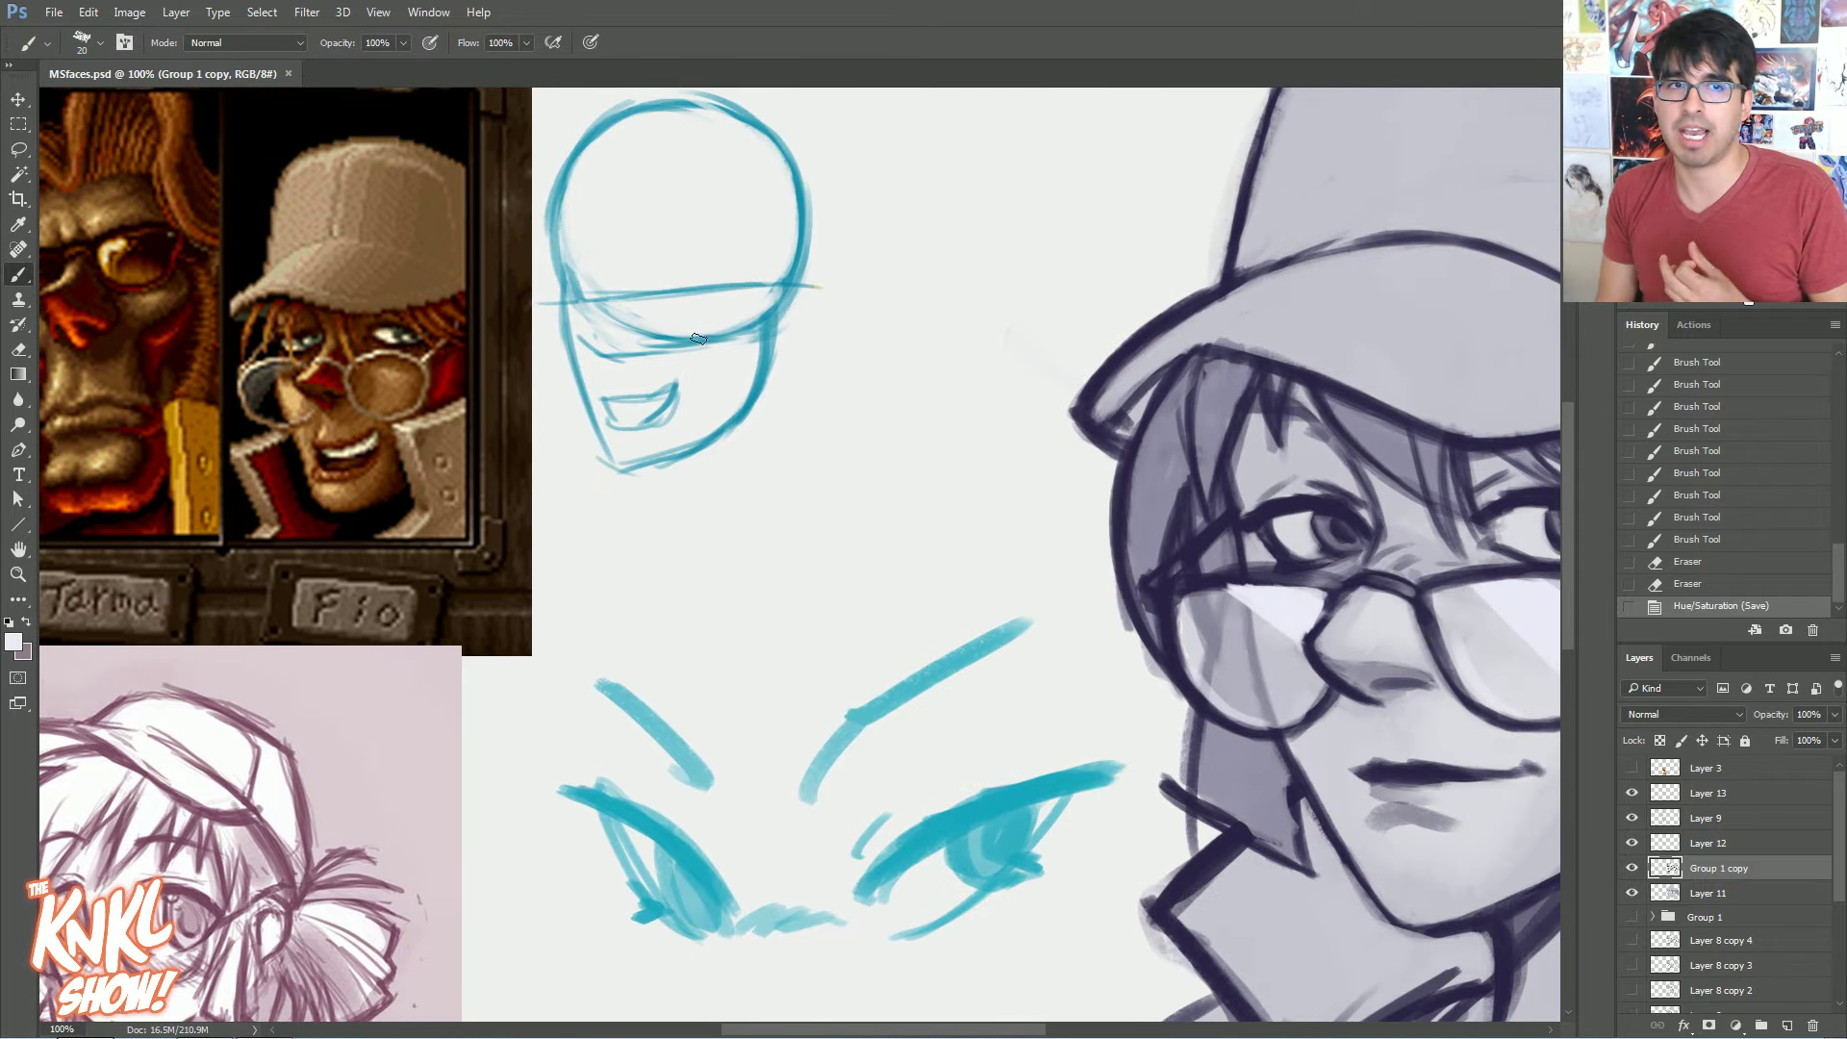
# Set the foreground colour to crimson f51056 and add a new layer directly above Layer 13 for notes
pyautogui.click(14, 643)
pyautogui.click(1278, 627)
pyautogui.click(1315, 631)
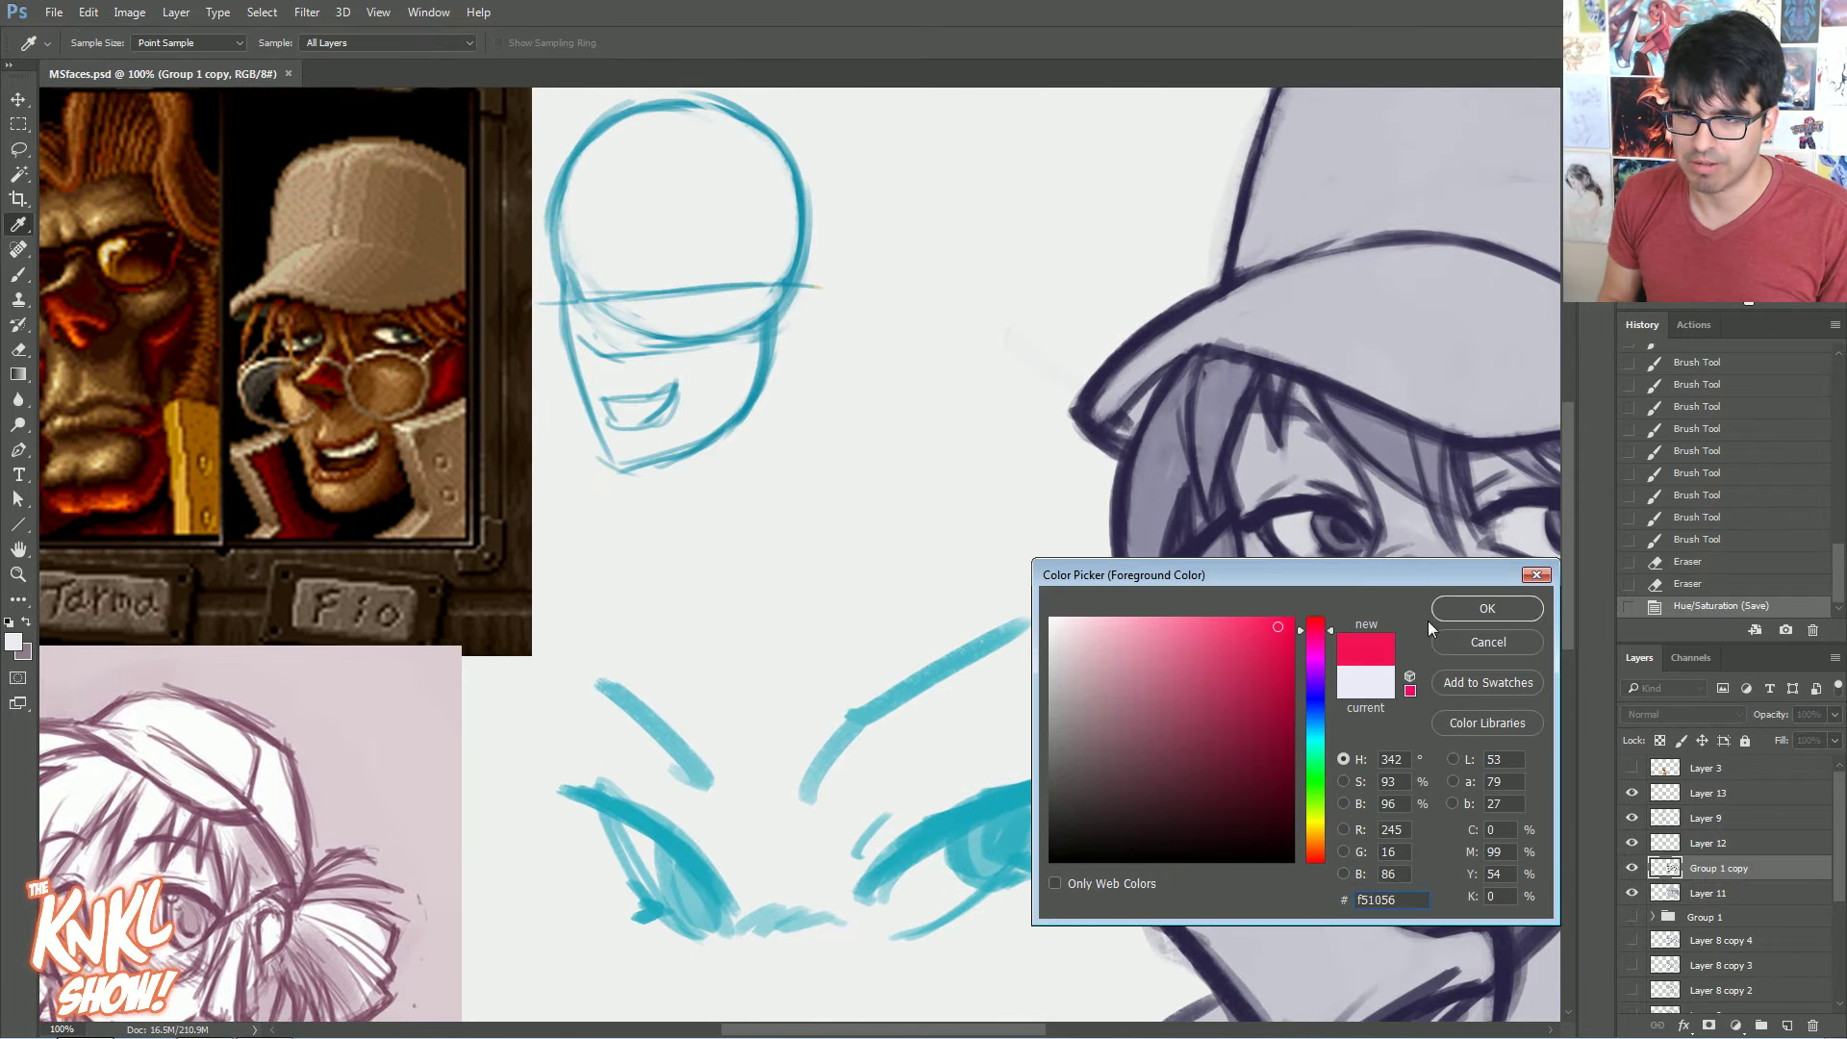
pyautogui.click(1472, 612)
pyautogui.press('b')
pyautogui.click(1711, 794)
pyautogui.hotkey('ctrl', 'shift', 'n')
pyautogui.press('Return')
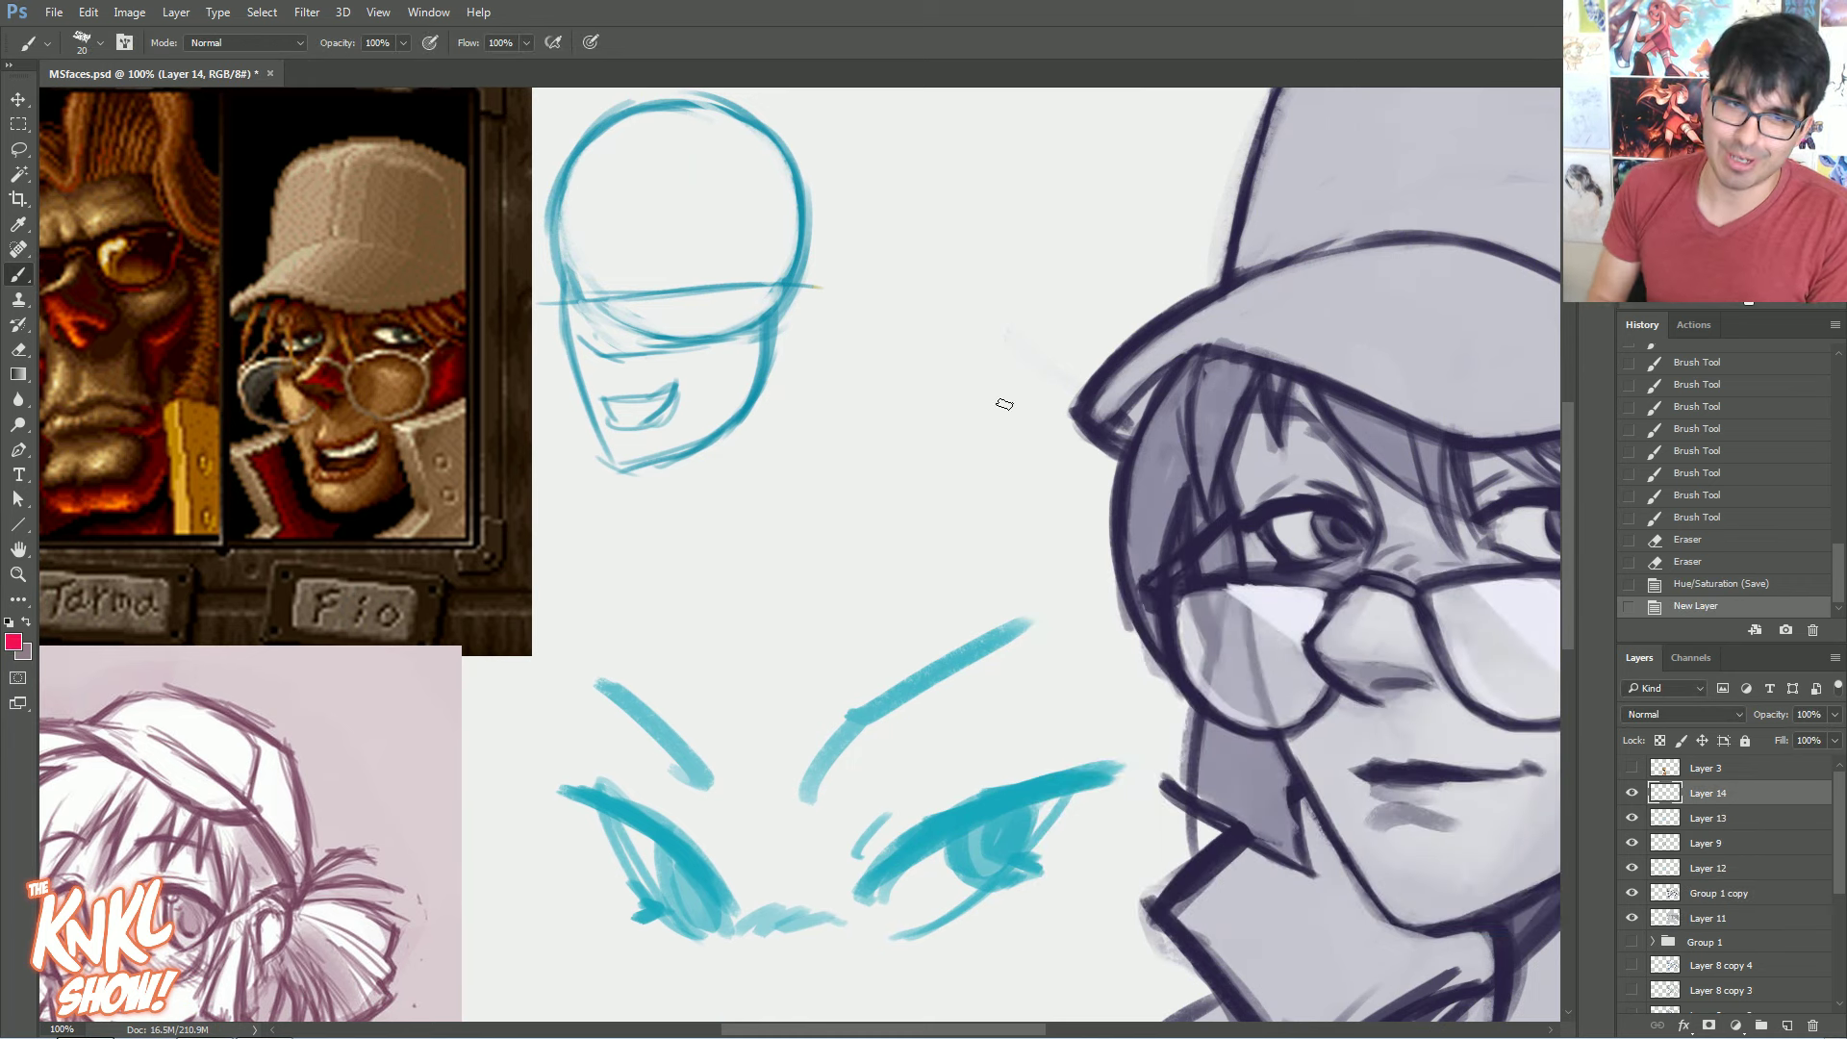
# Circle the sketched girl's head and Fio's portrait in crimson, connect the circles with a line and label it COMBINE
pyautogui.rightClick(941, 568)
pyautogui.click(960, 728)
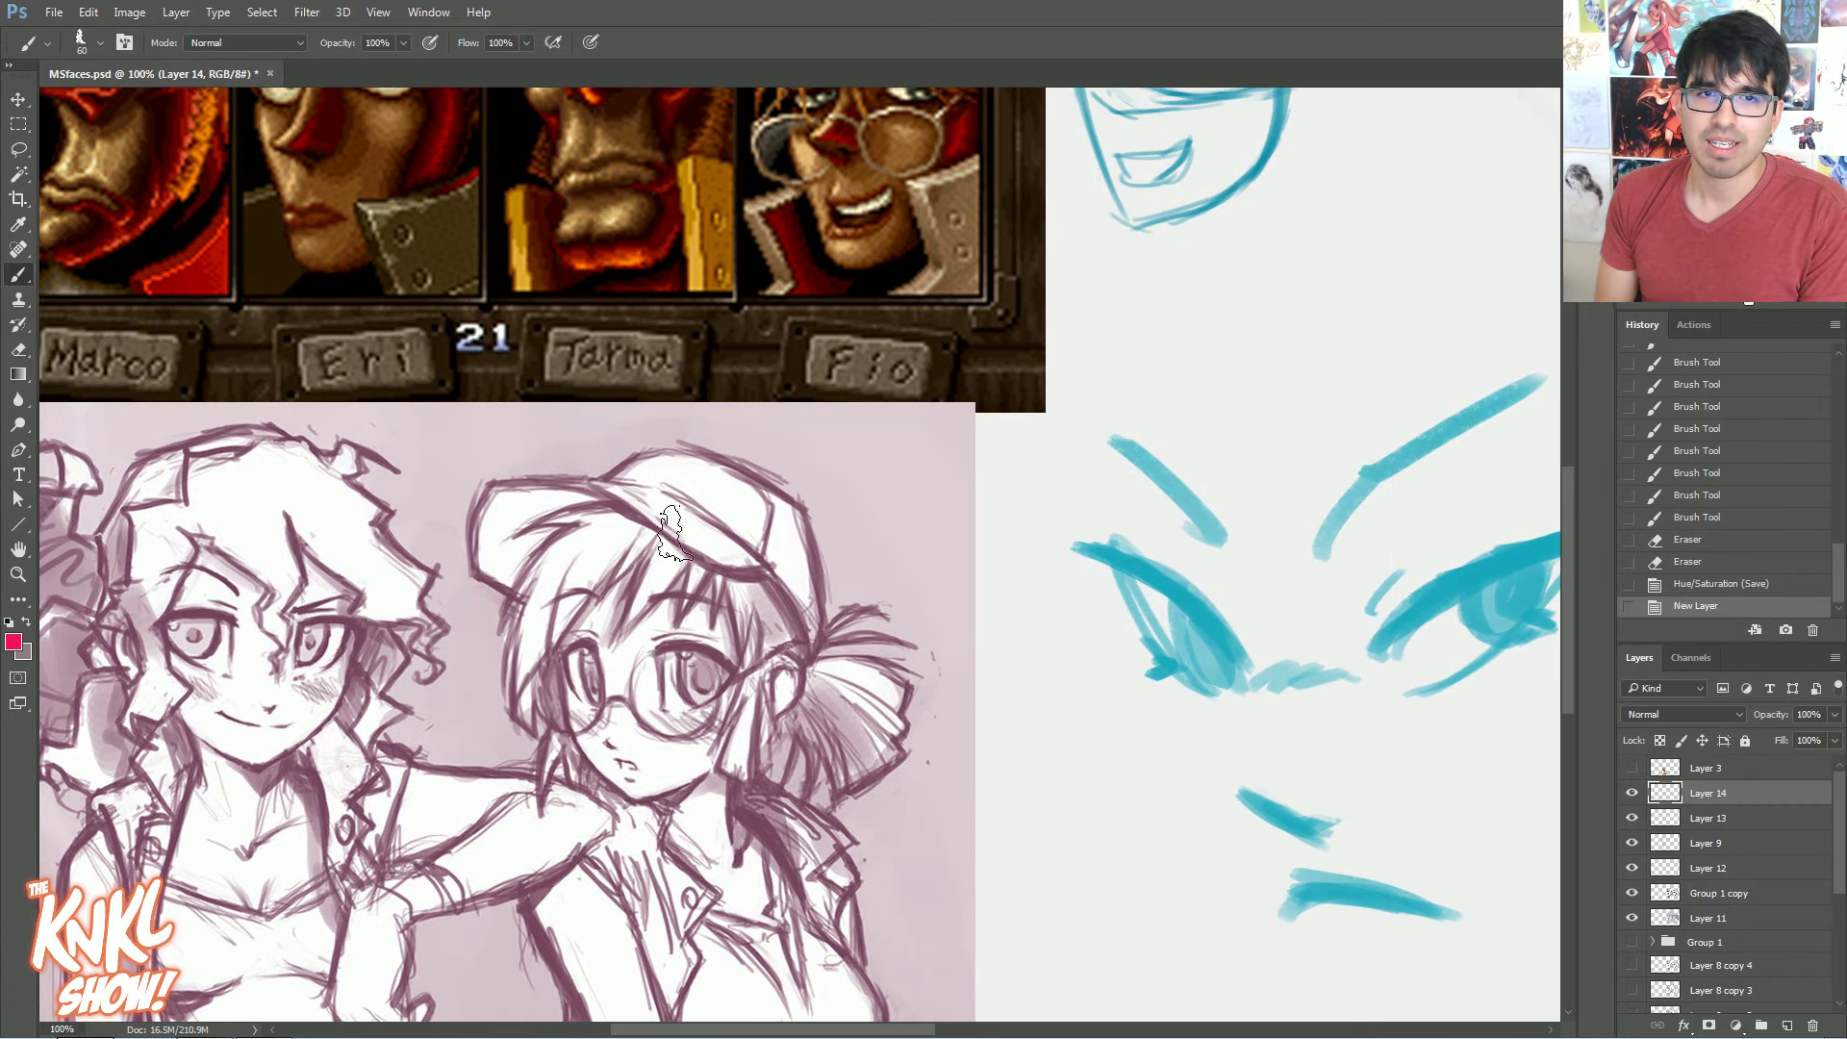
pyautogui.moveTo(556, 746)
pyautogui.mouseDown()
pyautogui.moveTo(772, 776)
pyautogui.moveTo(554, 736)
pyautogui.mouseUp()
pyautogui.moveTo(724, 519); pyautogui.dragTo(821, 264)
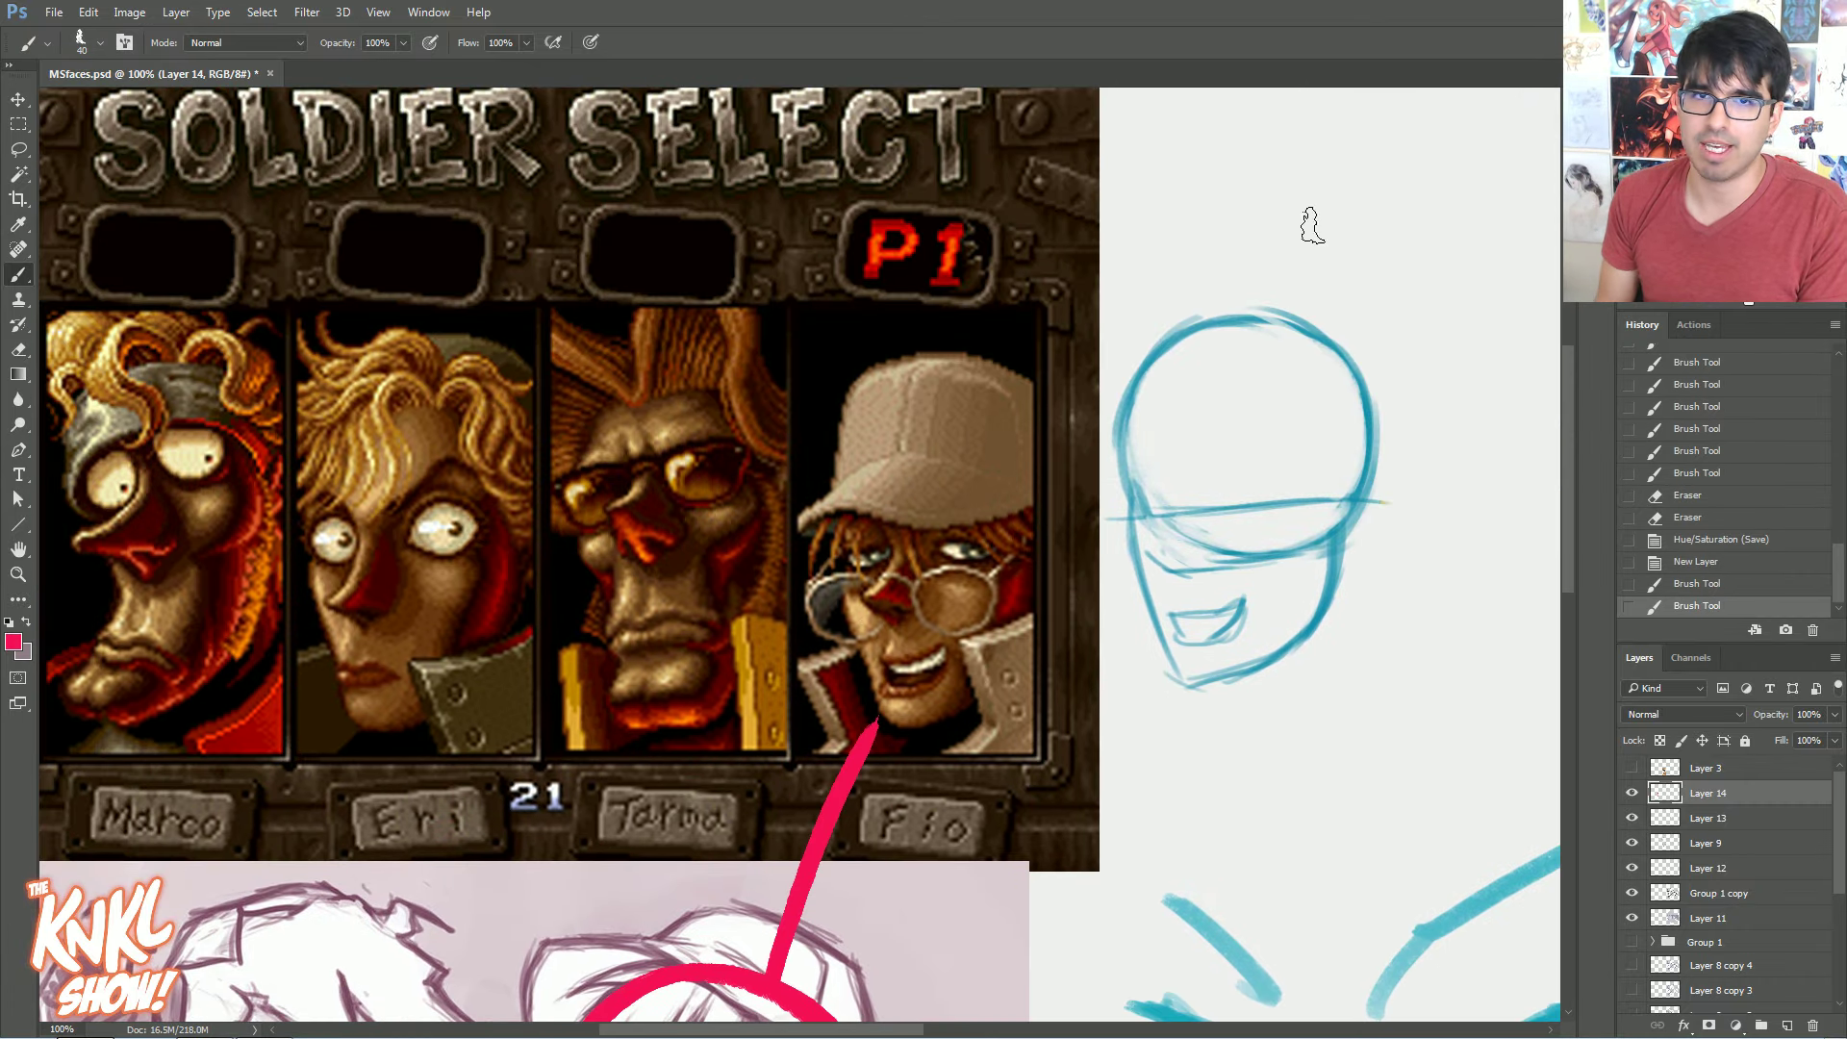
pyautogui.moveTo(784, 717)
pyautogui.mouseDown()
pyautogui.moveTo(843, 743)
pyautogui.moveTo(756, 673)
pyautogui.mouseUp()
pyautogui.moveTo(938, 829)
pyautogui.mouseDown()
pyautogui.moveTo(763, 695)
pyautogui.moveTo(728, 705)
pyautogui.moveTo(784, 720)
pyautogui.mouseUp()
pyautogui.moveTo(793, 690)
pyautogui.mouseDown()
pyautogui.moveTo(795, 730)
pyautogui.moveTo(824, 726)
pyautogui.moveTo(871, 679)
pyautogui.mouseUp()
pyautogui.moveTo(883, 710); pyautogui.dragTo(904, 689)
pyautogui.moveTo(883, 712); pyautogui.dragTo(919, 708)
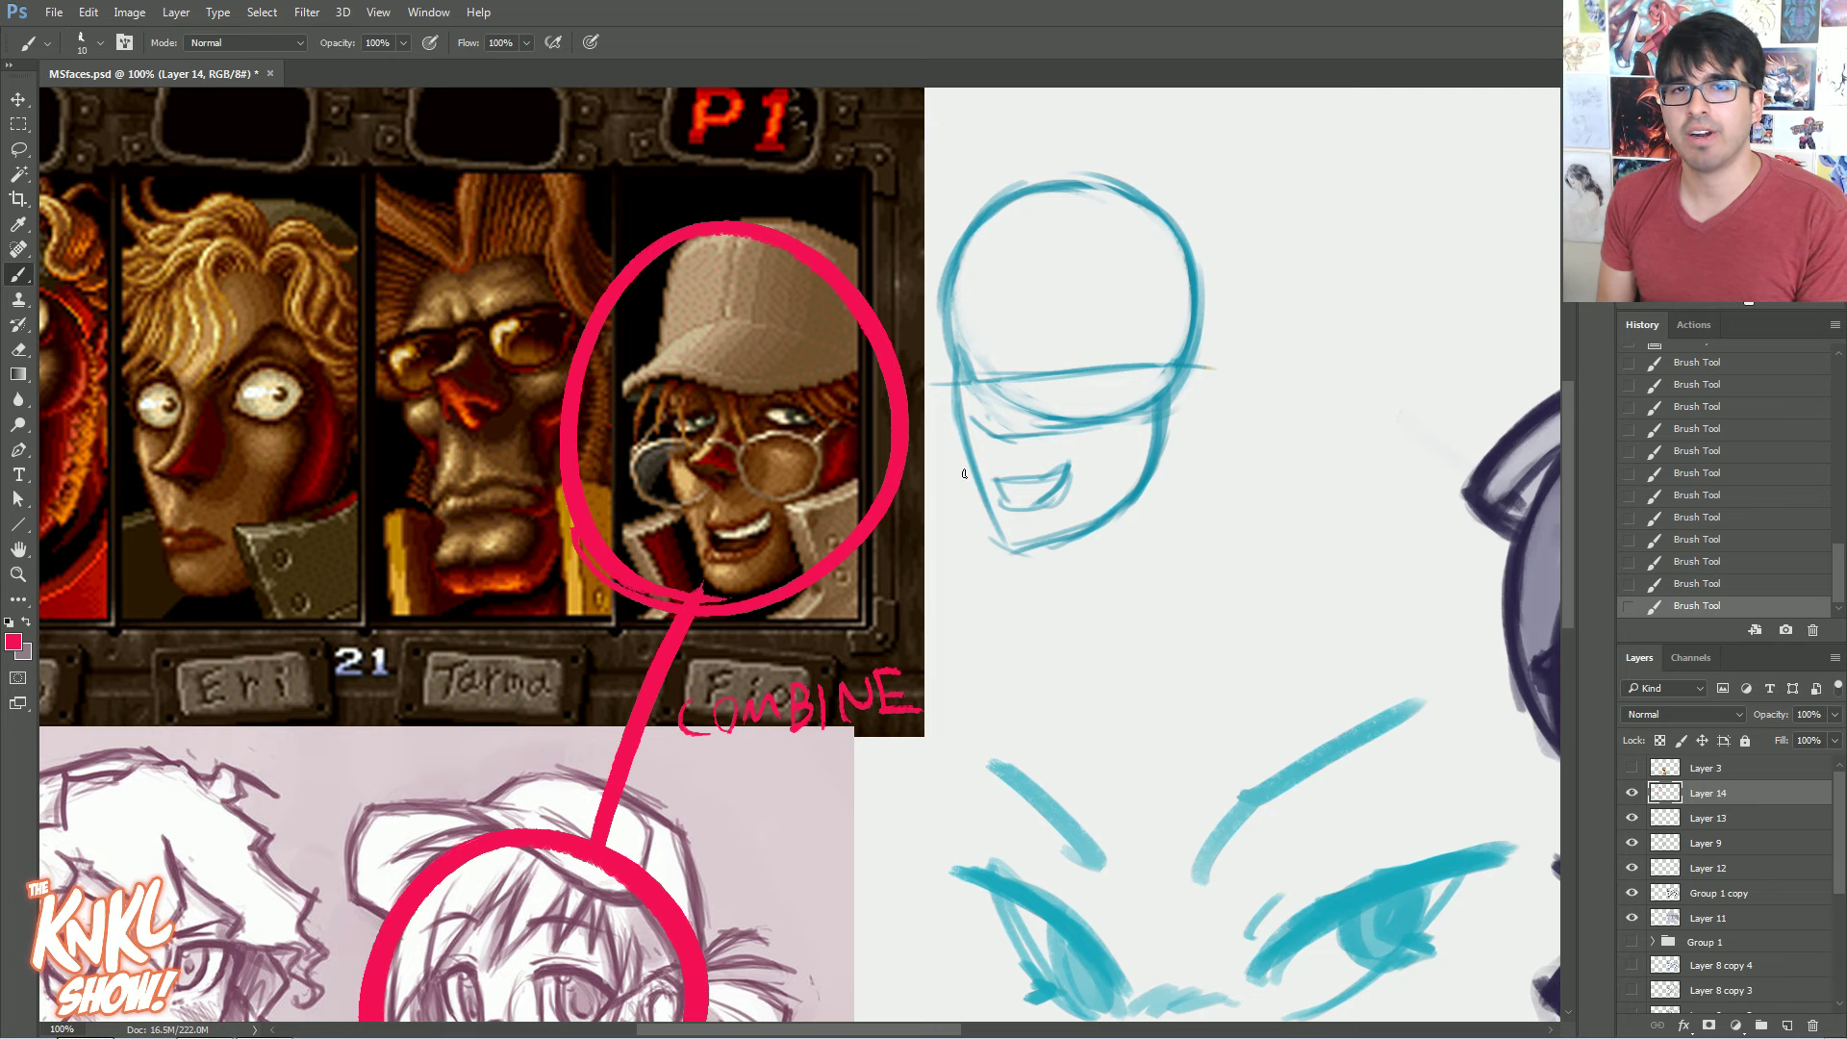
# Draw a crimson measuring bracket spanning the full height of the blue head construction
pyautogui.moveTo(947, 593)
pyautogui.mouseDown()
pyautogui.moveTo(839, 399)
pyautogui.moveTo(1051, 581)
pyautogui.mouseUp()
pyautogui.click(1693, 566)
pyautogui.press(']')
pyautogui.press(']')
pyautogui.moveTo(1191, 181)
pyautogui.mouseDown()
pyautogui.moveTo(1235, 187)
pyautogui.moveTo(1248, 505)
pyautogui.mouseUp()
pyautogui.moveTo(1254, 508); pyautogui.dragTo(1184, 531)
# Write MEASUR-MENTS beside the bracket with a smaller brush and add short ticks at its midpoint and lower end
pyautogui.press('[')
pyautogui.moveTo(1282, 313); pyautogui.dragTo(1337, 292)
pyautogui.moveTo(1344, 248)
pyautogui.mouseDown()
pyautogui.moveTo(1346, 296)
pyautogui.moveTo(1376, 240)
pyautogui.mouseUp()
pyautogui.moveTo(1347, 274); pyautogui.dragTo(1372, 270)
pyautogui.moveTo(1347, 296)
pyautogui.mouseDown()
pyautogui.moveTo(1385, 292)
pyautogui.moveTo(1066, 400)
pyautogui.mouseUp()
pyautogui.moveTo(1089, 336); pyautogui.dragTo(1104, 386)
pyautogui.moveTo(1074, 372); pyautogui.dragTo(1100, 367)
pyautogui.moveTo(1126, 334)
pyautogui.mouseDown()
pyautogui.moveTo(1109, 379)
pyautogui.moveTo(1167, 329)
pyautogui.moveTo(1168, 383)
pyautogui.mouseUp()
pyautogui.moveTo(1170, 317)
pyautogui.mouseDown()
pyautogui.moveTo(1191, 356)
pyautogui.moveTo(1248, 338)
pyautogui.mouseUp()
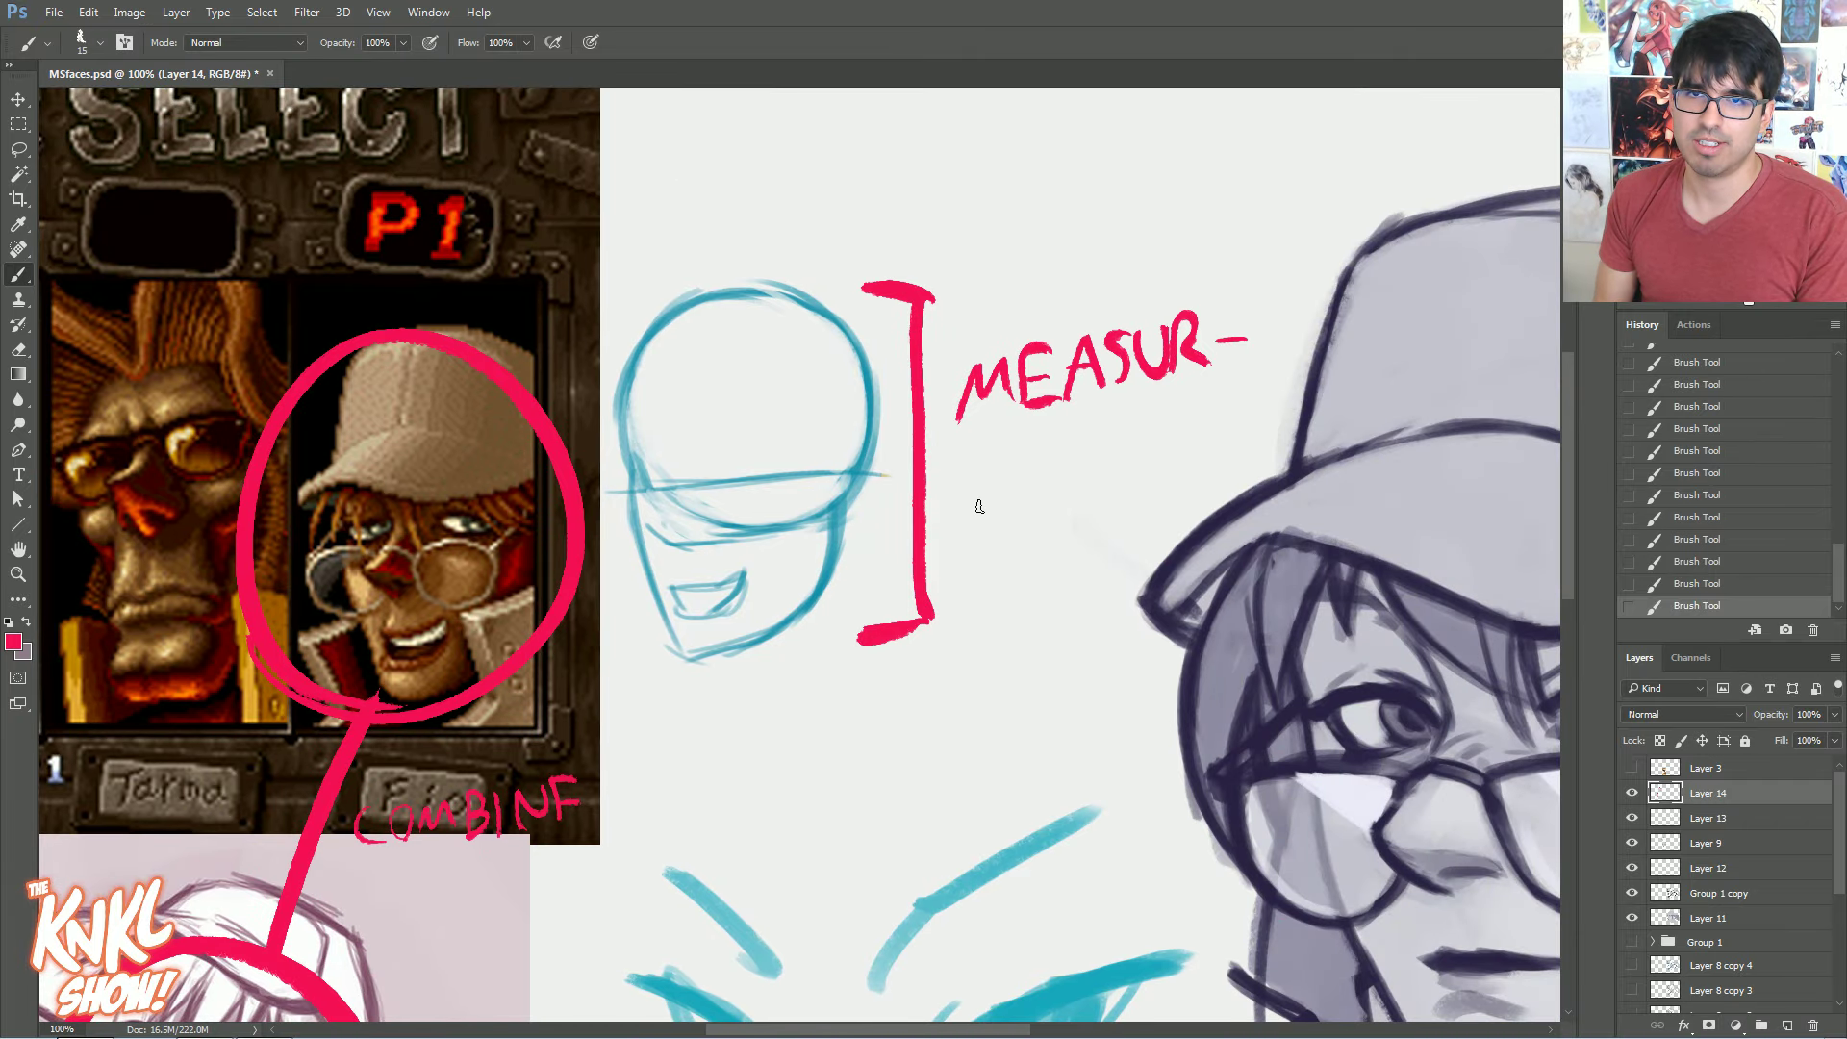
pyautogui.moveTo(977, 500)
pyautogui.mouseDown()
pyautogui.moveTo(1007, 457)
pyautogui.moveTo(1056, 492)
pyautogui.mouseUp()
pyautogui.moveTo(1066, 495)
pyautogui.mouseDown()
pyautogui.moveTo(1106, 441)
pyautogui.moveTo(1121, 480)
pyautogui.mouseUp()
pyautogui.moveTo(1102, 435)
pyautogui.mouseDown()
pyautogui.moveTo(1155, 421)
pyautogui.moveTo(1176, 451)
pyautogui.mouseUp()
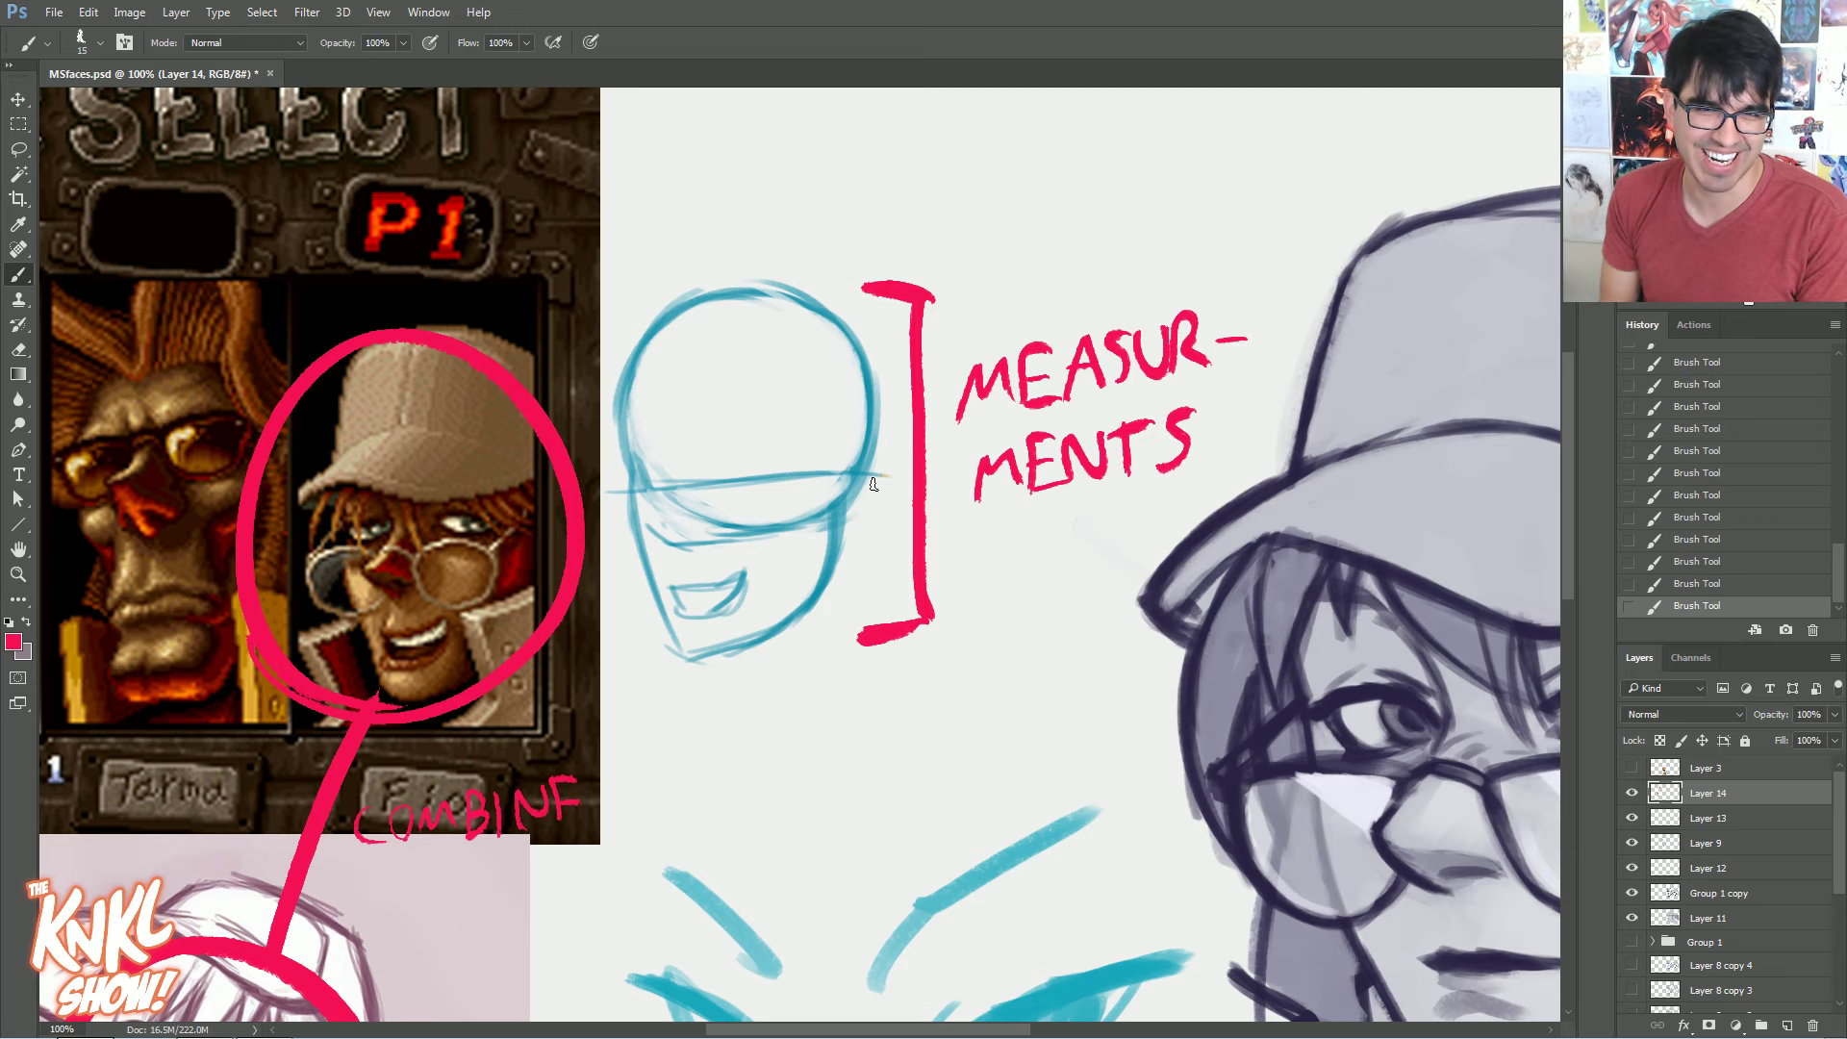
pyautogui.moveTo(925, 450); pyautogui.dragTo(945, 448)
pyautogui.moveTo(910, 636); pyautogui.dragTo(931, 623)
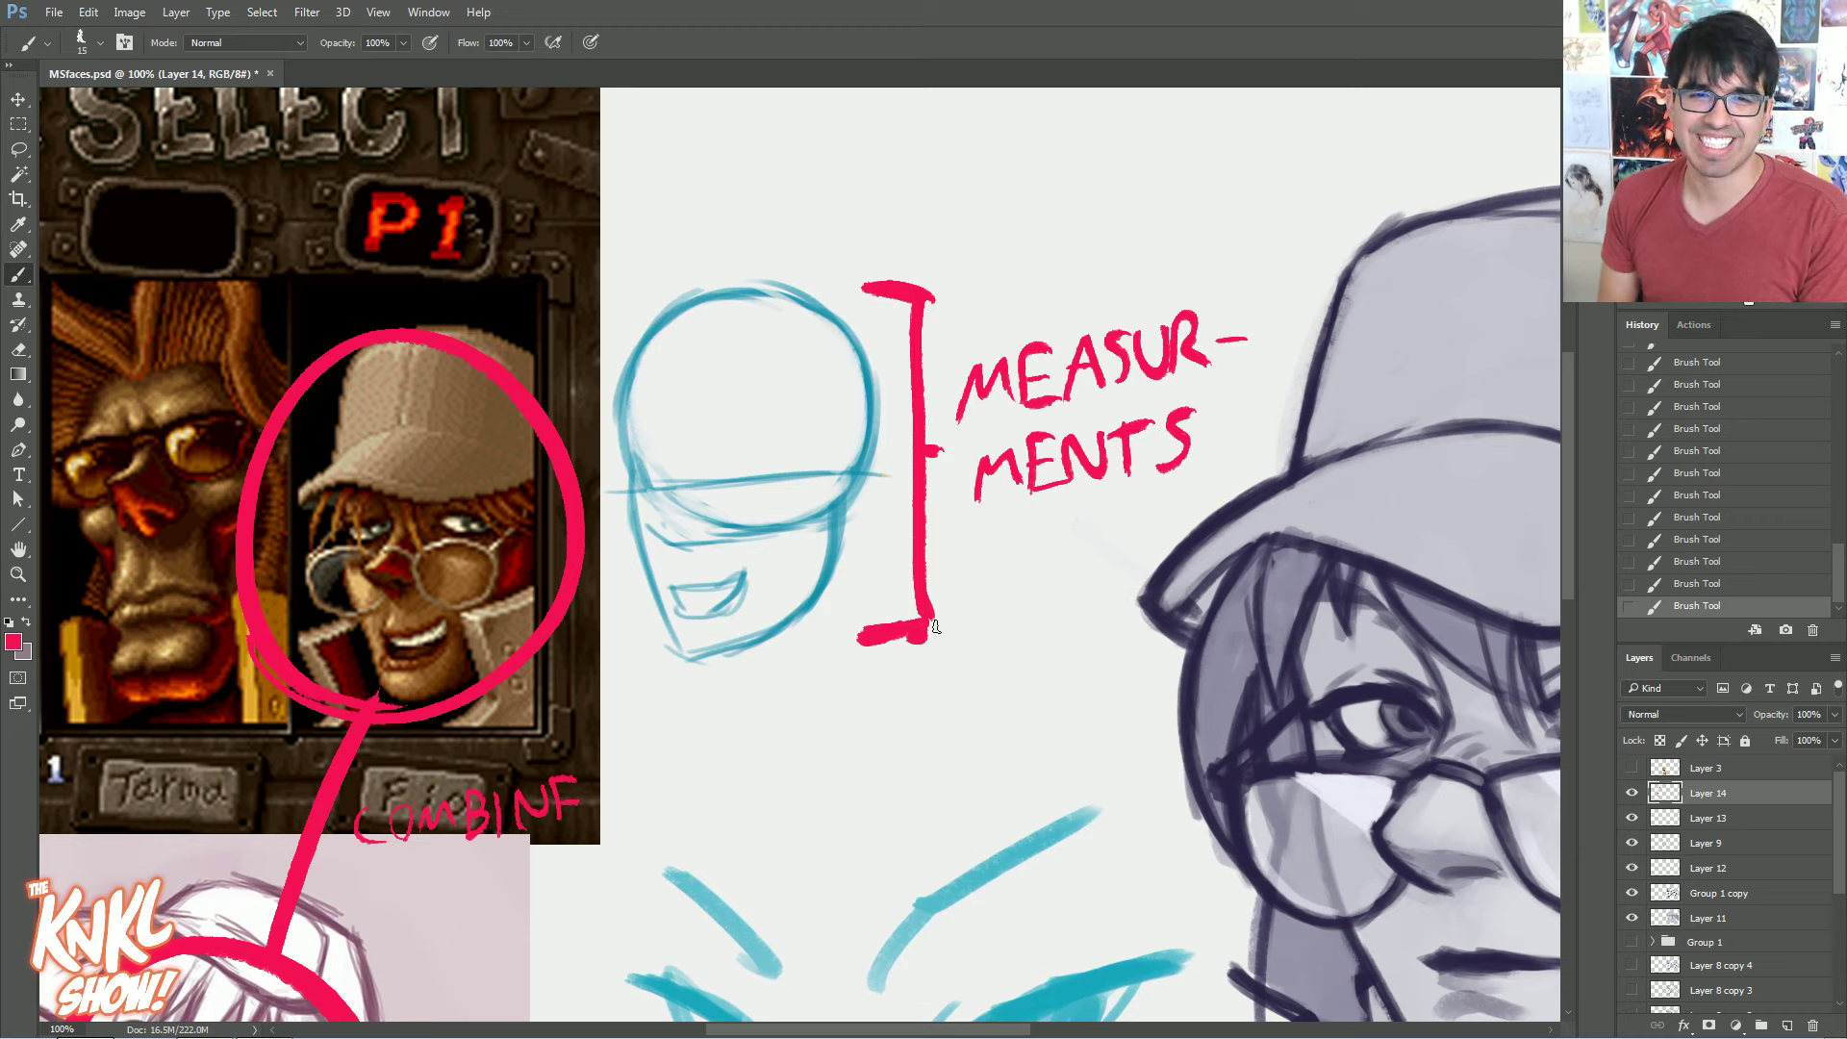
# Draw a crimson arrow leading from the measurements note to the painted head
pyautogui.moveTo(1046, 685); pyautogui.dragTo(775, 387)
pyautogui.moveTo(719, 277); pyautogui.dragTo(863, 351)
pyautogui.moveTo(816, 368); pyautogui.dragTo(852, 354)
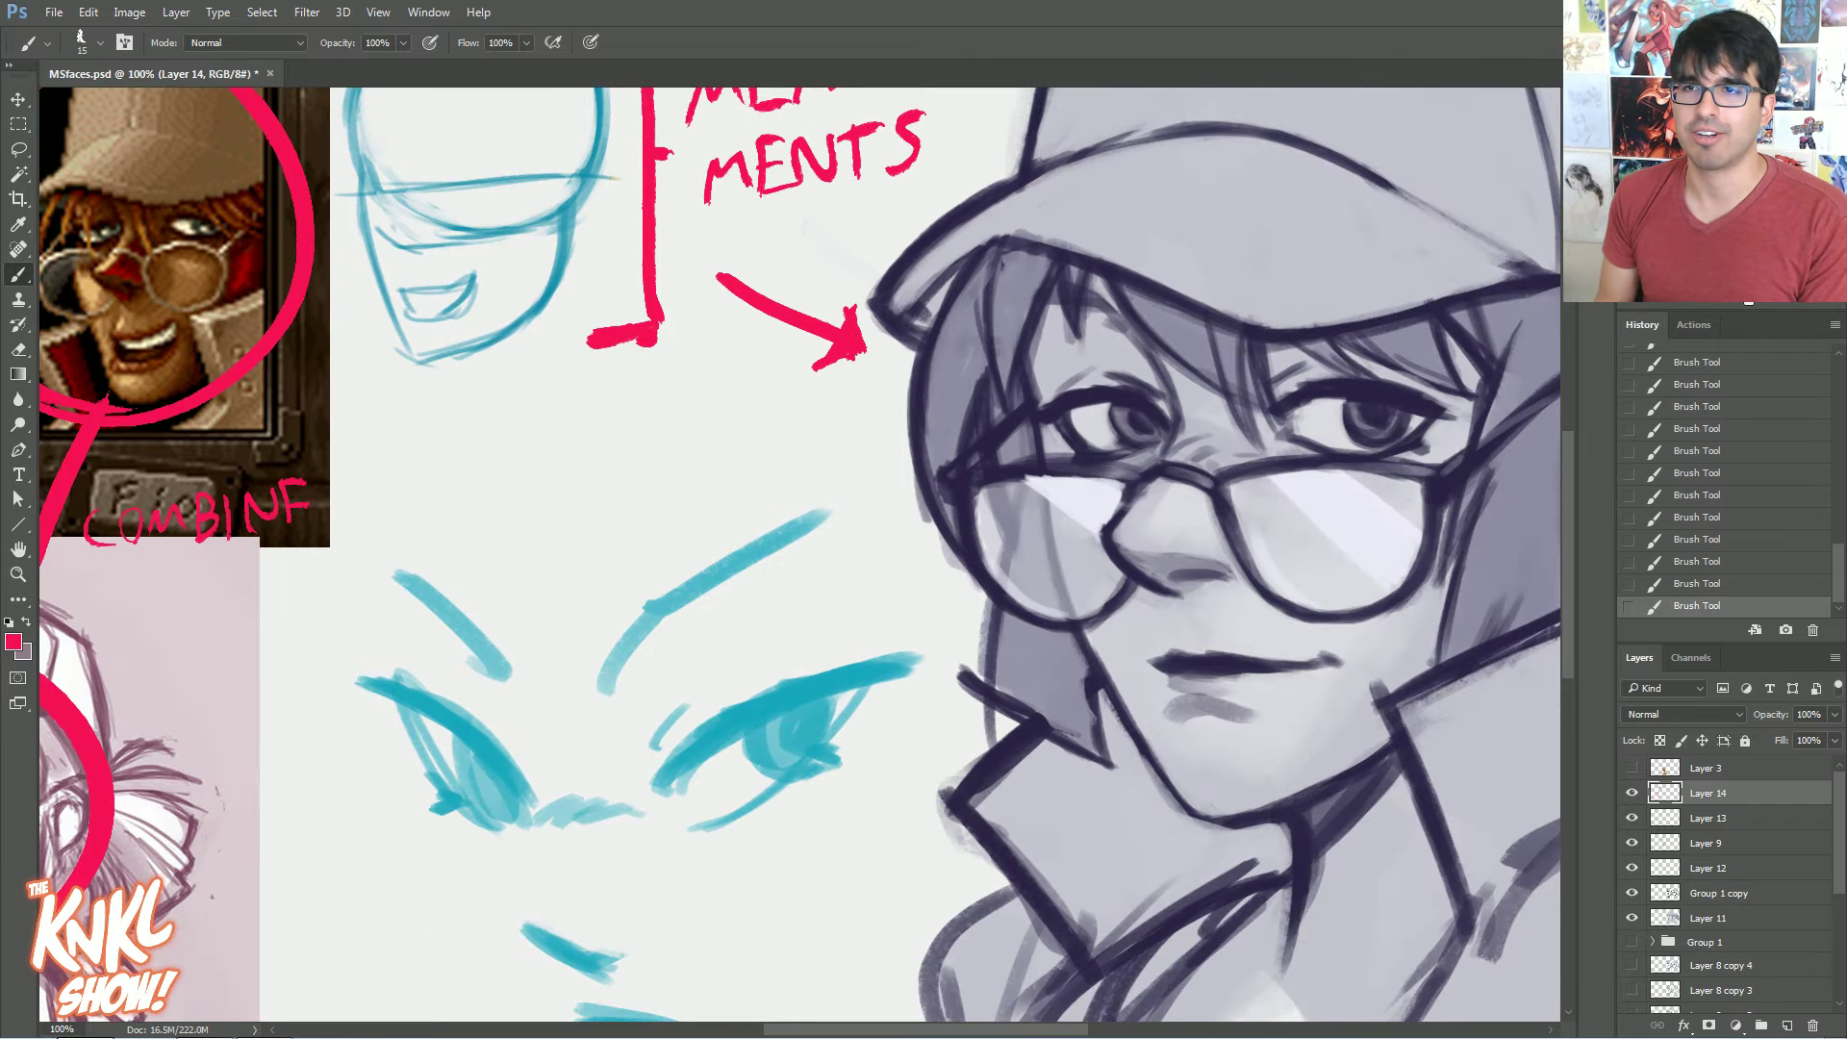
# Write FUSION! in crimson below the painted head, using an enlarged 45 px brush
pyautogui.hotkey('ctrl', '-')
pyautogui.hotkey('ctrl', '-')
pyautogui.press(']')
pyautogui.press(']')
pyautogui.press(']')
pyautogui.press(']')
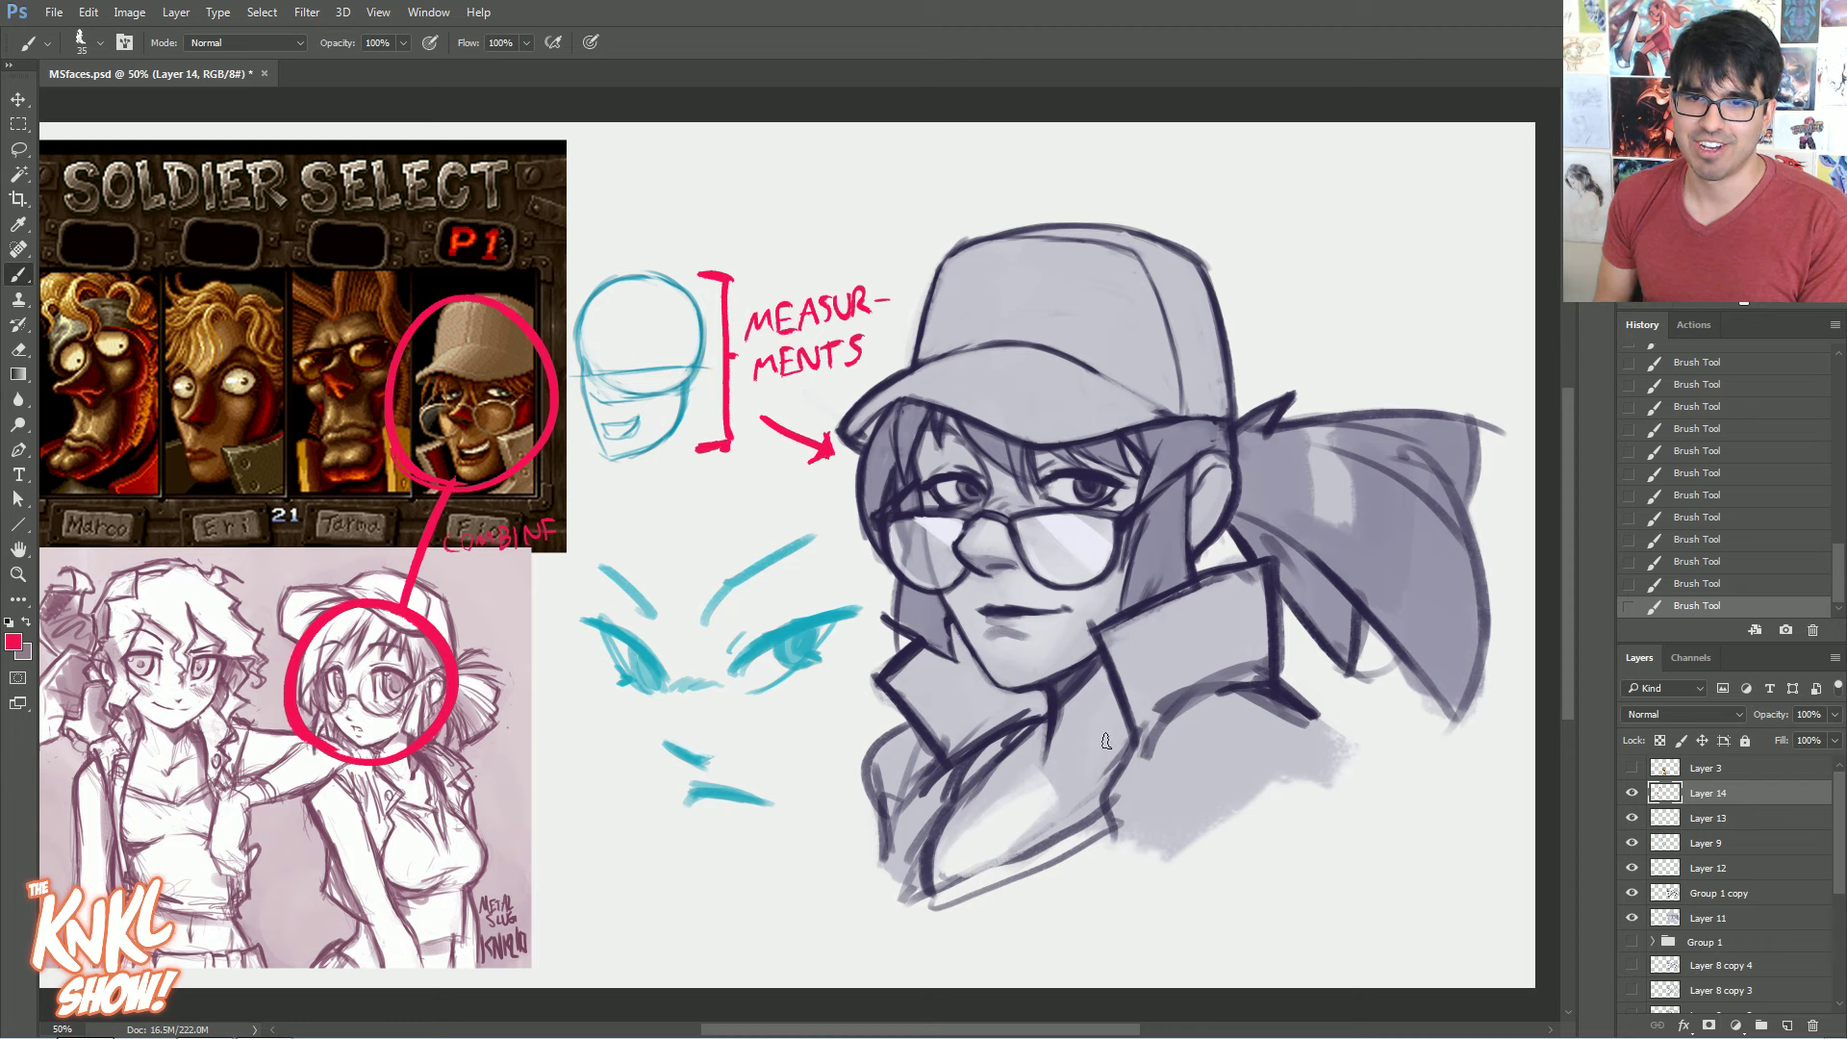
pyautogui.moveTo(1046, 952); pyautogui.dragTo(1079, 868)
pyautogui.moveTo(1034, 907)
pyautogui.mouseDown()
pyautogui.moveTo(1091, 900)
pyautogui.moveTo(1140, 849)
pyautogui.moveTo(1167, 906)
pyautogui.mouseUp()
pyautogui.moveTo(1209, 816); pyautogui.dragTo(1202, 899)
pyautogui.moveTo(1251, 816)
pyautogui.mouseDown()
pyautogui.moveTo(1298, 845)
pyautogui.moveTo(1361, 781)
pyautogui.moveTo(1382, 846)
pyautogui.moveTo(1374, 766)
pyautogui.moveTo(1388, 859)
pyautogui.mouseUp()
pyautogui.click(1384, 851)
pyautogui.click(1386, 856)
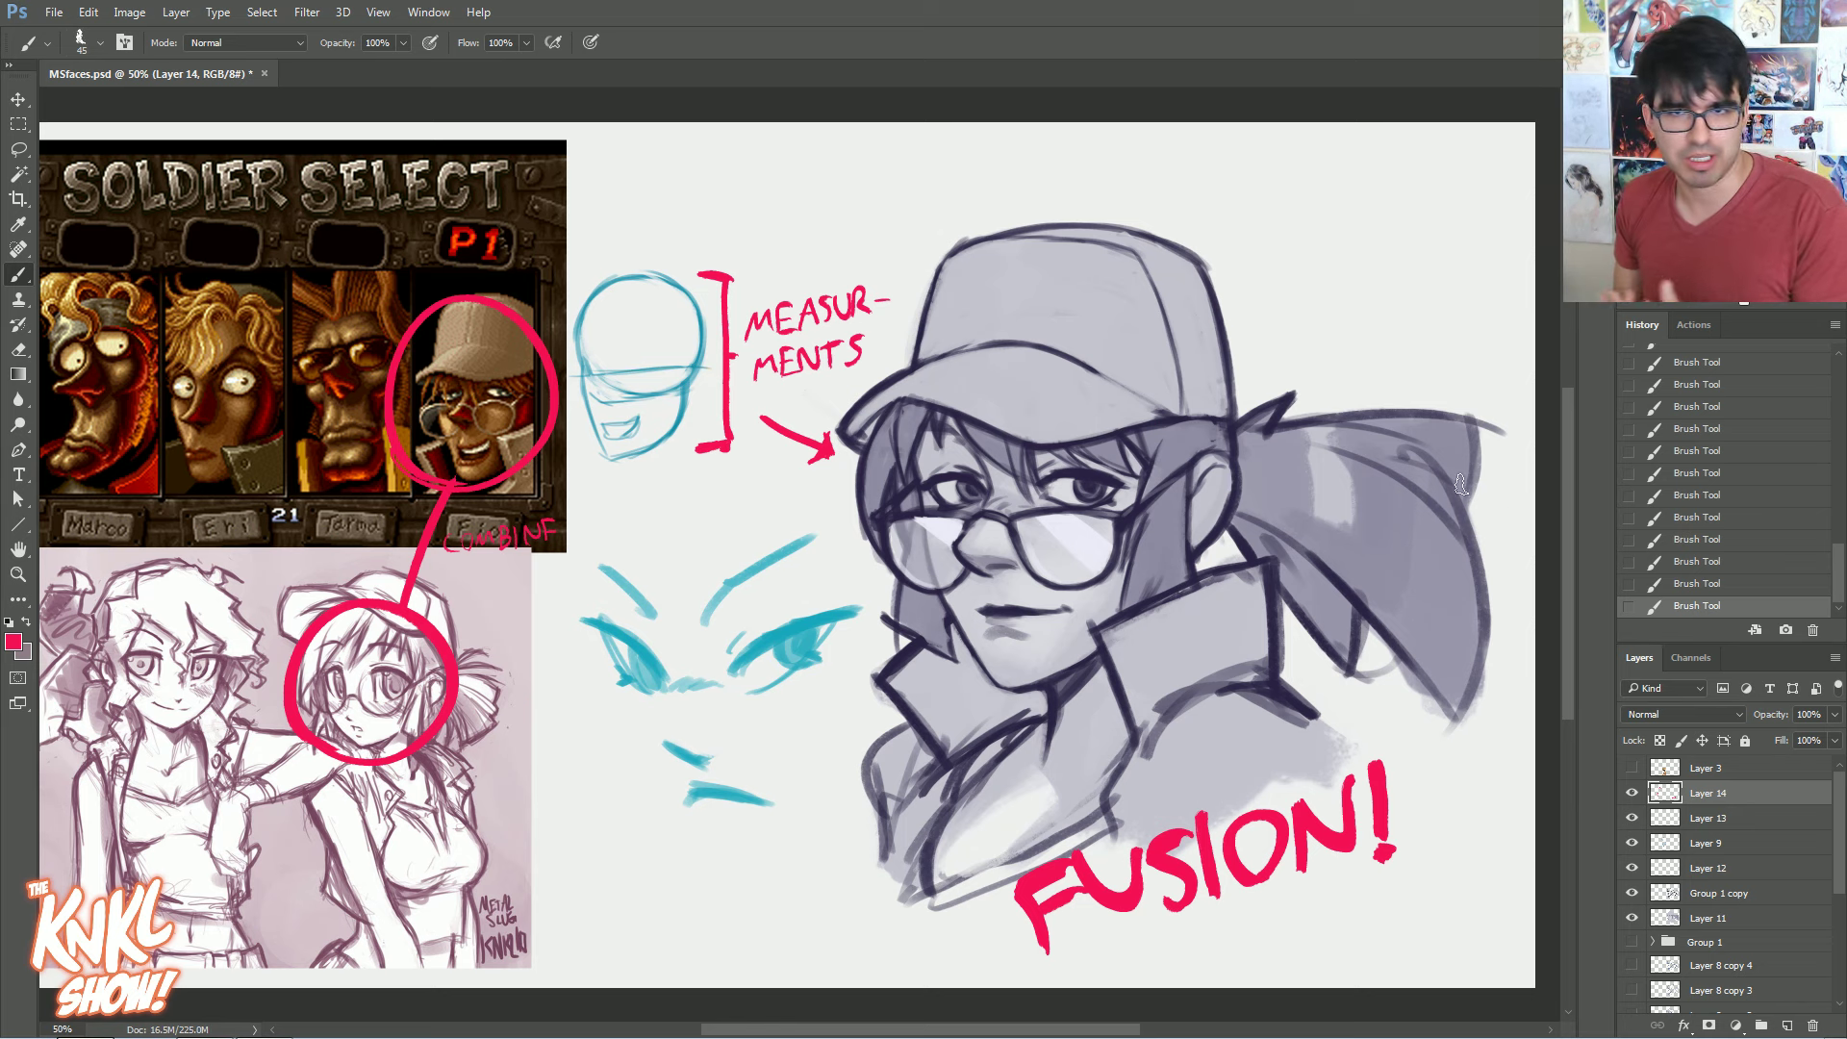
# Sample the dark line colour from the painted head and switch to the CHALK NEW brush
pyautogui.hotkey('ctrl', '+')
pyautogui.keyDown('alt'); pyautogui.click(1192, 445); pyautogui.keyUp('alt')
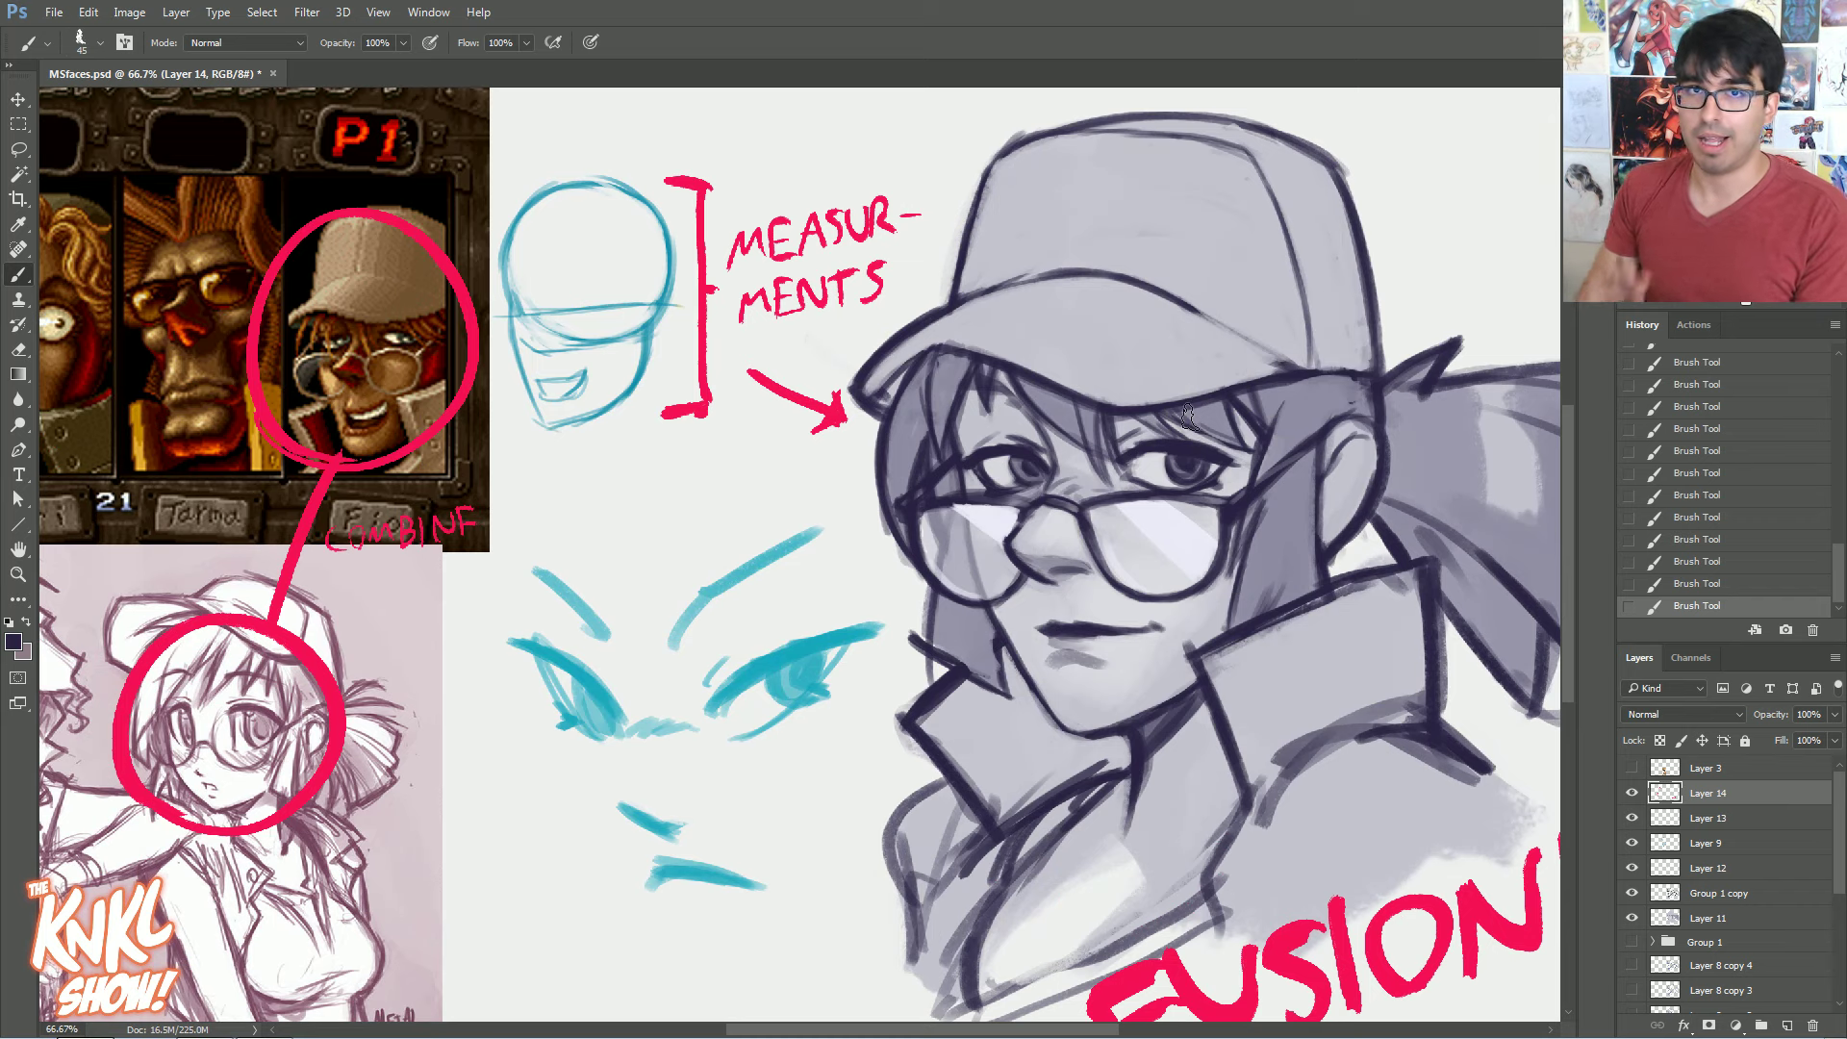
pyautogui.rightClick(1118, 535)
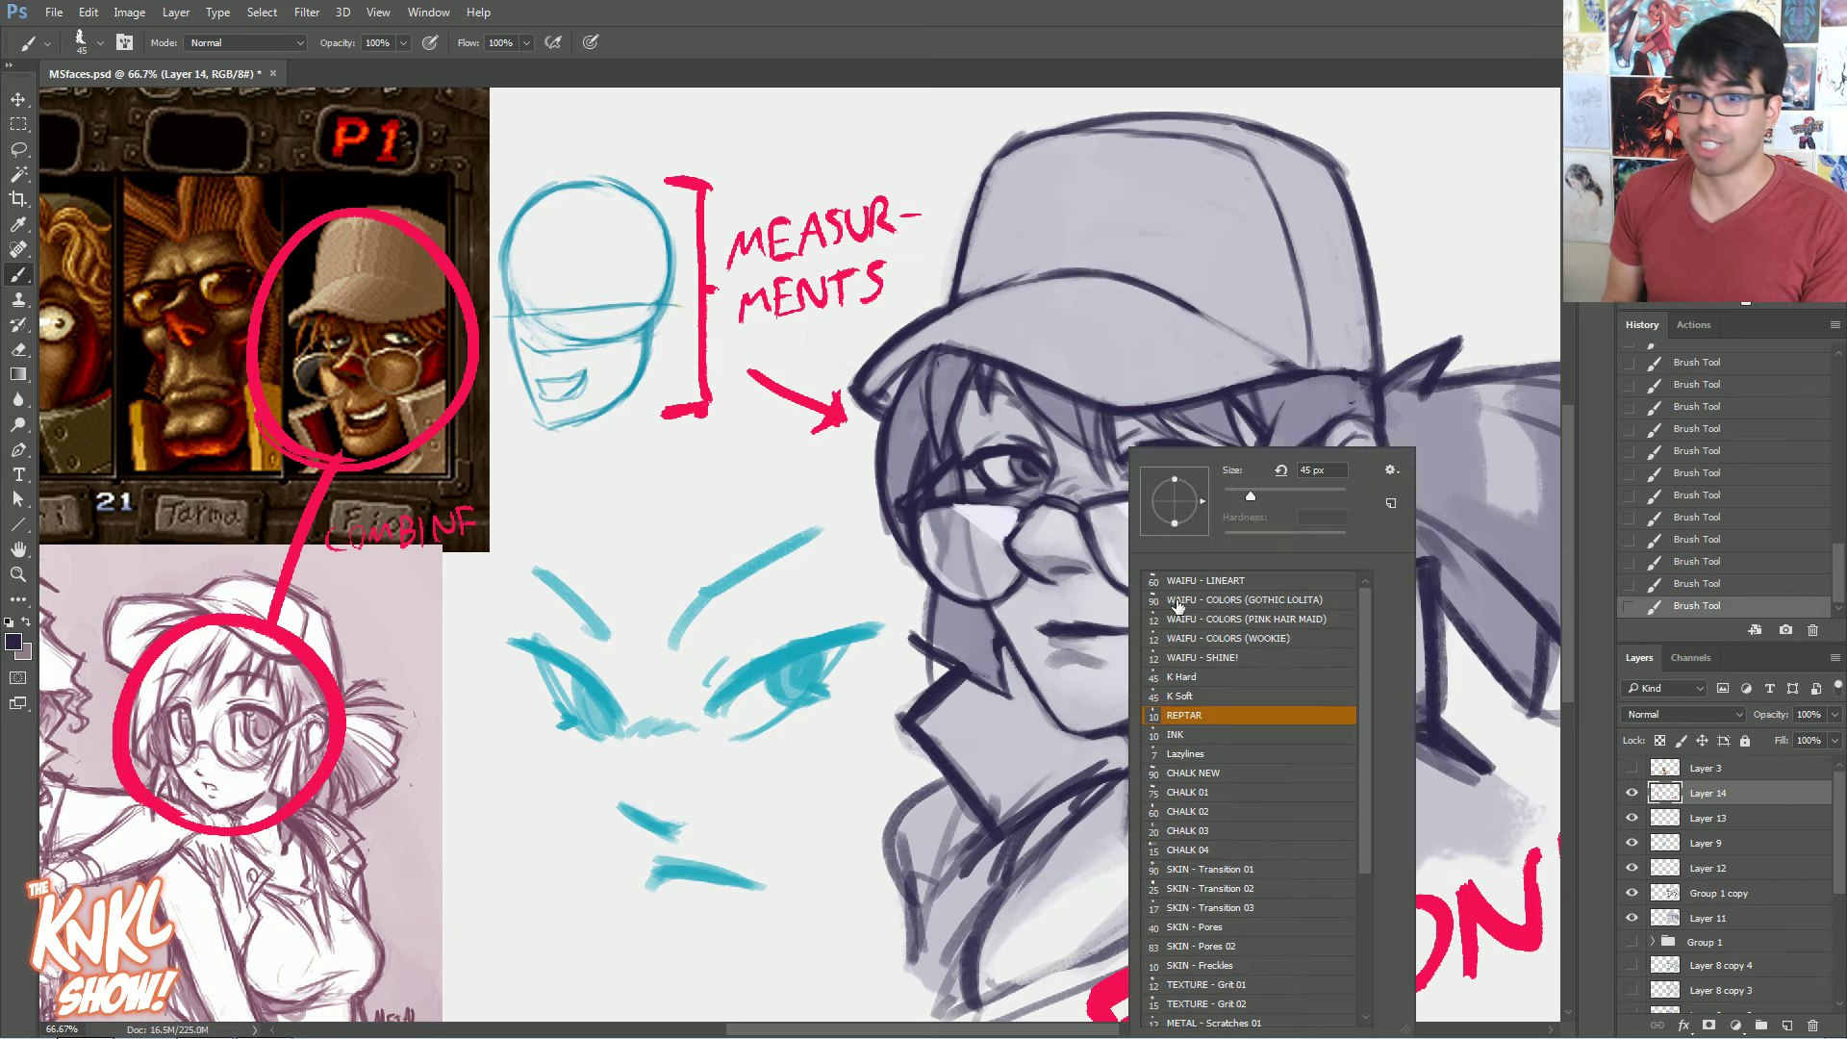
pyautogui.click(1208, 775)
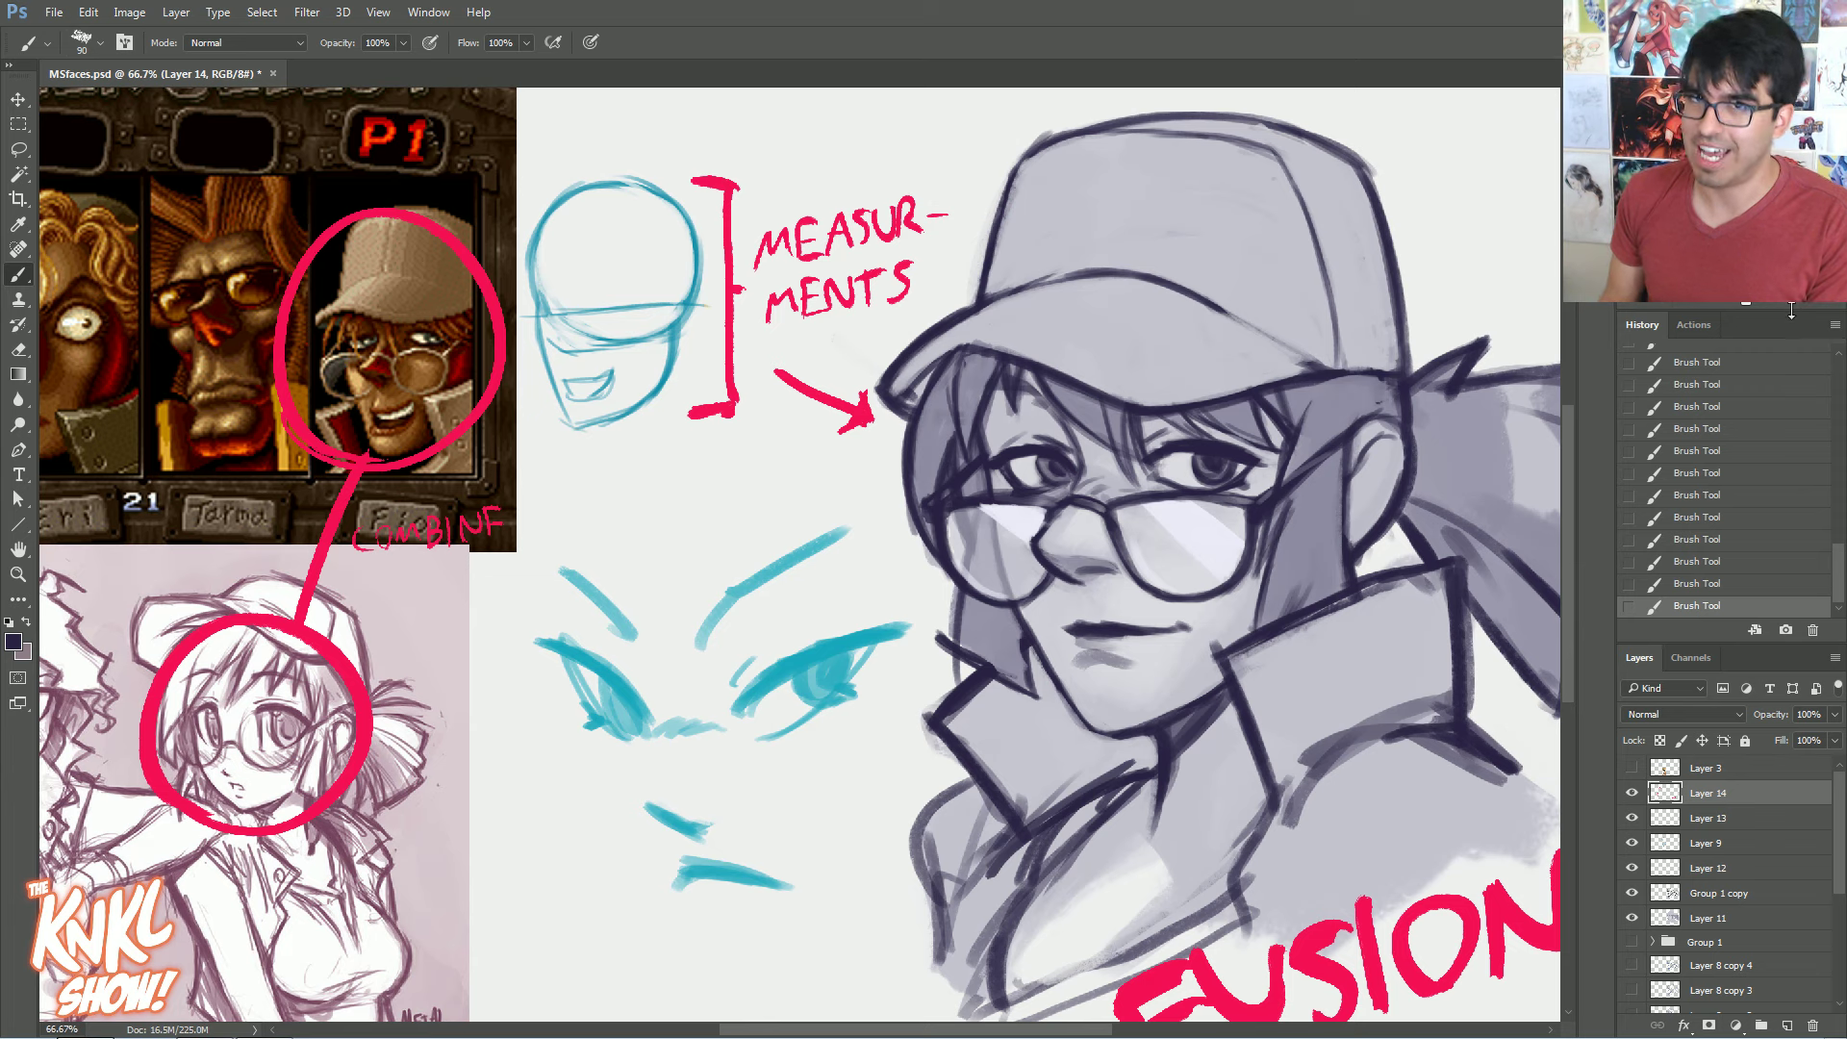
pyautogui.hotkey('ctrl', '+')
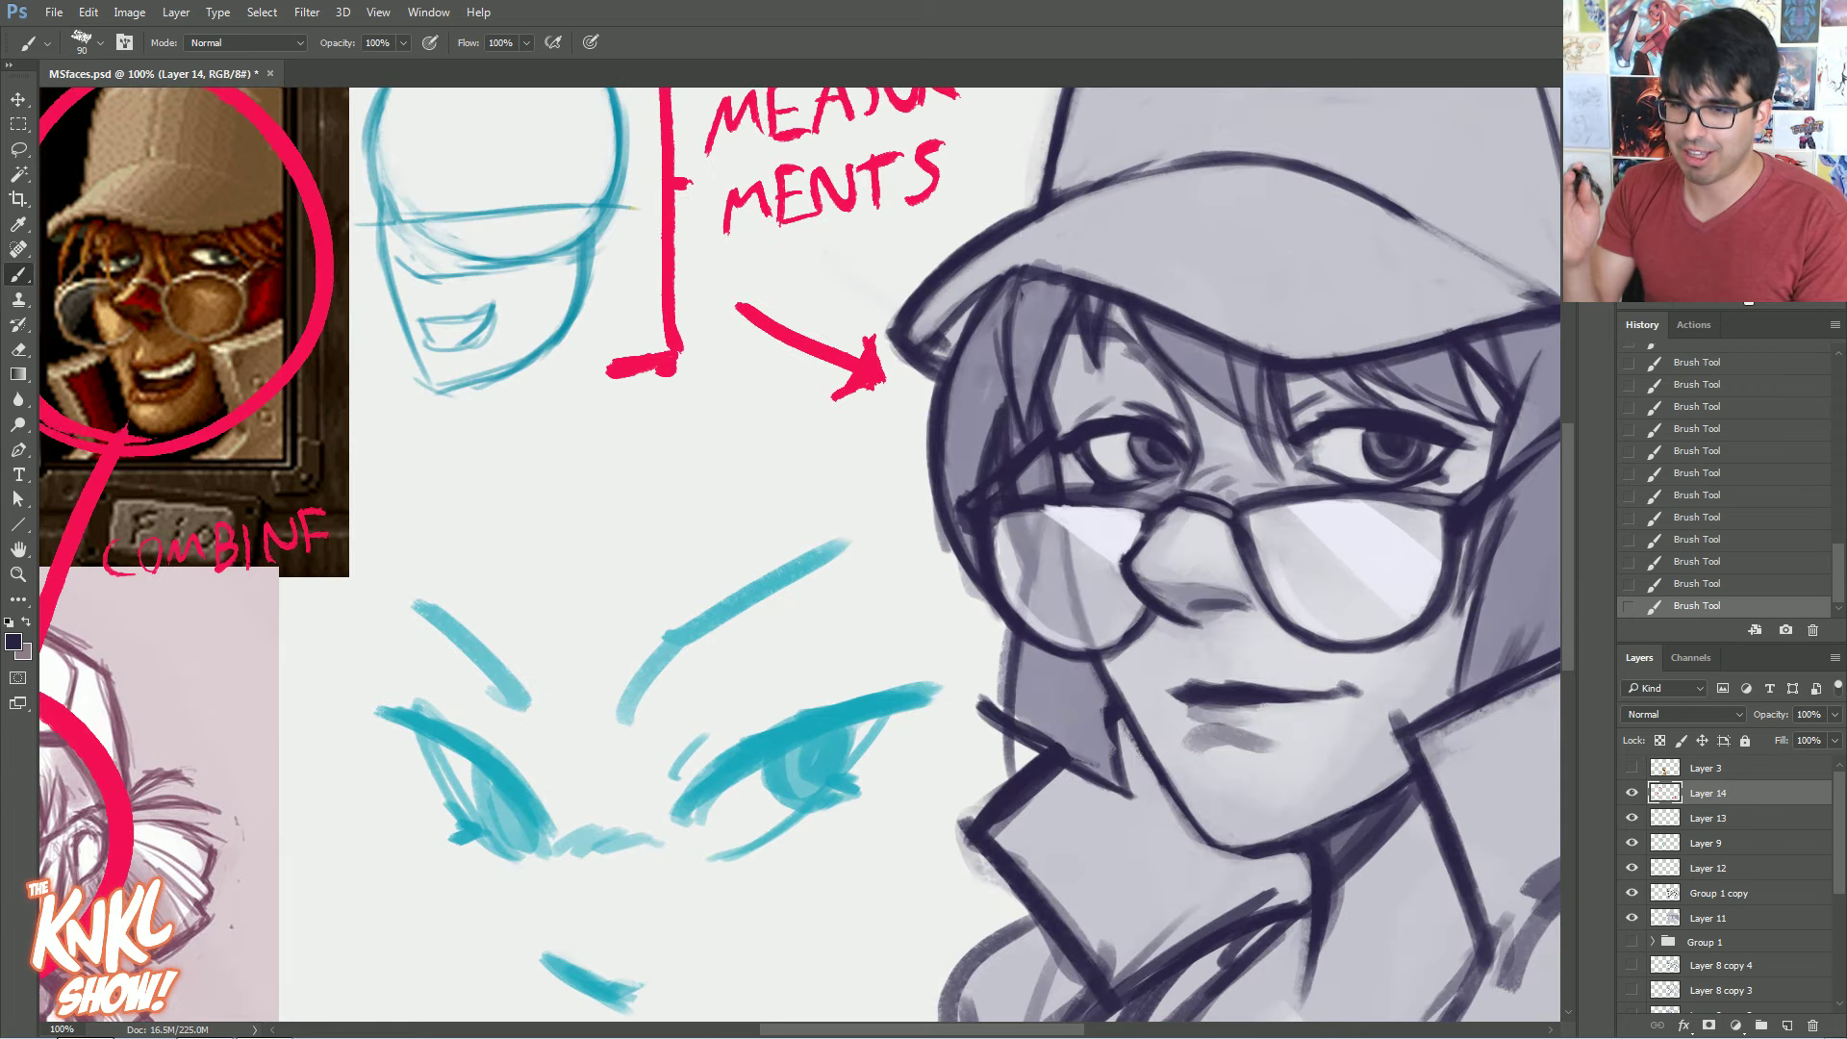
# Toggle the visibility of Layer 14 and Layer 12 to check what each one contributes
pyautogui.click(1632, 795)
pyautogui.click(1632, 794)
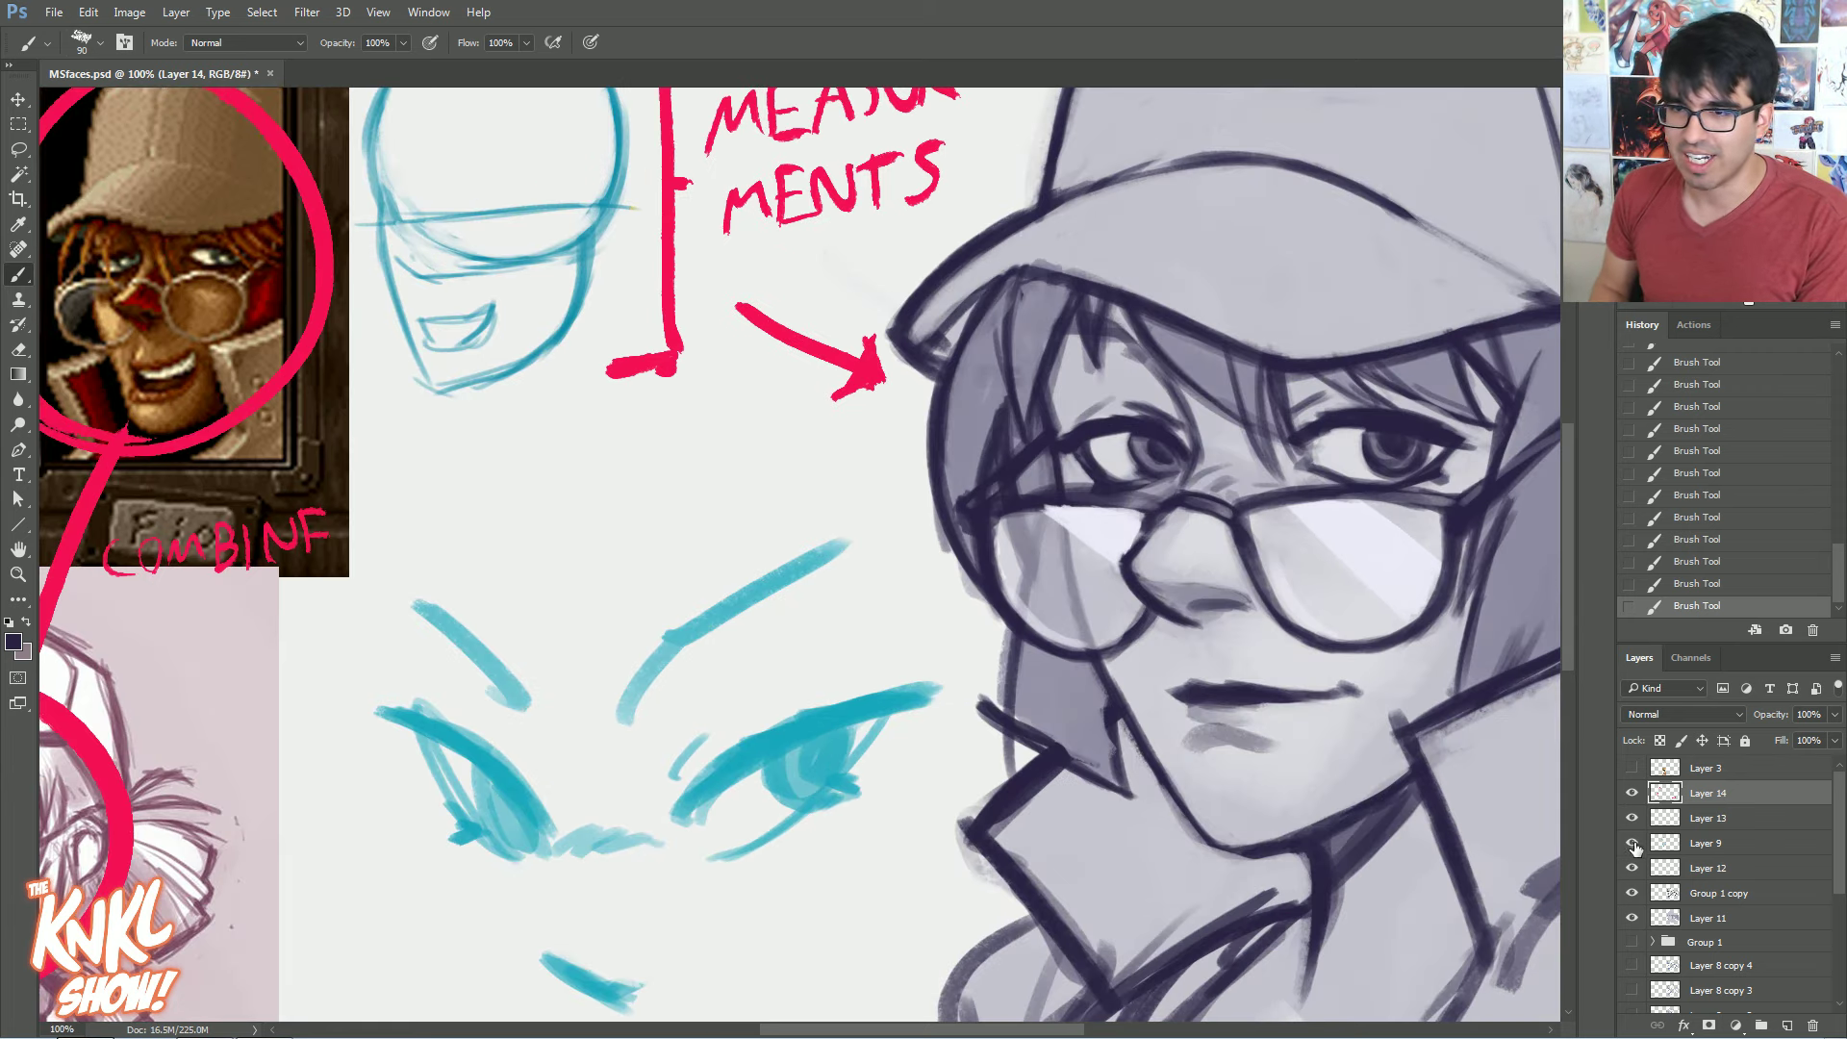
pyautogui.click(1639, 866)
pyautogui.click(1638, 866)
pyautogui.click(1639, 866)
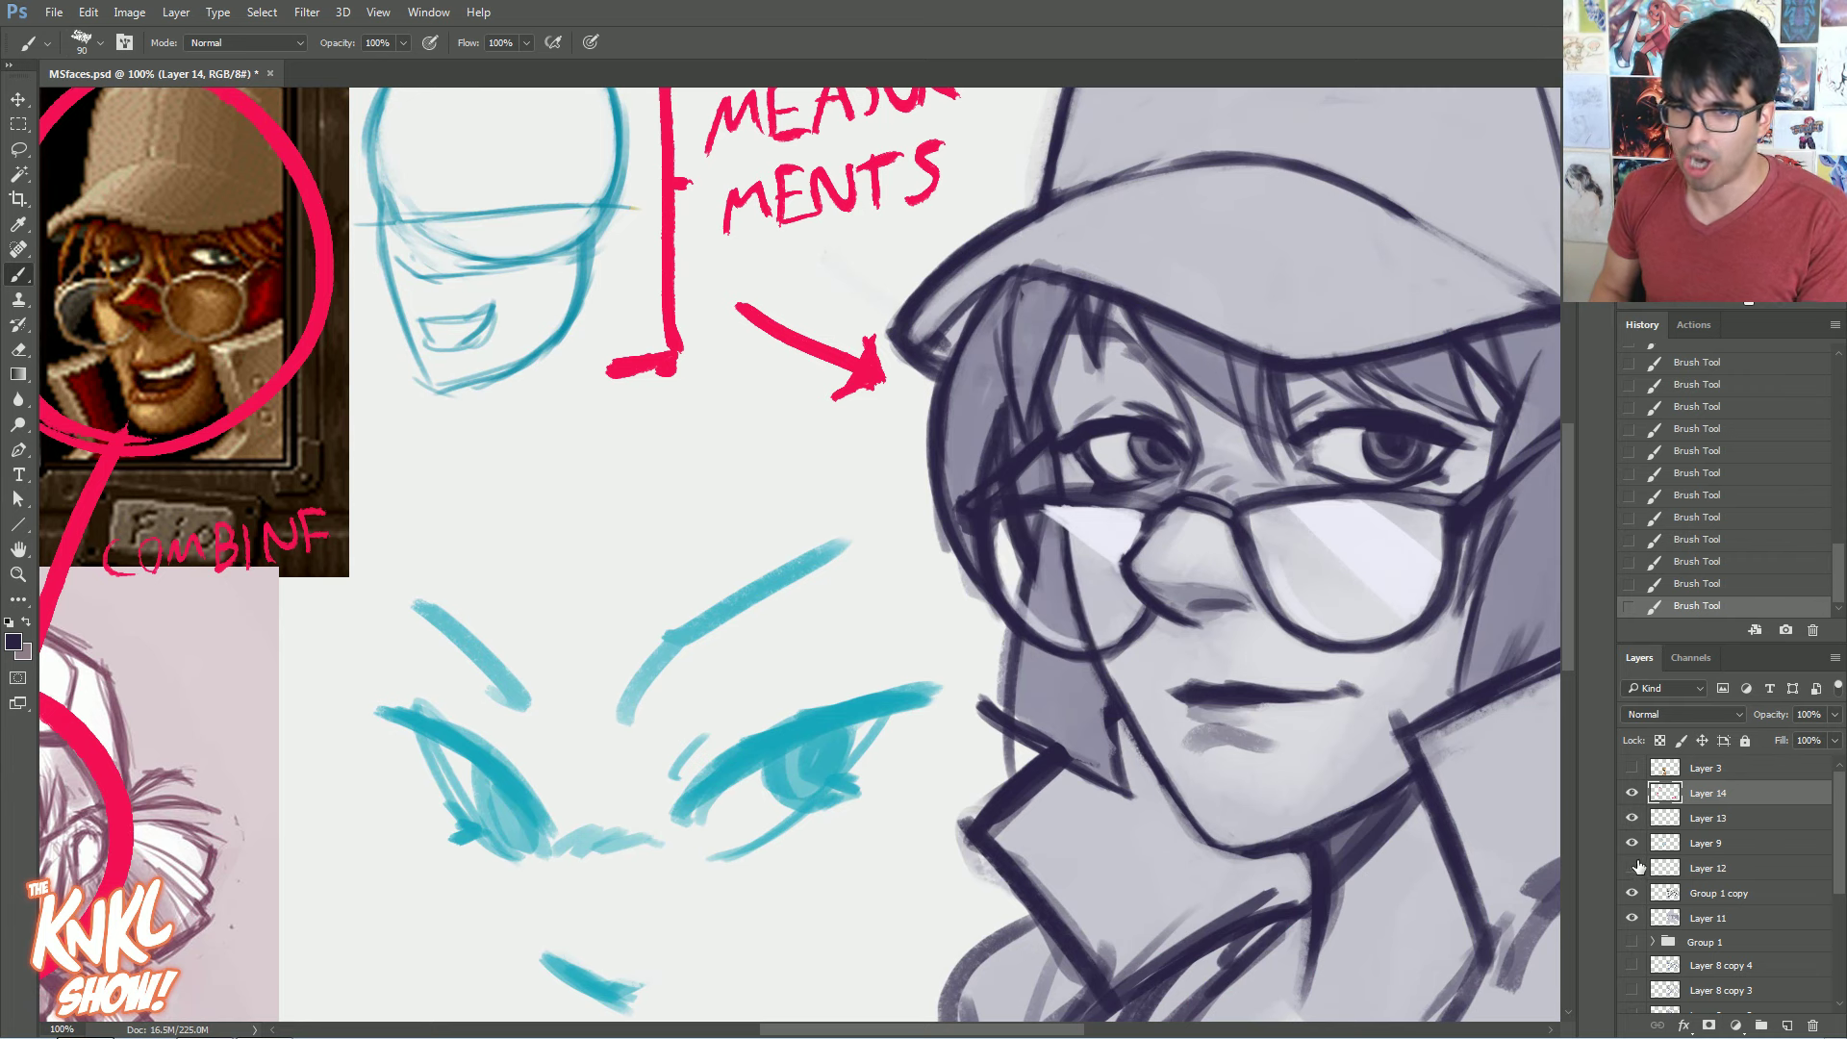
pyautogui.click(1632, 868)
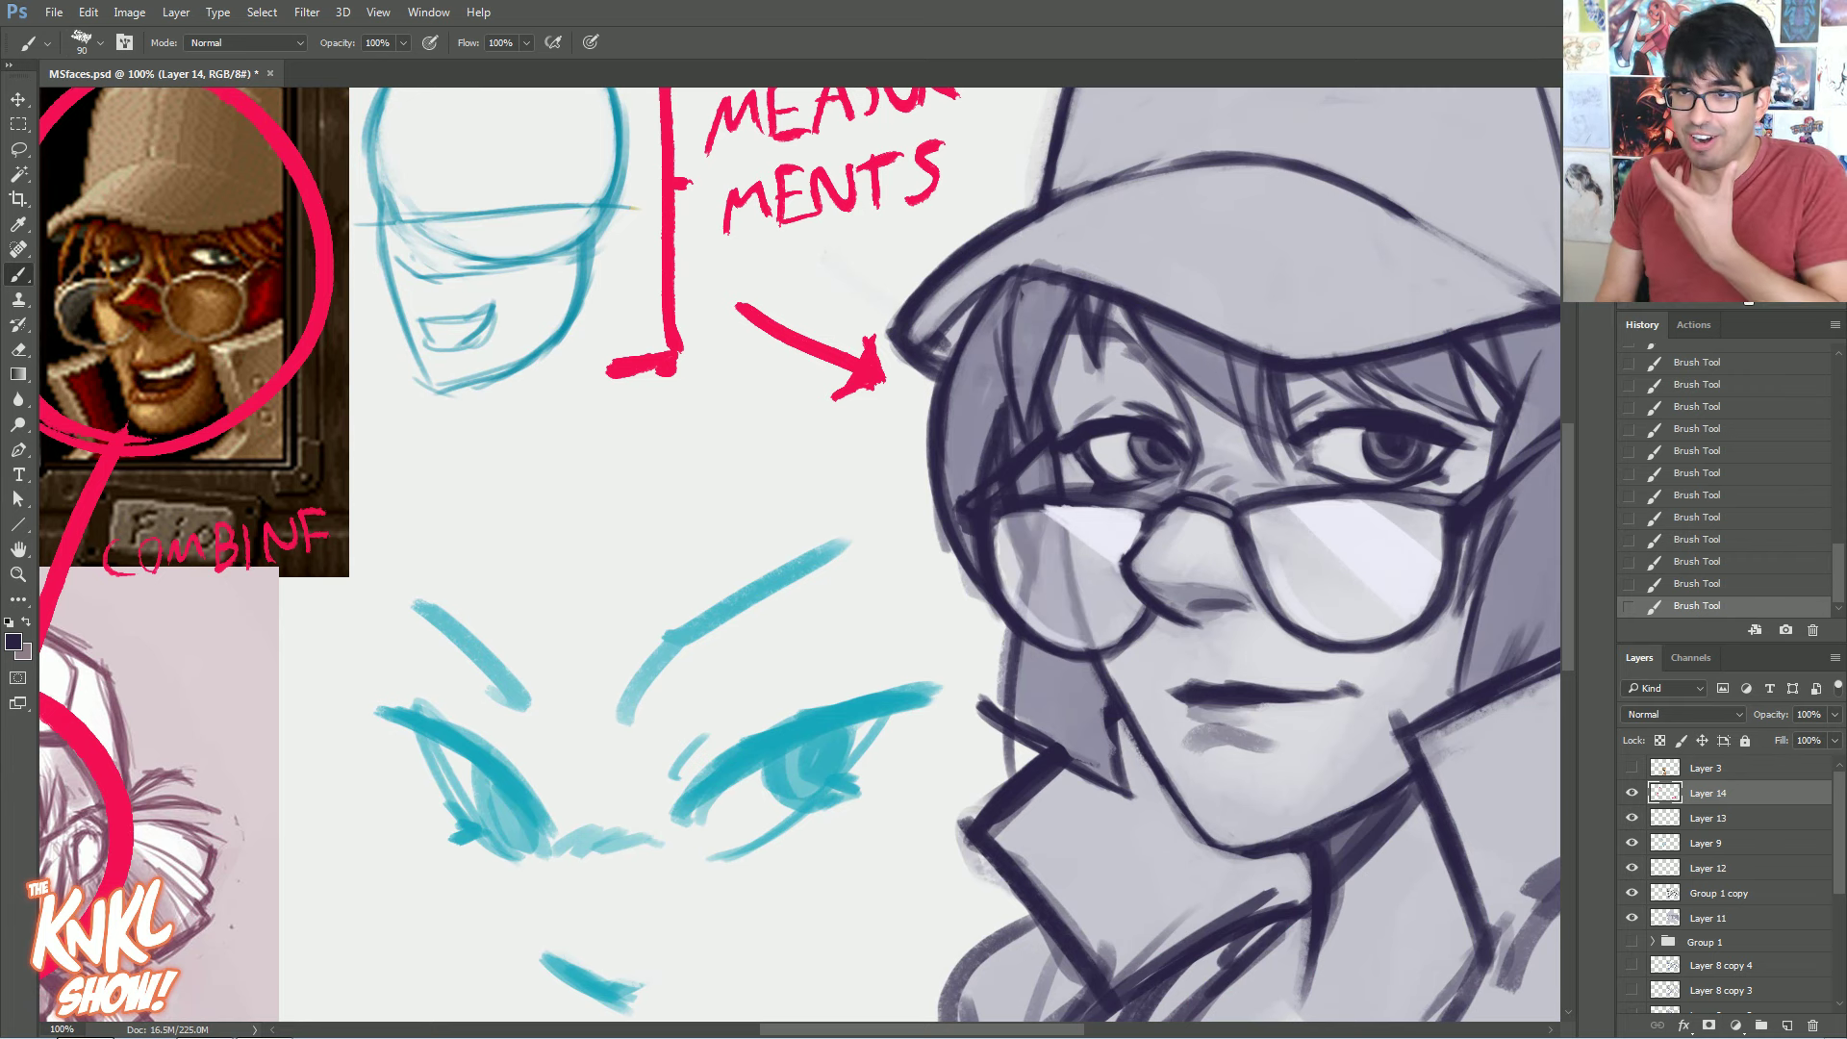
# On the Group 1 copy layer, brush a dark shadow onto the hair directly beneath the cap brim with the chalk brush
pyautogui.moveTo(1203, 654); pyautogui.dragTo(1392, 411)
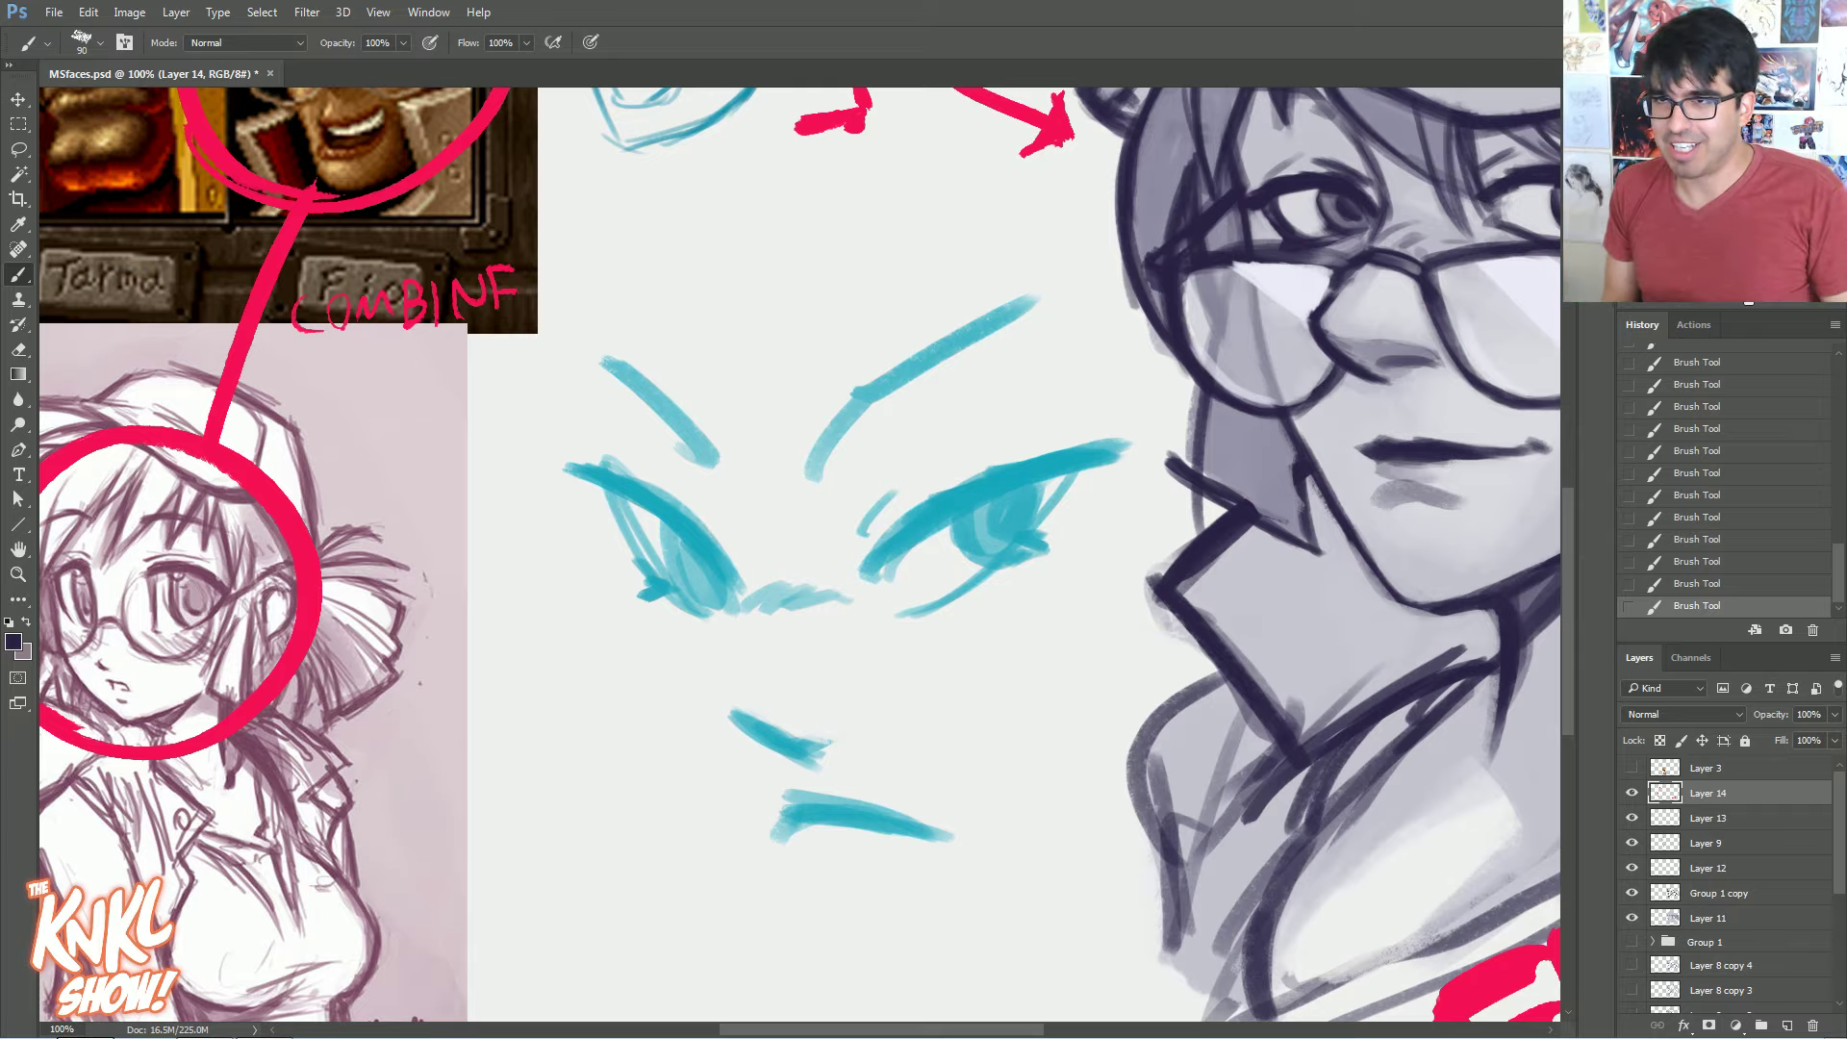
pyautogui.moveTo(1155, 433); pyautogui.dragTo(993, 594)
pyautogui.click(1682, 898)
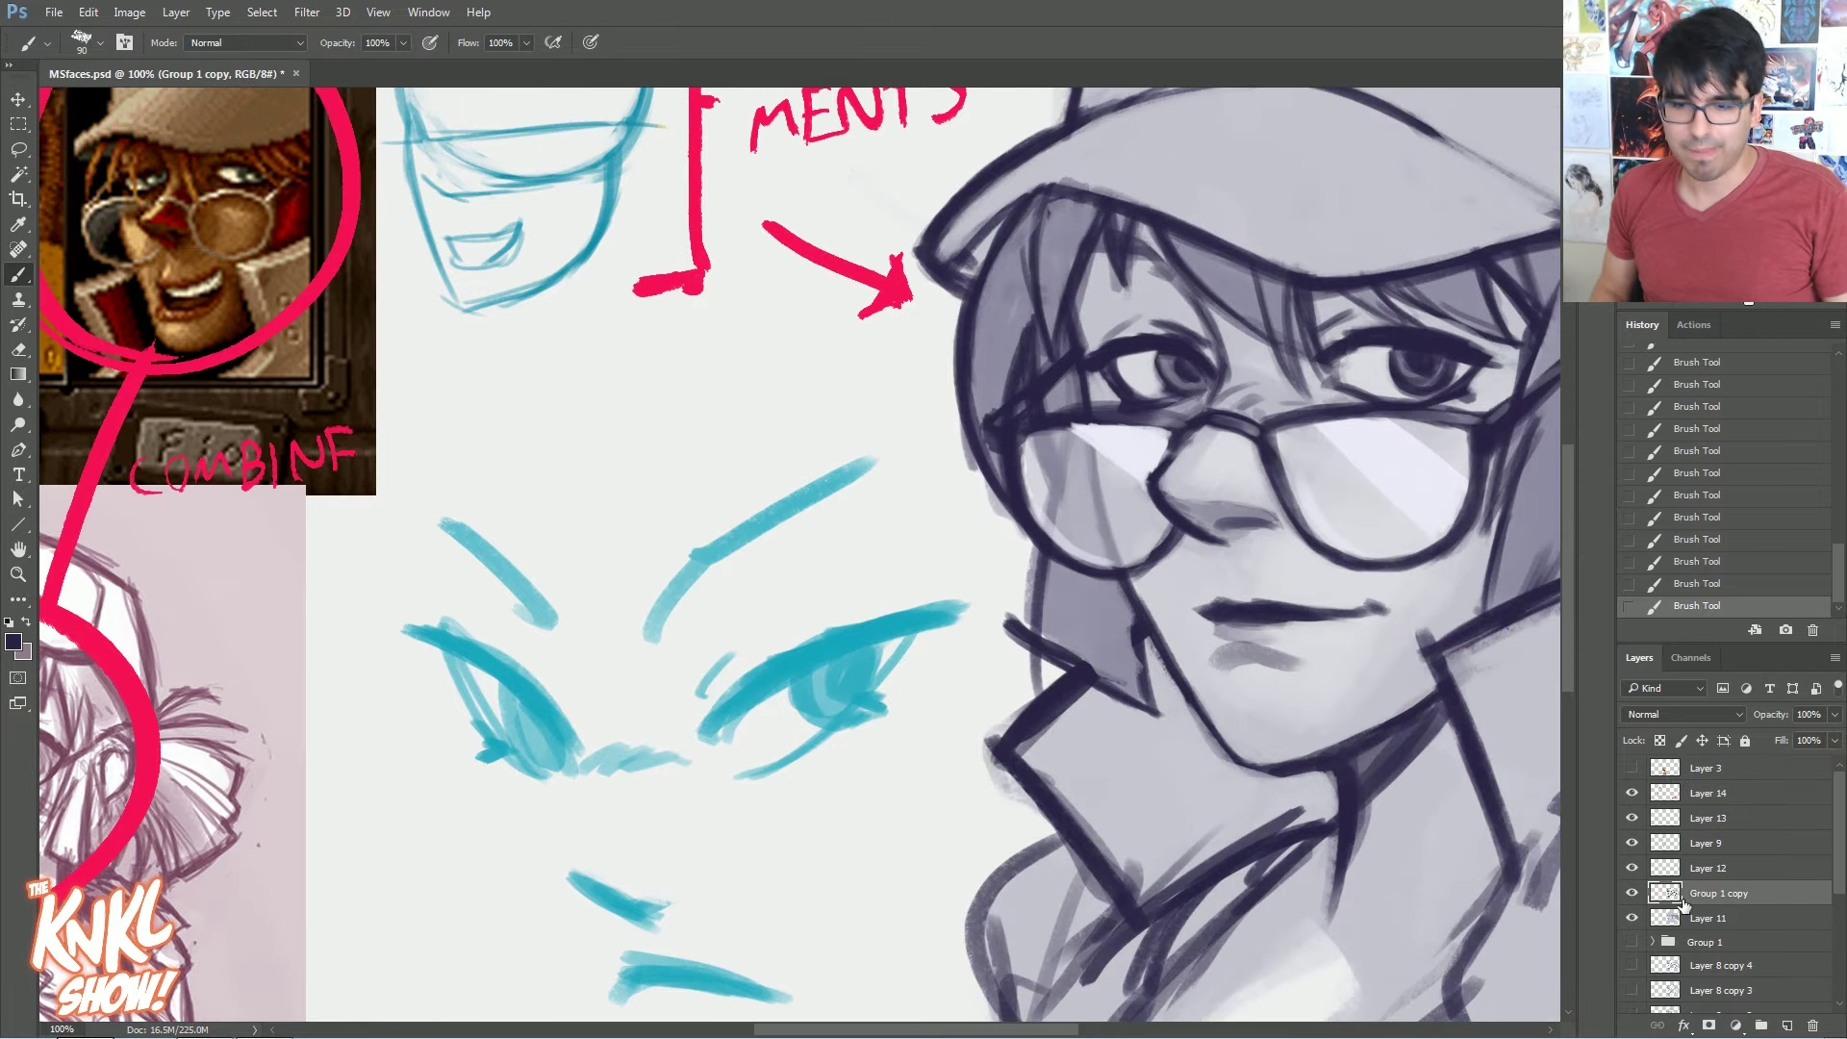
pyautogui.press('[')
pyautogui.press('[')
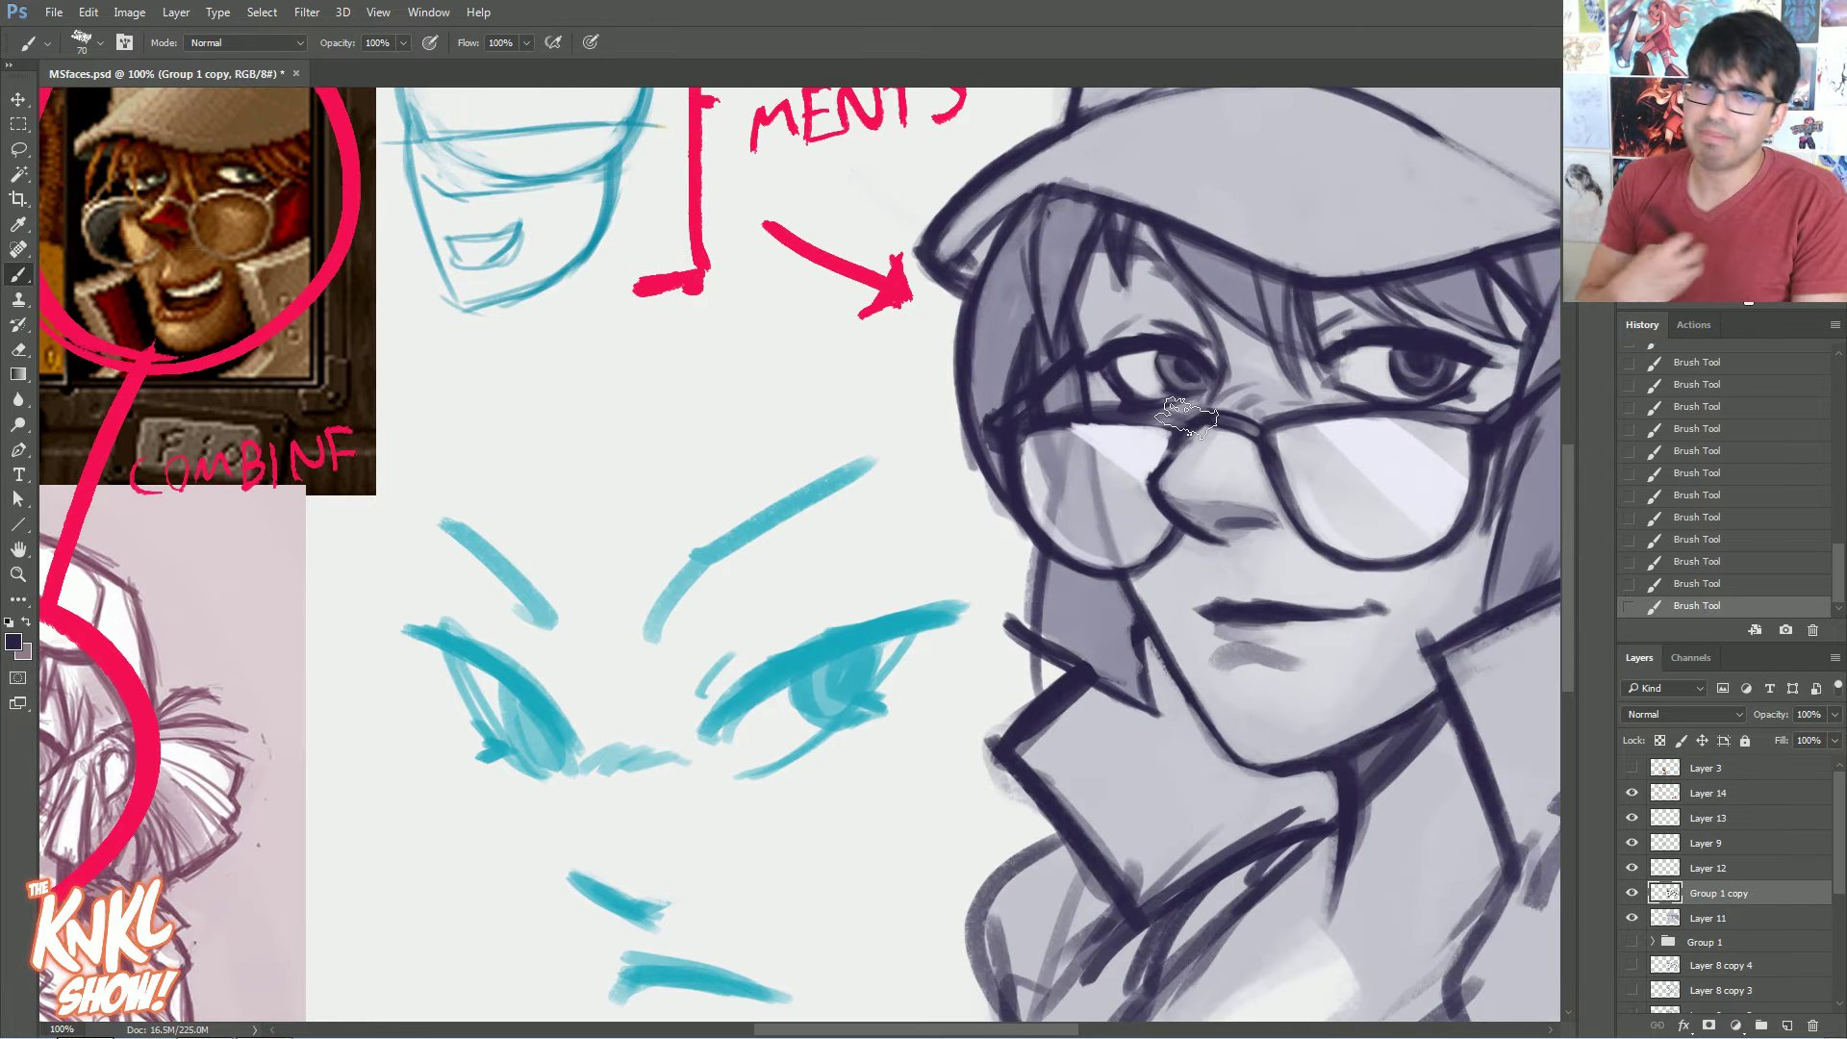
pyautogui.press('[')
pyautogui.press('[')
pyautogui.press('[')
pyautogui.press('[')
pyautogui.press('[')
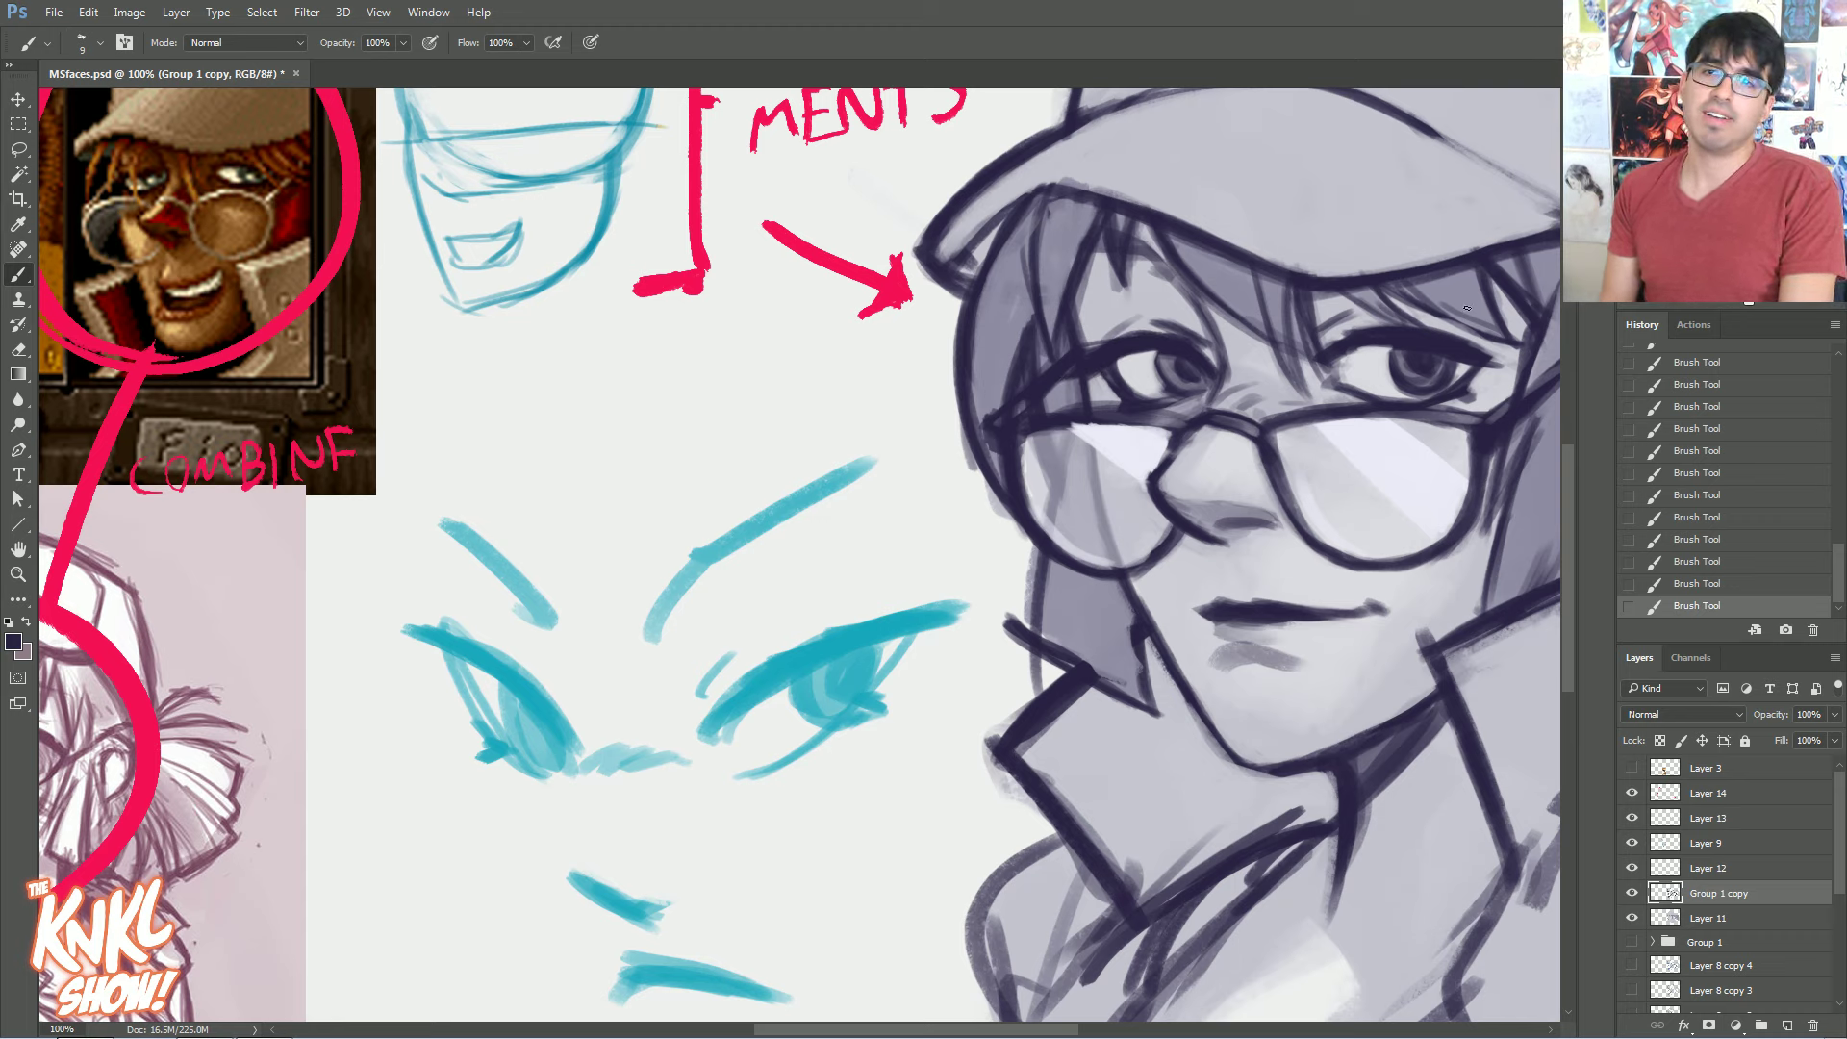
pyautogui.moveTo(1235, 429); pyautogui.dragTo(966, 477)
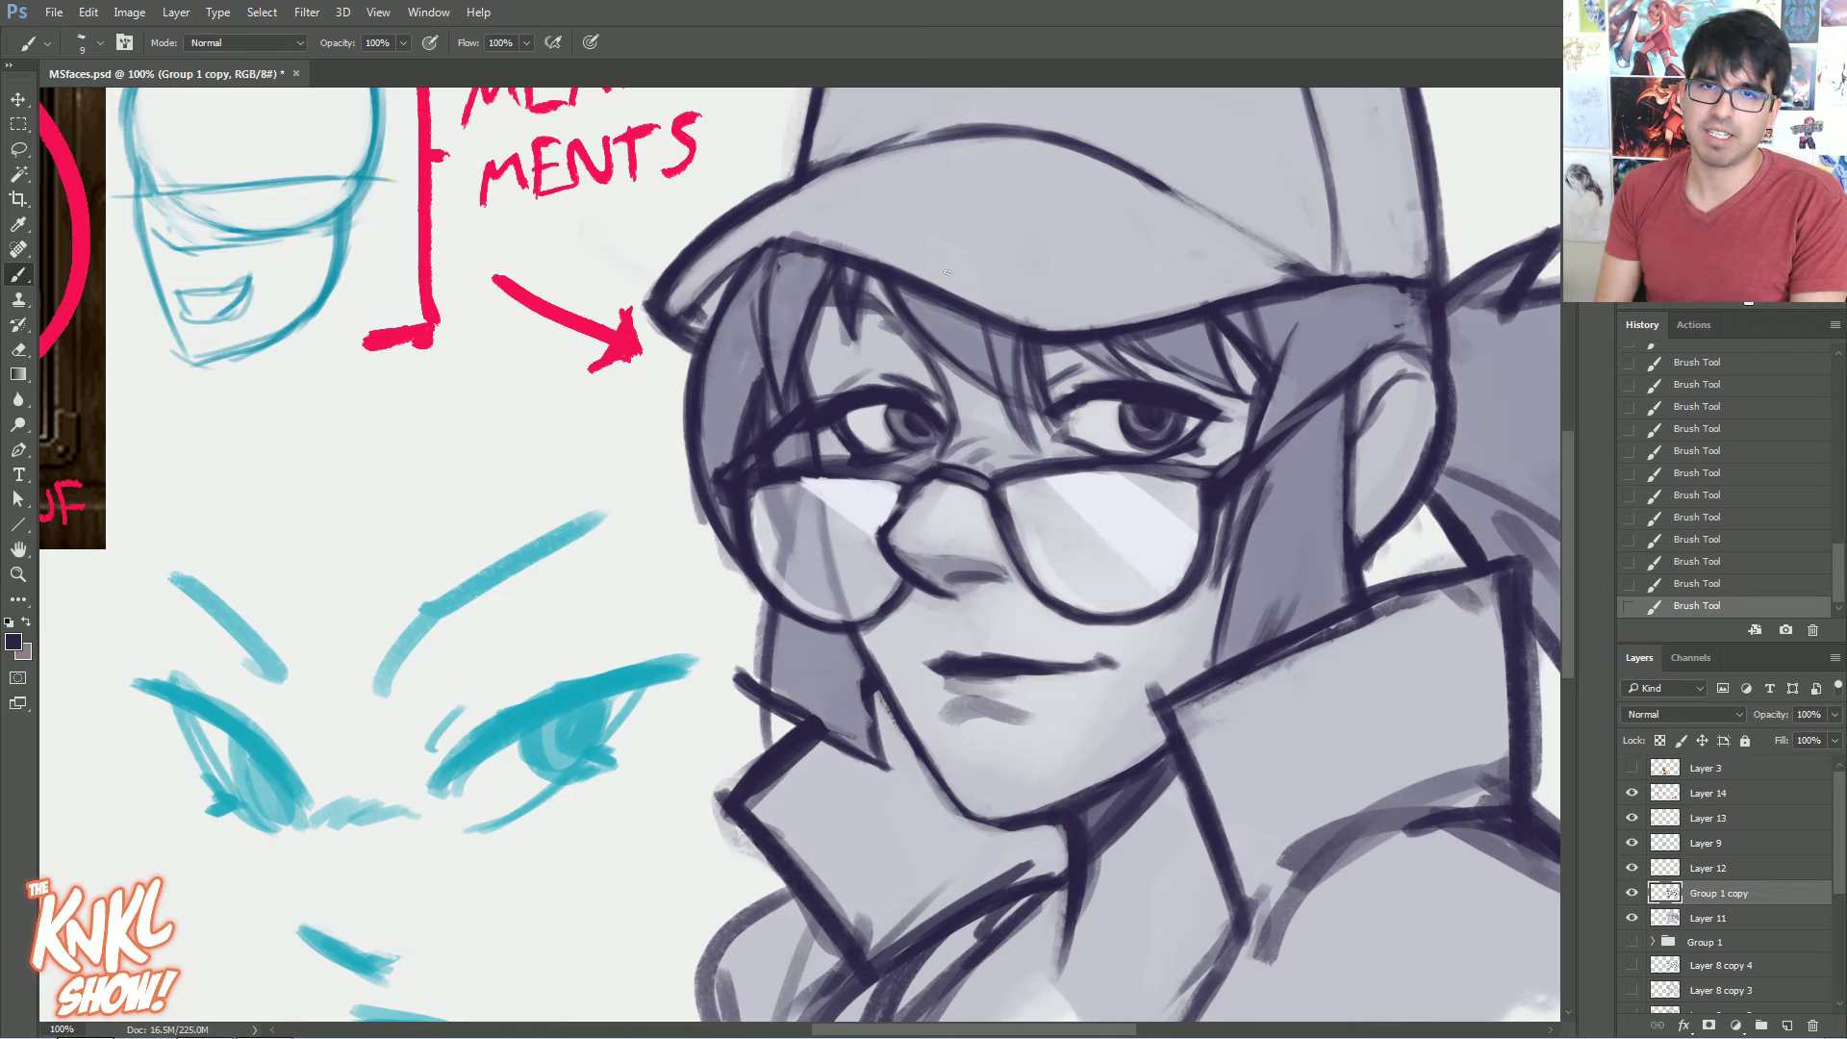
pyautogui.press(']')
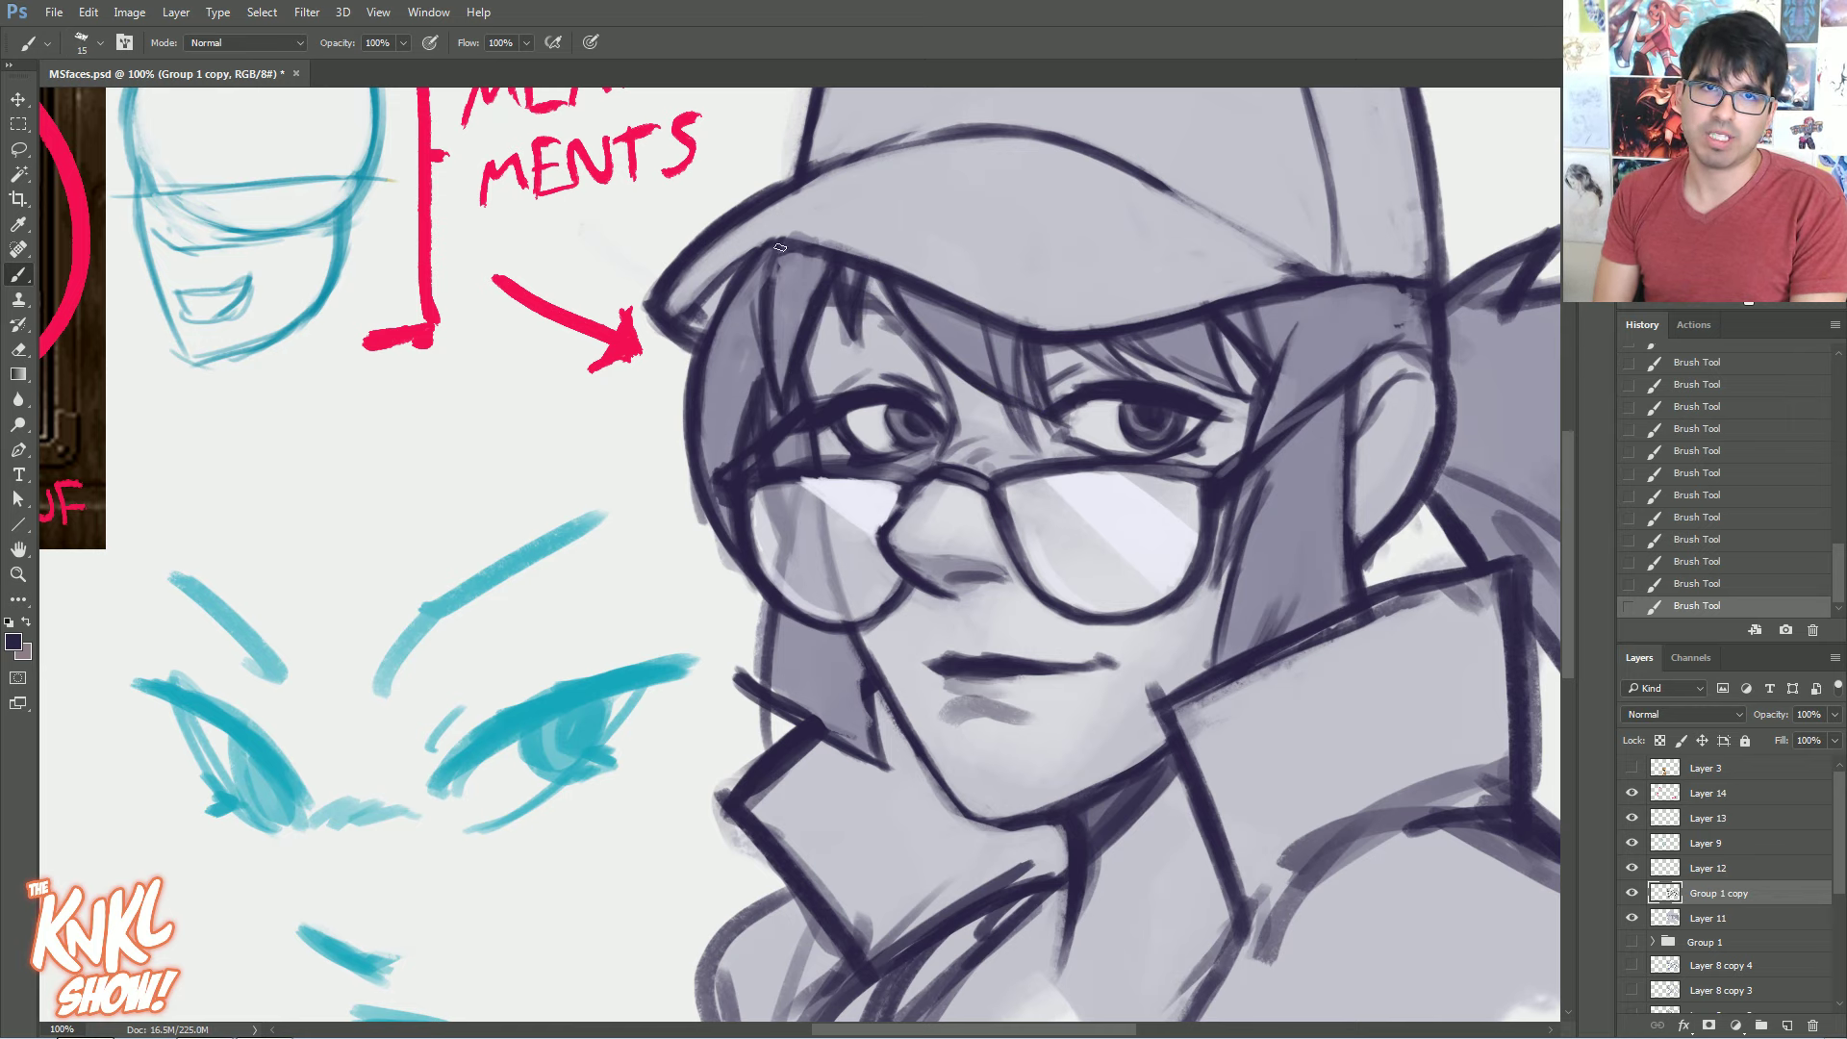
pyautogui.press(']')
pyautogui.press(']')
pyautogui.press(']')
pyautogui.press(']')
pyautogui.press(']')
pyautogui.press(']')
pyautogui.press(']')
pyautogui.press(']')
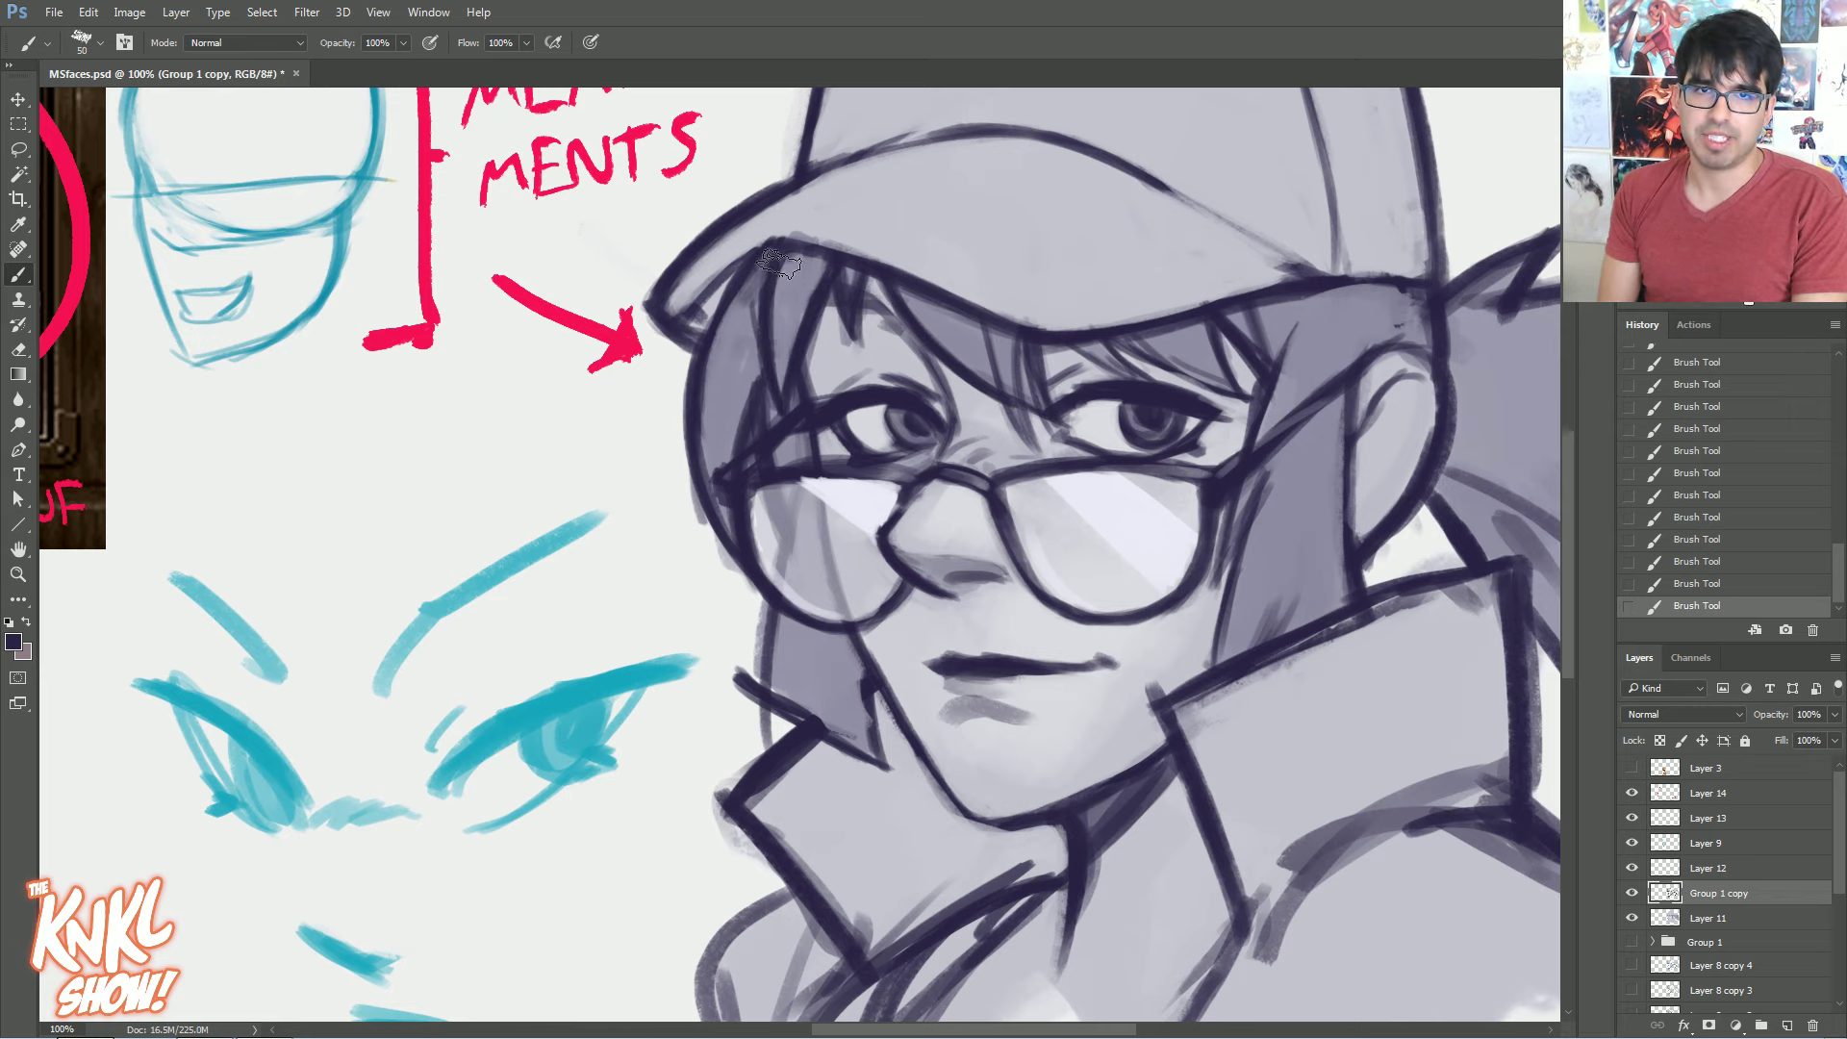
pyautogui.press(']')
pyautogui.press(']')
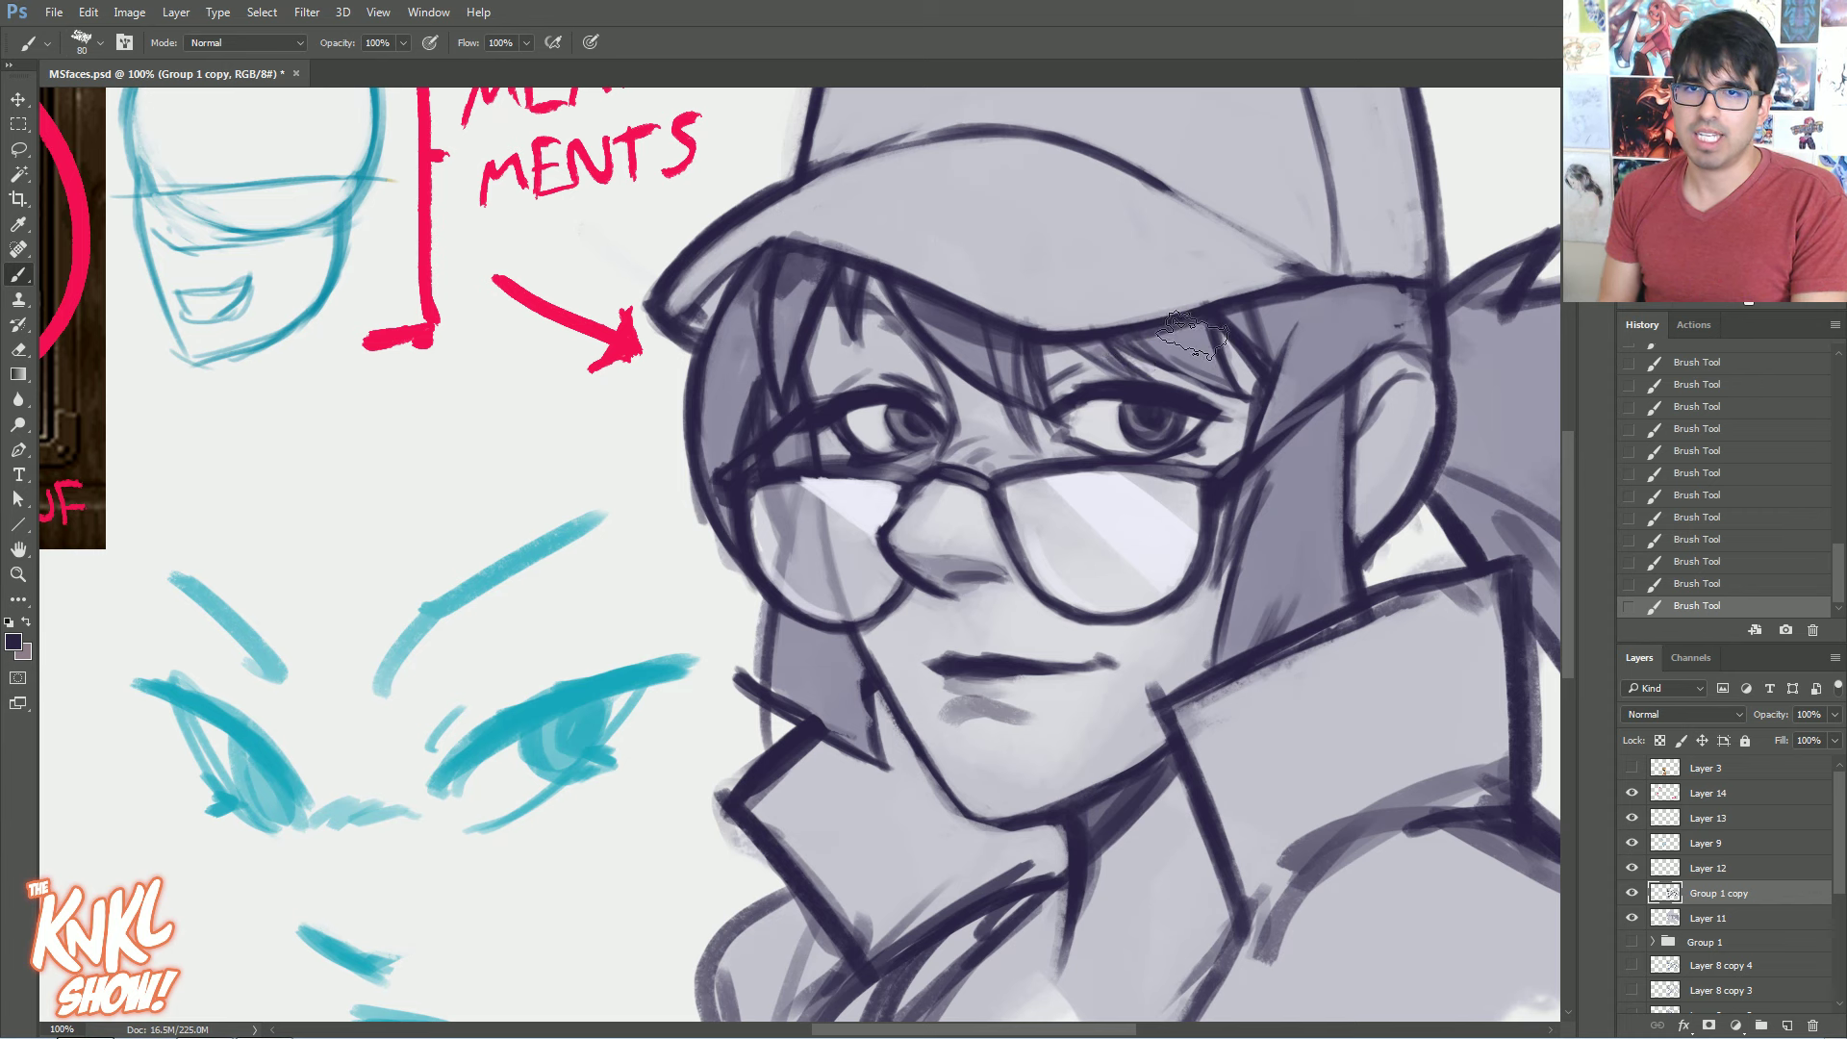
# Hide and reshow the Group 1 copy layer to compare the painted head with and without it
pyautogui.hotkey('ctrl', '-')
pyautogui.hotkey('ctrl', '-')
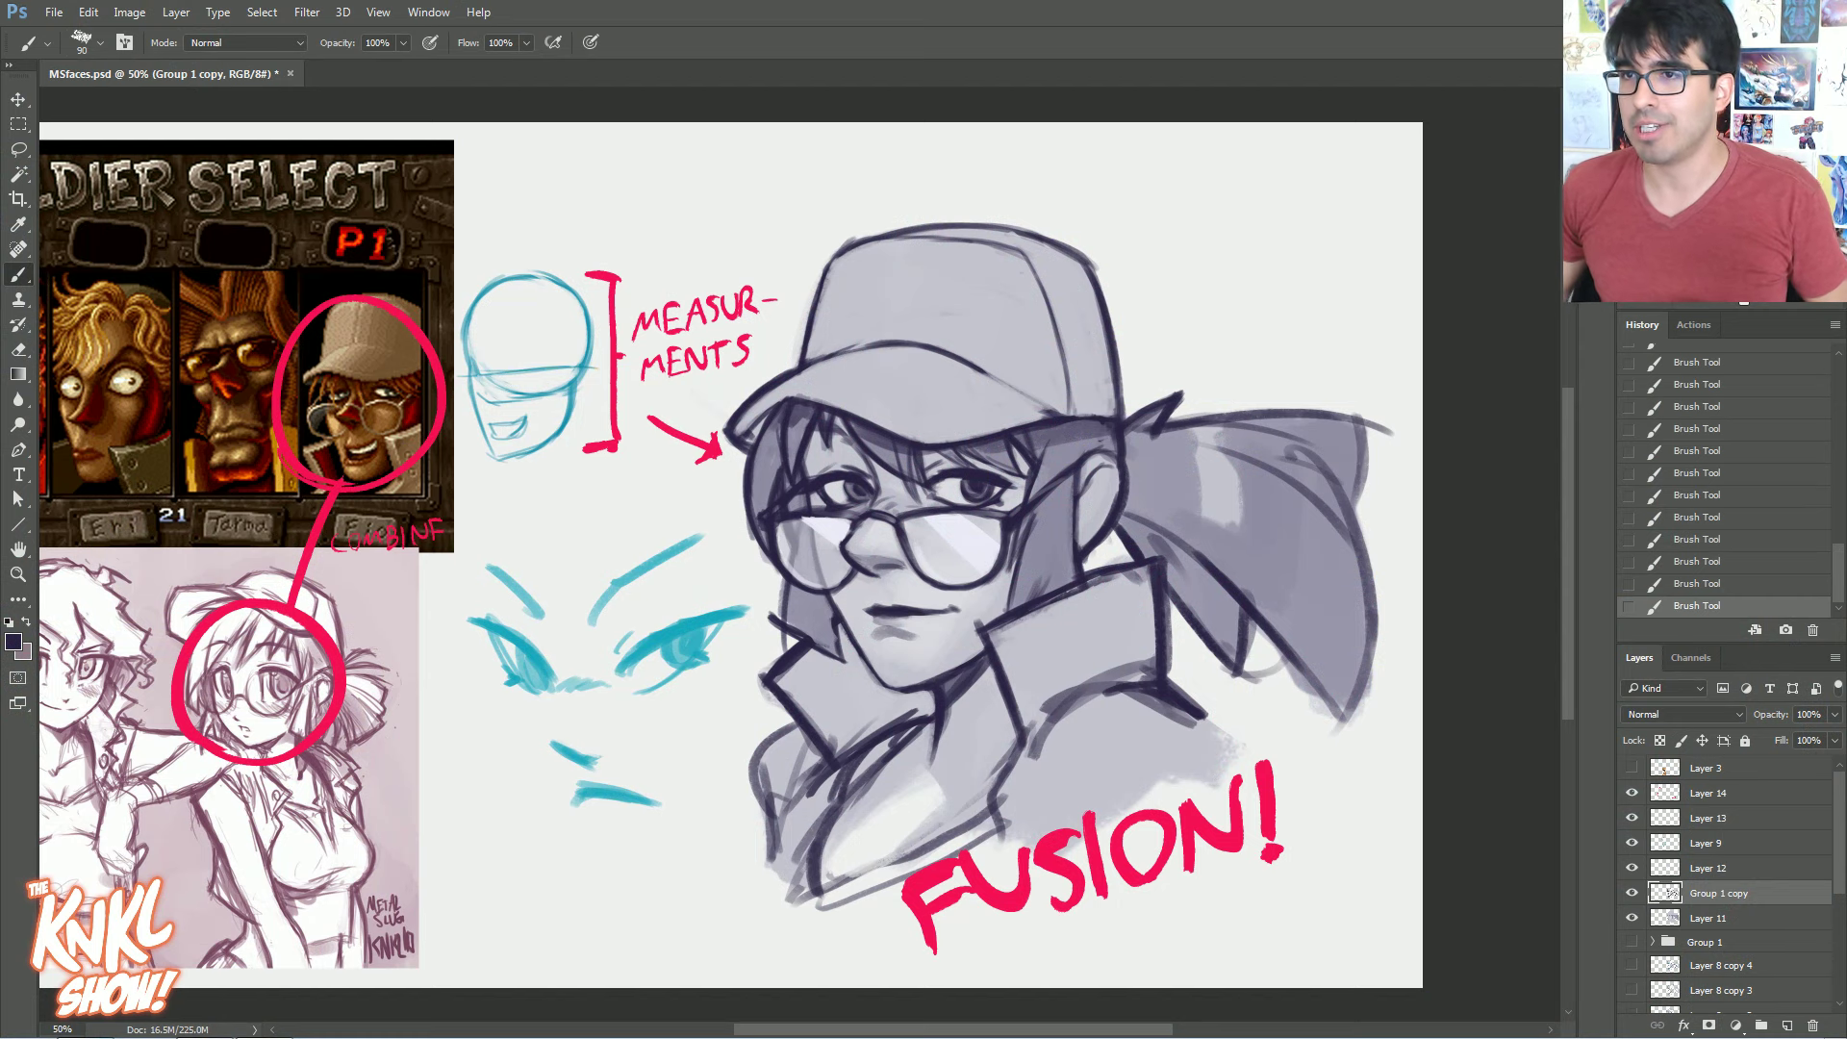
pyautogui.moveTo(1345, 882); pyautogui.dragTo(1483, 869)
pyautogui.click(1630, 893)
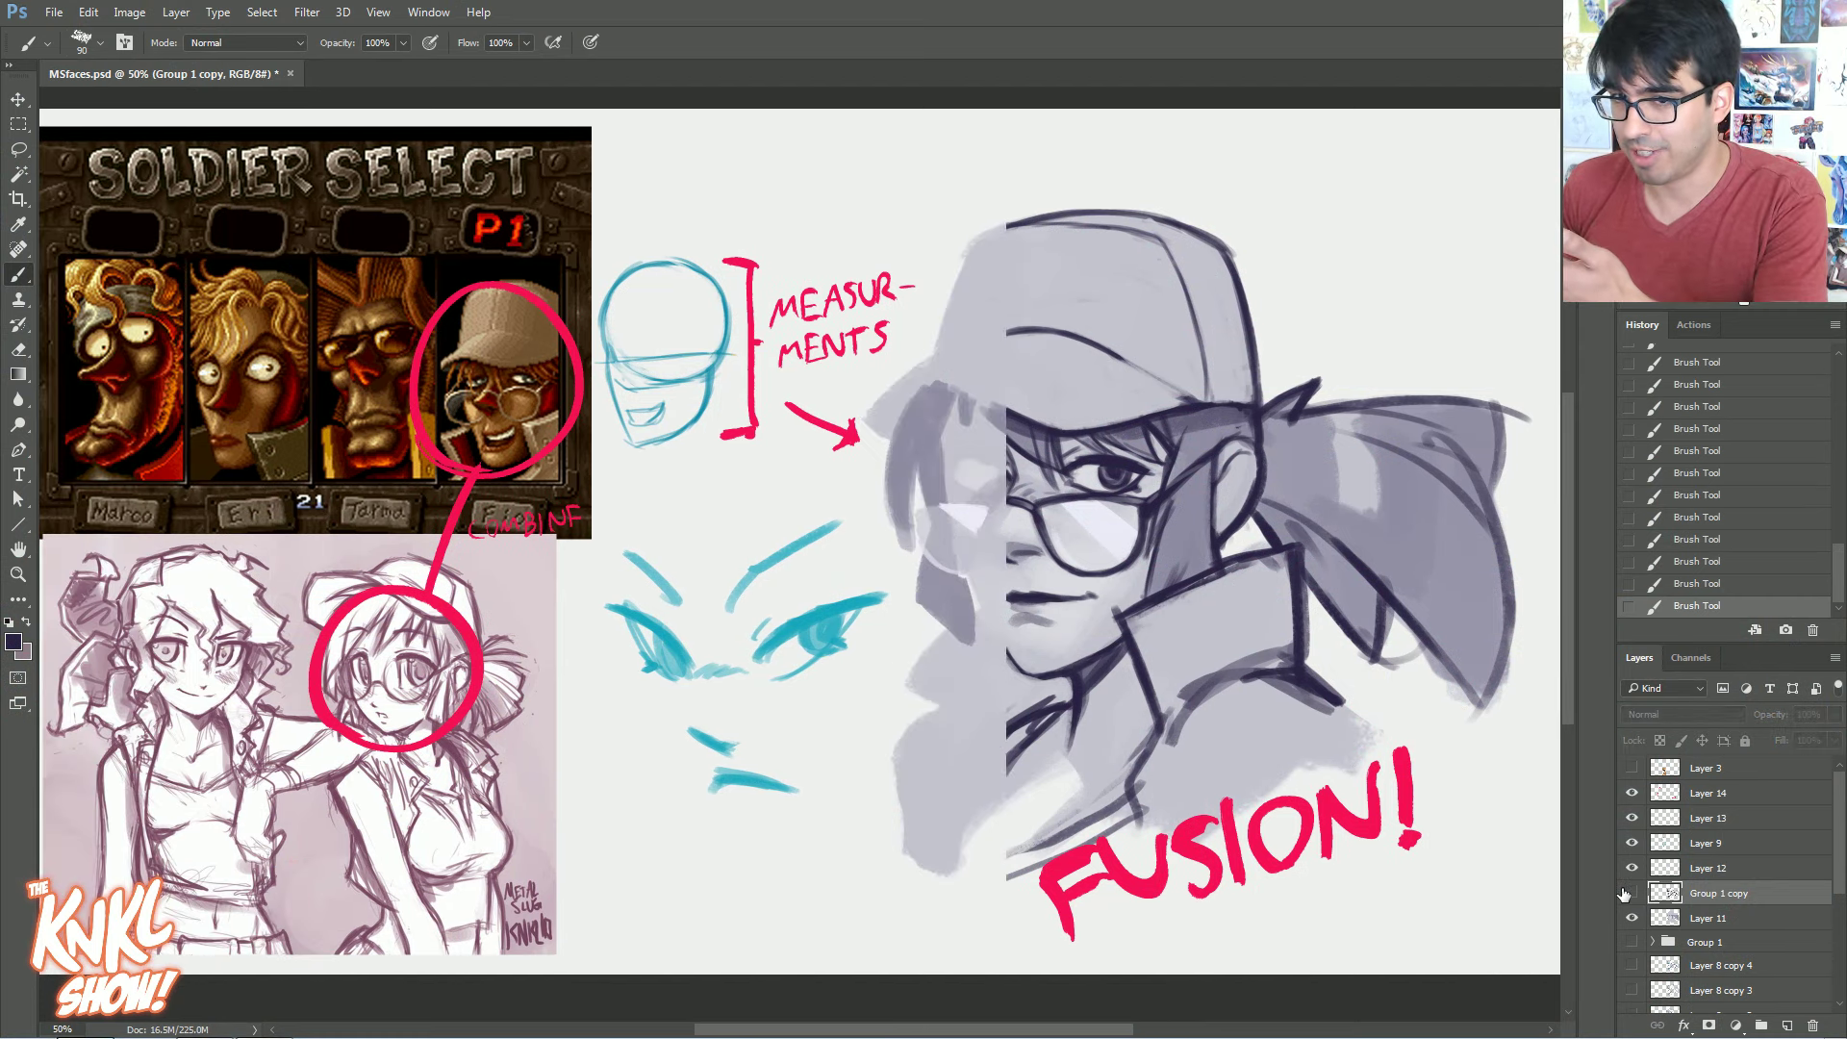
pyautogui.click(1628, 894)
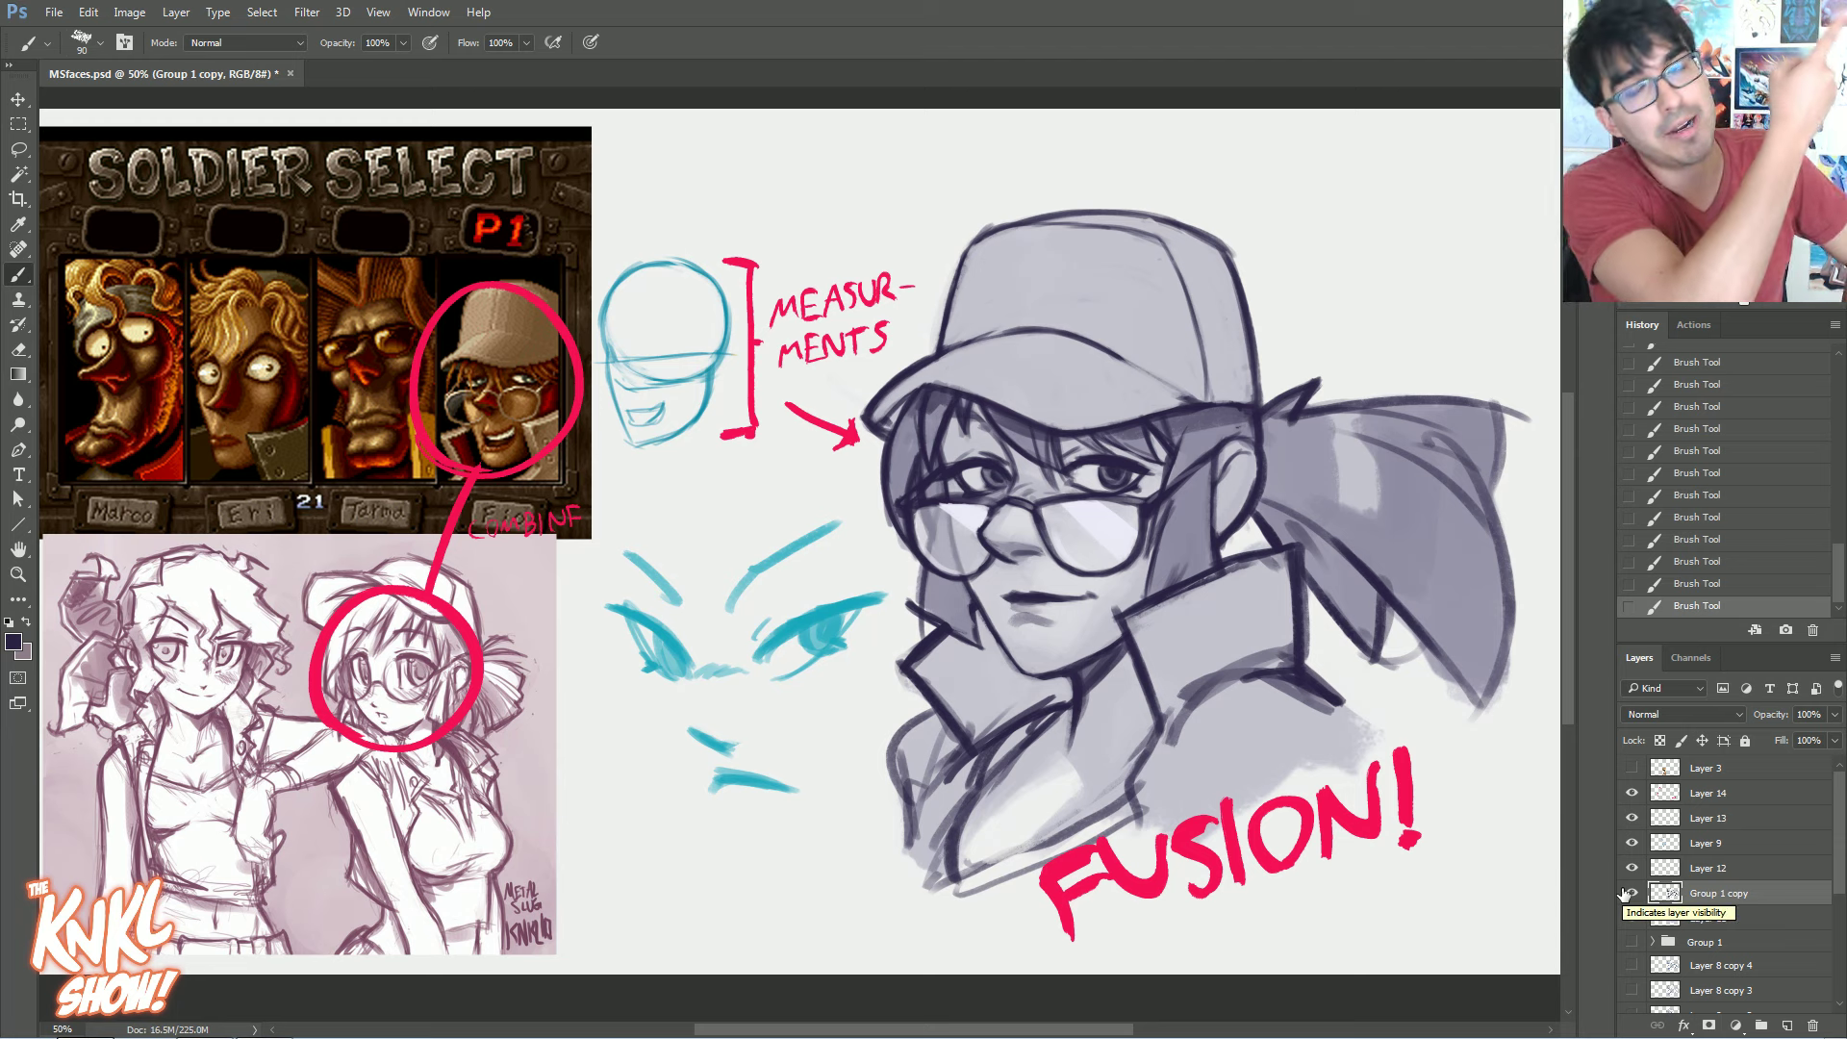